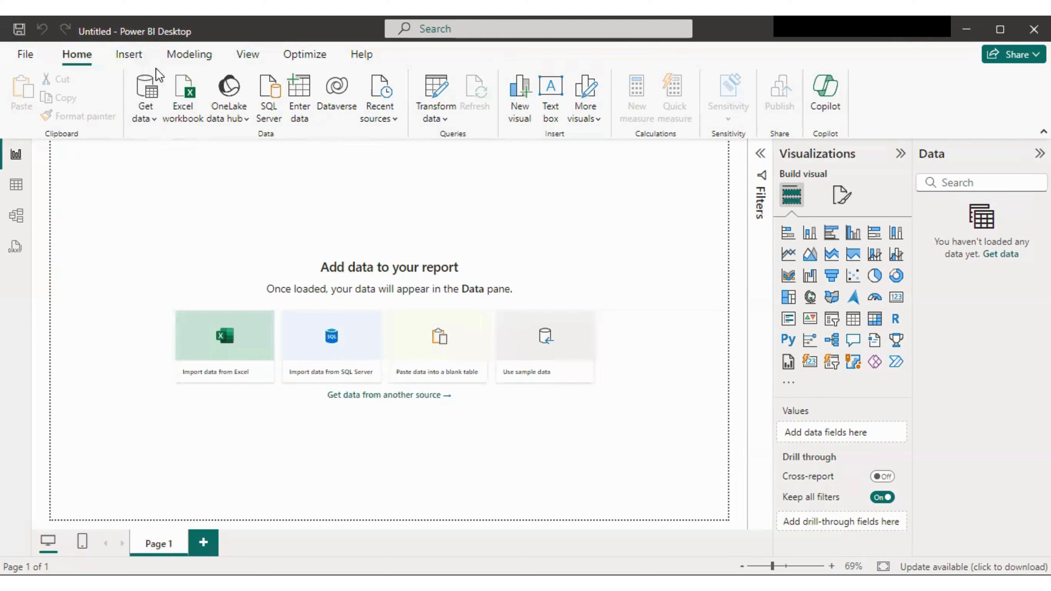
Step: Open the Marketing Email Campaign Analysis Excel workbook from the Data Sets folder as a data source
left_click(146, 121)
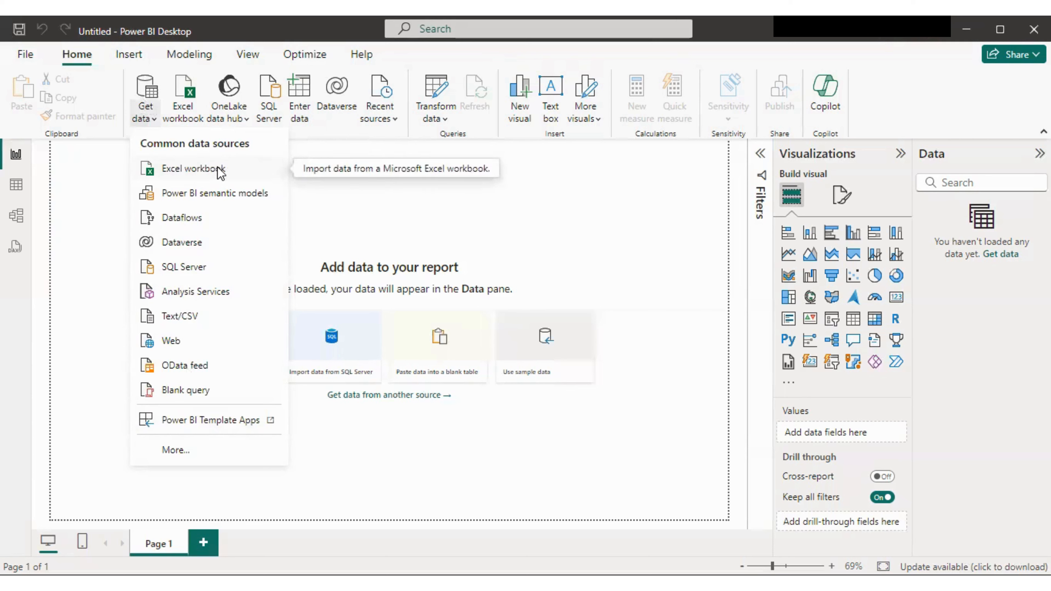
left_click(171, 166)
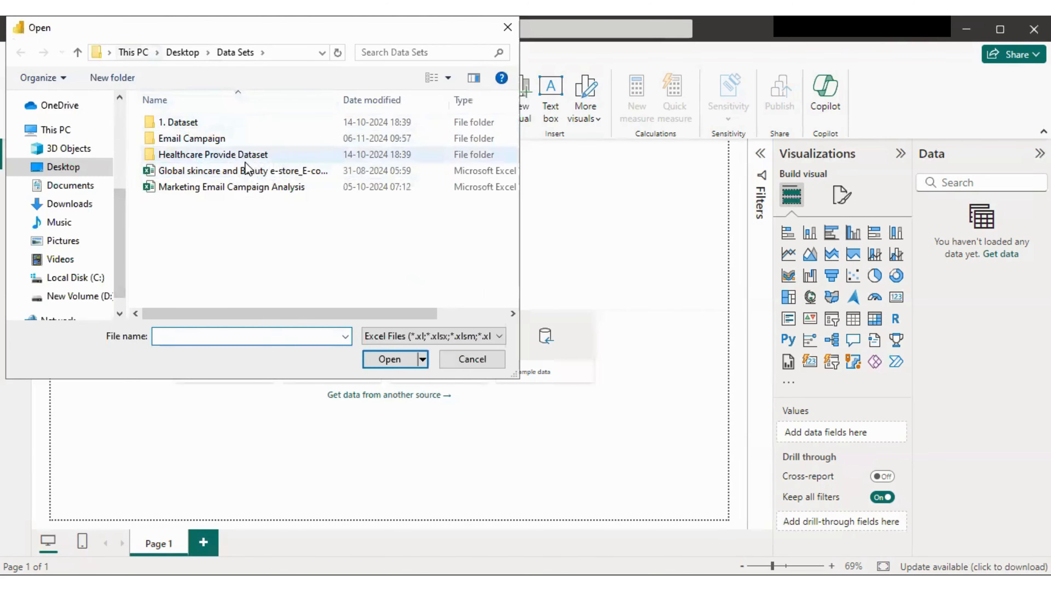
left_click(216, 193)
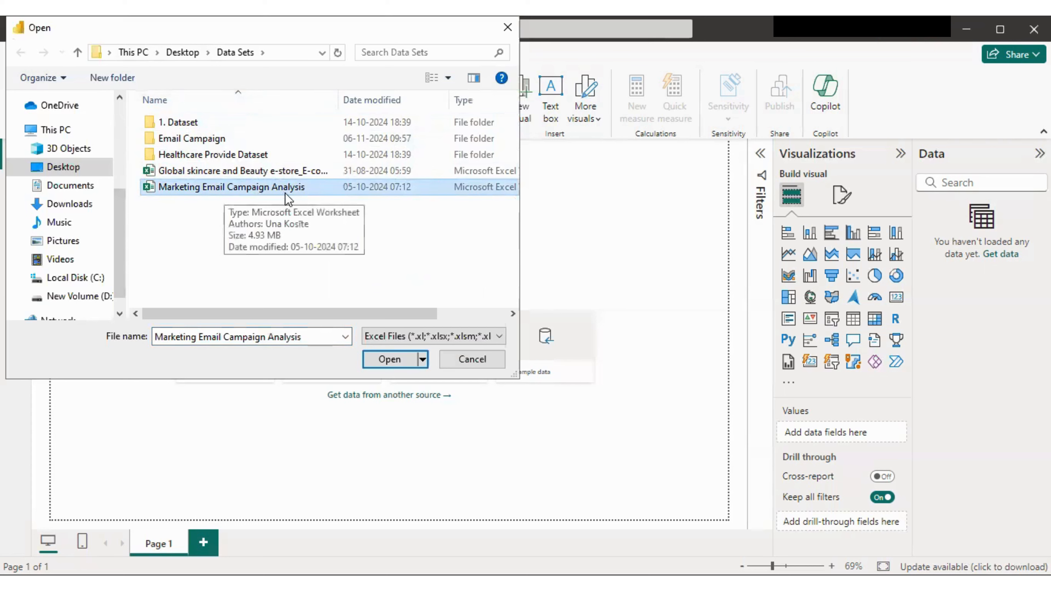
left_click(389, 359)
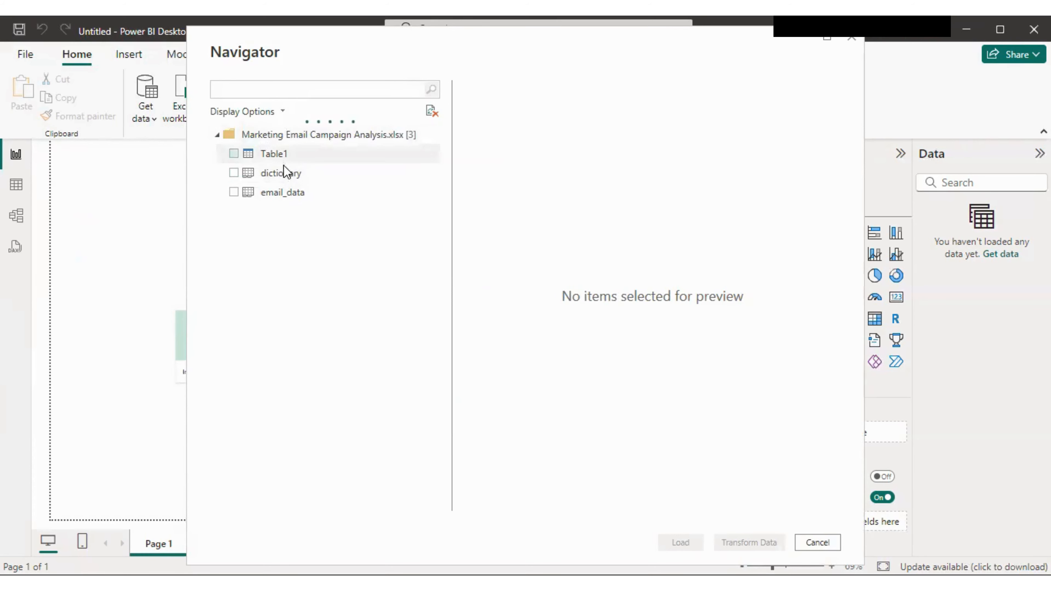
Step: Preview the email_data sheet, select it for import and send it to data transformation
left_click(282, 196)
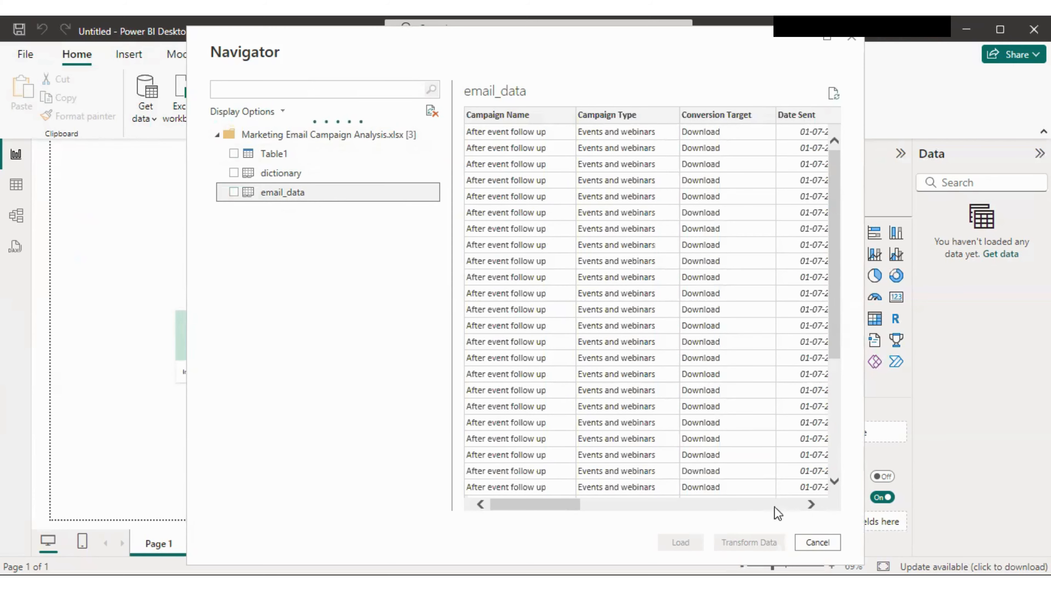
left_click_drag(577, 506, 530, 505)
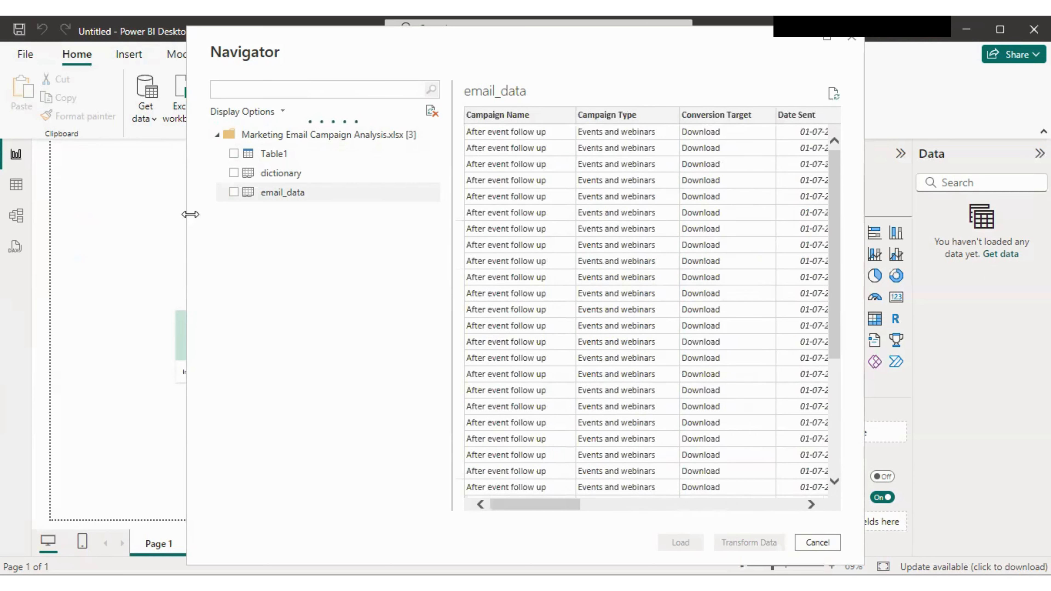
left_click(233, 192)
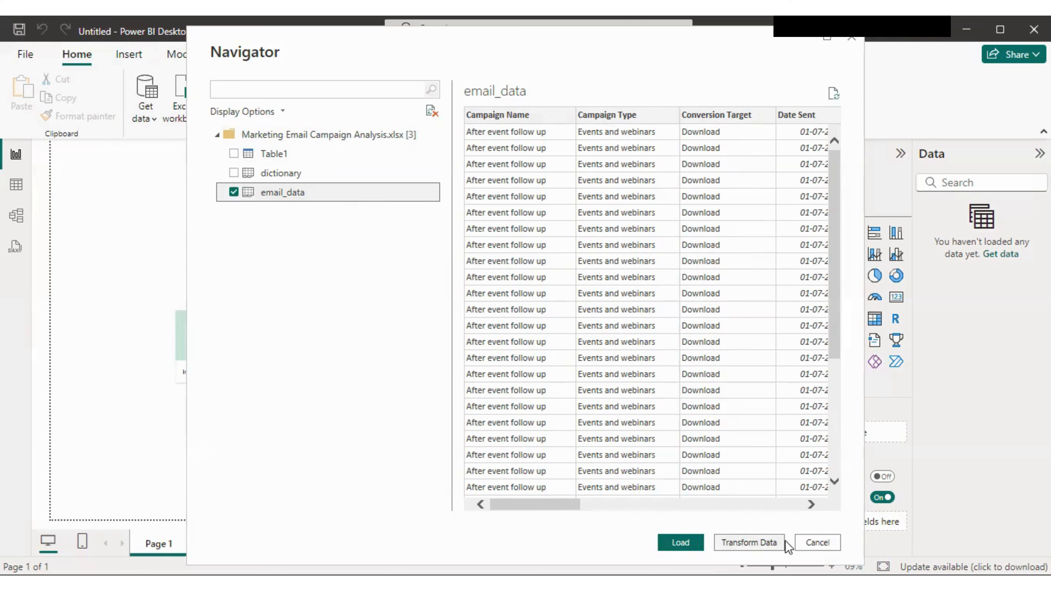
left_click(749, 543)
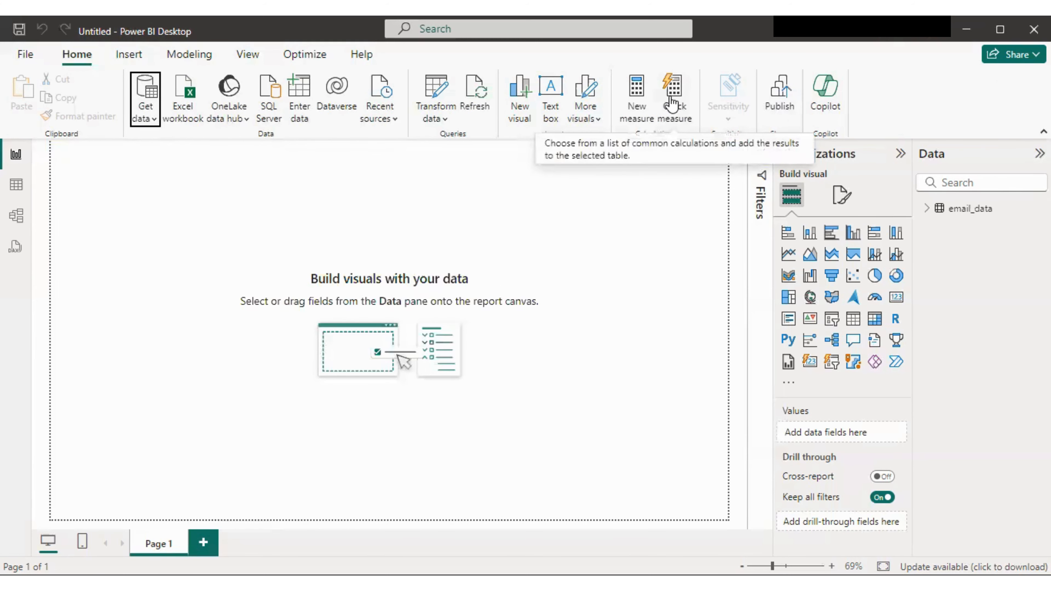
Step: Examine the email_data table in the table, model and DAX query views, and return to the report view
left_click(969, 212)
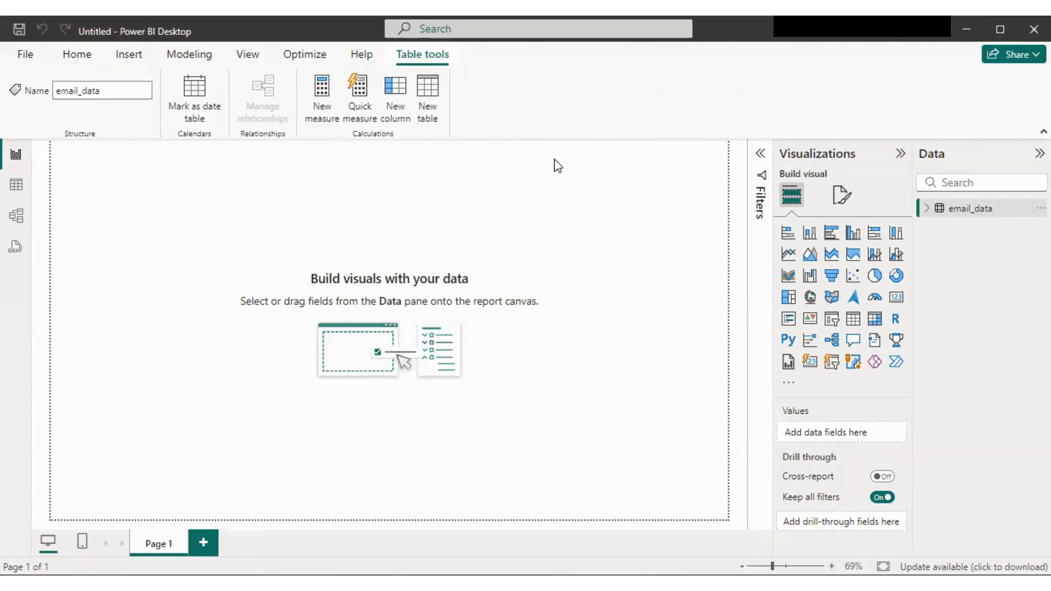
left_click(16, 184)
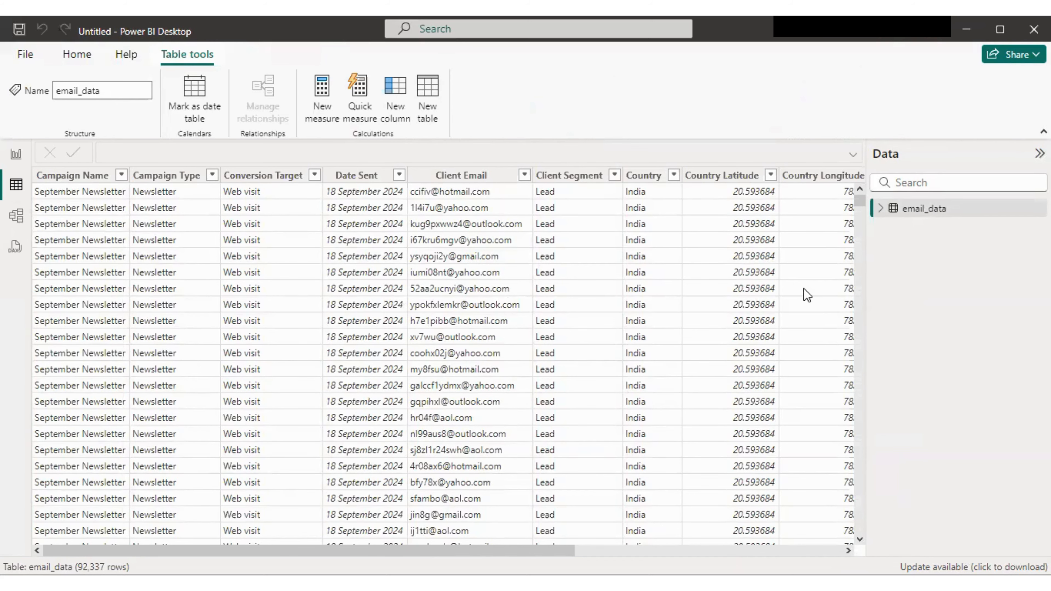
mouse_move(860, 205)
left_mouse_down()
mouse_move(851, 354)
mouse_move(857, 199)
left_mouse_up()
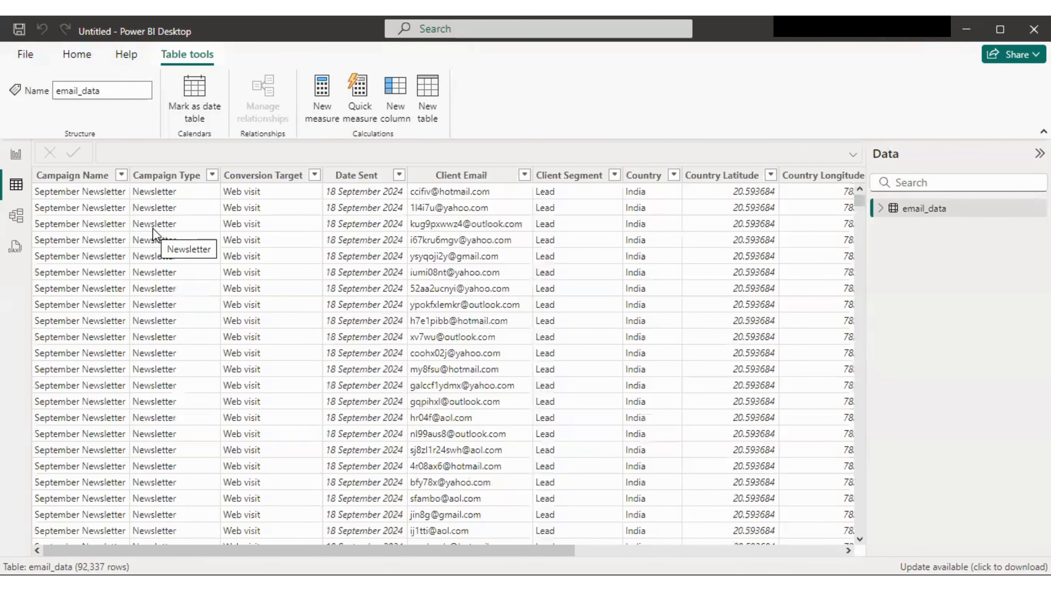
left_click(17, 222)
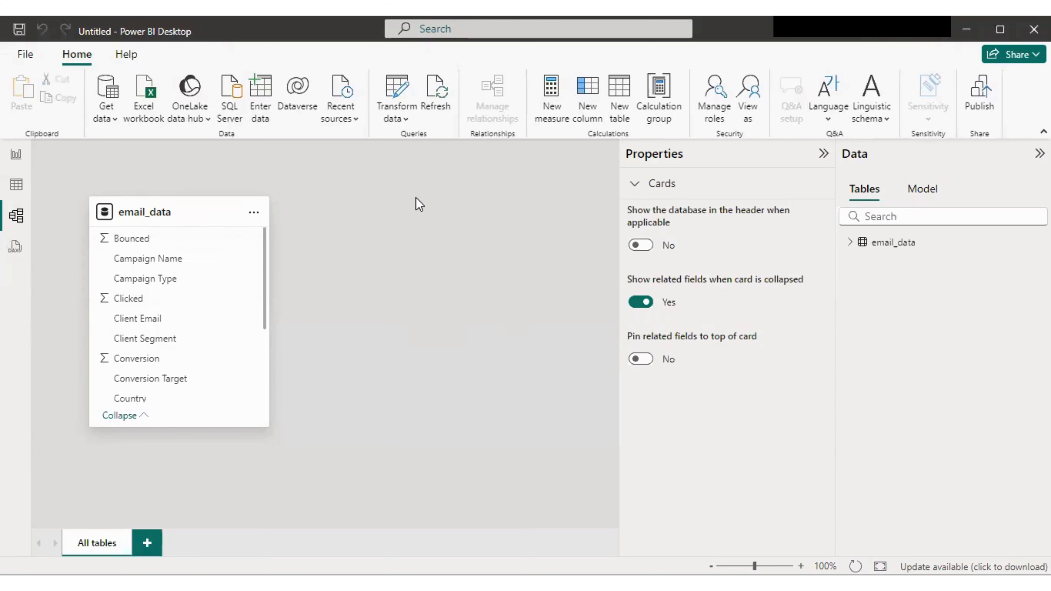
left_click(16, 248)
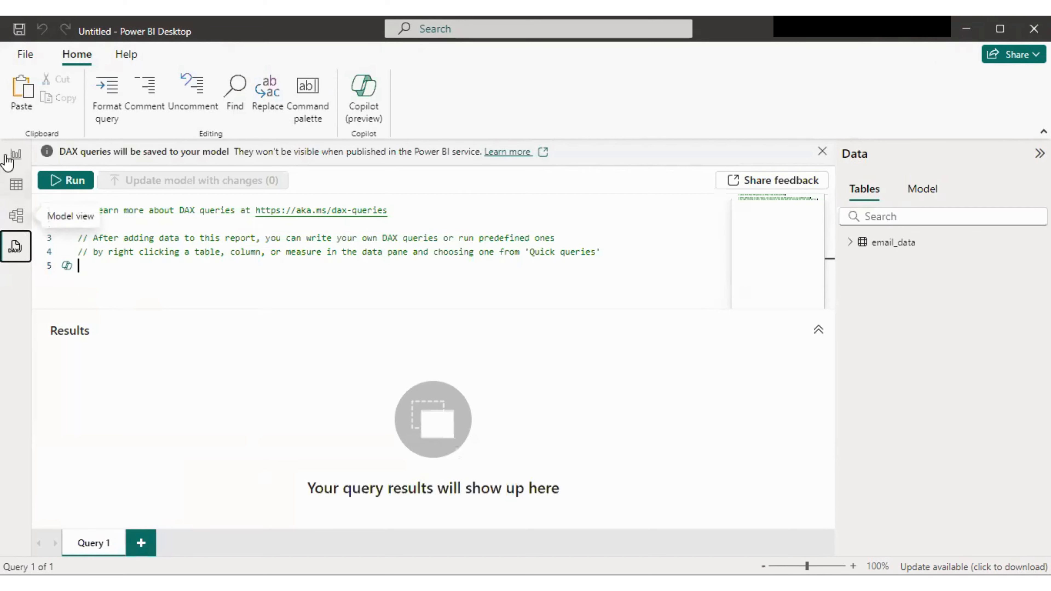
left_click(14, 159)
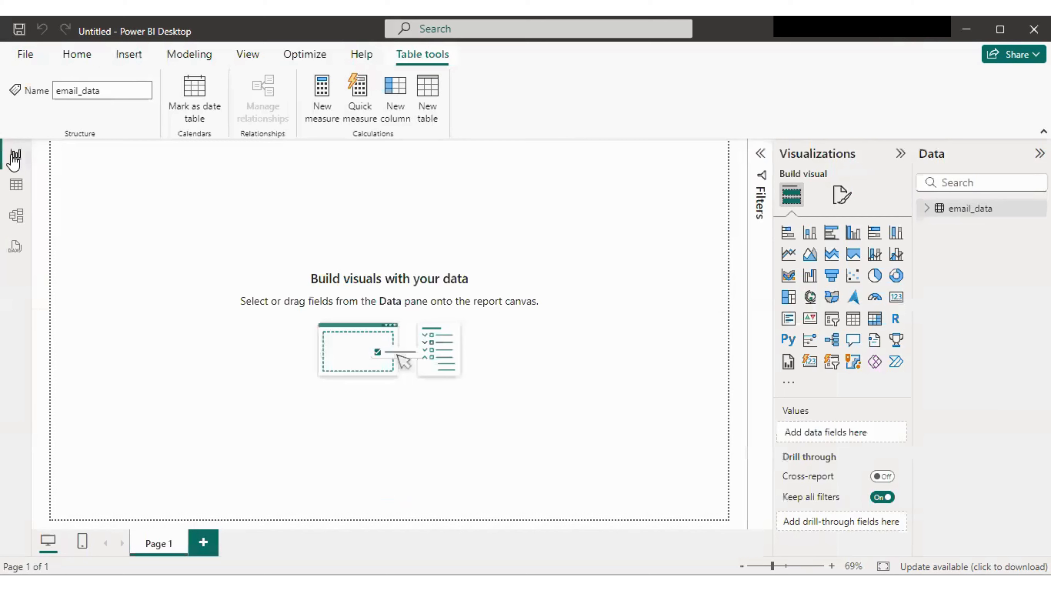
left_click(166, 186)
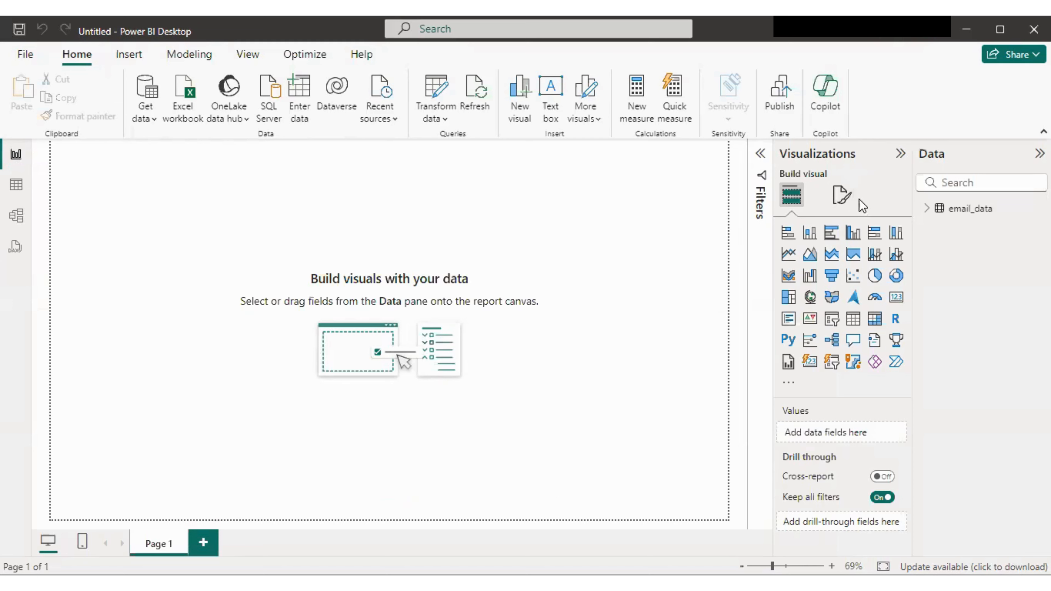
Step: Set the report page's canvas type to Custom with a height of 1000 px and a width of 1600 px
left_click(844, 200)
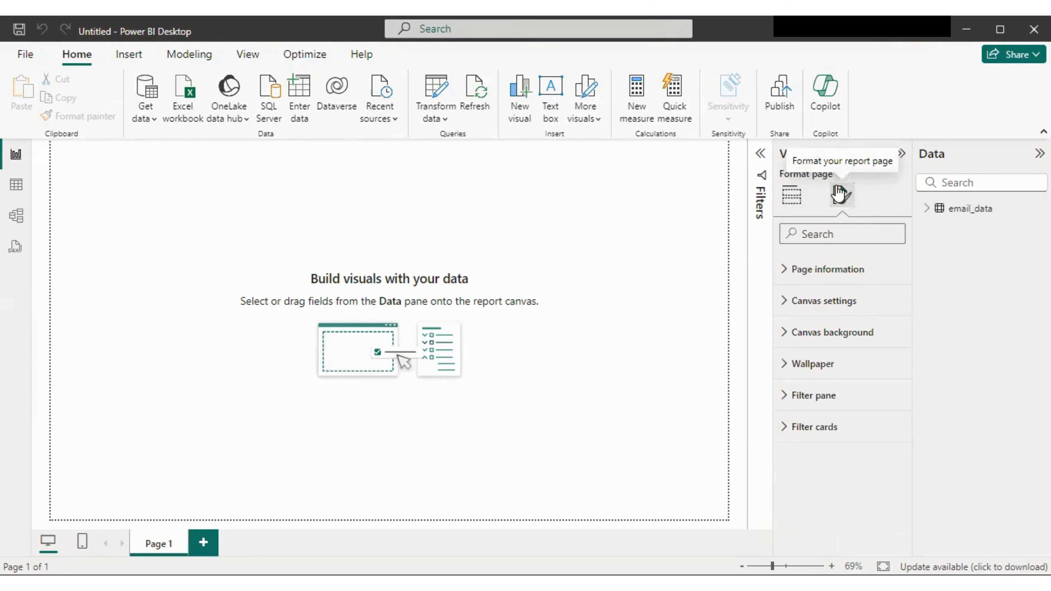
left_click(832, 300)
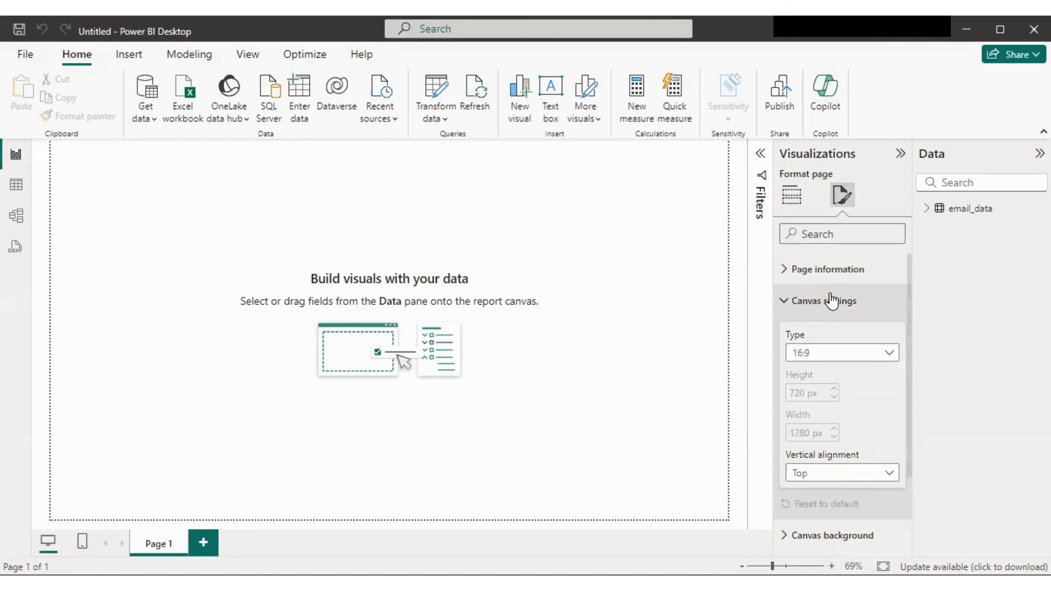
left_click(809, 359)
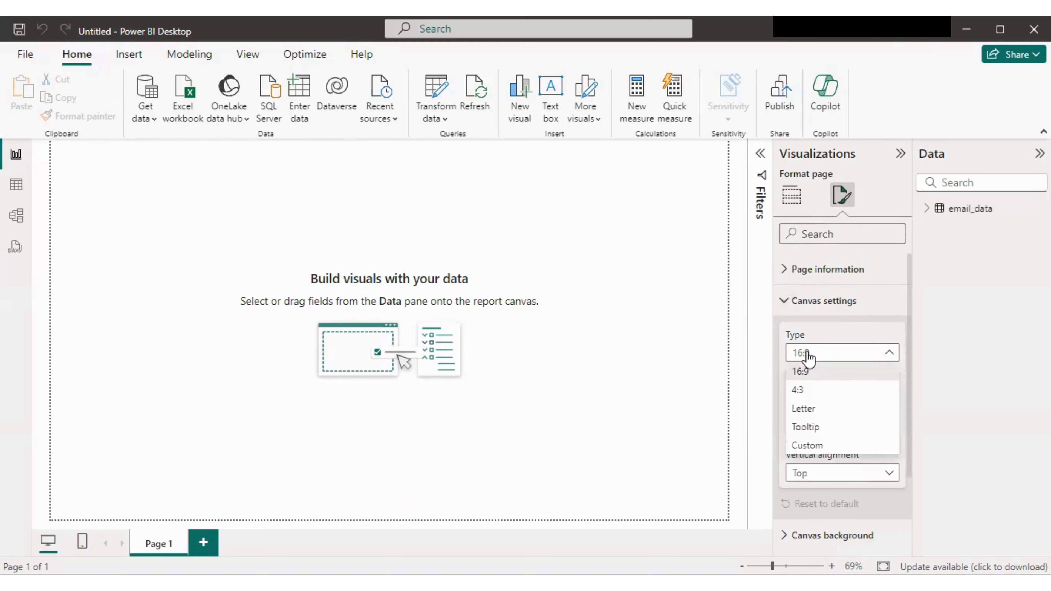
left_click(812, 447)
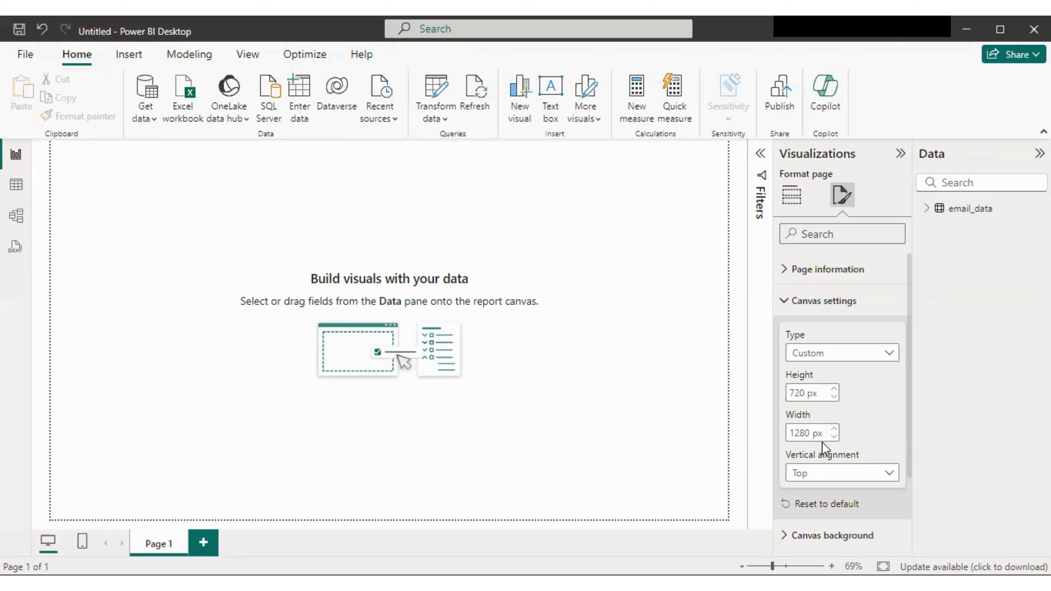
left_click(820, 393)
type("1000")
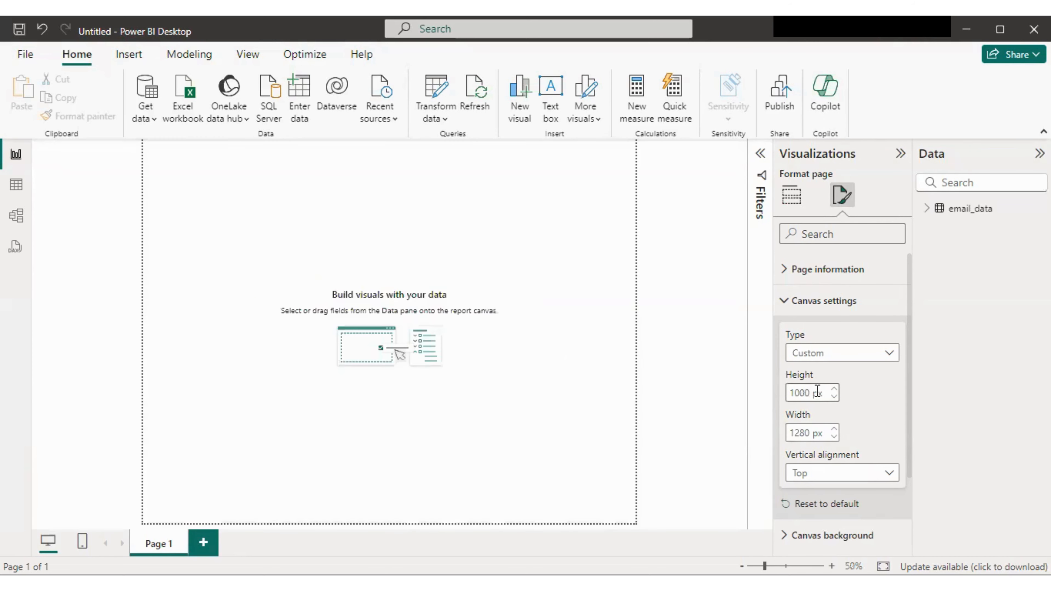
left_click(821, 433)
double_click(790, 433)
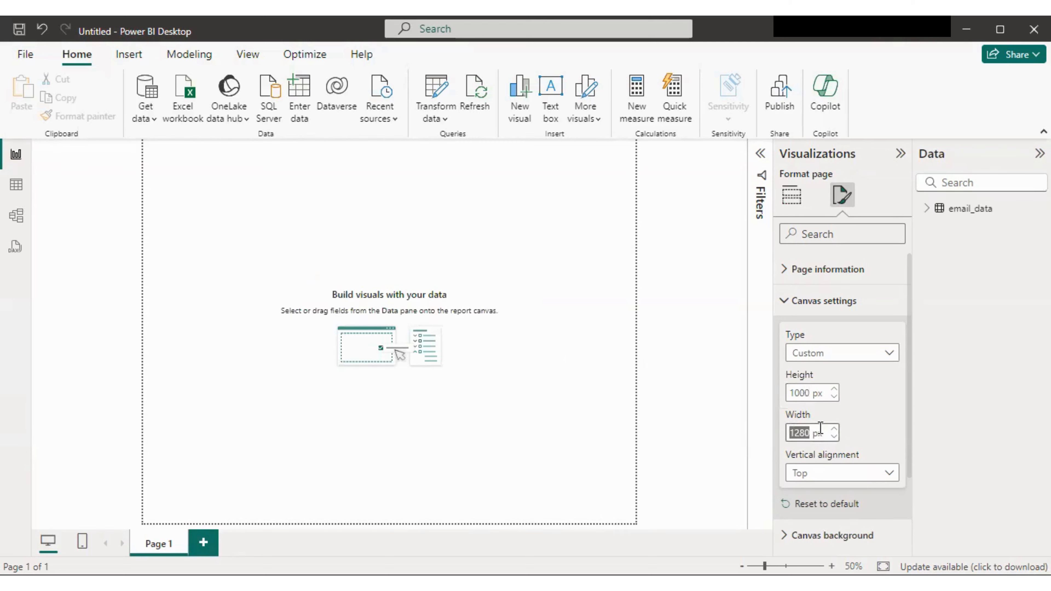
type("16")
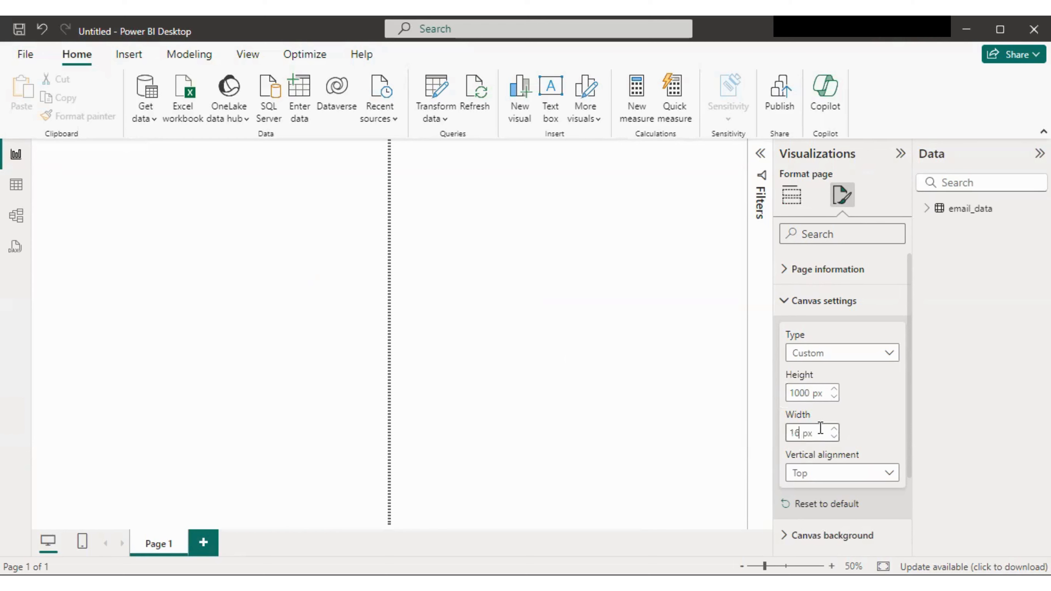
type("00")
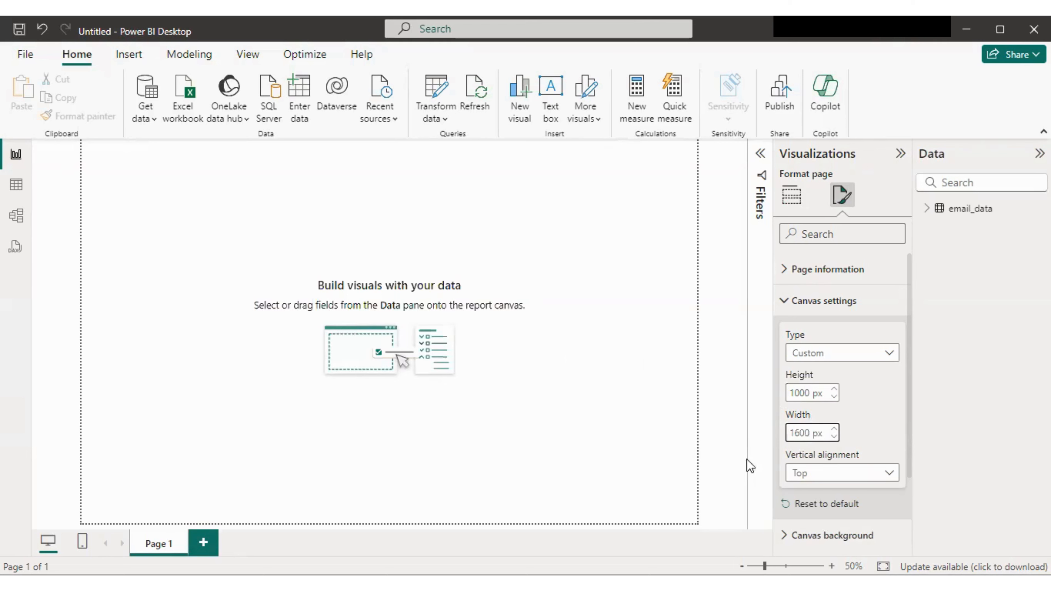
left_click(730, 396)
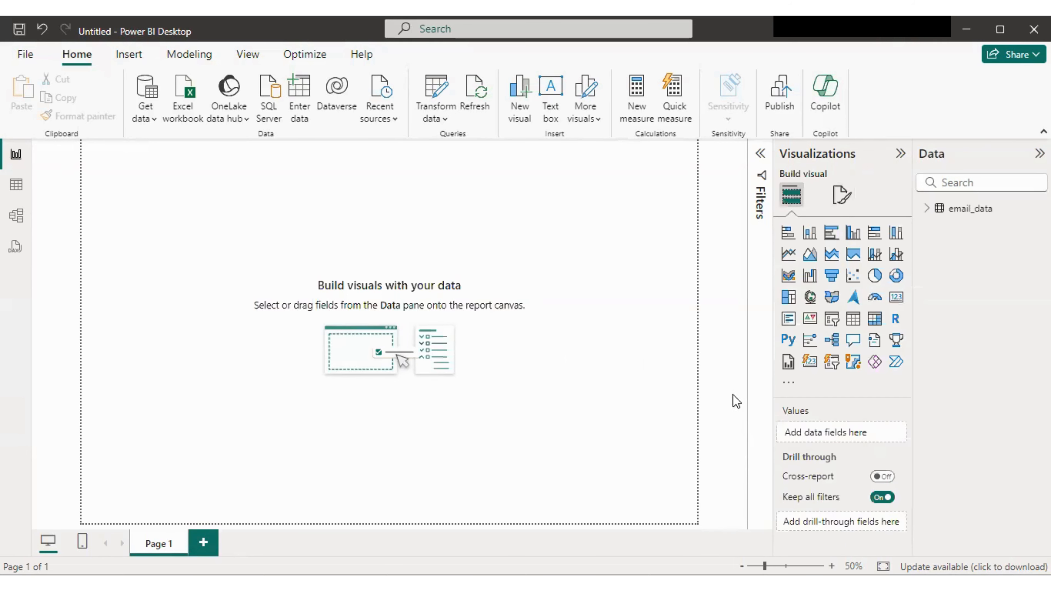
Step: Set the page's vertical alignment to Middle in the canvas settings and return to building visuals
left_click(842, 194)
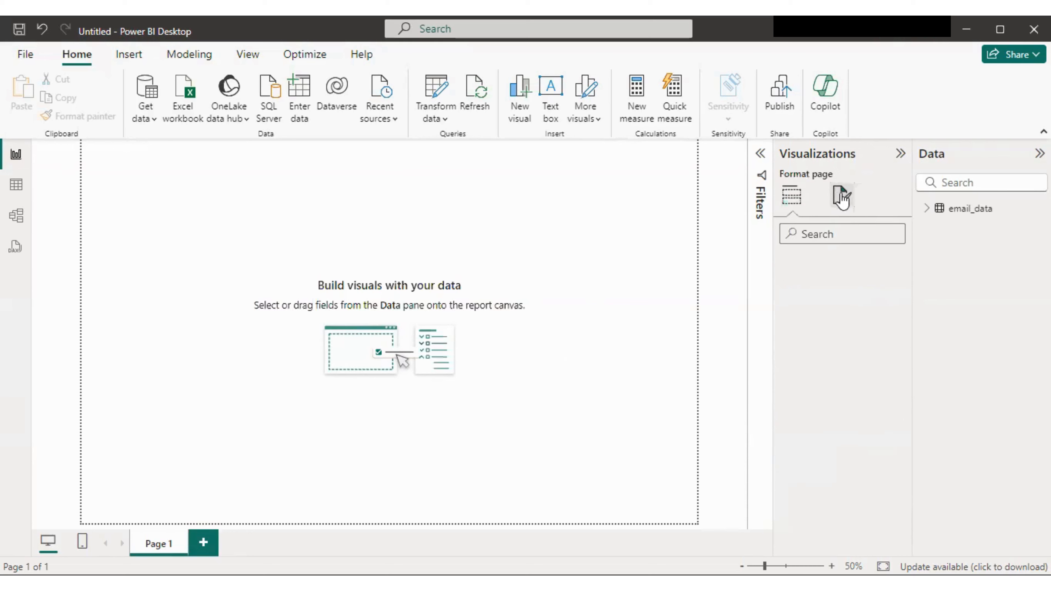
left_click(834, 301)
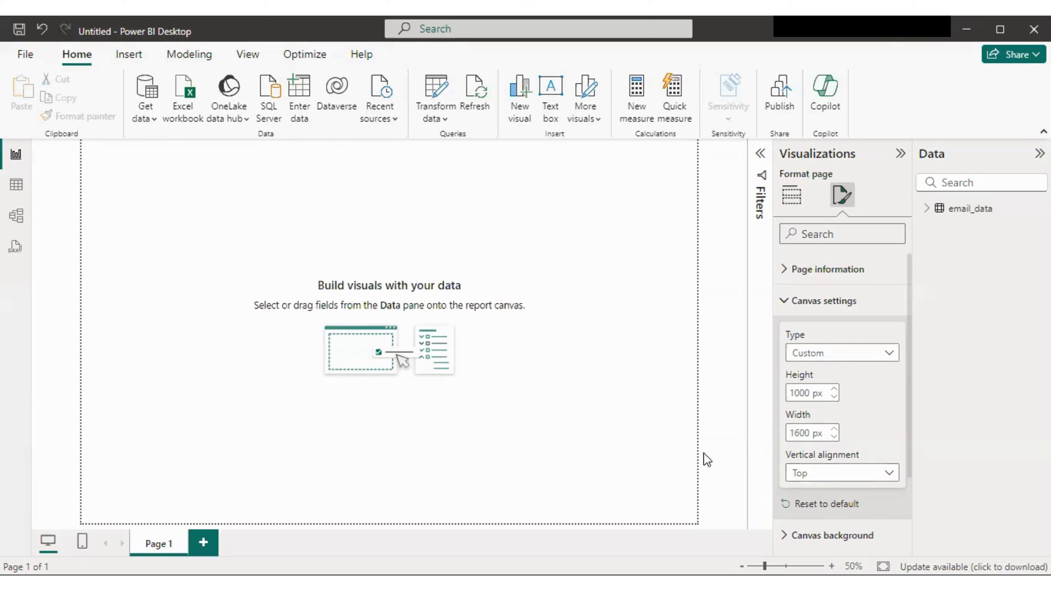
left_click(795, 473)
left_click(807, 508)
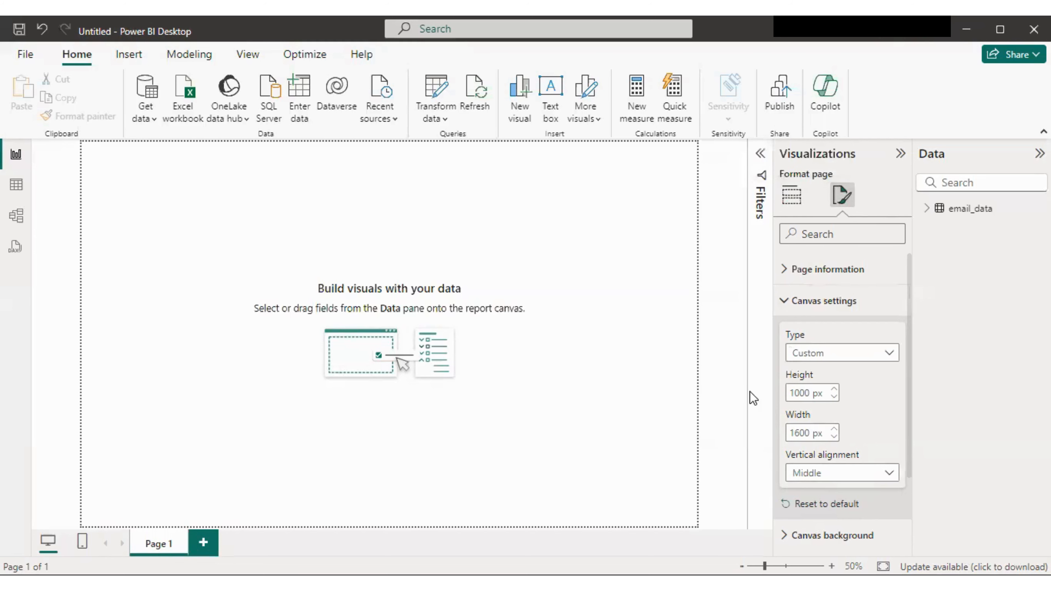
left_click(791, 197)
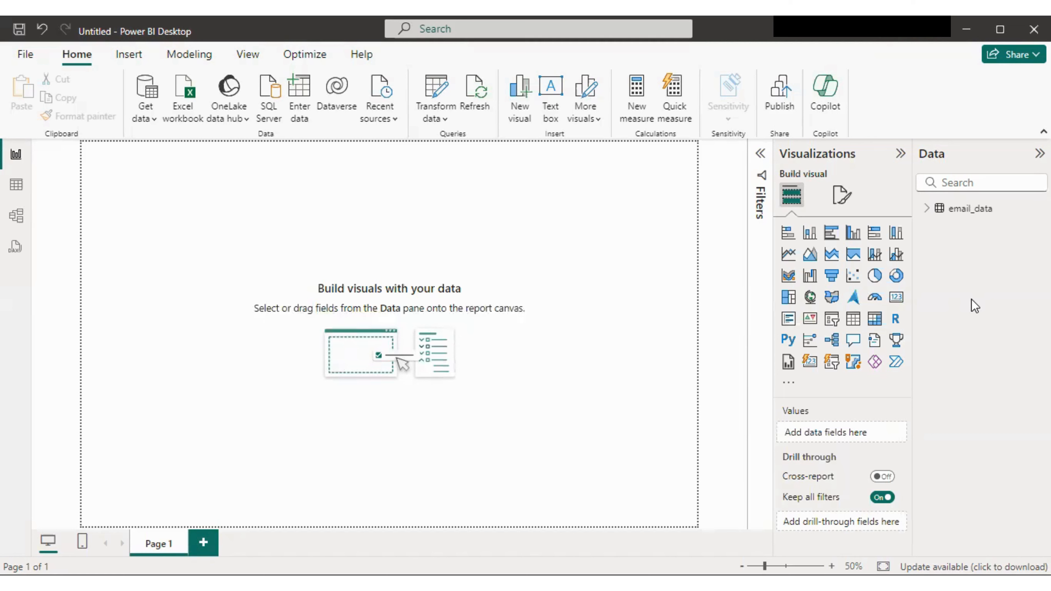
Step: Create a blank one-column table named Measures through data entry and load it into the model
left_click(16, 186)
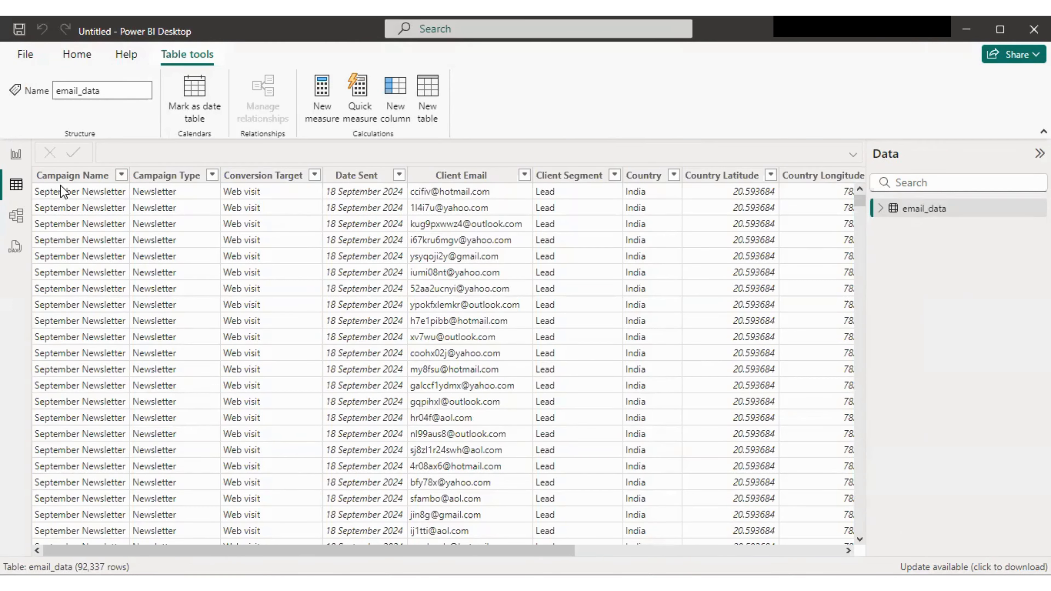
left_click(15, 155)
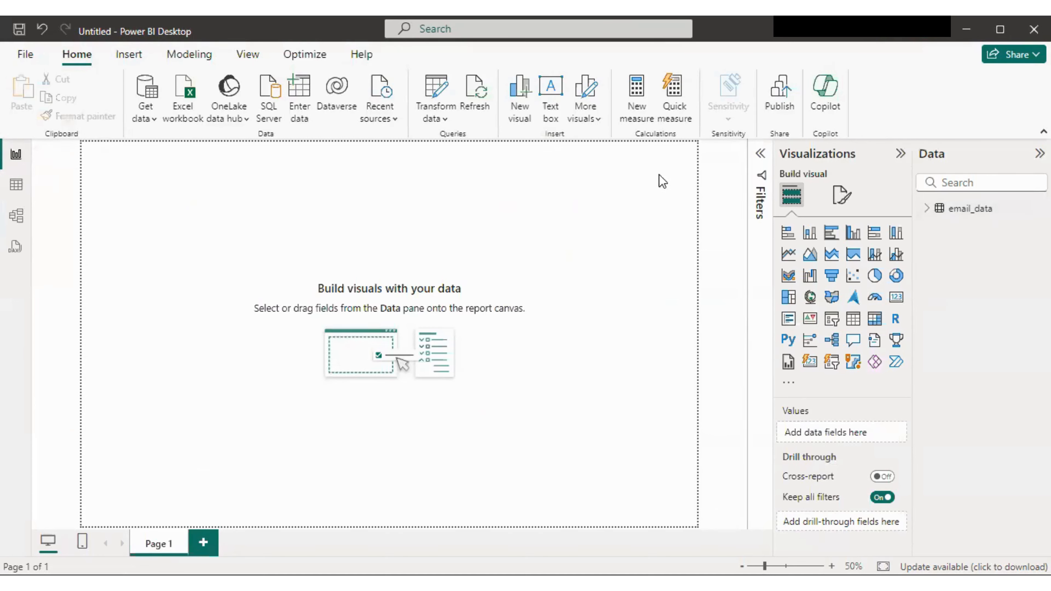
left_click(300, 110)
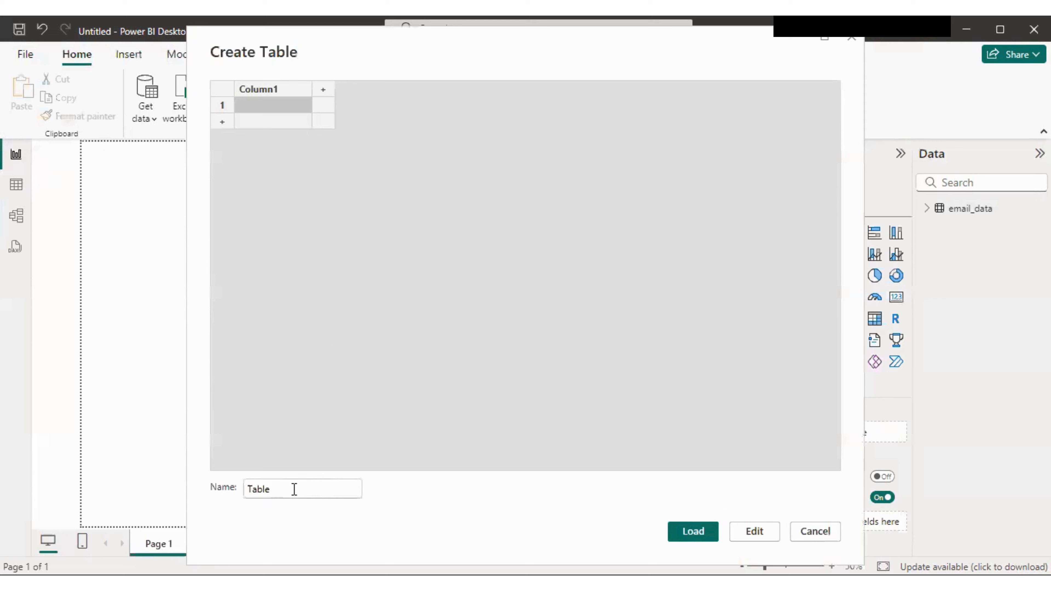
left_click_drag(291, 488, 242, 490)
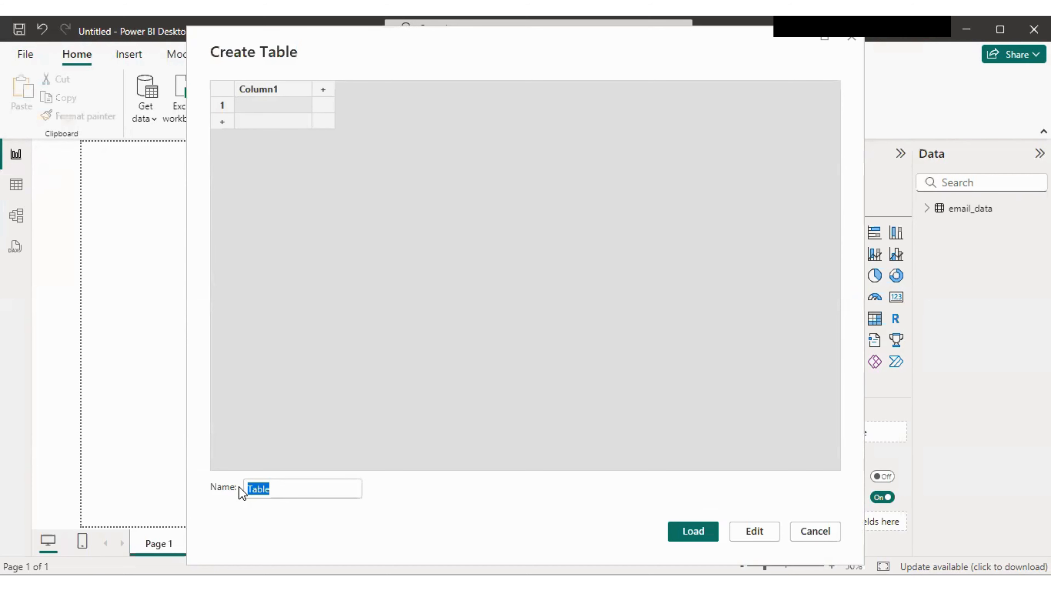
type("M")
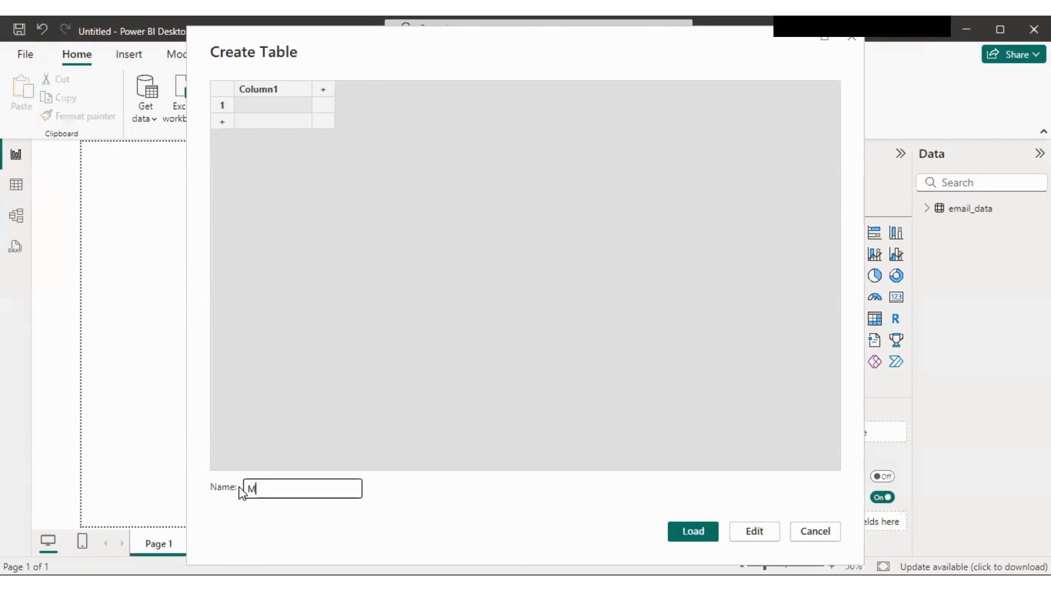
type("easures")
left_click(683, 537)
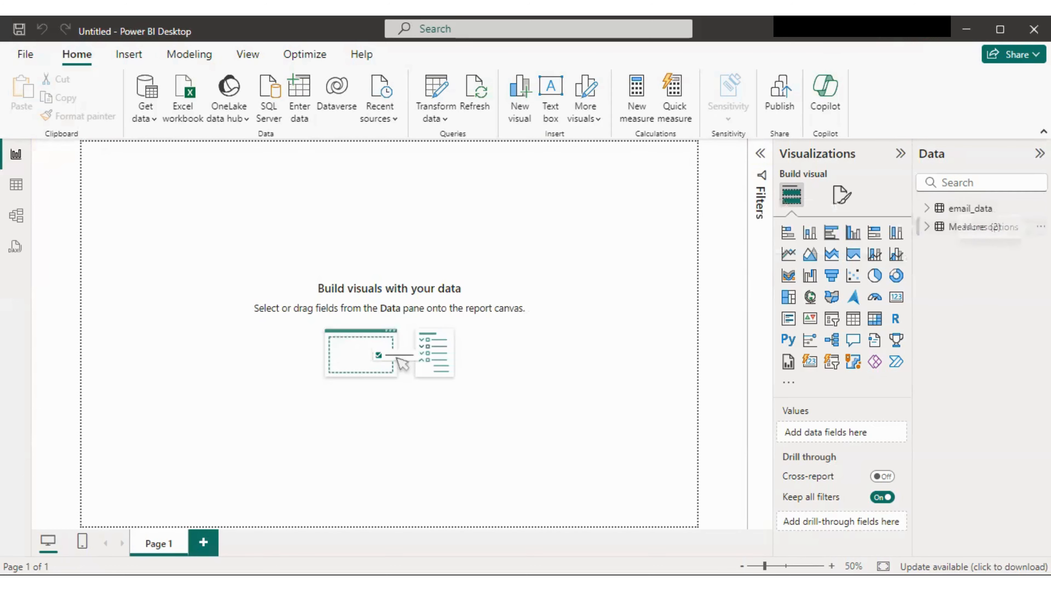
Step: Create the measure Total Campaign = DISTINCTCOUNT(email_data[Campaign Name]) in the Measures (2) table
left_click(1040, 226)
left_click(939, 254)
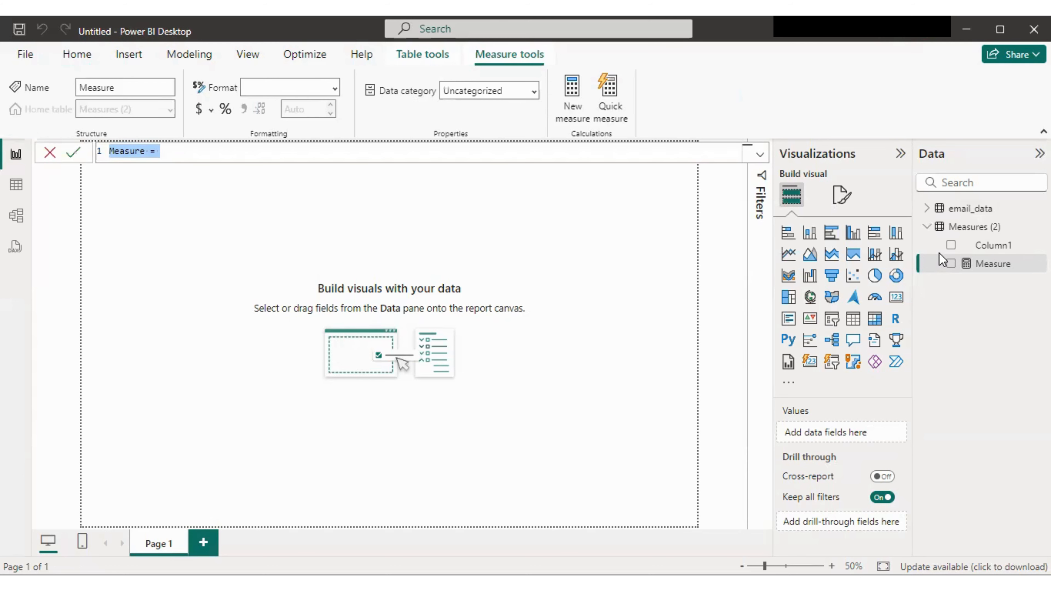
type("uni")
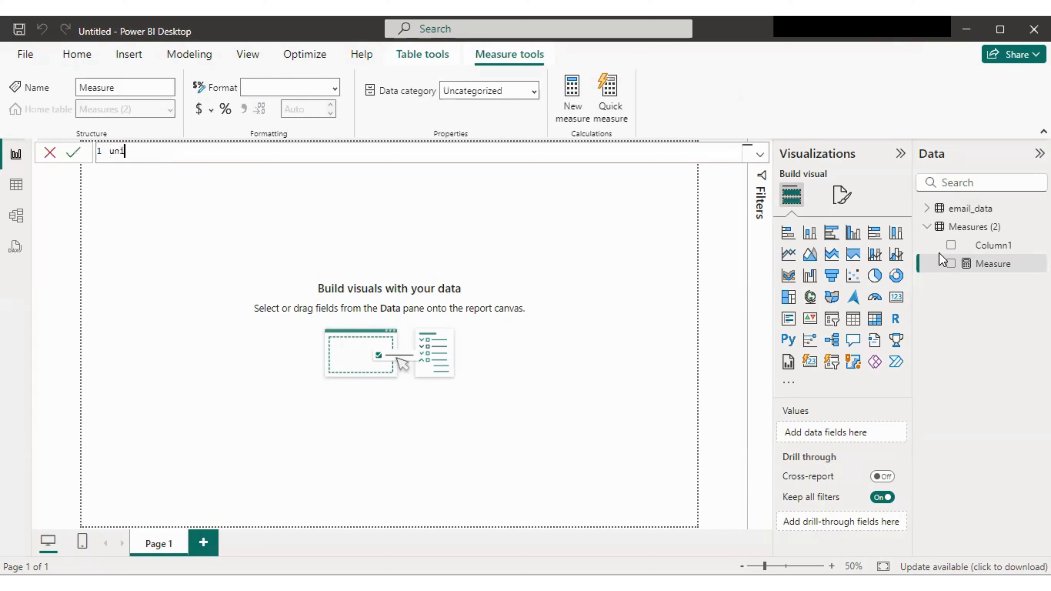
key("BackSpace")
key("BackSpace")
key("BackSpace")
type("Total Campaign")
type("= un")
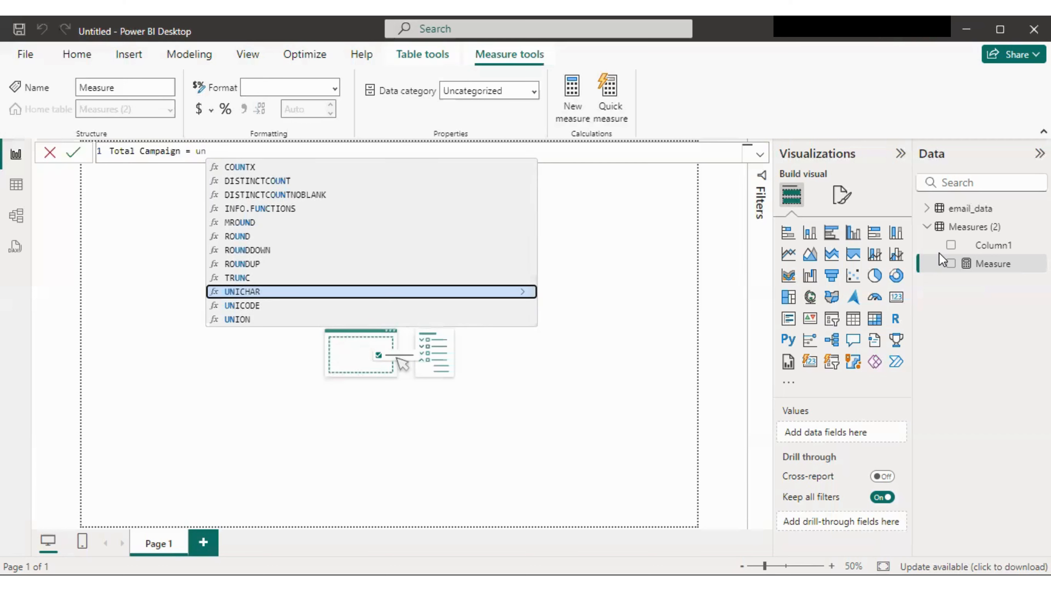
type("iq")
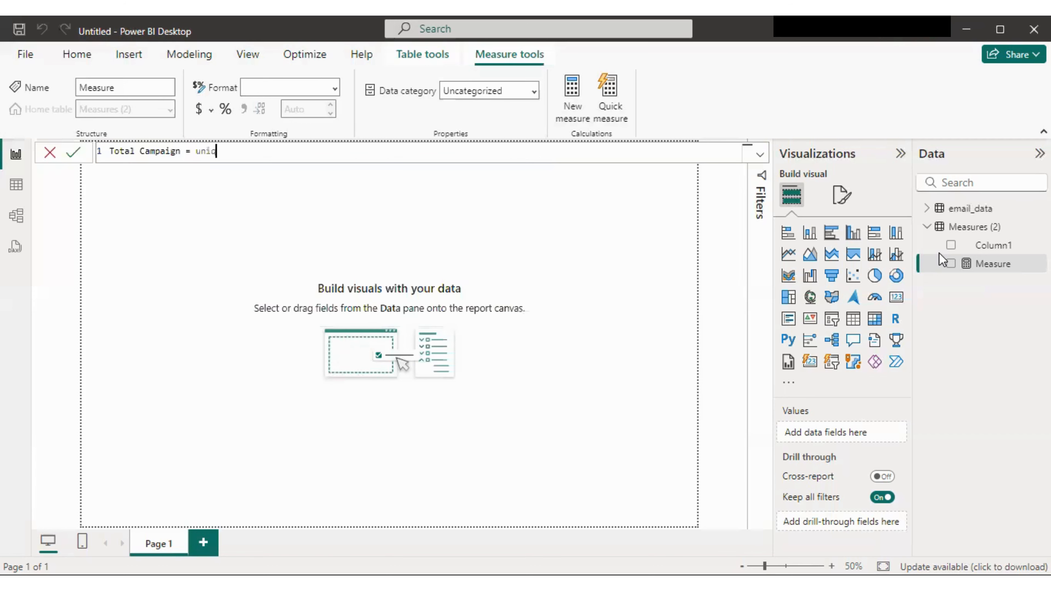
key("BackSpace")
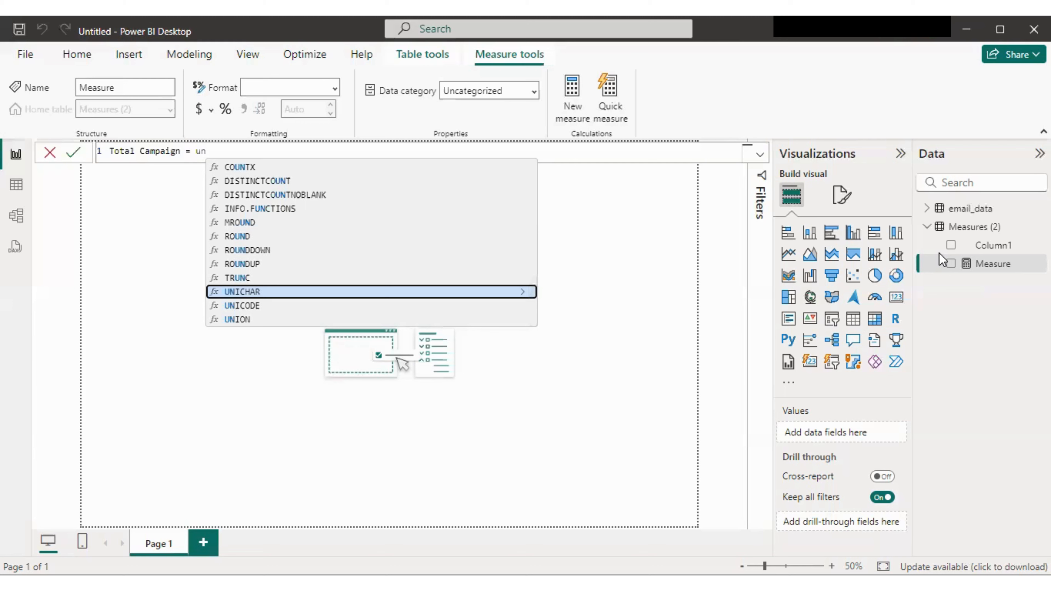
left_click(246, 182)
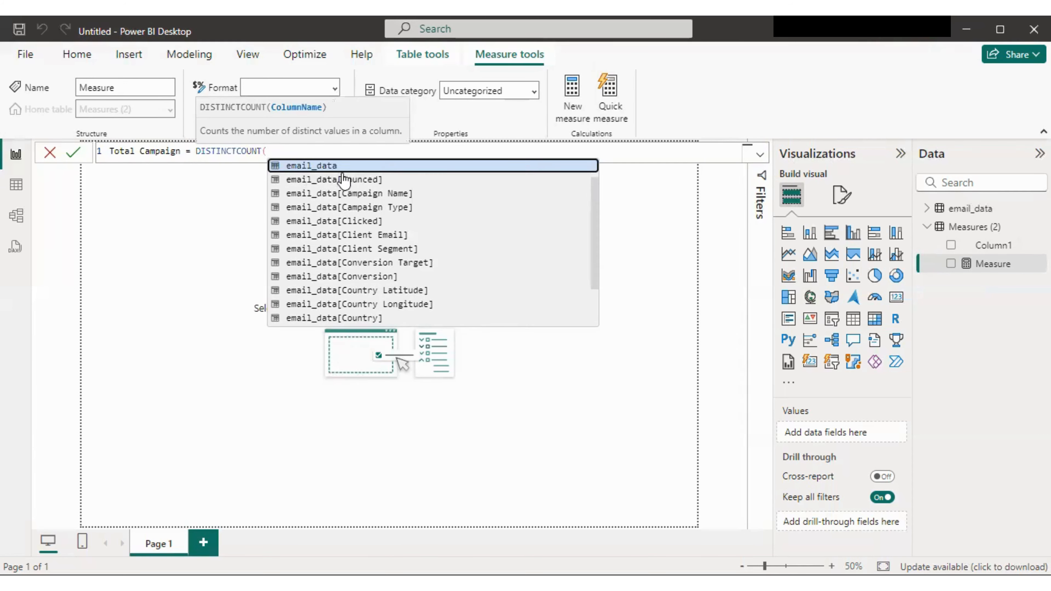
left_click(387, 193)
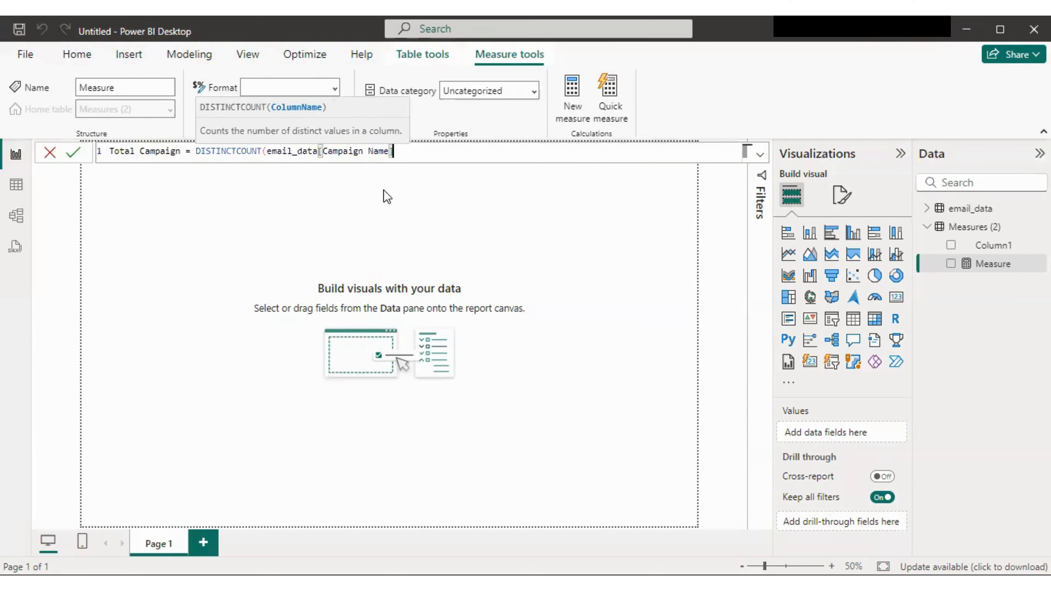
type(")")
key("Return")
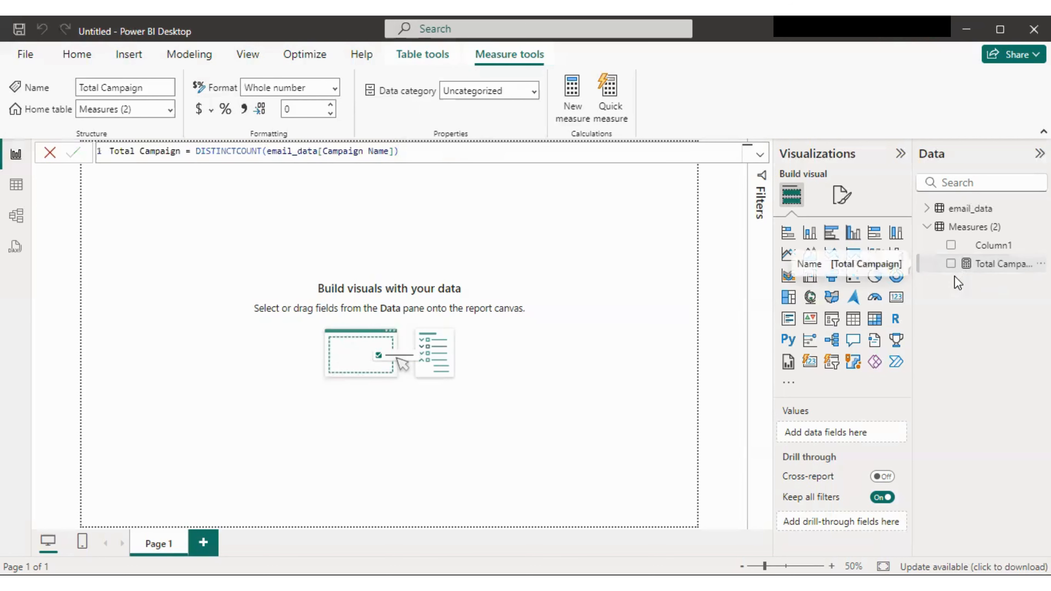
Step: Add a card visual to the report page showing the Total Campaign measure
left_click(895, 298)
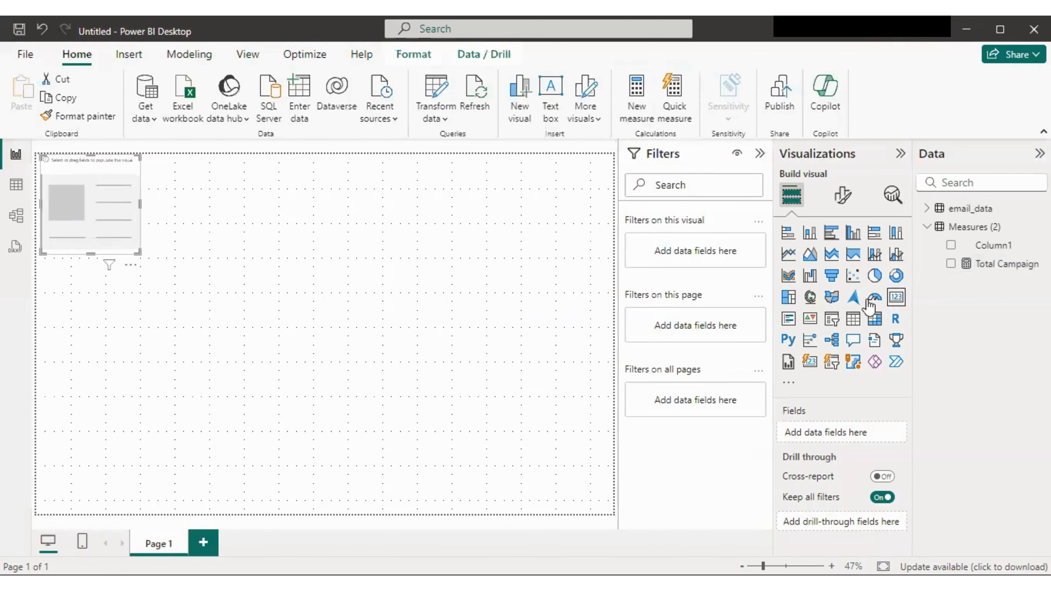
left_click_drag(997, 280, 868, 432)
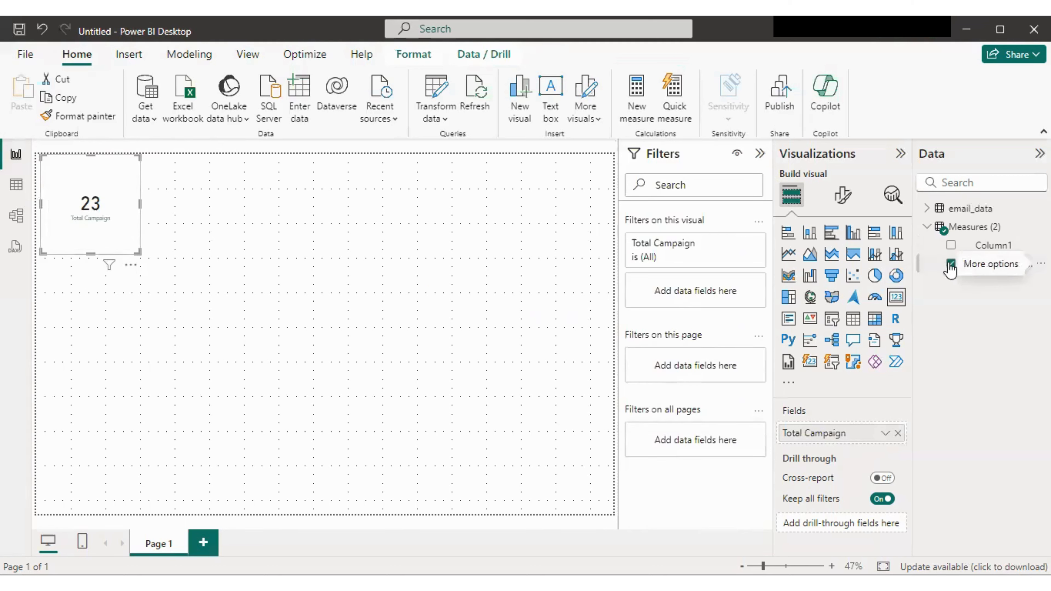
Step: Rename the Total Campaign measure to Total Campaigns in its formula
left_click(999, 268)
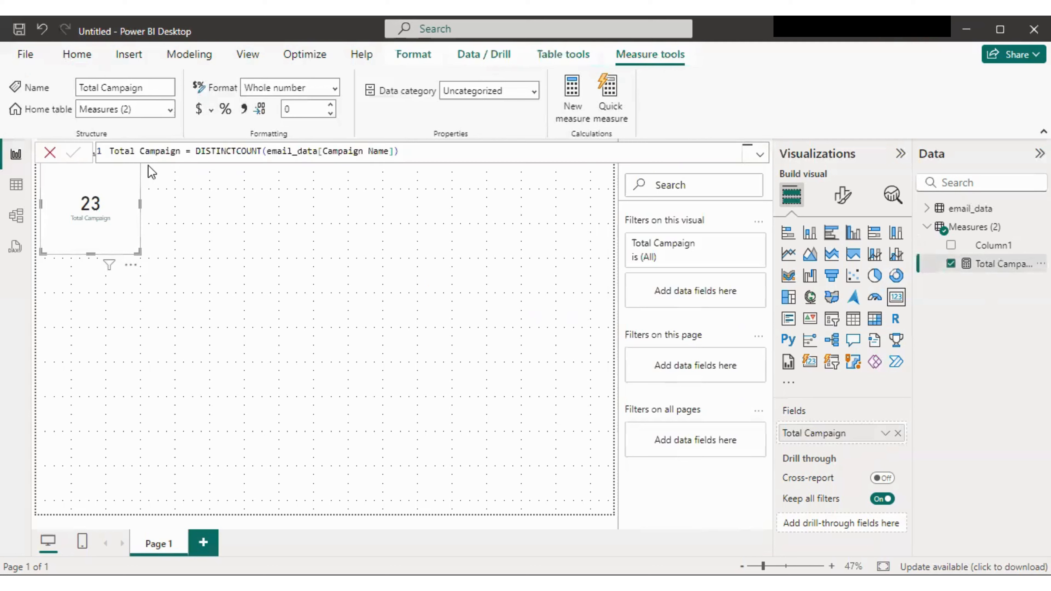
double_click(177, 151)
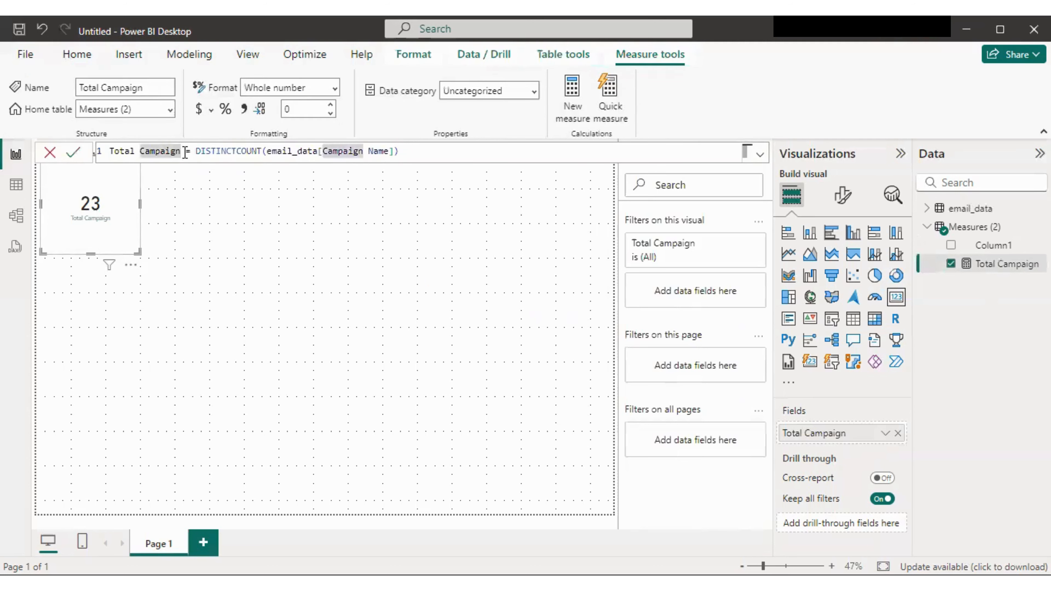
left_click(177, 151)
type("s")
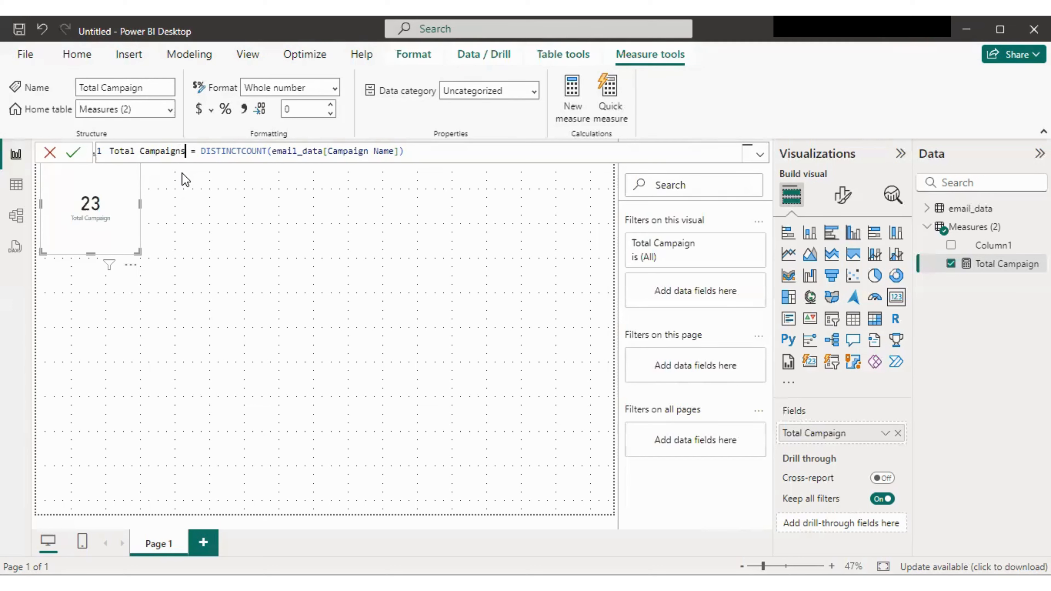
key("Return")
Step: Delete the Total Campaigns card from the report page
left_click(145, 226)
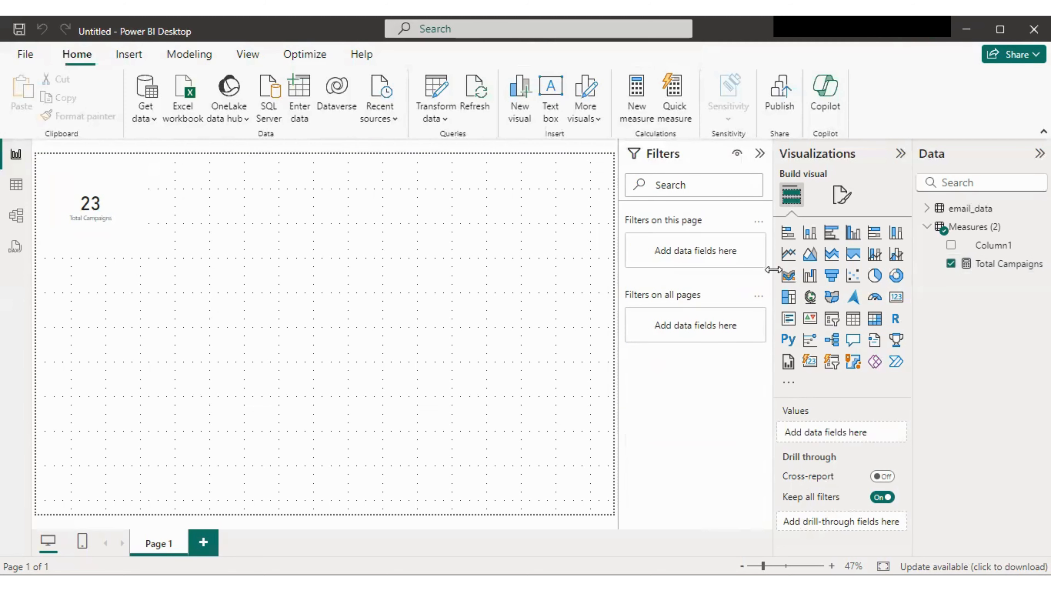
left_click(122, 227)
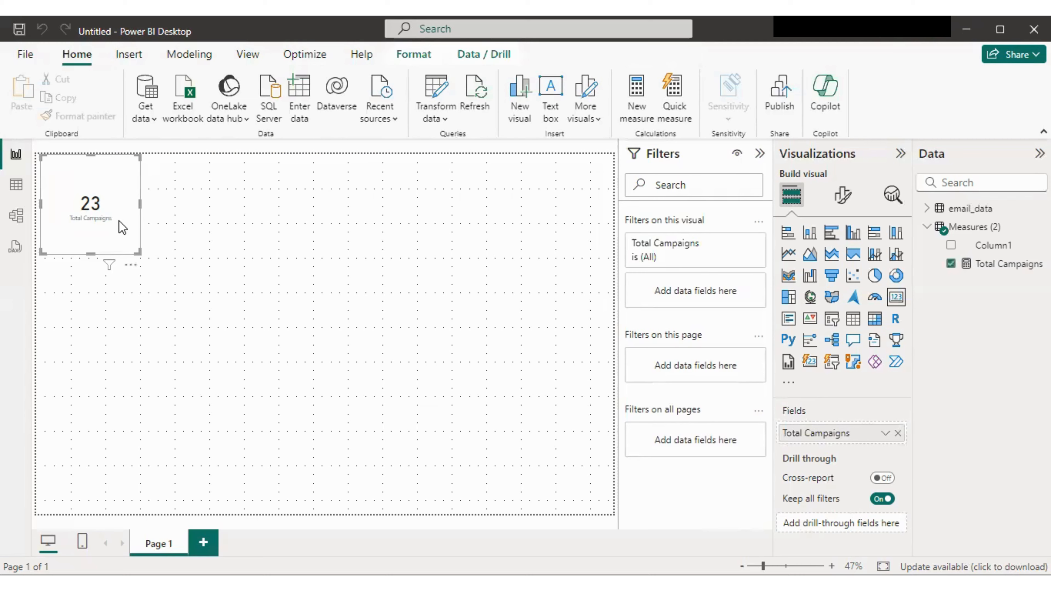
key("Delete")
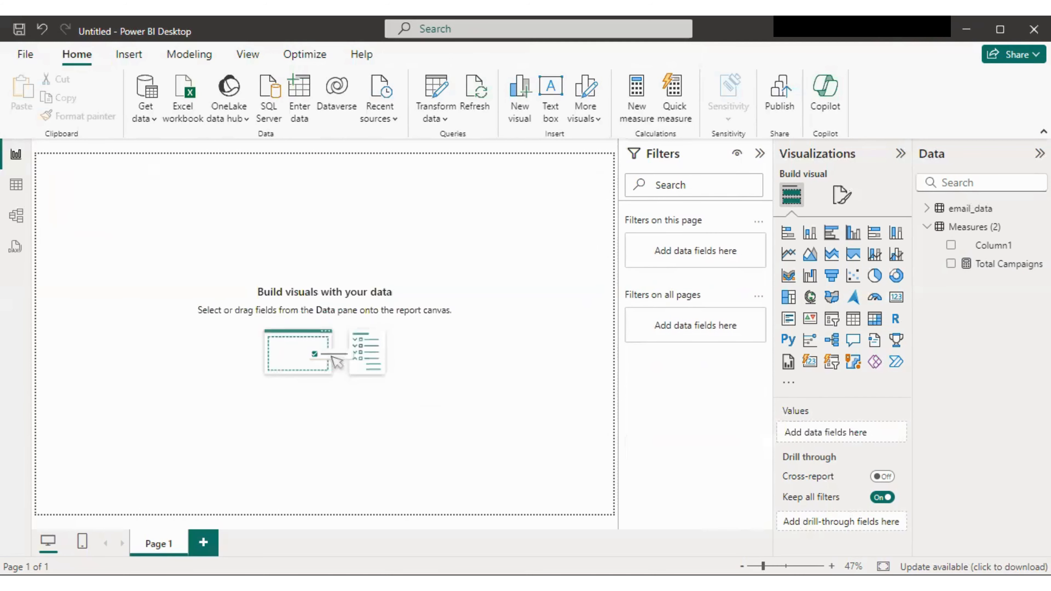
Step: Create the measure Clicked = SUM(email_data[Clicked]) in the Measures (2) table
left_click(1040, 226)
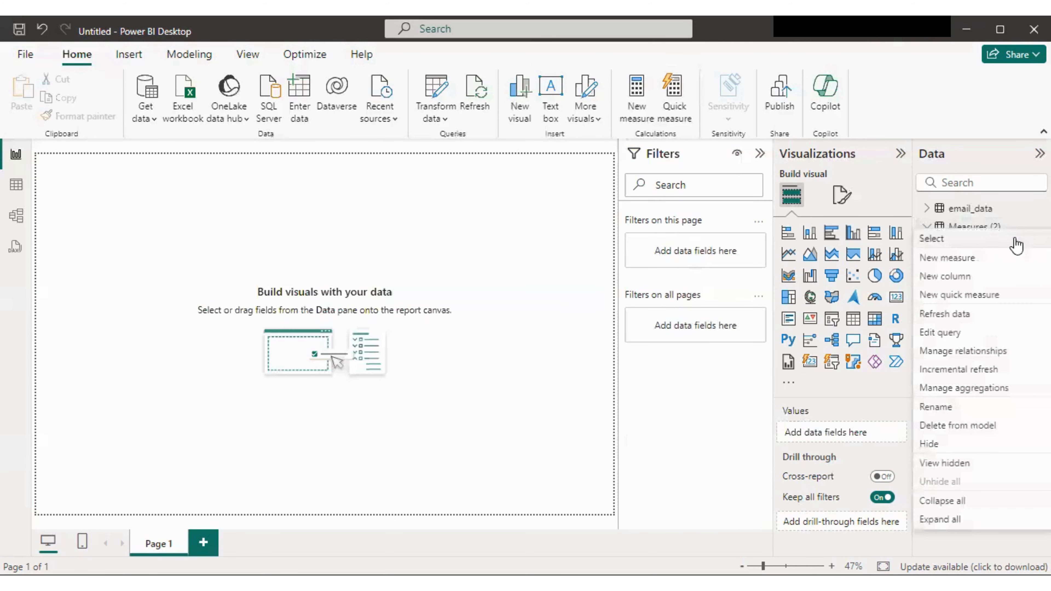
left_click(953, 259)
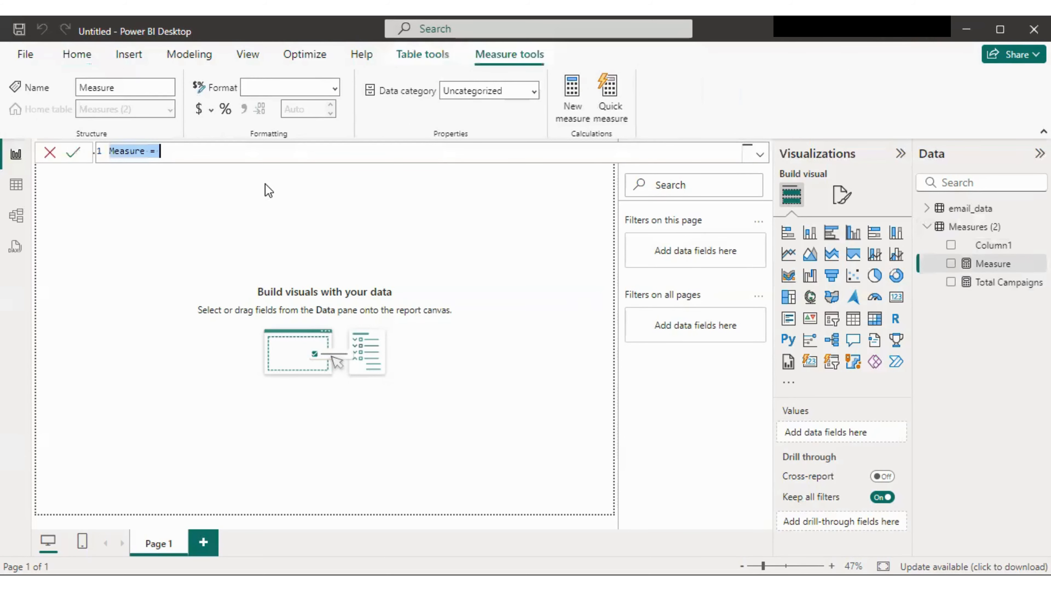
type("CL")
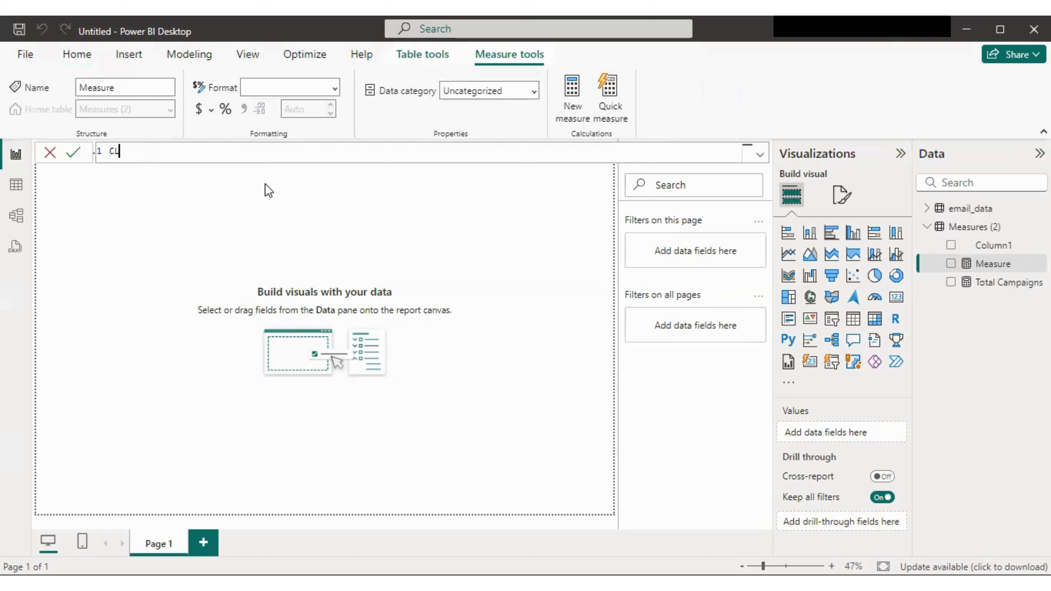
key("BackSpace")
type("1 Clicked = Sum")
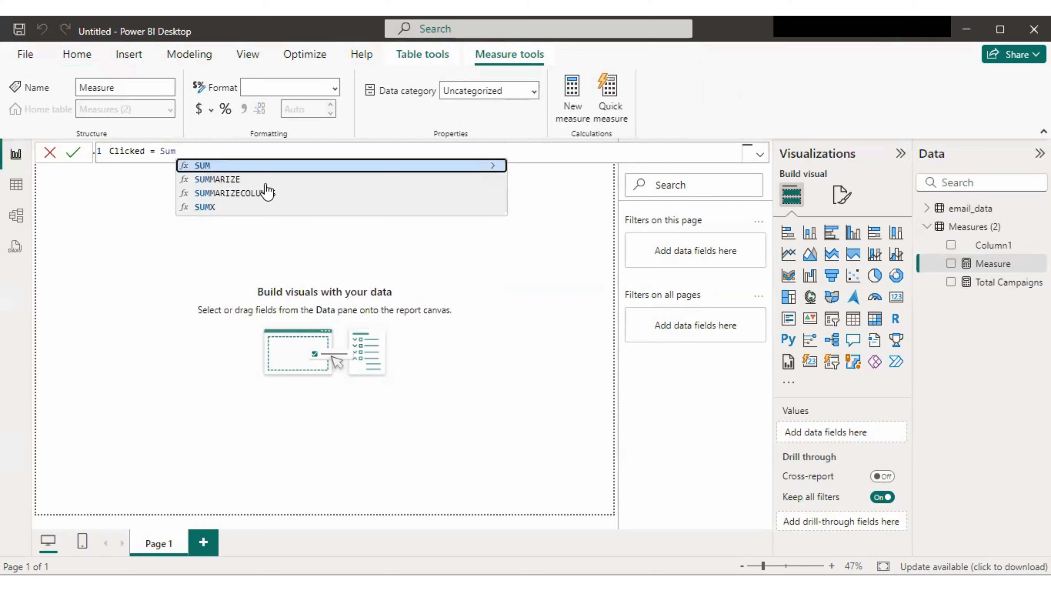
left_click(198, 165)
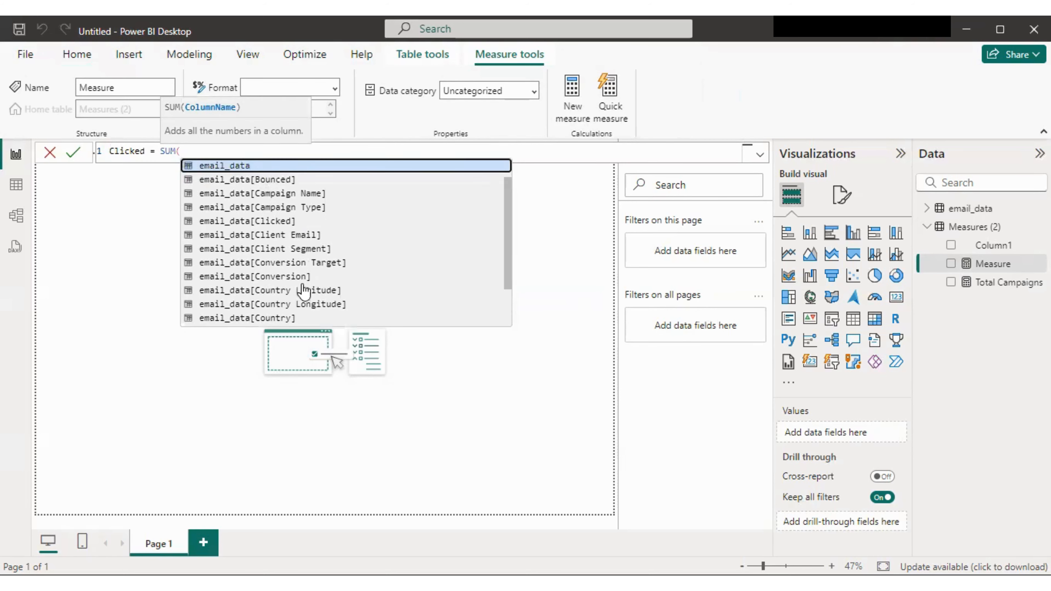
left_click(283, 221)
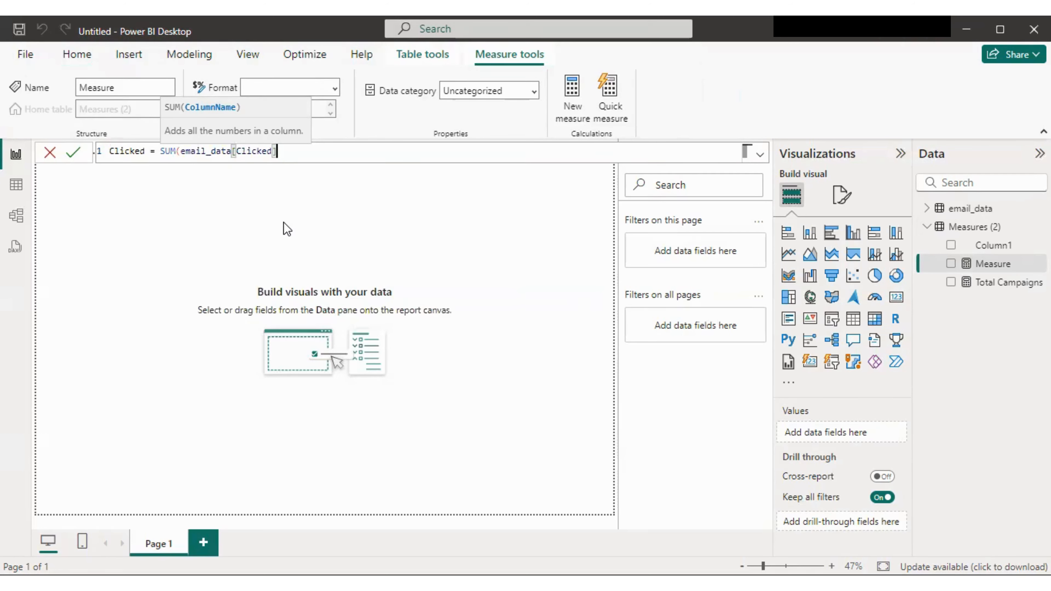
type(")")
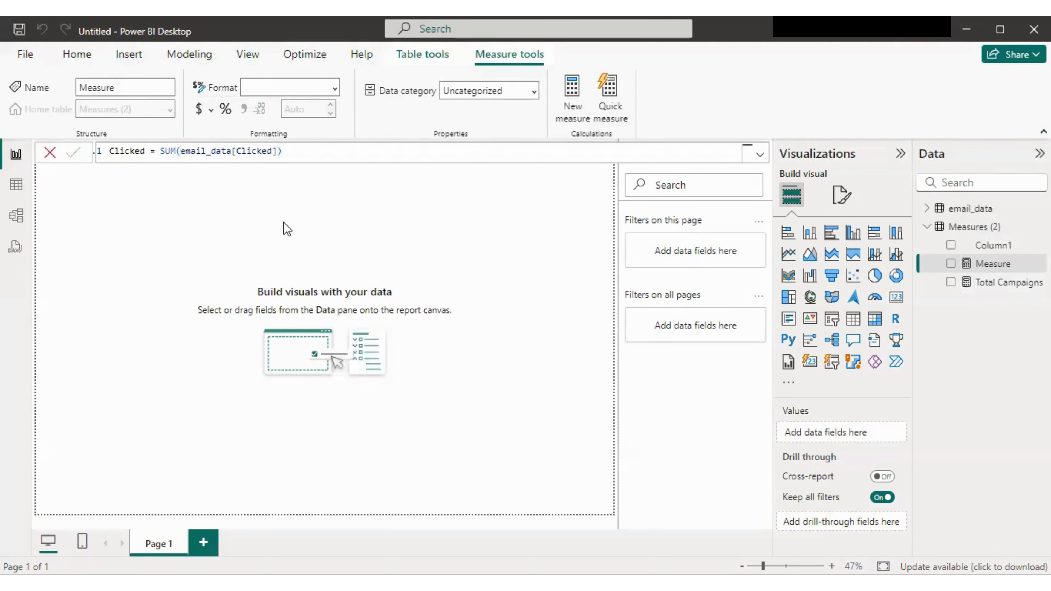
key("Return")
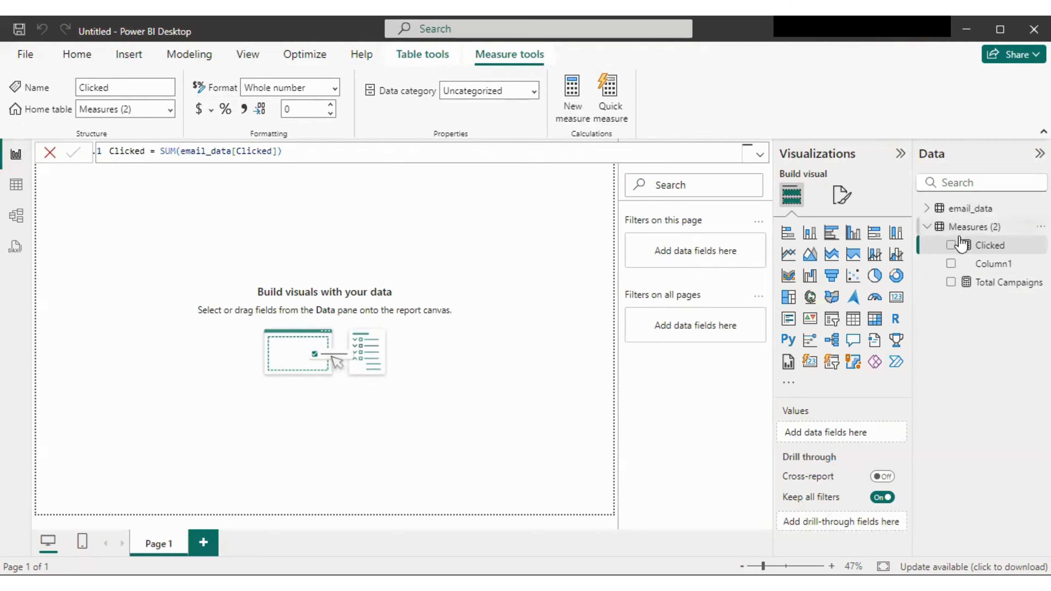
Step: Create the measure Total Emails = COUNTROWS(email_data) in the Measures (2) table
left_click(968, 247)
left_click(1014, 228)
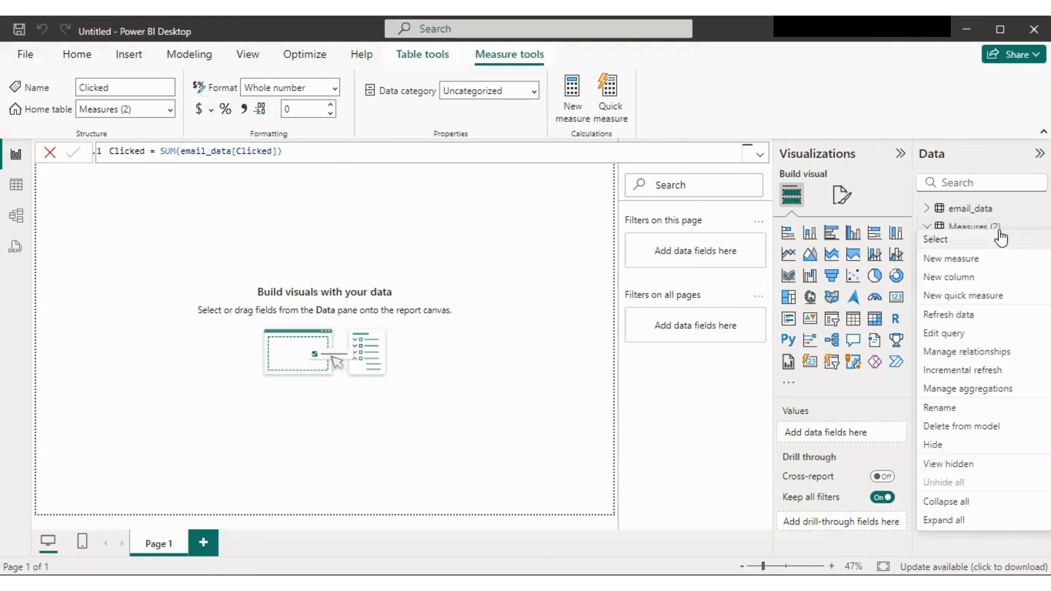
left_click(965, 255)
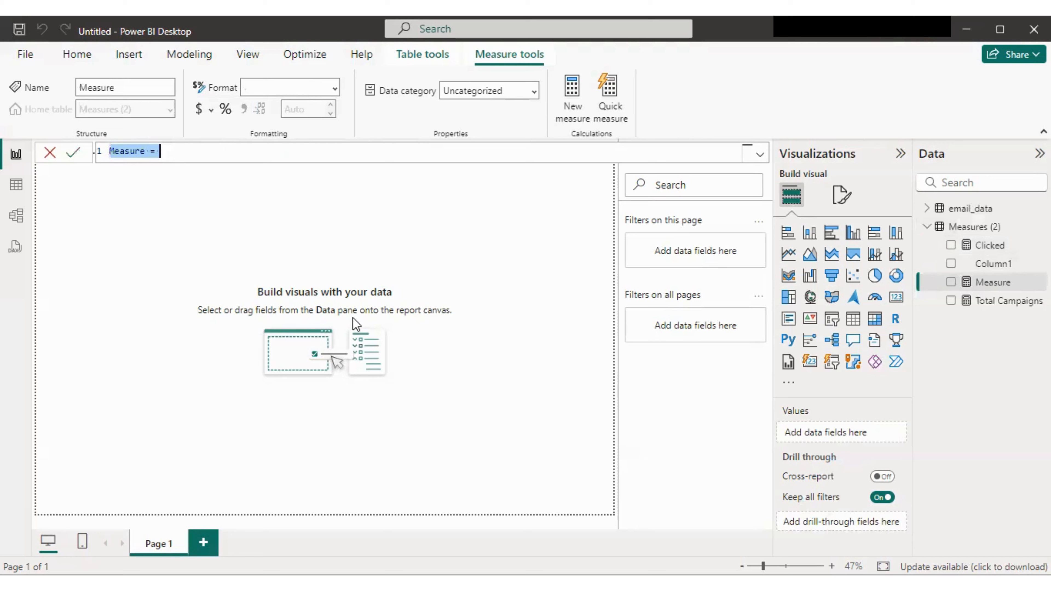
type("Tota")
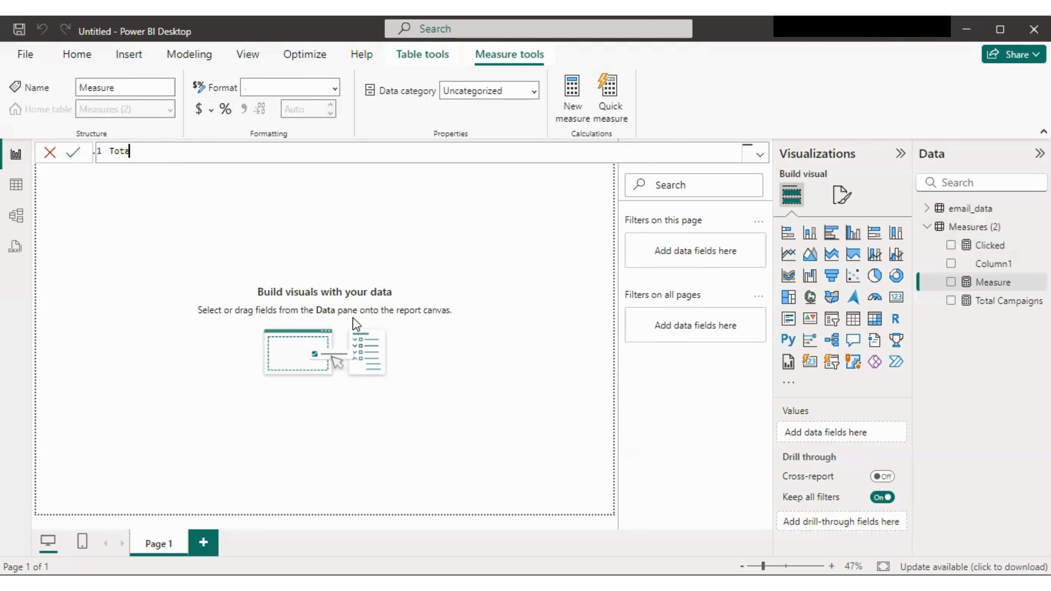
type("l Emails = Count")
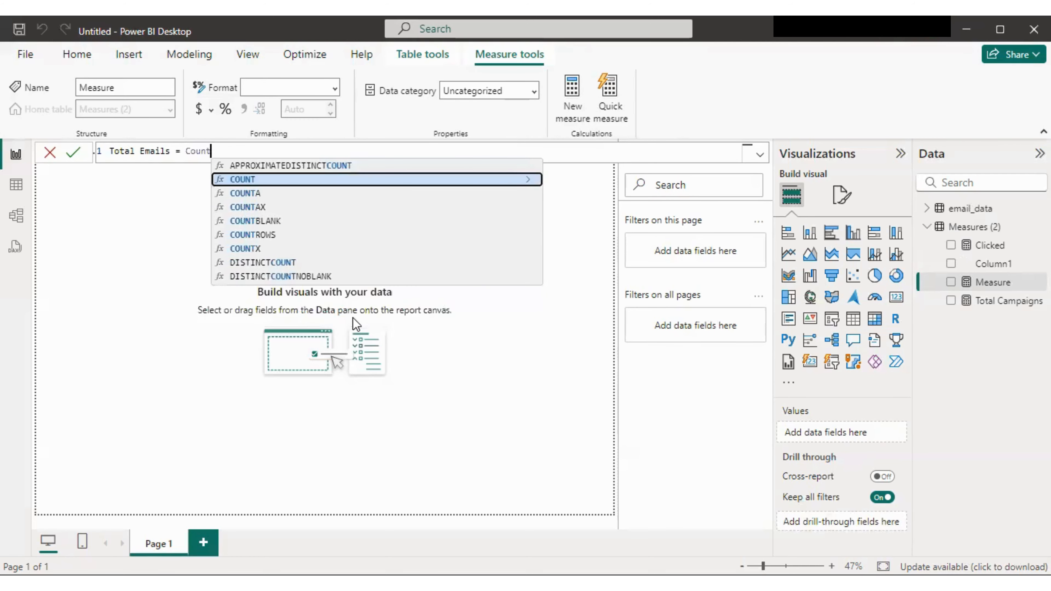
left_click(261, 235)
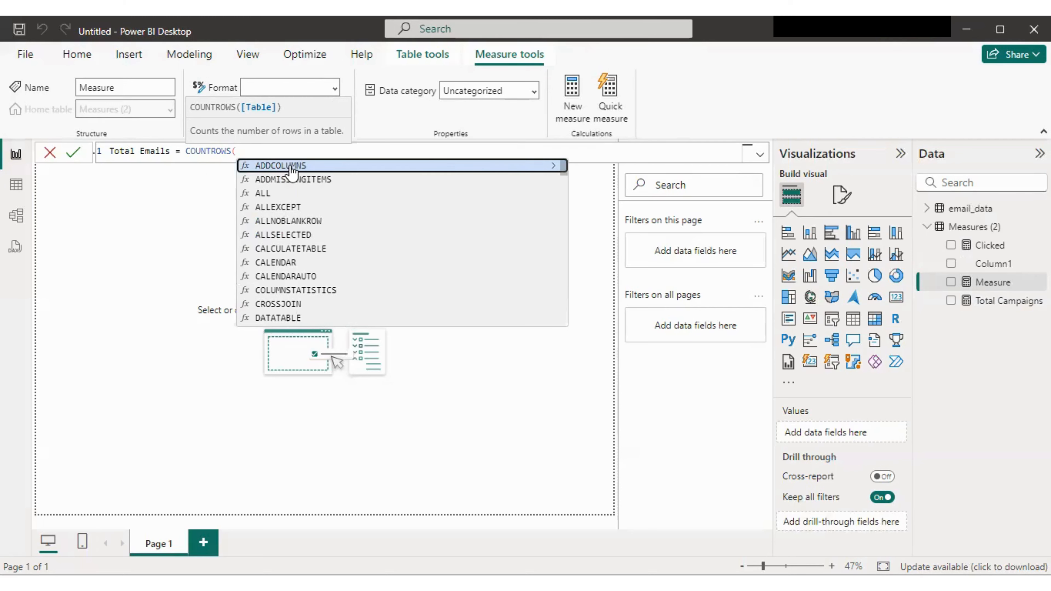
type("ema")
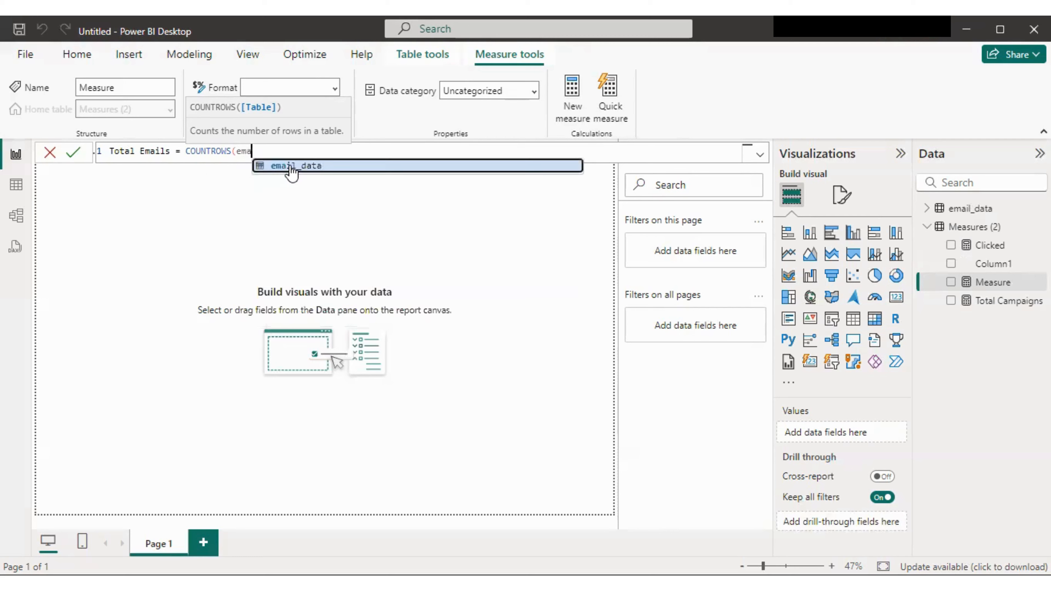
left_click(292, 166)
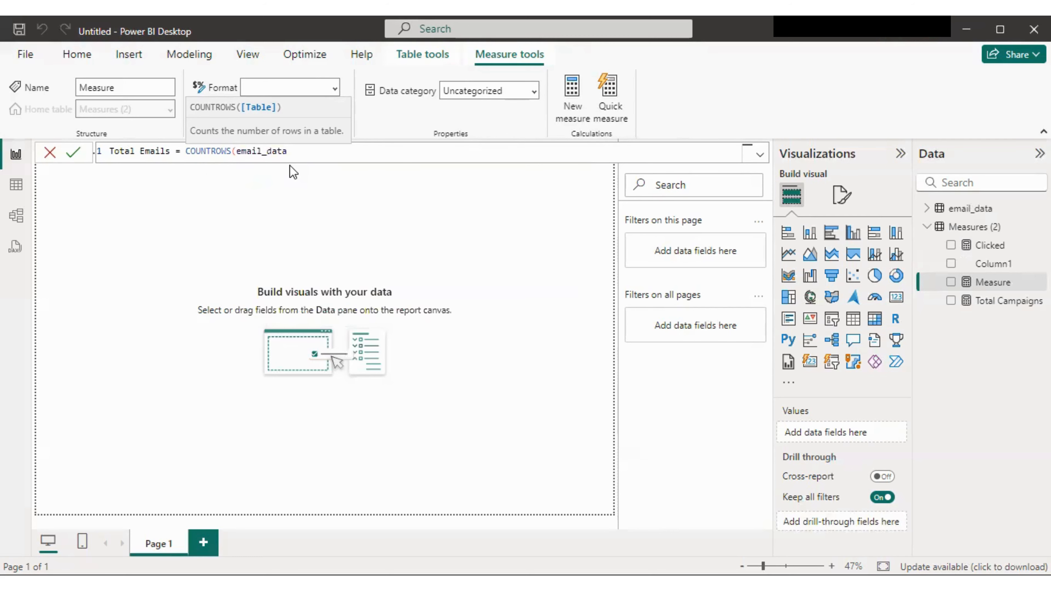
type(")")
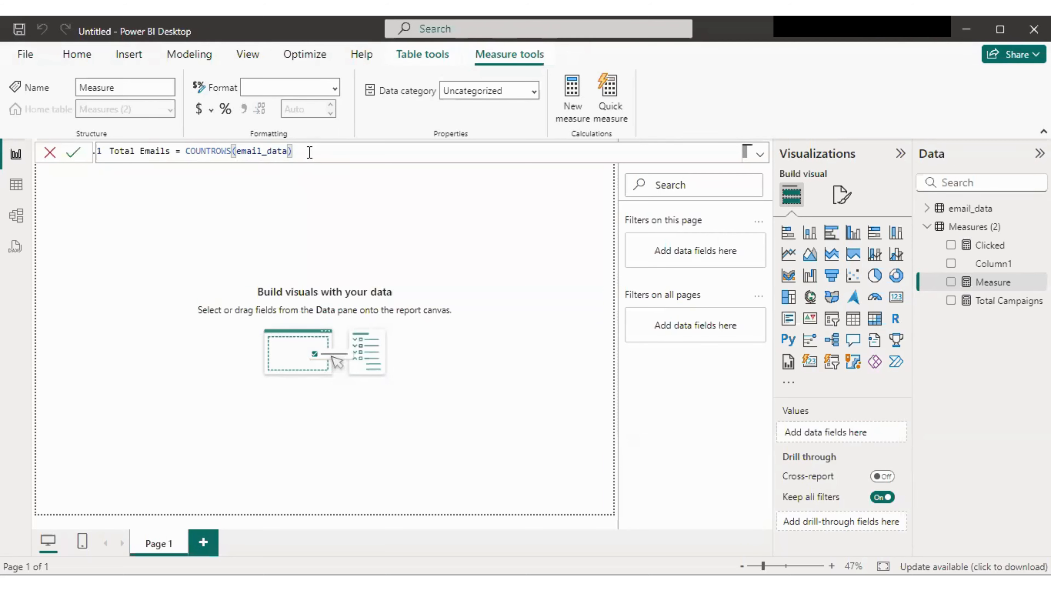
key("Return")
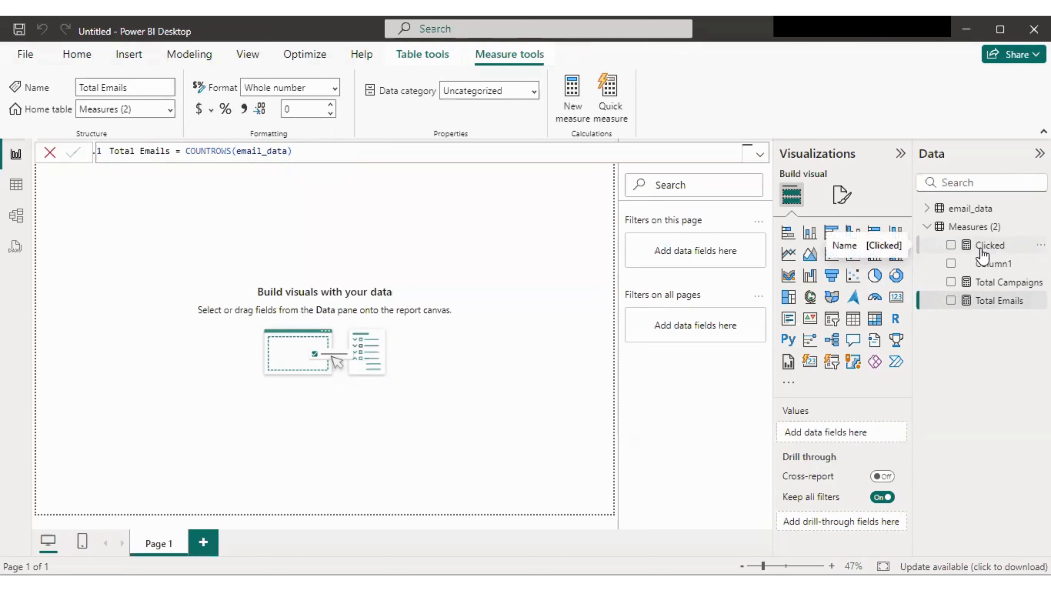
Step: Create the measure CTR % = DIVIDE([Clicked],[Total Emails],0) in the Measures (2) table
right_click(1017, 231)
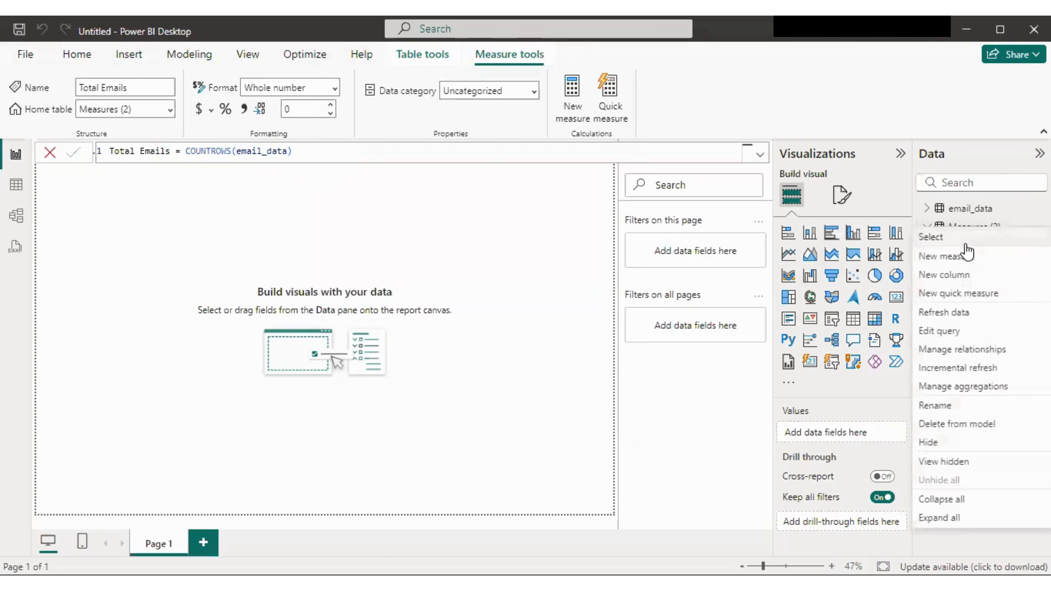
left_click(948, 254)
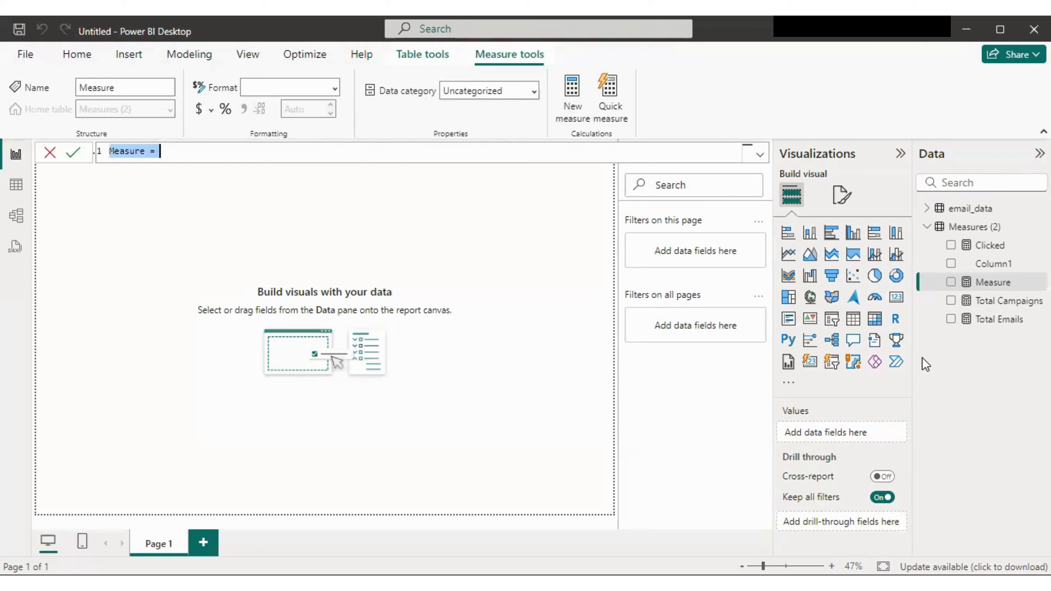
type("CTR")
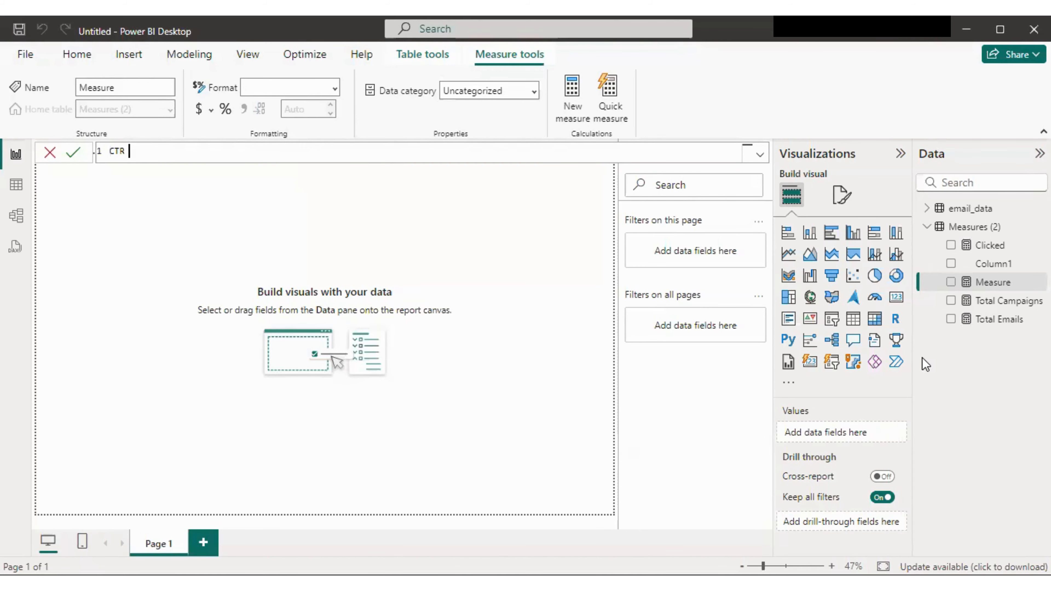
type("% = divi")
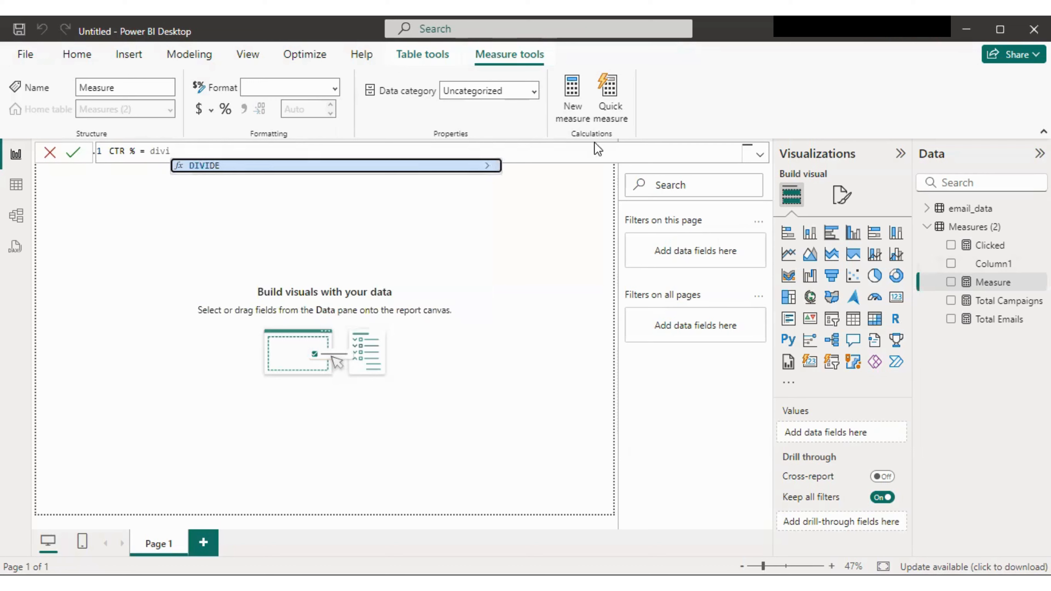
left_click(211, 166)
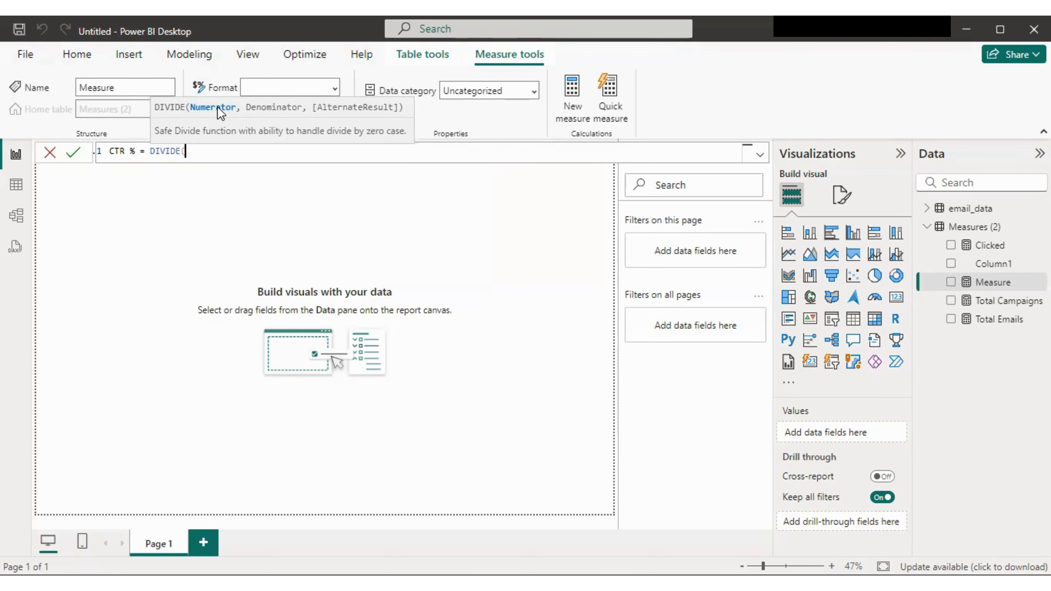
type("cli")
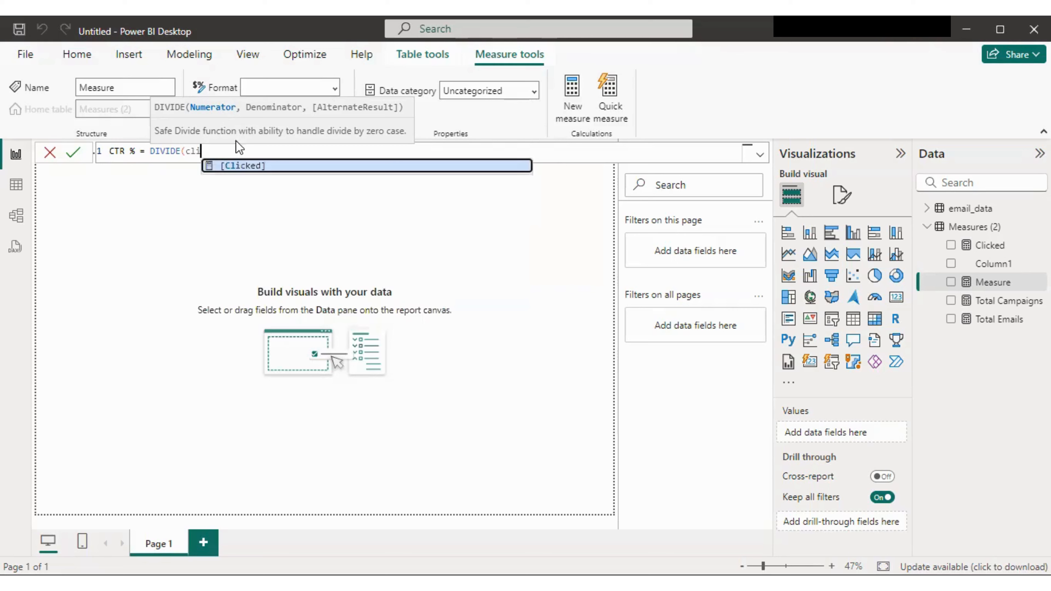
left_click(242, 167)
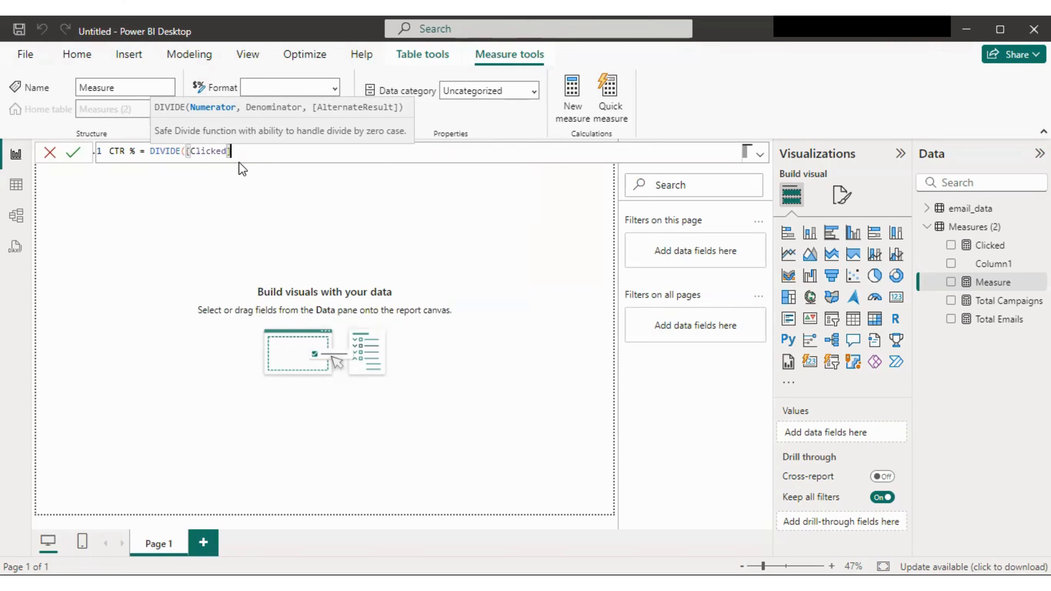
type(",")
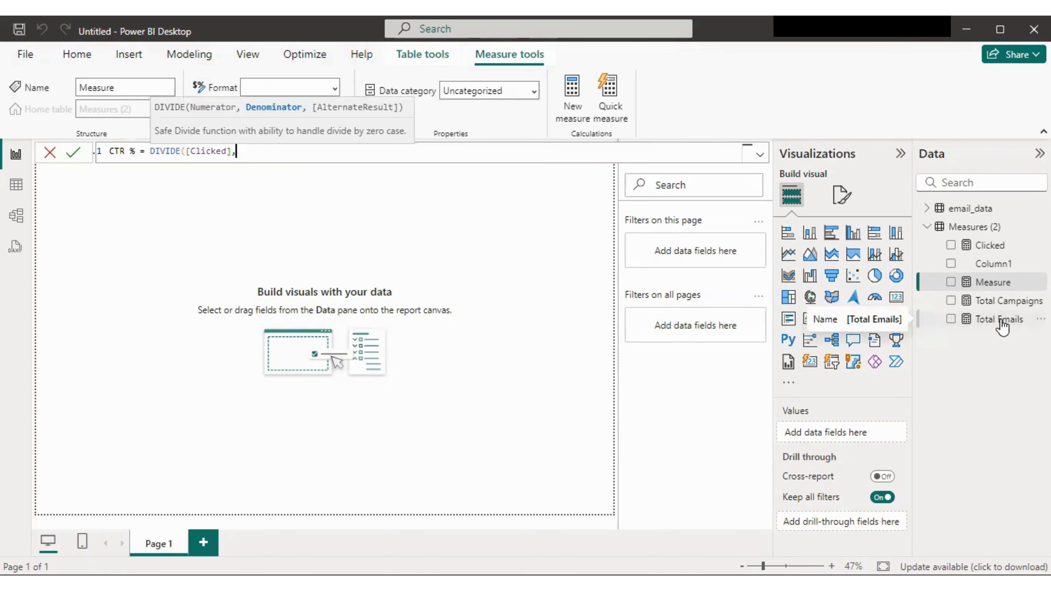
type("tota")
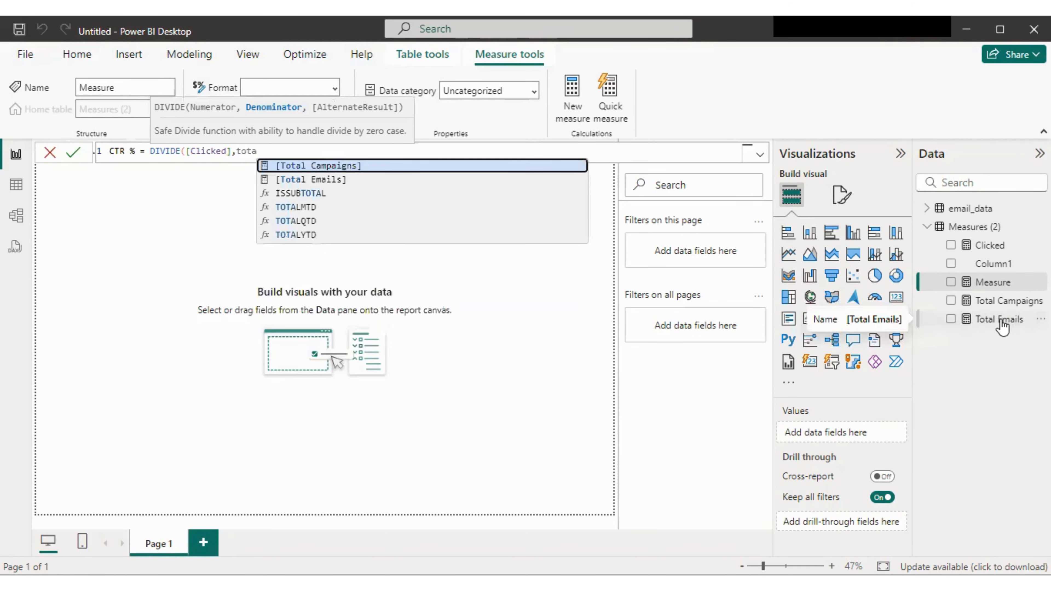
left_click(344, 180)
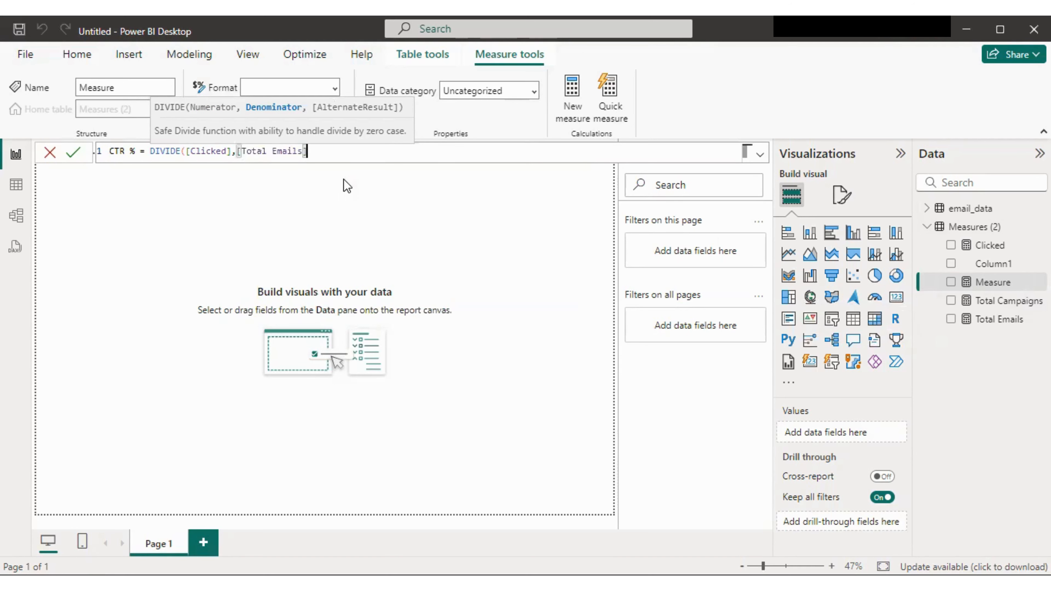
type(",")
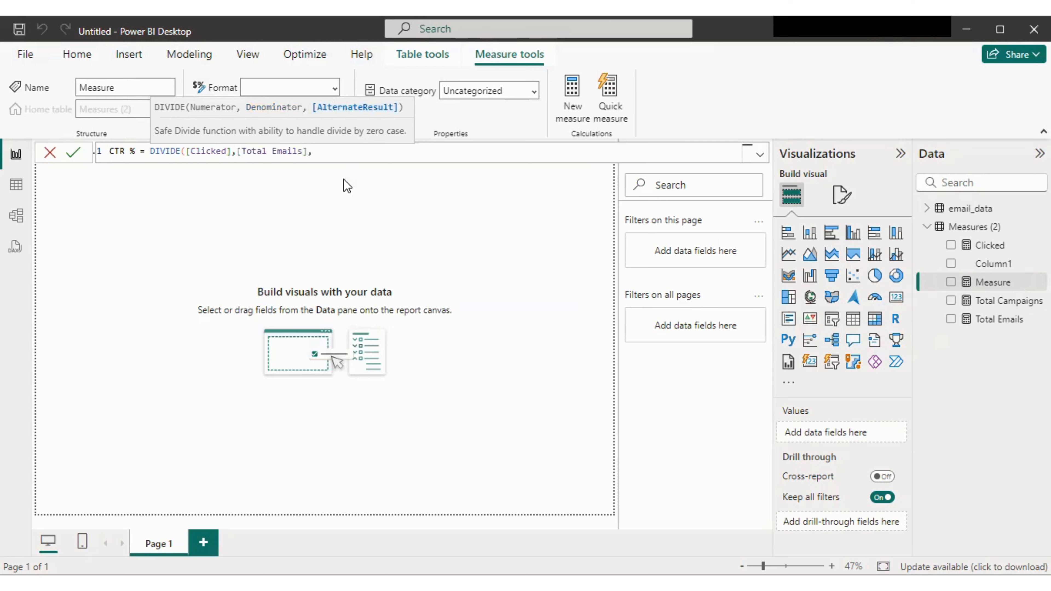
type("0)")
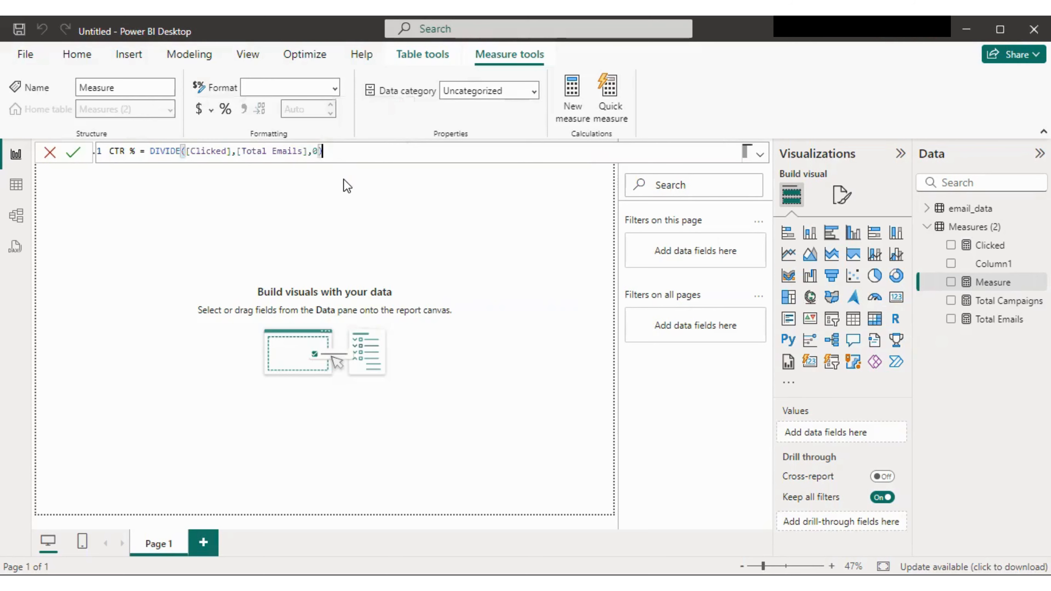
key("Return")
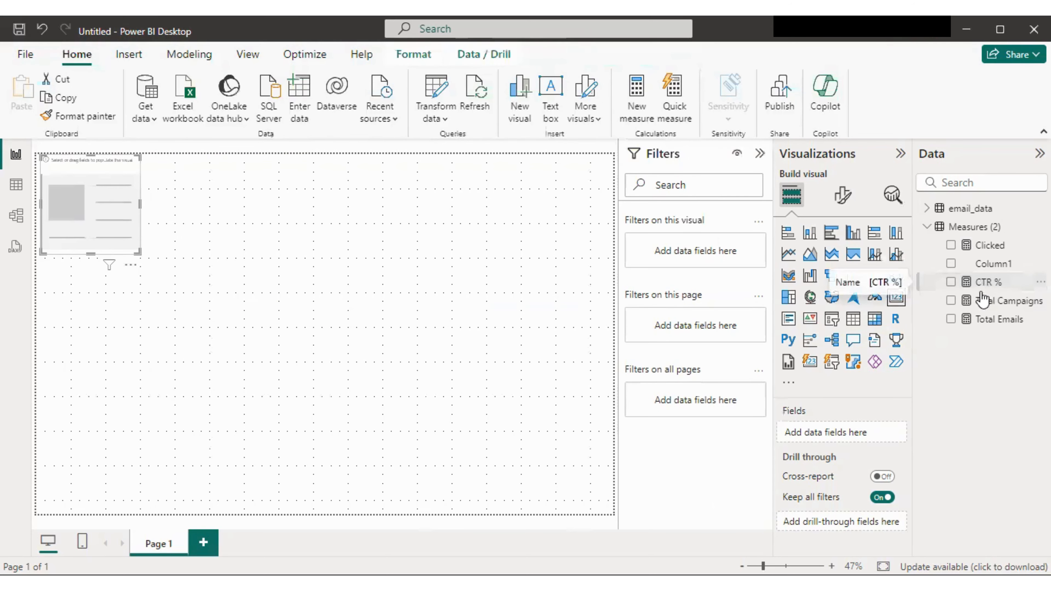
Step: Preview the CTR % measure in the empty card visual and delete the card
left_click_drag(983, 298, 847, 435)
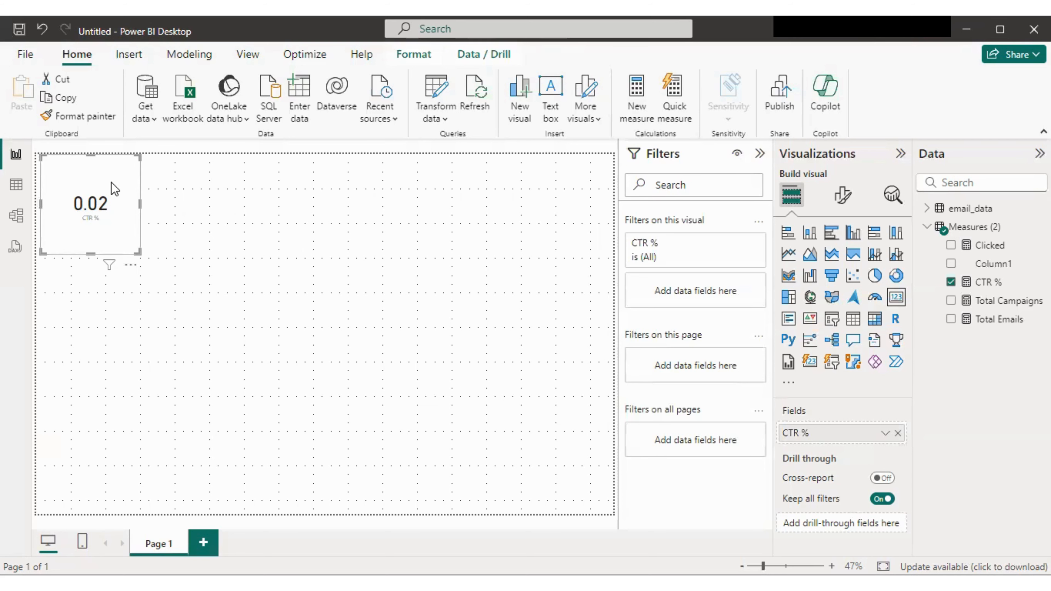
key("Delete")
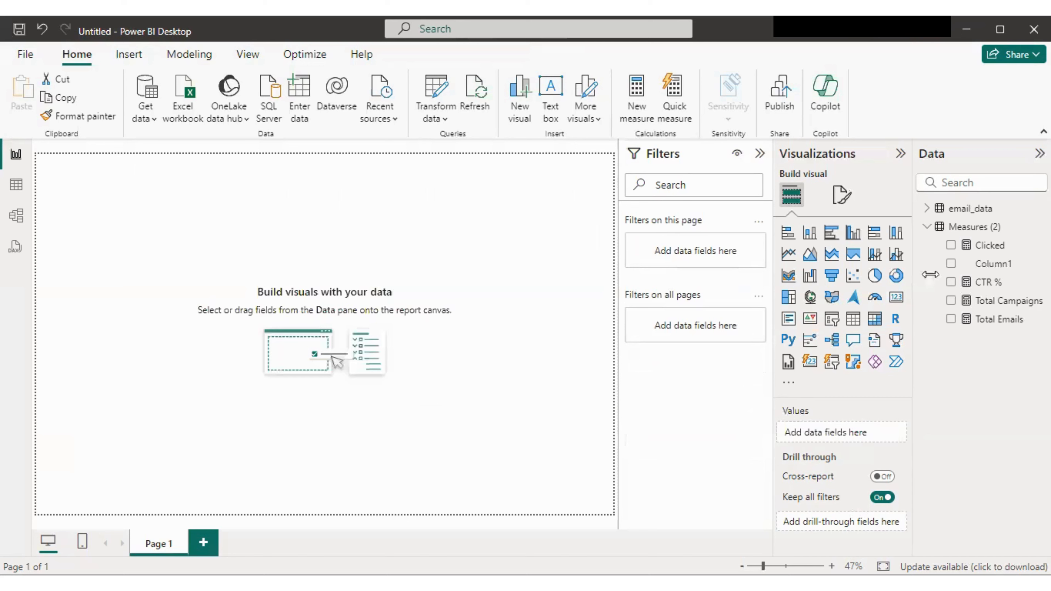
Step: Set the format of the CTR % measure to Percentage
left_click(988, 282)
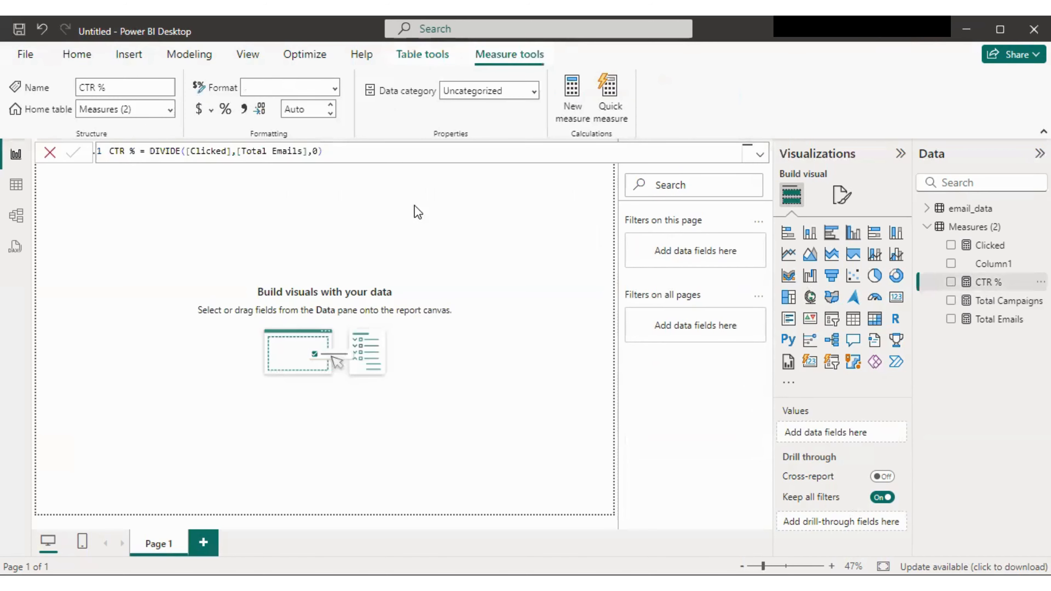
left_click(331, 88)
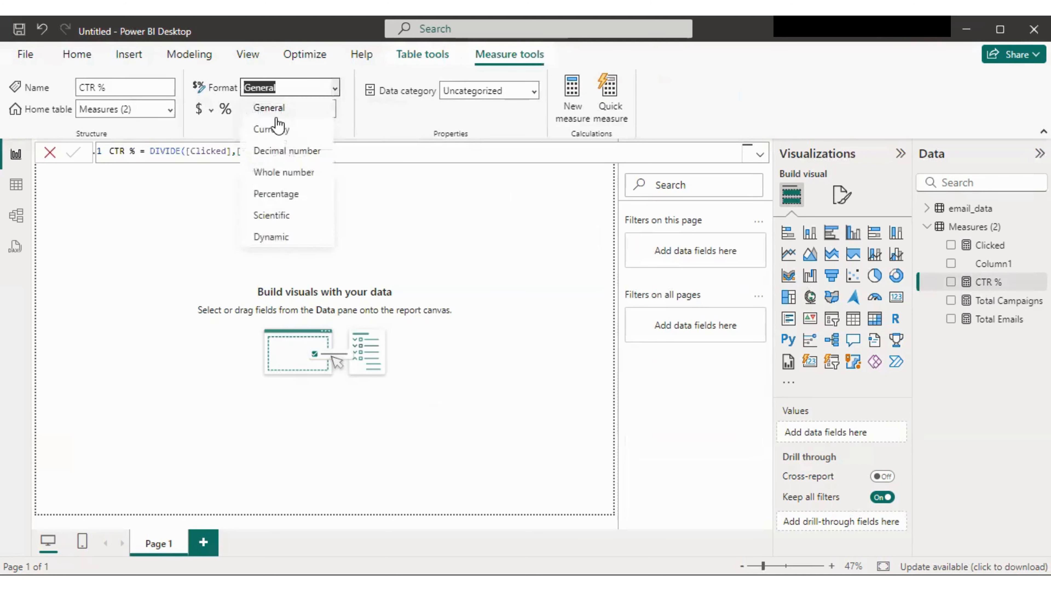
left_click(270, 195)
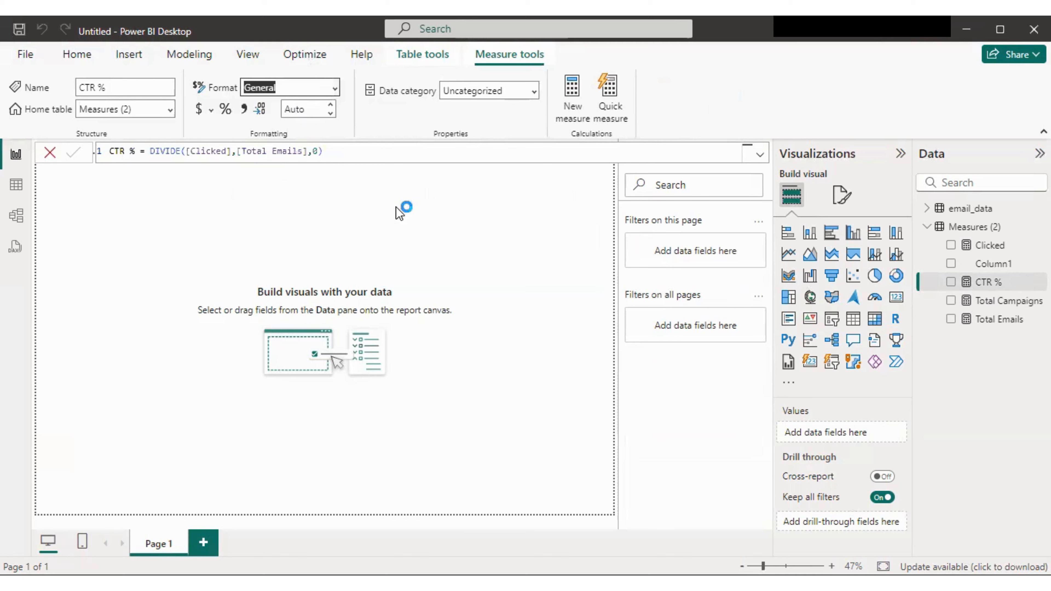
Step: Check the percentage format of CTR % in a new card visual and remove that card from the page
left_click(896, 297)
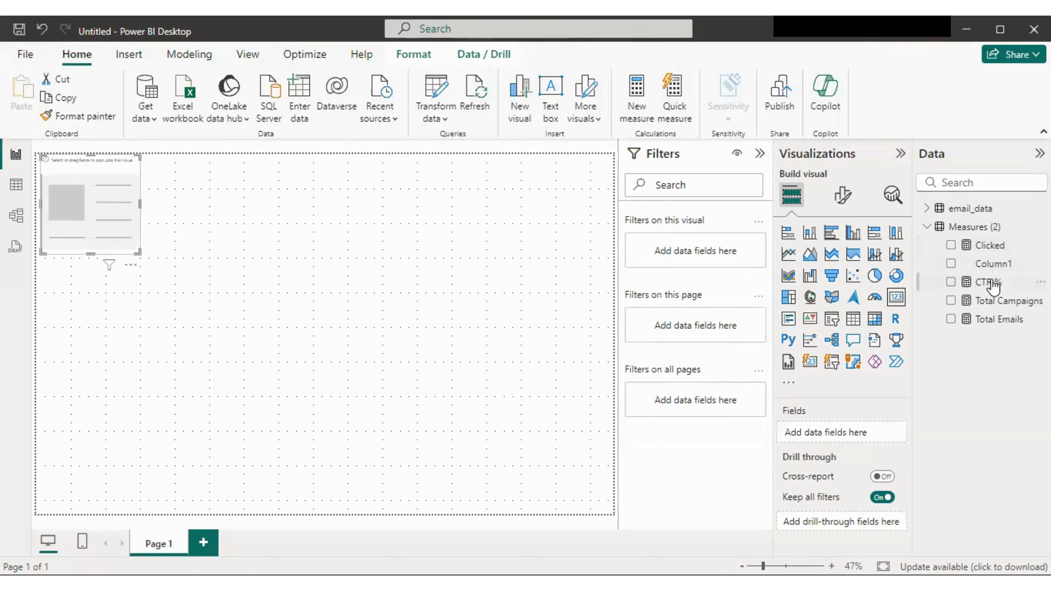
left_click_drag(983, 297, 855, 433)
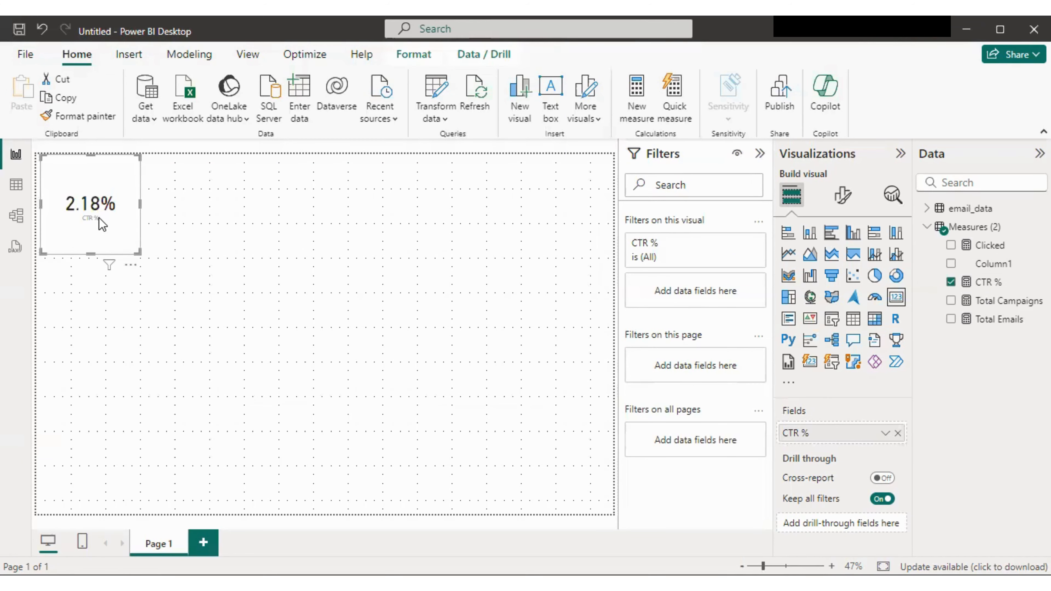
key("Delete")
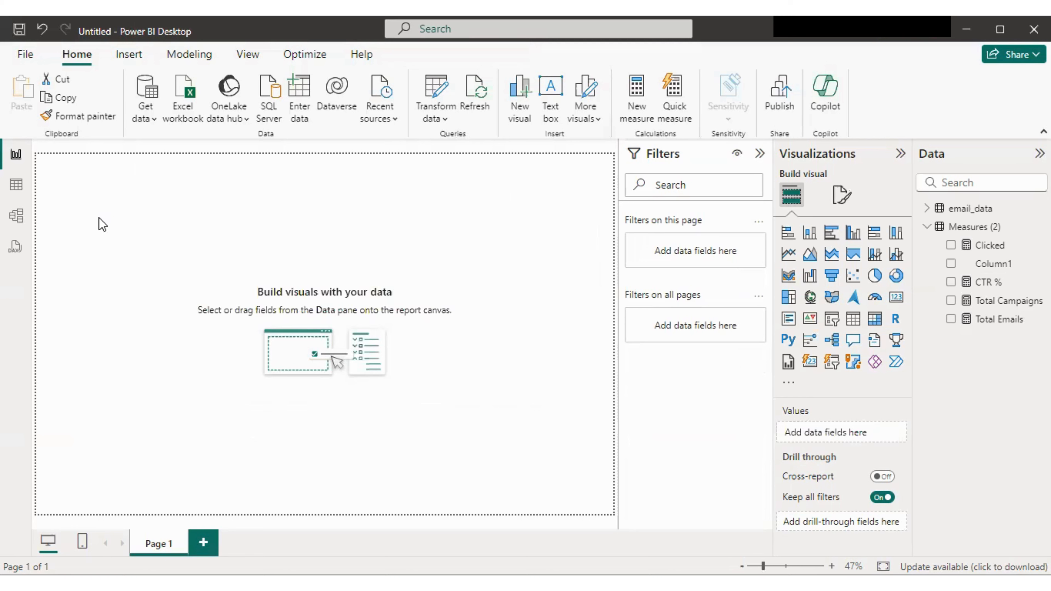
Step: Look up the bounce column in the email_data table and create the measure Bounce = SUM(email_data[Bounced]) in Measures (2)
left_click(14, 200)
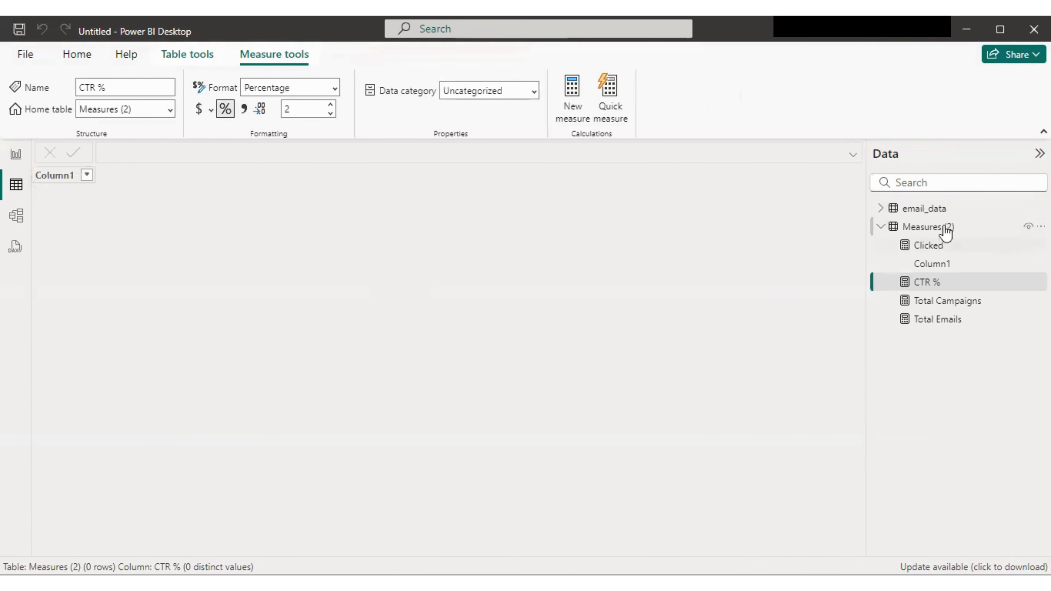
left_click(925, 208)
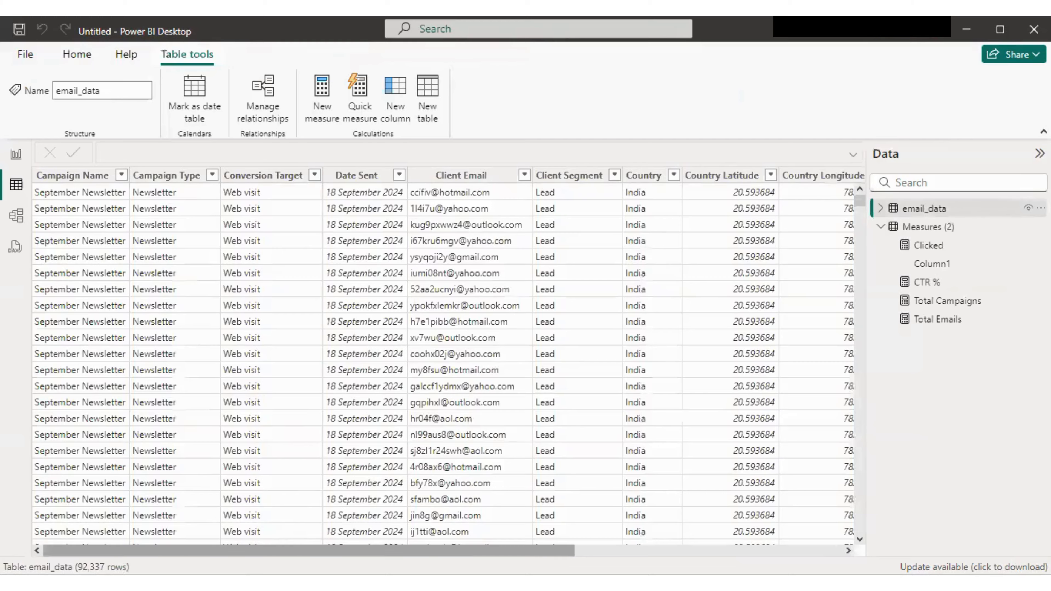
left_click_drag(413, 550, 682, 550)
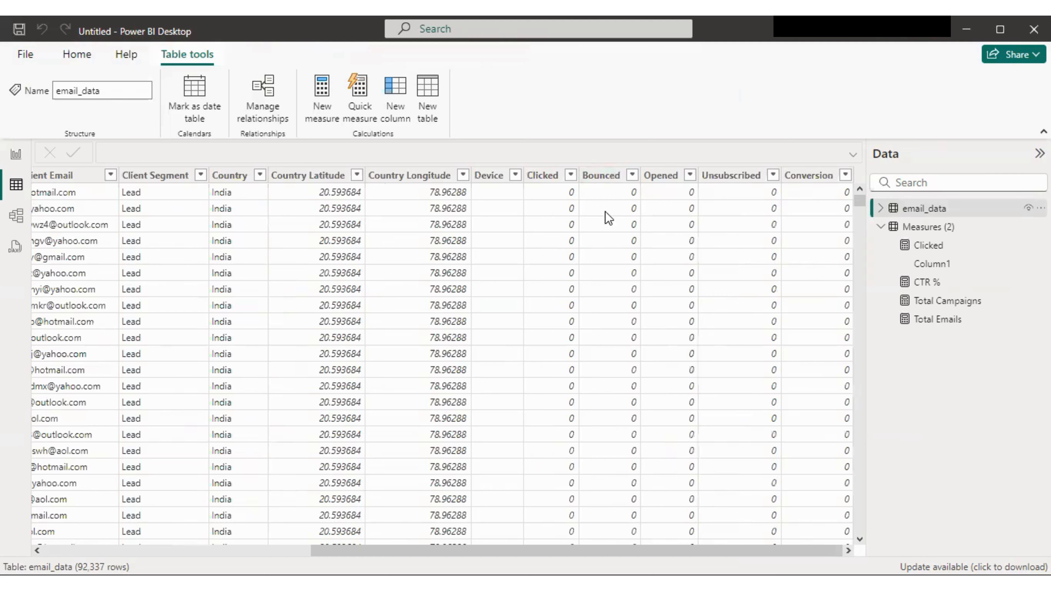
left_click(15, 154)
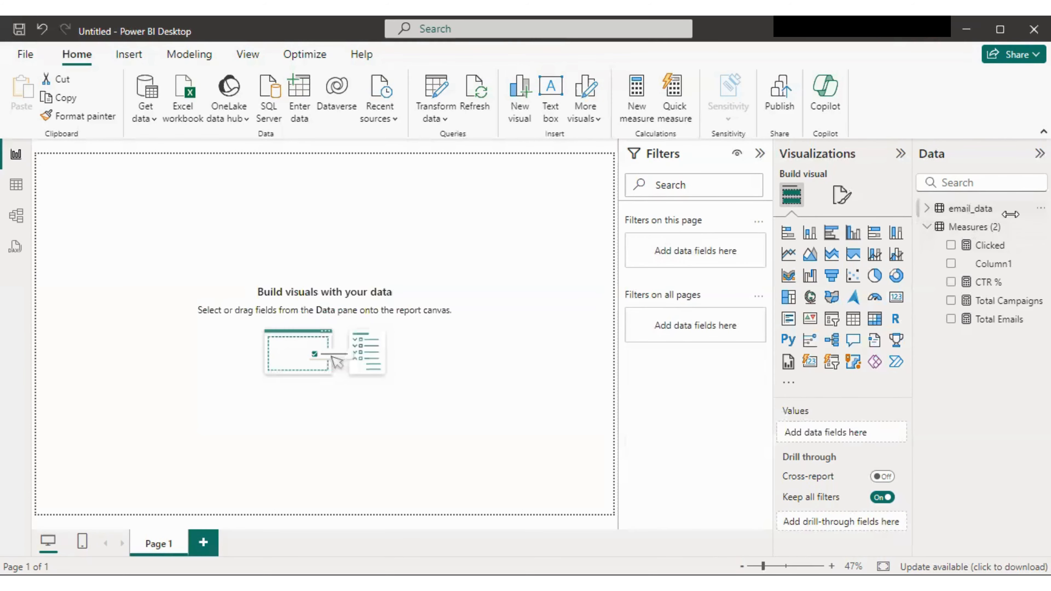
right_click(996, 230)
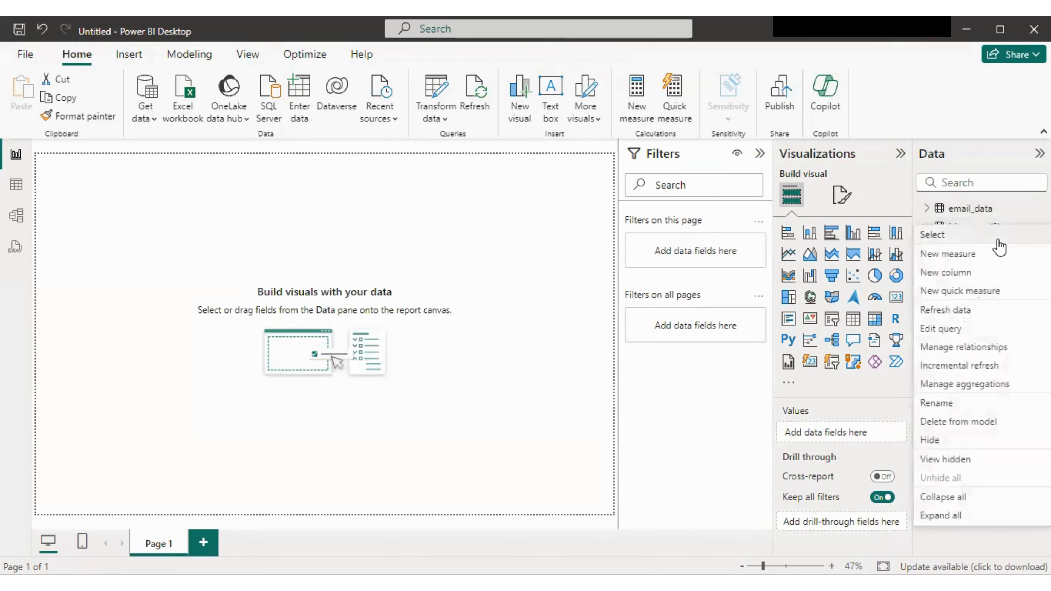
left_click(954, 250)
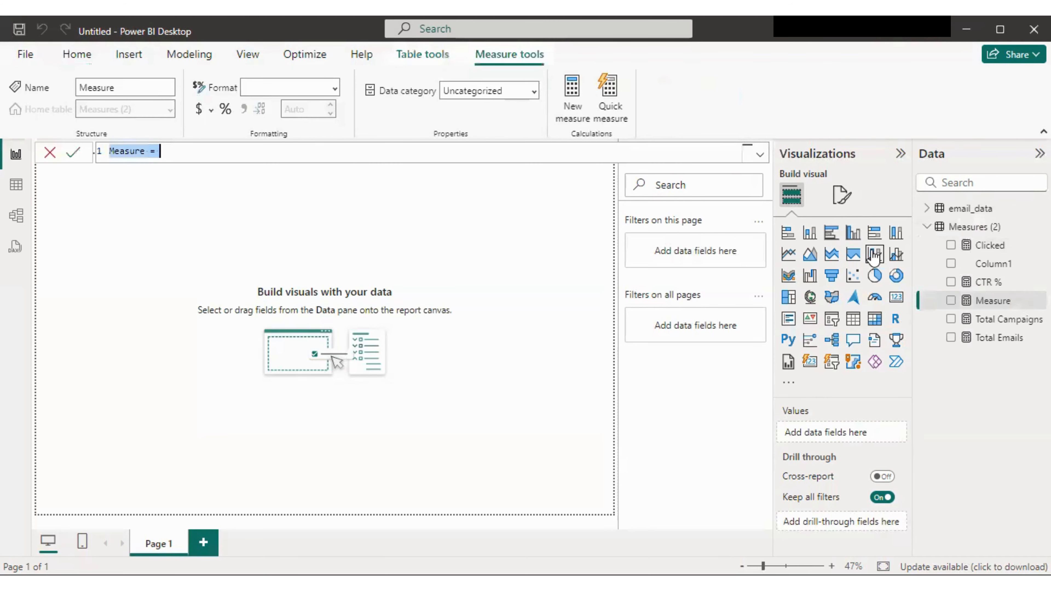
type("B")
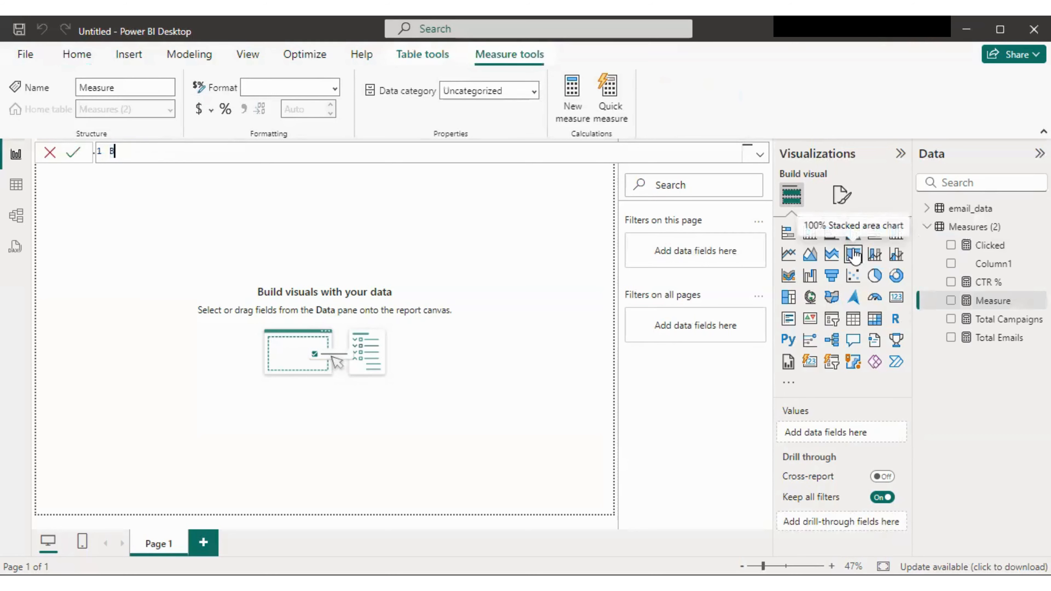
type("ounce = S")
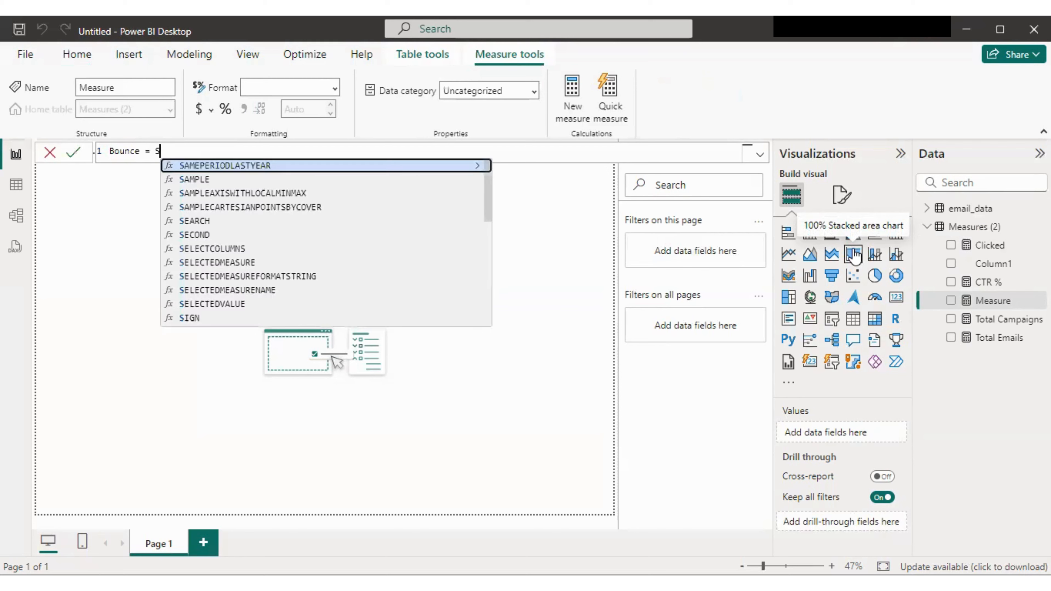
type("um")
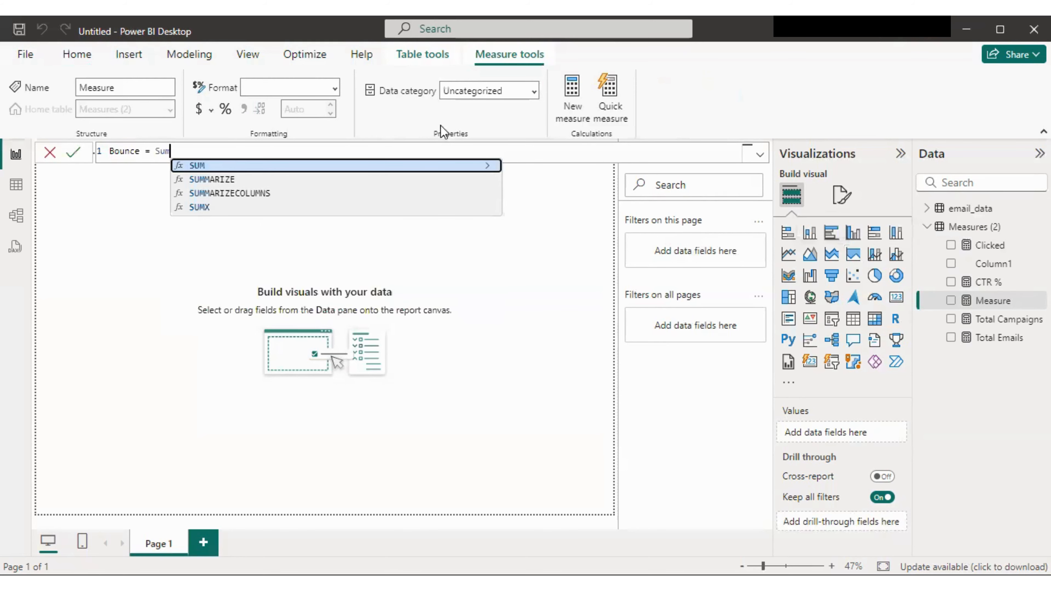
left_click(214, 167)
type("bou")
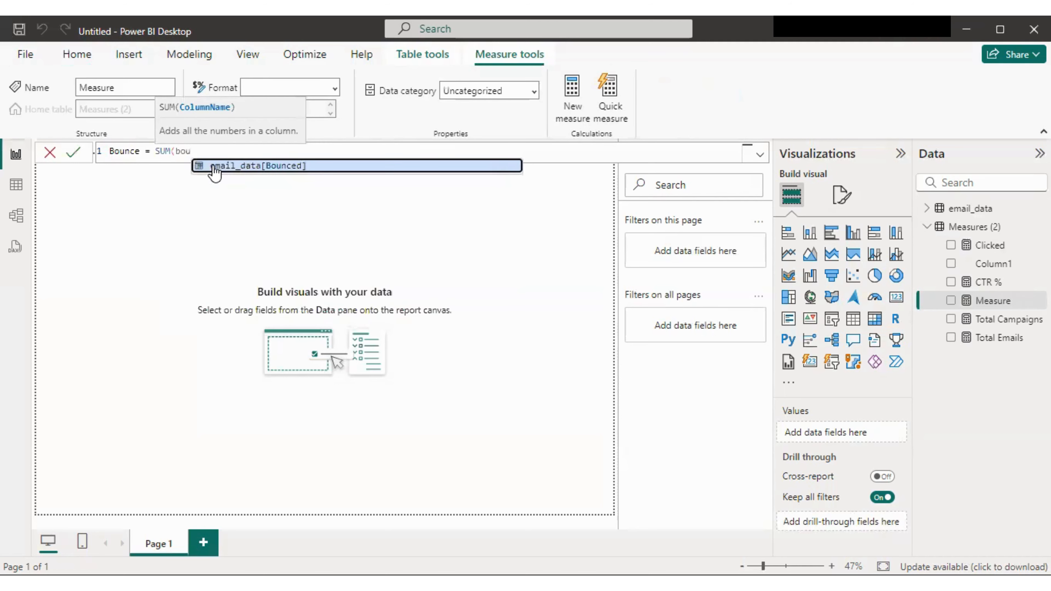
left_click(215, 167)
type(")")
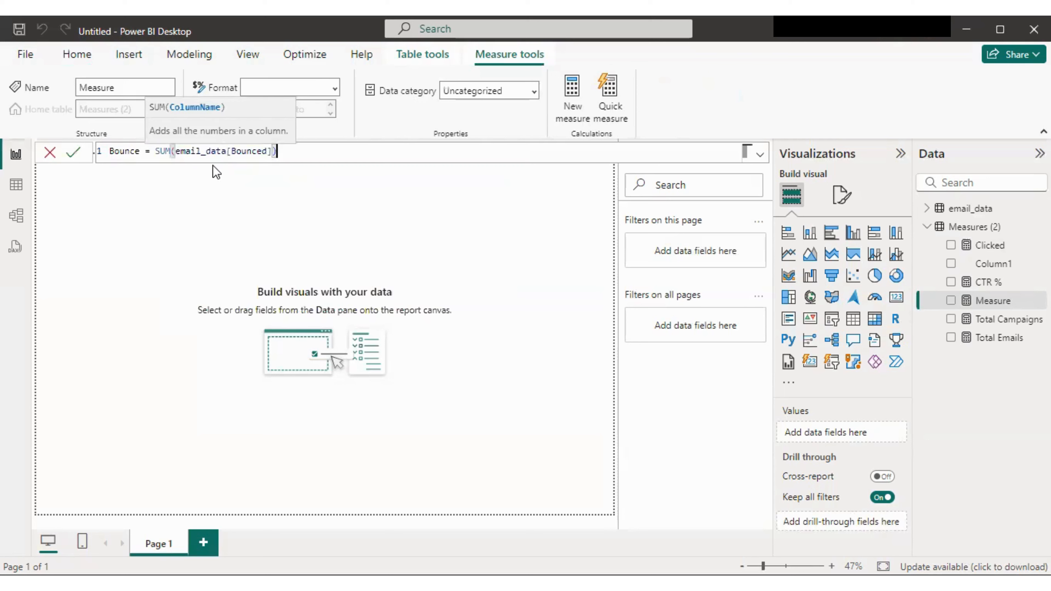
key("Return")
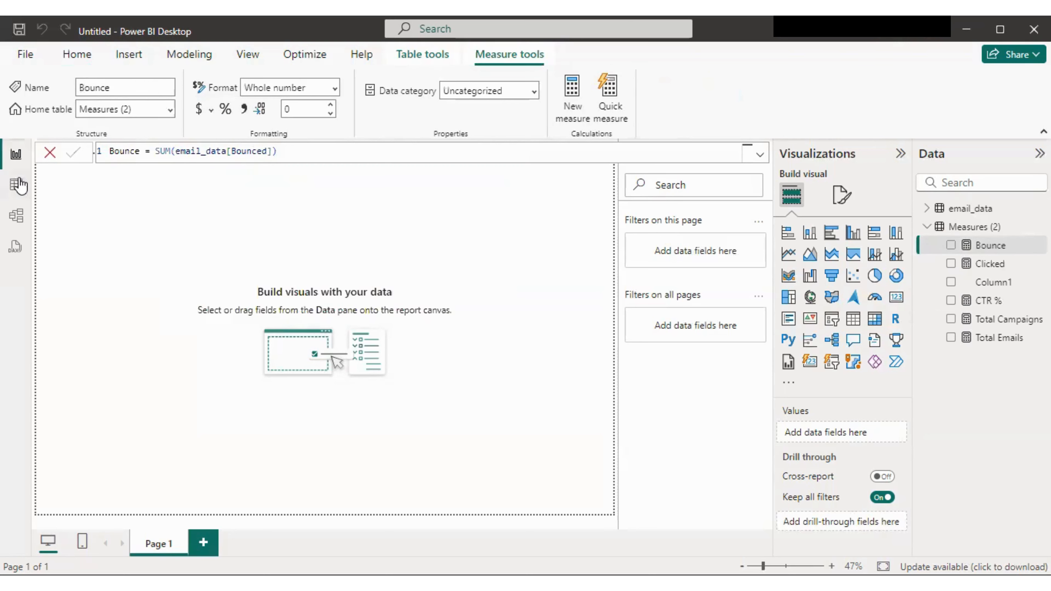
Step: Look up the remaining engagement columns in the email_data table and create the measure Opened = SUM(email_data[Opened]) in Measures (2)
left_click(16, 185)
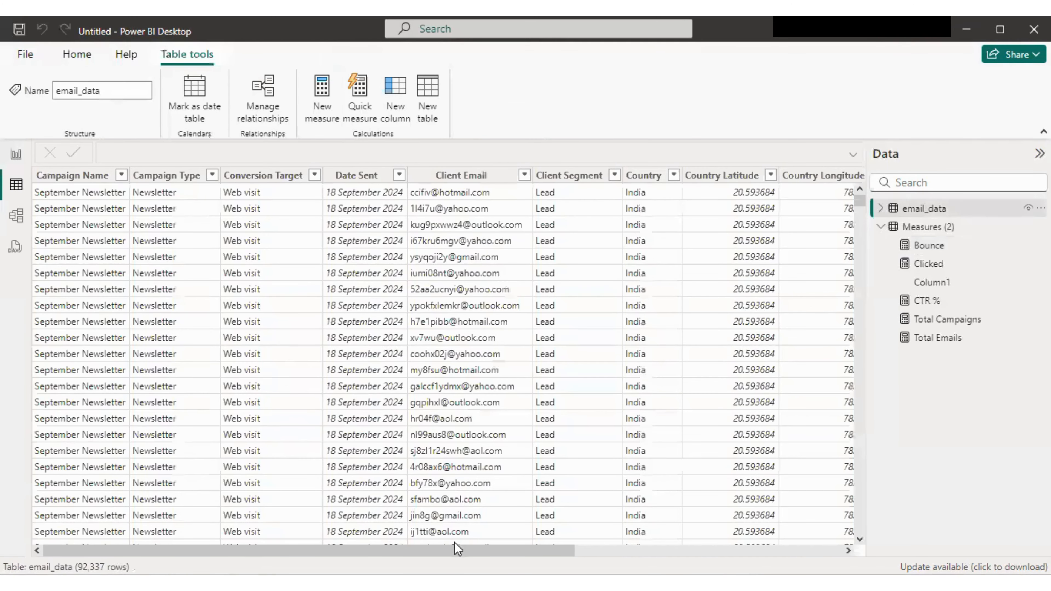
left_click(470, 543)
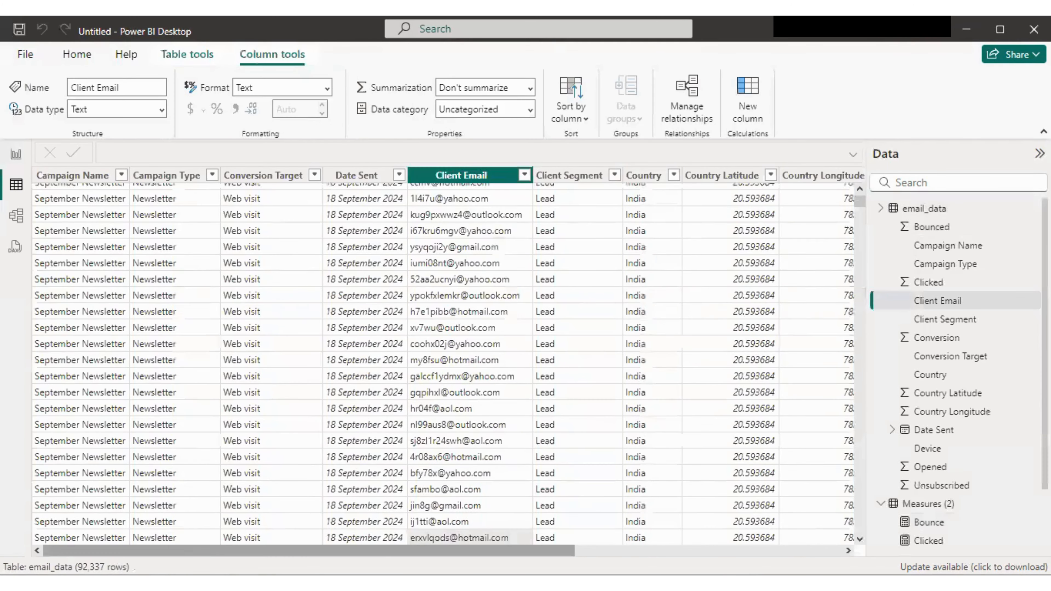
left_click_drag(357, 550, 626, 550)
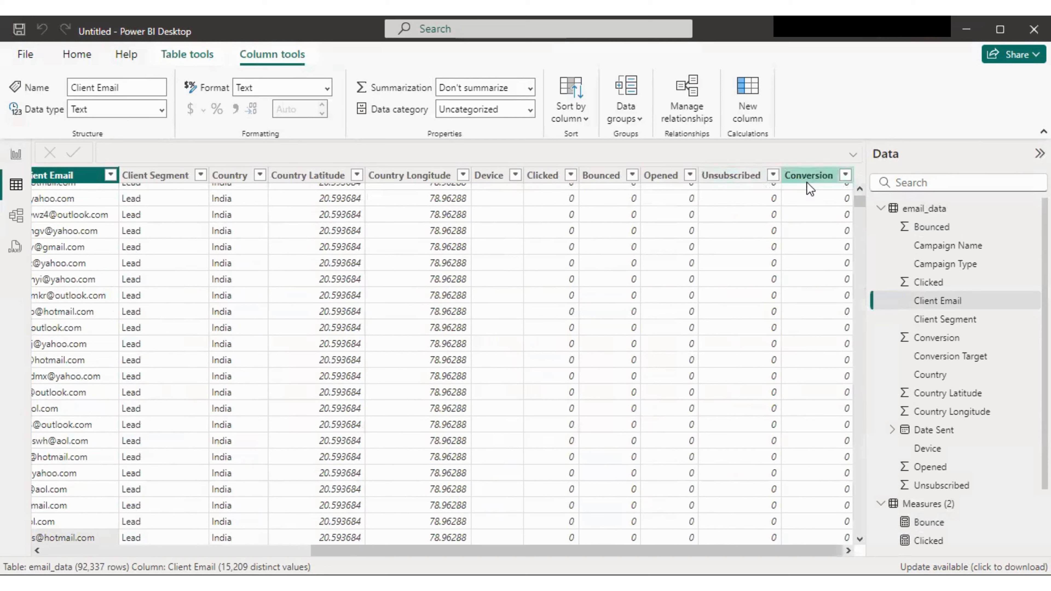
left_click(16, 154)
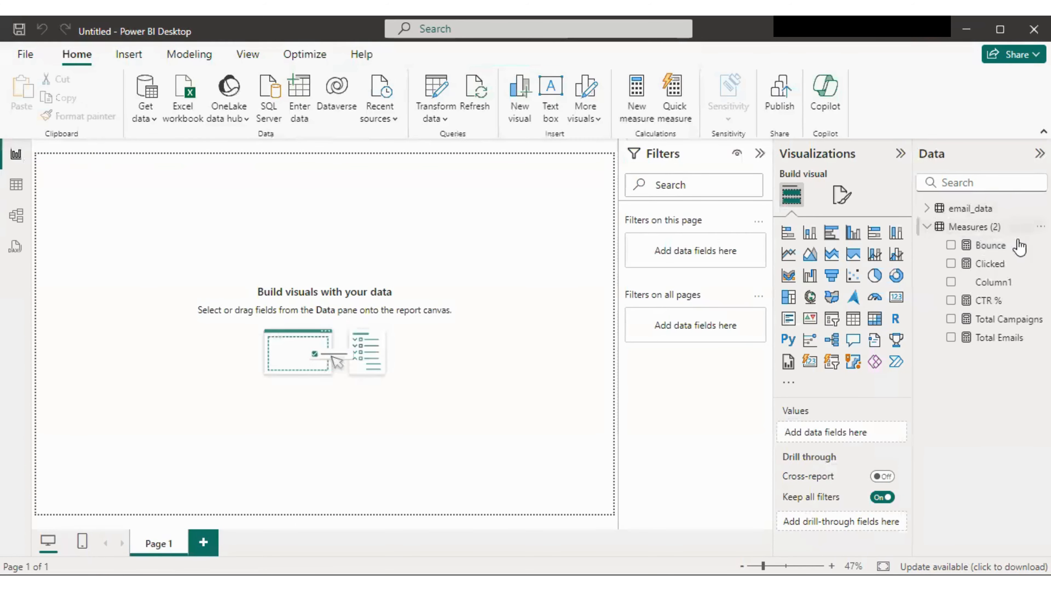
left_click(1041, 227)
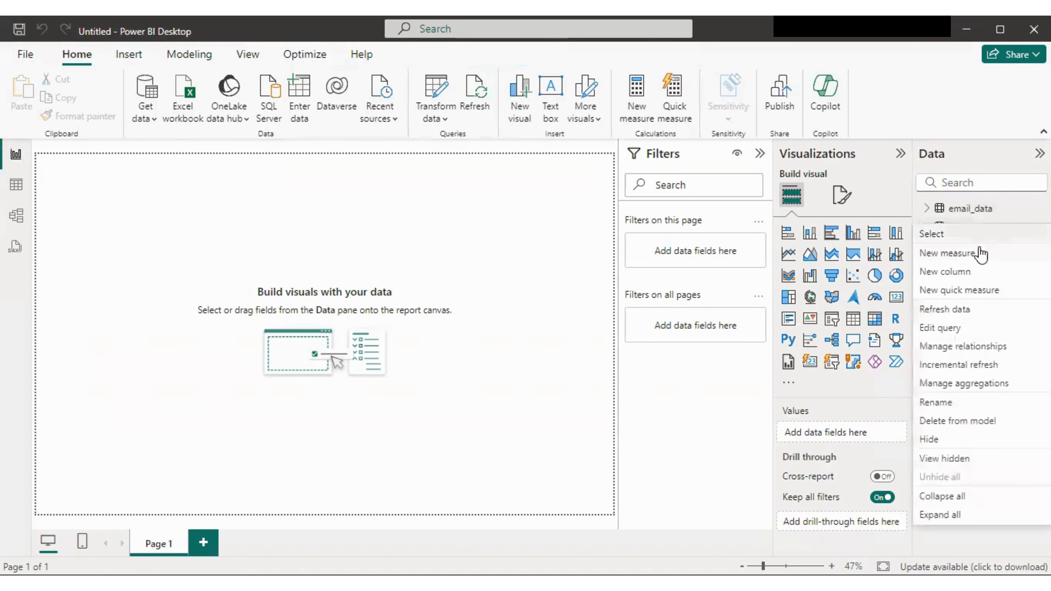
left_click(961, 249)
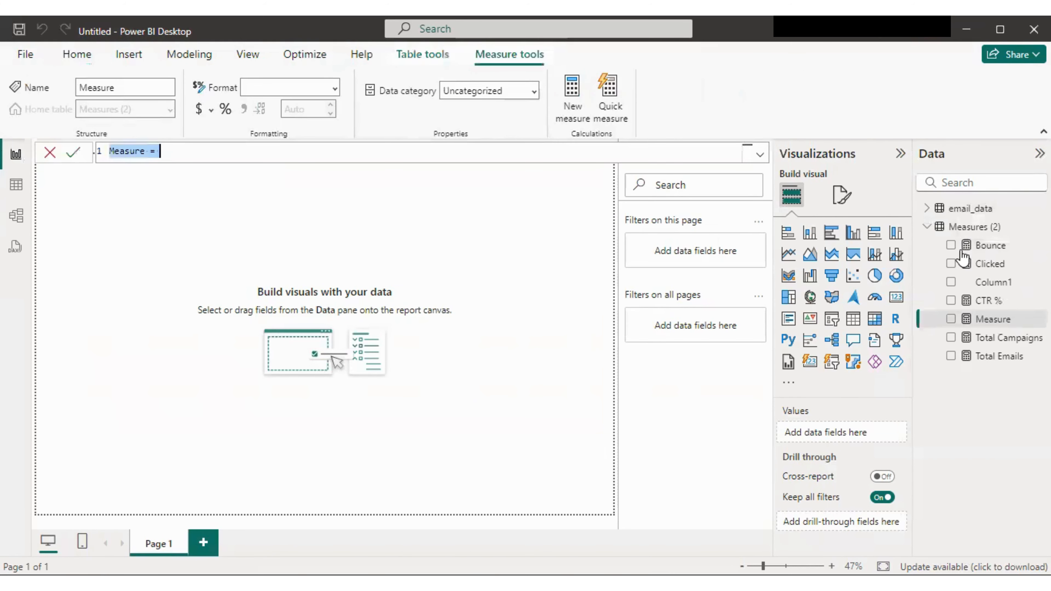
type("Open")
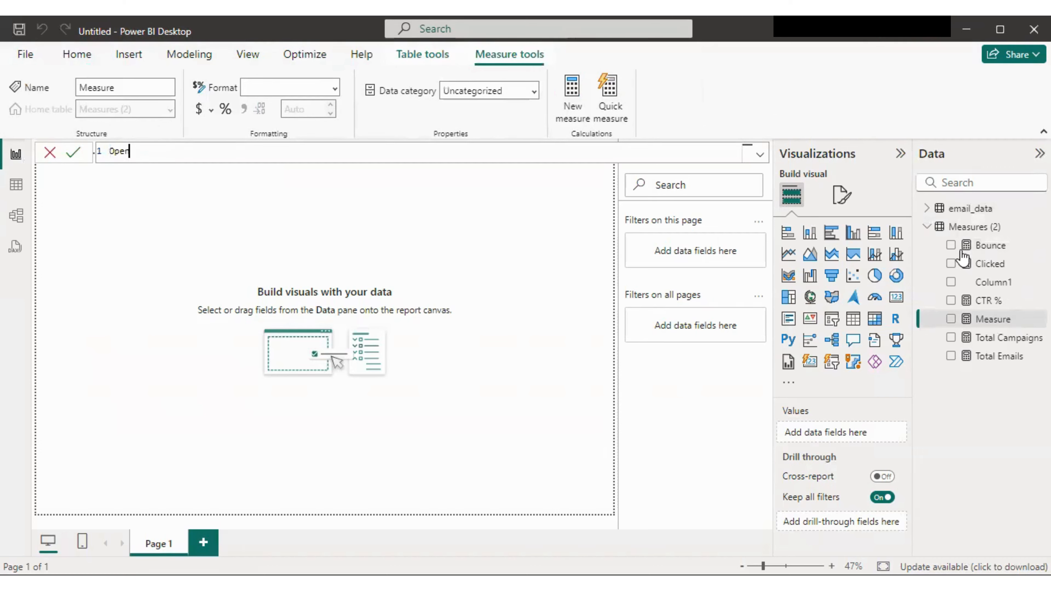
type("ed = sum")
type(" op")
key("BackSpace")
key("BackSpace")
key("BackSpace")
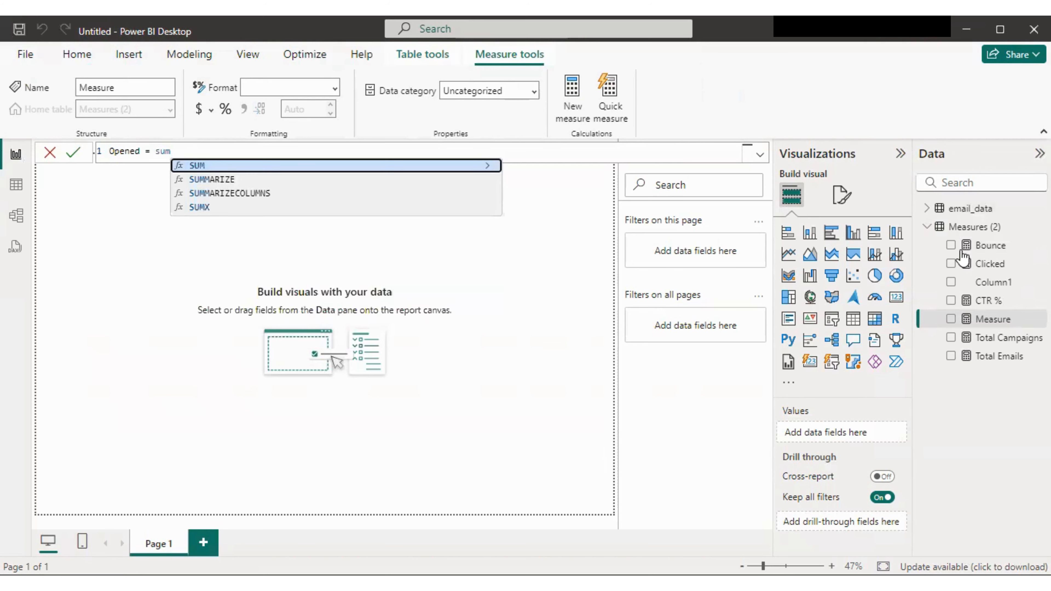
type("(opene")
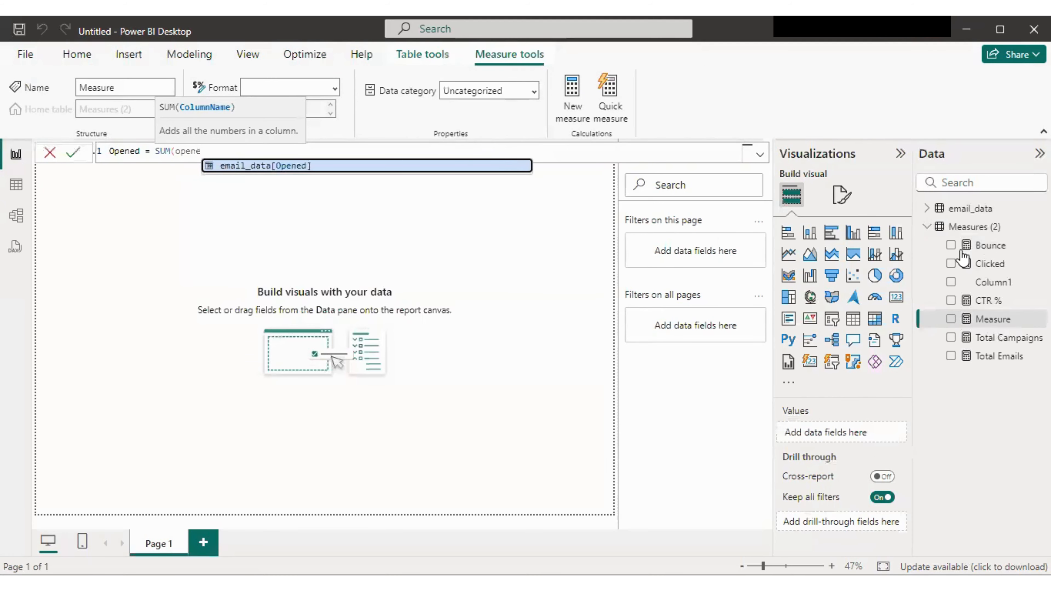
key("Tab")
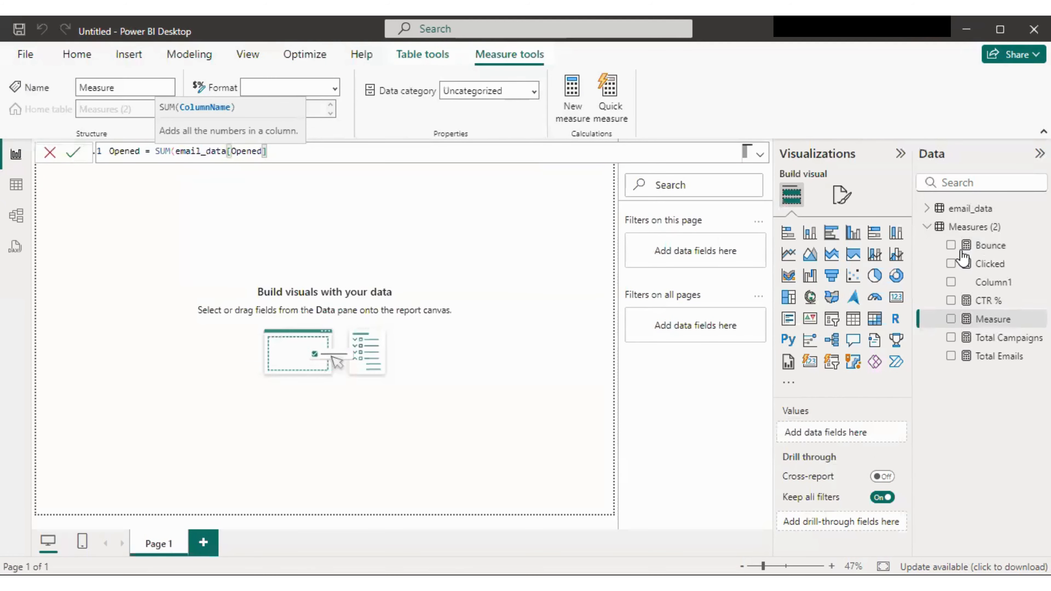
type(")")
key("Return")
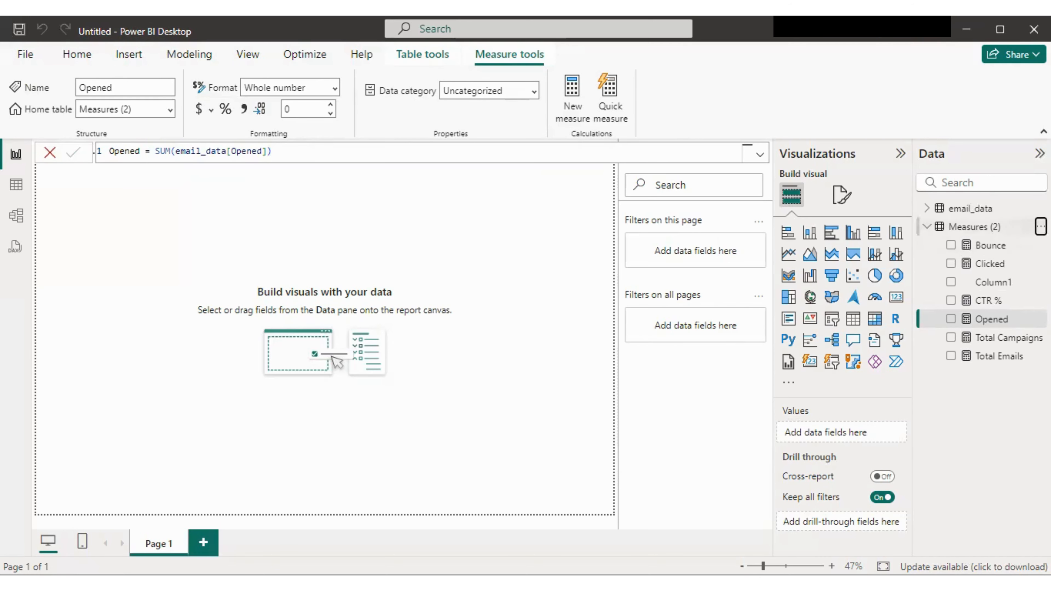
Step: Create the measure Unsubscribed = SUM(email_data[Unsubscribed]) in the Measures (2) table
left_click(1039, 226)
left_click(980, 255)
type("U")
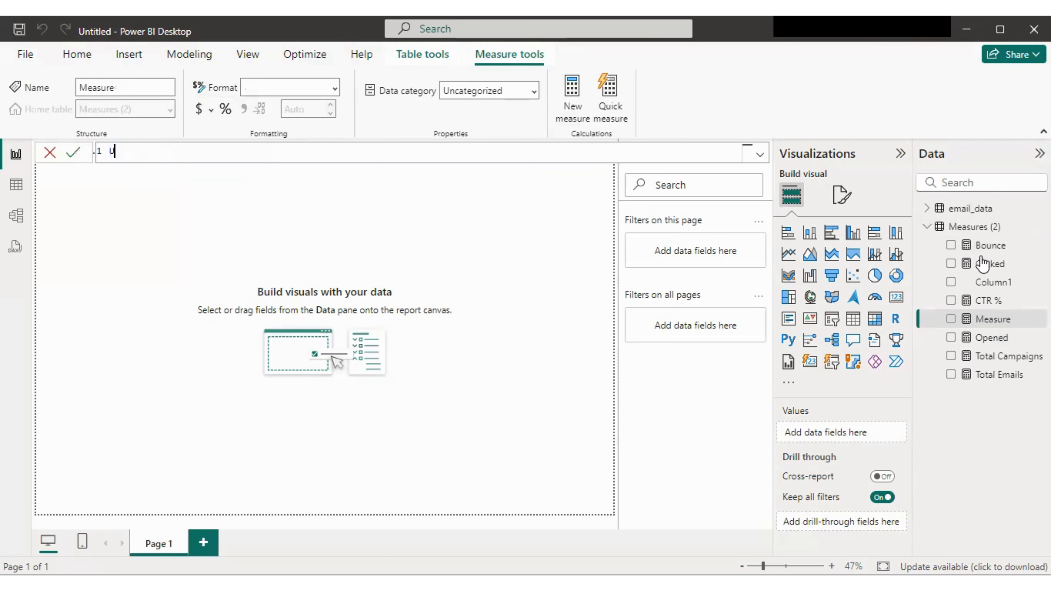
type("nsubscribe")
type("d = SUM(")
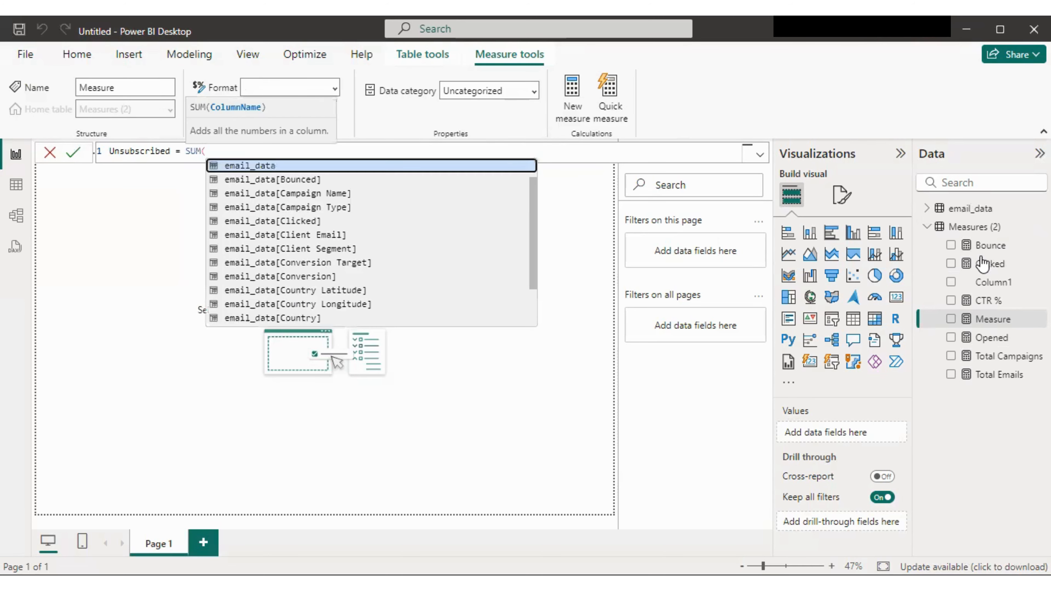
type("unsub")
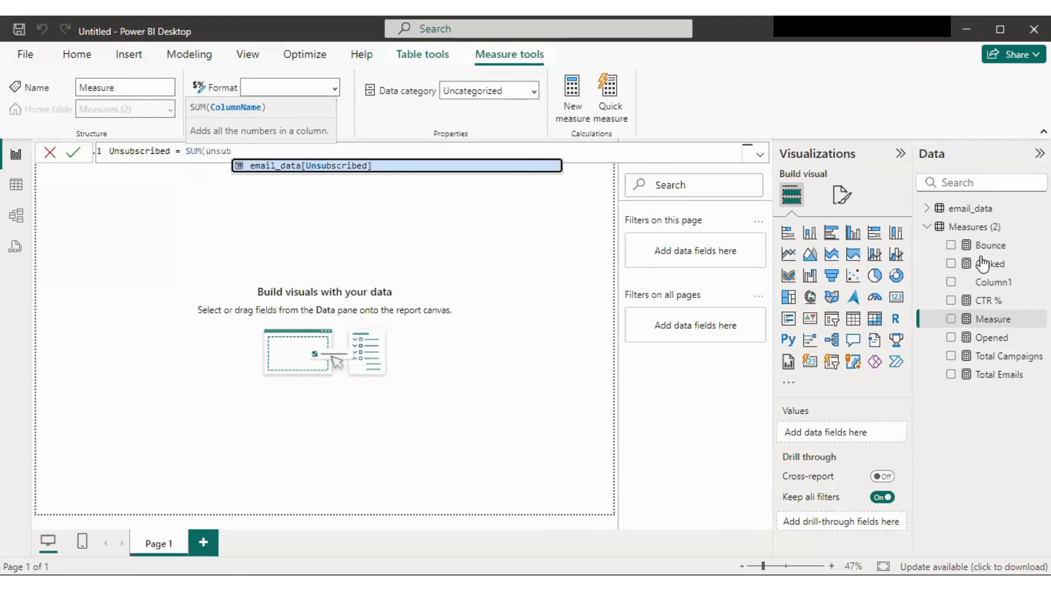
key("Tab")
type(")")
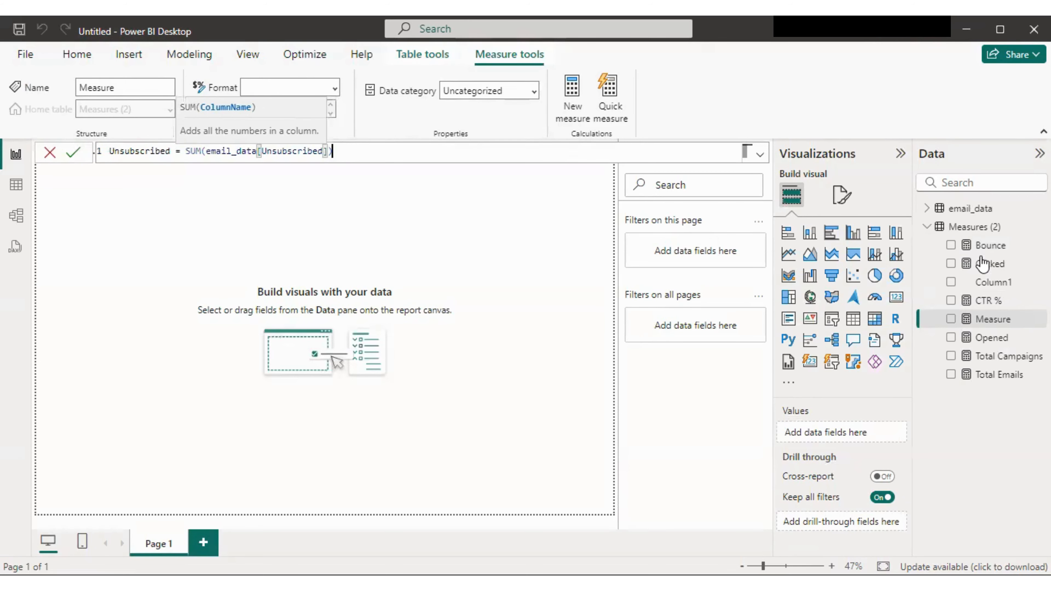
key("Return")
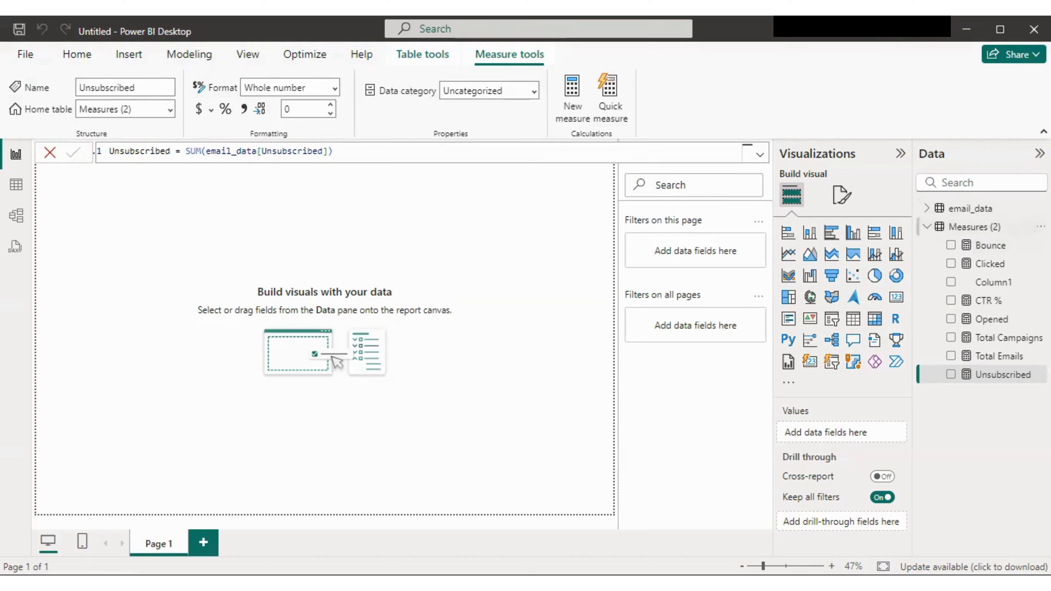
Step: Create the measure Conversion = SUM(email_data[Conversion]) in the Measures (2) table
right_click(966, 228)
left_click(951, 256)
type("C")
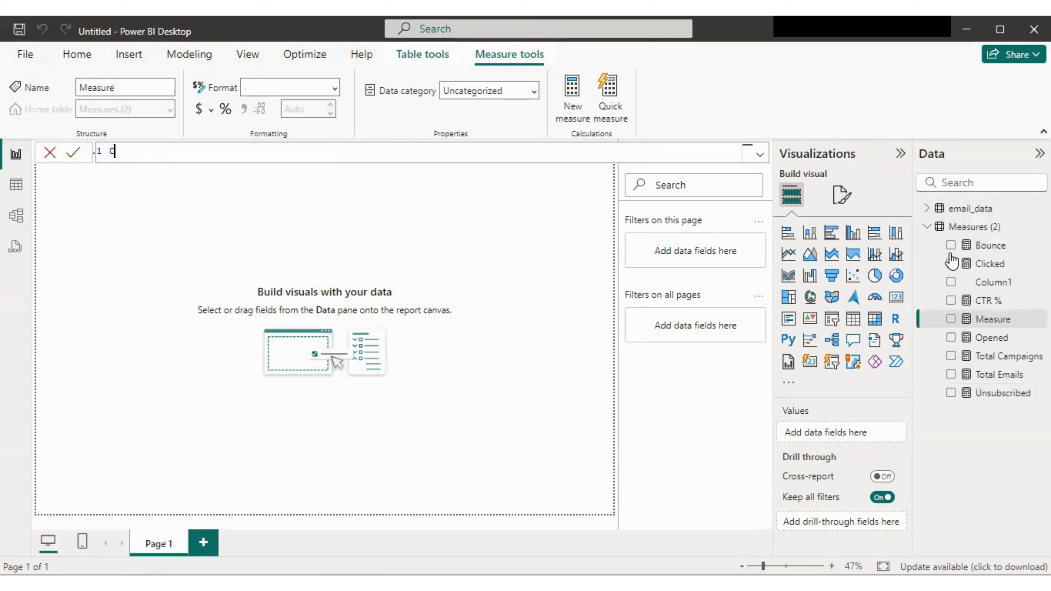
type("onversion = SUM(")
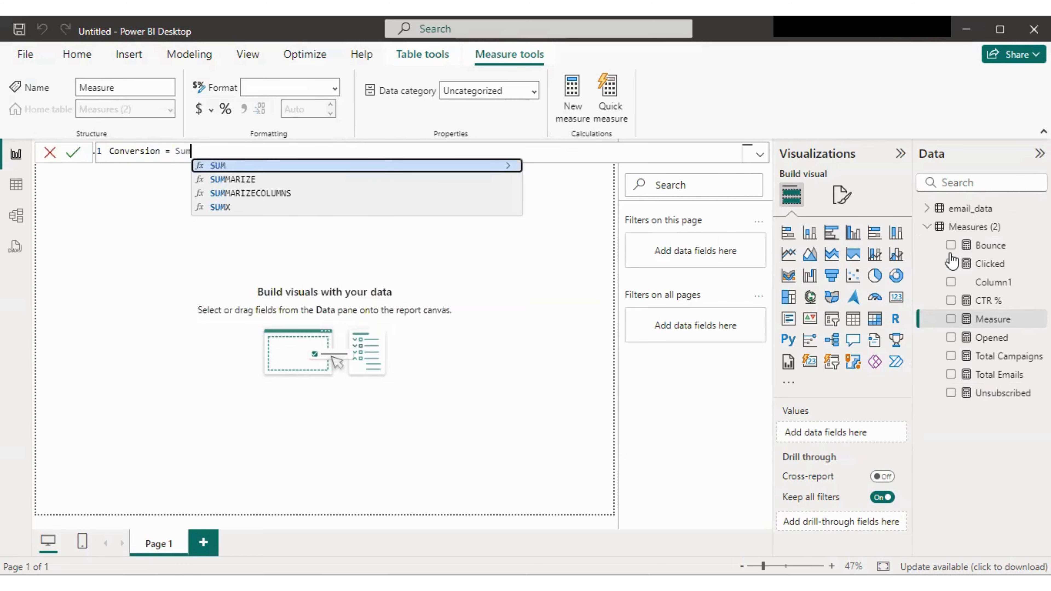
type("conver")
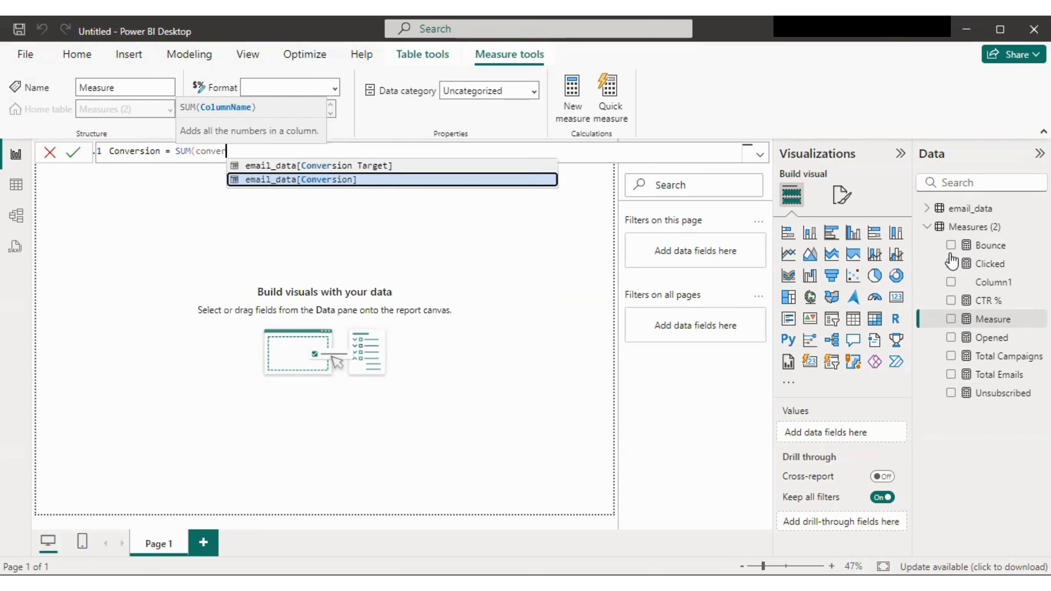
key("Tab")
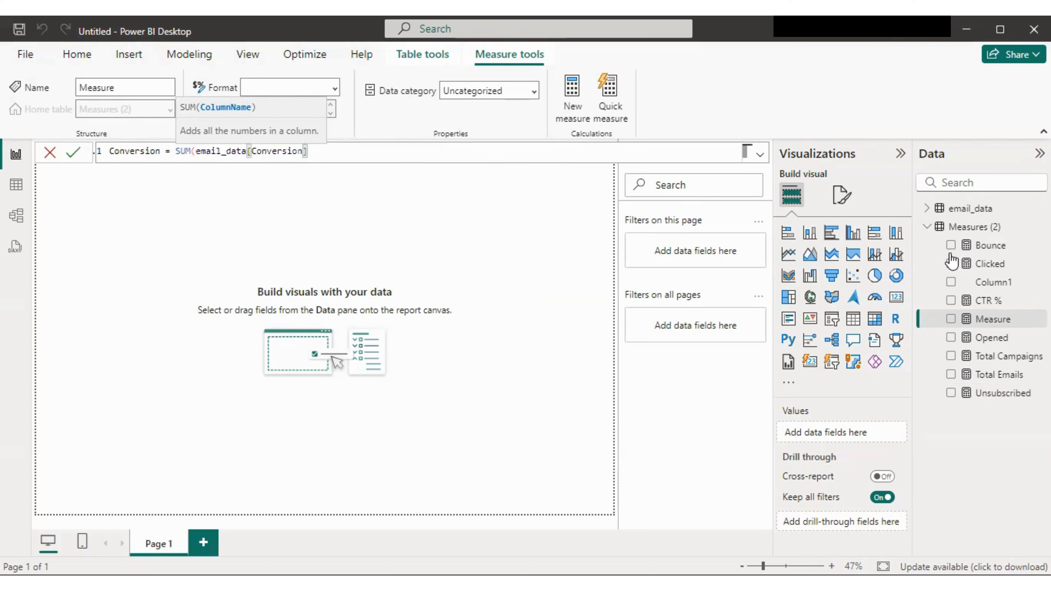
type(")")
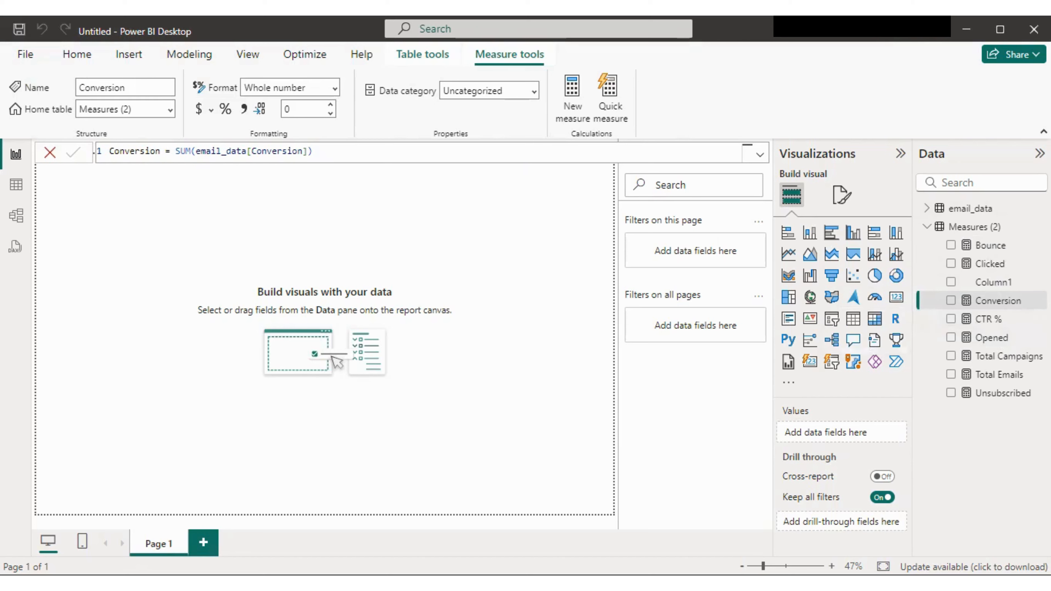
Step: Create the measure Opened % = DIVIDE([Opened],[Total Emails],0) in the Measures (2) table
right_click(991, 232)
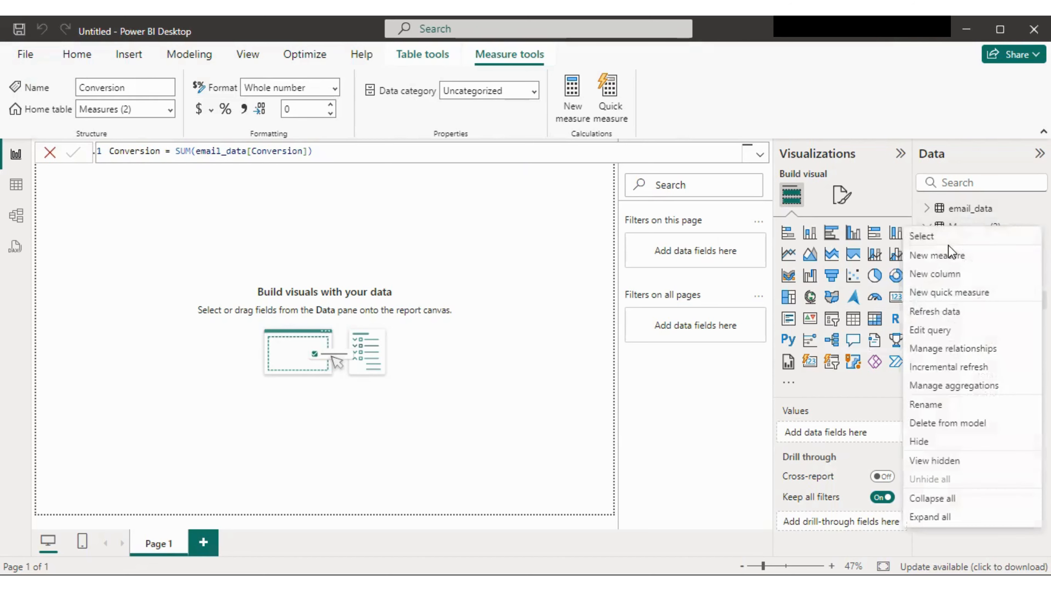
left_click(938, 256)
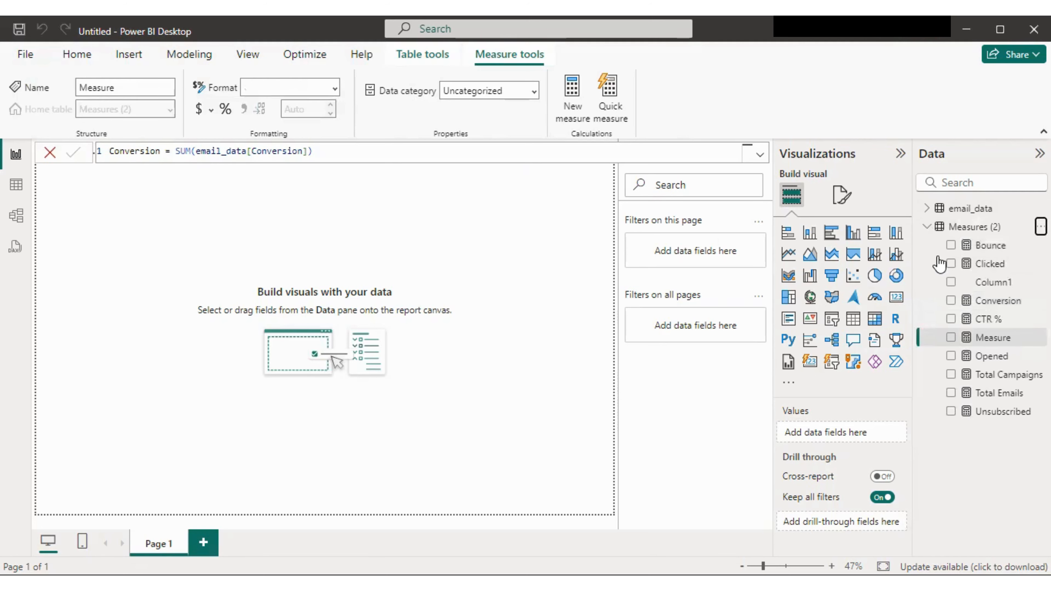
type("Opened ")
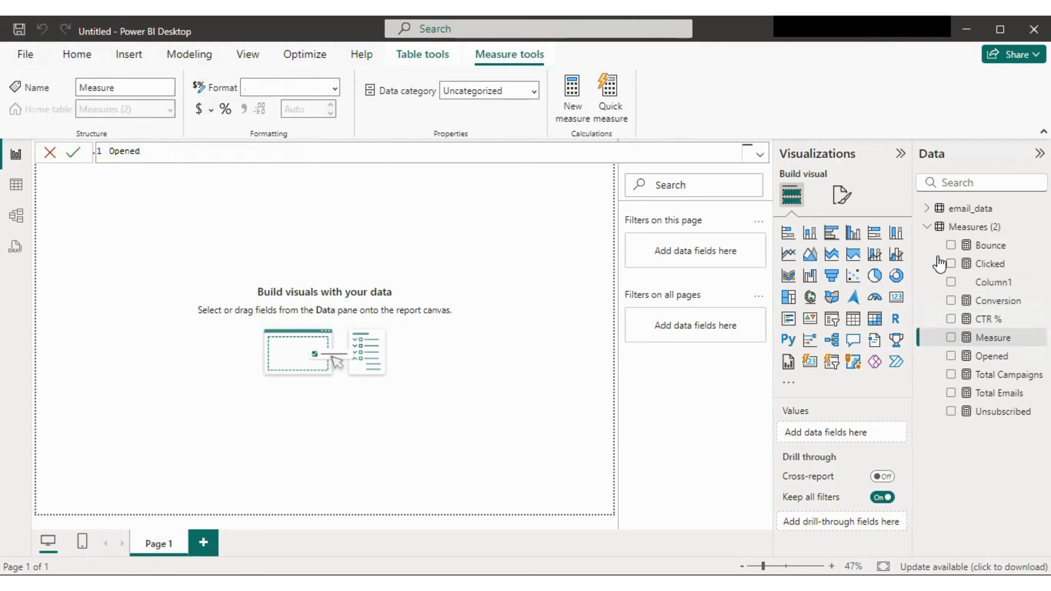
type("% = divi")
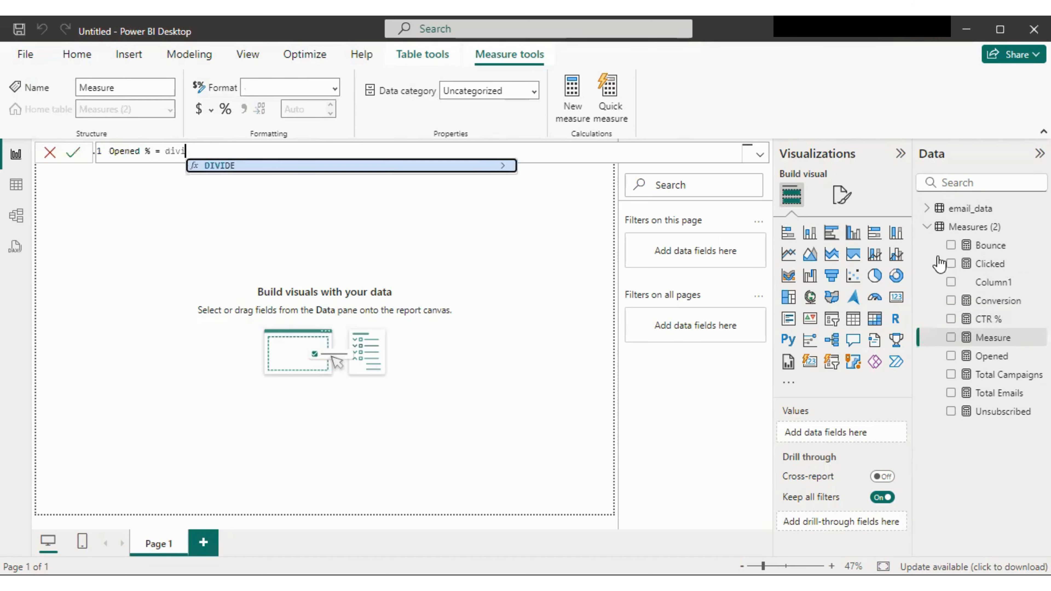
key("Tab")
type("open")
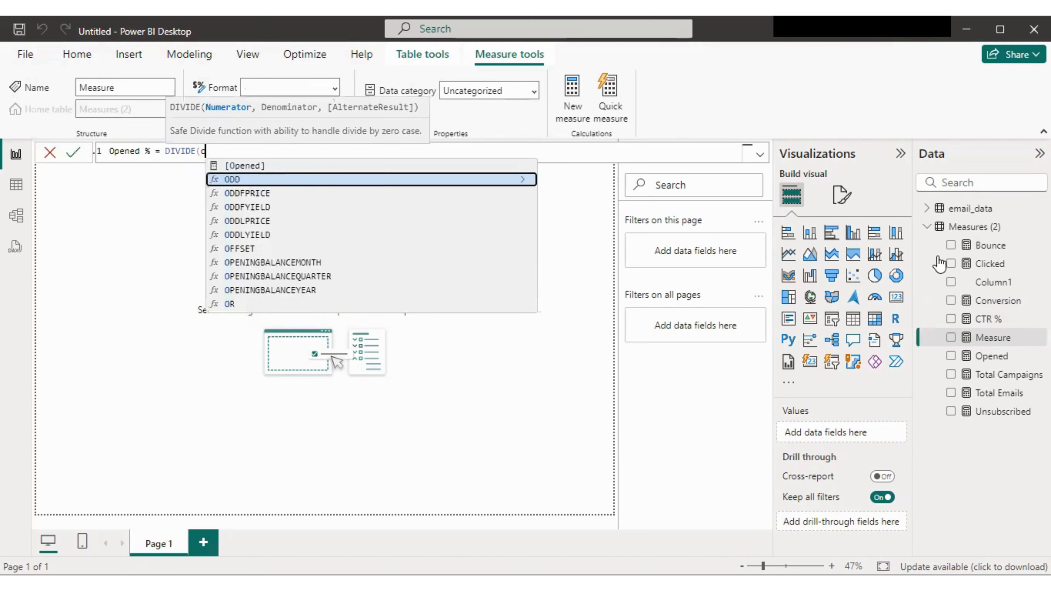
key("Tab")
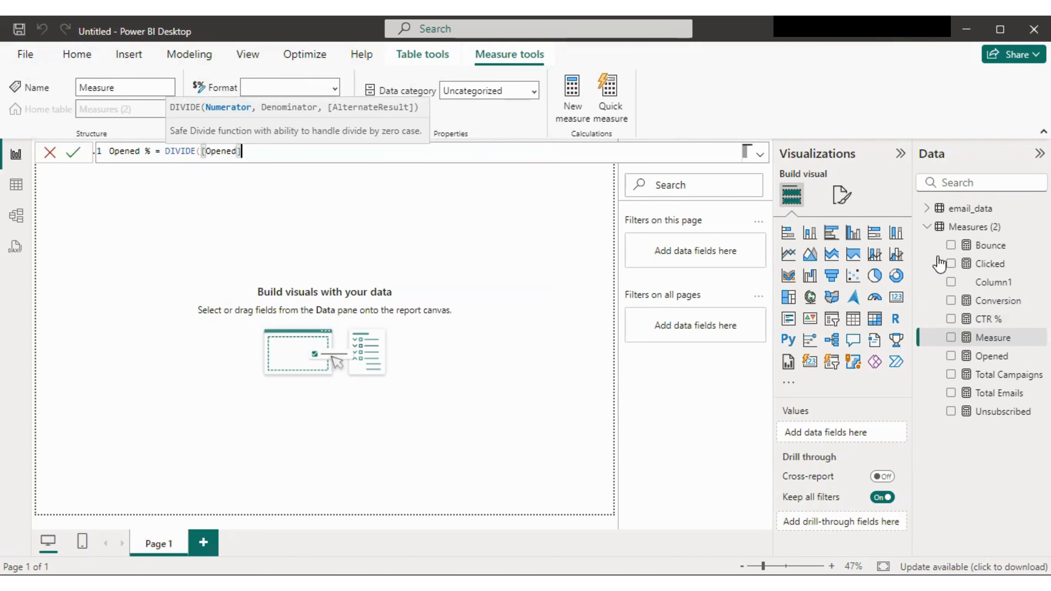
type(",")
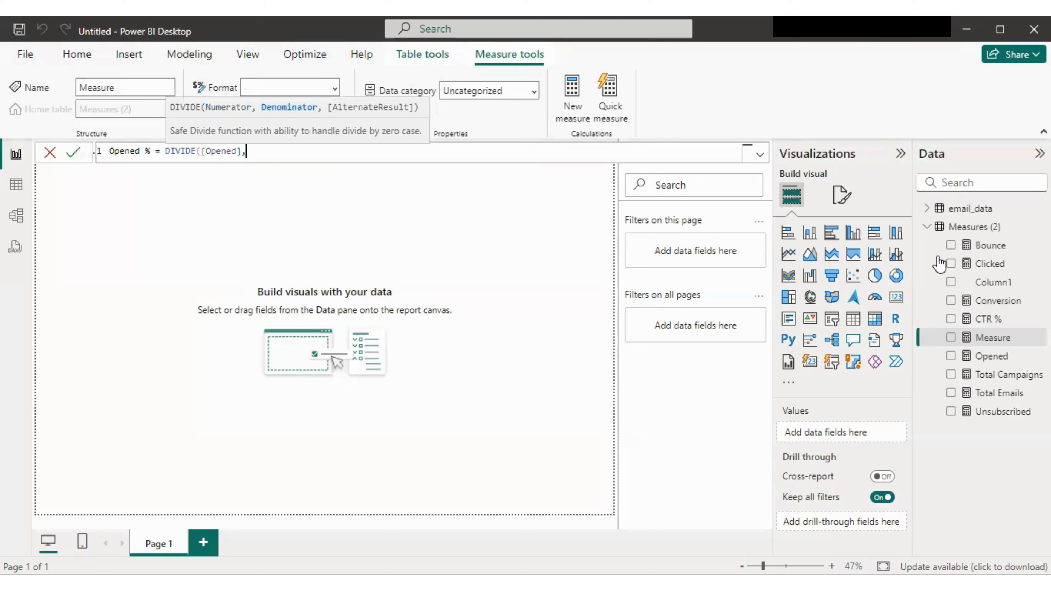
type("tota")
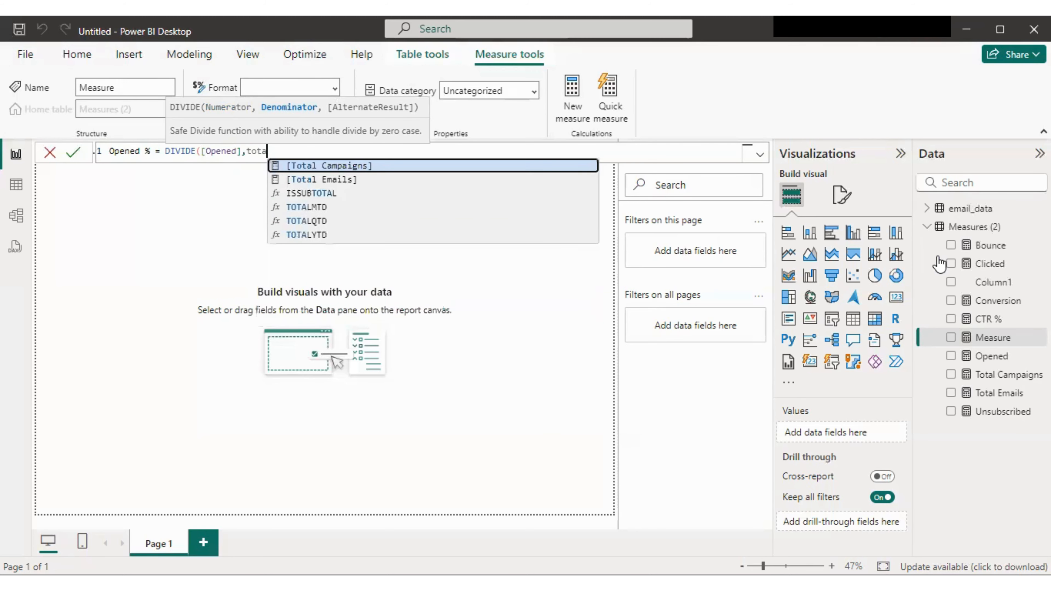
key("Down")
key("Tab")
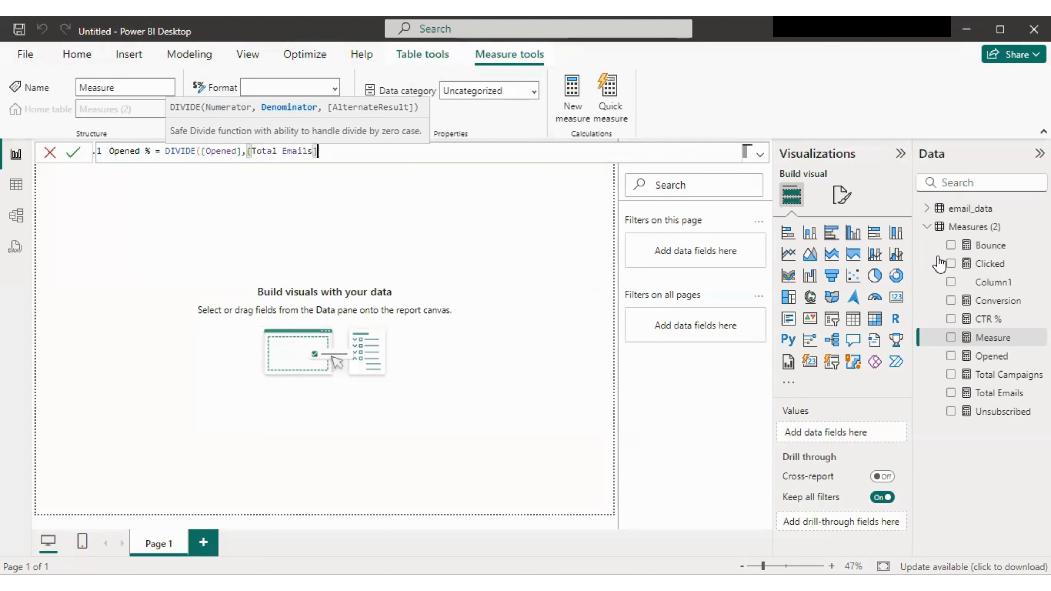
type(",0)")
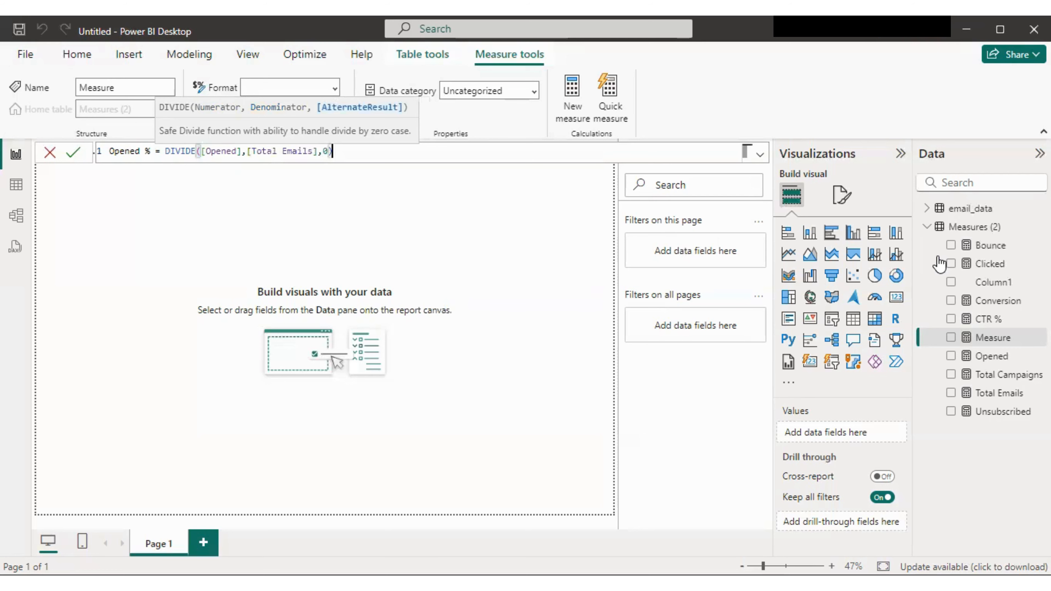
key("Return")
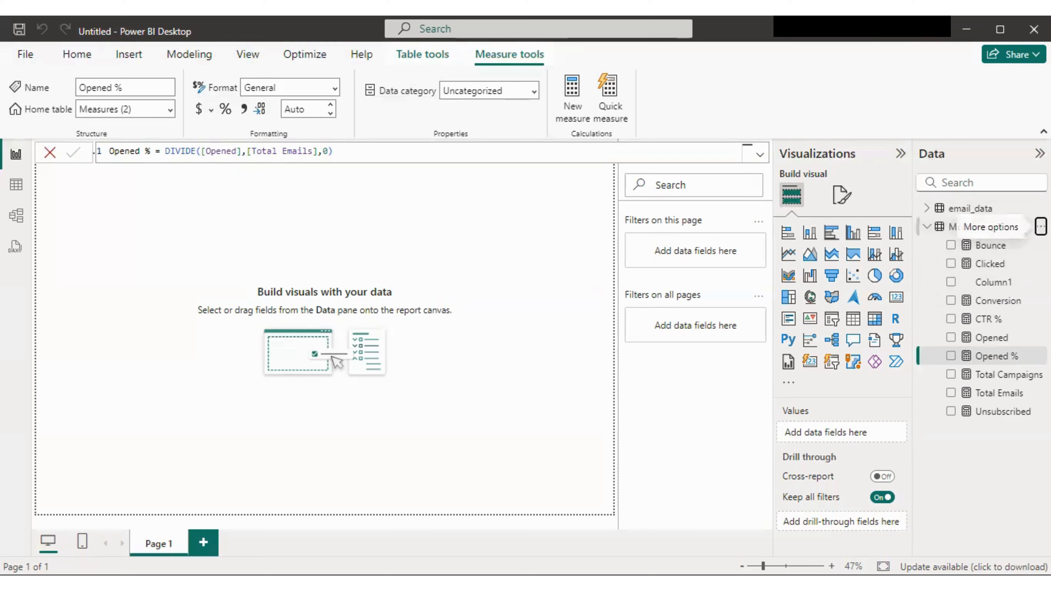
Step: Create the measure Bounce % = DIVIDE([Bounce],[Total Emails],0) in the Measures (2) table
left_click(1040, 226)
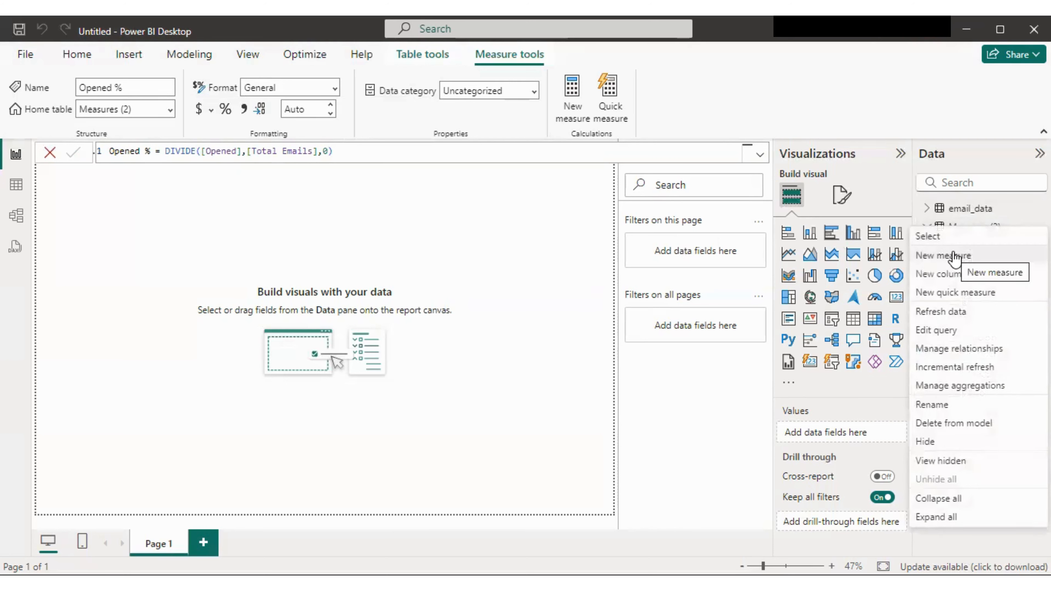
left_click(953, 256)
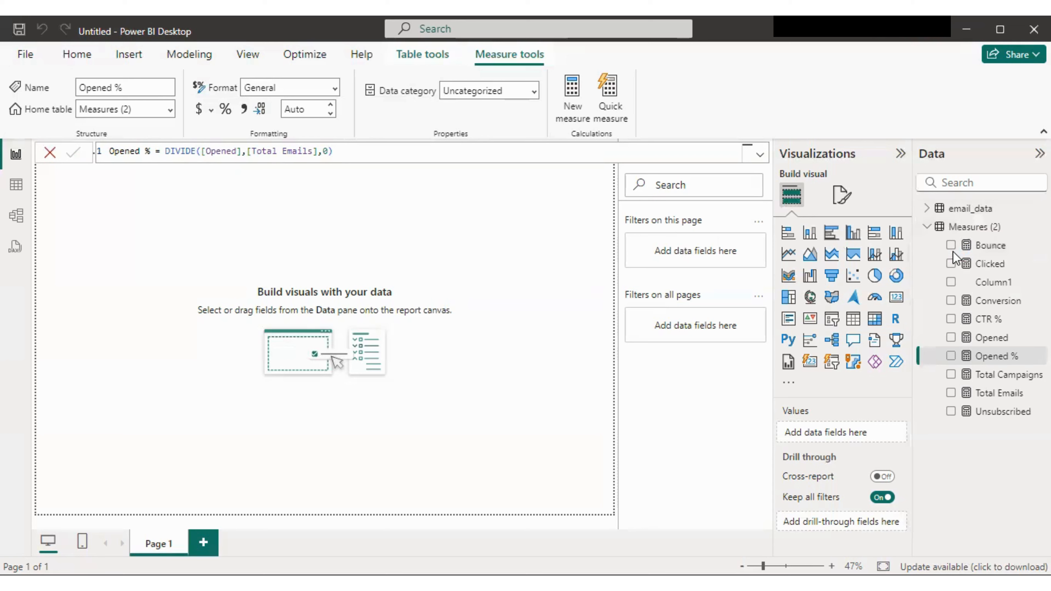
type("B")
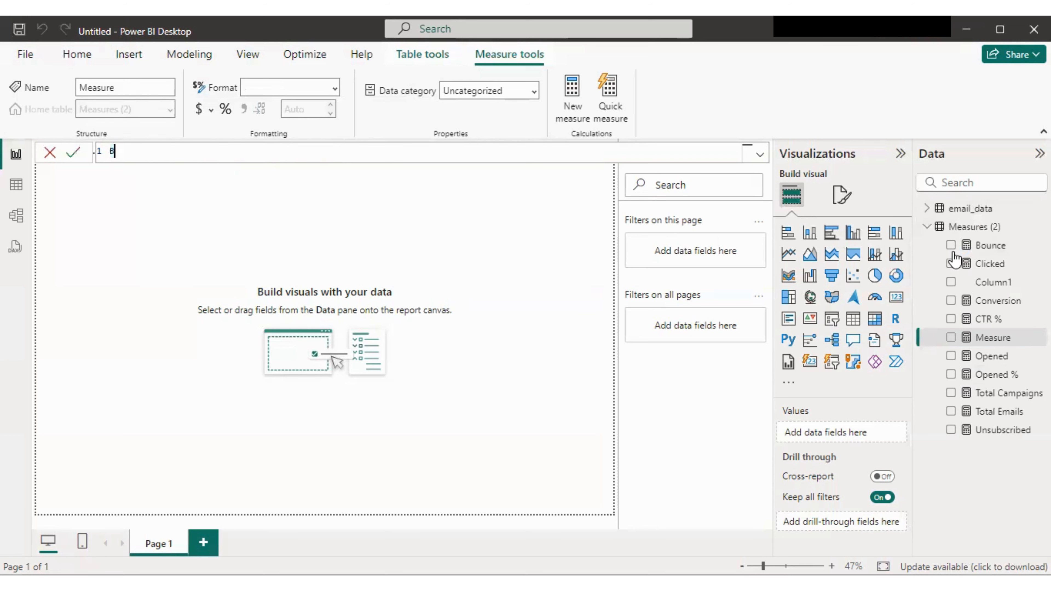
type("ounce % = Divi")
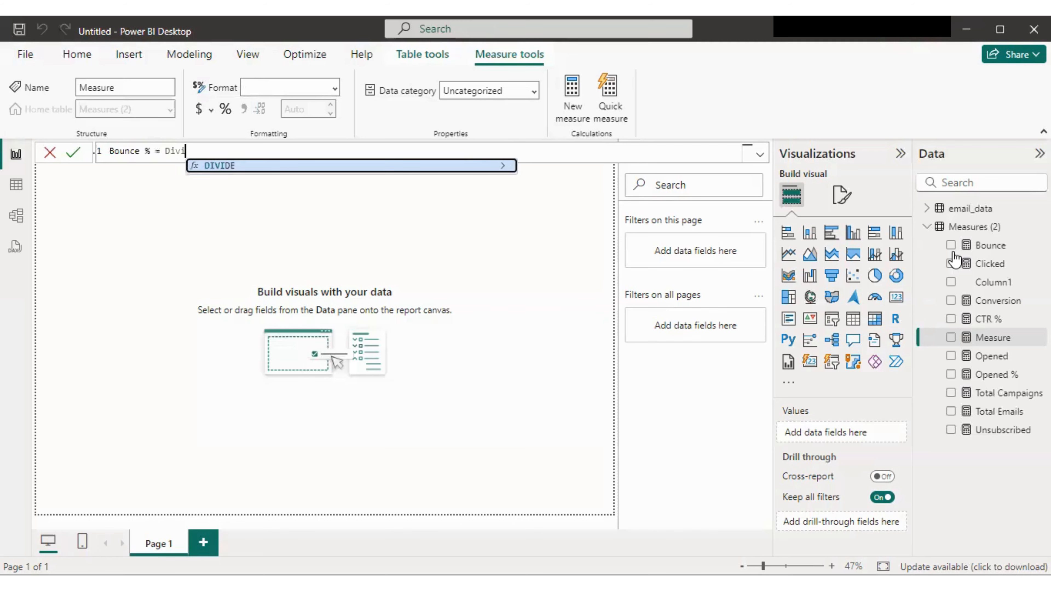
key("Tab")
type("boun")
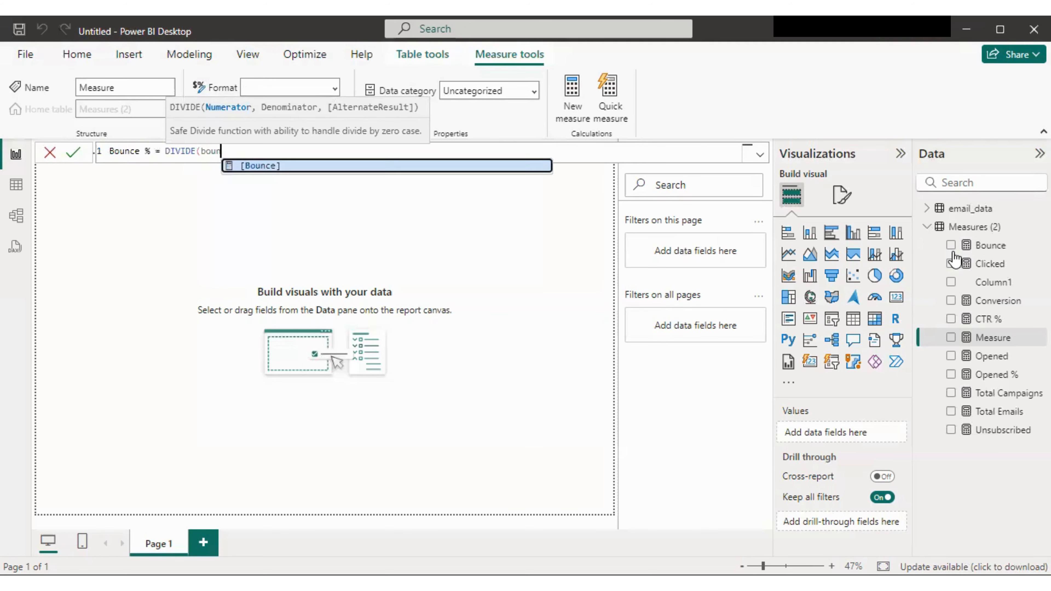
key("Tab")
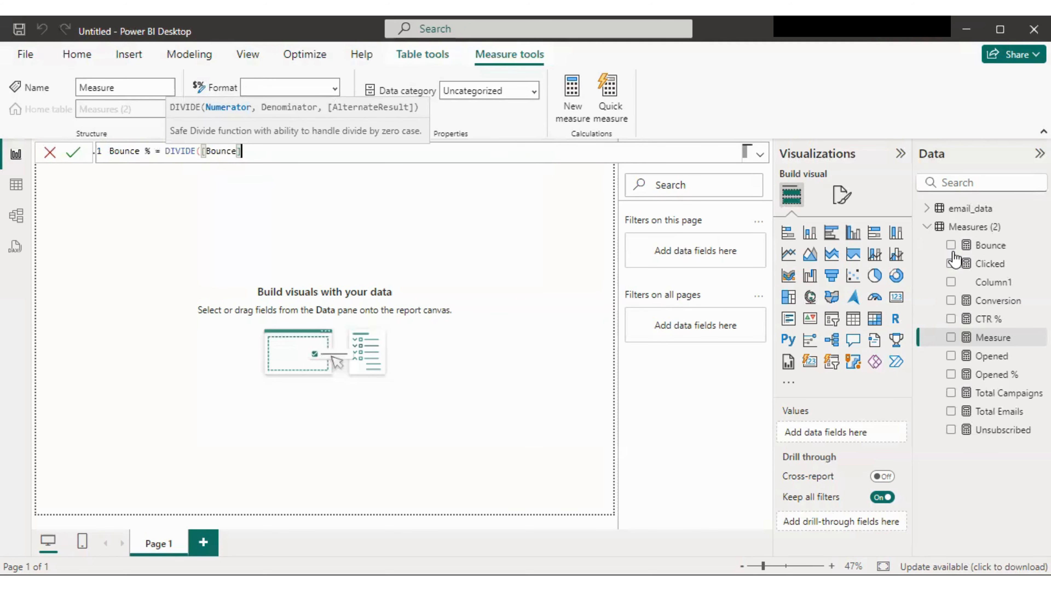
type(",")
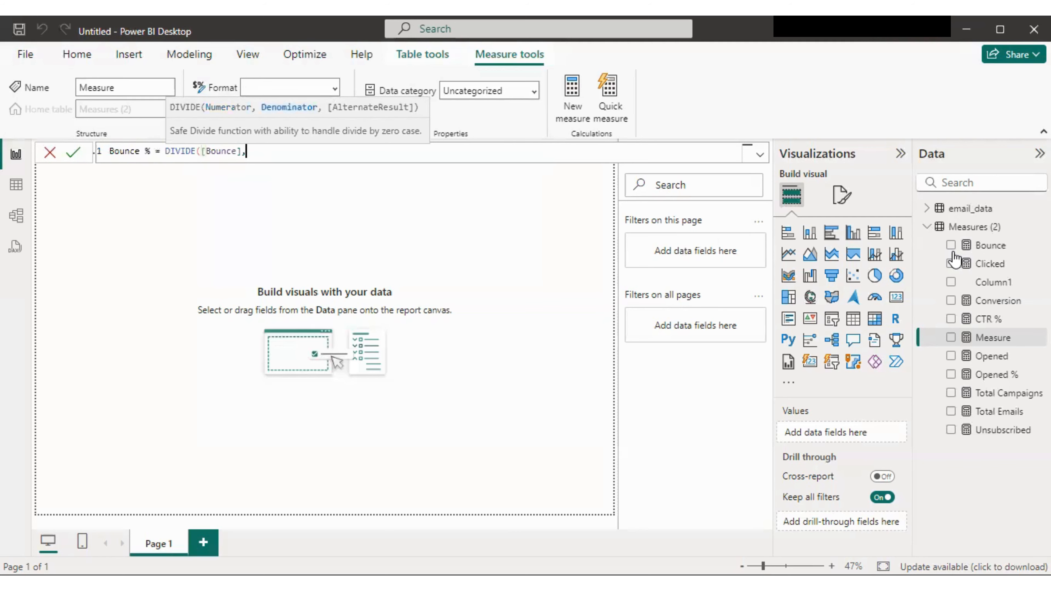
type("toa")
key("BackSpace")
key("BackSpace")
type("o")
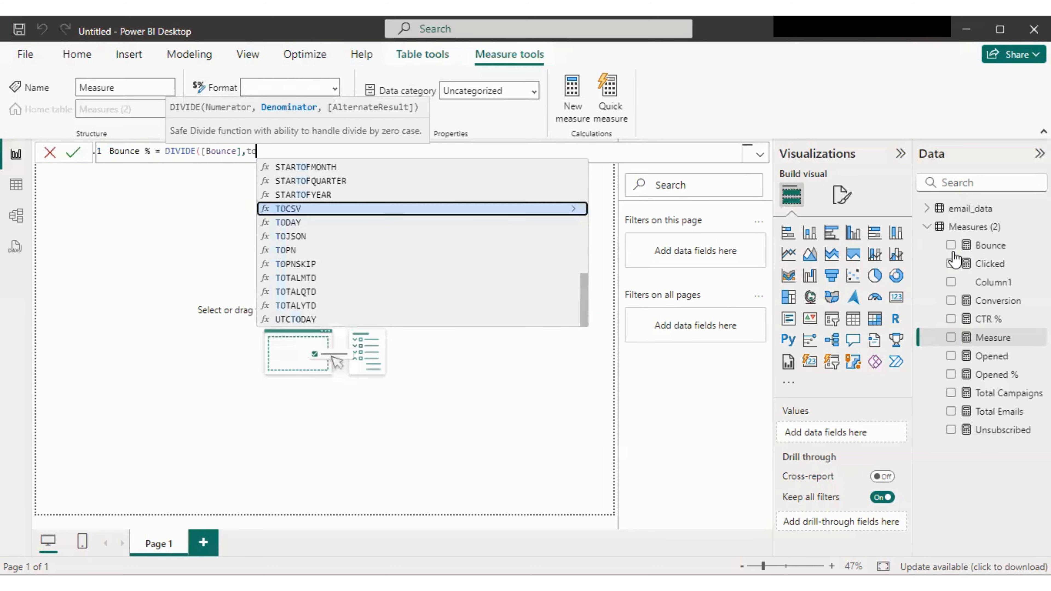
type("t")
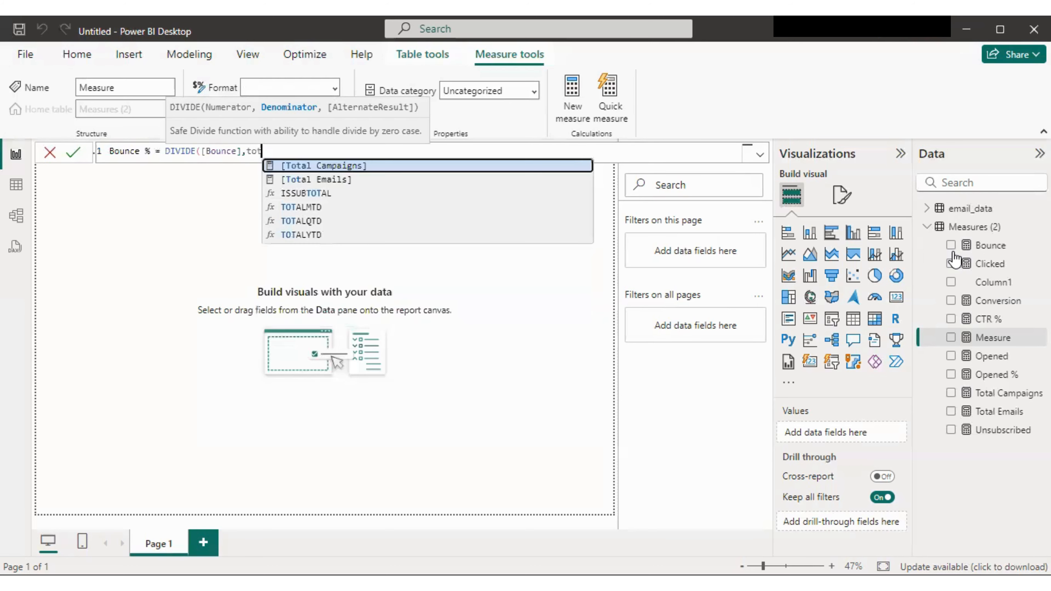
key("Down")
key("Tab")
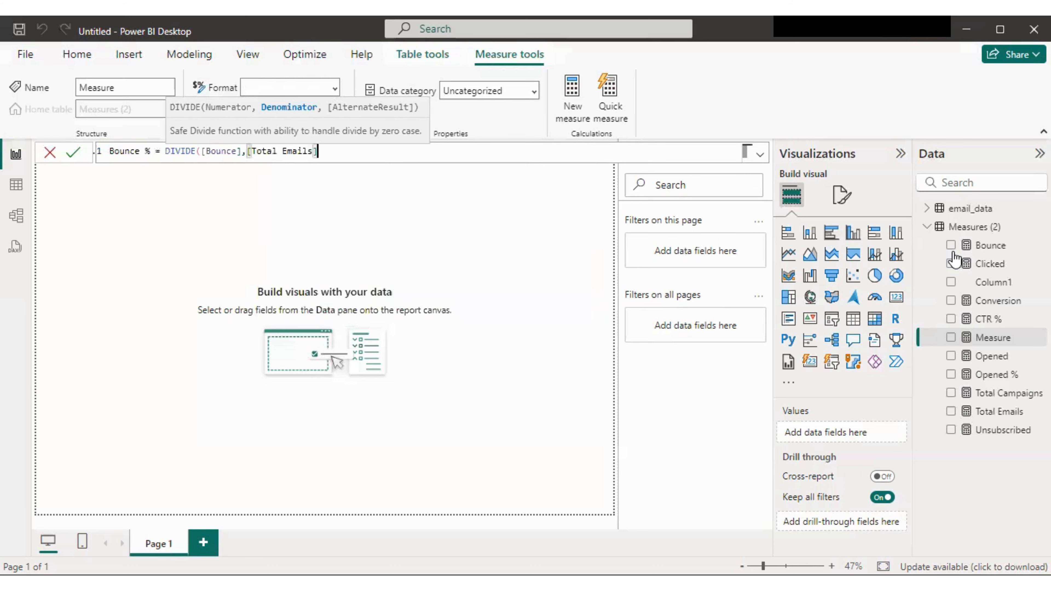
type(",0")
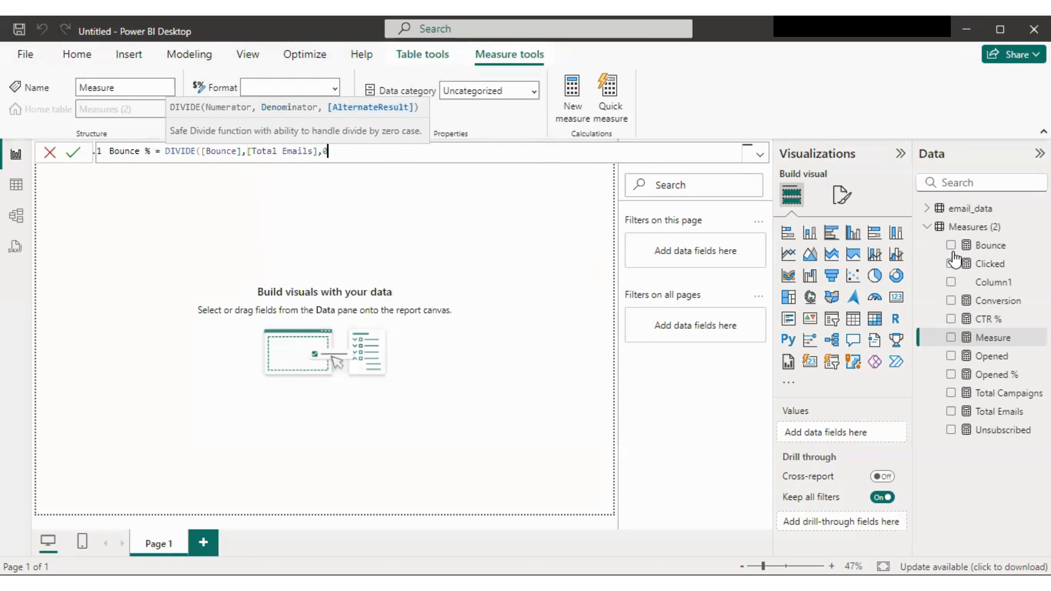
type(")")
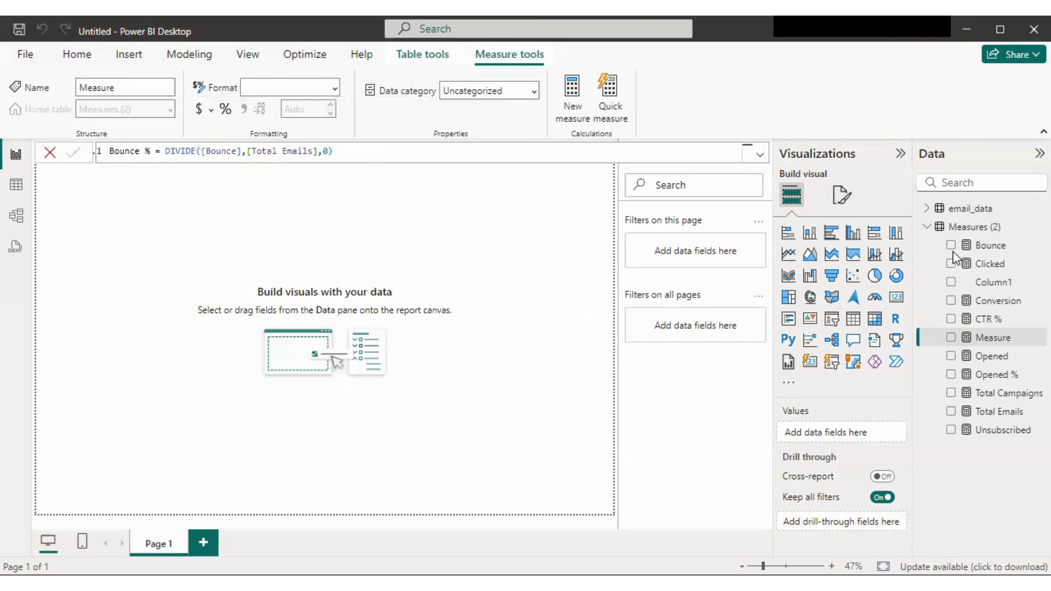
key("Return")
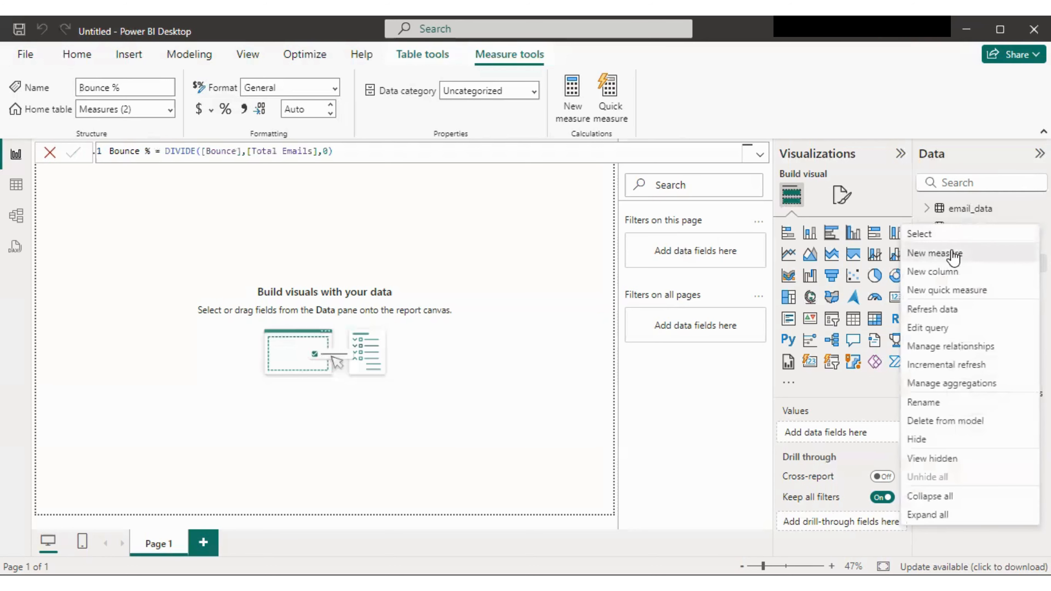
Step: Create the measure Conversion % = DIVIDE([Conversion], [Total Emails],0) in the Measures (2) table
left_click(951, 253)
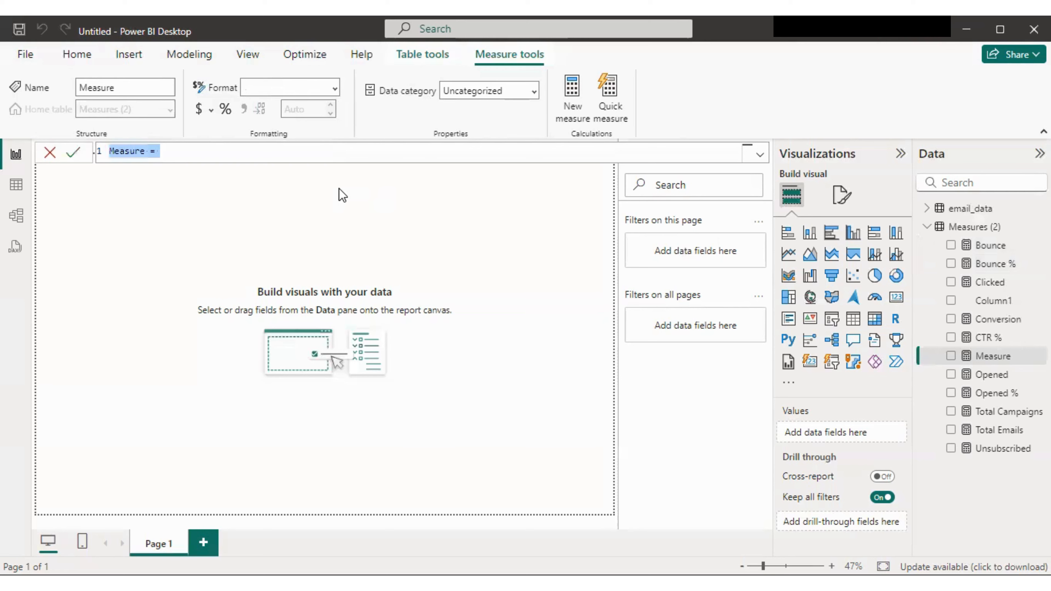
key("BackSpace")
type("Conver")
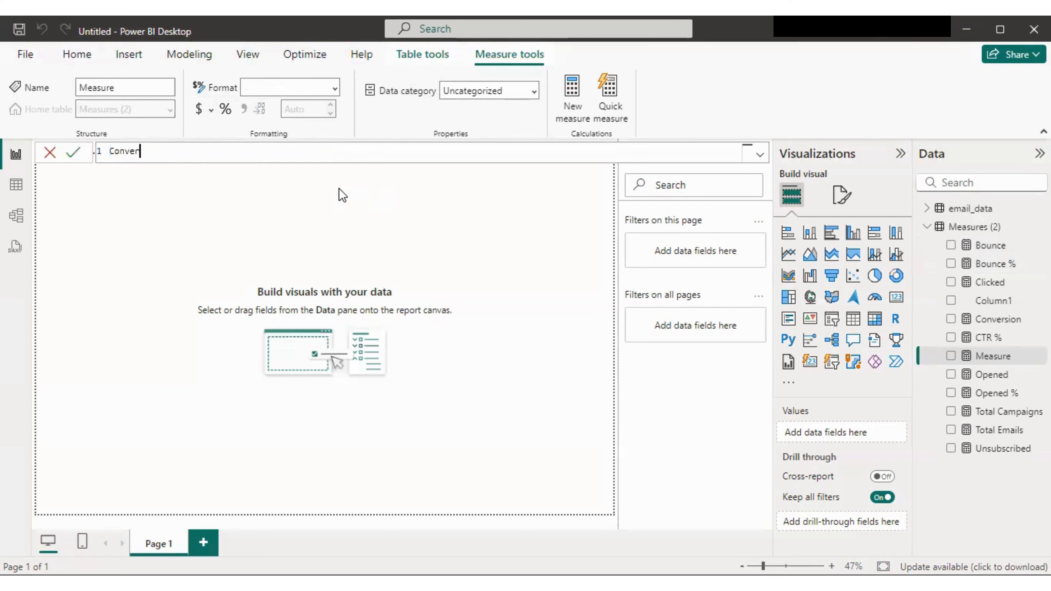
type("sion % =DIVI")
key("Tab")
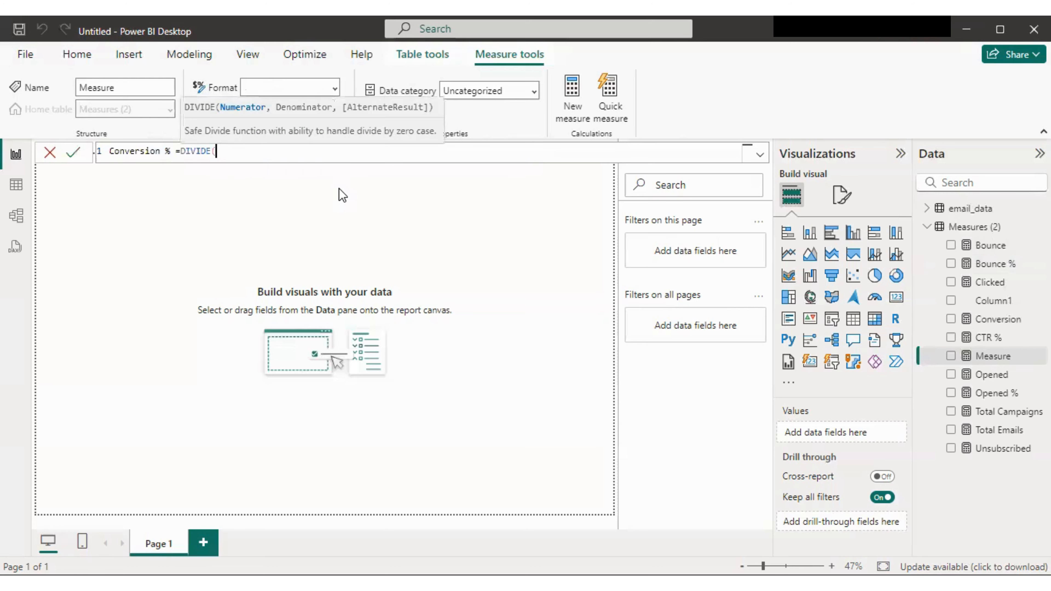
type("con")
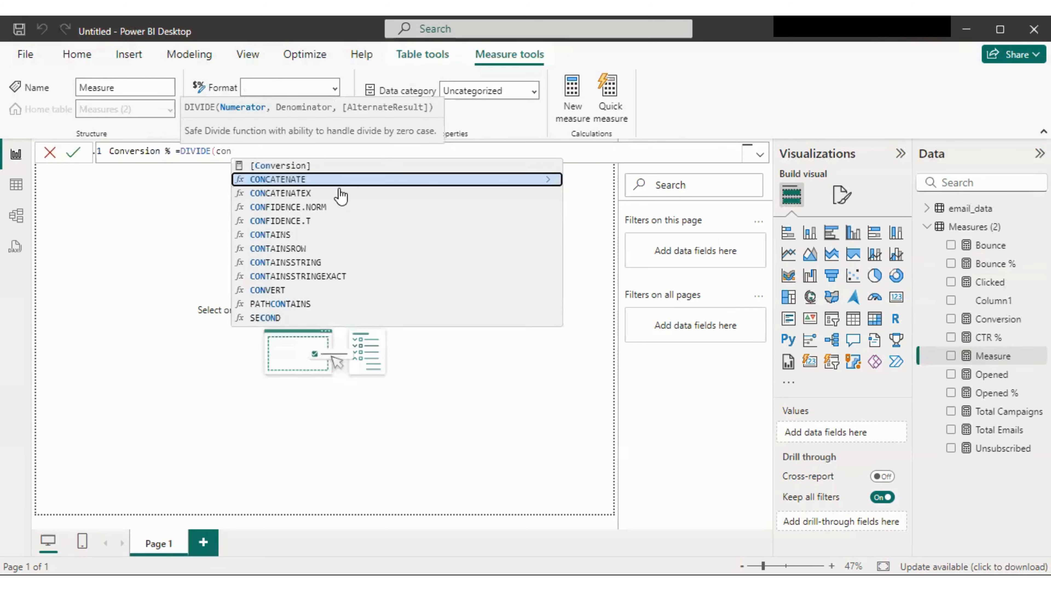
key("Up")
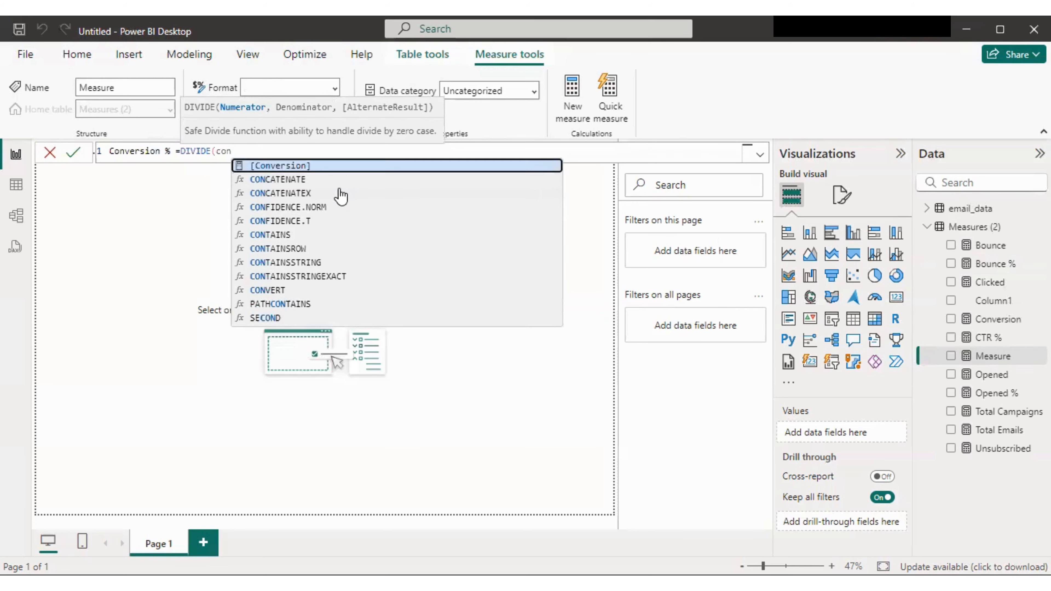
key("Tab")
type(", tota")
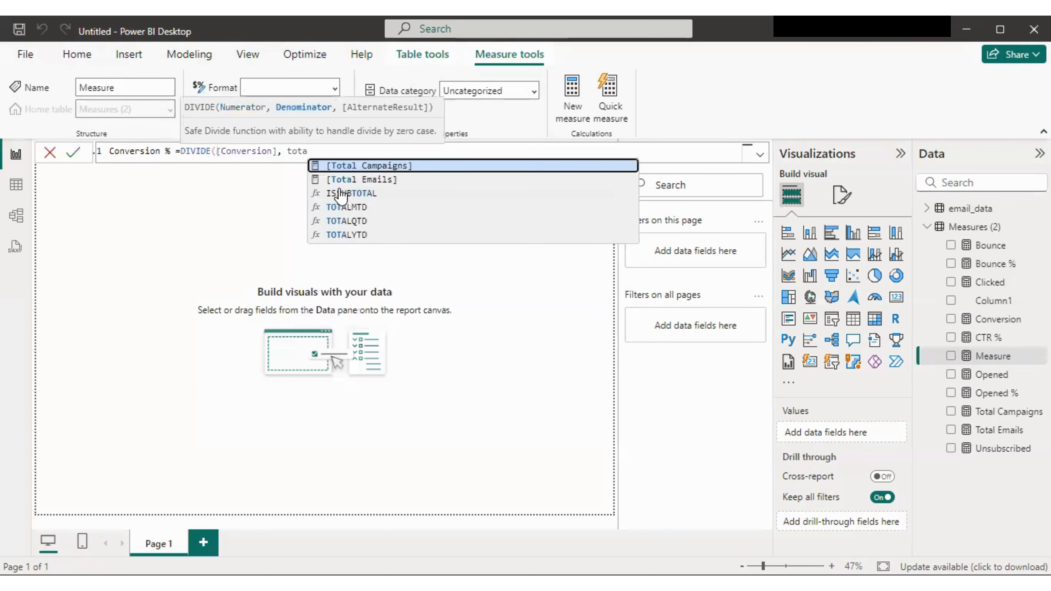
key("Down")
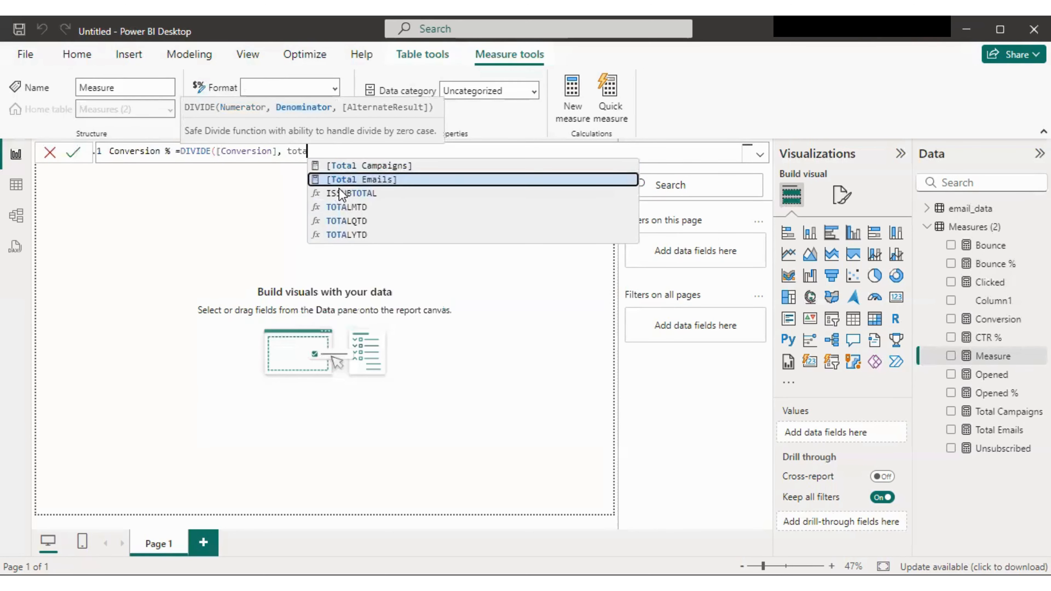
key("Tab")
type(",0)")
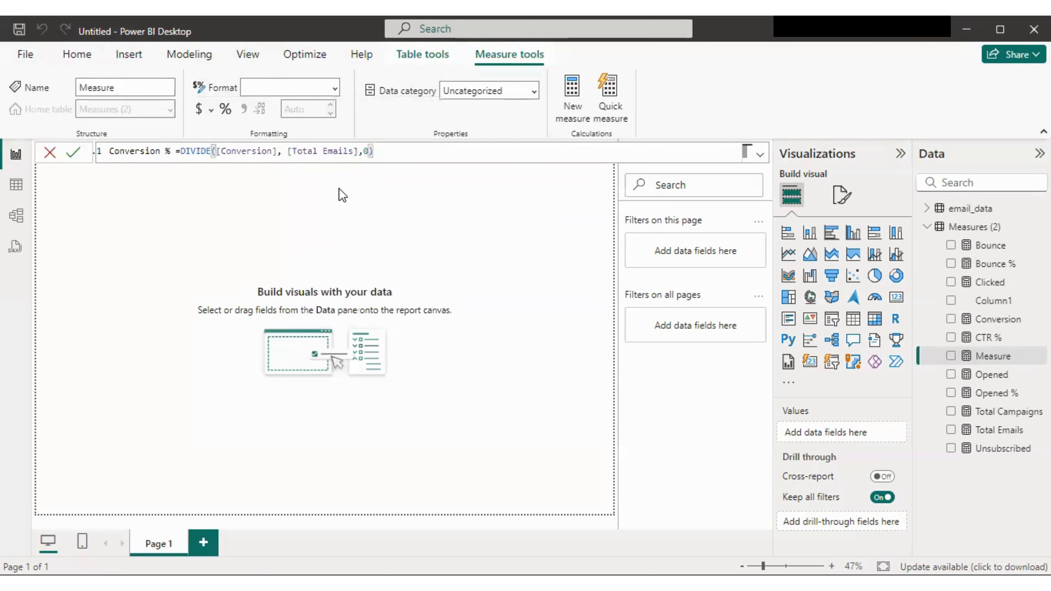
key("Return")
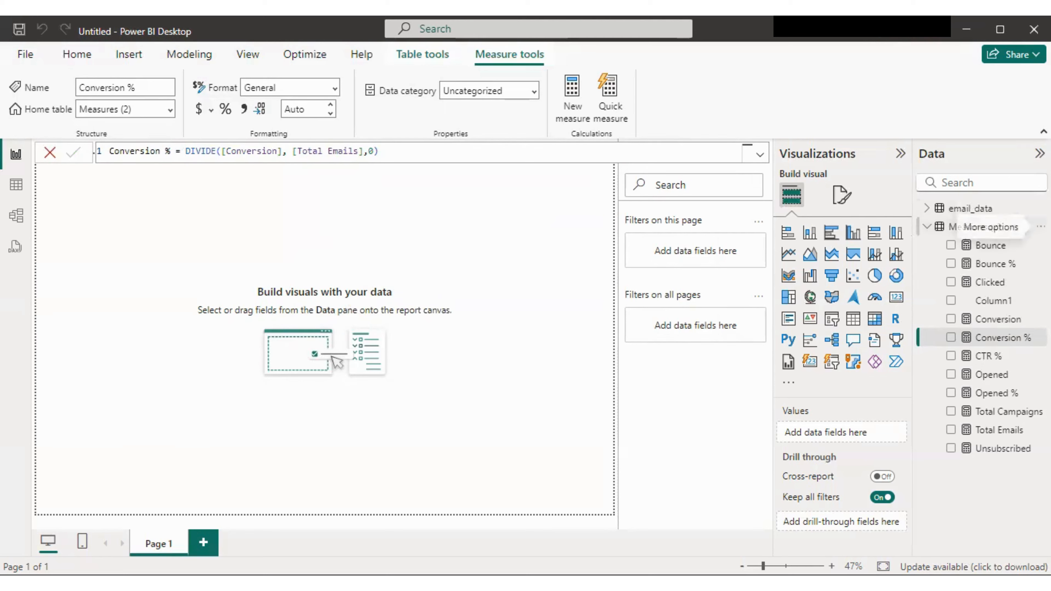
Step: Create the measure Unsubscribe % = DIVIDE([Unsubscribed],[Total Emails],0) in the Measures (2) table
left_click(1040, 226)
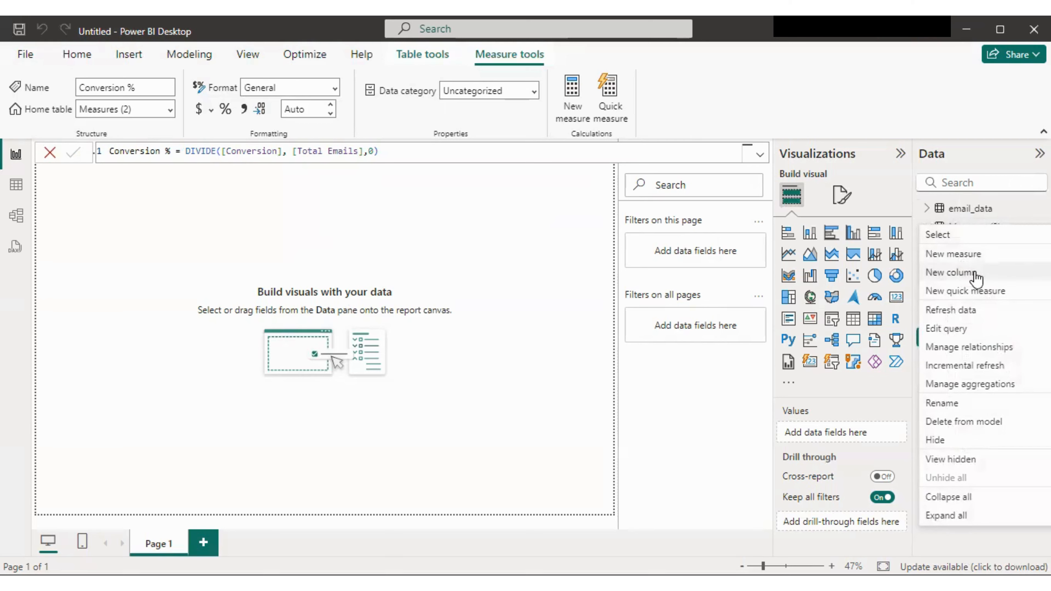
left_click(969, 254)
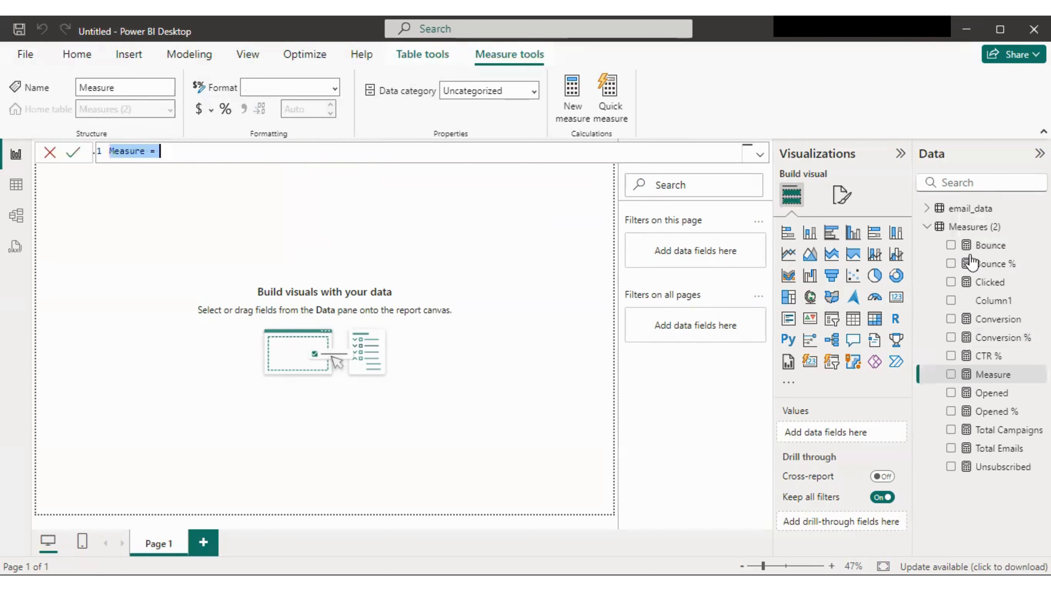
type("Un")
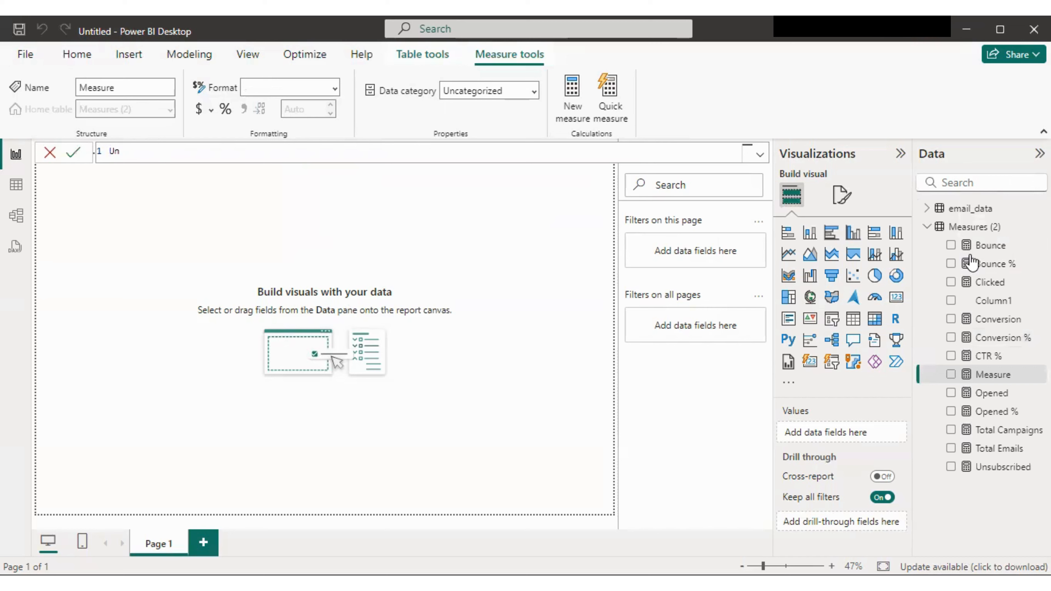
type("subscribe % ")
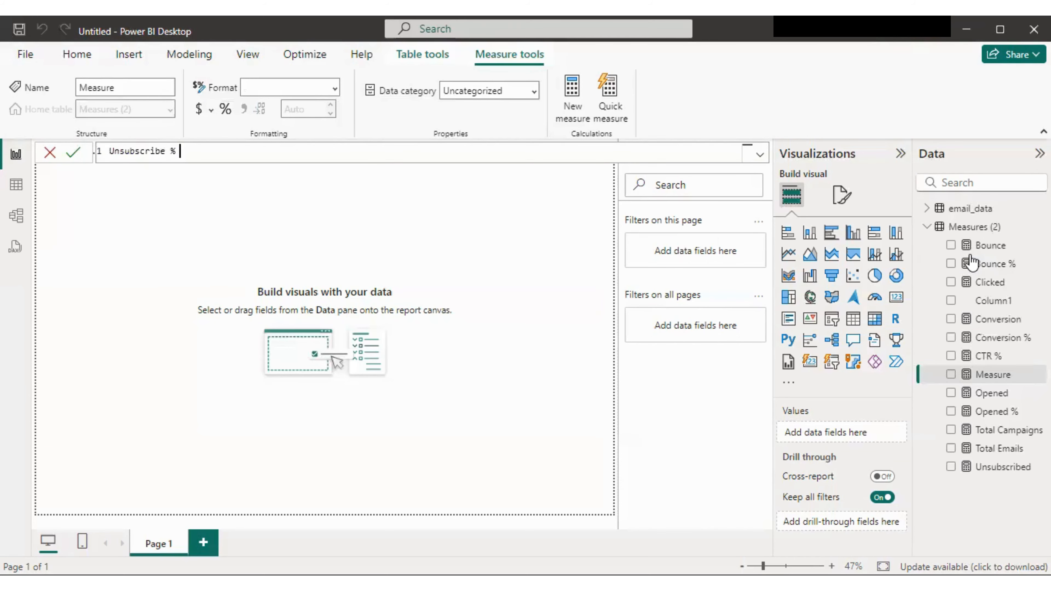
type("= Divi")
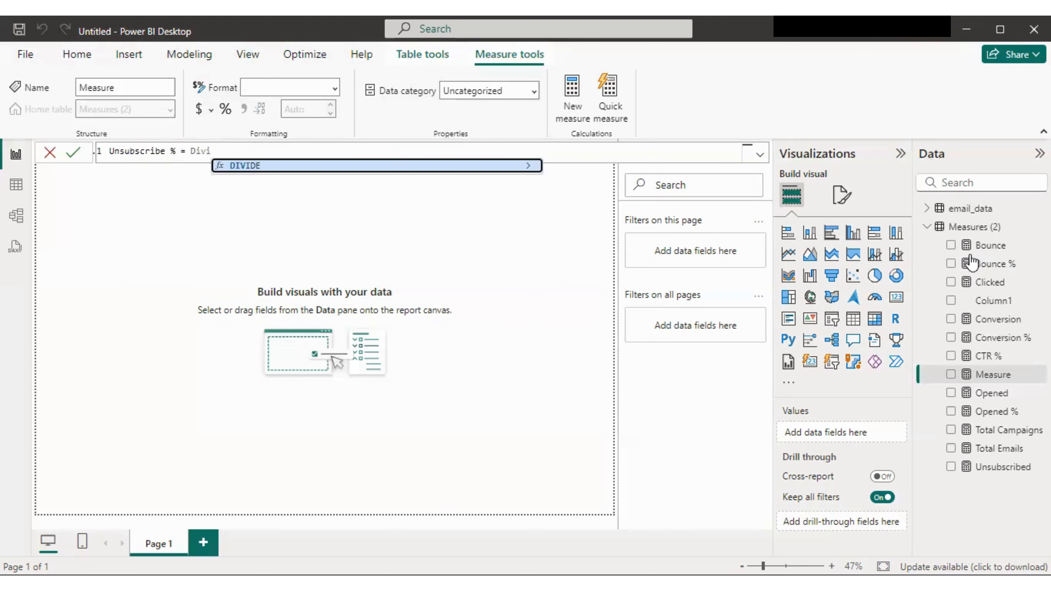
key("Tab")
type("un")
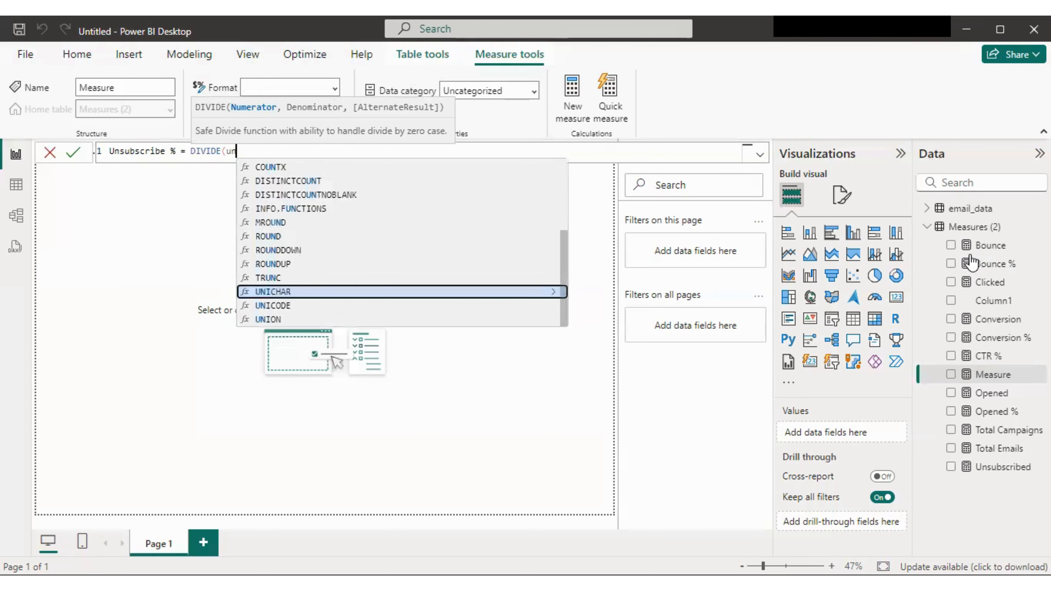
type("s")
key("Tab")
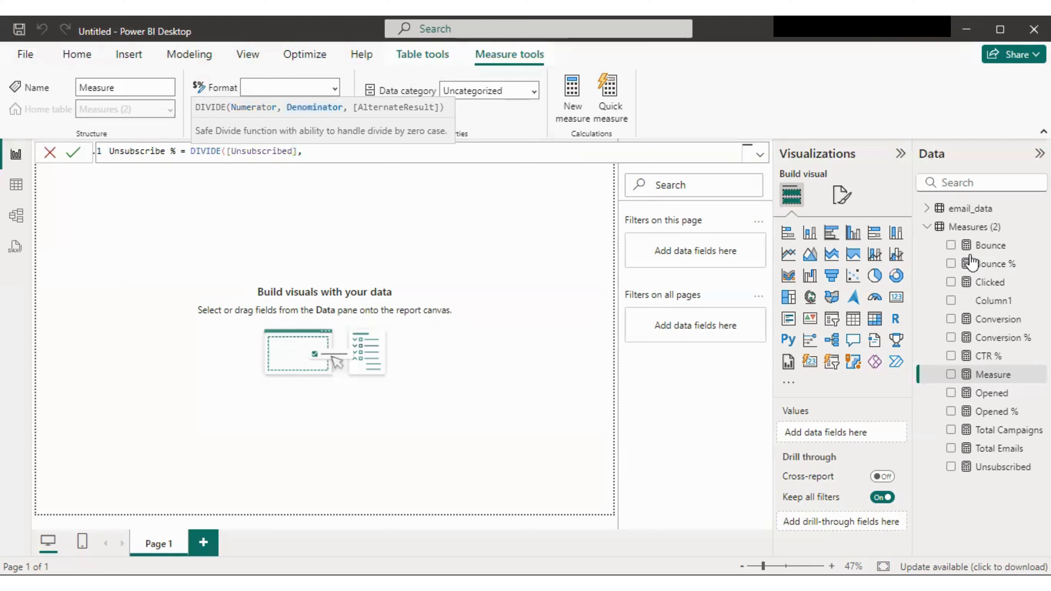
type("tota")
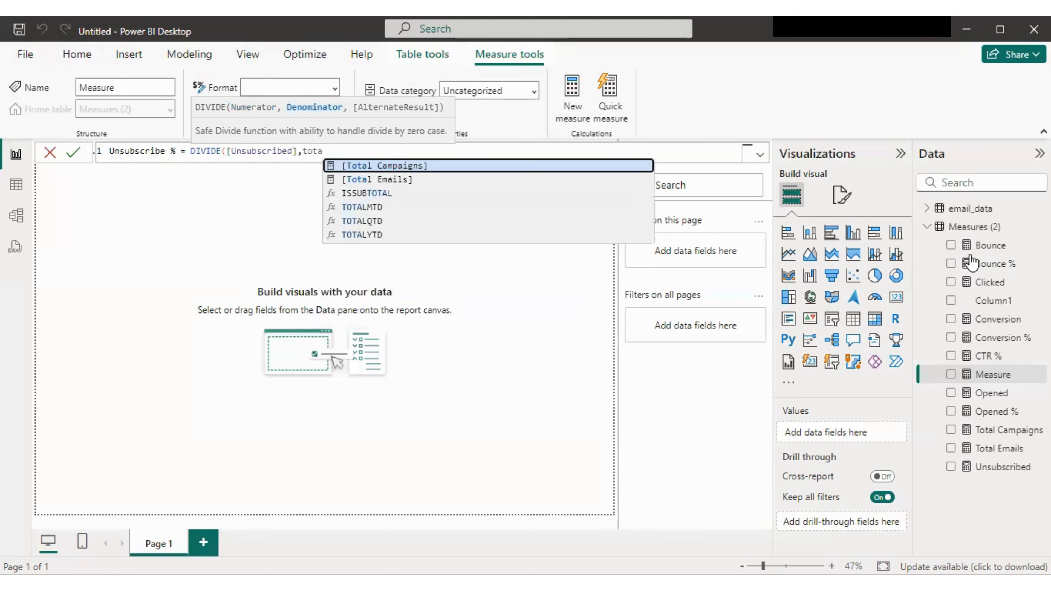
key("Down")
key("Tab")
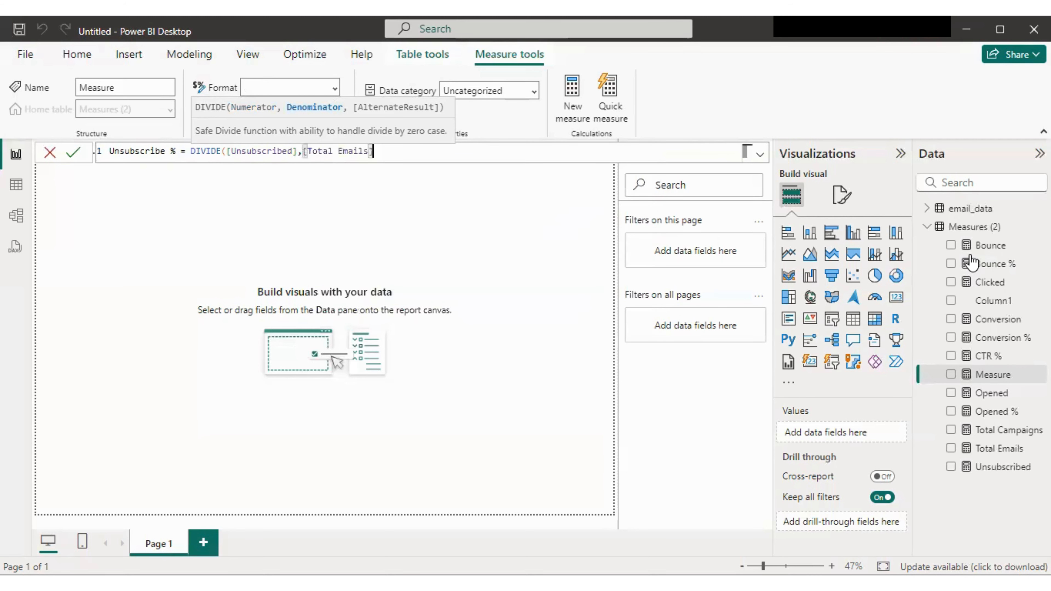
type(",")
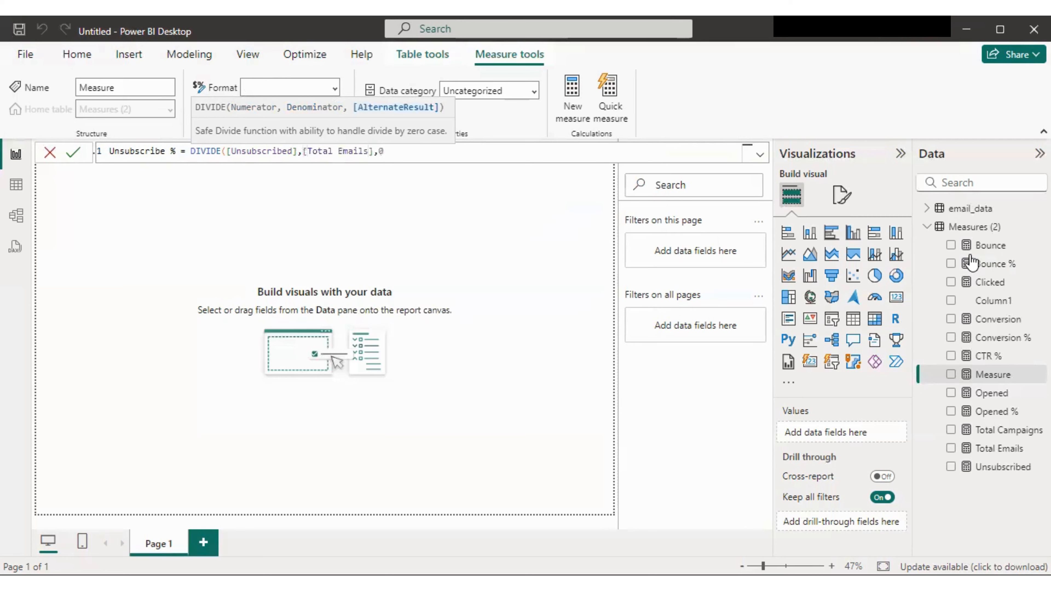
type("0)")
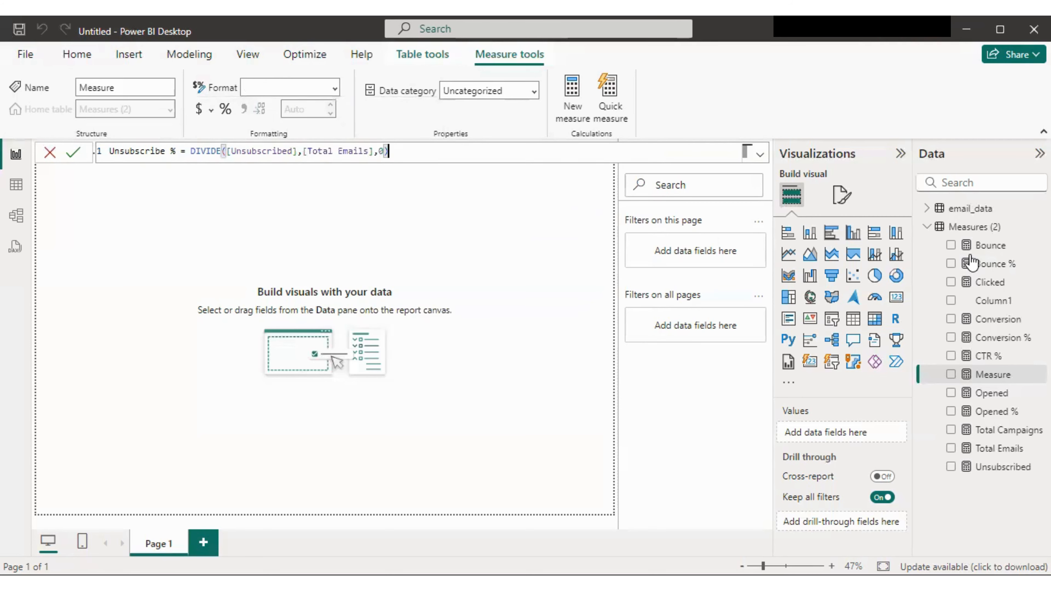
key("Return")
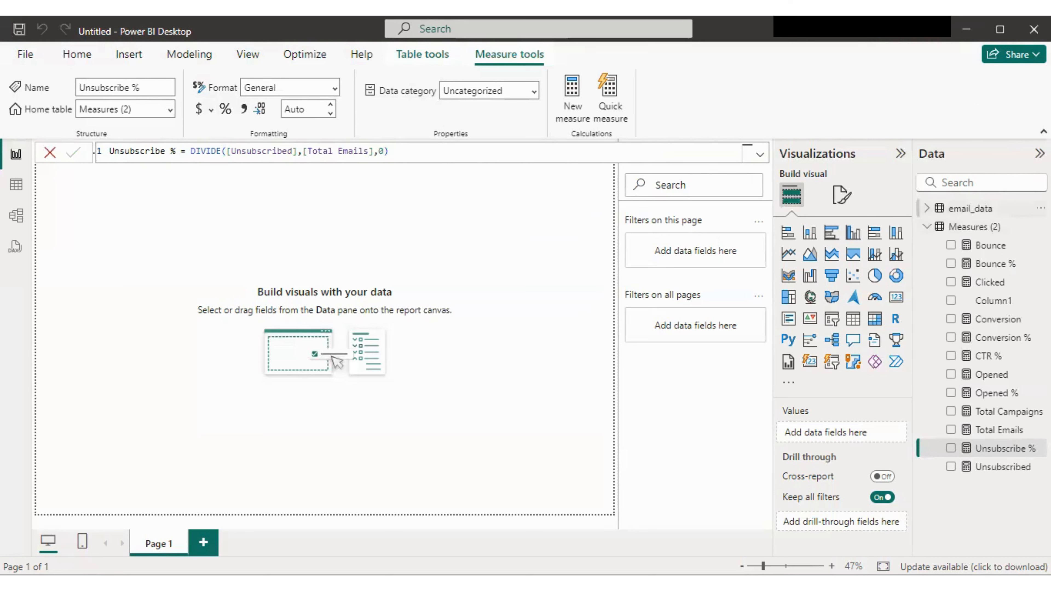
Step: Add a card visual showing Bounce % and set that measure's format to Percentage
left_click(896, 300)
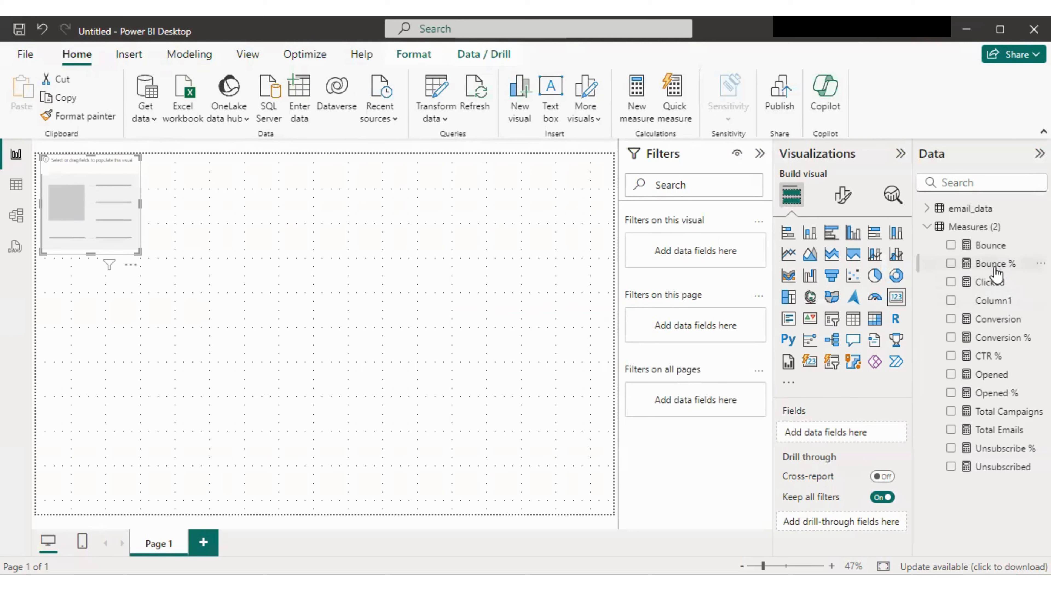
left_click_drag(997, 265, 863, 434)
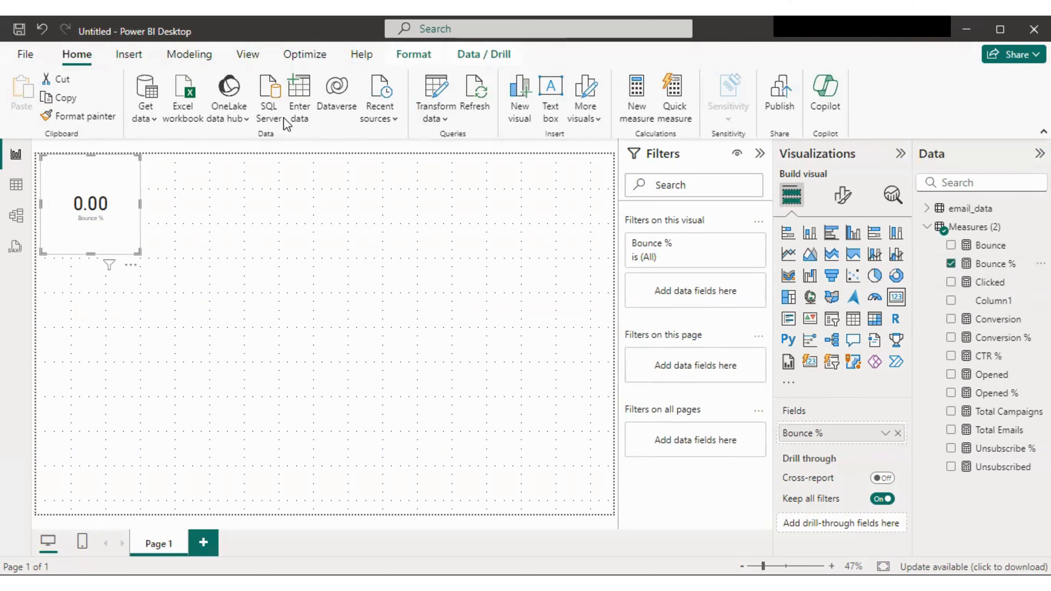
left_click(144, 54)
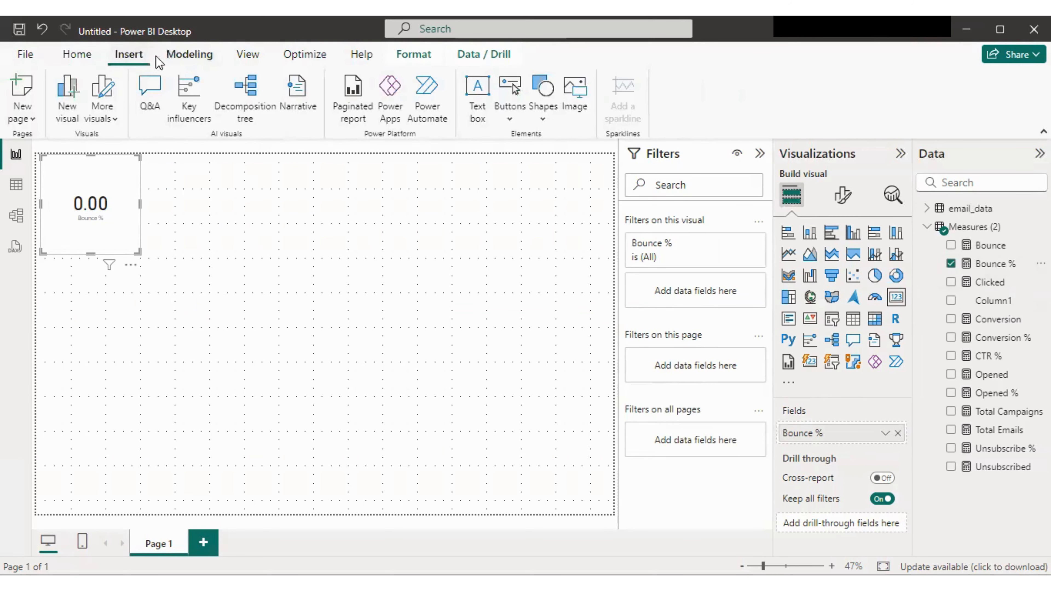
left_click(87, 60)
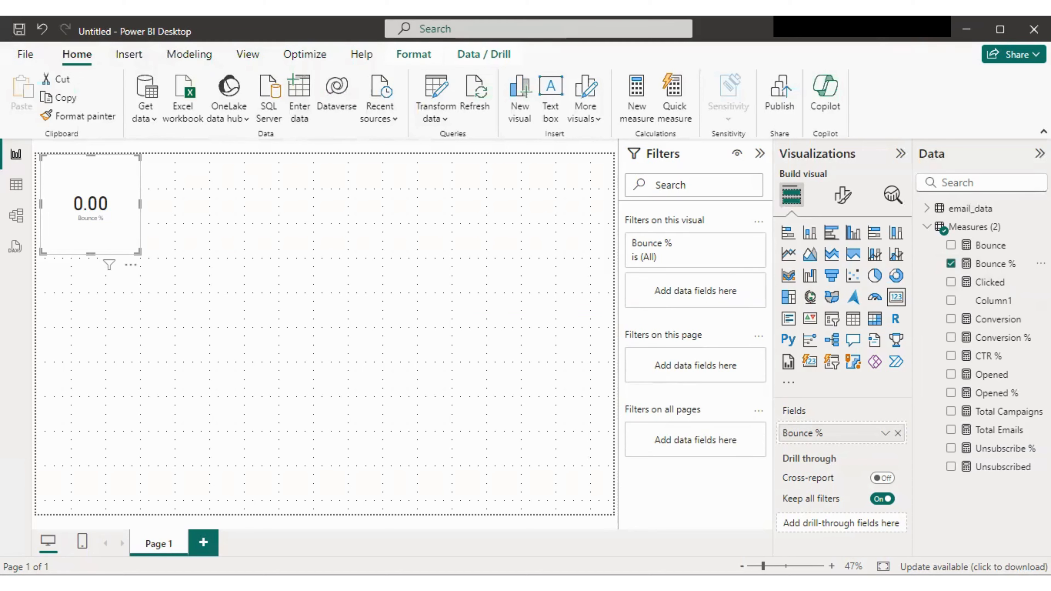
left_click(976, 267)
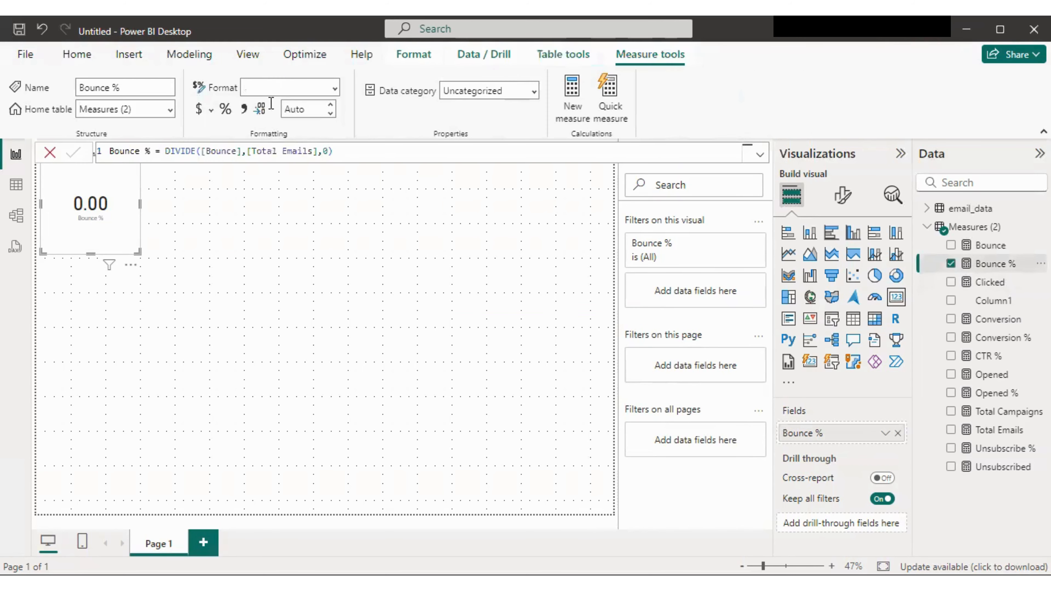
left_click(310, 88)
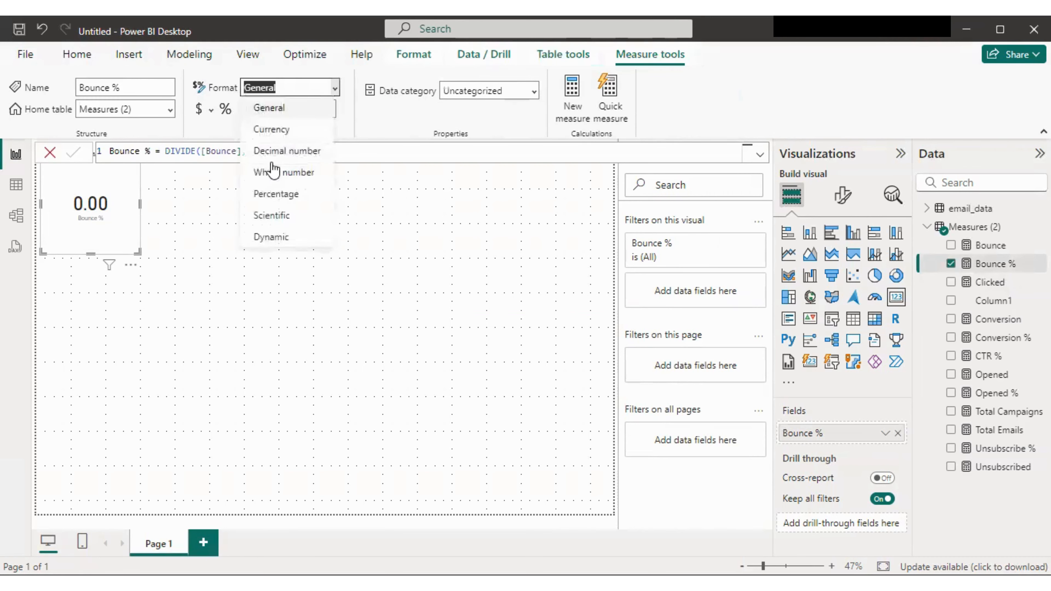
left_click(271, 193)
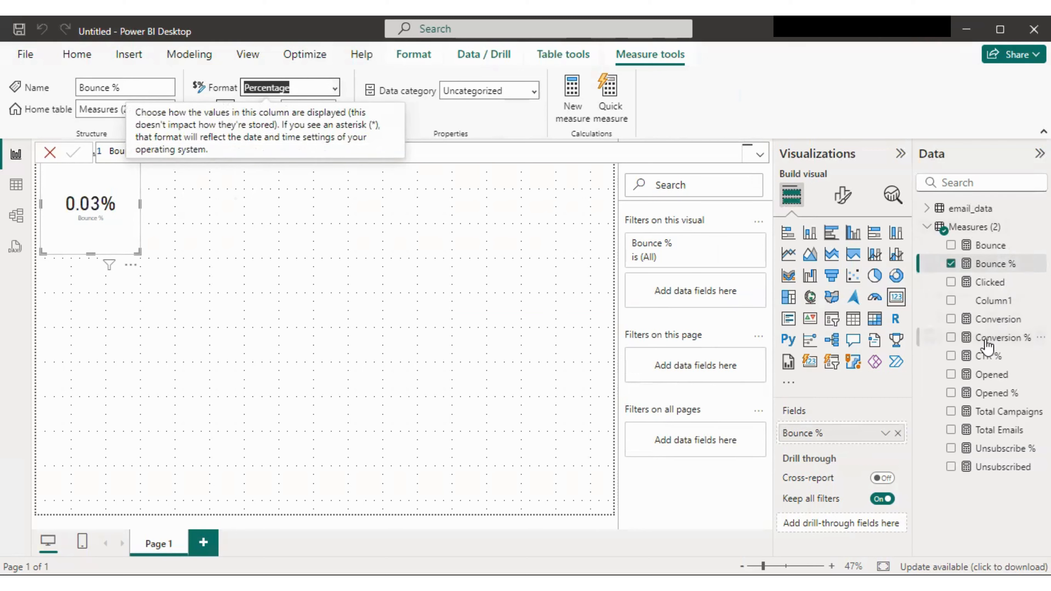
Step: Replace the card's field with Conversion % and set that measure's format to Percentage
left_click_drag(988, 343, 899, 444)
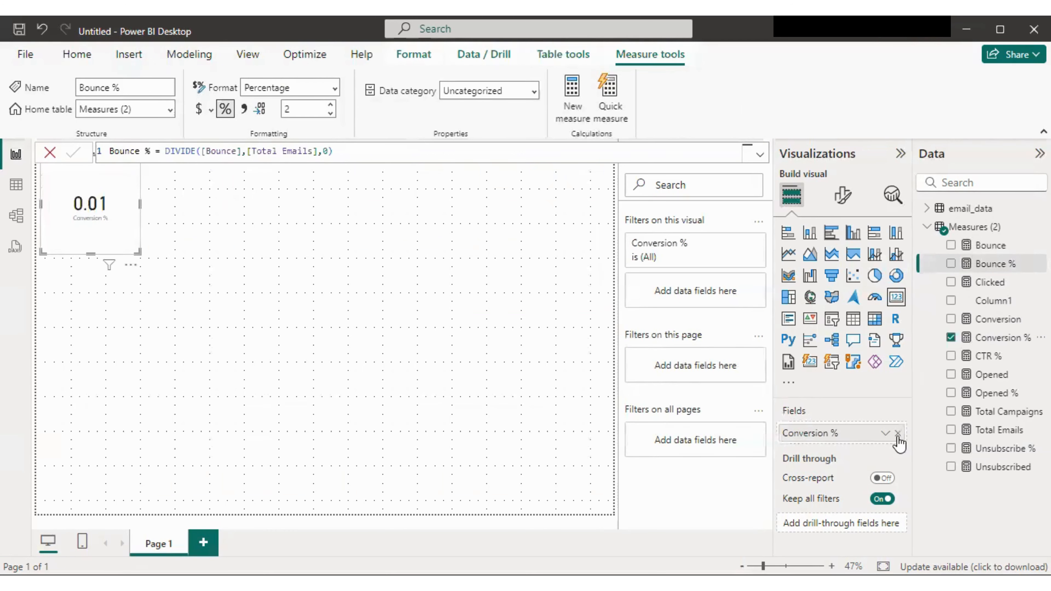
left_click(336, 89)
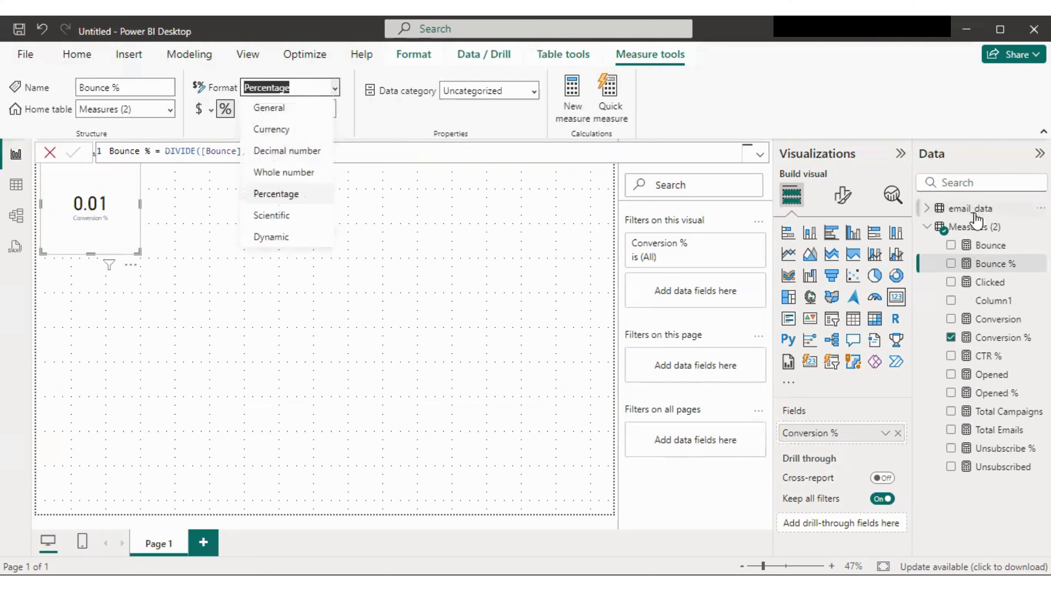
left_click(1002, 338)
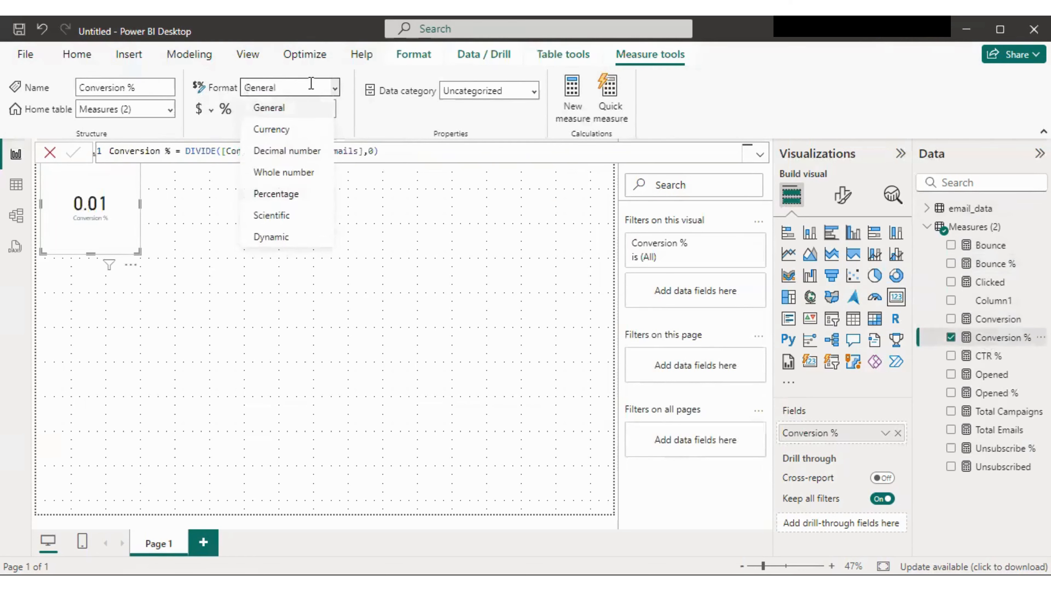
left_click(335, 89)
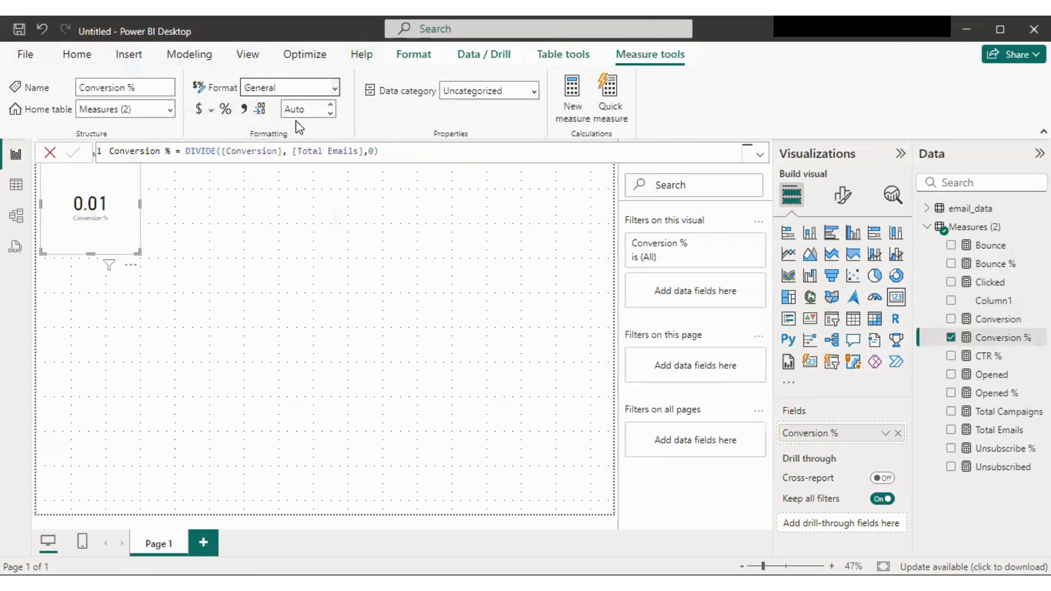
left_click(335, 89)
left_click(279, 187)
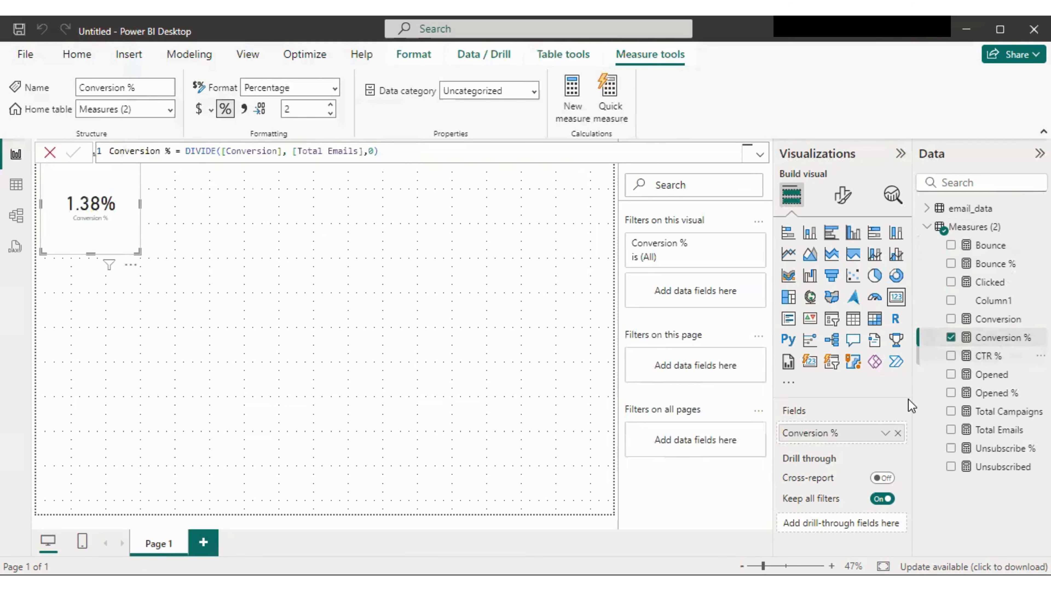
Step: Show CTR % in the card, set the Opened % measure's format to Percentage and swap it into the card
left_click_drag(908, 399, 865, 433)
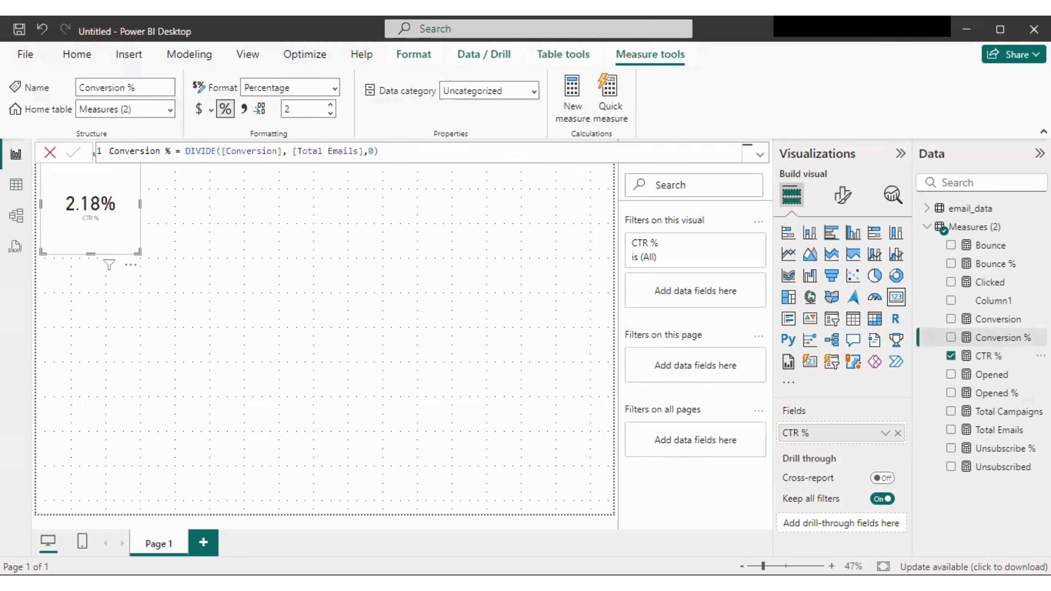
left_click(1005, 398)
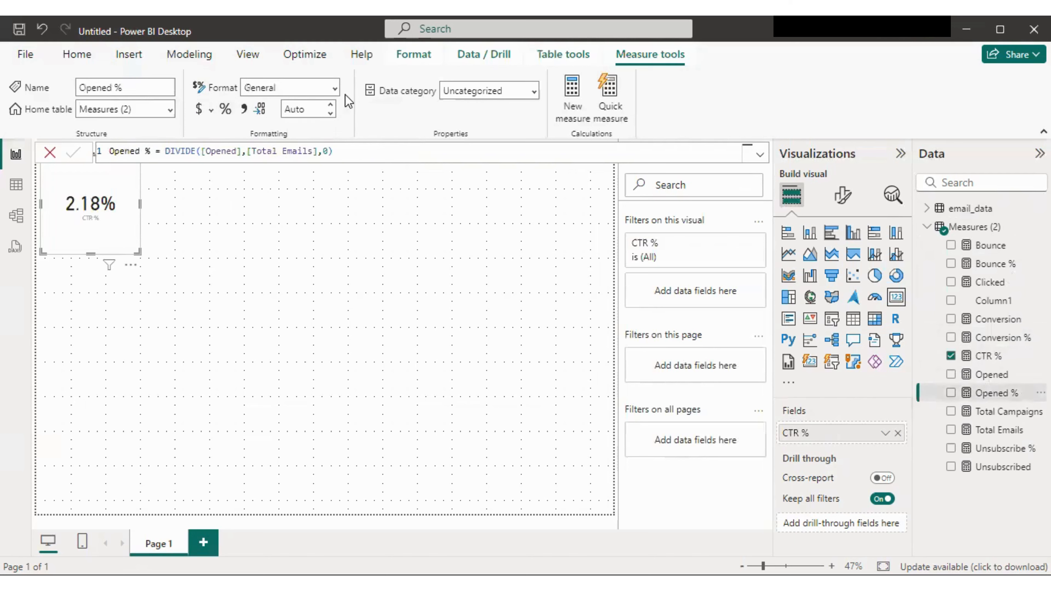
left_click(334, 87)
left_click(283, 193)
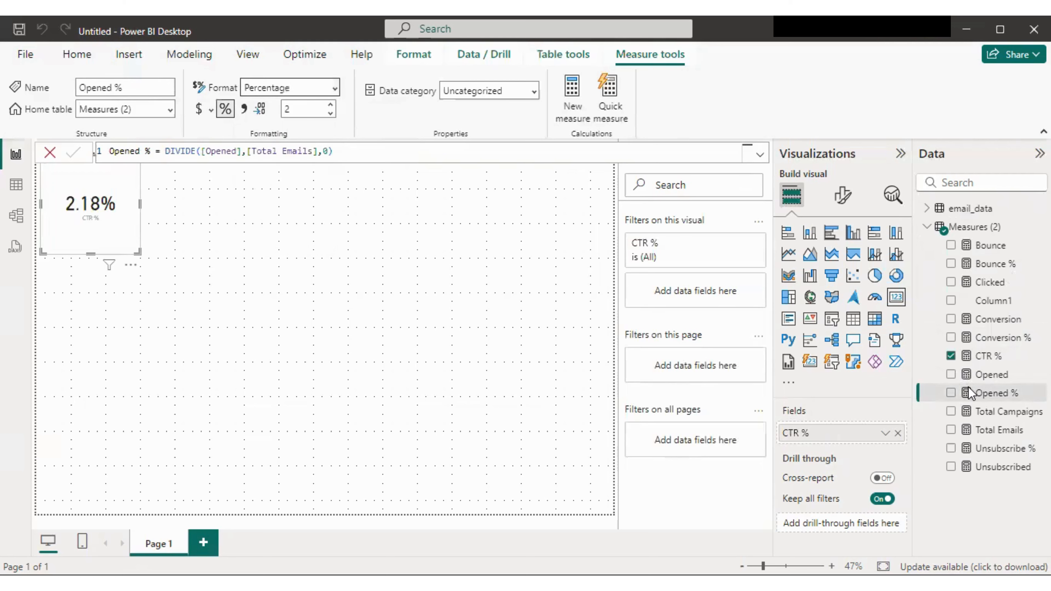
left_click_drag(990, 393, 854, 432)
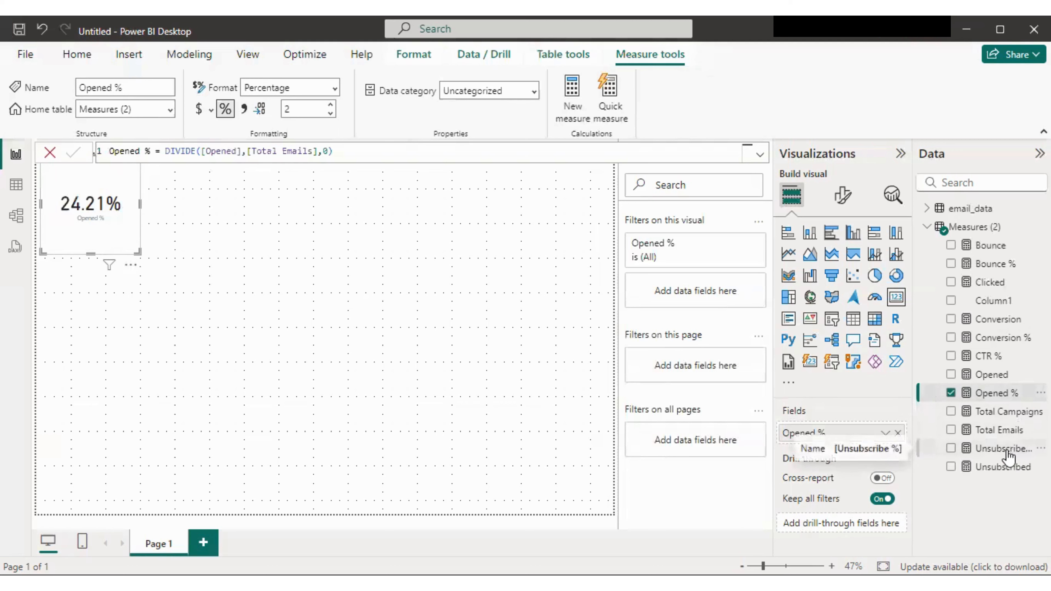
Step: Replace the card's field with Unsubscribe % and set that measure's format to Percentage
left_click_drag(1011, 452, 874, 440)
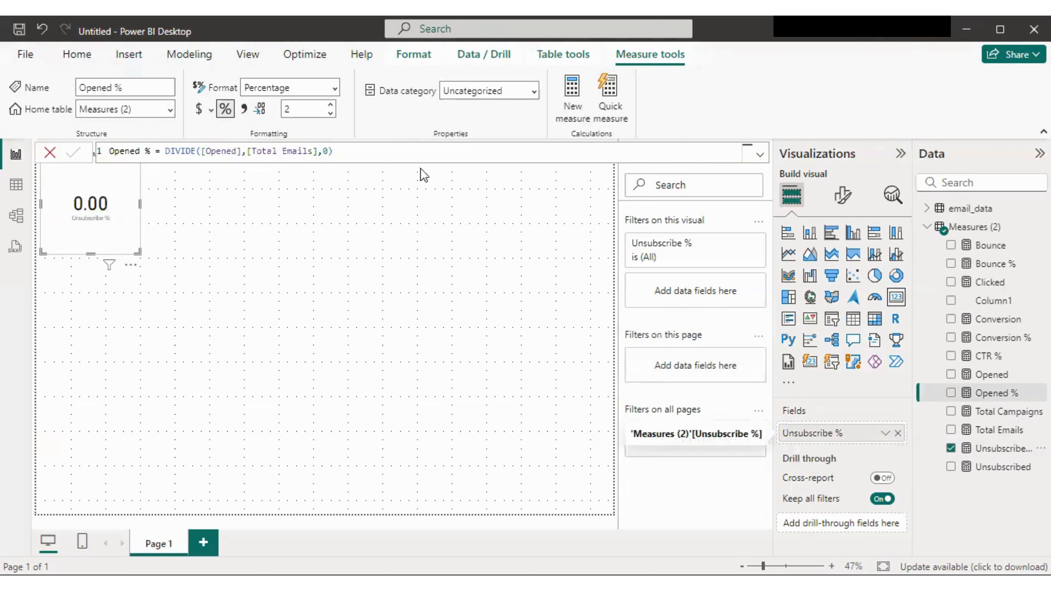
left_click(1010, 451)
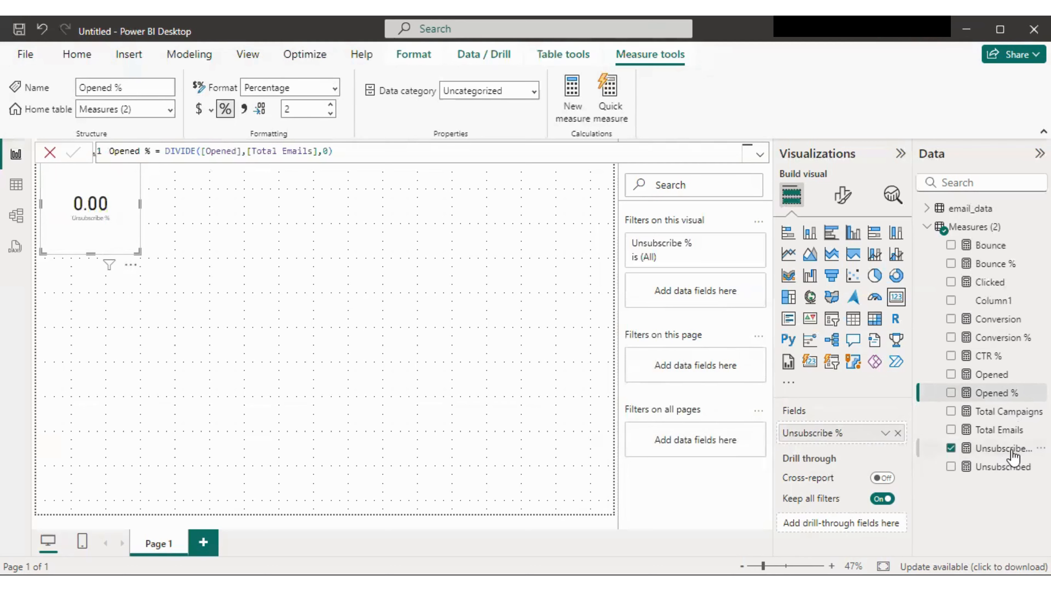
left_click(334, 88)
left_click(276, 195)
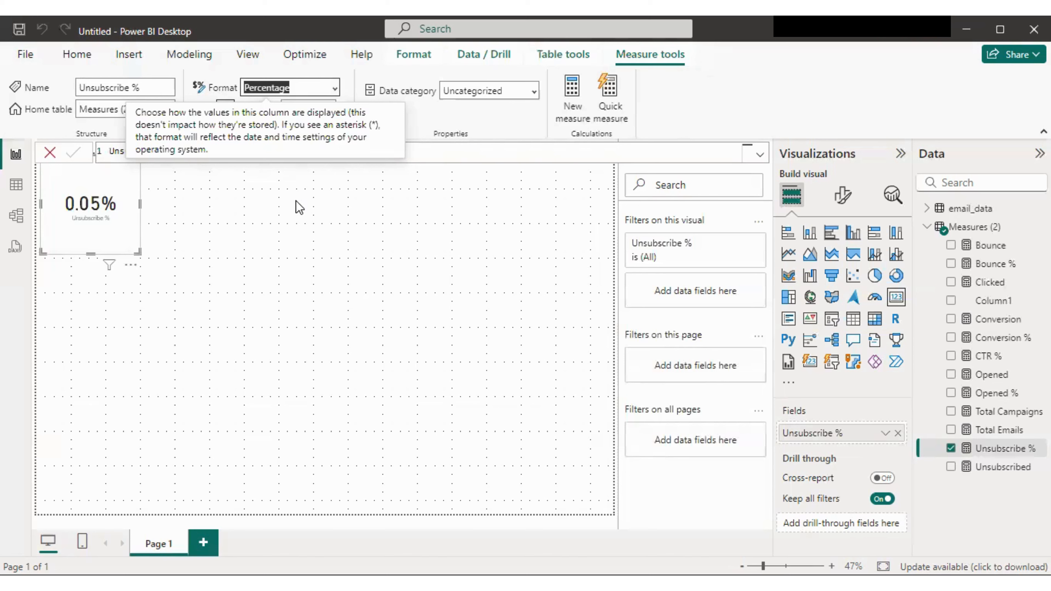
Step: Delete the Unsubscribe % card from the report page
left_click(538, 286)
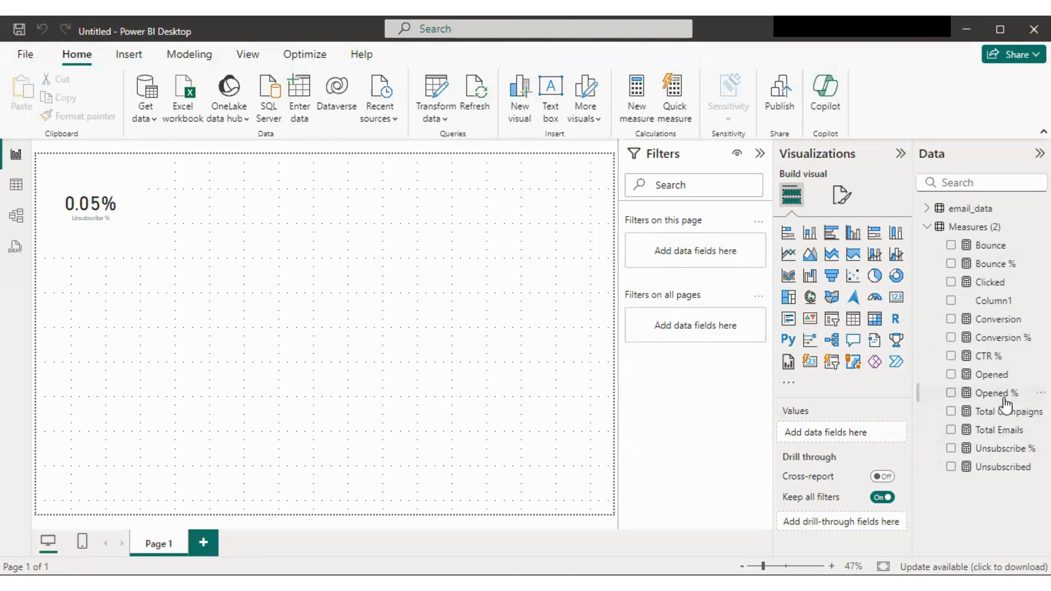
left_click(94, 215)
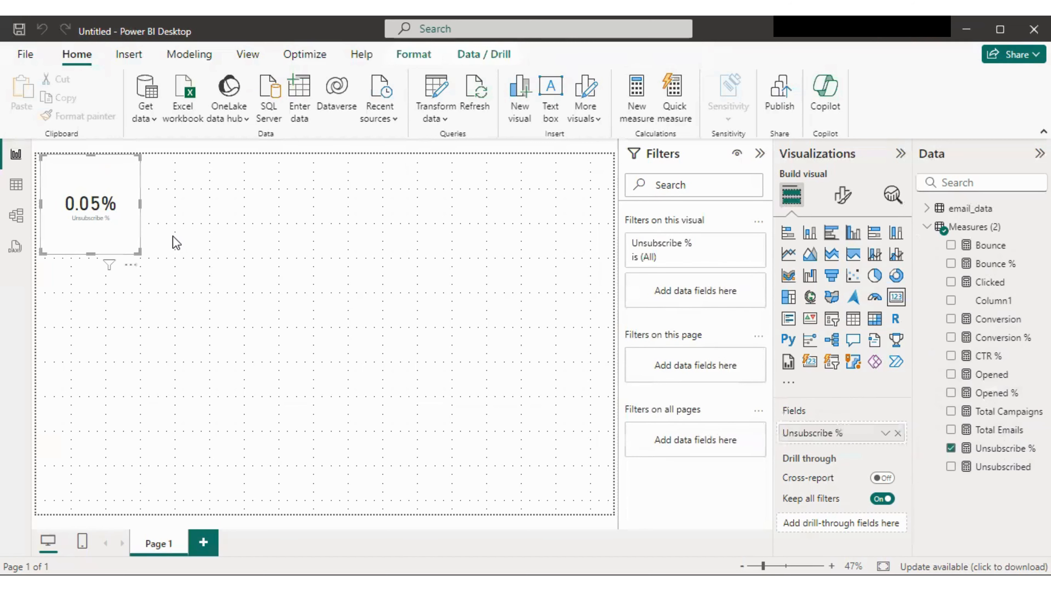
key("Delete")
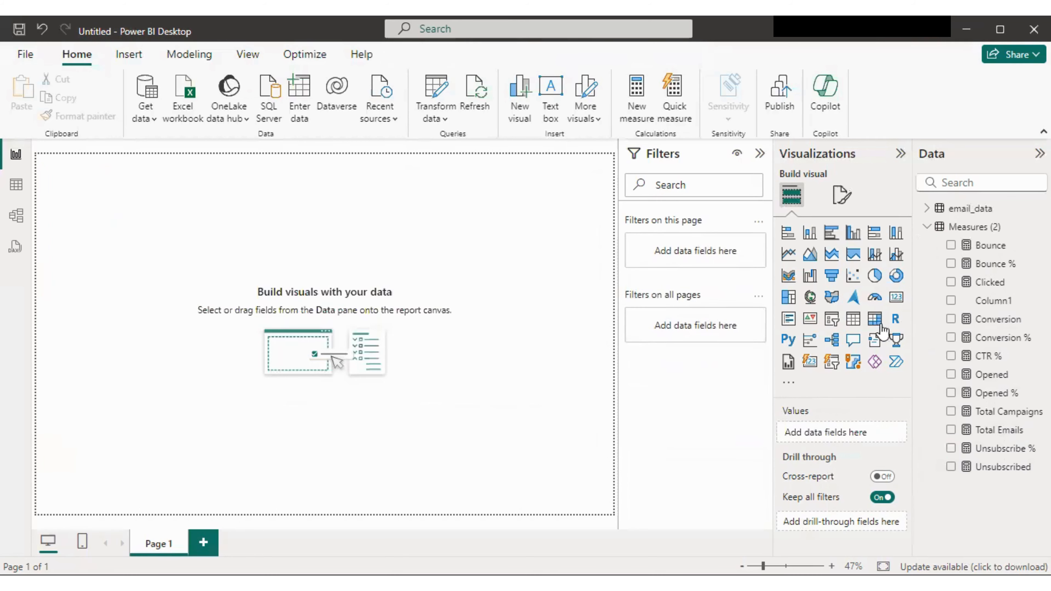
Step: Add a card visual showing Total Campaigns and shrink it to a small tile in the page's upper-left corner
left_click(897, 300)
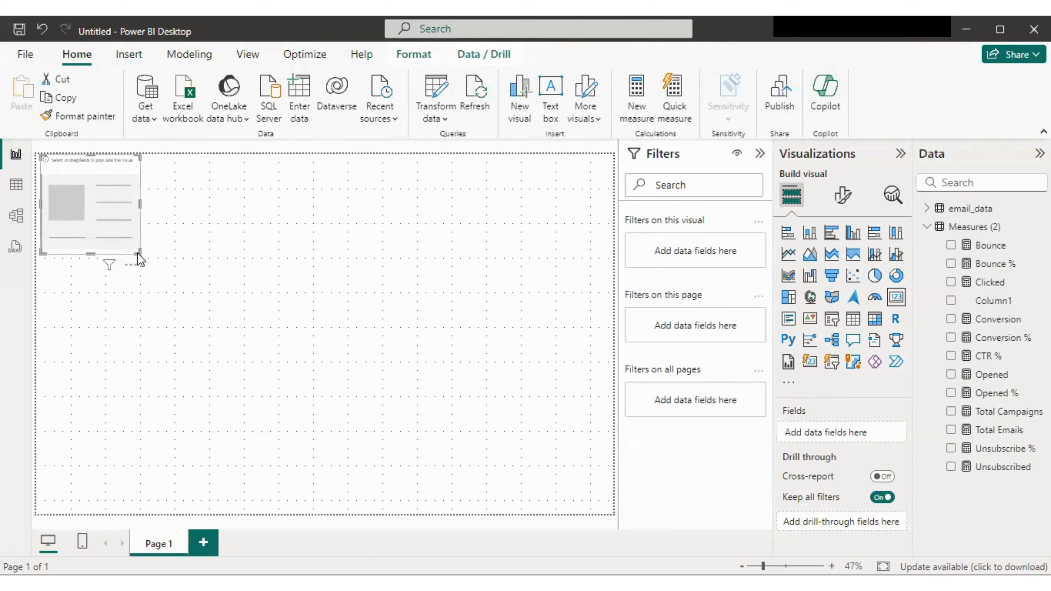
left_click_drag(90, 253, 91, 215)
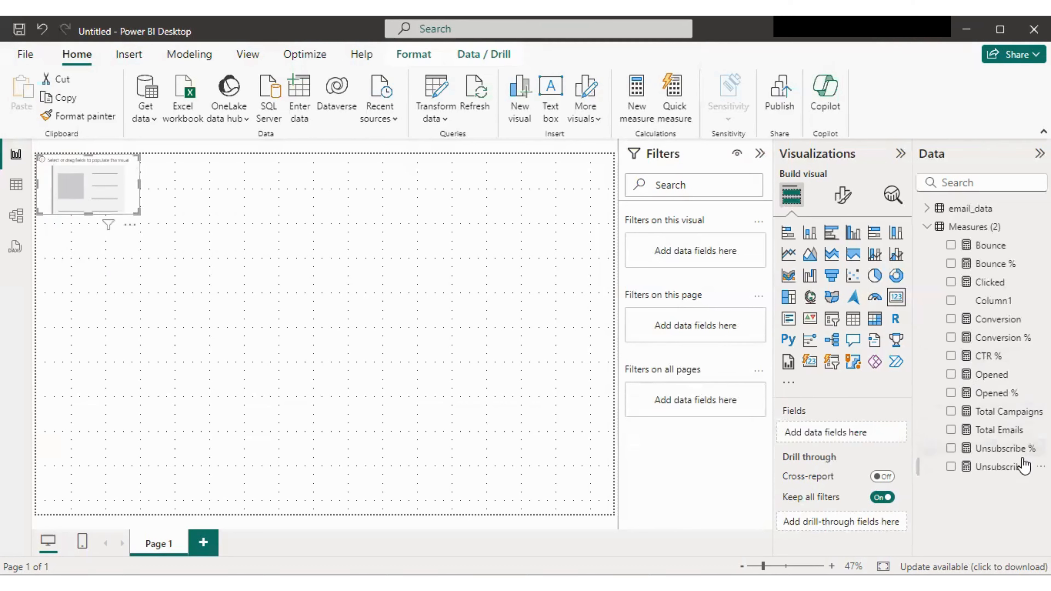
left_click_drag(995, 414, 858, 433)
mouse_move(76, 172)
left_mouse_down()
mouse_move(80, 198)
mouse_move(82, 174)
left_mouse_up()
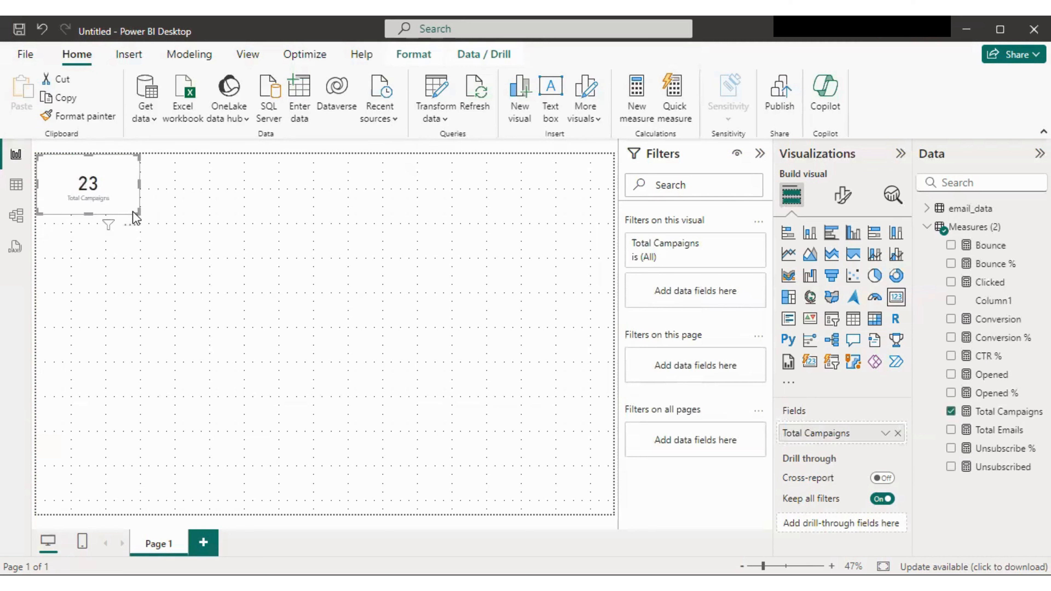
left_click_drag(138, 211, 131, 196)
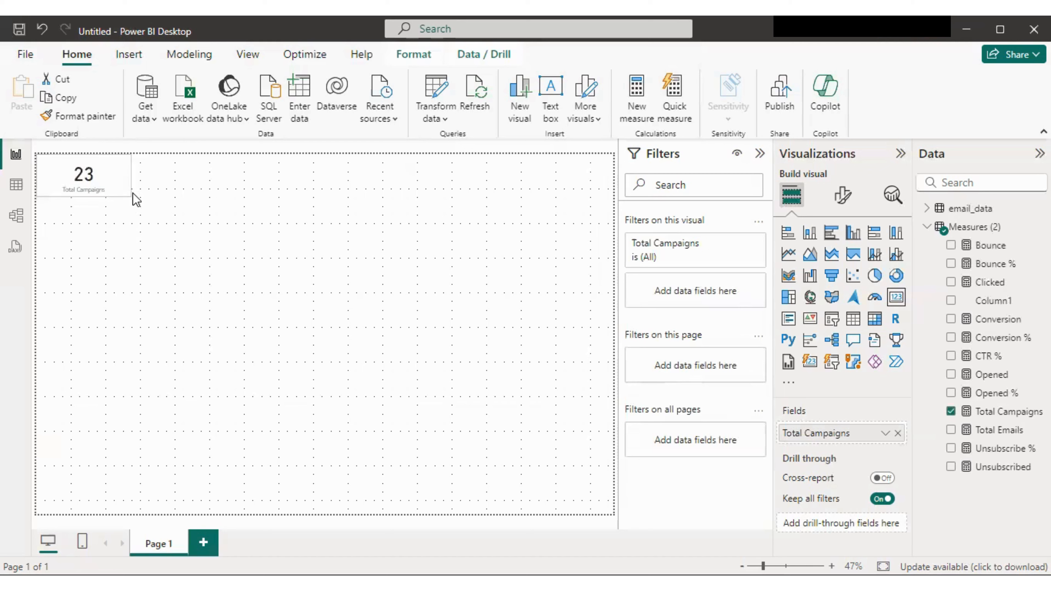
left_click(163, 268)
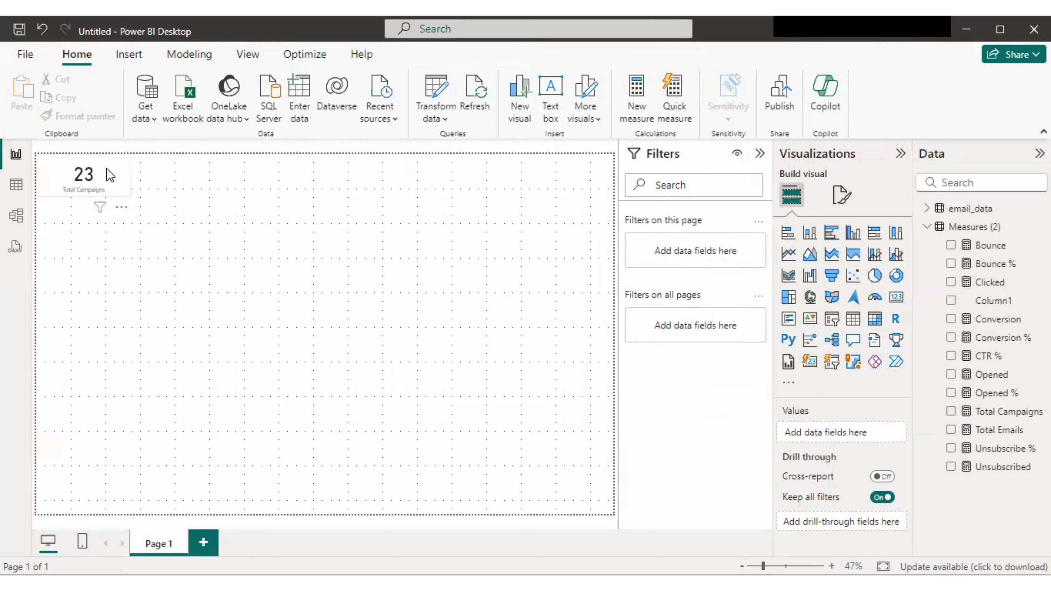
Step: Duplicate the Total Campaigns card, place the copy directly to its right and replace the copy's field with Bounce %
left_click(110, 175)
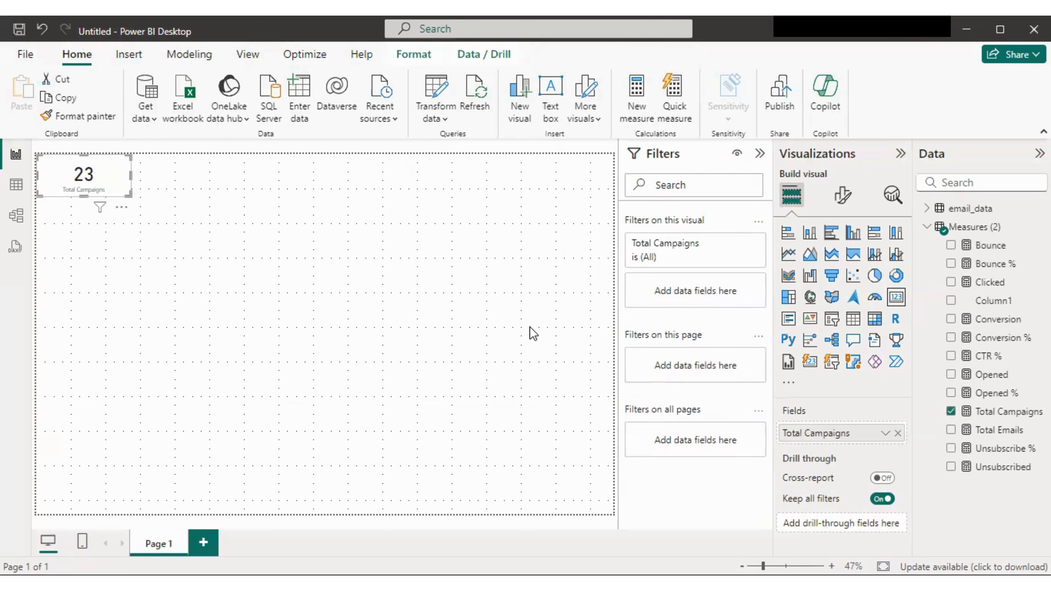
key("ctrl+c")
key("ctrl+v")
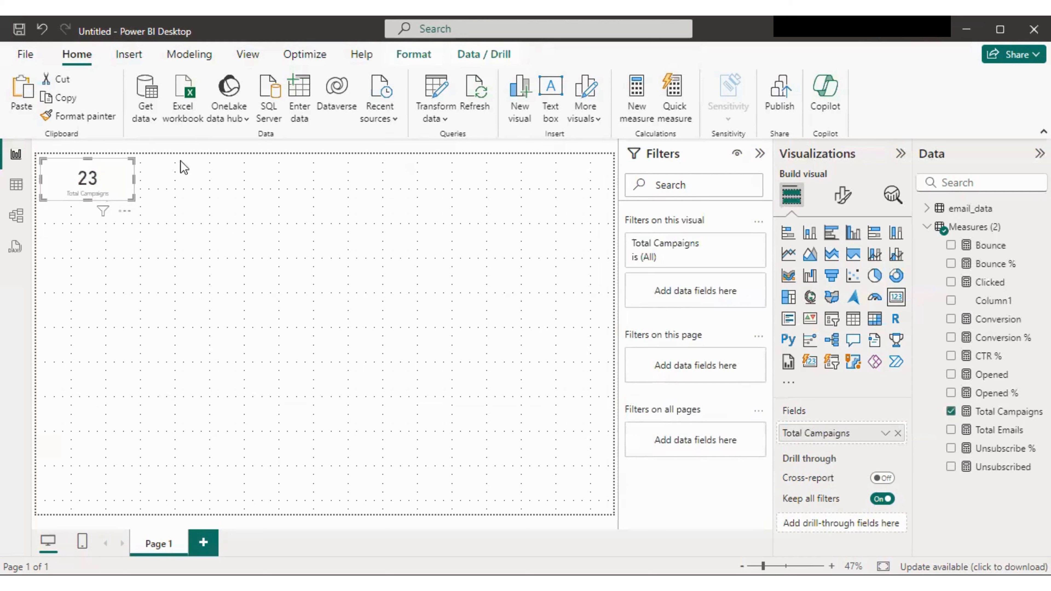
left_click_drag(106, 180, 195, 177)
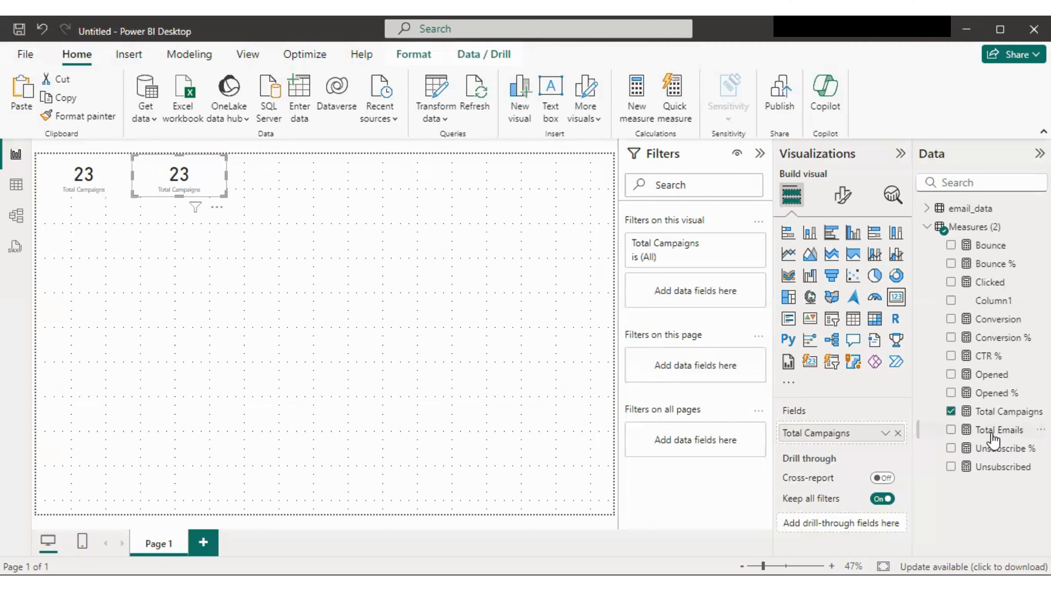
left_click(897, 433)
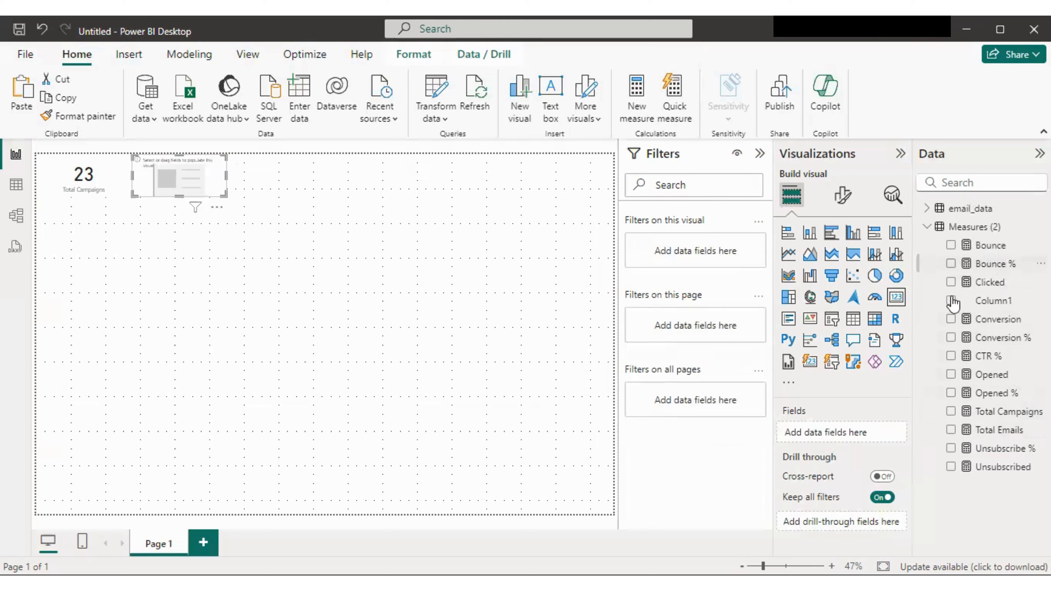
left_click_drag(865, 436, 865, 435)
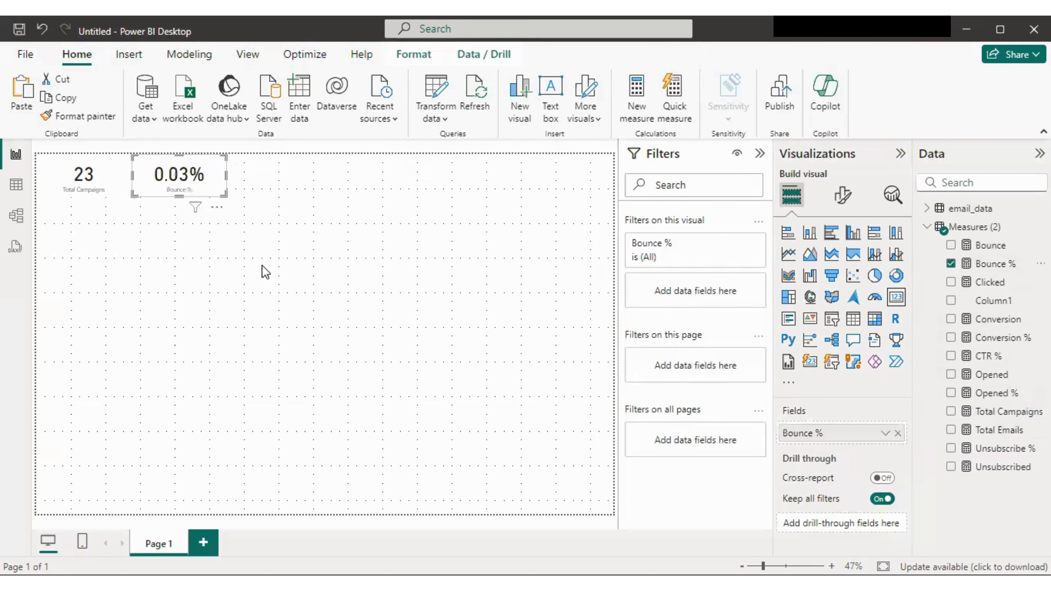
left_click(265, 265)
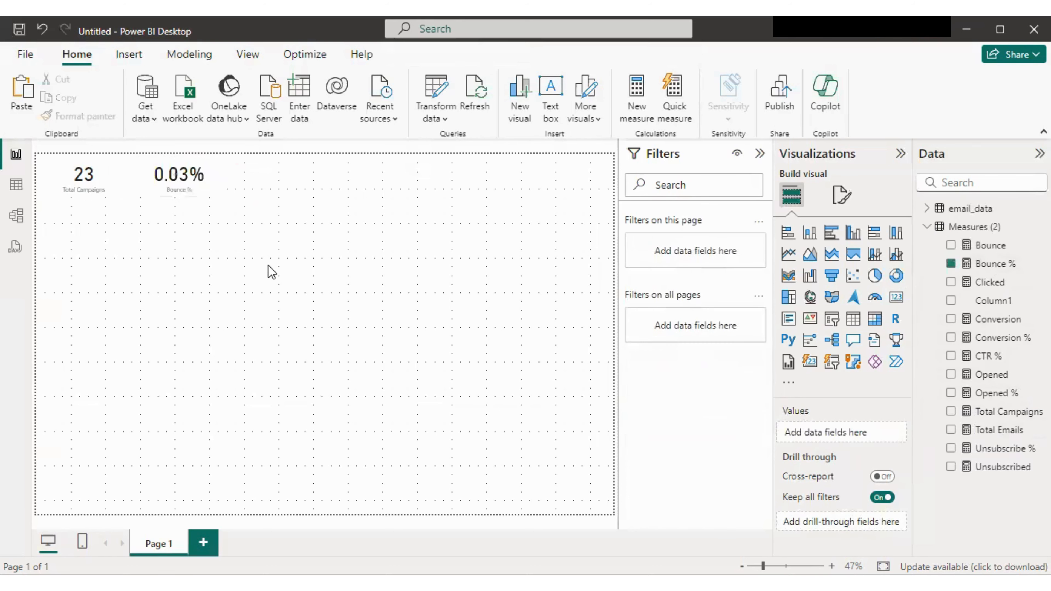
Step: Duplicate the Bounce % card and place the copy directly to its right in the same row
left_click(201, 186)
key("ctrl+c")
key("ctrl+v")
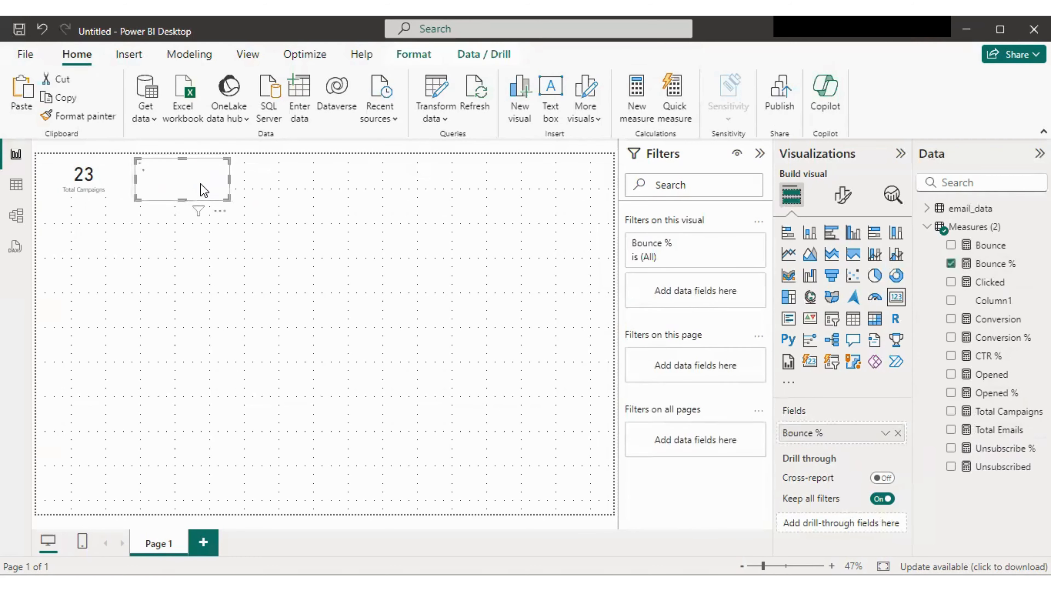
left_click_drag(200, 183, 298, 188)
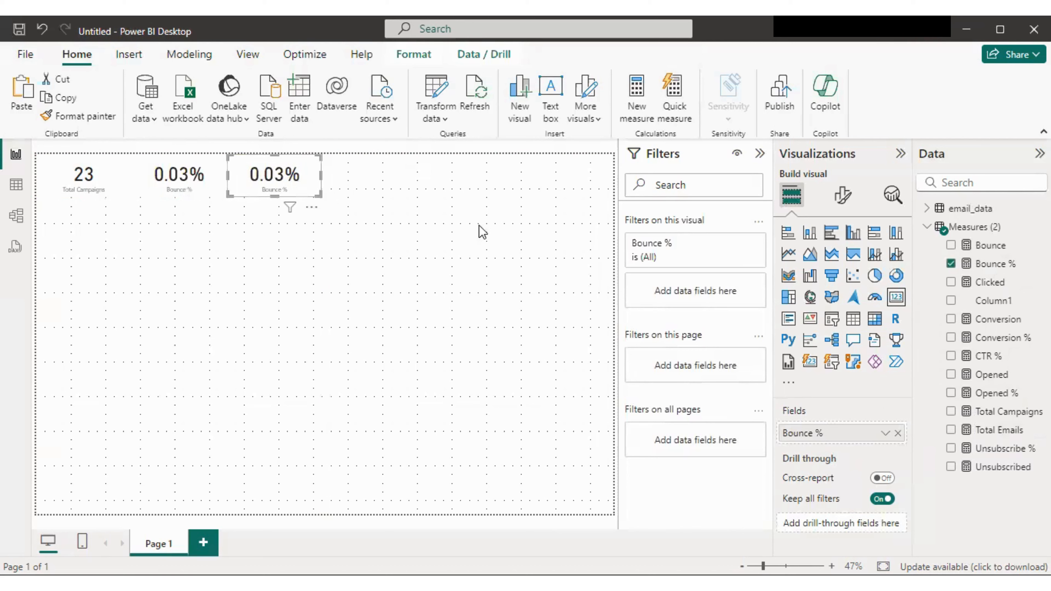
Step: Replace the third card's field with Conversion %, and add a copy directly to its right showing CTR % instead
left_click(897, 433)
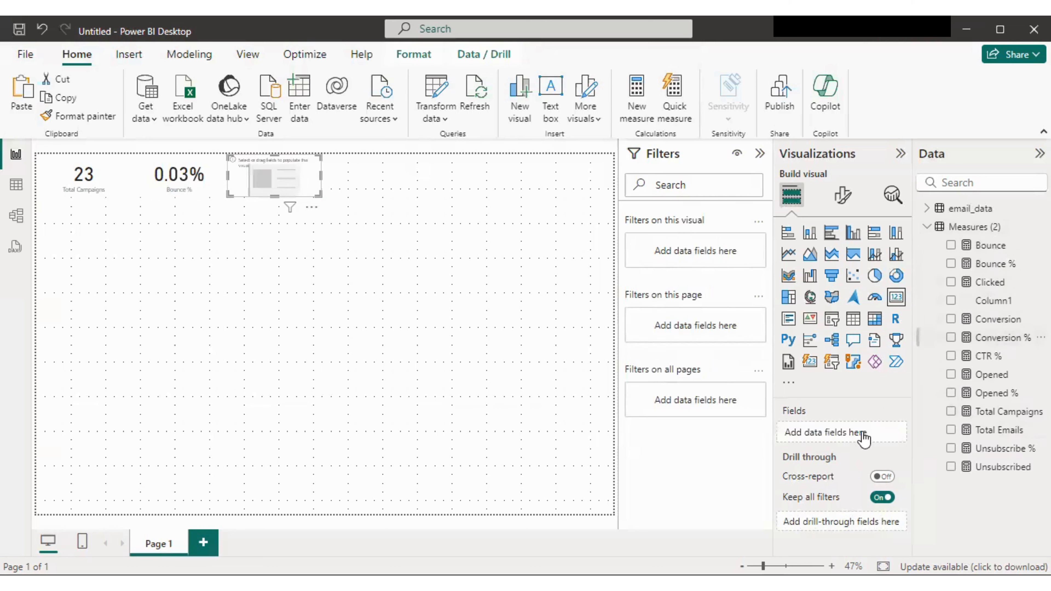
left_click_drag(864, 438, 864, 435)
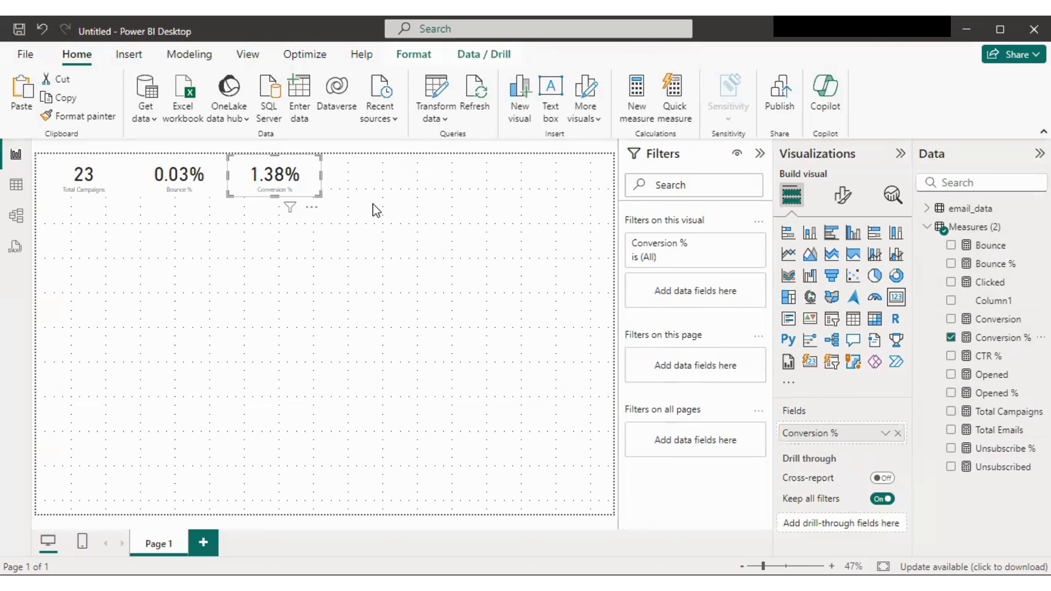
key("ctrl+c")
key("ctrl+v")
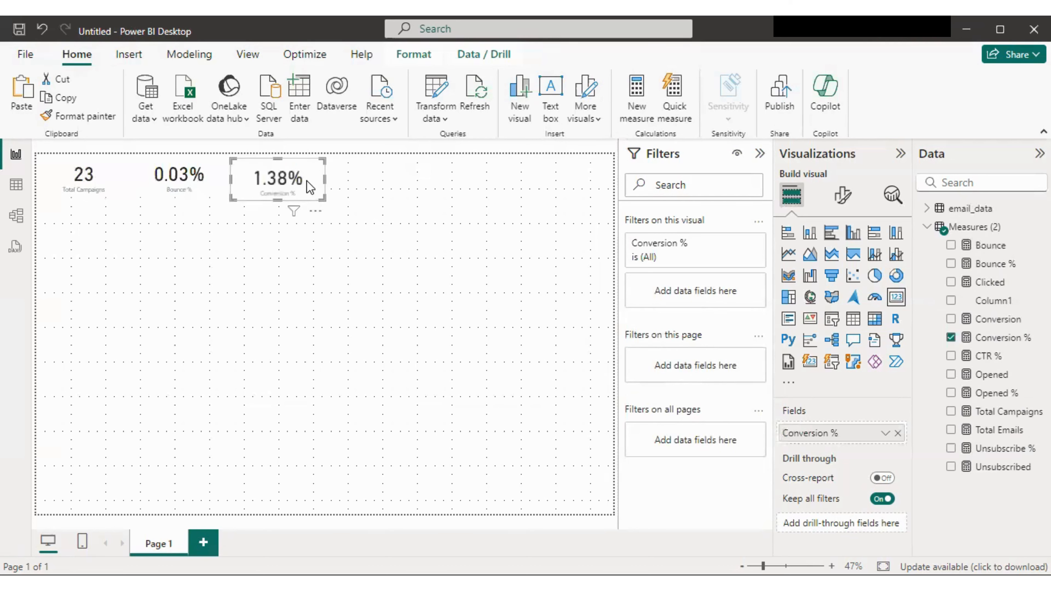
left_click_drag(306, 181, 405, 185)
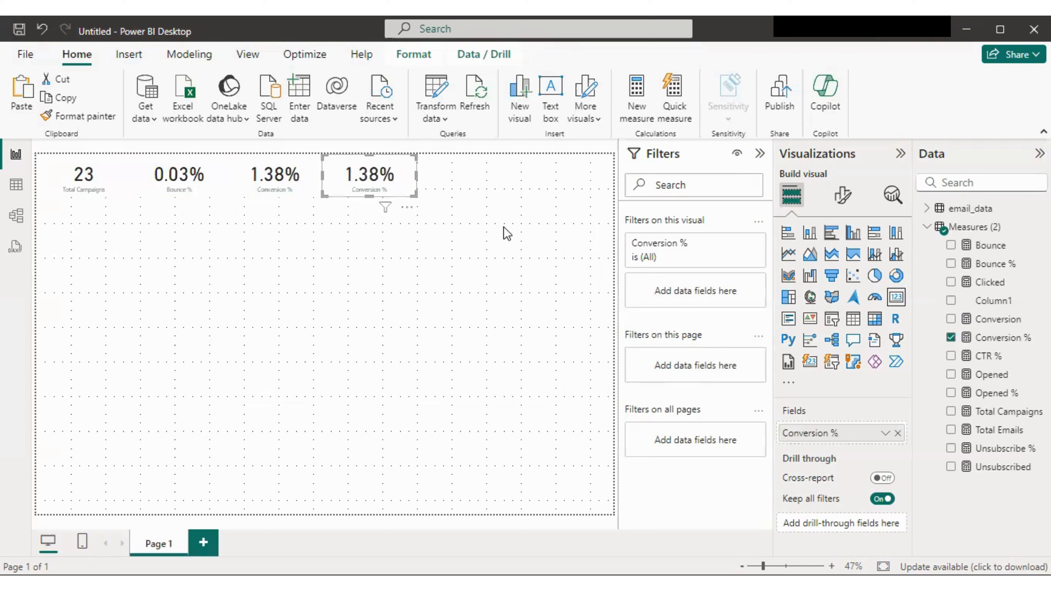
left_click(898, 434)
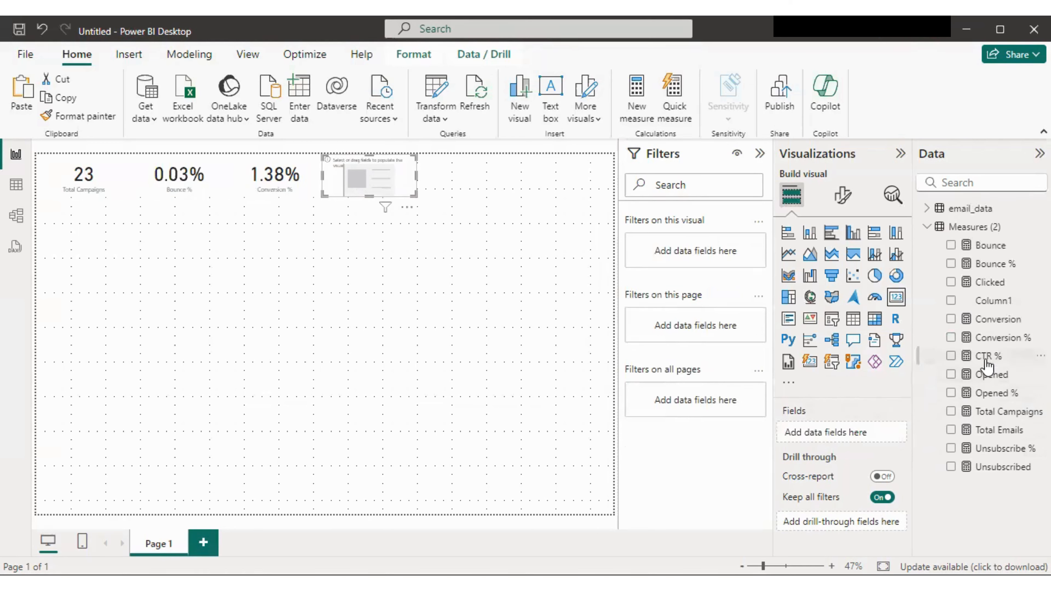
left_click_drag(934, 372, 853, 433)
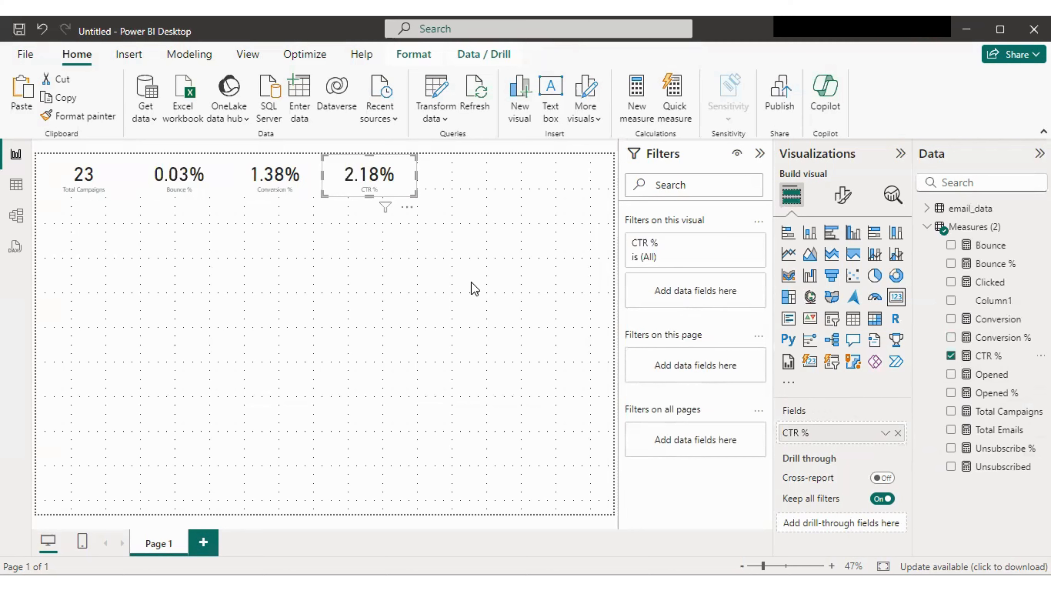
Step: Duplicate the CTR % card, place the copy to its right in the row and replace the copy's field with Opened %
key("ctrl+c")
key("ctrl+v")
left_click_drag(390, 175, 496, 174)
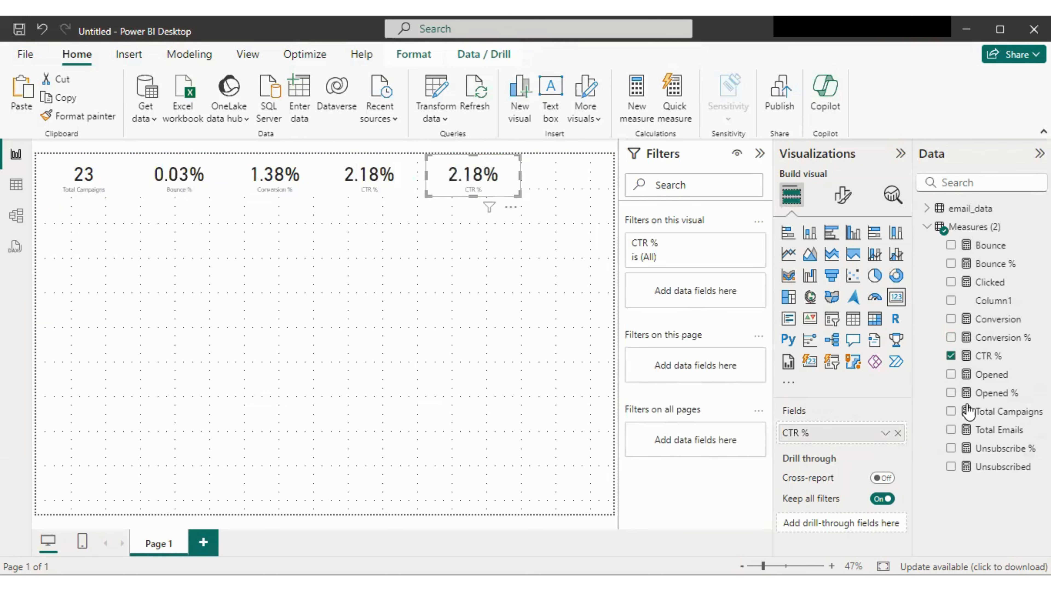
left_click(898, 432)
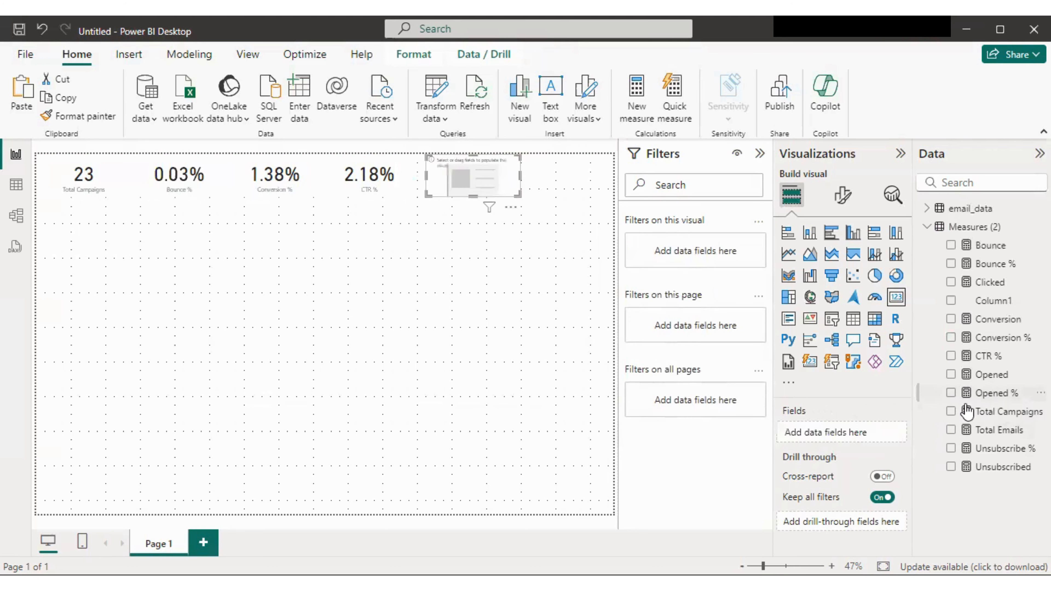
left_click_drag(970, 395, 824, 433)
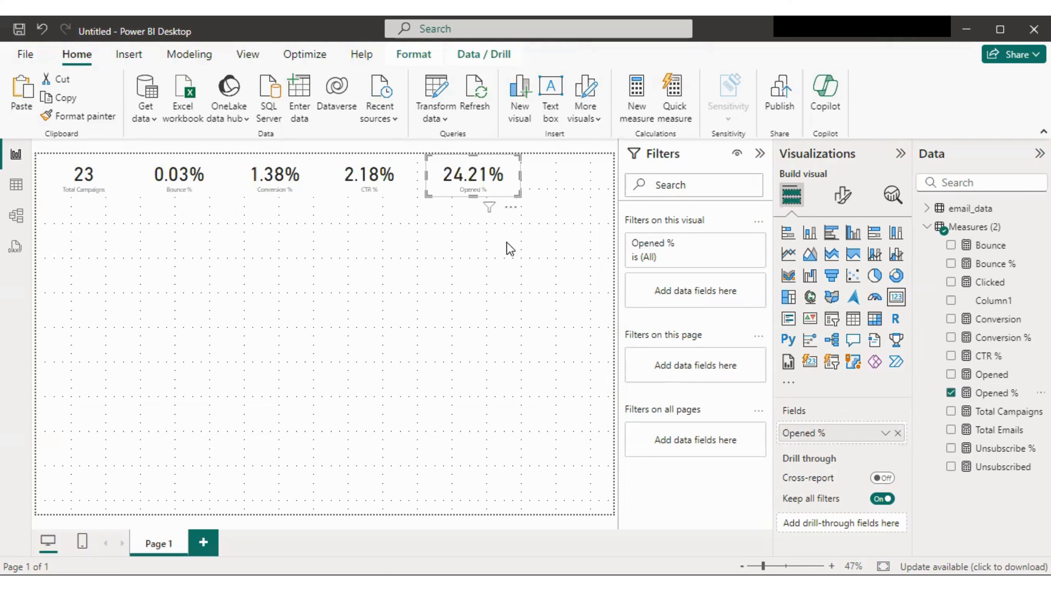
Step: Duplicate the Opened % card, place the copy at the right end of the row and replace its field with Unsubscribe %
key("ctrl+c")
key("ctrl+v")
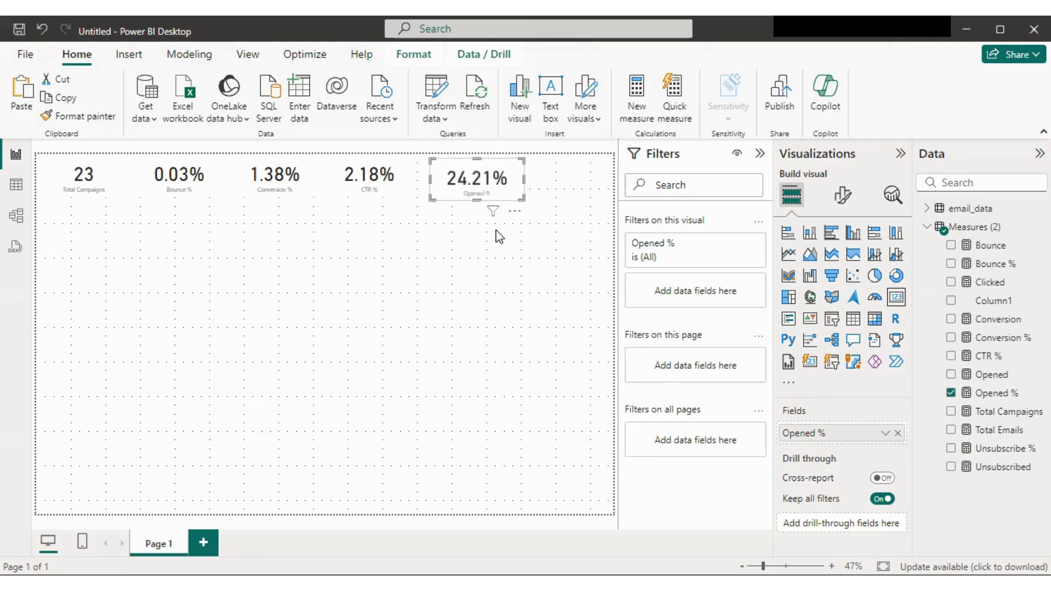
mouse_move(493, 212)
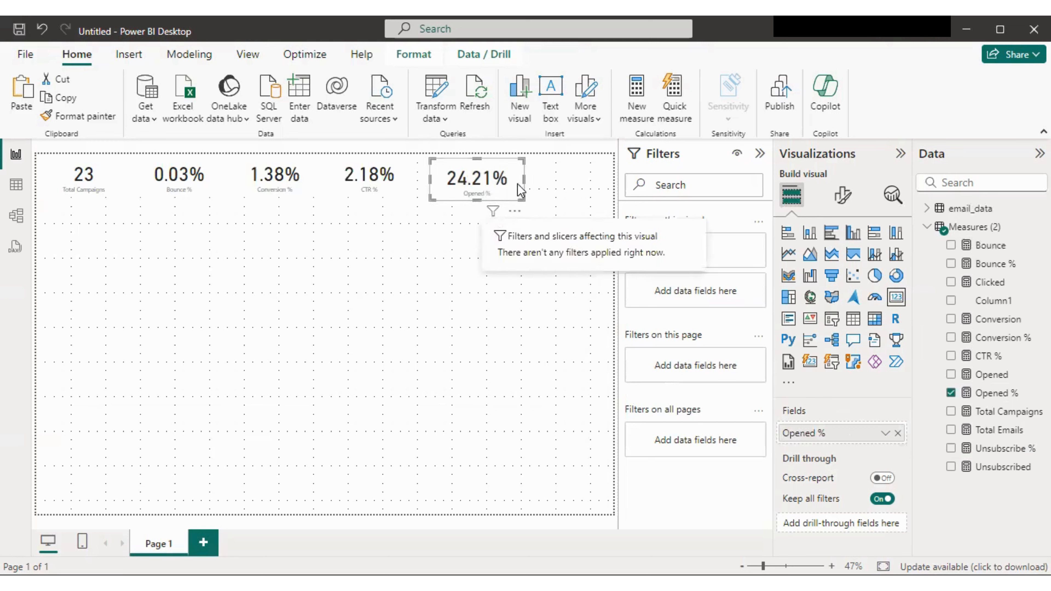
left_click_drag(517, 184, 578, 182)
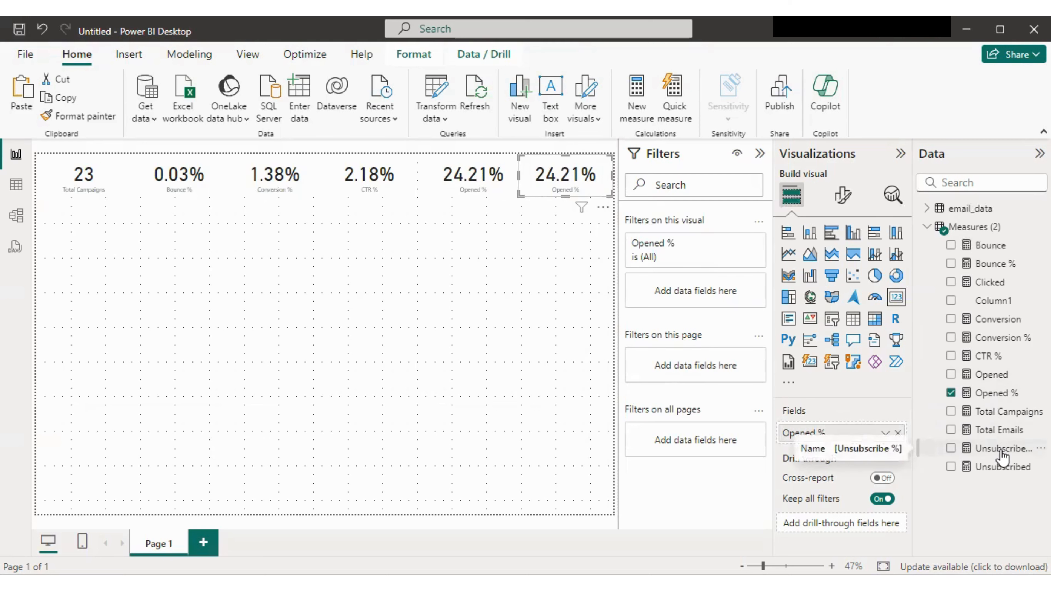
left_click_drag(1001, 455, 857, 441)
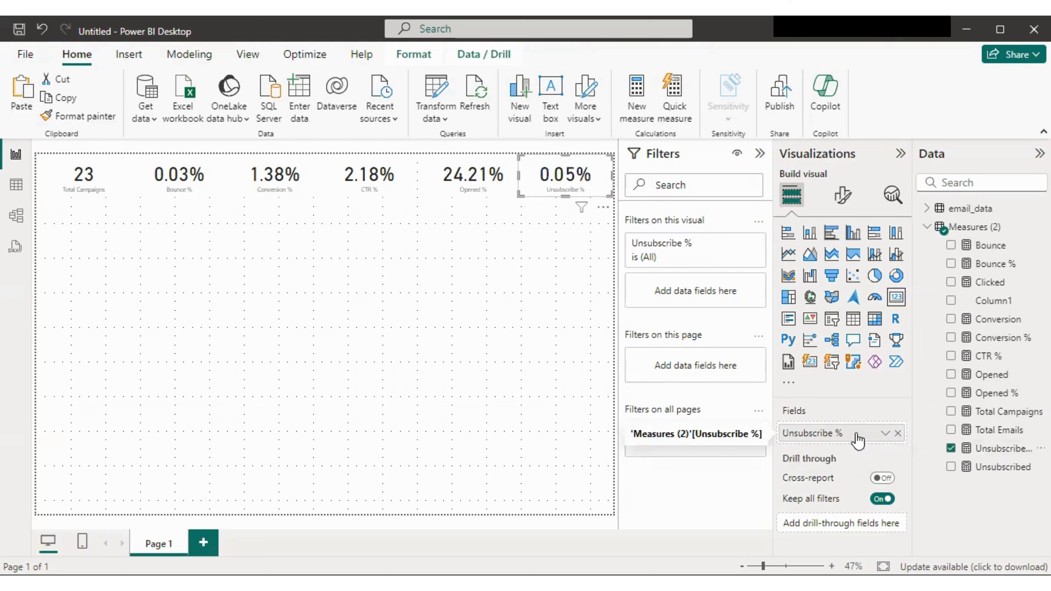
left_click(299, 212)
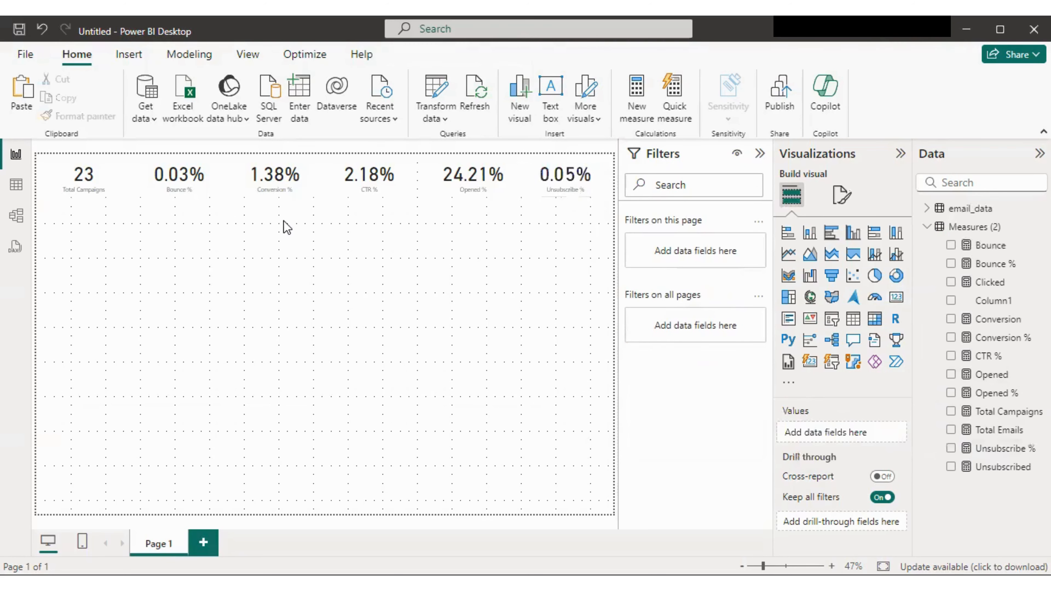
Step: Set the width of the Total Campaigns card to 240 in its size properties
left_click_drag(82, 236, 579, 163)
left_click(98, 182)
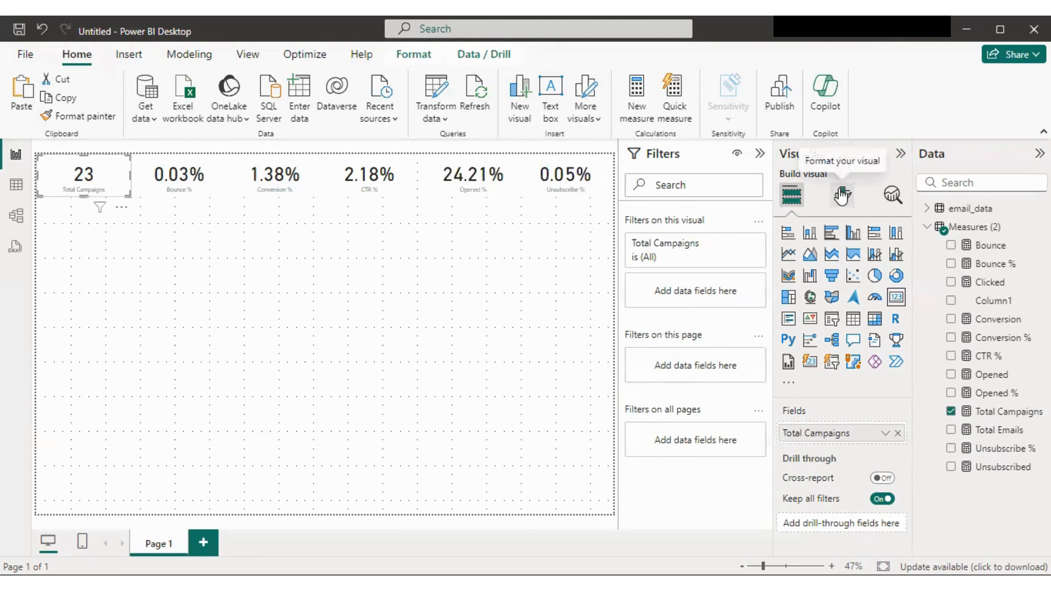
left_click(842, 199)
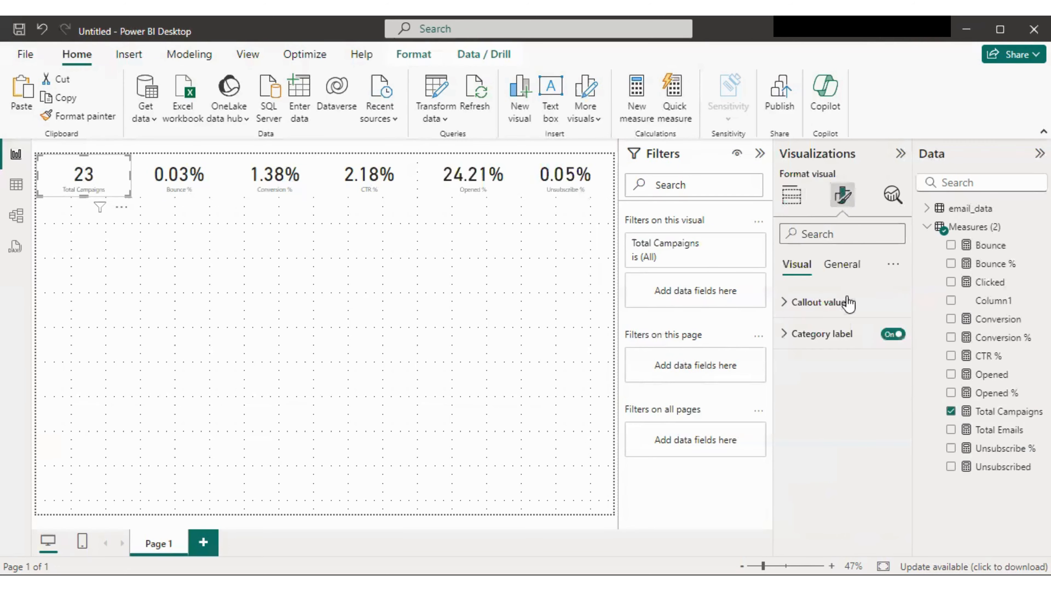
left_click(840, 265)
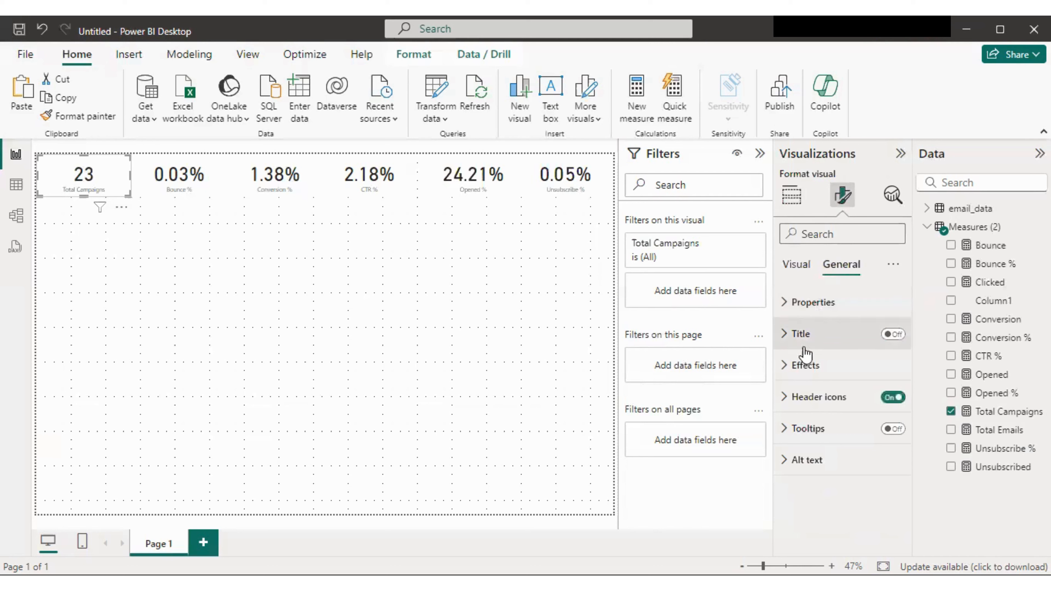
left_click(814, 308)
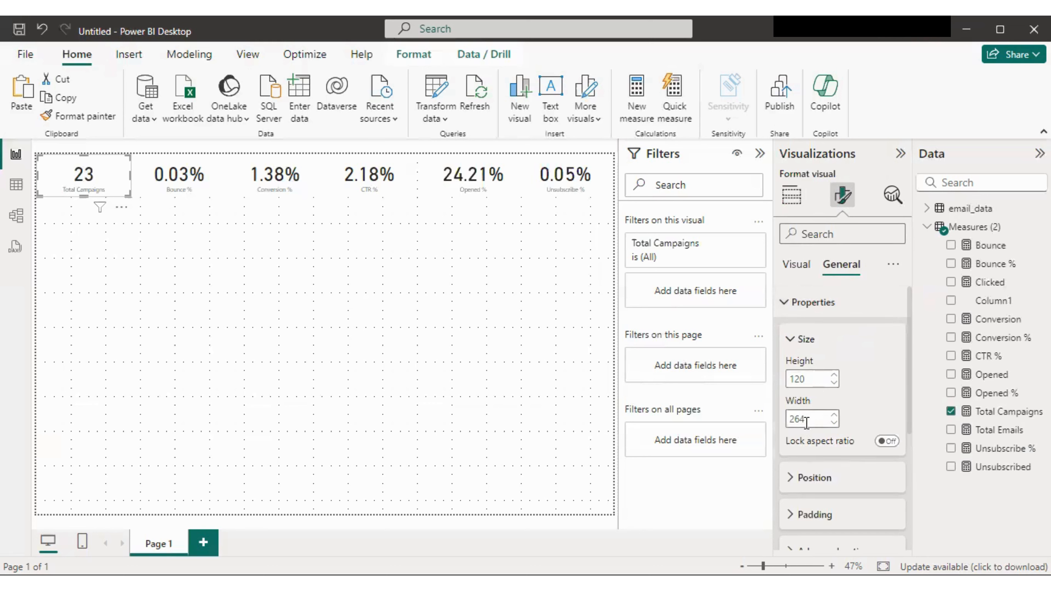
double_click(798, 420)
type("24")
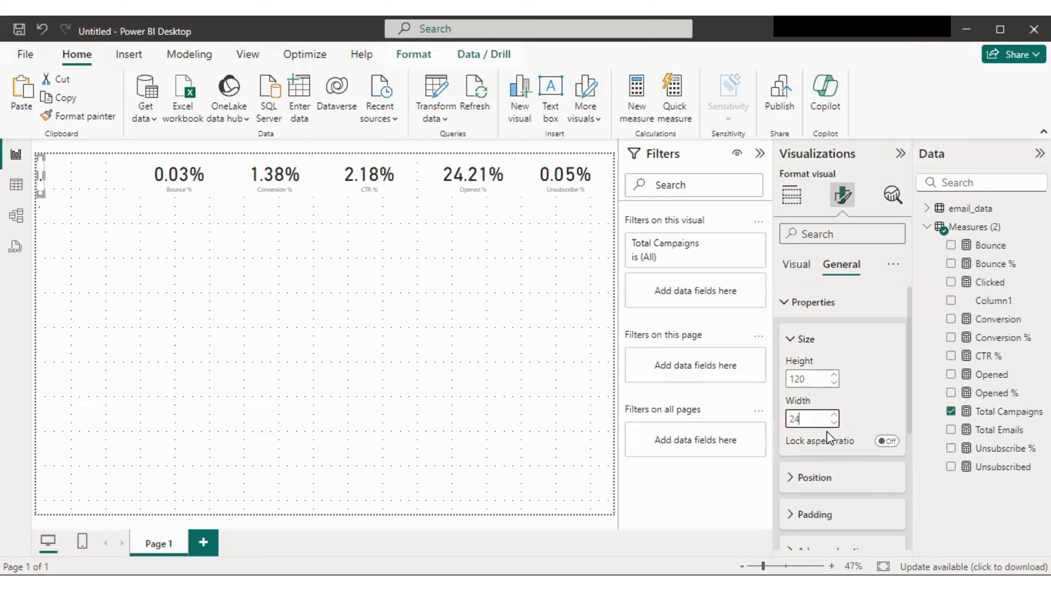
type("0")
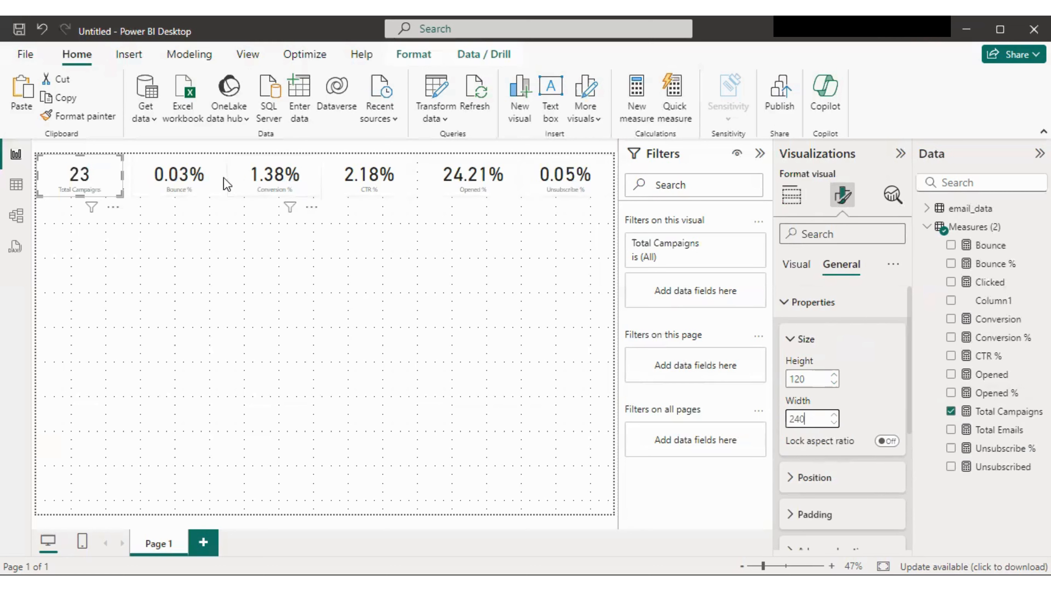
Step: Set the width of the Bounce % and Conversion % cards to 240 each
left_click(193, 178)
double_click(800, 419)
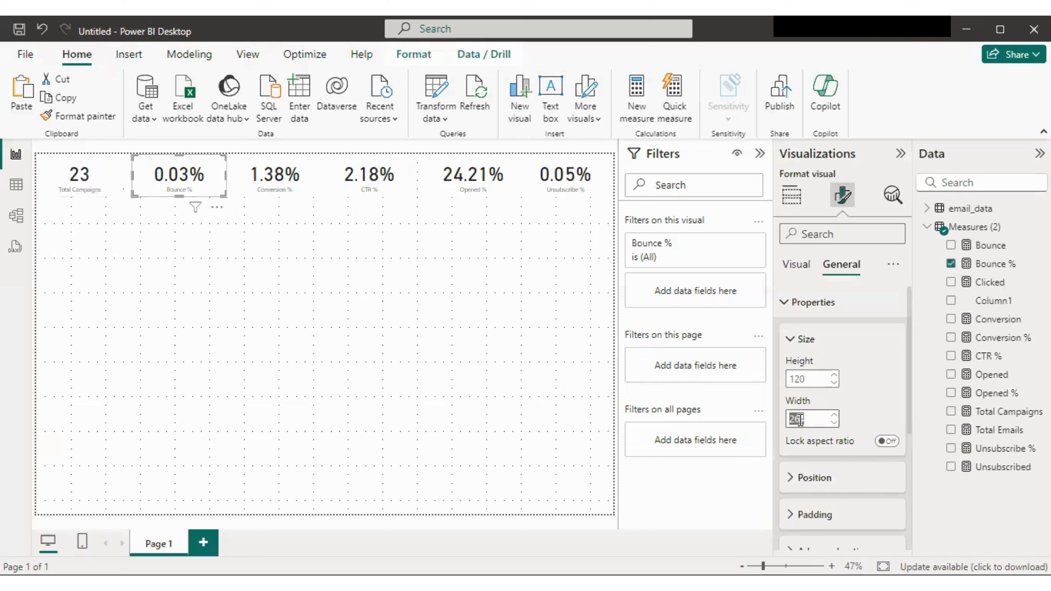
type("240")
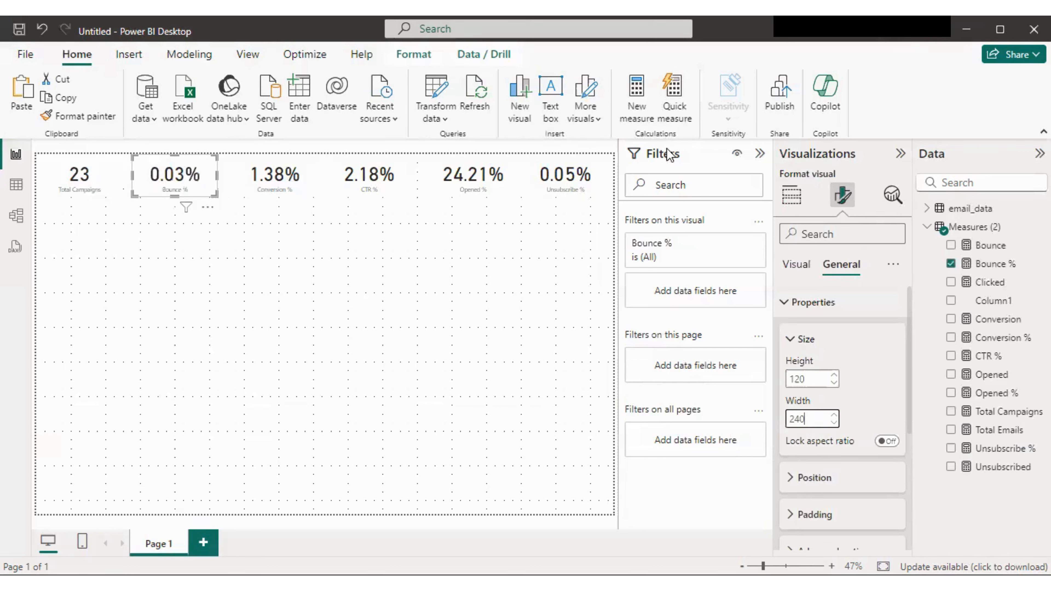
left_click(265, 172)
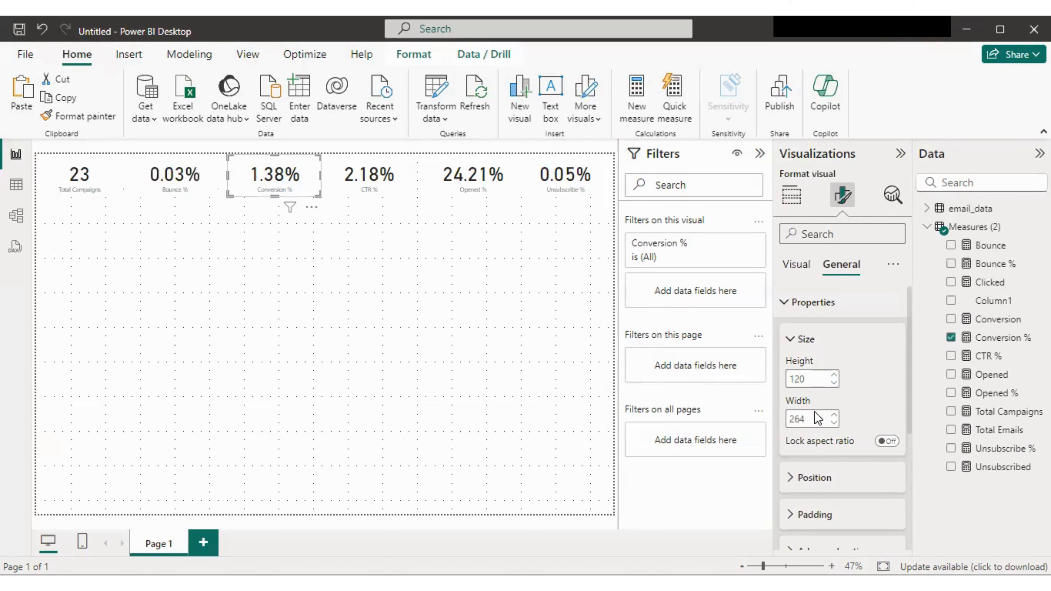
left_click(797, 419)
type("240")
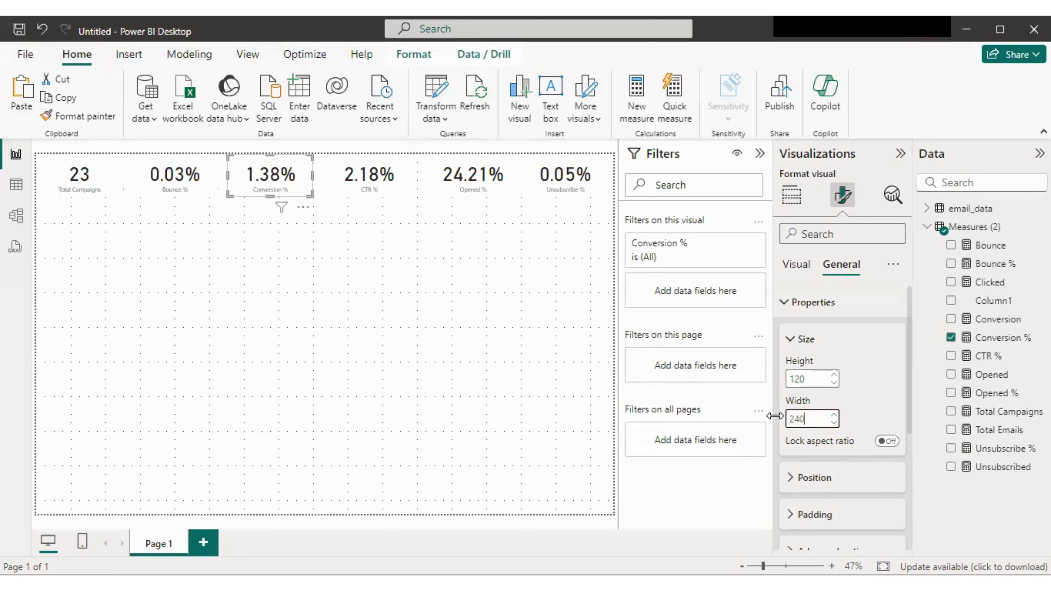
Step: Set the width of the CTR % and Opened % cards to 240 each
left_click(358, 178)
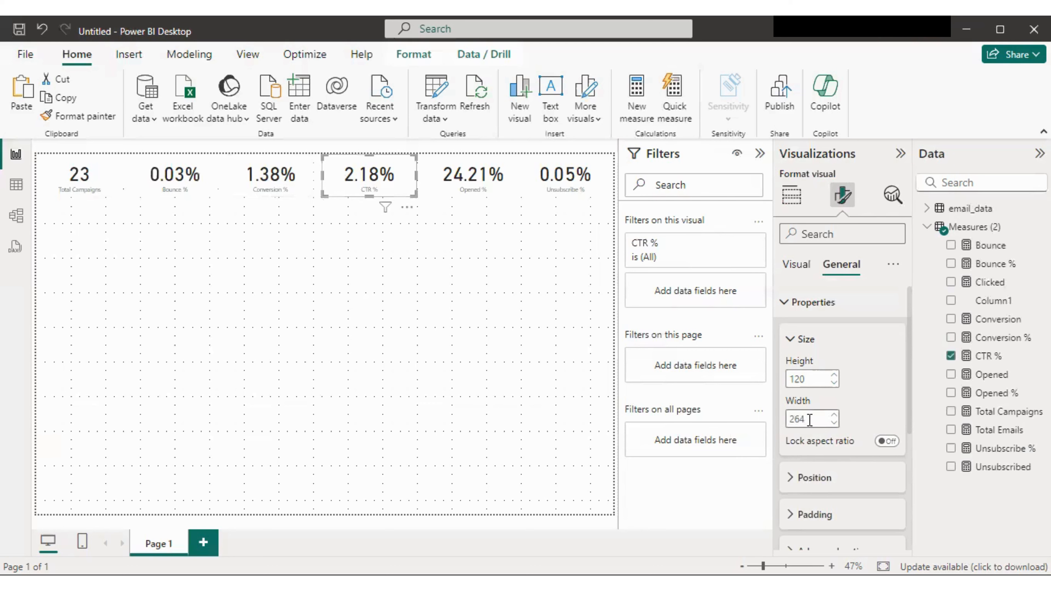
left_click_drag(810, 419, 783, 417)
type("240")
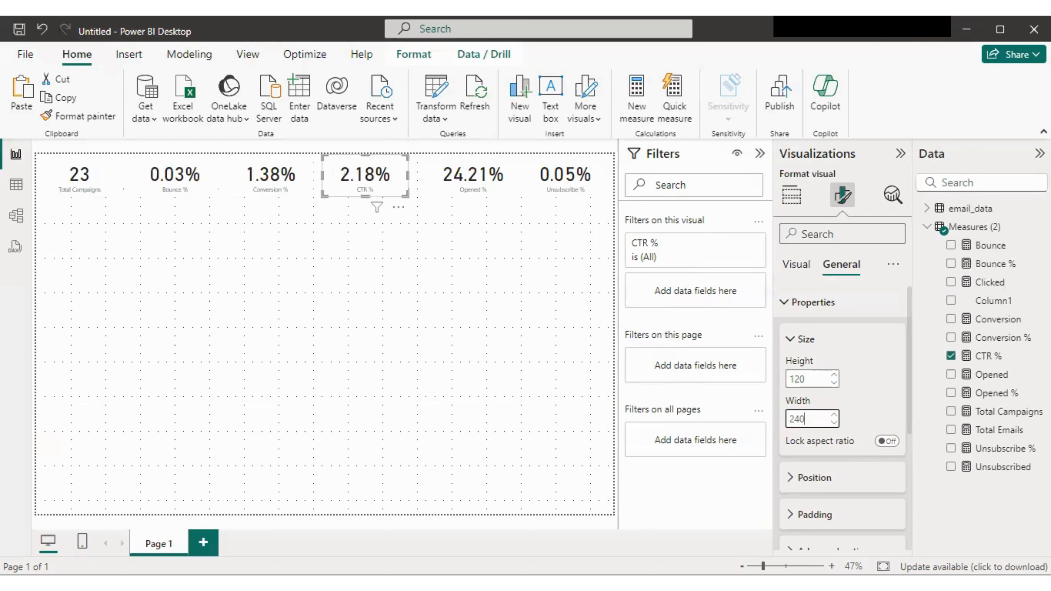
left_click(478, 186)
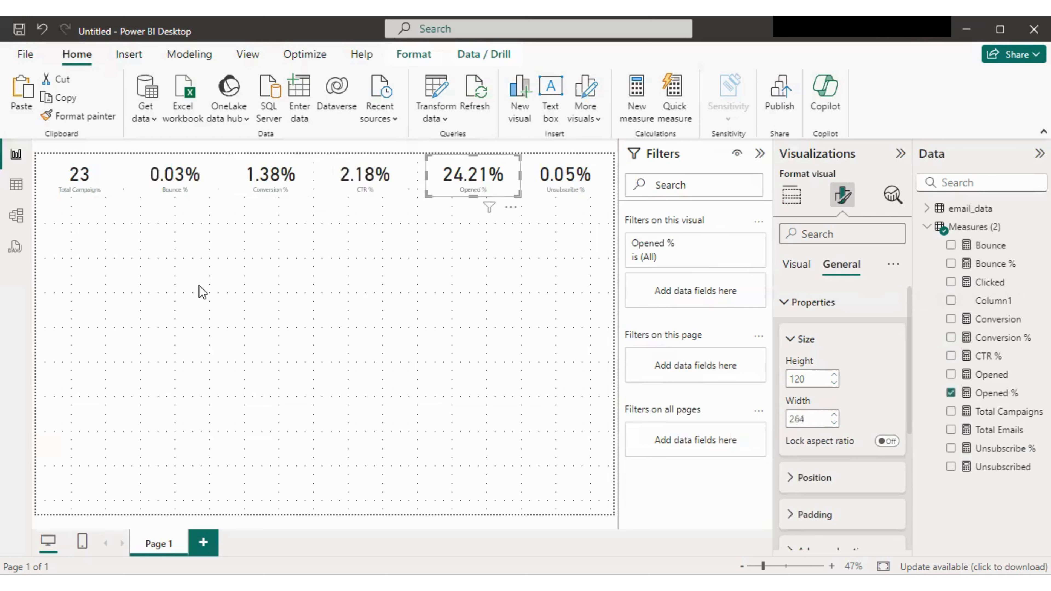
double_click(803, 419)
type("240")
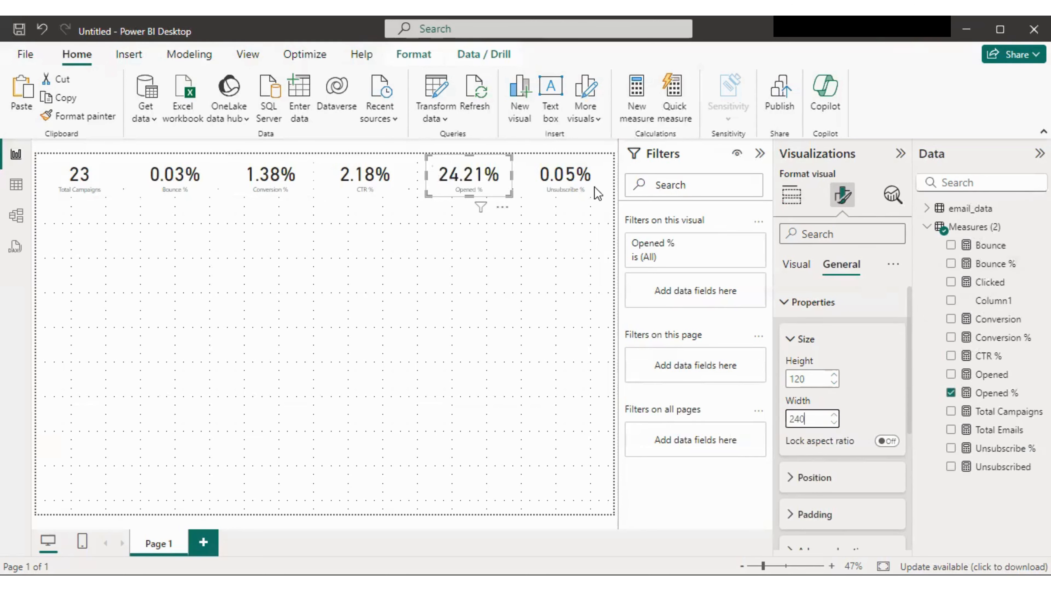
Step: Set the Unsubscribe % card's width to 240 and move the card against the right edge of the report page
left_click(570, 182)
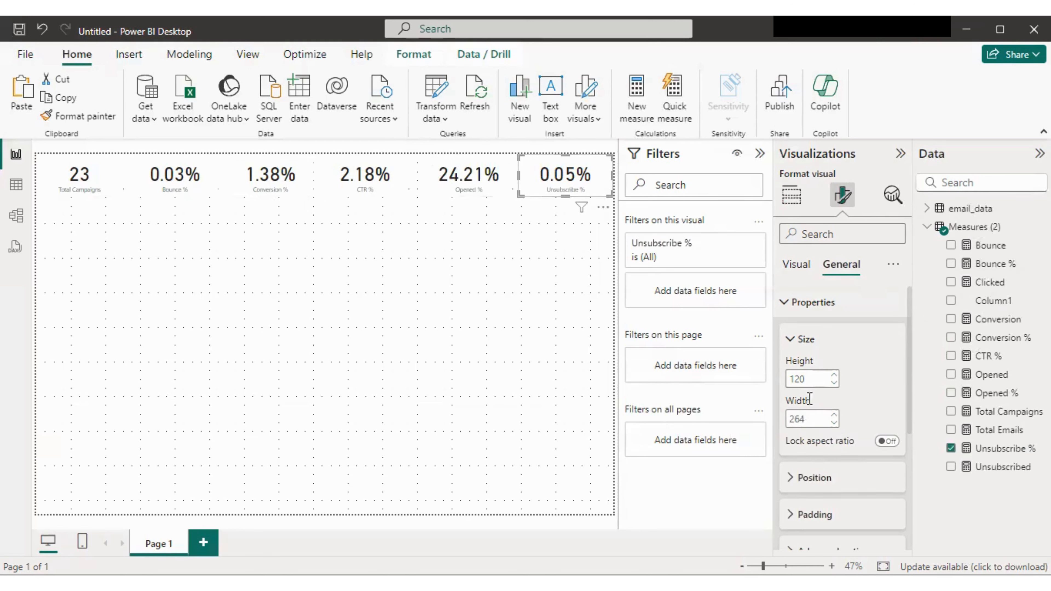
double_click(807, 419)
type("240")
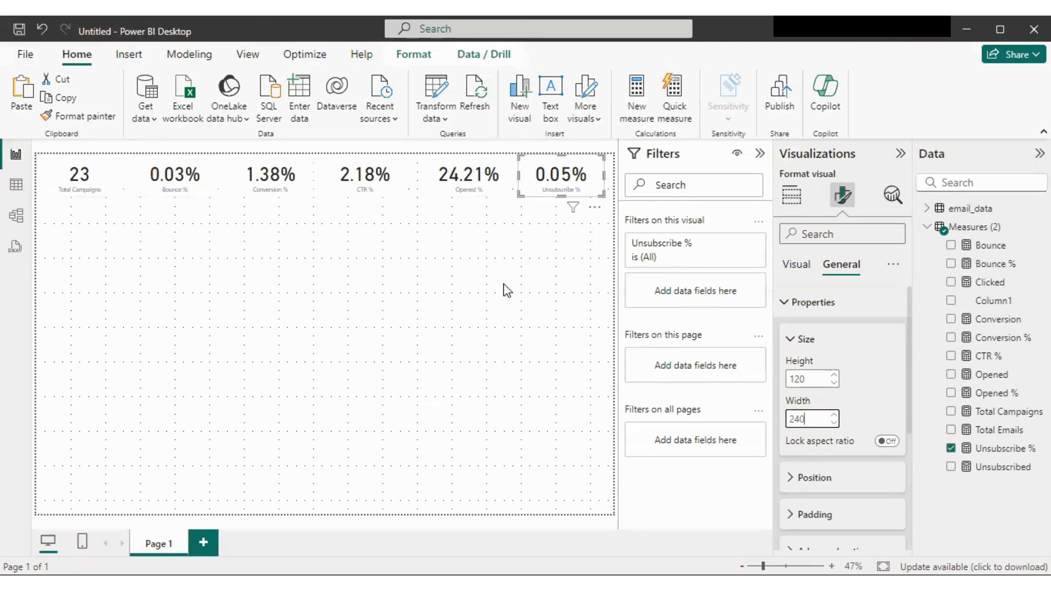
left_click_drag(573, 178, 584, 179)
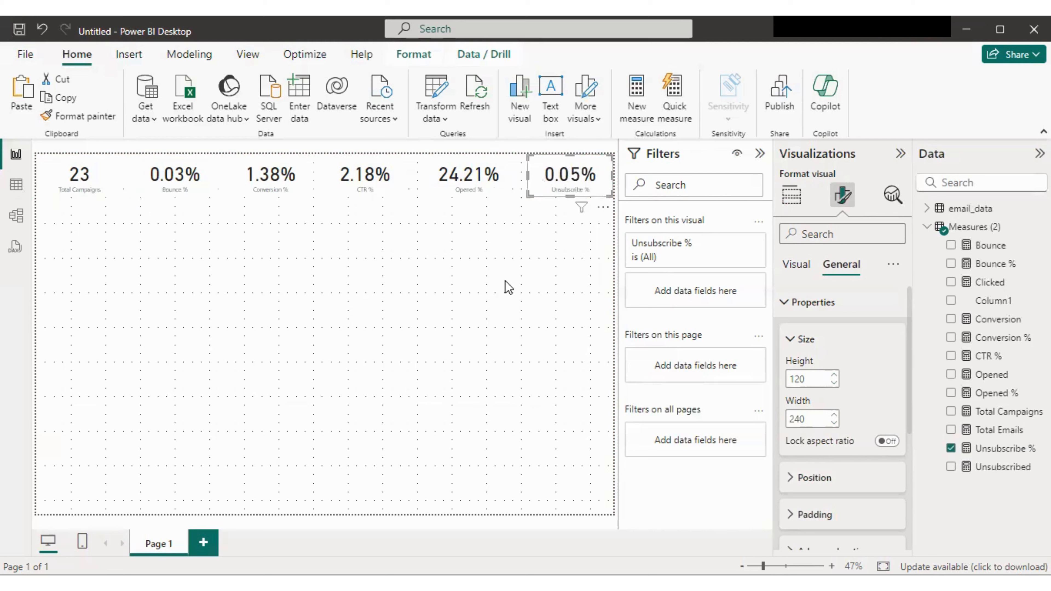
Step: Select all six cards, including Total Campaigns, and distribute them horizontally across the report page
left_click_drag(152, 371, 349, 239)
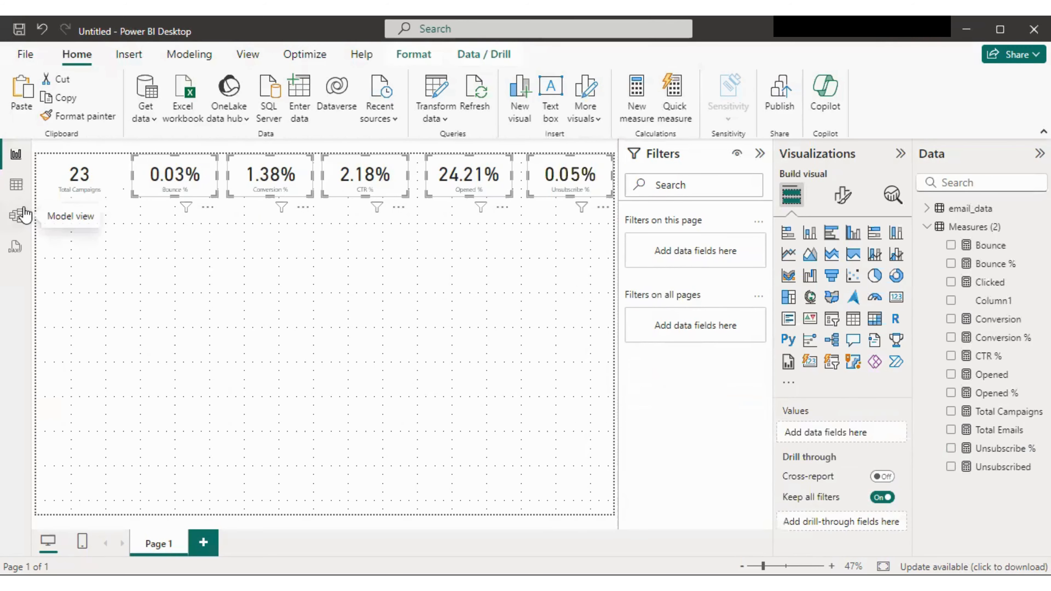
left_click(75, 181, "ctrl")
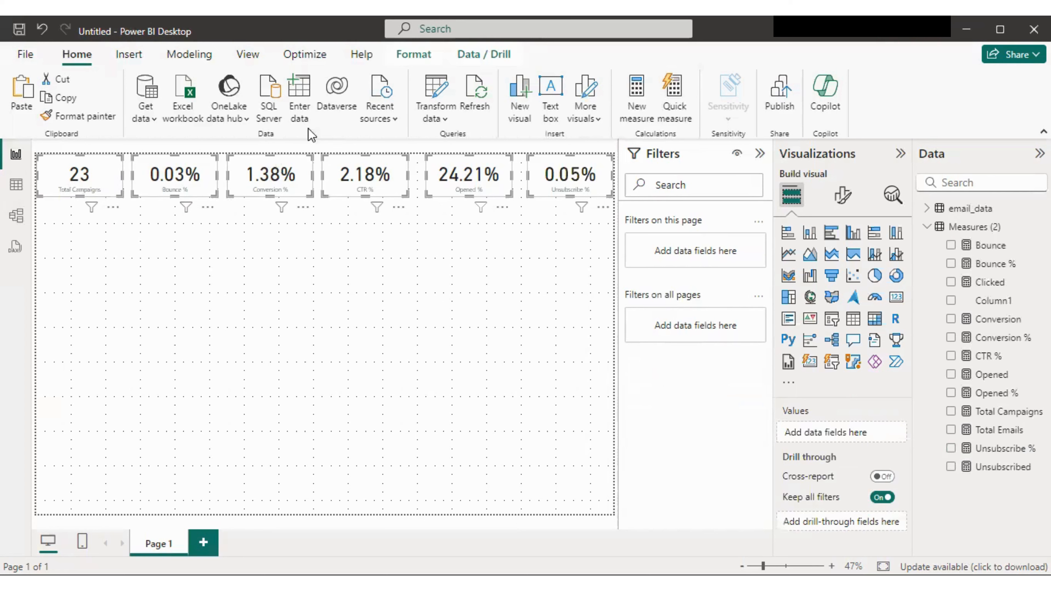
left_click(409, 58)
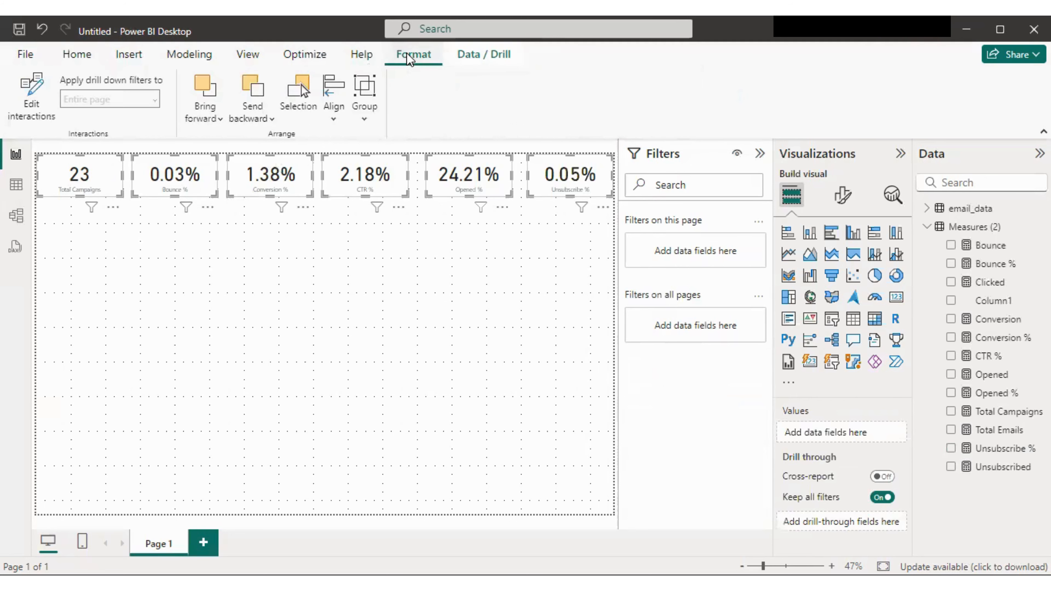
left_click(339, 113)
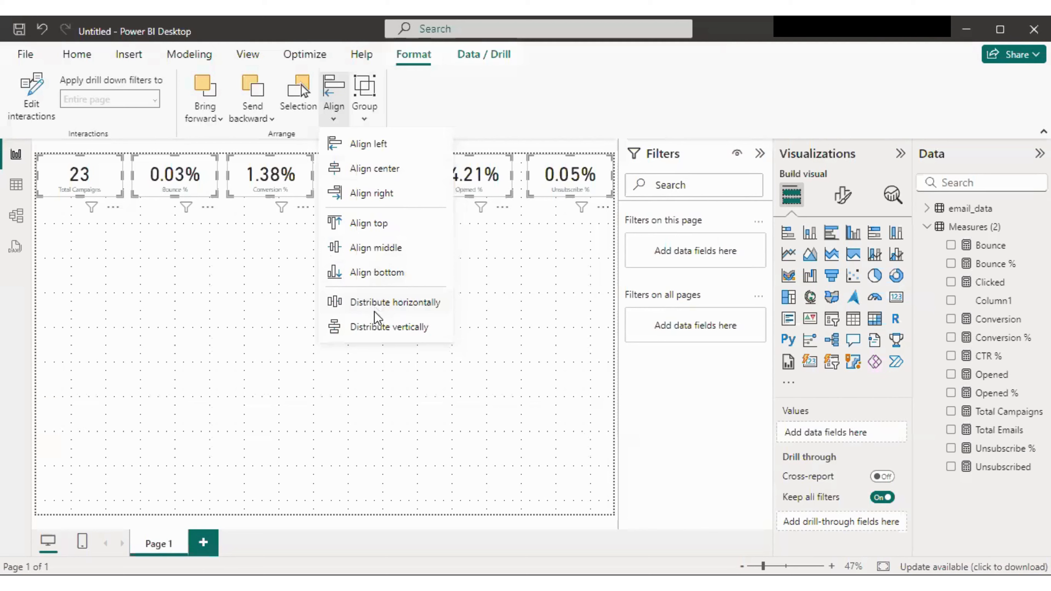
left_click(376, 302)
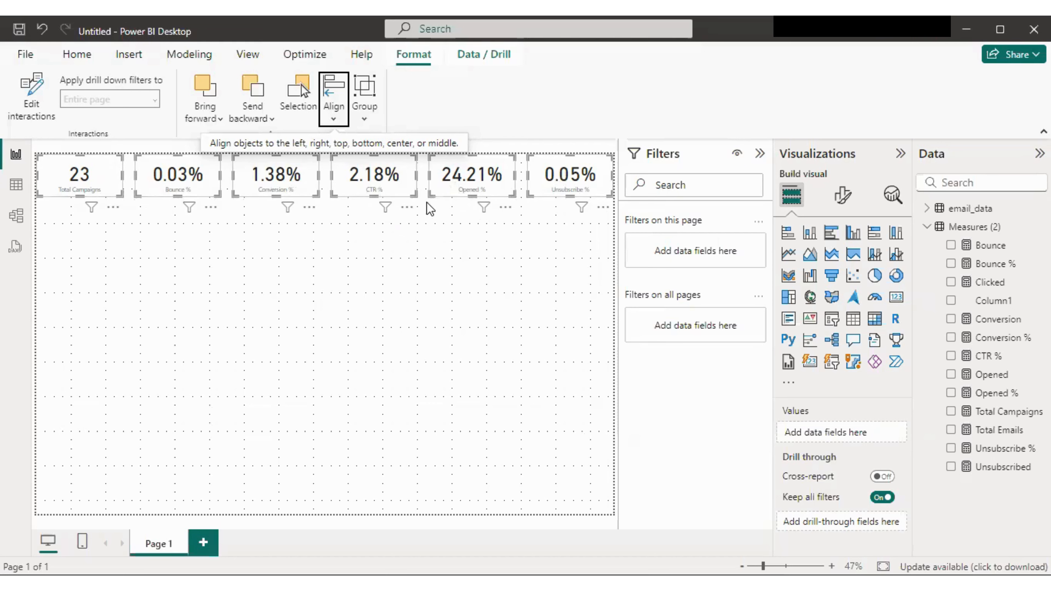
left_click(511, 275)
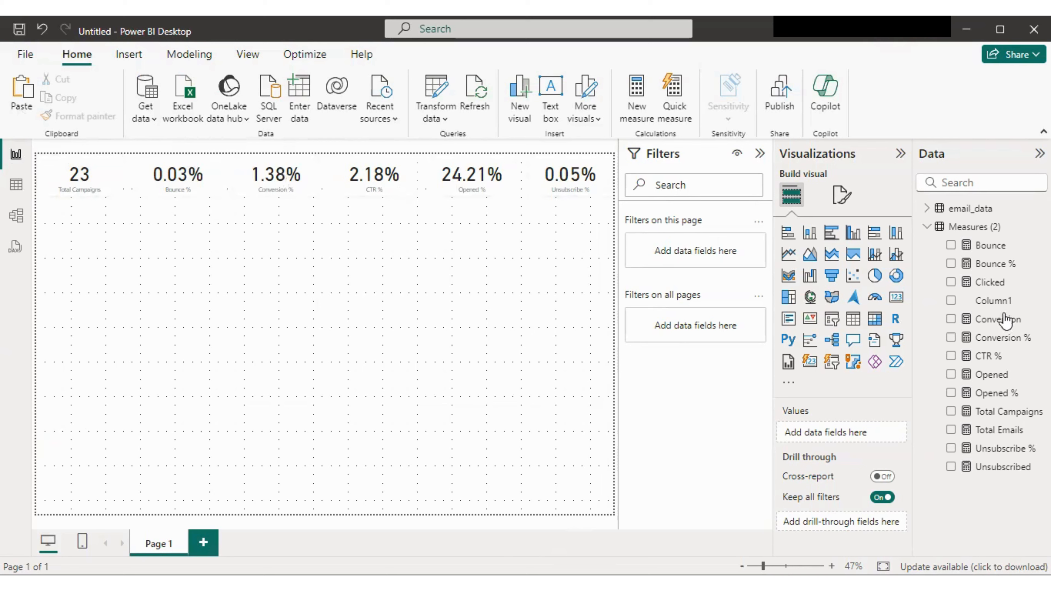
Step: Set the report page's canvas background to black with 0 % transparency
left_click(839, 196)
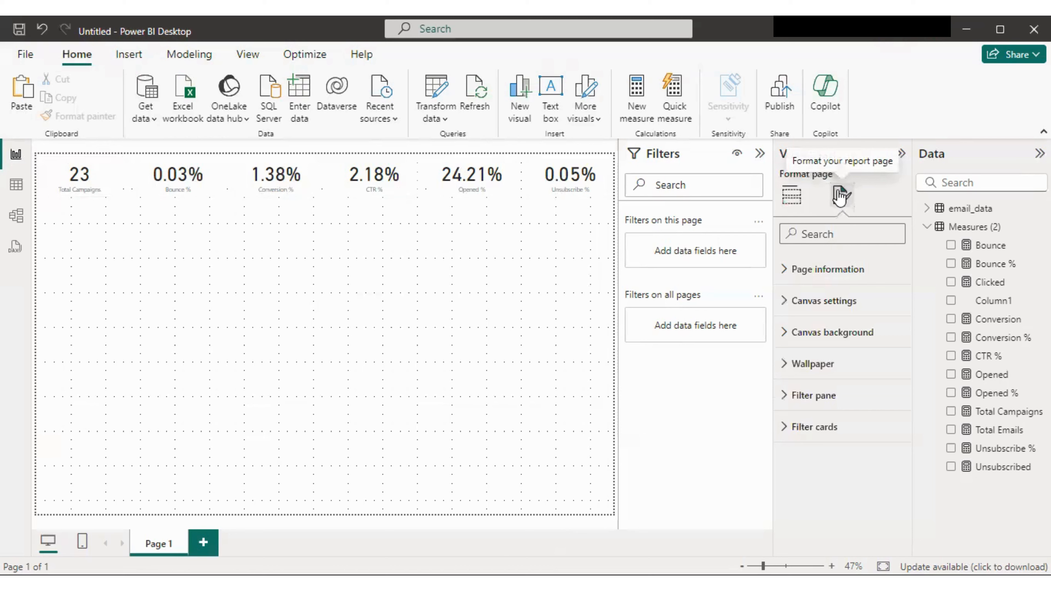
left_click(826, 338)
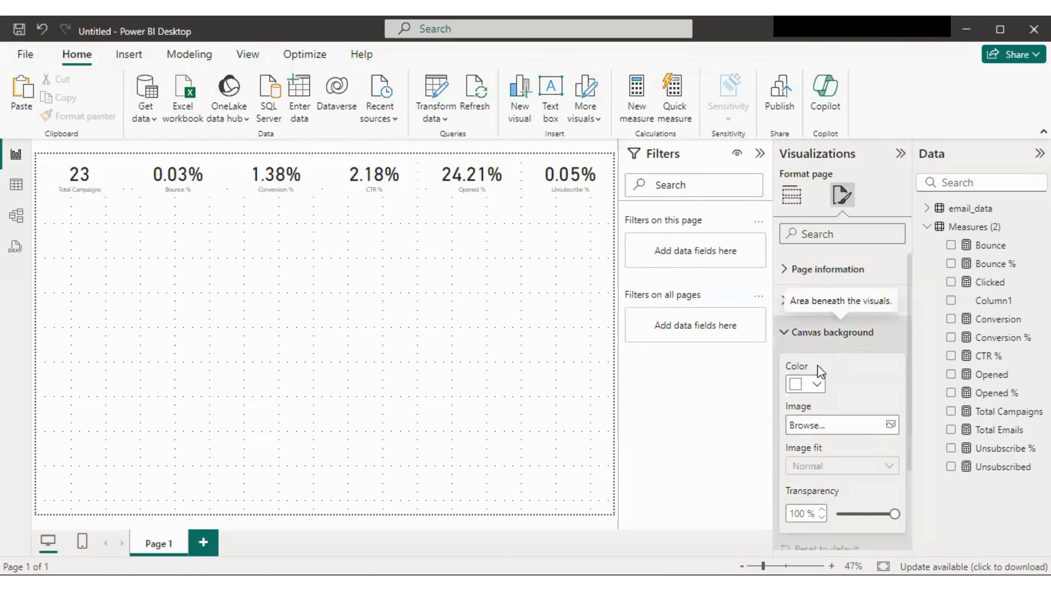
left_click(800, 383)
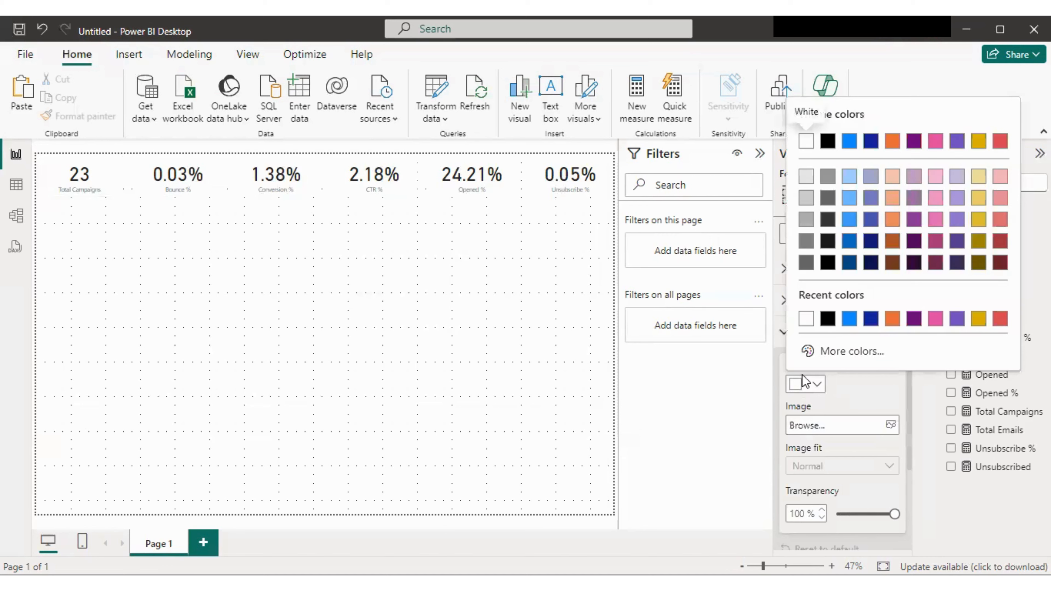
left_click(829, 321)
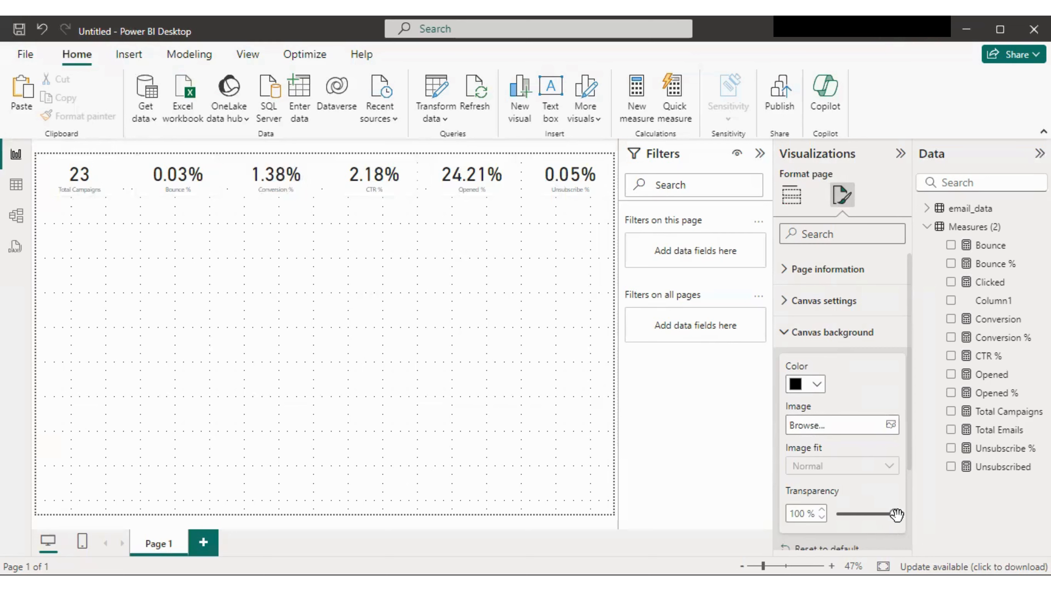
left_click_drag(893, 514, 830, 515)
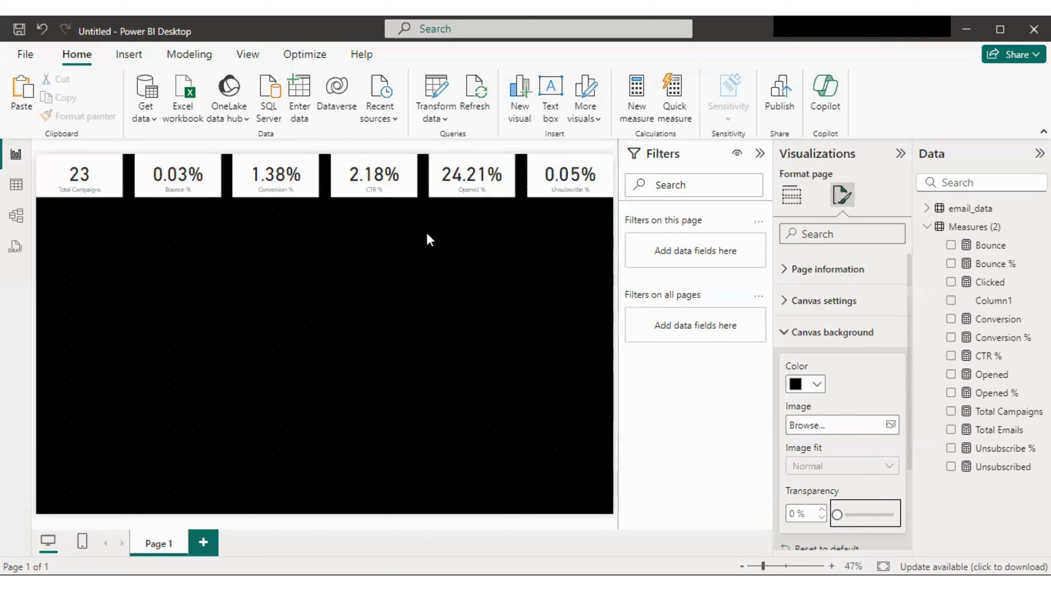
Step: Set the Total Campaigns card's background colour to black in its effects settings
left_click(56, 182)
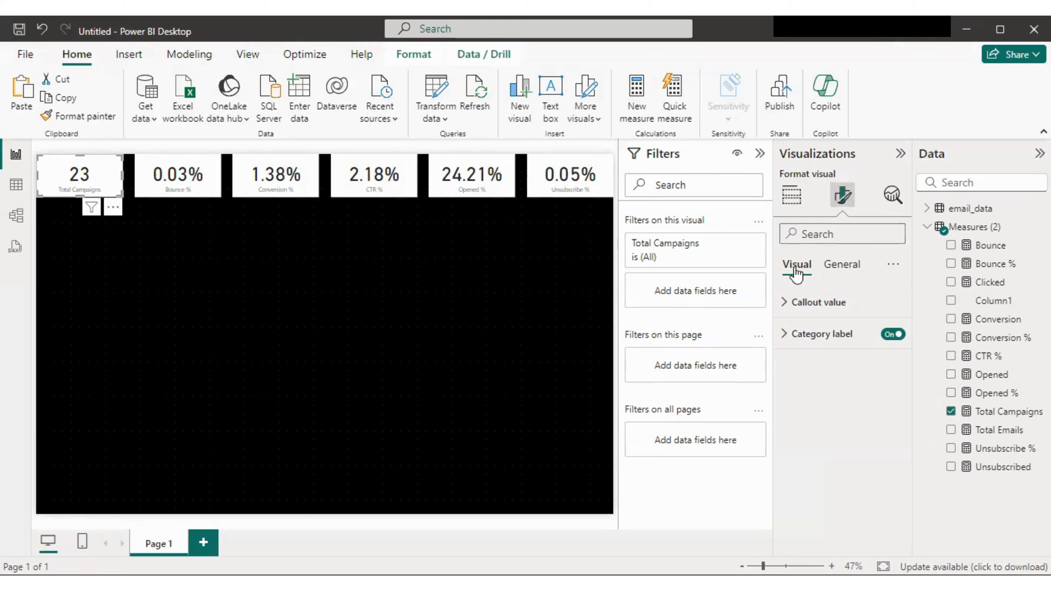
left_click(837, 273)
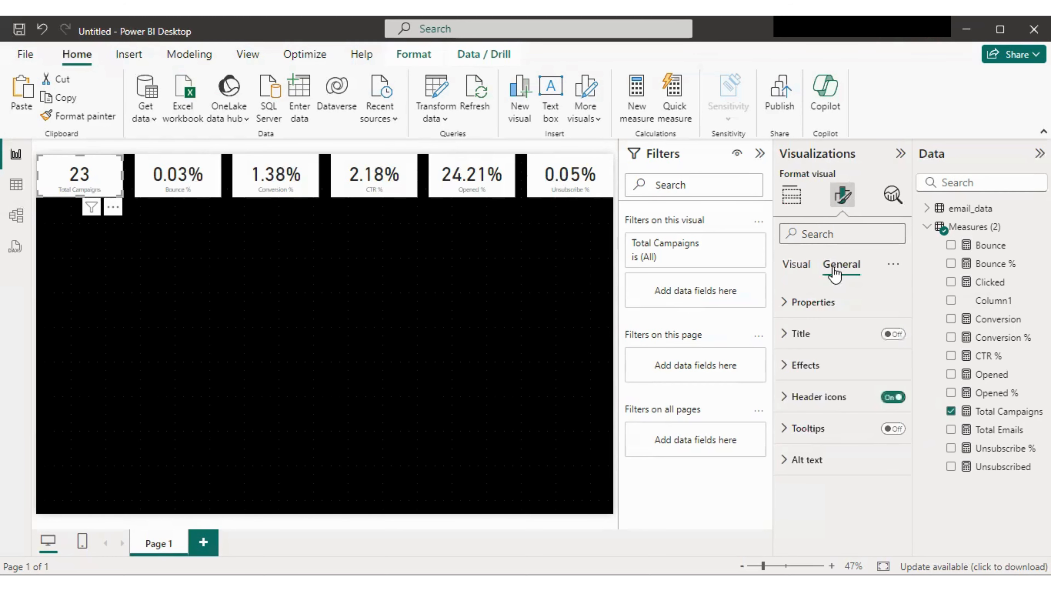
left_click(805, 364)
scroll(830, 379, "down", 2)
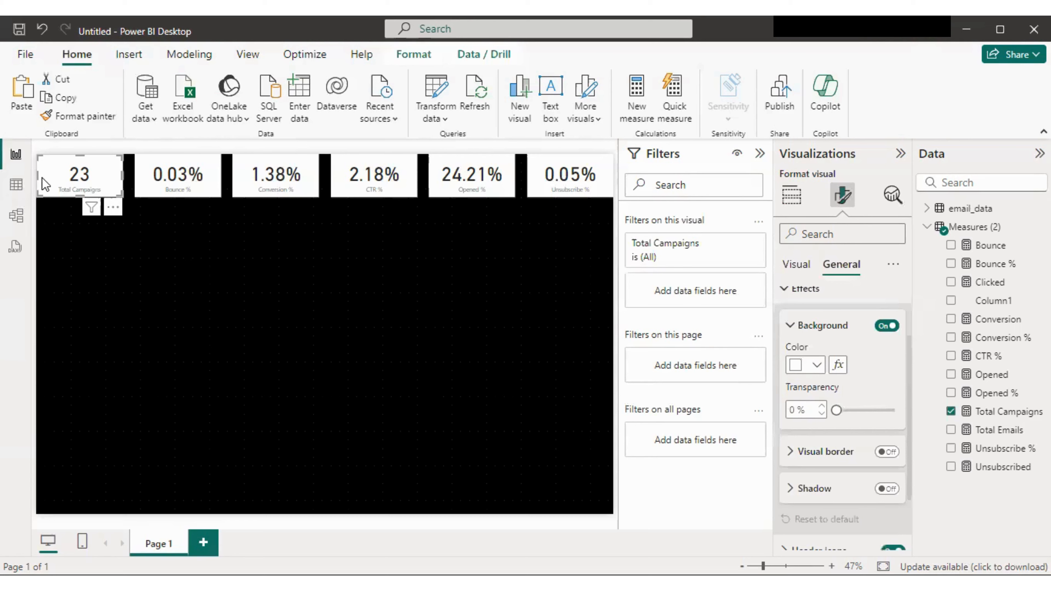
left_click(822, 370)
left_click(803, 300)
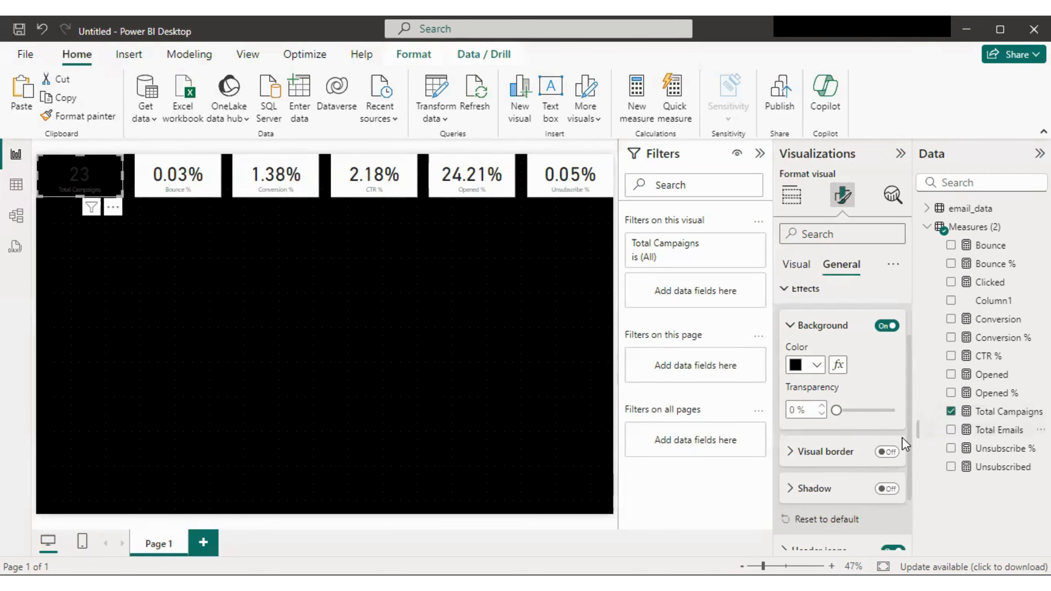
Step: Add a white visual border to the Total Campaigns card with 20 px rounded corners and a 2 px width
left_click(887, 452)
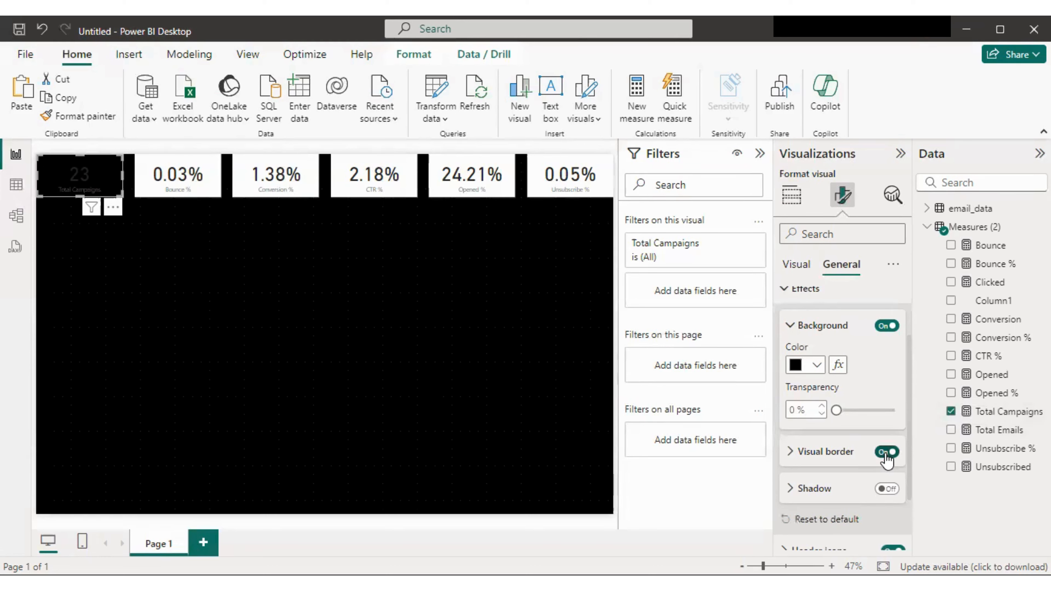
left_click(831, 456)
scroll(853, 435, "down", 4)
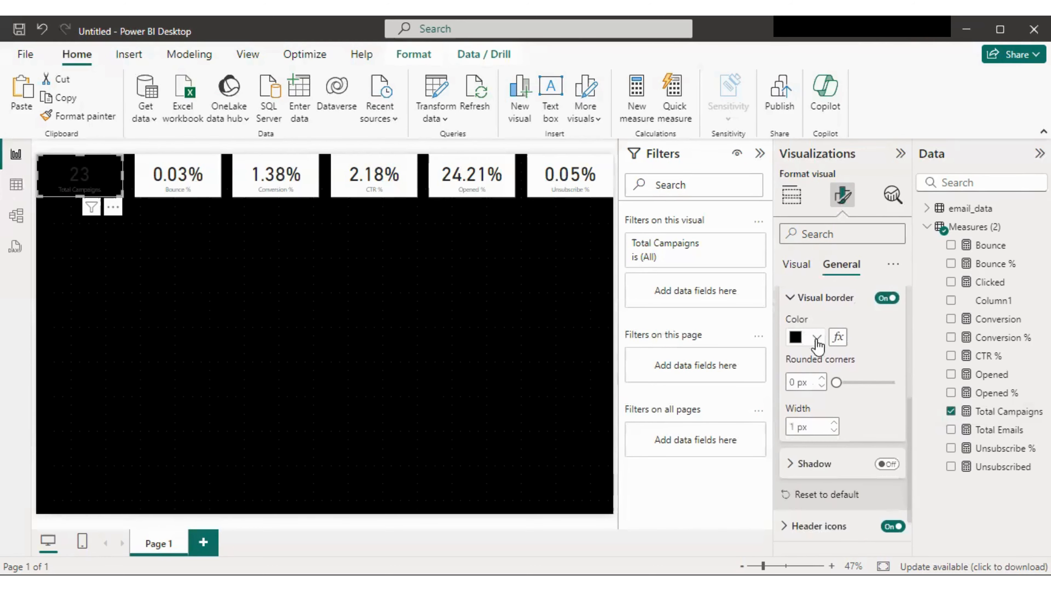
left_click(816, 339)
left_click(825, 272)
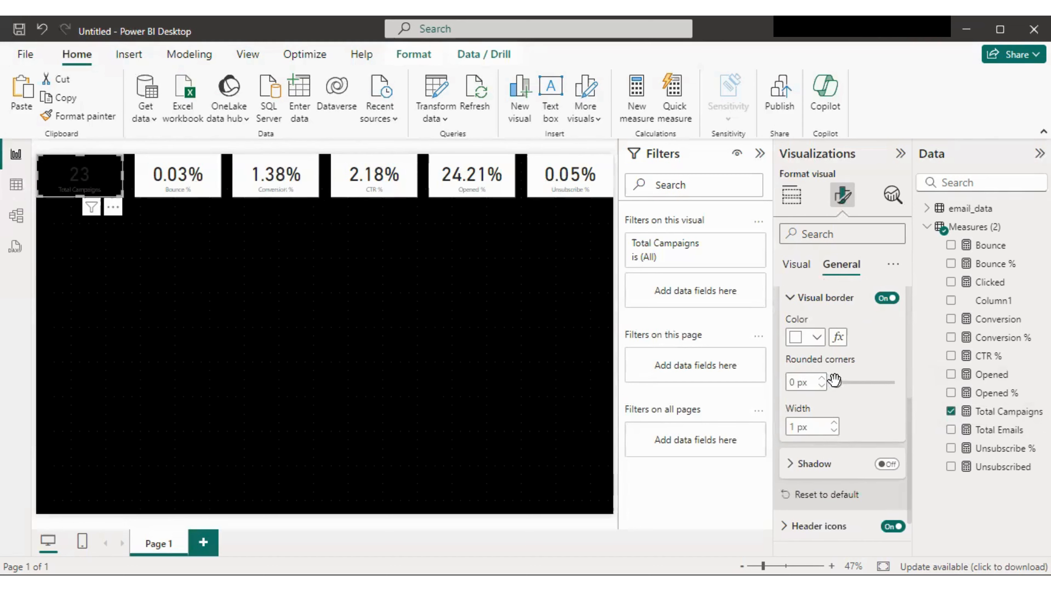
left_click_drag(835, 383, 875, 384)
left_click(834, 422)
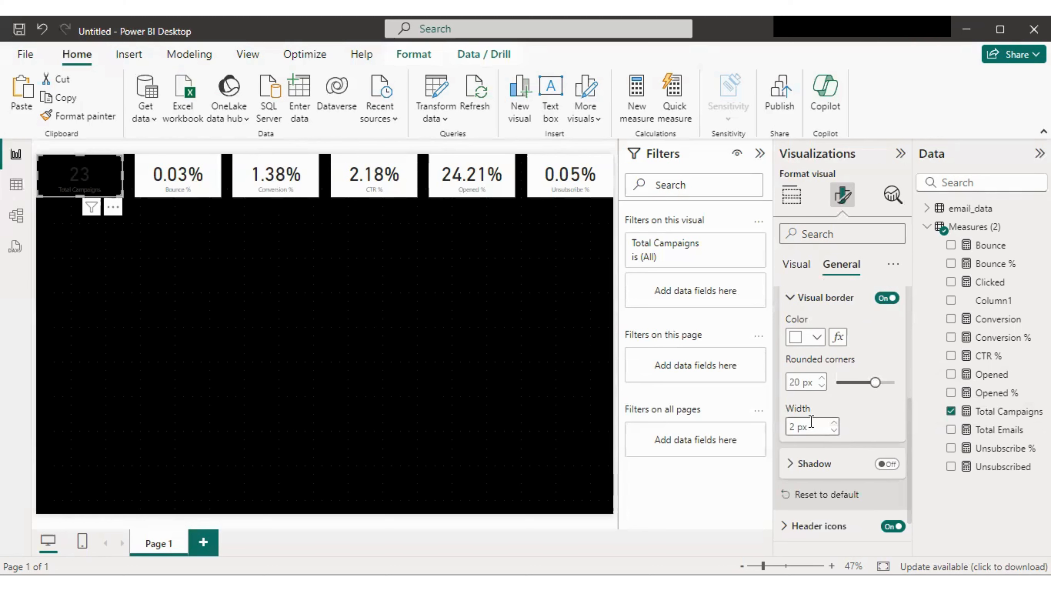
Step: Turn on the Total Campaigns card's shadow and set the shadow colour to white
scroll(873, 424, "down", 1)
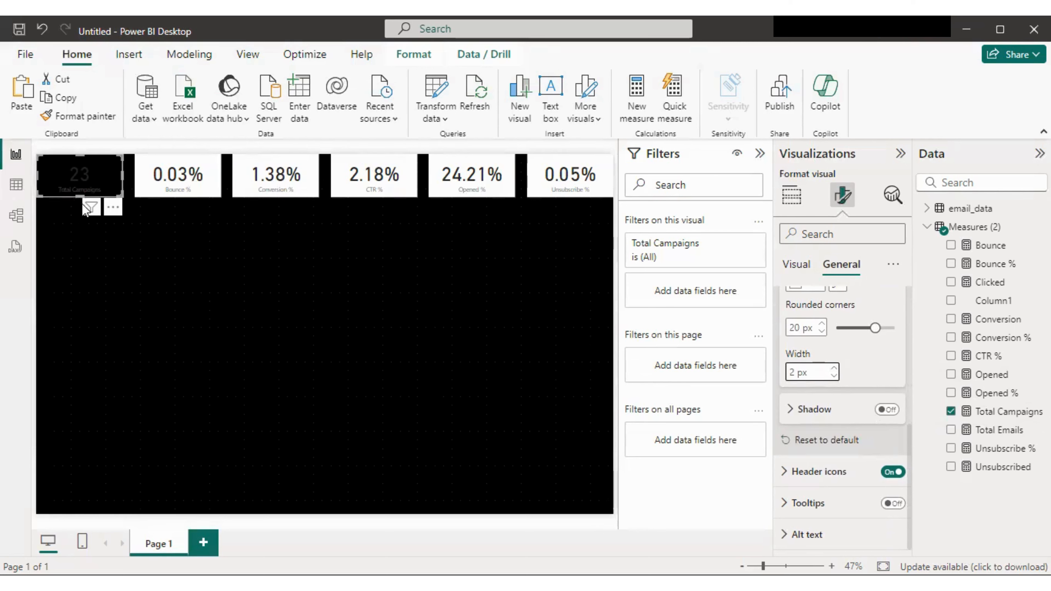
left_click(887, 410)
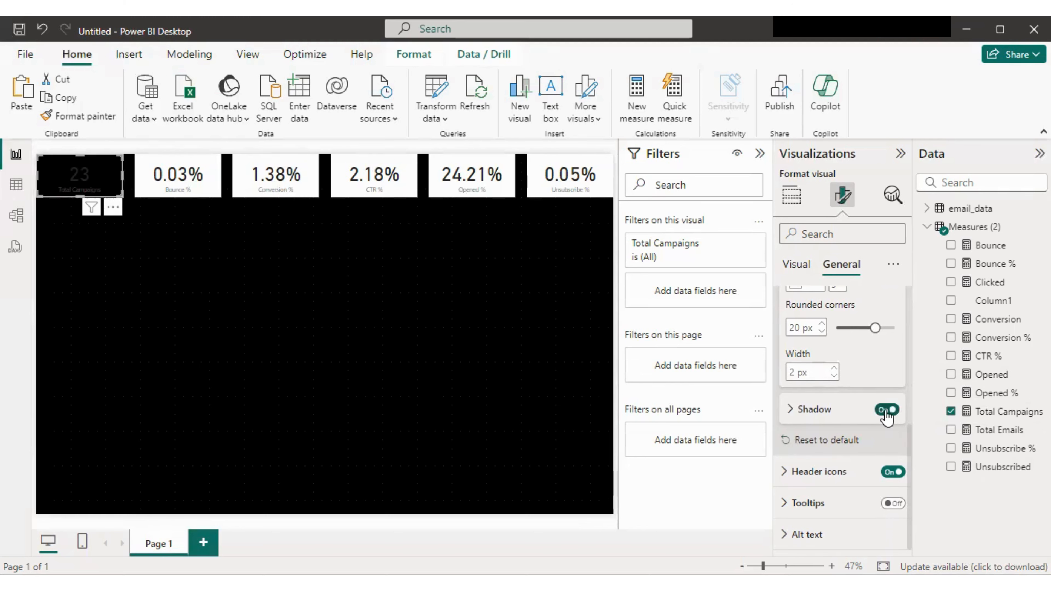
left_click(812, 411)
scroll(840, 424, "down", 3)
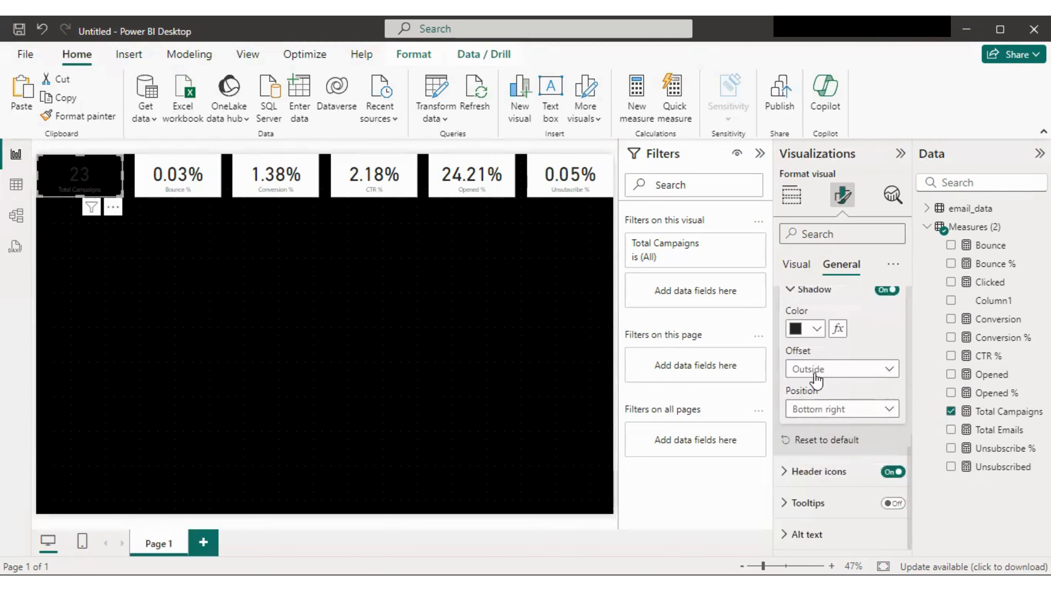
left_click(809, 329)
left_click(806, 263)
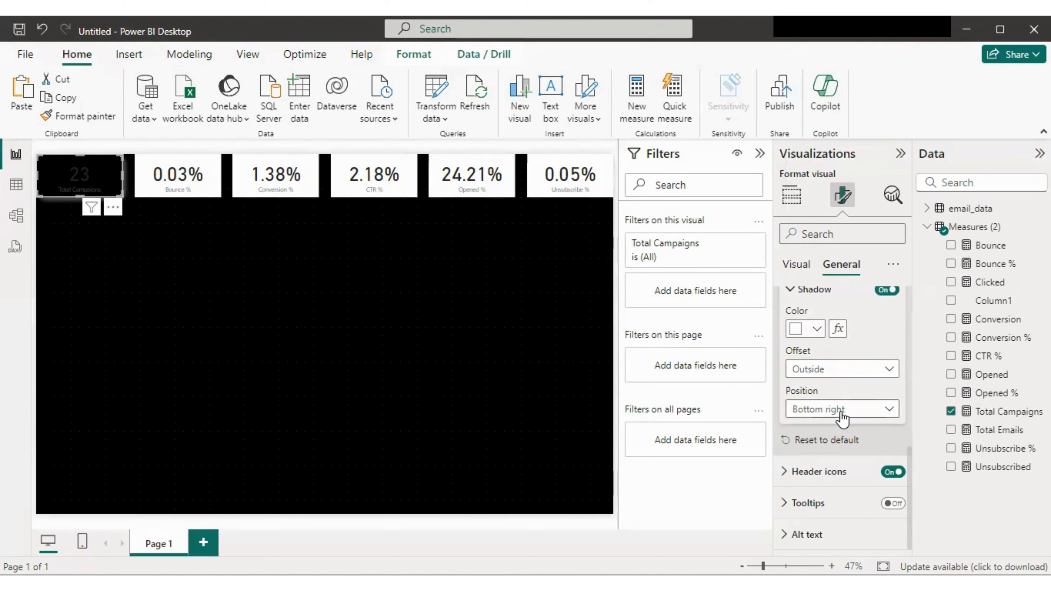
left_click(402, 387)
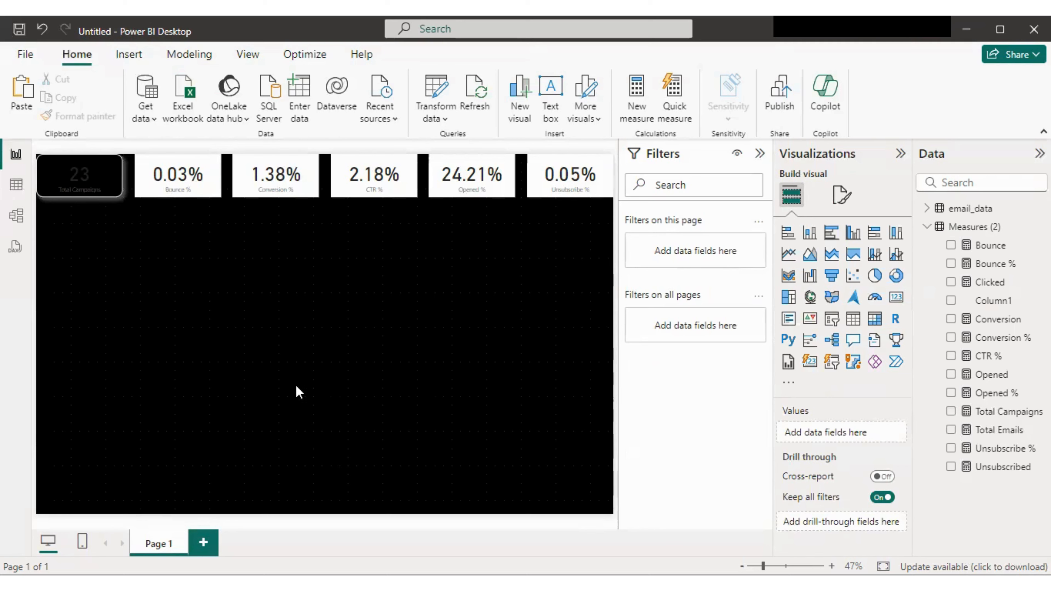
Step: Make the Total Campaigns card's callout value white and bold
left_click(112, 182)
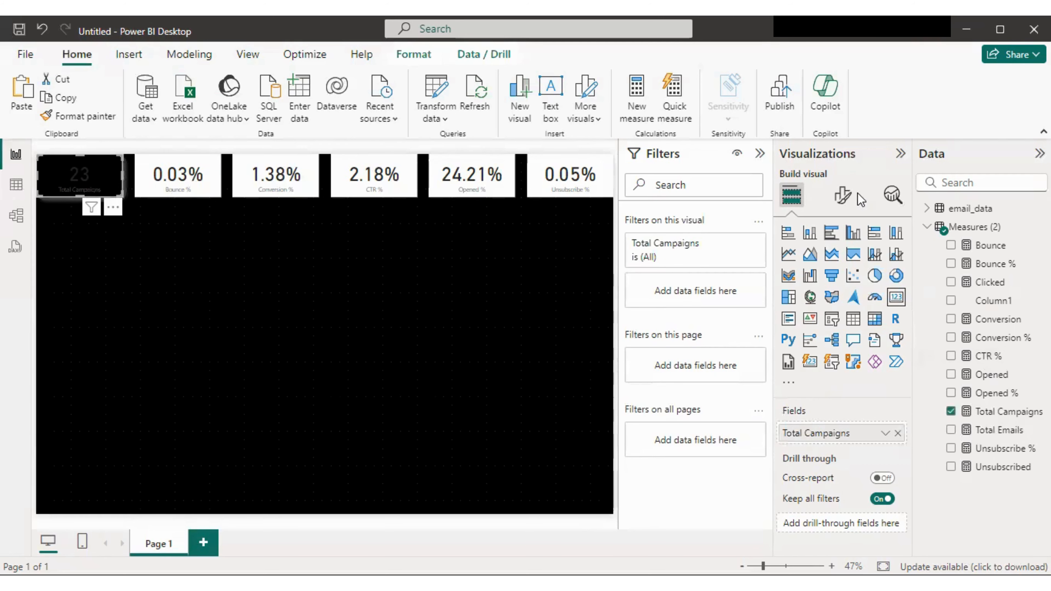
left_click(843, 196)
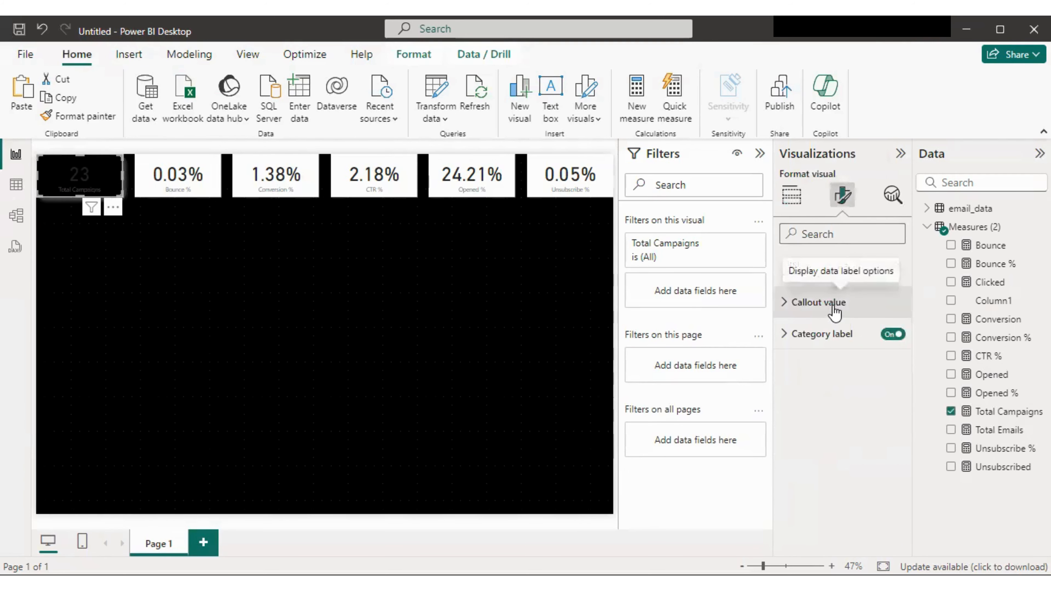
left_click(824, 303)
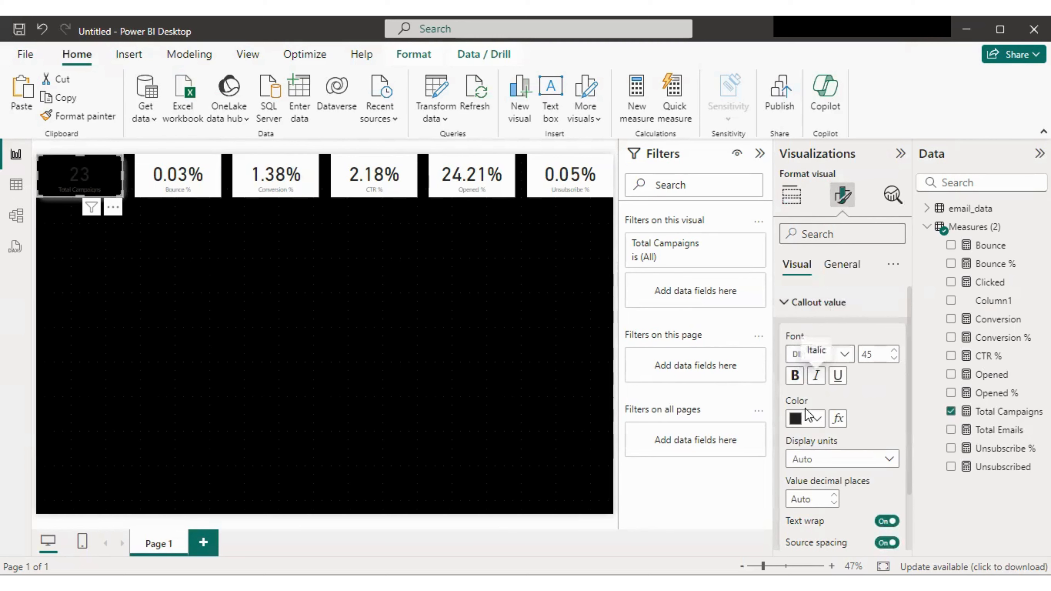
left_click(816, 419)
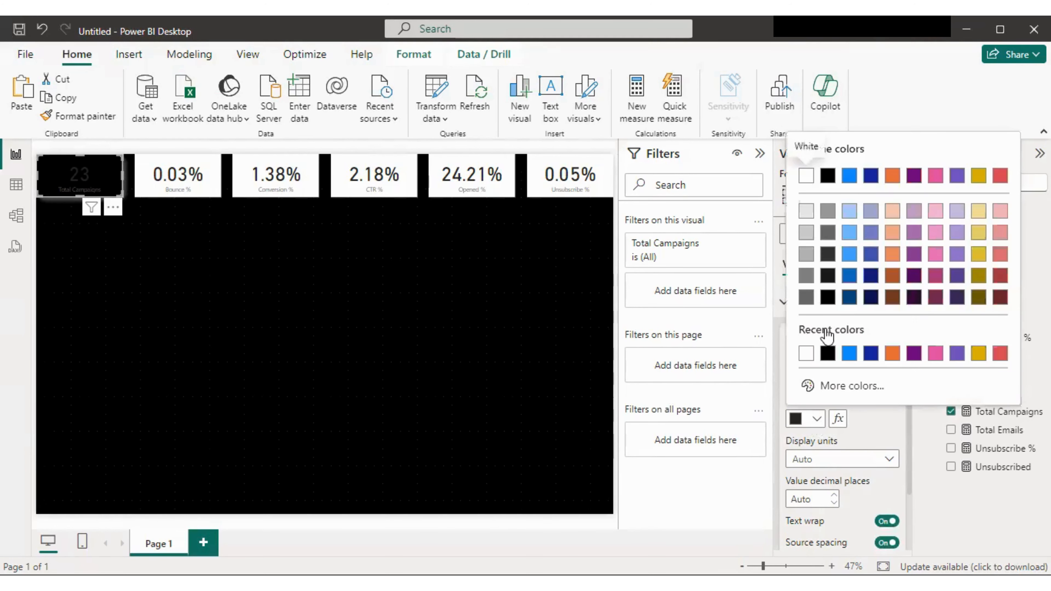
left_click(806, 355)
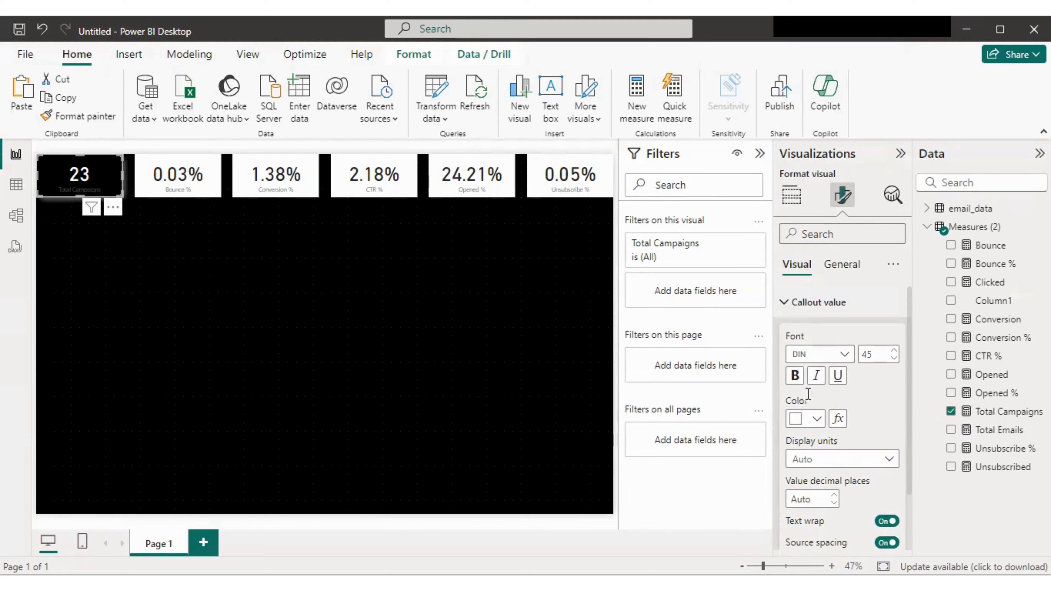
left_click(795, 377)
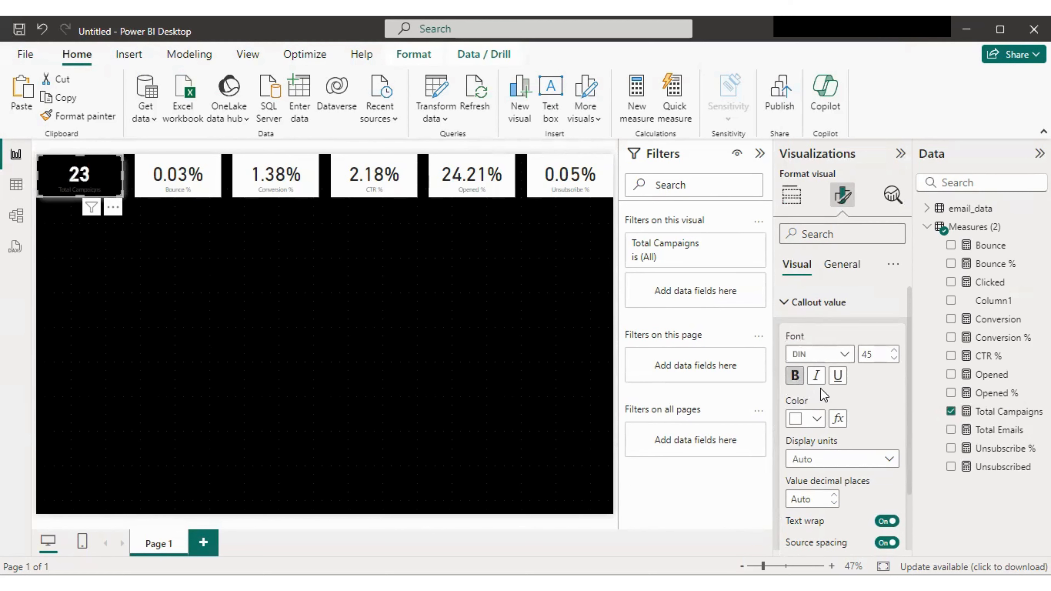
Step: Make the Total Campaigns card's category label bold and white with a font size of 14
left_click(791, 304)
left_click(808, 332)
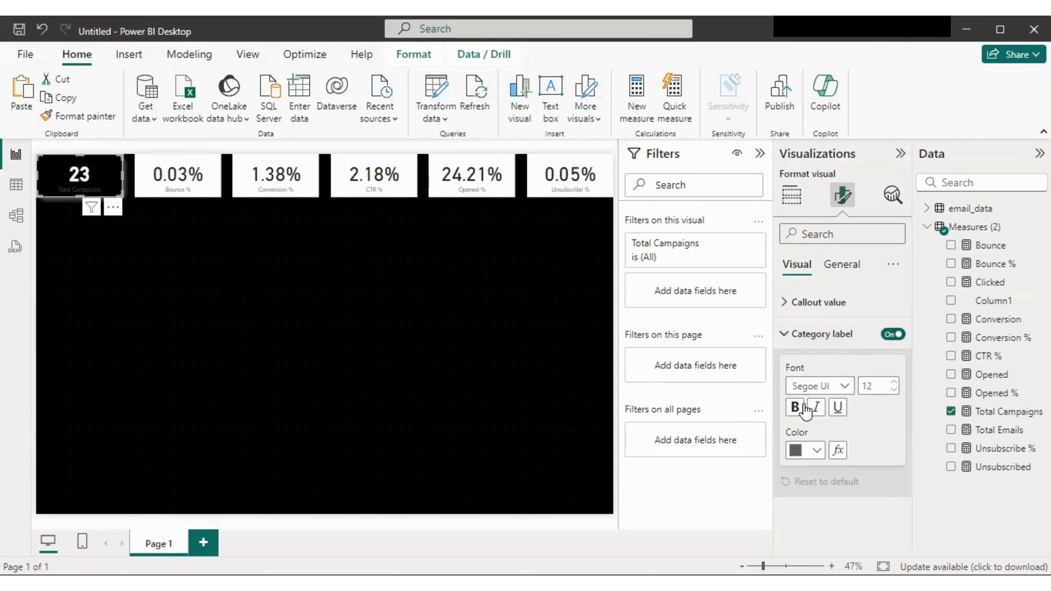
left_click(795, 407)
left_click(816, 453)
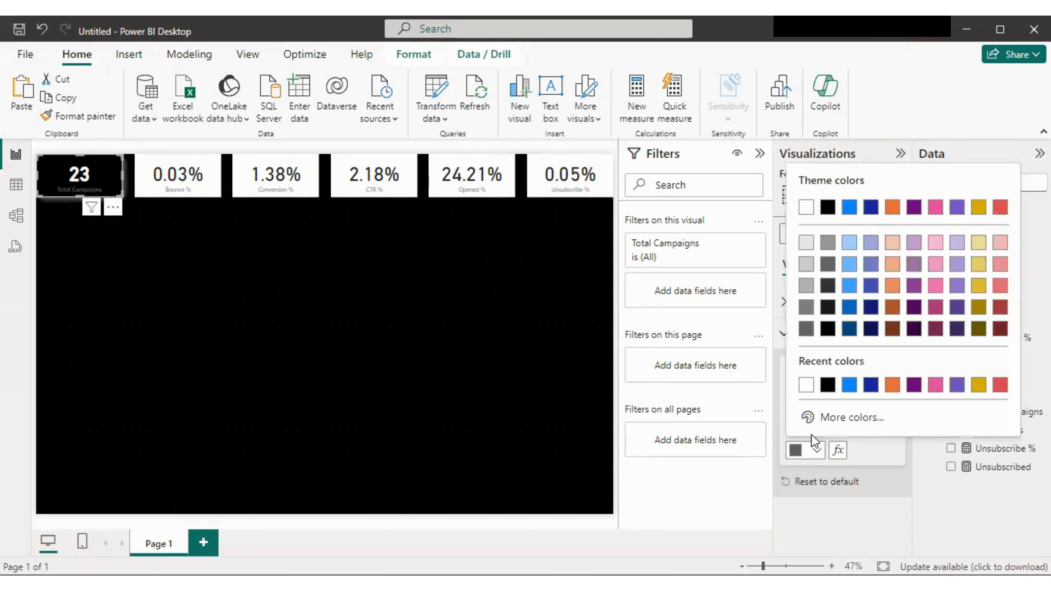
left_click(808, 388)
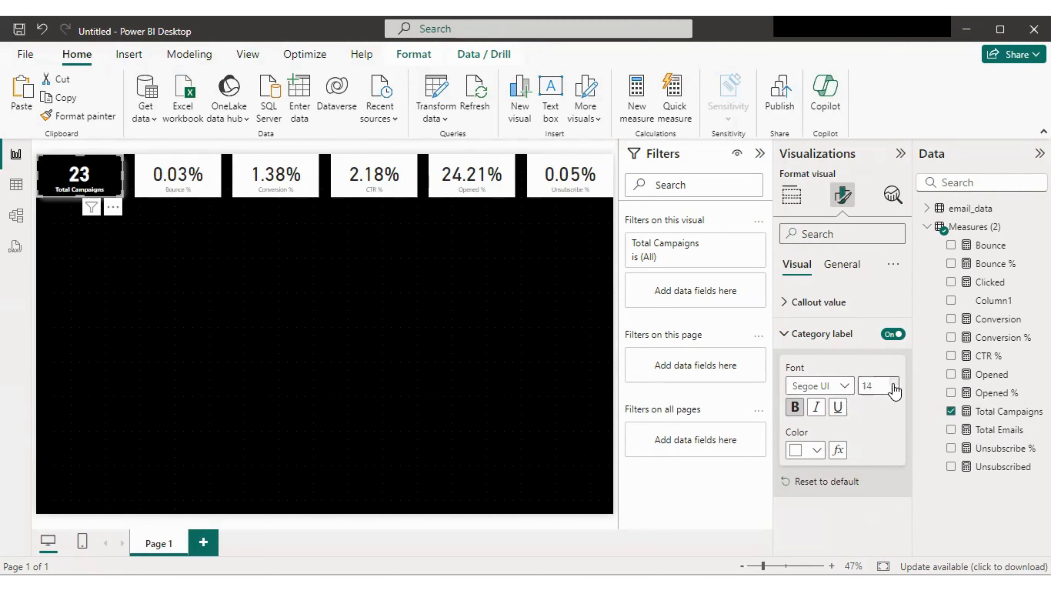
Step: Try a callout value font size of 48 on the Total Campaigns card and return it to 45
left_click(826, 303)
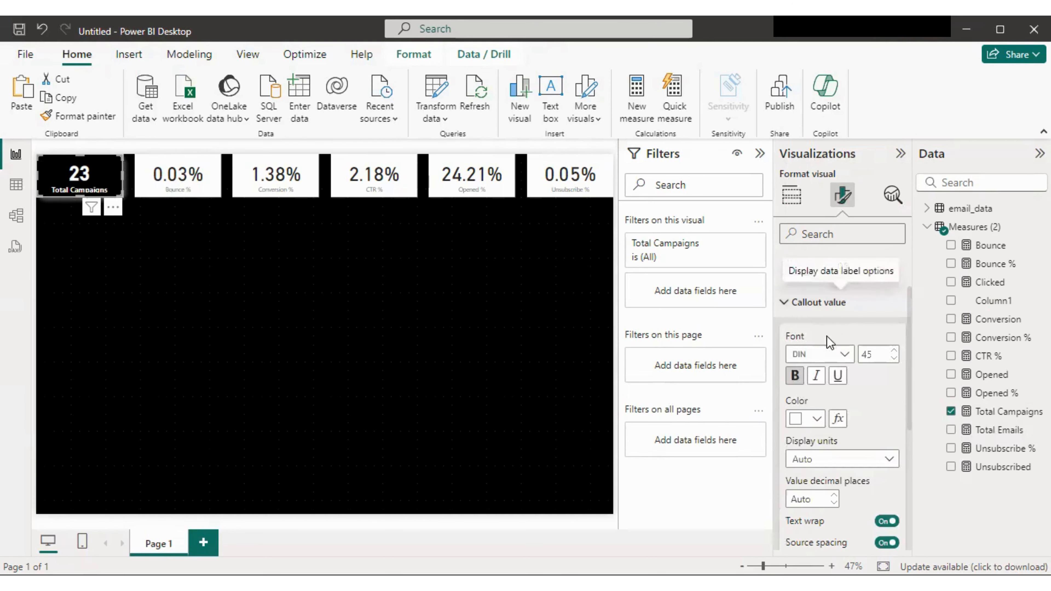
left_click(893, 358)
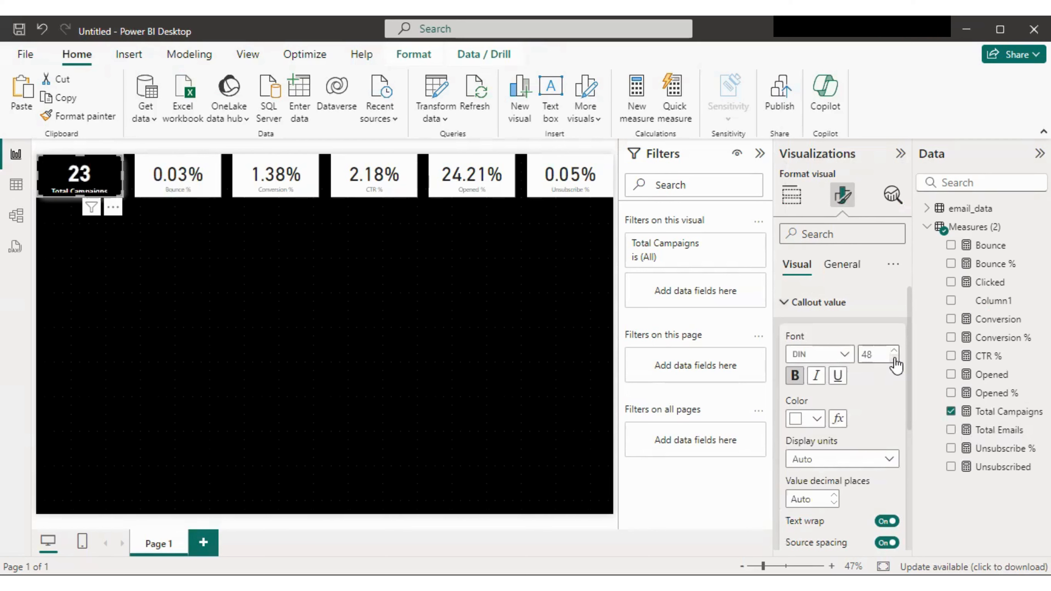
left_click(894, 358)
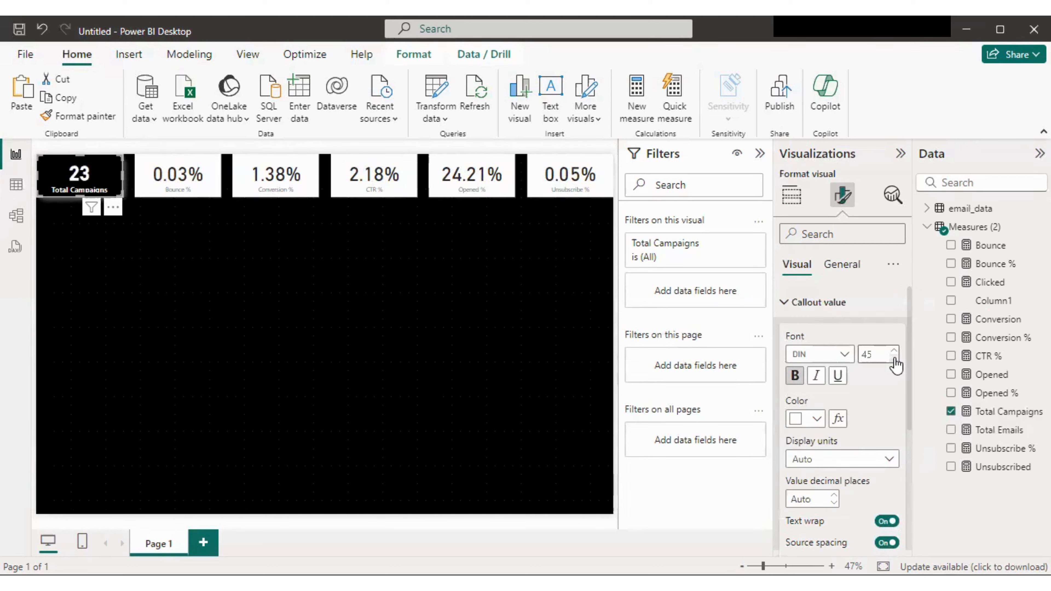
left_click(495, 357)
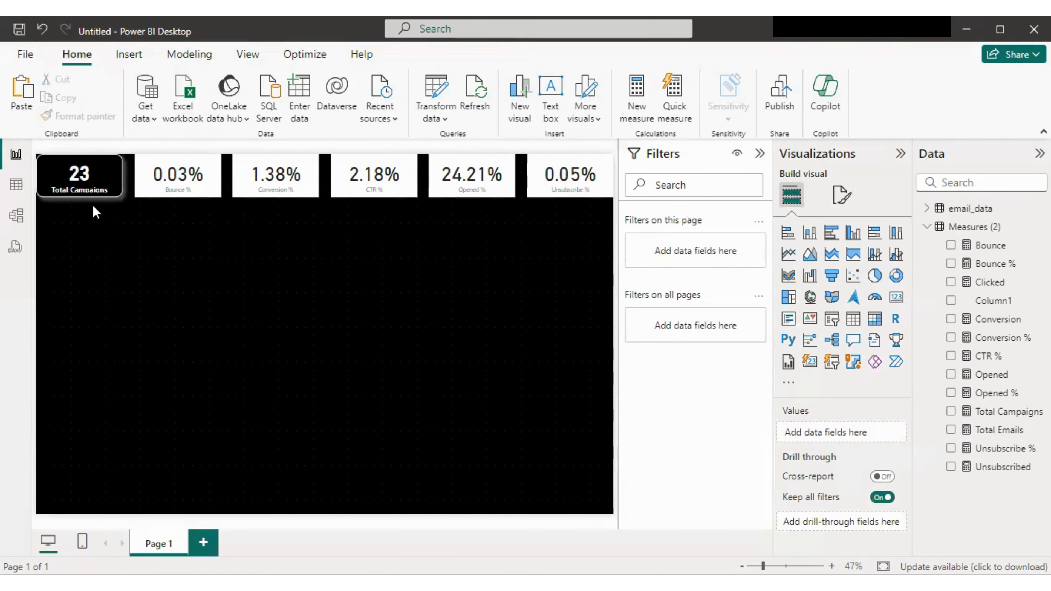
Step: Nudge the Total Campaigns card slightly right and down, away from the page's upper-left corner
left_click(86, 190)
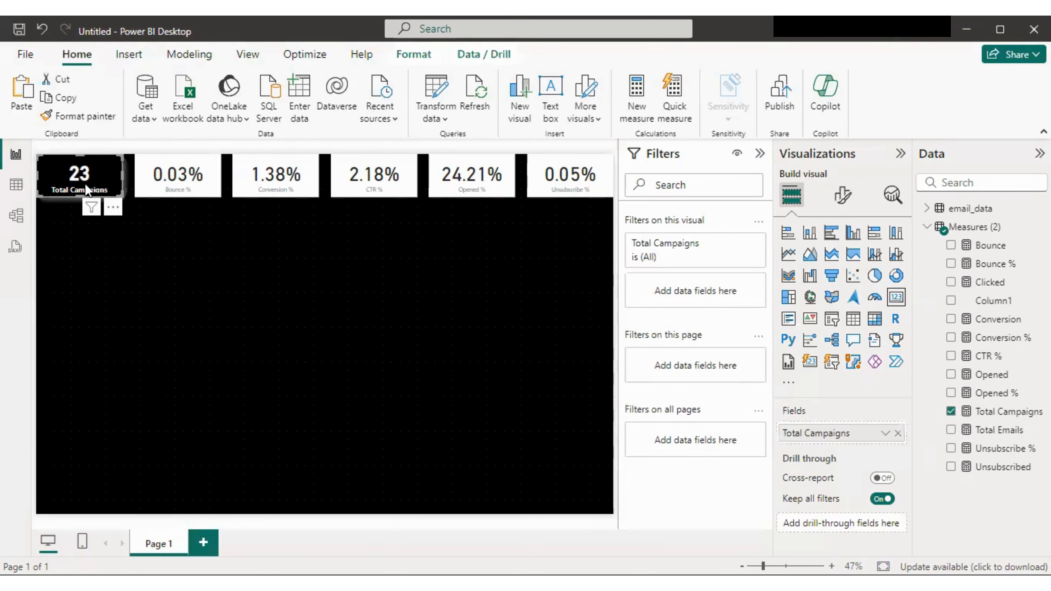
key("Right")
key("Right")
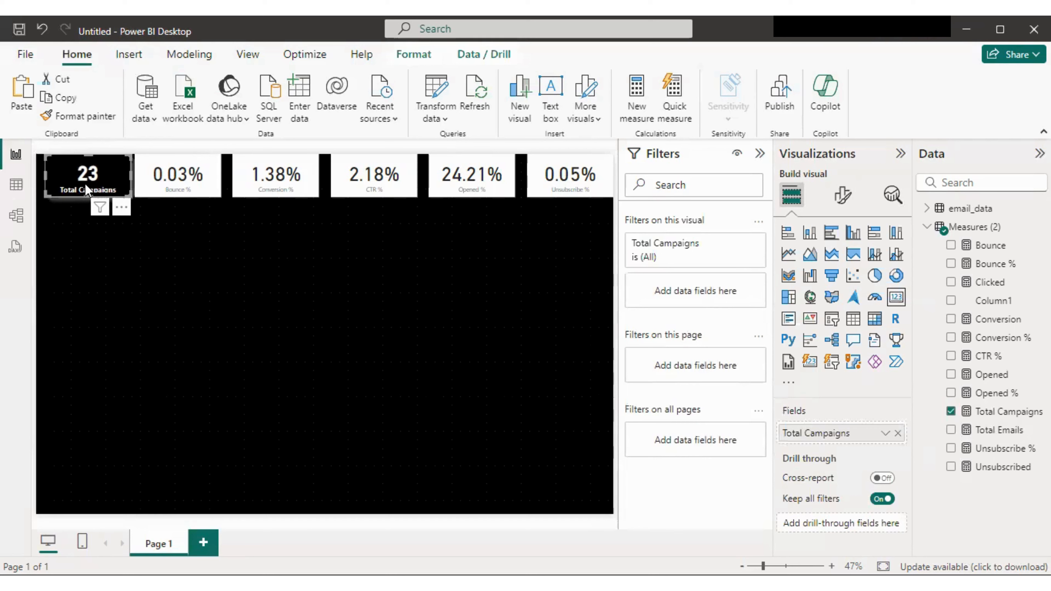
key("Down")
key("Down")
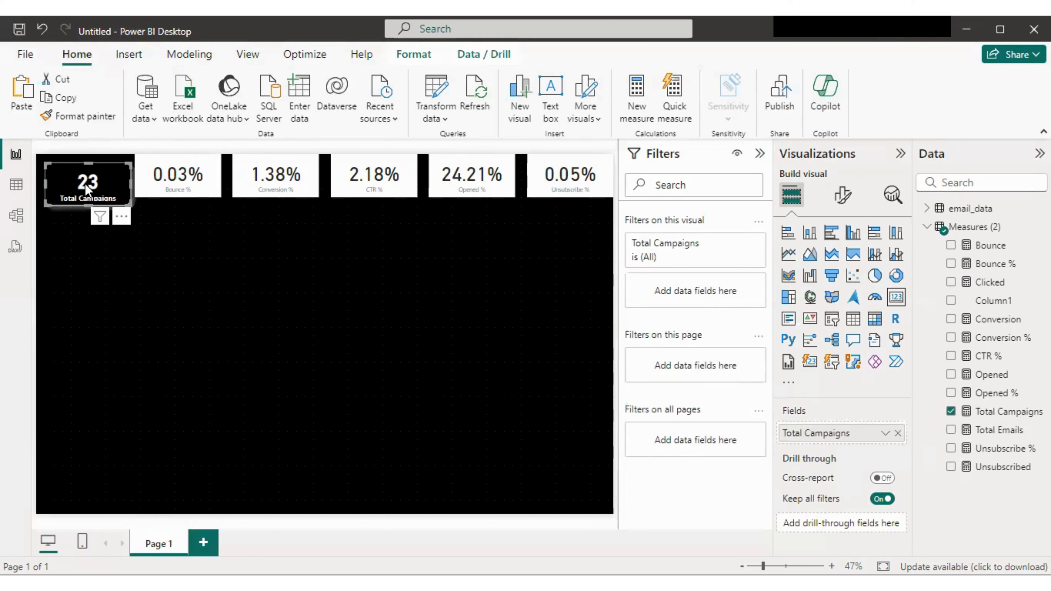
left_click(181, 362)
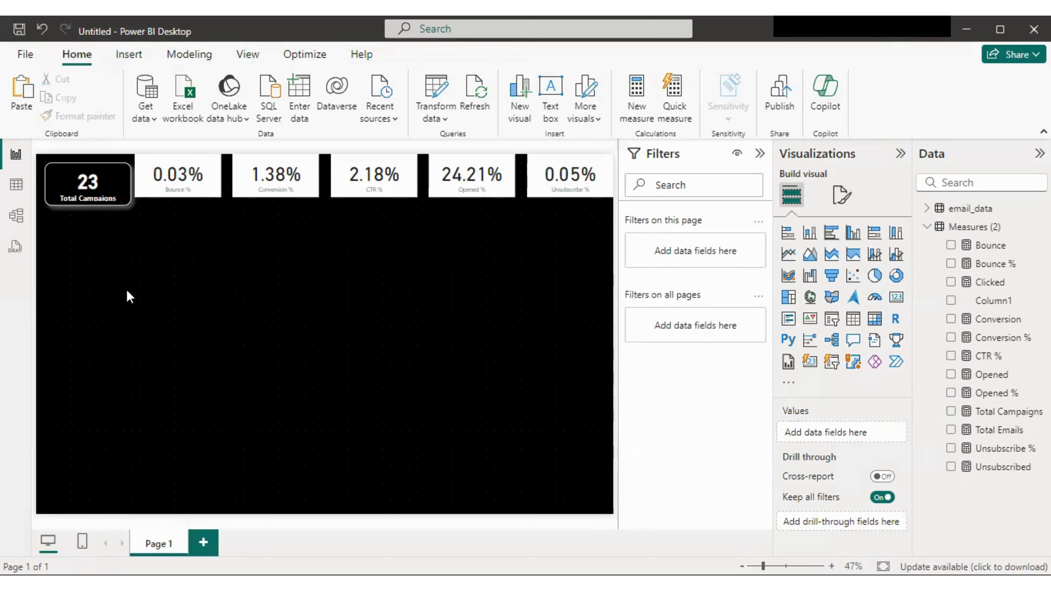
Step: Extend the Total Campaigns card downward to a height of about 144 so its category label fits
mouse_move(101, 198)
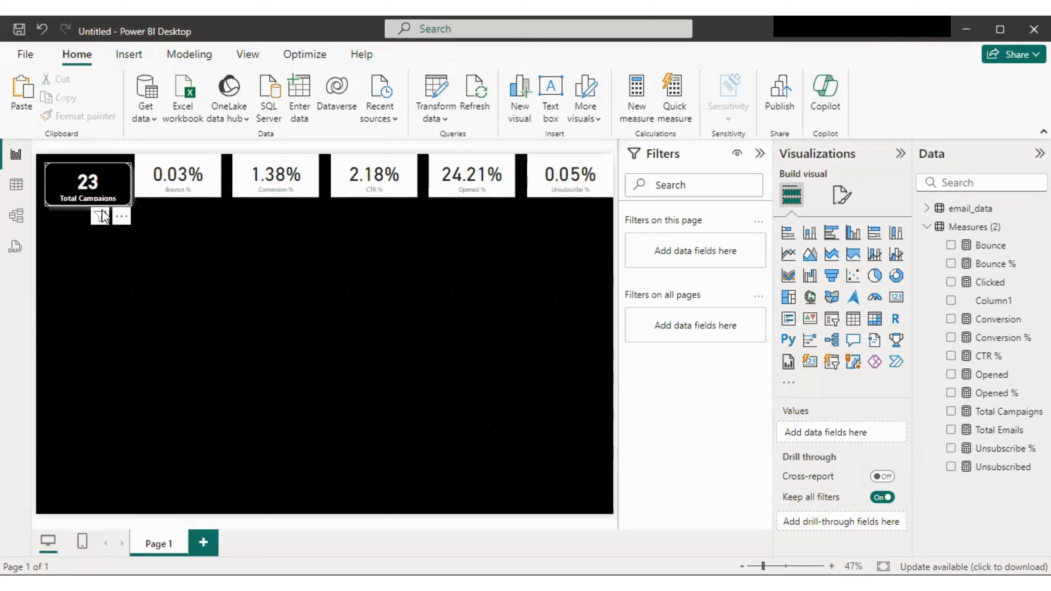
left_click(87, 192)
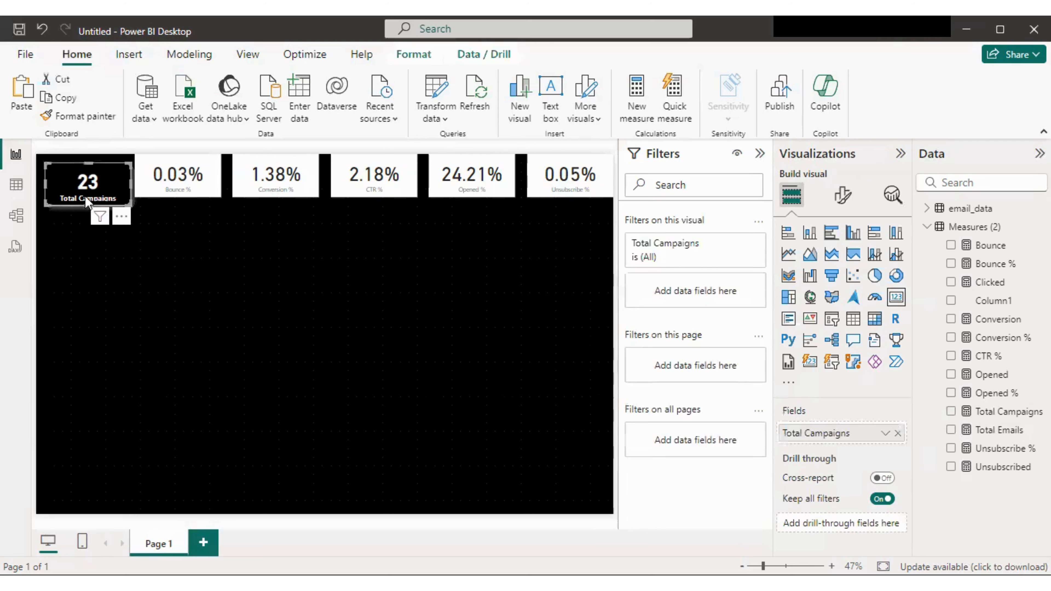
left_click_drag(87, 204, 87, 211)
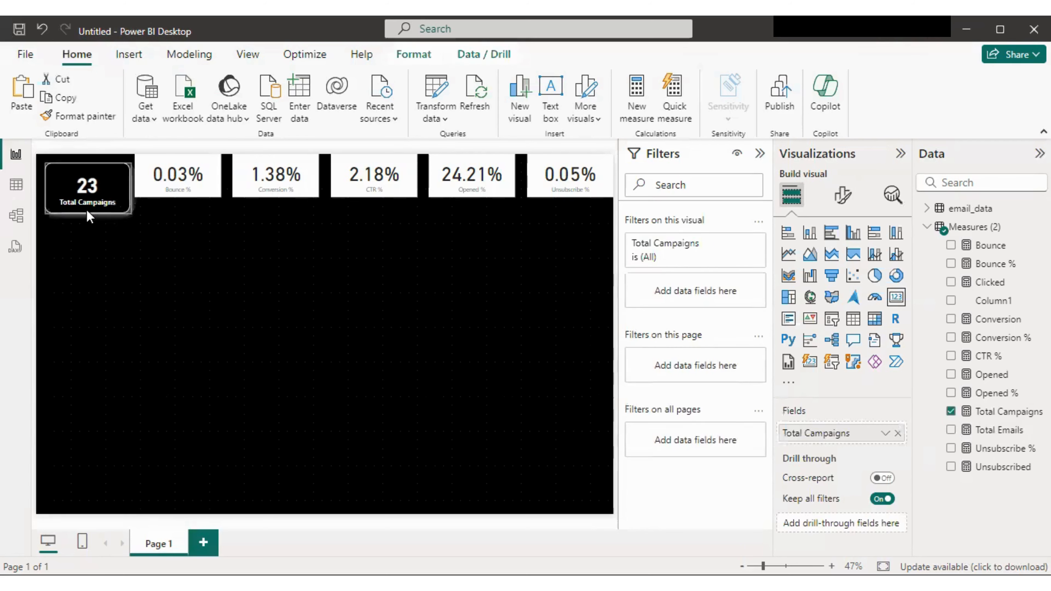
left_click(110, 273)
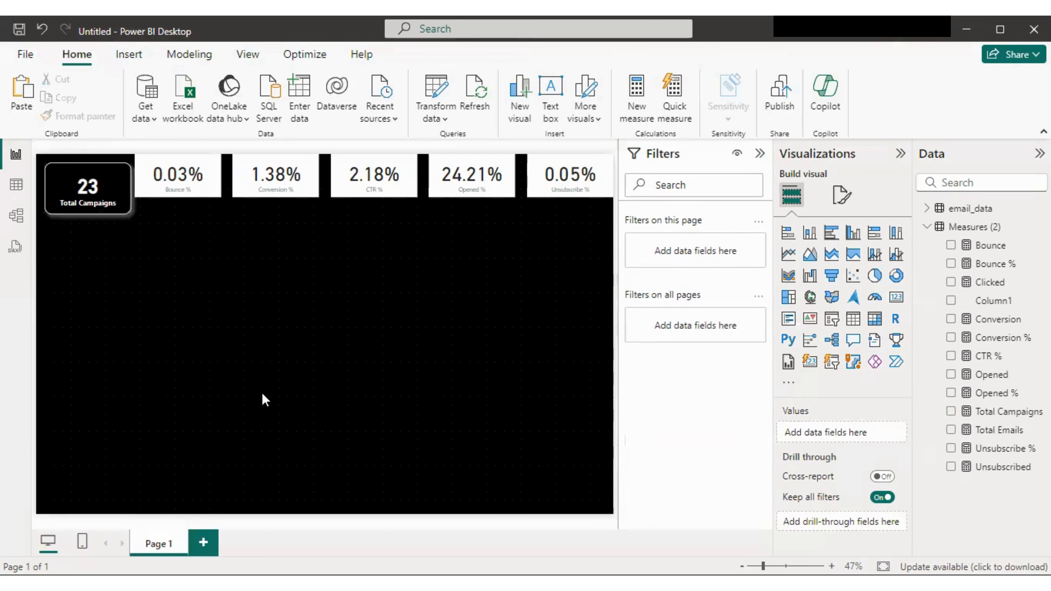
Step: Set the Total Campaigns card's callout value font size to 50
left_click(96, 198)
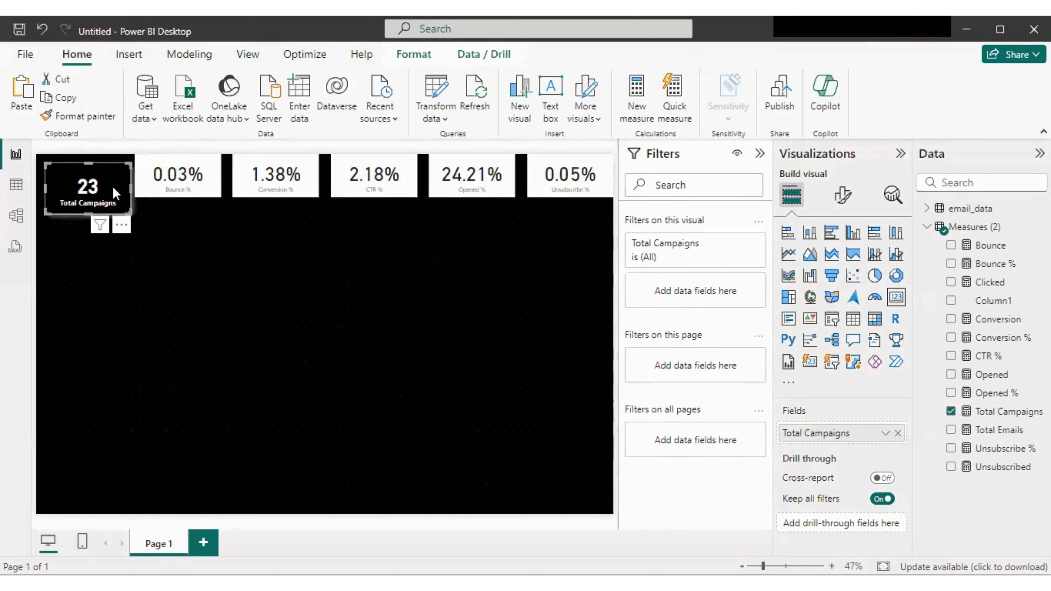
left_click(843, 201)
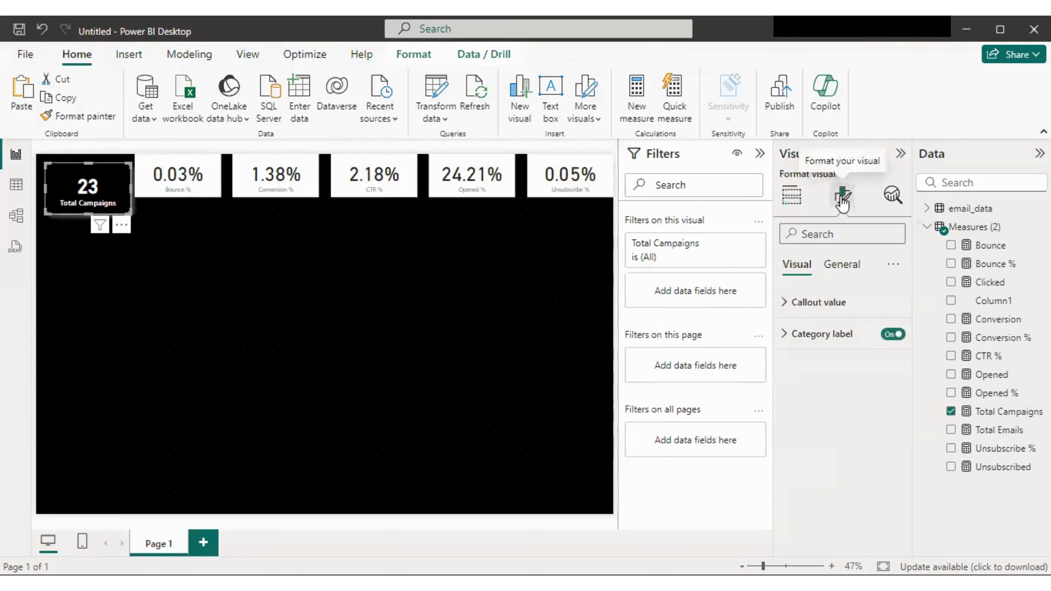
left_click(816, 304)
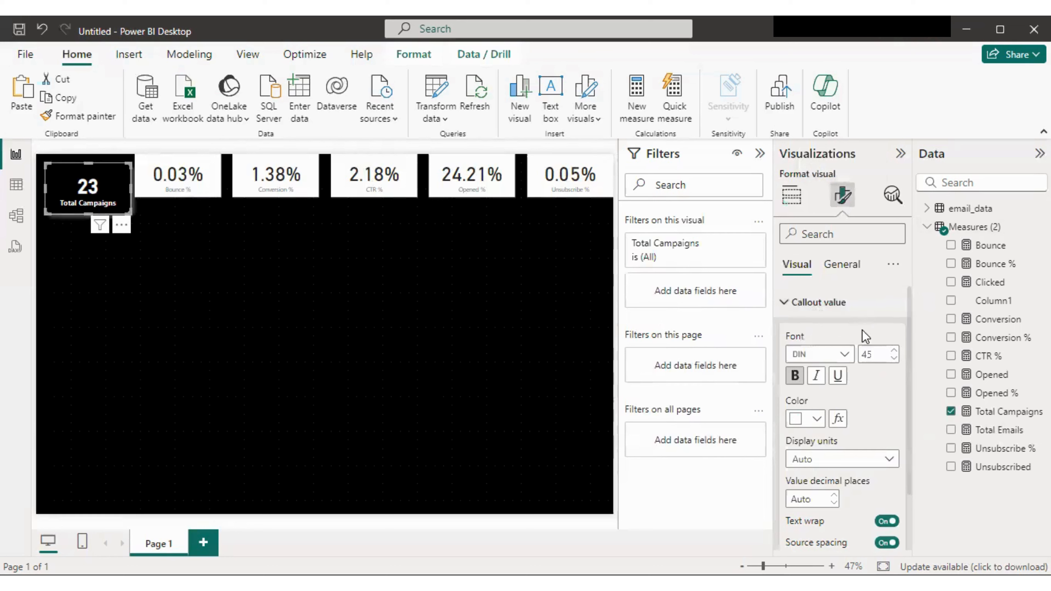
left_click(894, 352)
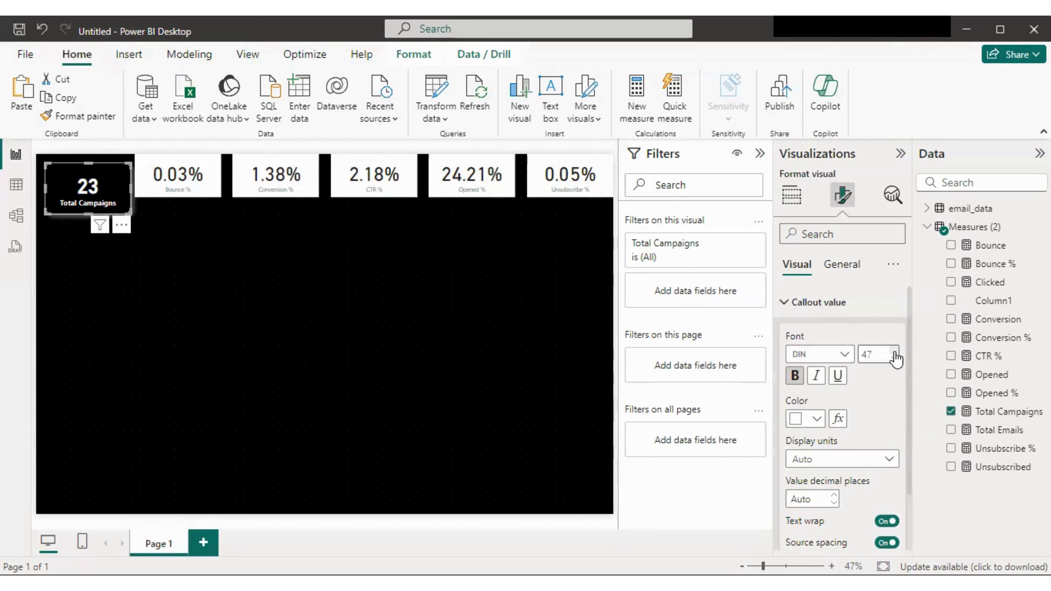
left_click(894, 352)
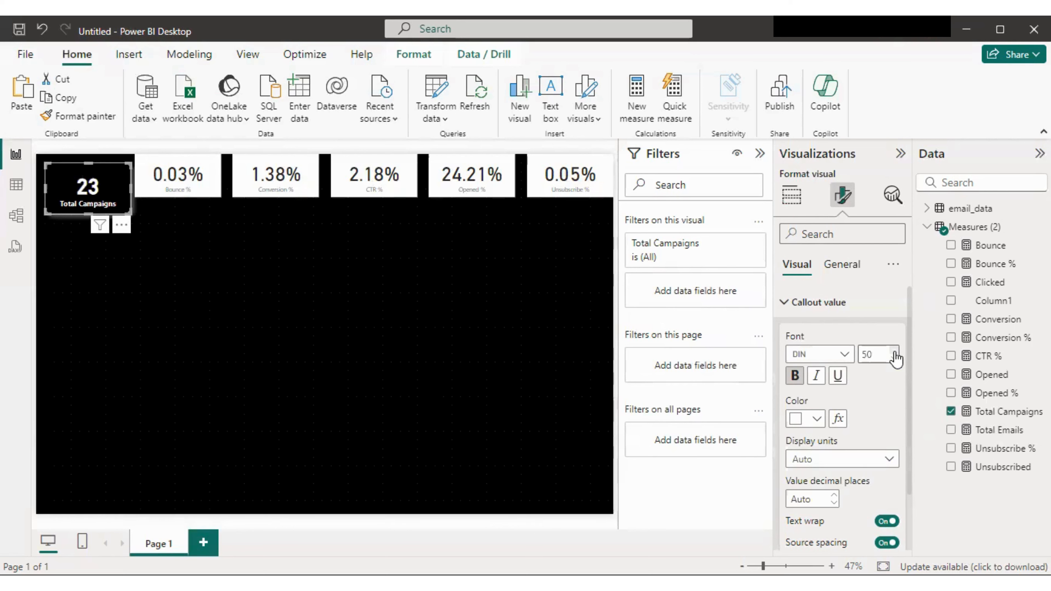
left_click(393, 278)
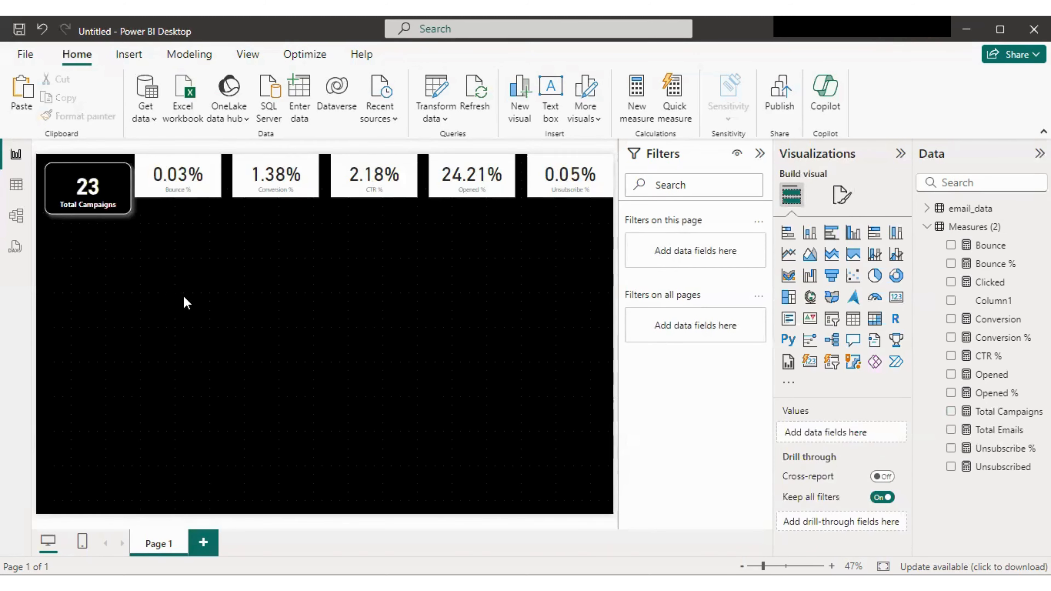
Step: Check the Total Campaigns card's height and width in its size properties
left_click(99, 197)
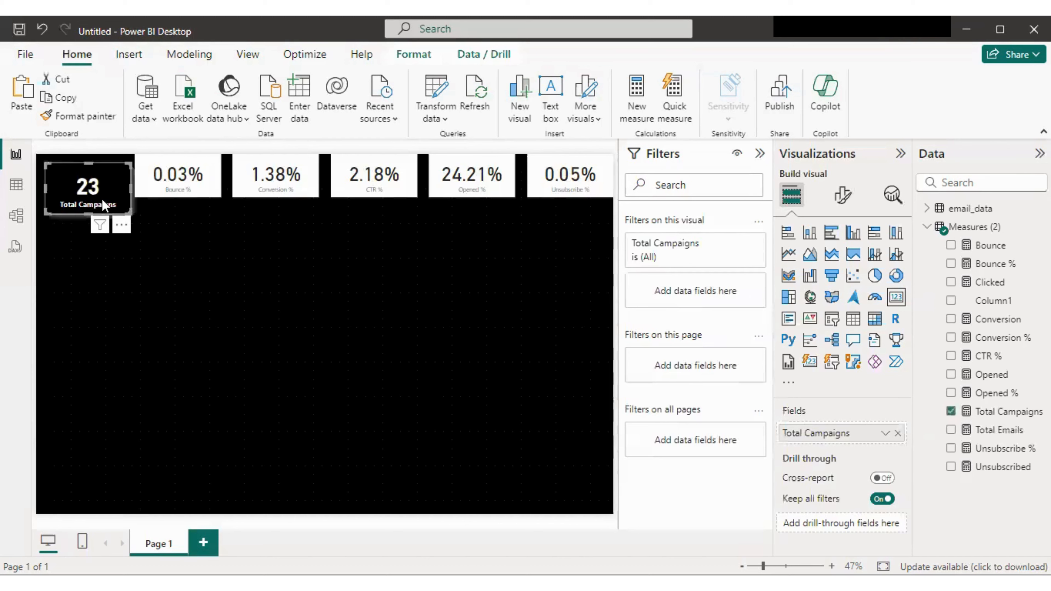
left_click(842, 196)
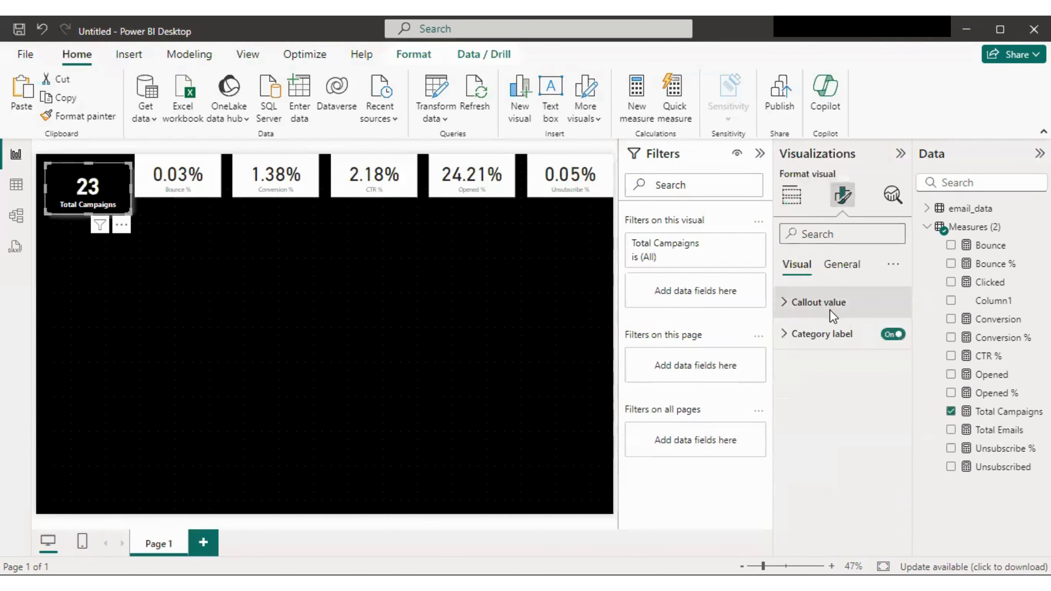
left_click(843, 264)
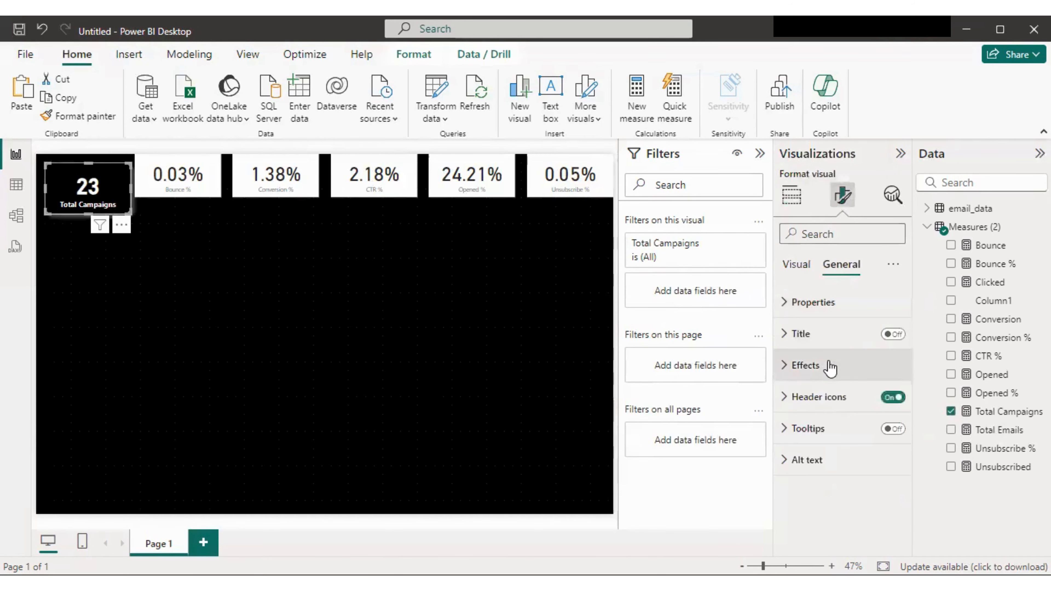
left_click(804, 302)
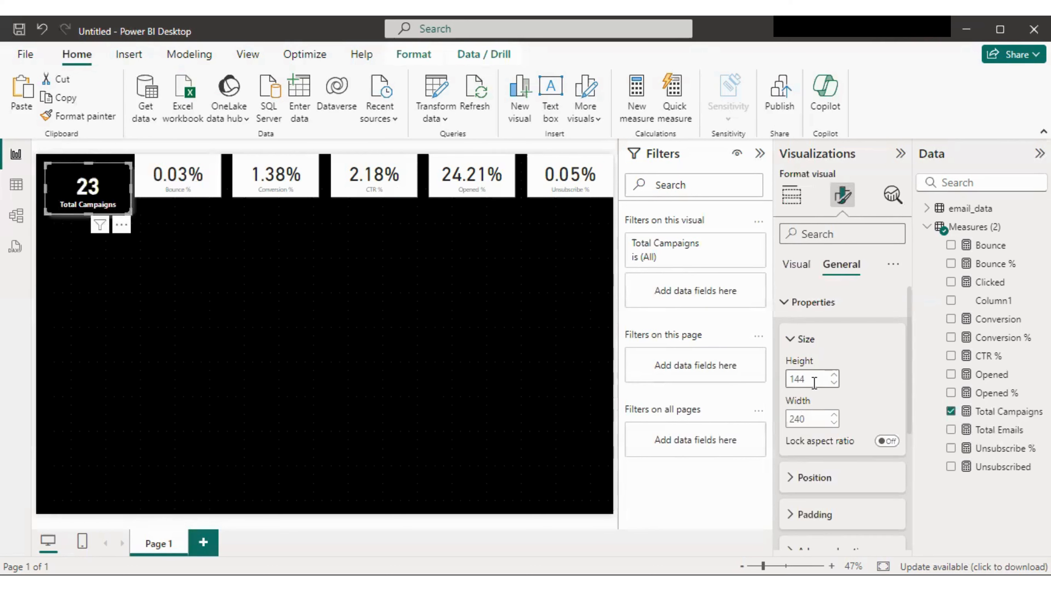
left_click(274, 296)
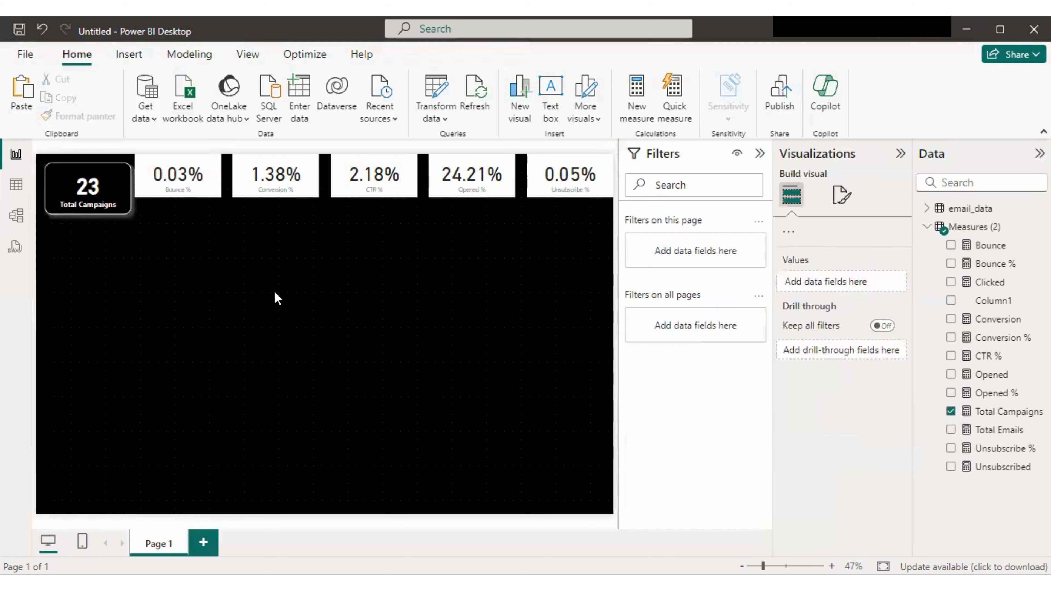
Step: Copy the Total Campaigns card's formatting to the Bounce % card with Format Painter and place that card directly beside it, aligned at the upper edge
left_click(88, 190)
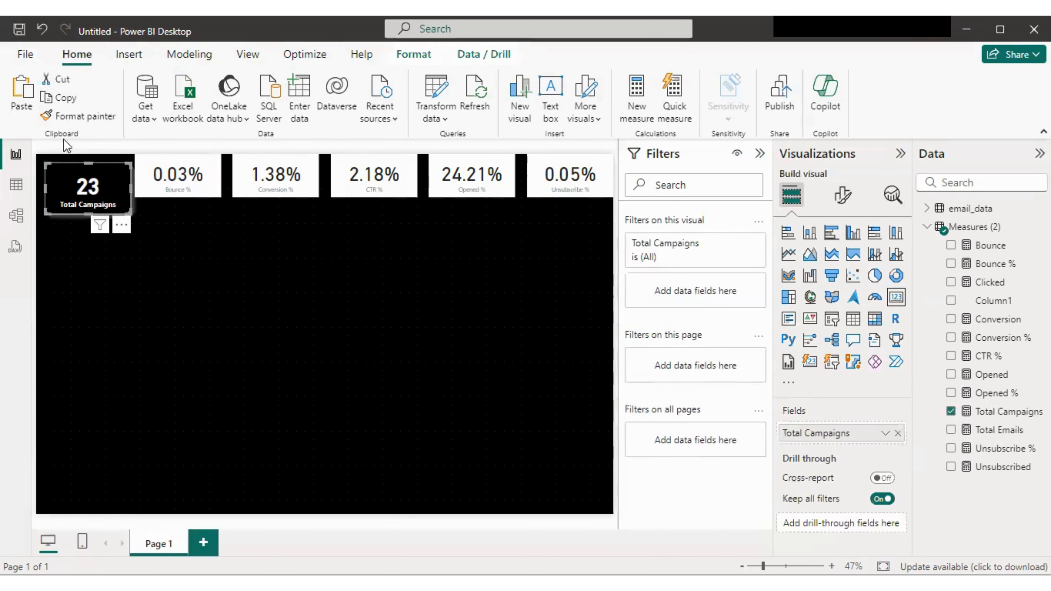
left_click(64, 120)
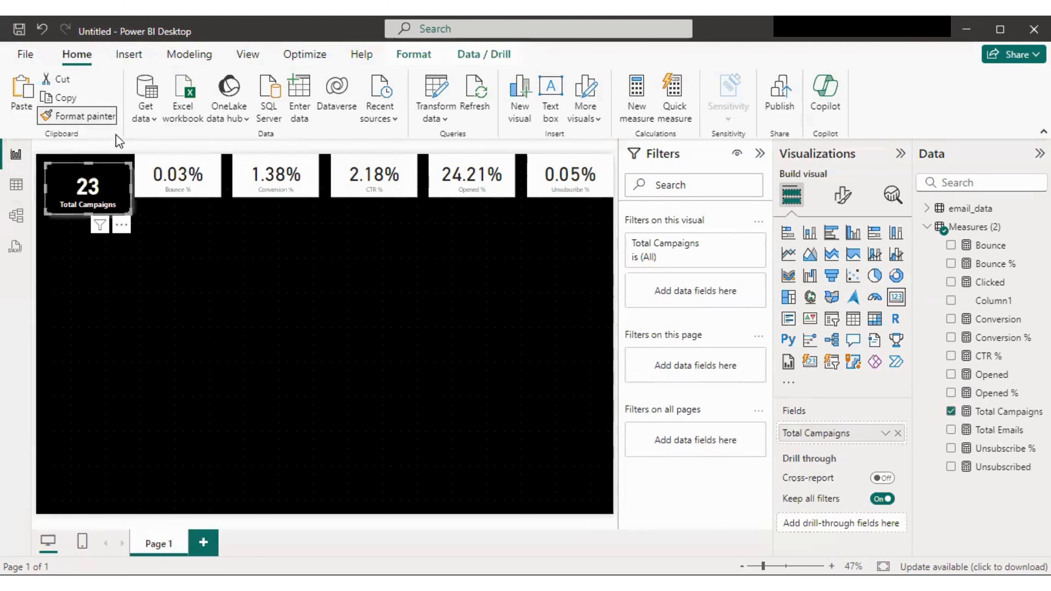
left_click(193, 179)
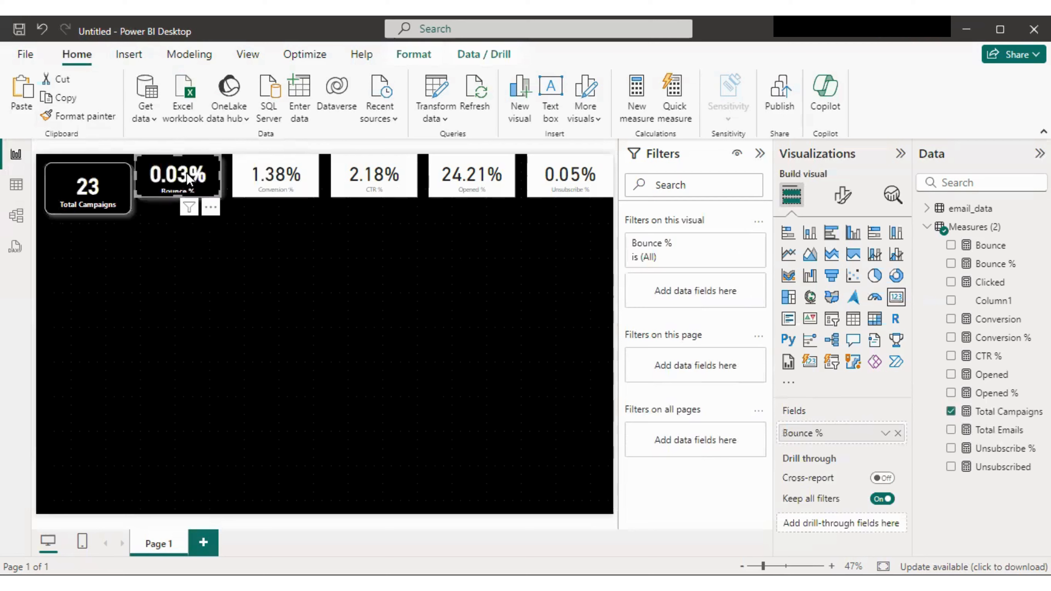
left_click_drag(187, 178, 186, 186)
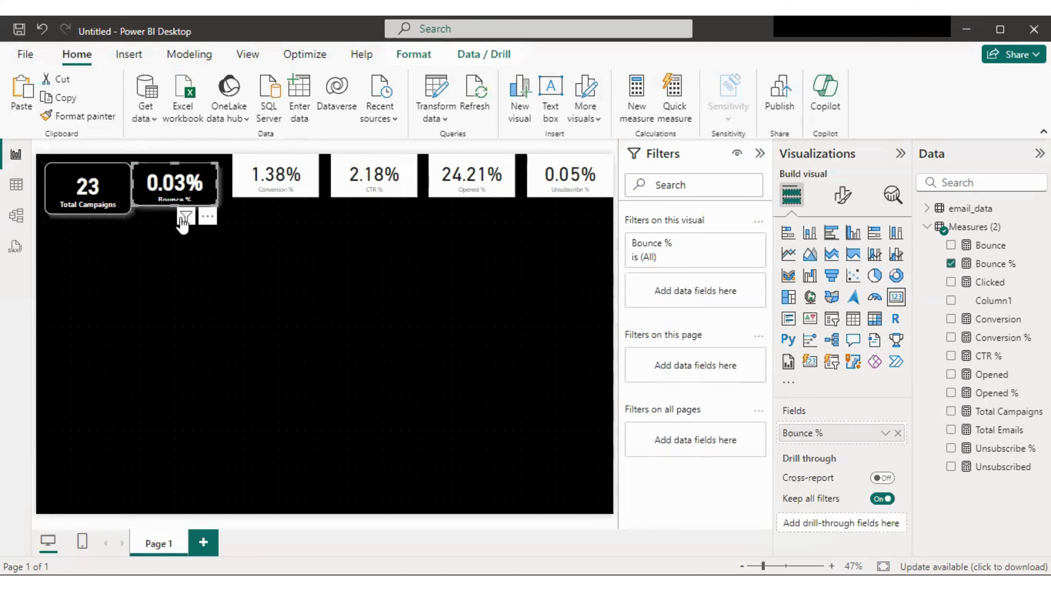
Step: Set the Bounce % card's height to 144 to match the Total Campaigns card
left_click(99, 192)
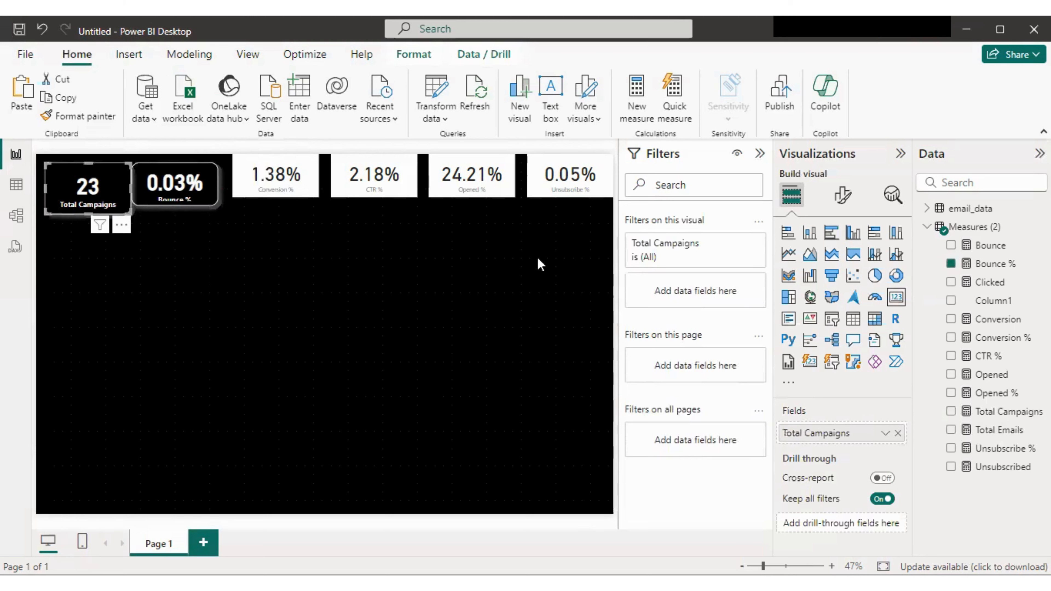
left_click(842, 194)
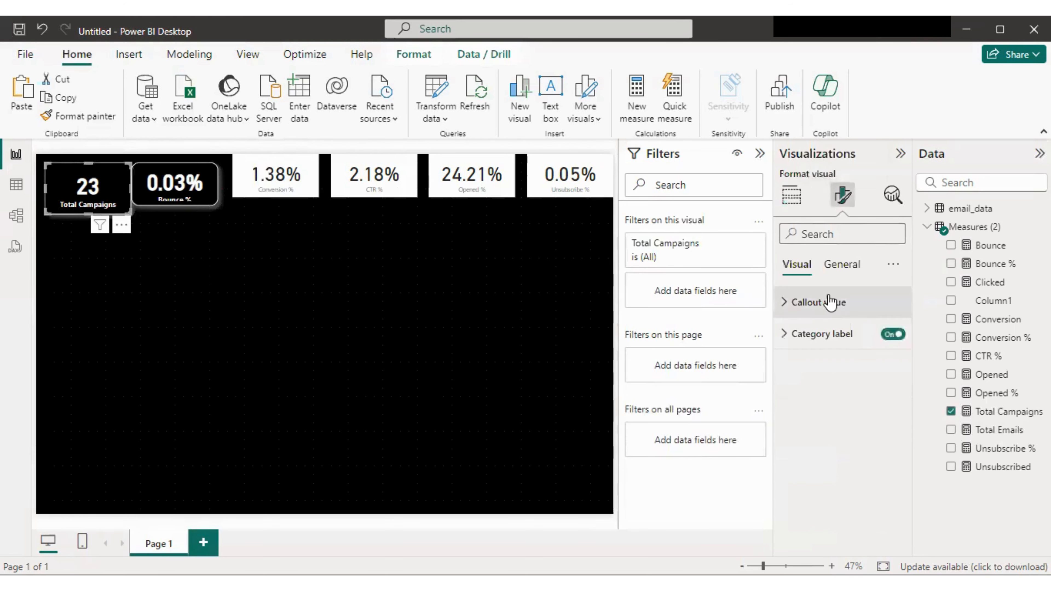
left_click(840, 265)
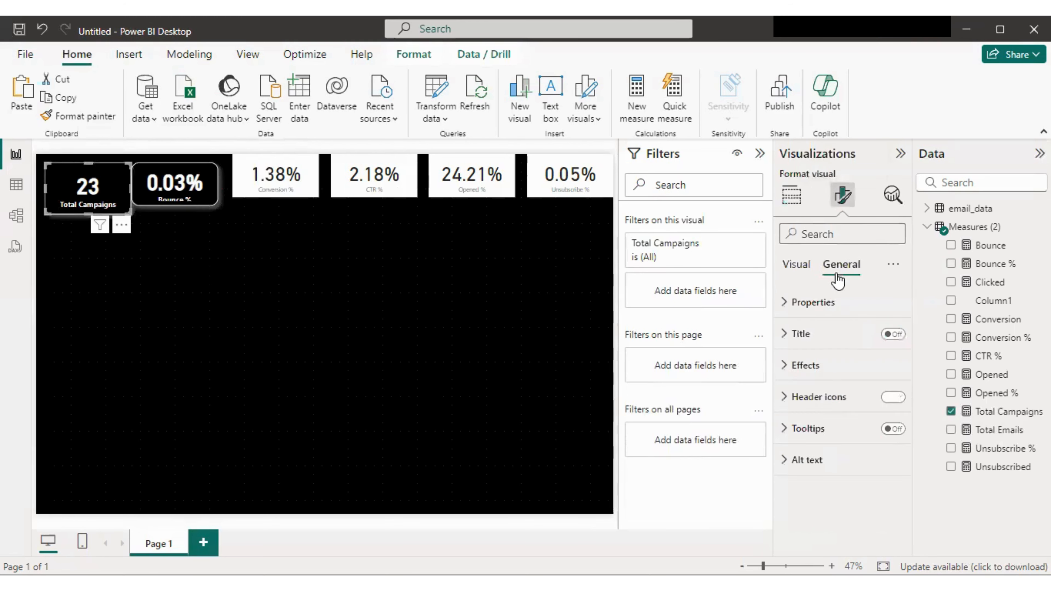
left_click(814, 305)
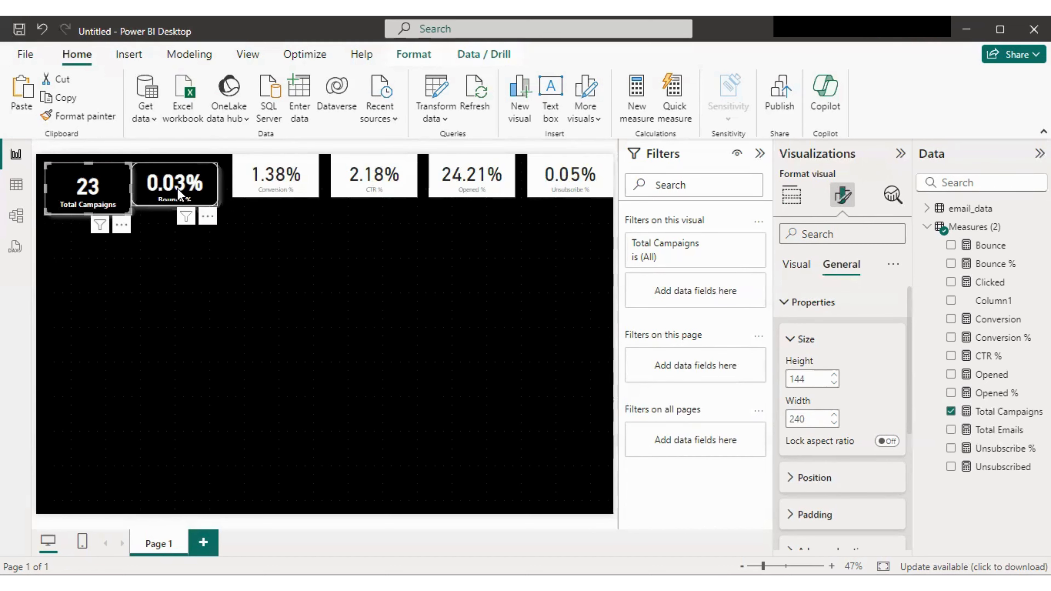
double_click(810, 379)
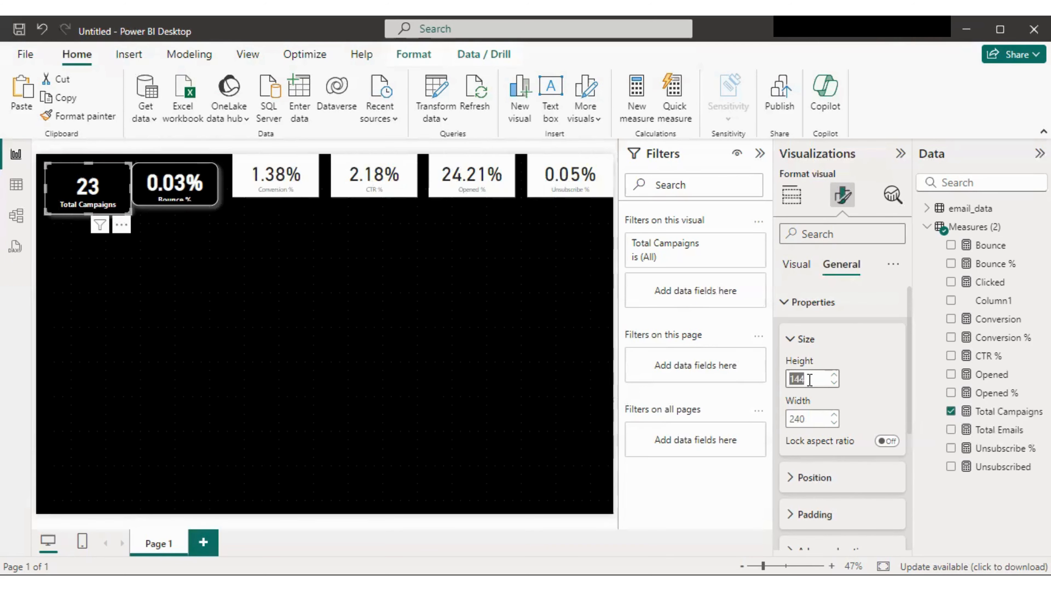
left_click(187, 182)
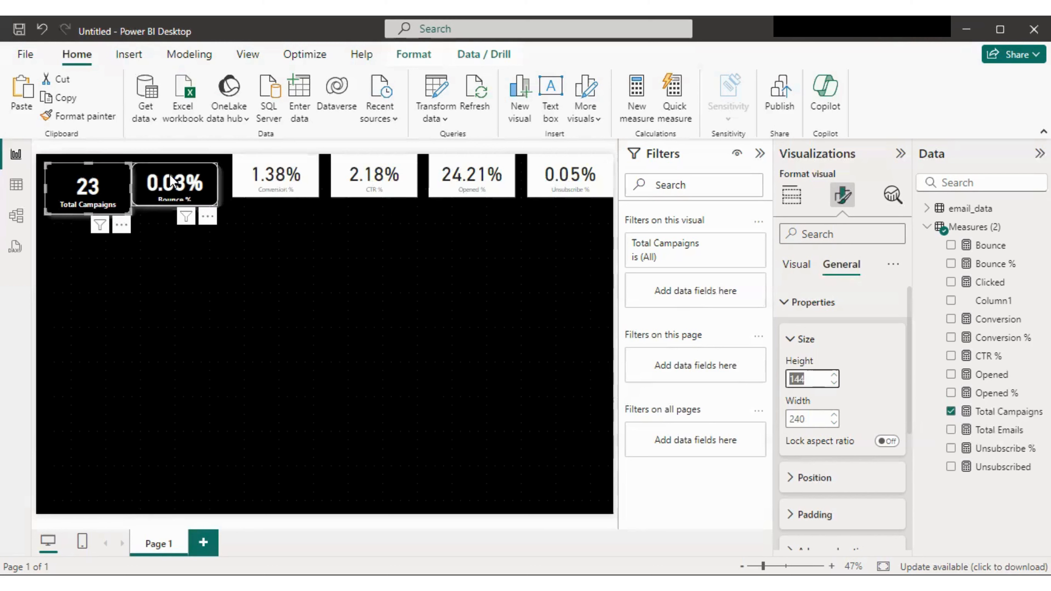
double_click(809, 378)
type("144")
key("Return")
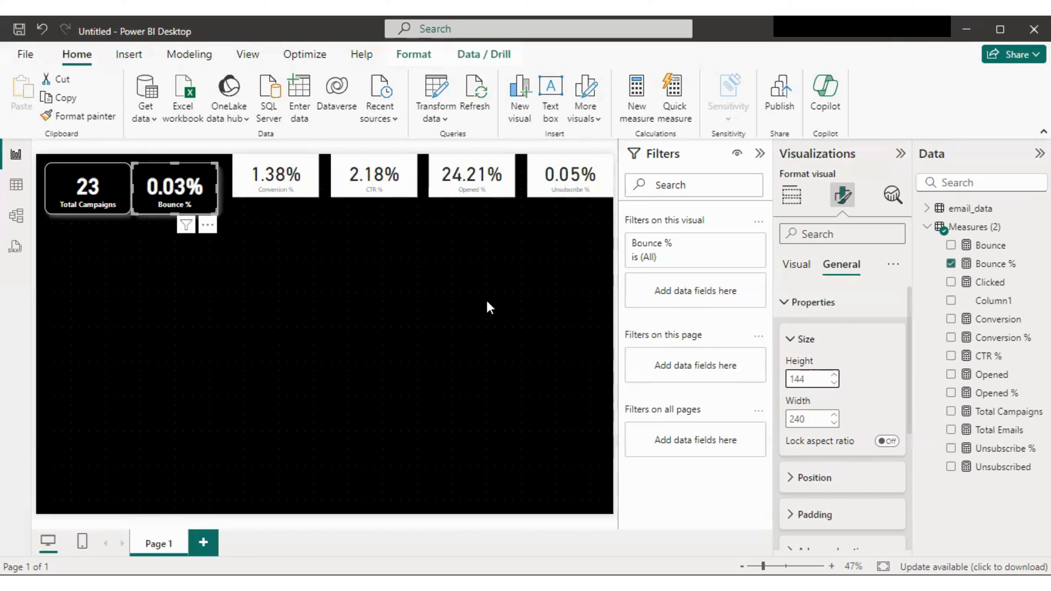
Step: Set the height of the Conversion % card and the CTR % card to 144 each
left_click(286, 181)
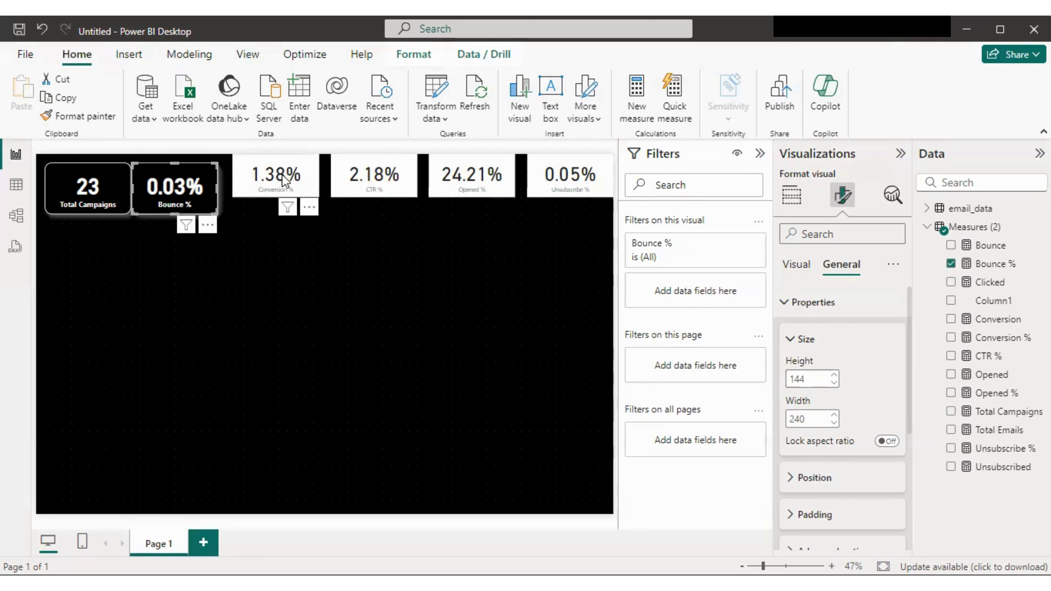
double_click(809, 379)
type("144")
key("Return")
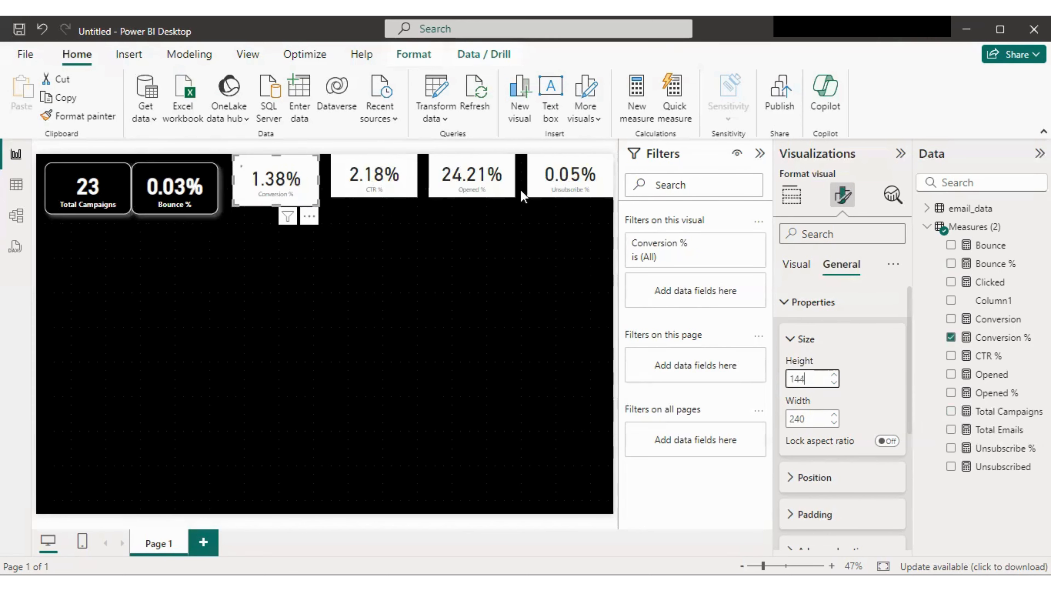
left_click(391, 178)
double_click(817, 376)
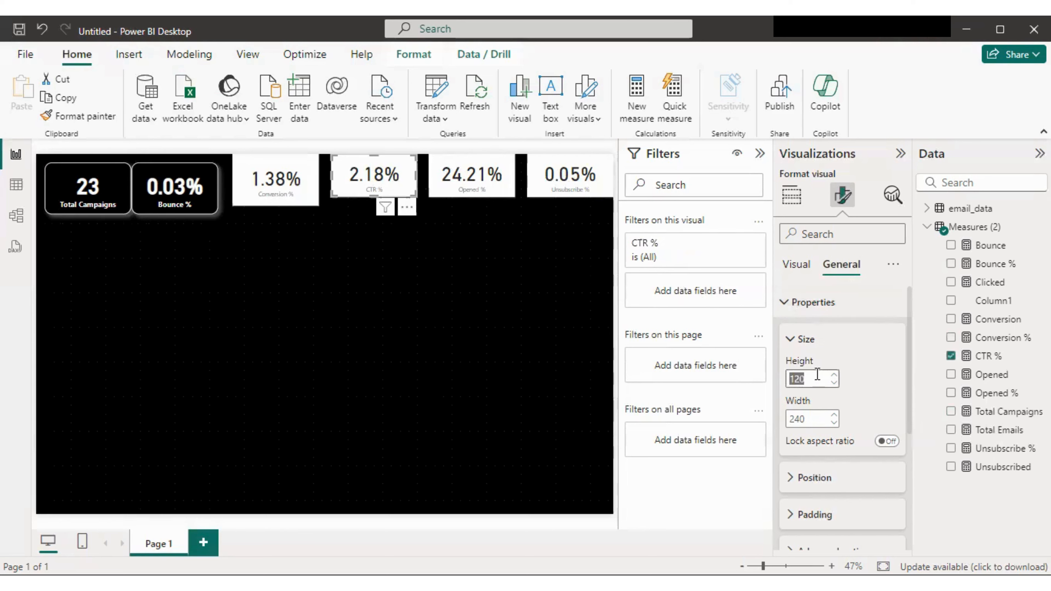
type("144")
key("Return")
Step: Set the height of the Opened % card and the Unsubscribe % card to 144 each
left_click(486, 186)
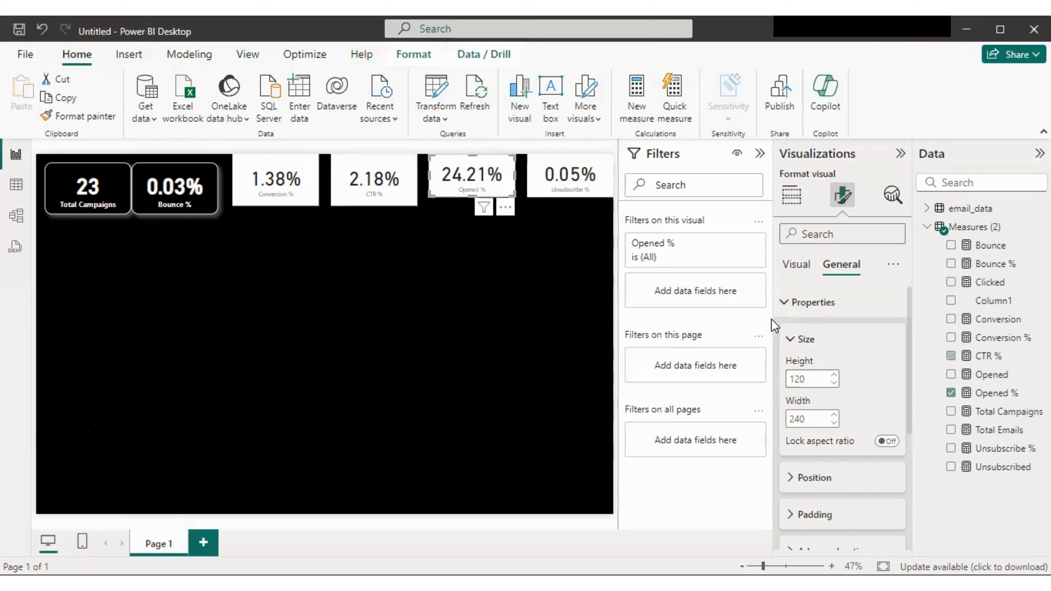
double_click(809, 379)
type("144")
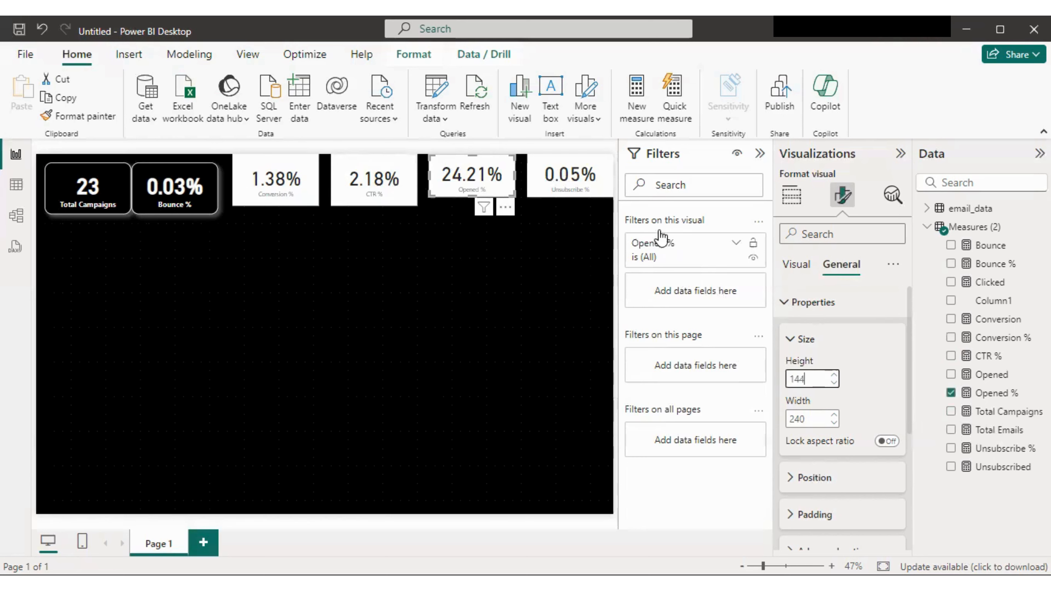
key("Return")
left_click(588, 189)
double_click(809, 378)
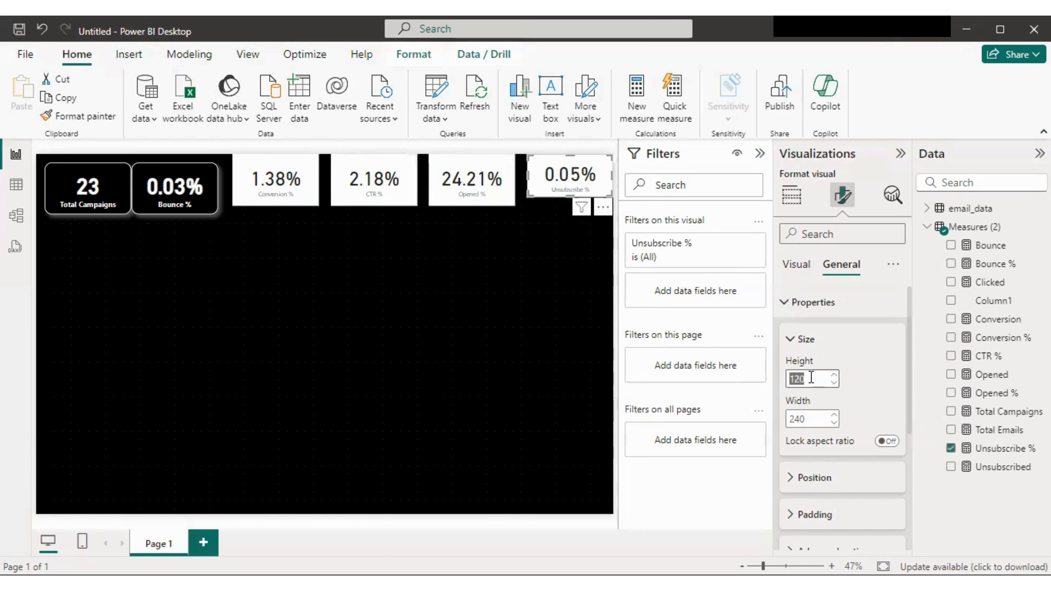
type("144")
key("Return")
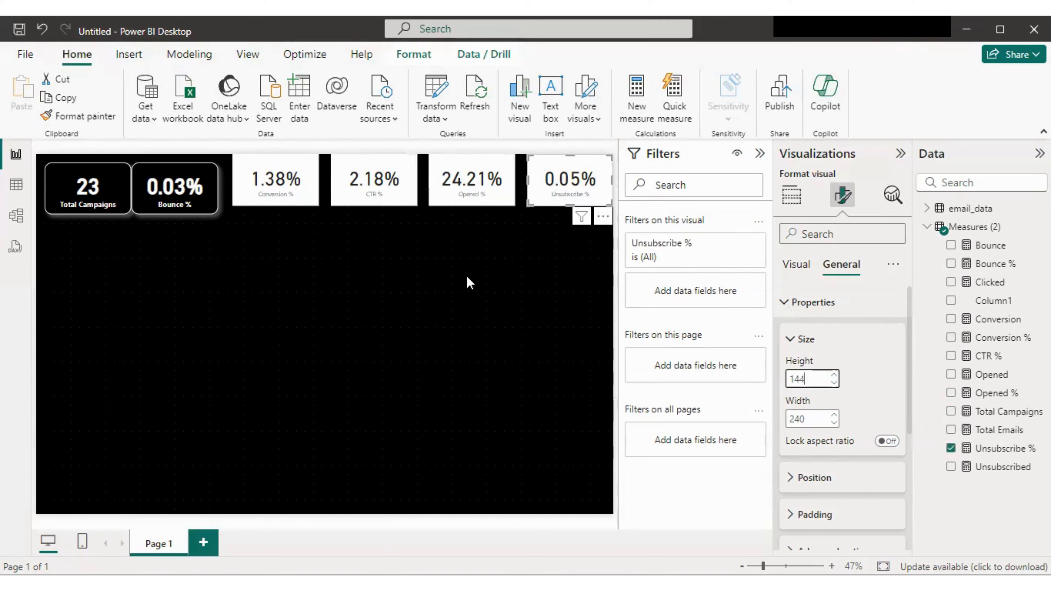
Step: Move the four white cards down to line up with the Total Campaigns card's upper edge, with Unsubscribe % directly beside Opened %
left_click_drag(269, 180, 273, 190)
left_click_drag(373, 200, 387, 191)
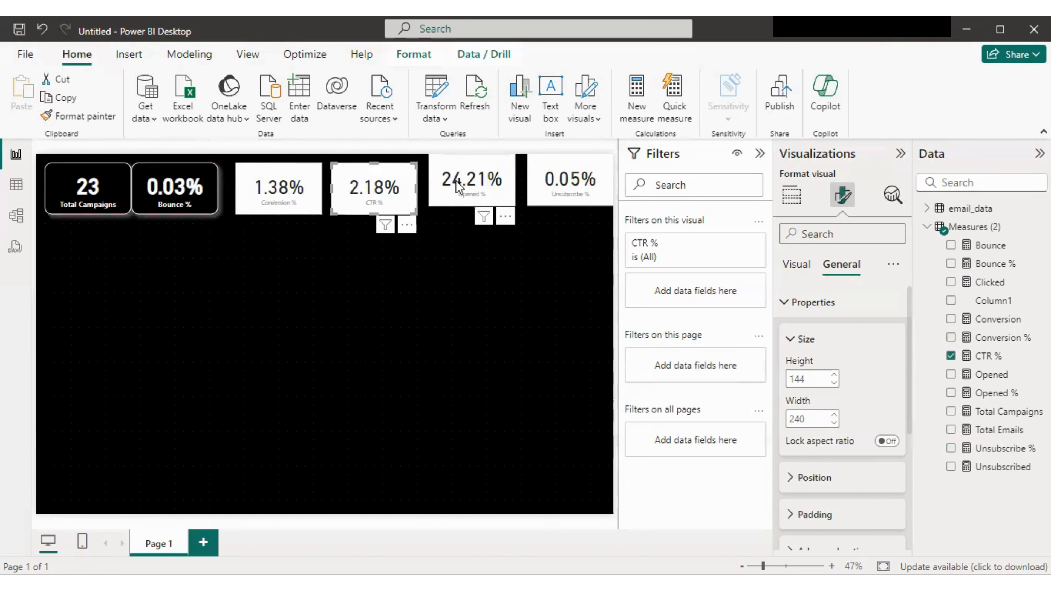
left_click_drag(462, 189, 466, 200)
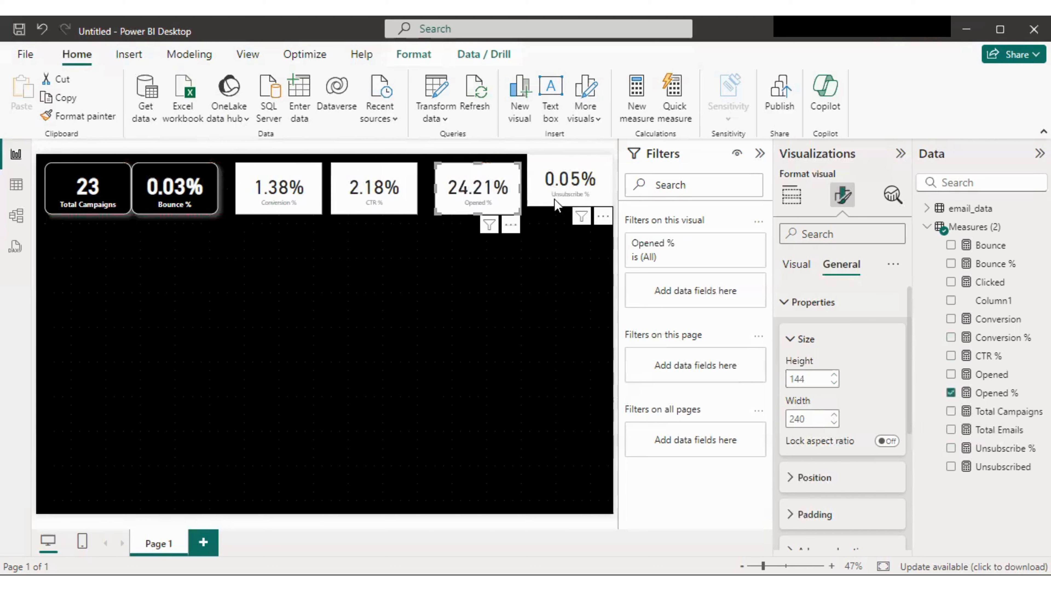
mouse_move(556, 205)
left_mouse_down()
mouse_move(547, 185)
mouse_move(559, 185)
left_mouse_up()
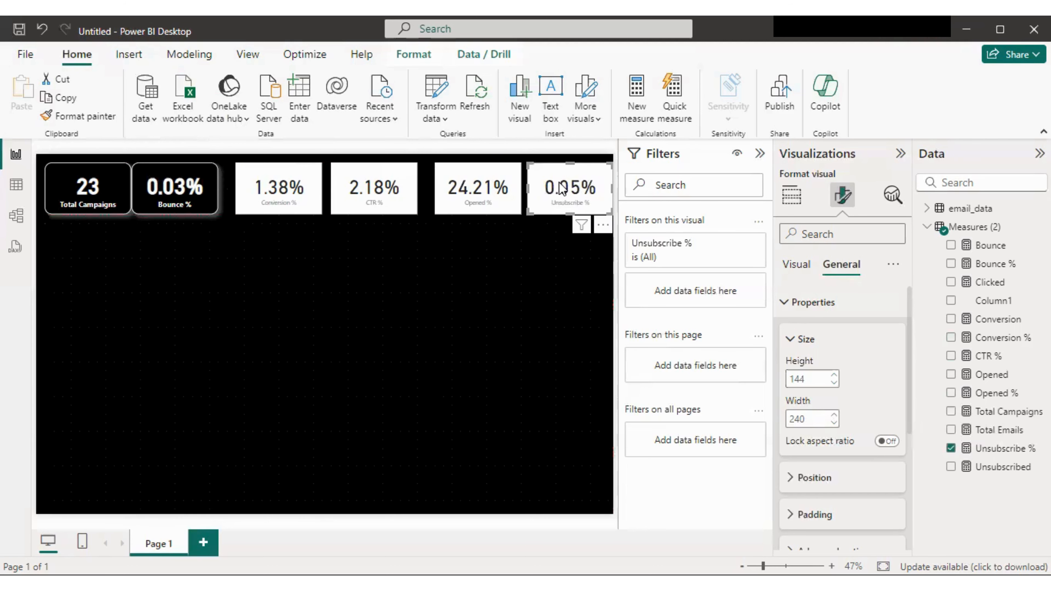
key("Left")
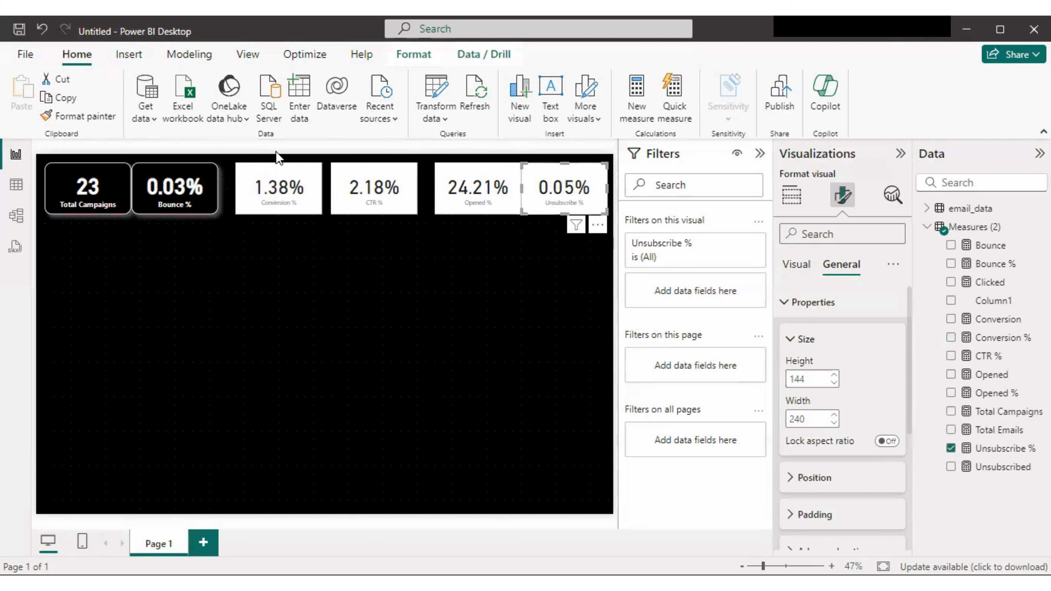
Step: Select all six cards and distribute them horizontally so the gaps between them are equal
mouse_move(278, 161)
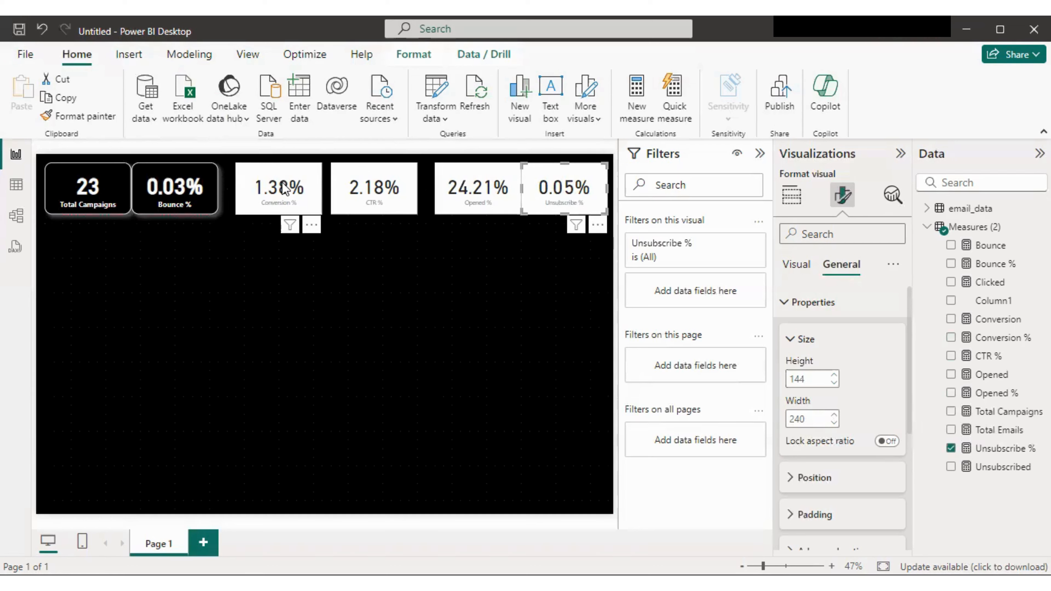
left_click(100, 188)
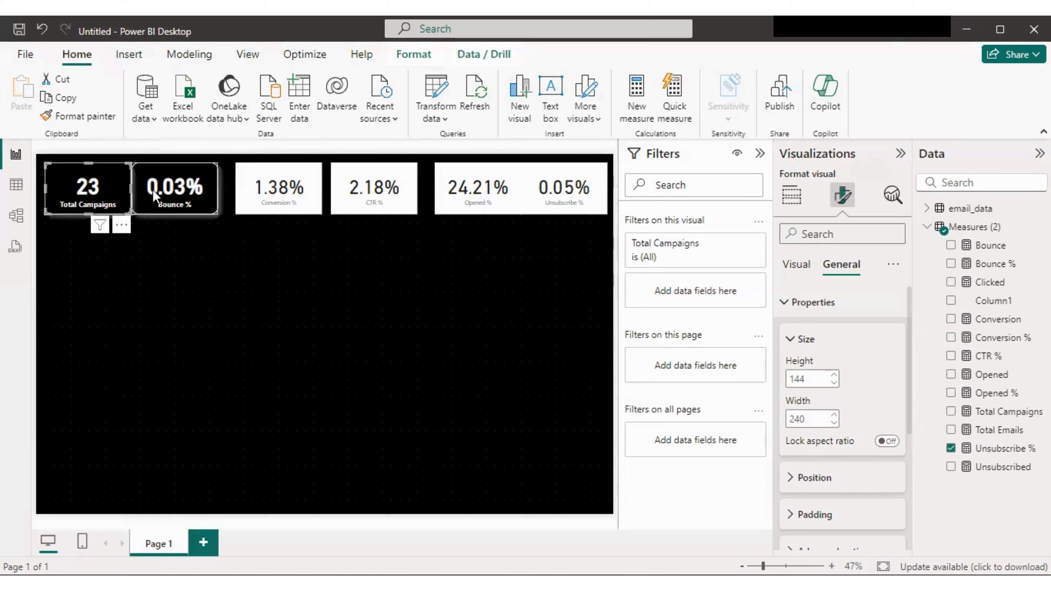
left_click(160, 189, "ctrl")
left_click(282, 189, "ctrl")
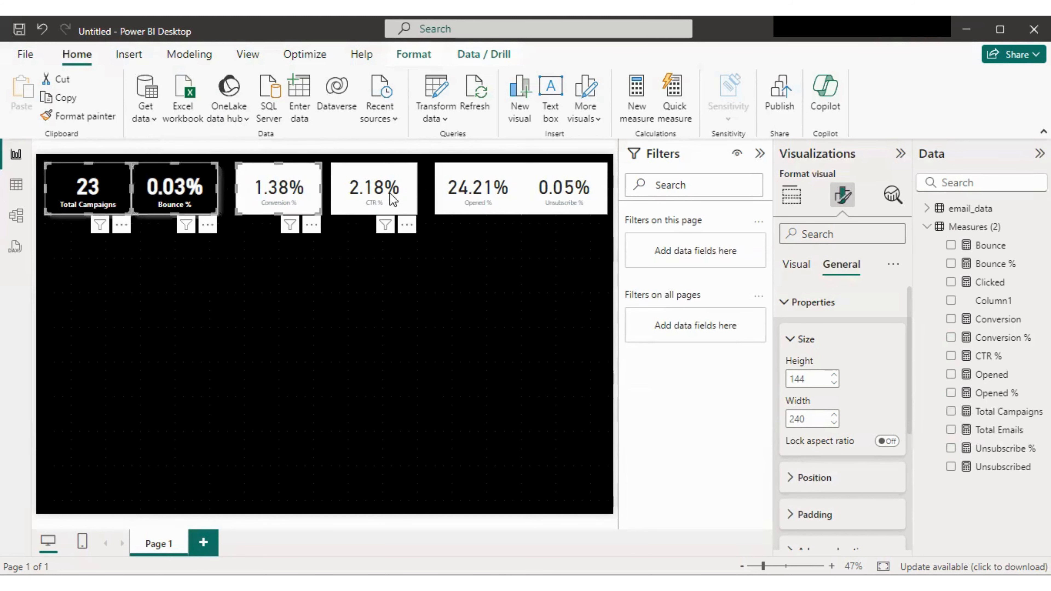
left_click(393, 200, "ctrl")
left_click(484, 188, "ctrl")
left_click(548, 191, "ctrl")
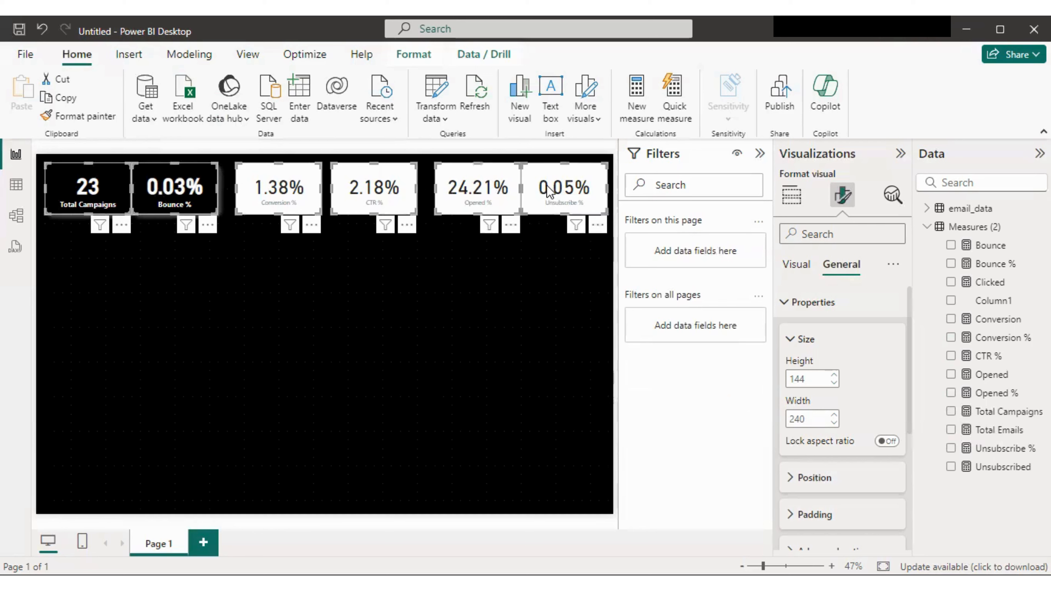
left_click(415, 56)
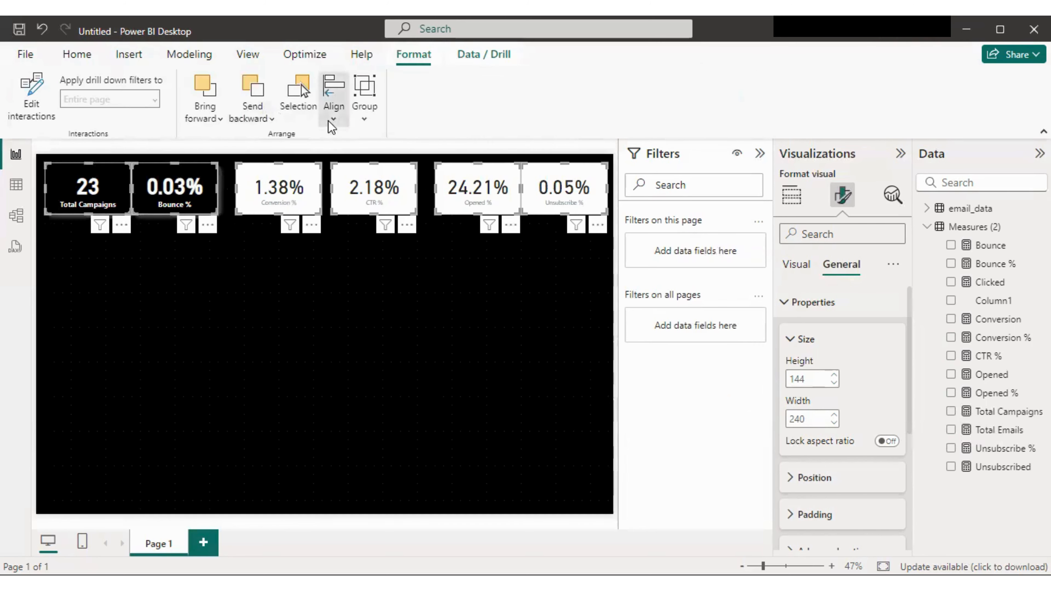
left_click(333, 110)
left_click(393, 302)
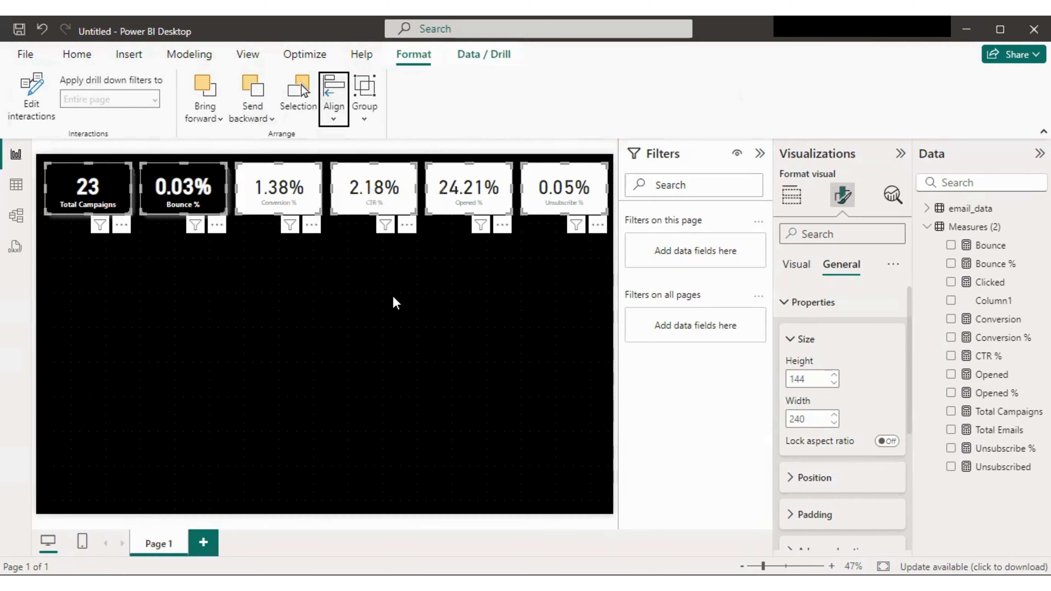
left_click(252, 275)
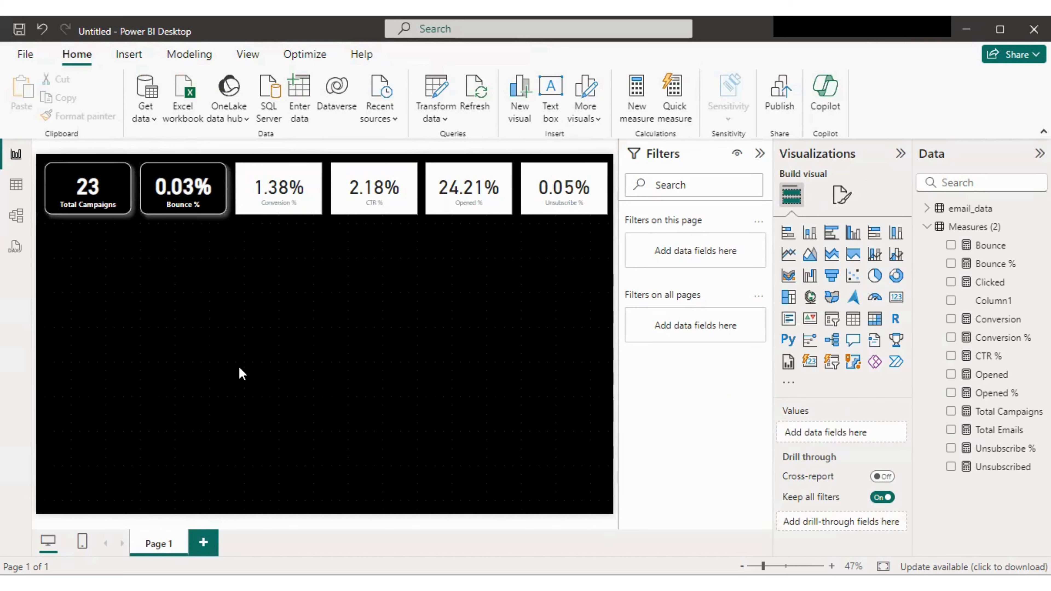
Step: Copy the Total Campaigns card's formatting to the Conversion % card and on to the CTR % card with Format Painter
left_click(100, 191)
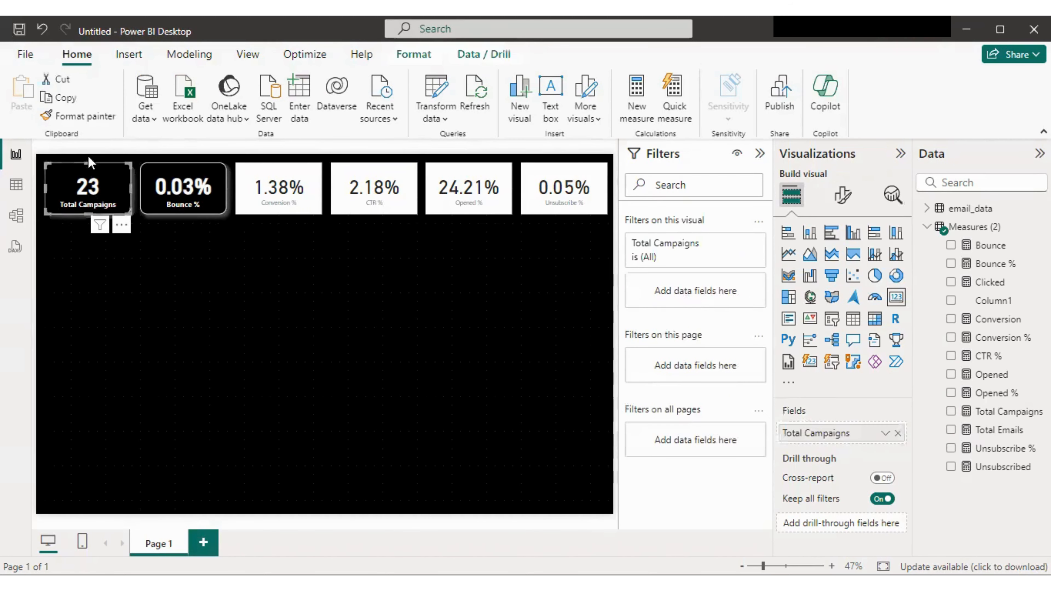
left_click(82, 115)
left_click(271, 184)
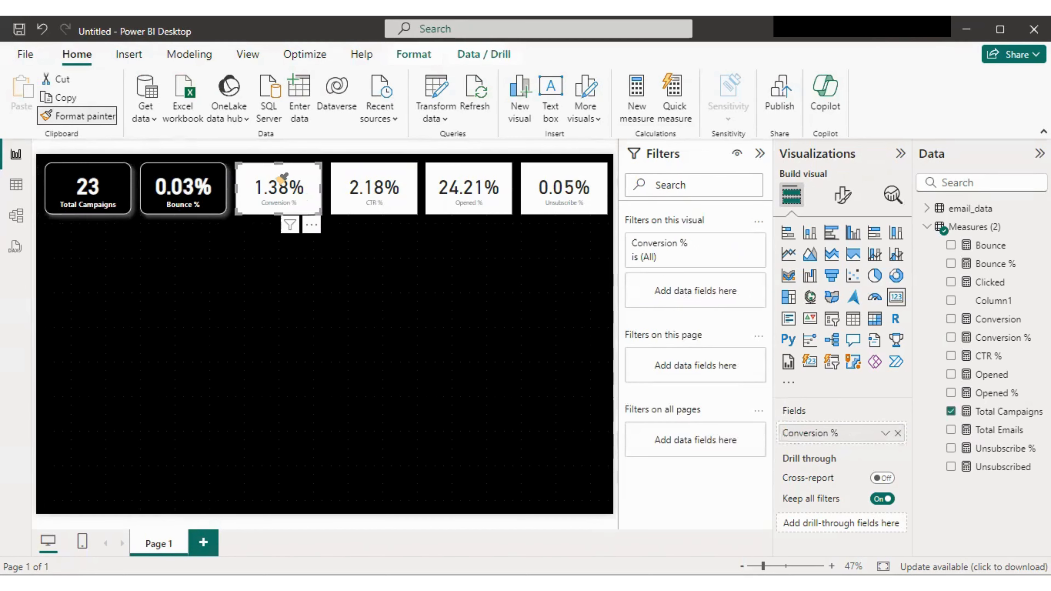
left_click(85, 117)
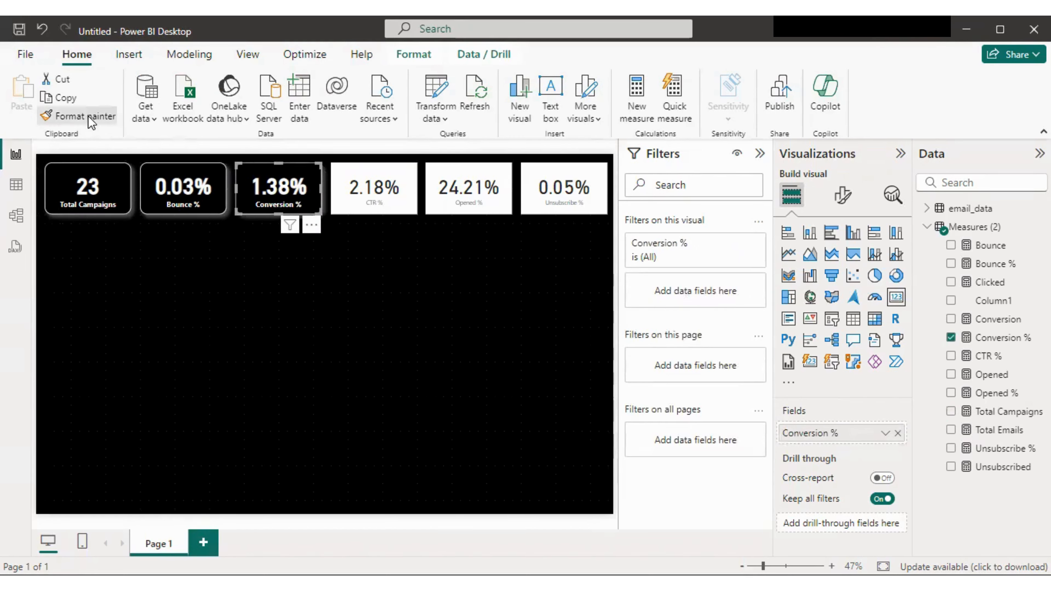
left_click(399, 191)
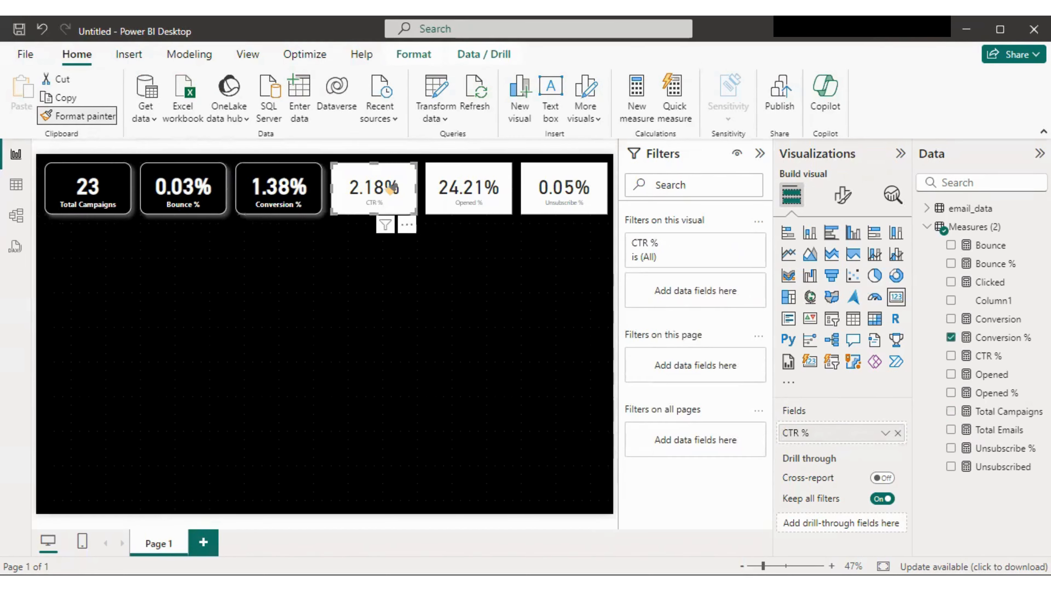
Step: Copy the Conversion % card's formatting to the Opened % card and on to the Unsubscribe % card with Format Painter
left_click(281, 183)
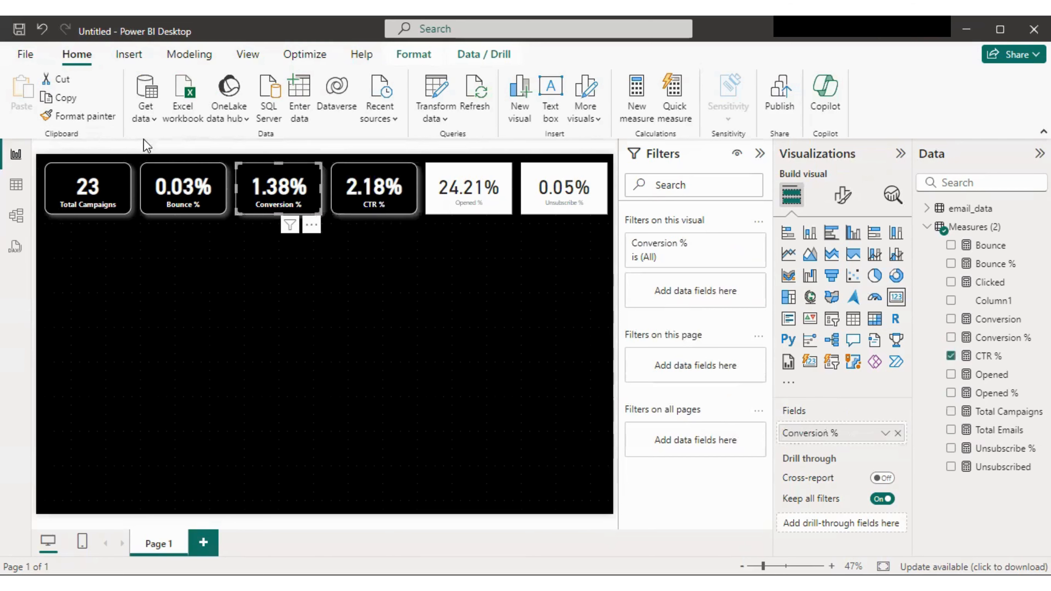
left_click(74, 118)
left_click(471, 186)
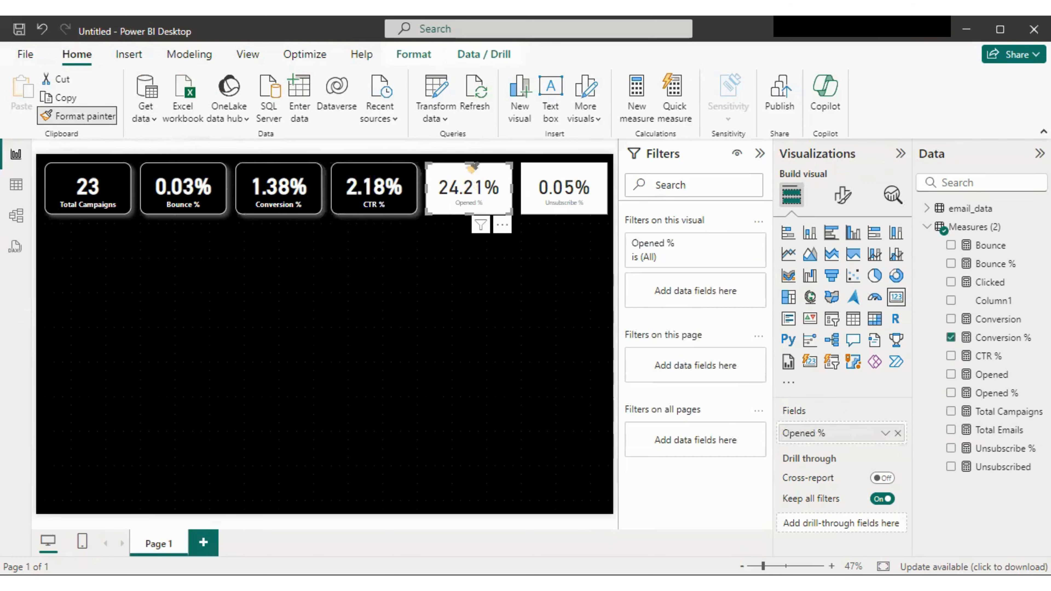
left_click(80, 114)
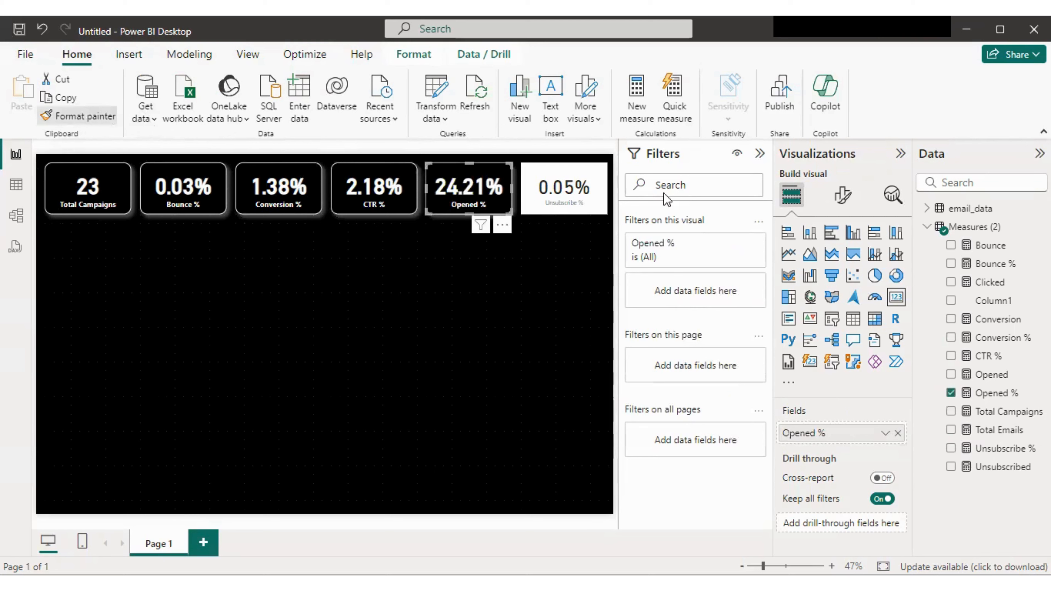
left_click(567, 191)
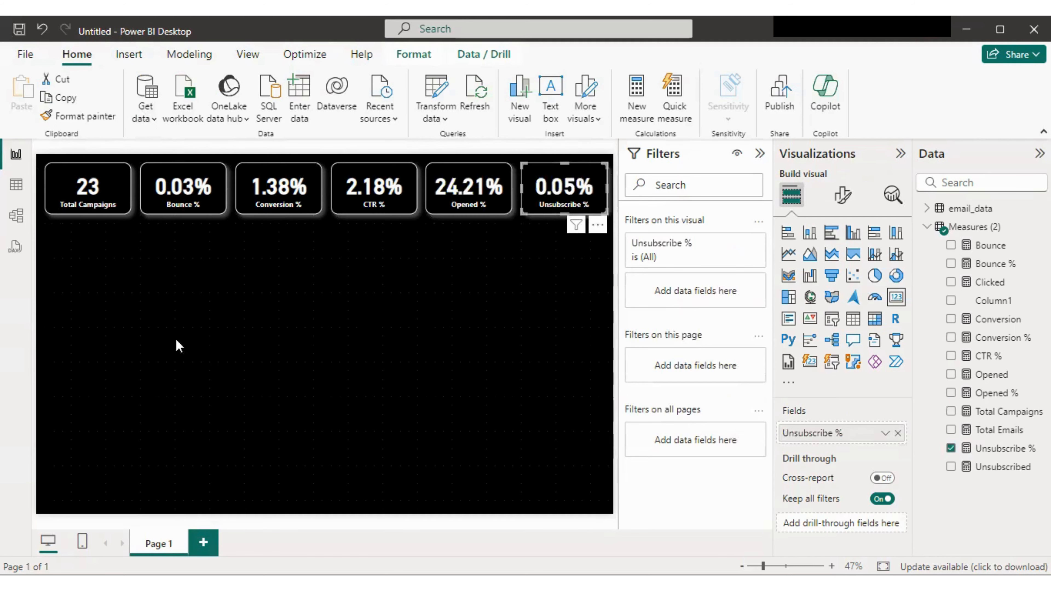
Step: Insert a new stacked bar chart below the Total Campaigns card and stretch it to more than twice its height
left_click(178, 346)
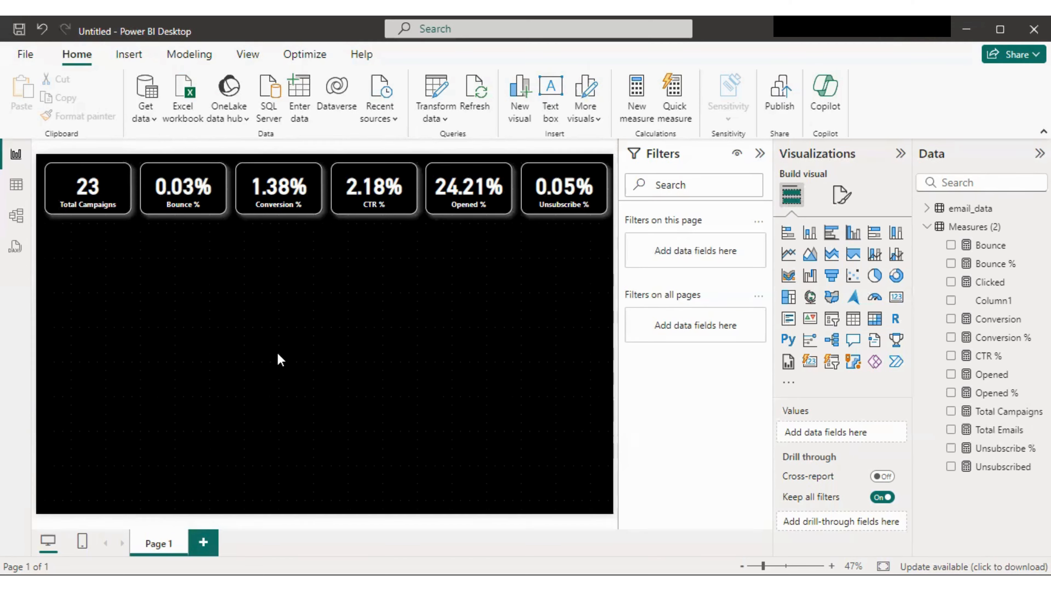
left_click(786, 231)
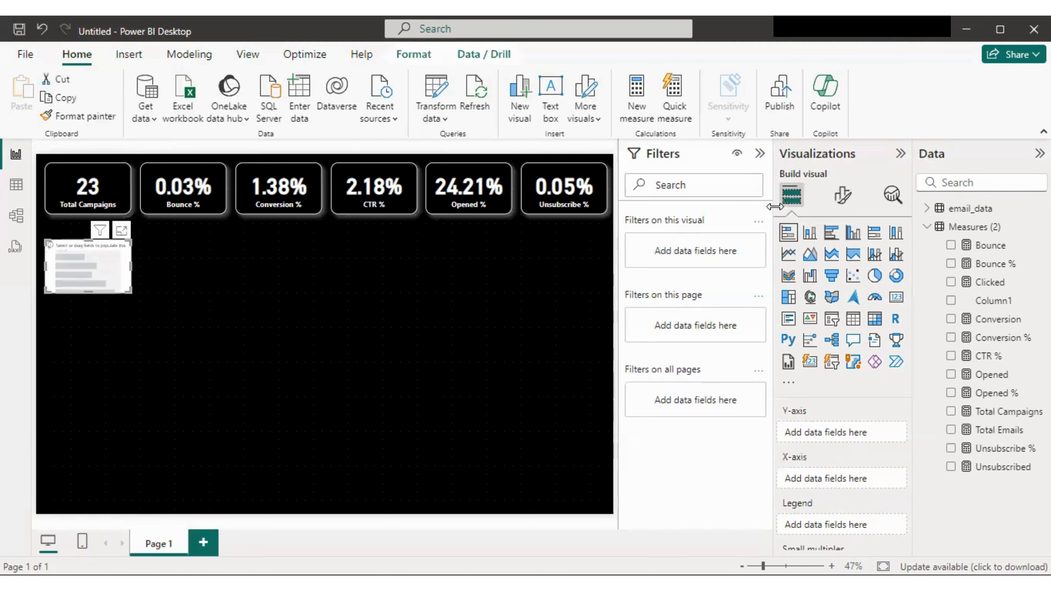
left_click_drag(88, 293, 93, 366)
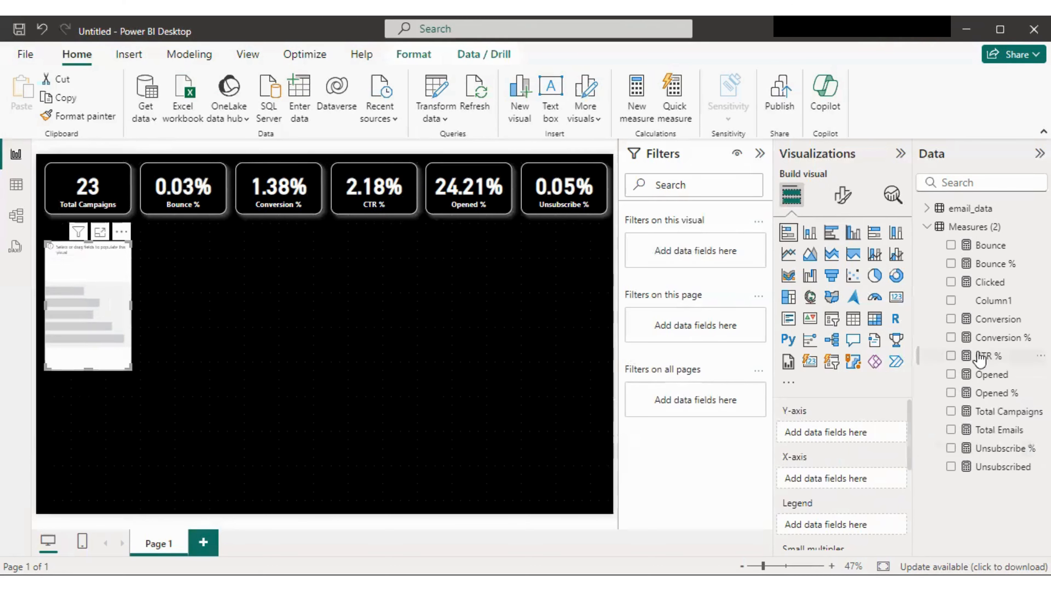
Step: Assign Country from email_data to the bar chart's Y-axis and the Total Emails measure to its X-axis
left_click(931, 209)
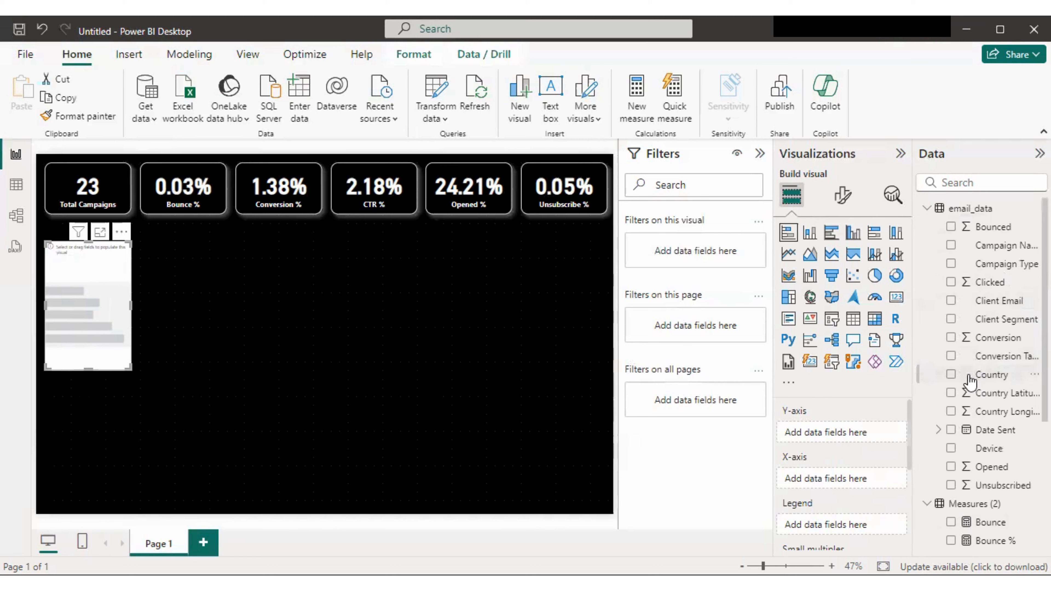
left_click_drag(969, 374, 839, 432)
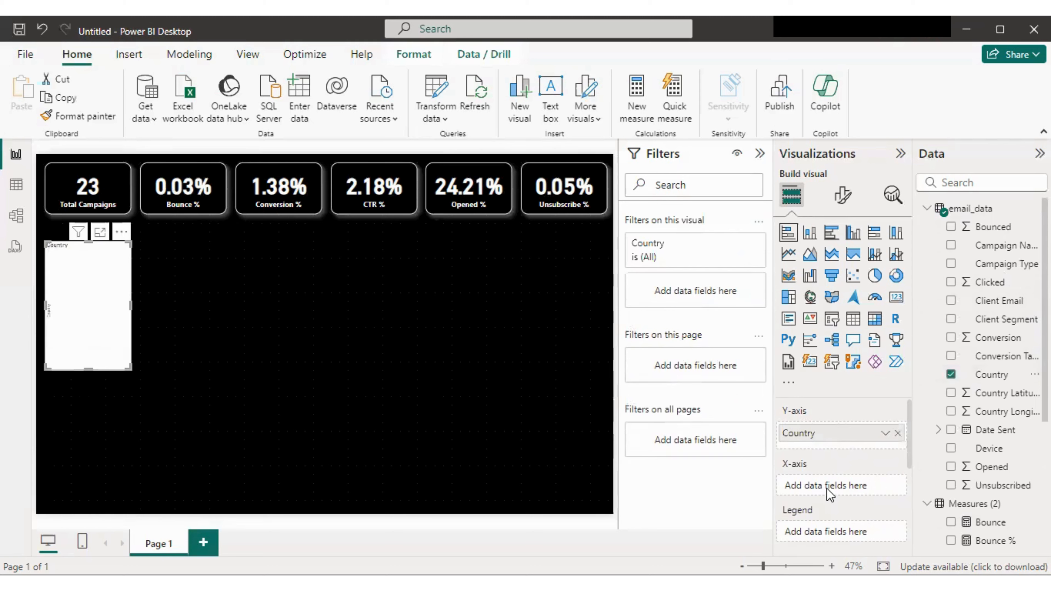
scroll(1004, 499, "down", 3)
scroll(1004, 499, "down", 2)
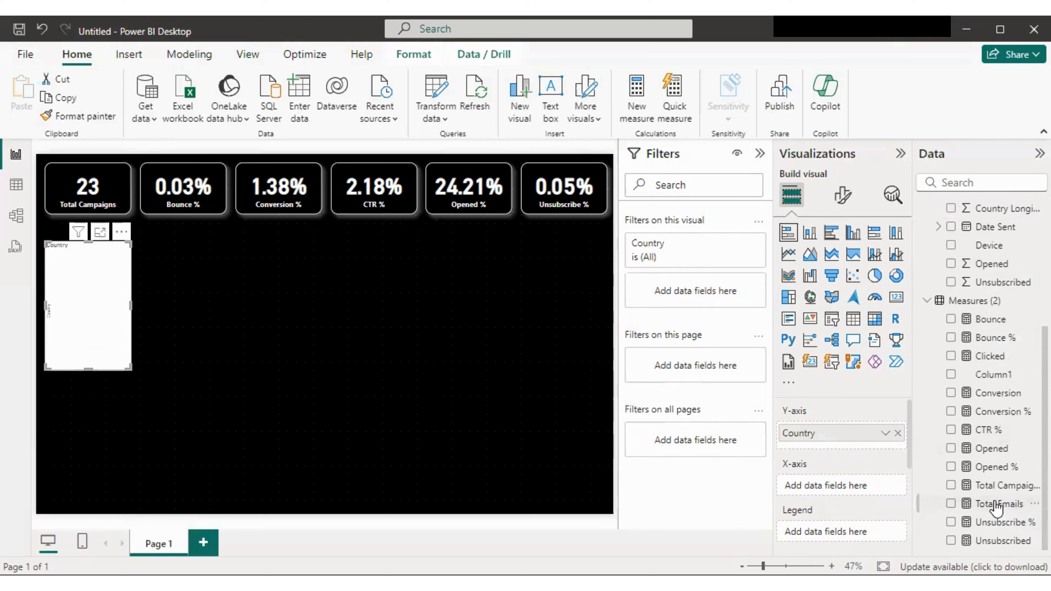
left_click_drag(997, 506, 864, 495)
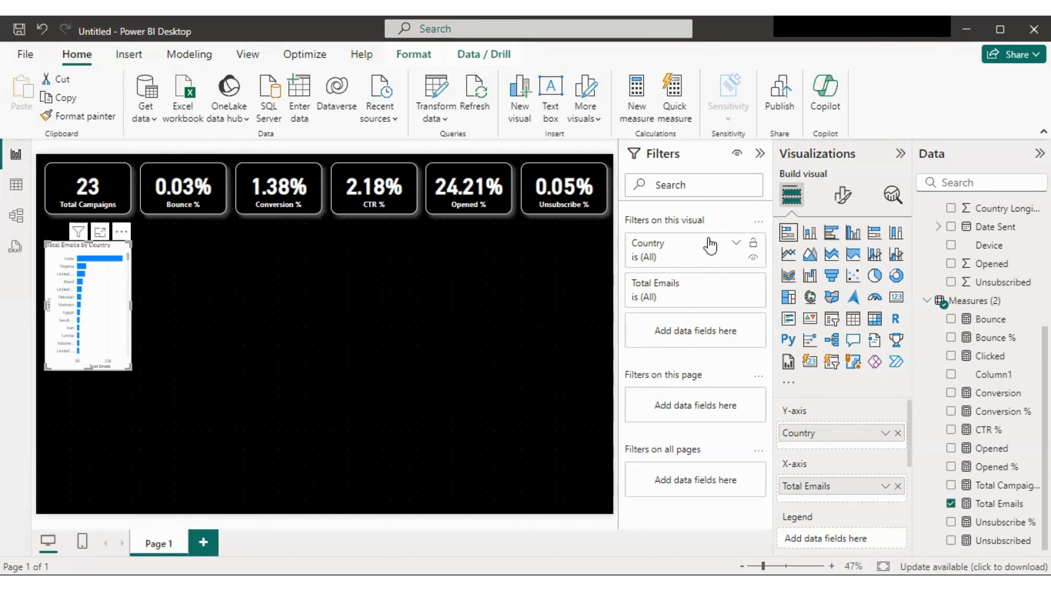
Step: Filter the bar chart's Country field with a Top N filter showing the top 5 by Total Emails
left_click(736, 244)
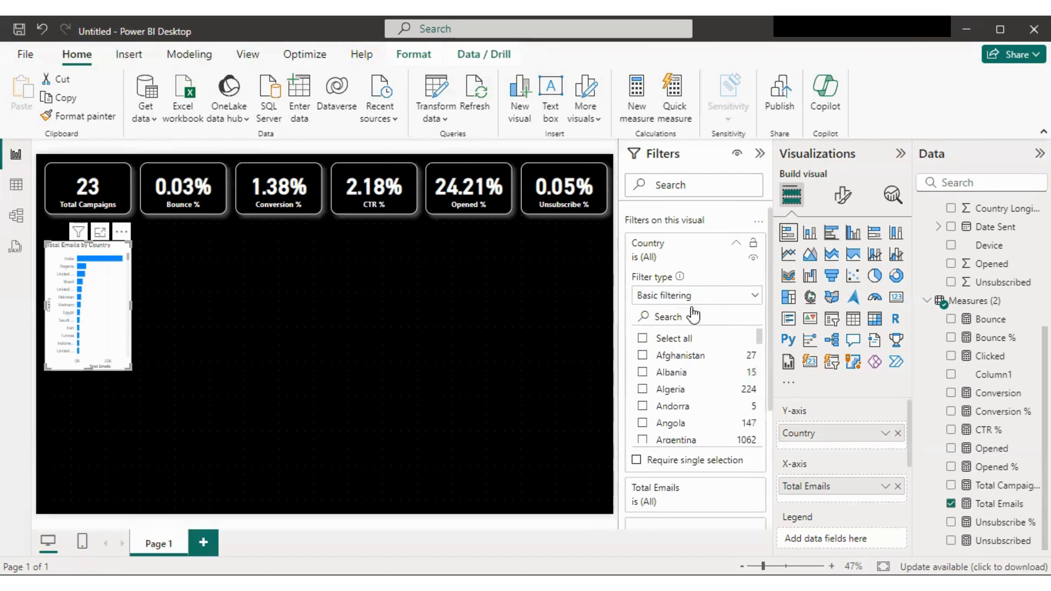
left_click(689, 295)
left_click(678, 354)
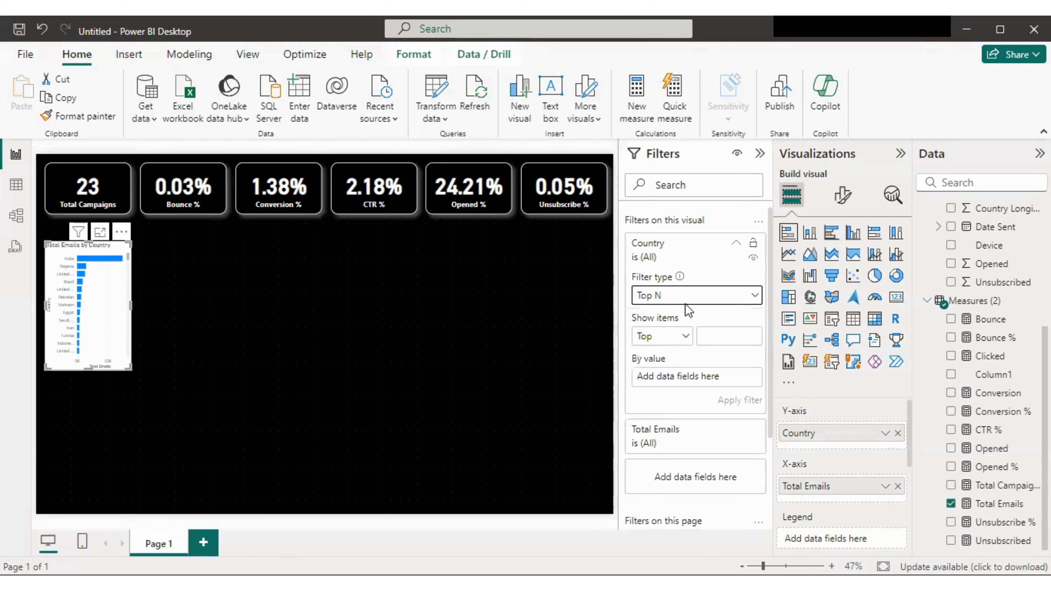
left_click(725, 336)
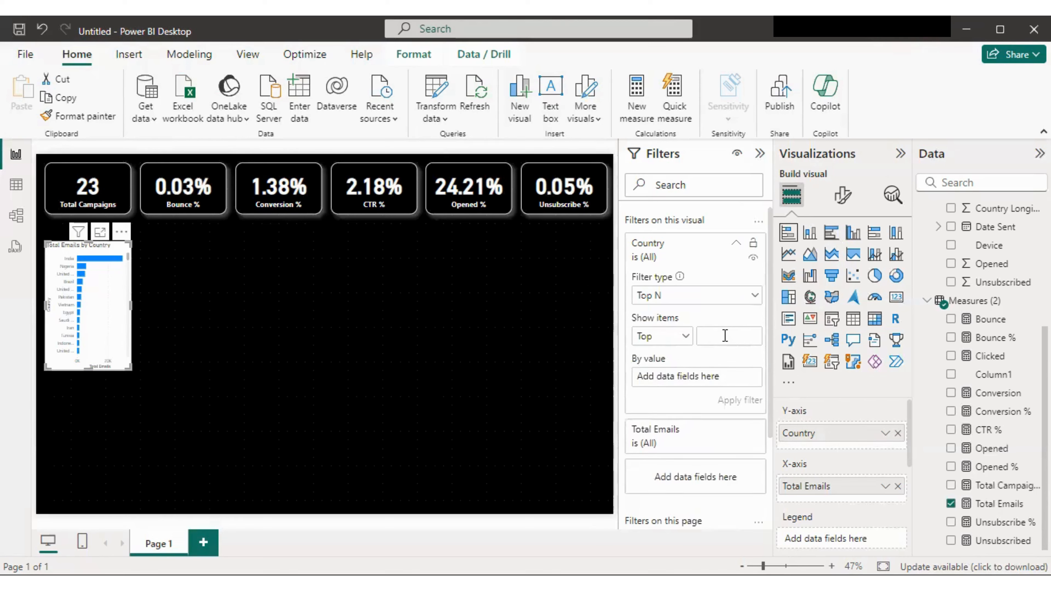
type("5")
left_click_drag(997, 511, 732, 399)
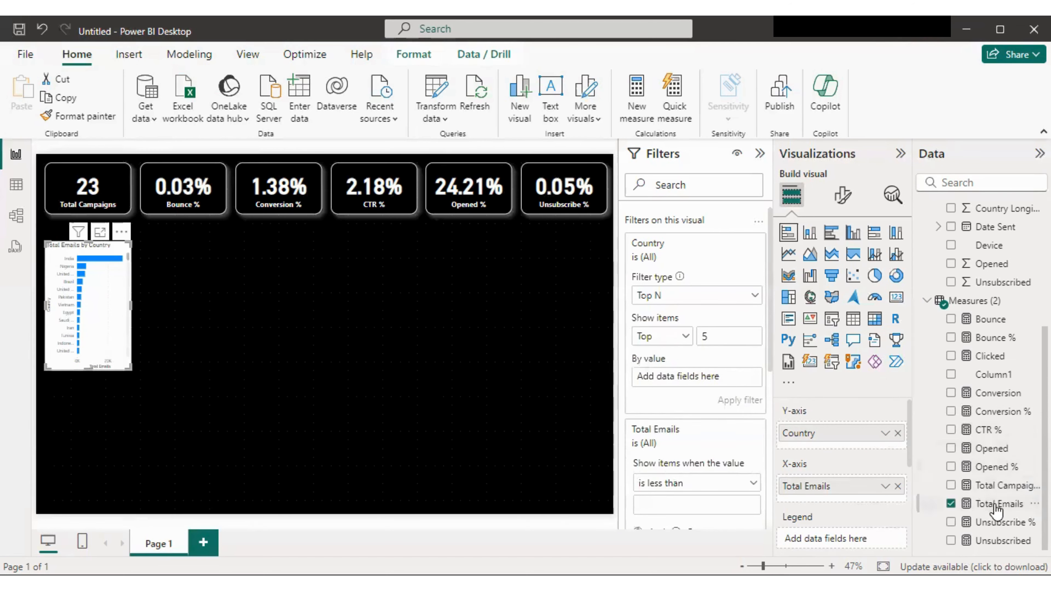
left_click_drag(712, 382, 712, 383)
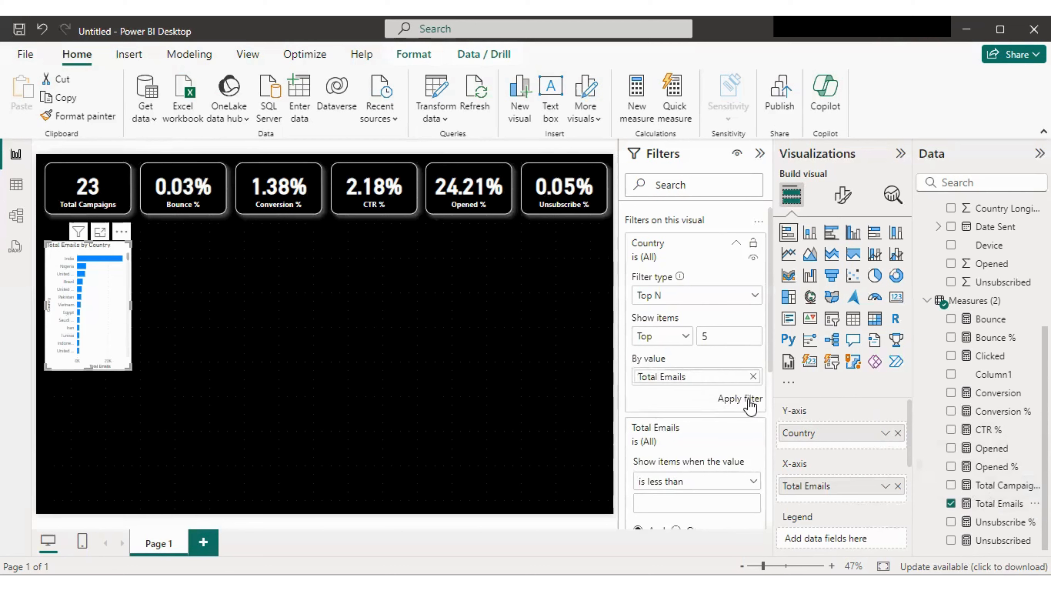
left_click(740, 399)
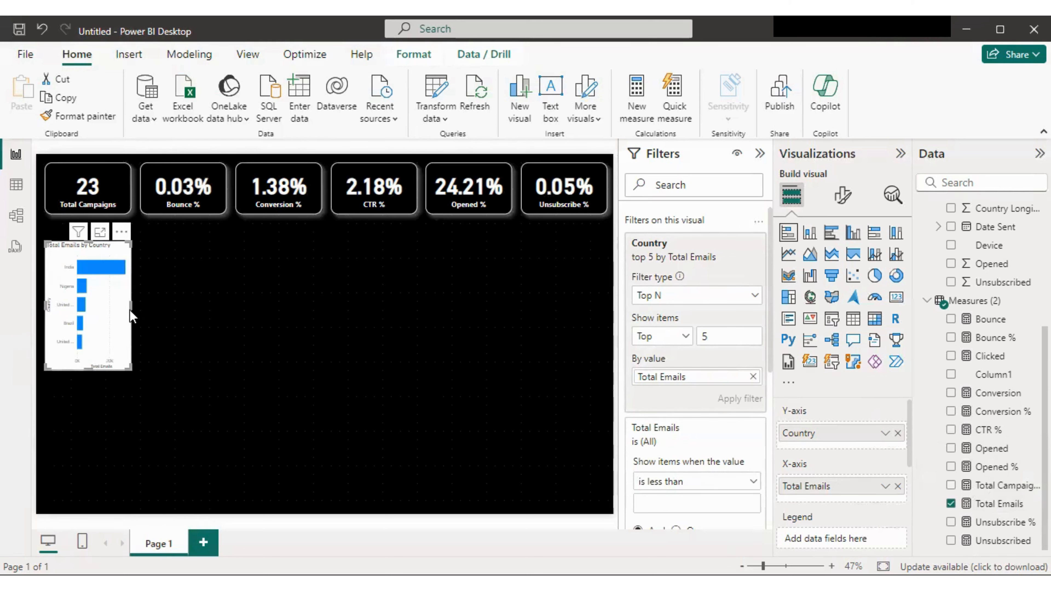
Step: Widen the bar chart until it reaches the middle of the Bounce % card and move it up close beneath the card row
left_click_drag(130, 307, 185, 315)
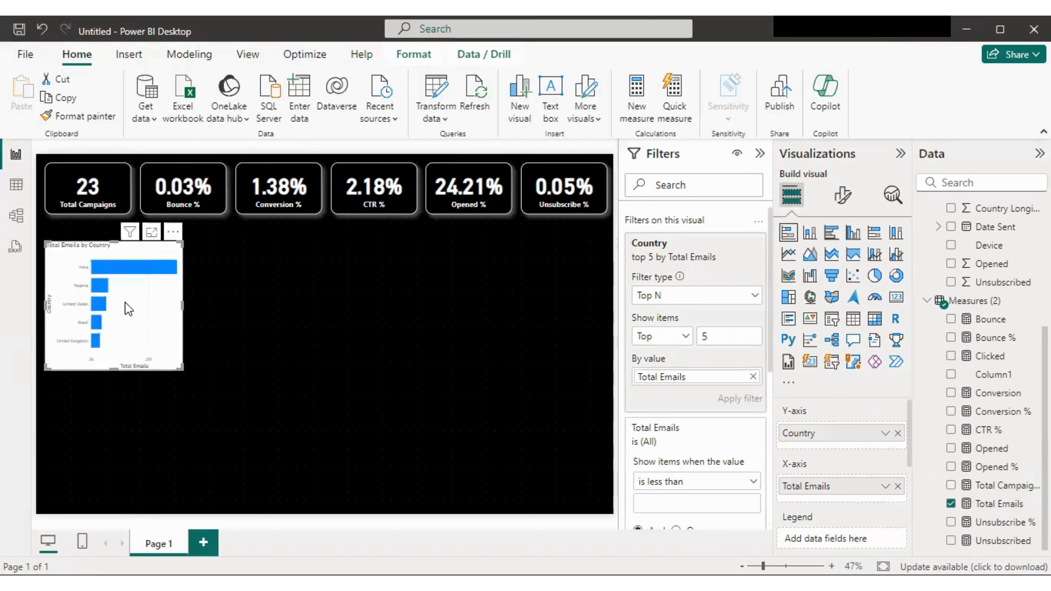
left_click_drag(121, 293, 120, 285)
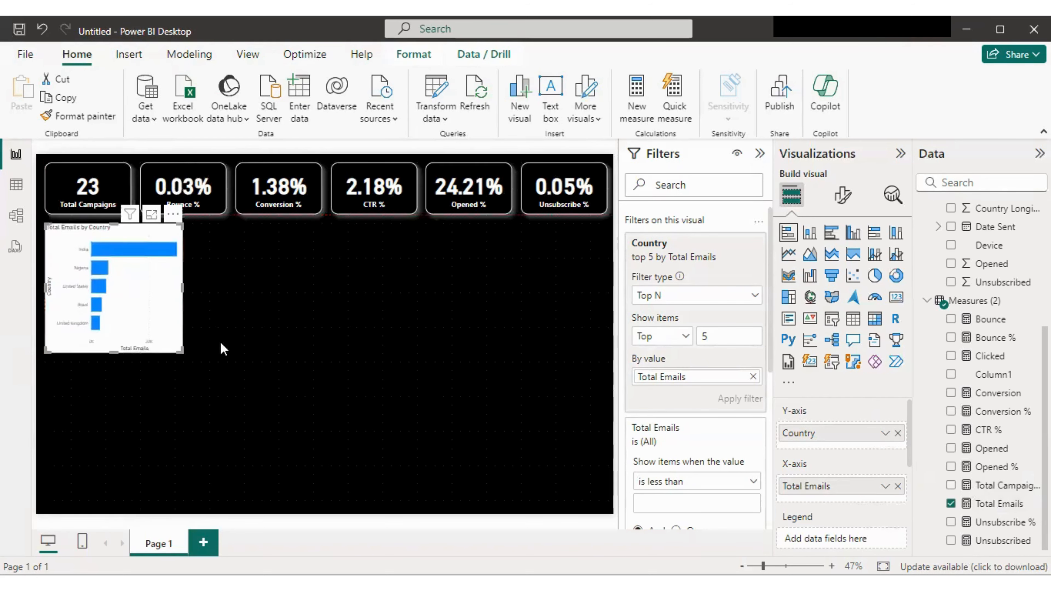
left_click(242, 368)
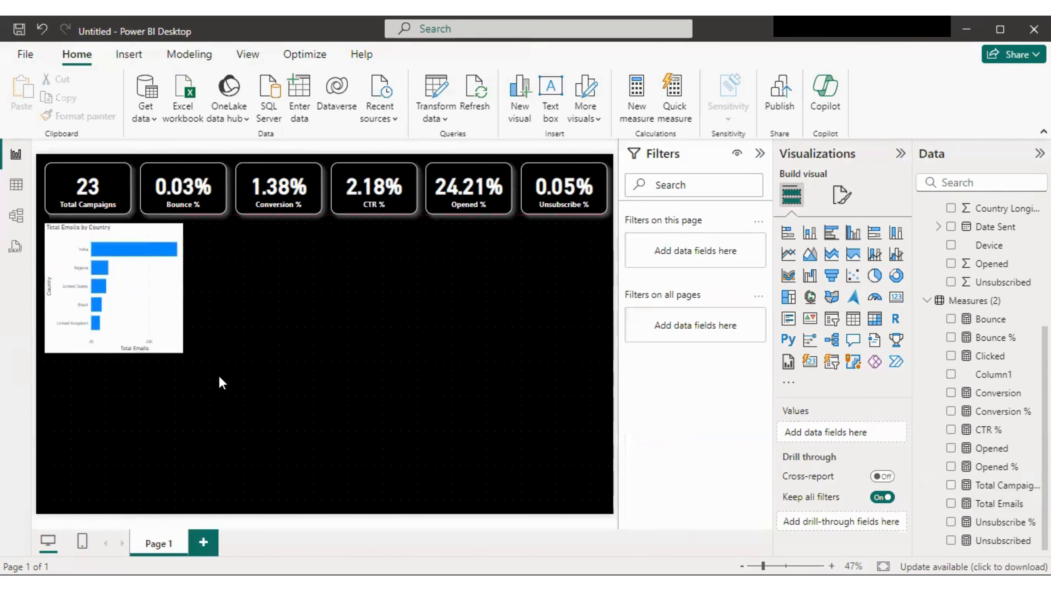
Step: Set the Total Emails by Country bar chart's background color to black
mouse_move(176, 345)
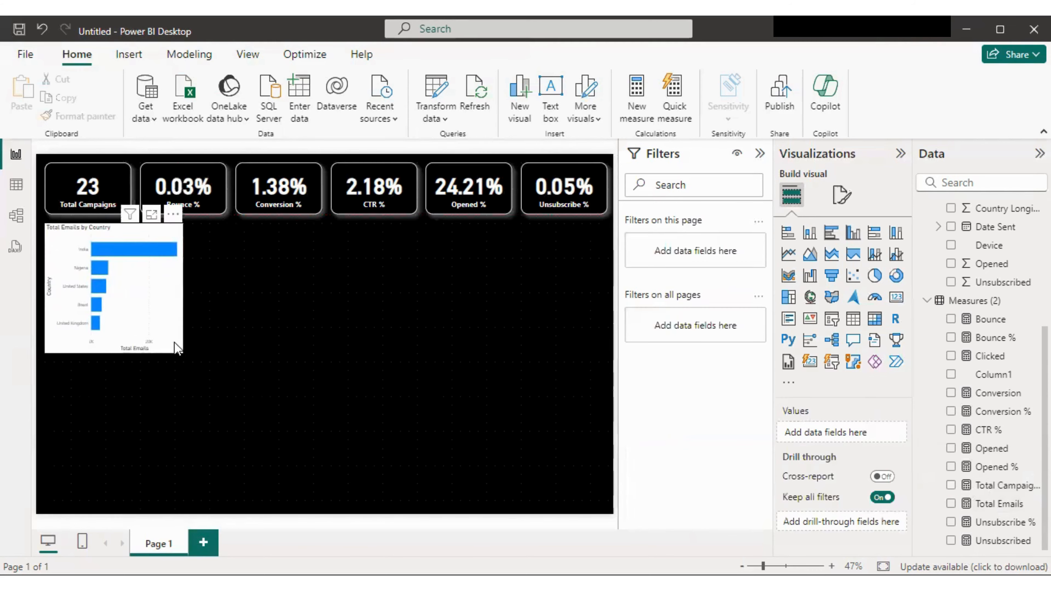
left_click(153, 334)
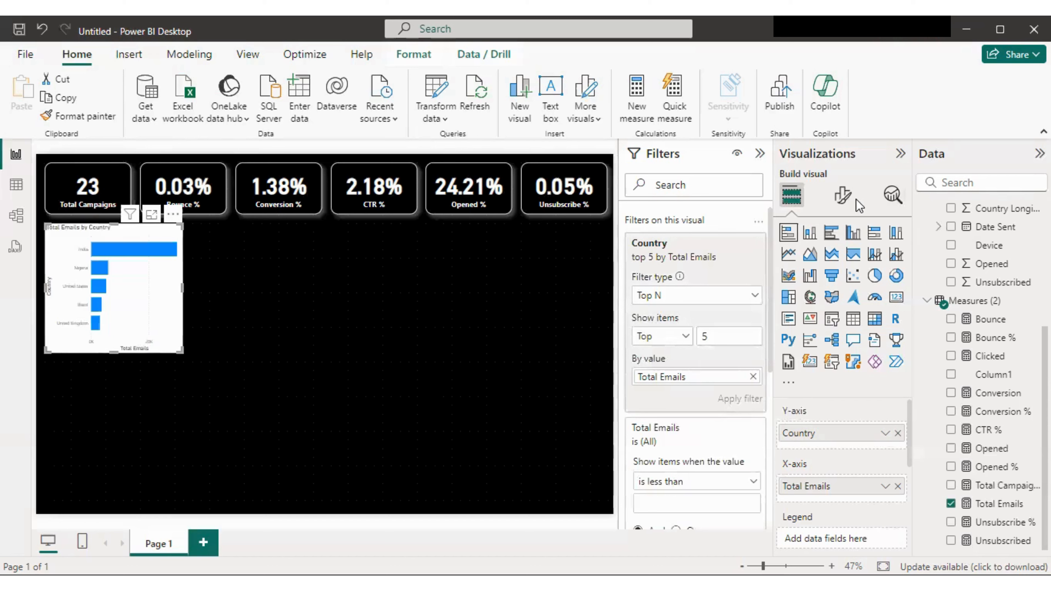
left_click(843, 201)
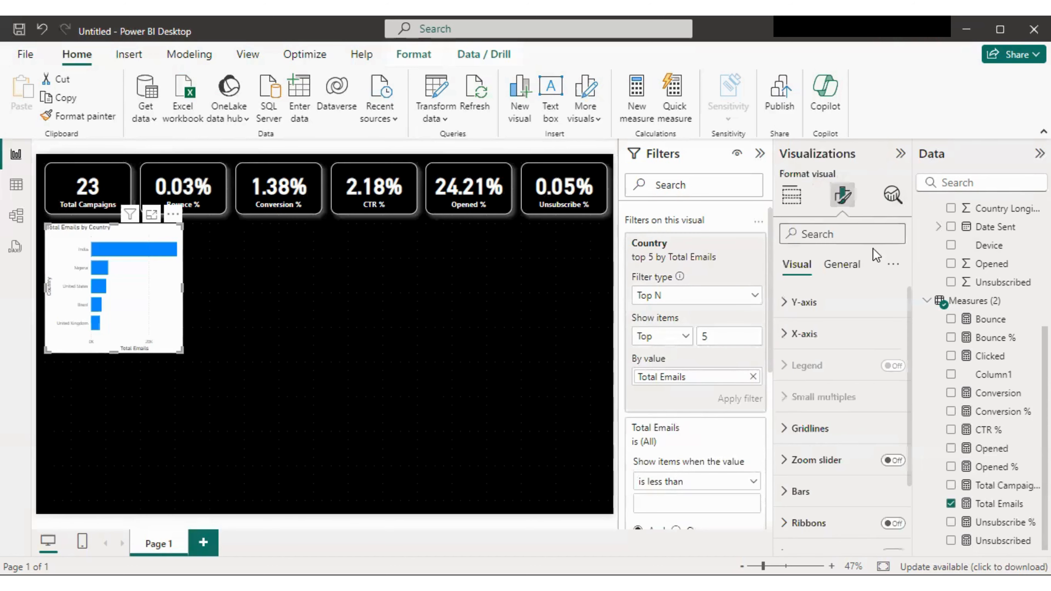
left_click(844, 267)
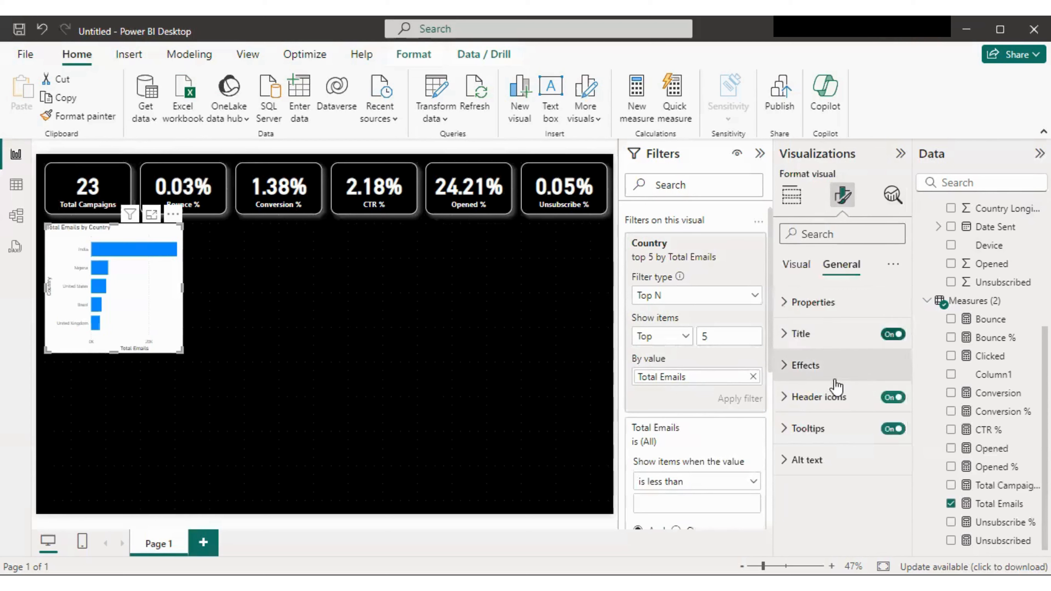
left_click(825, 381)
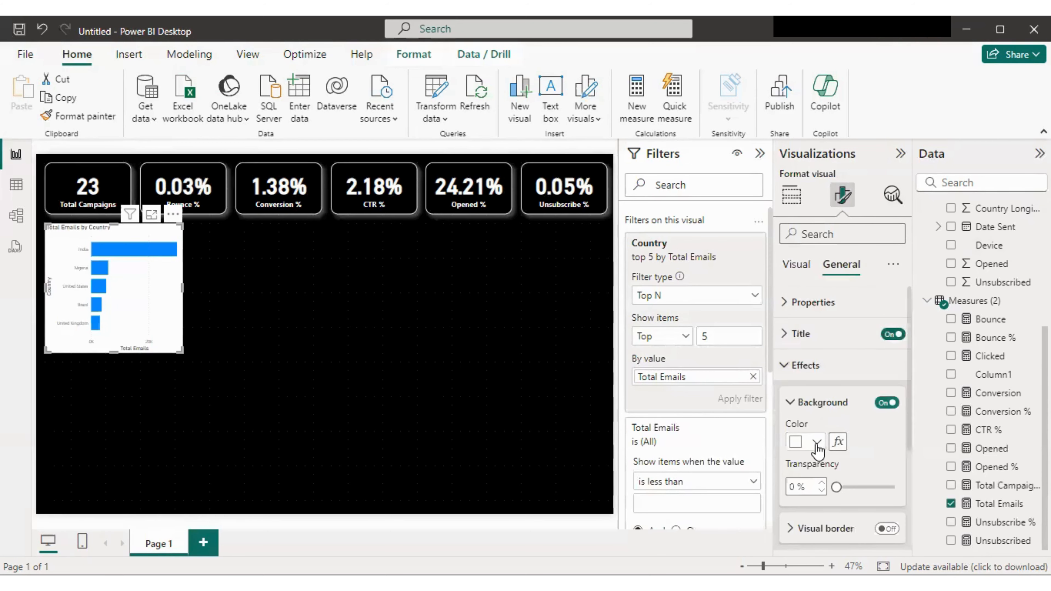
left_click(811, 441)
left_click(827, 376)
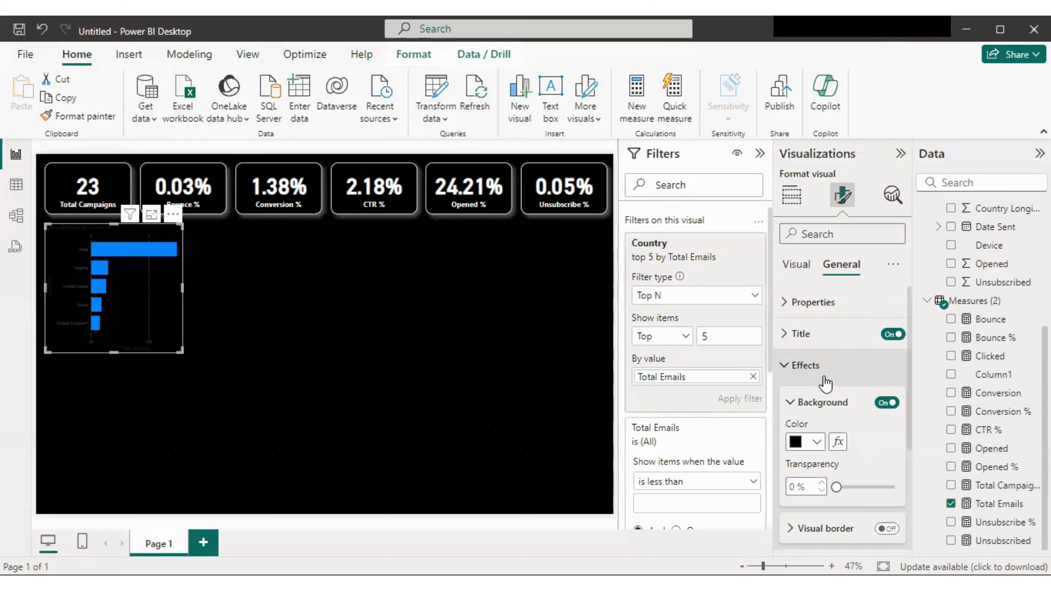
Step: Turn on the bar chart's visual border and set its color to white
scroll(824, 384, "down", 2)
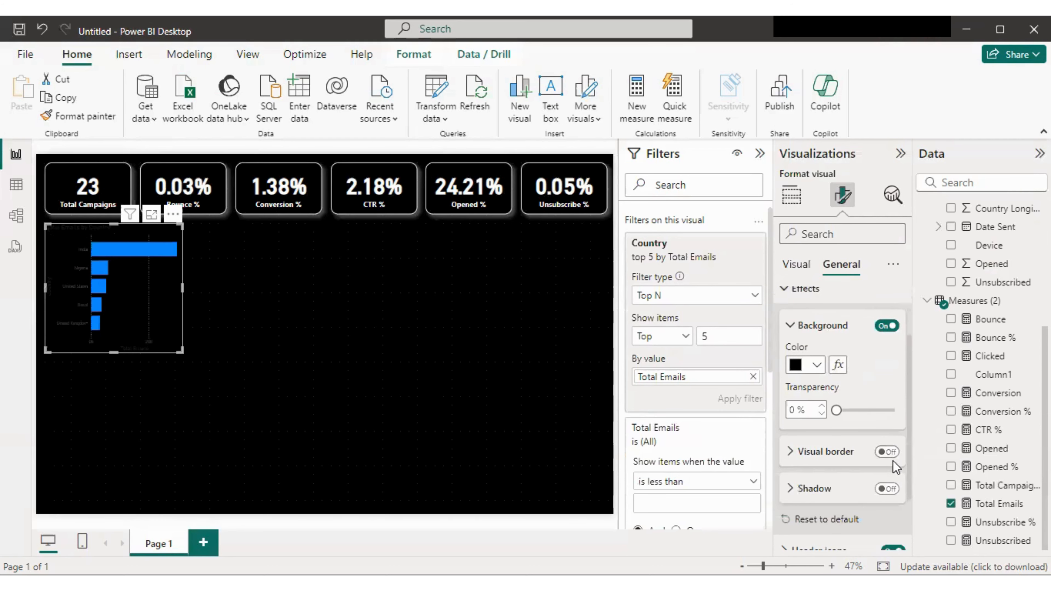
left_click(873, 452)
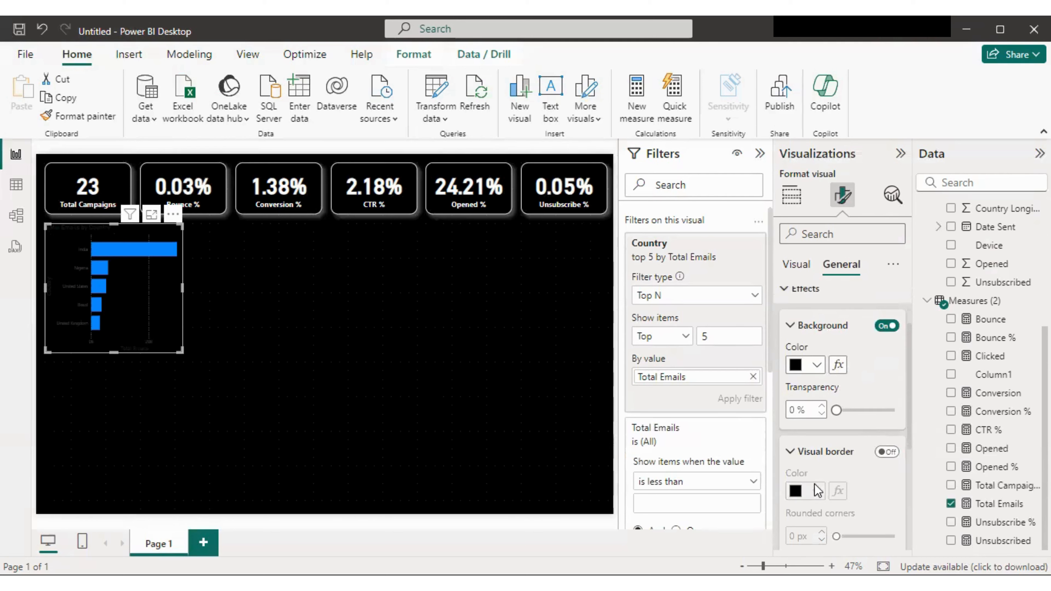
left_click(886, 451)
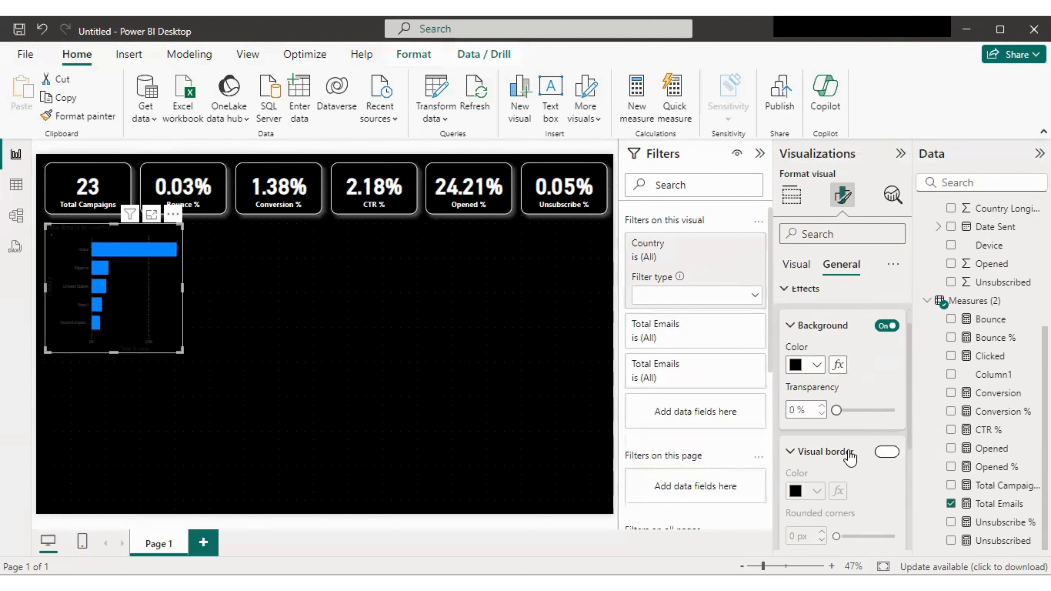
scroll(852, 463, "down", 2)
left_click(814, 414)
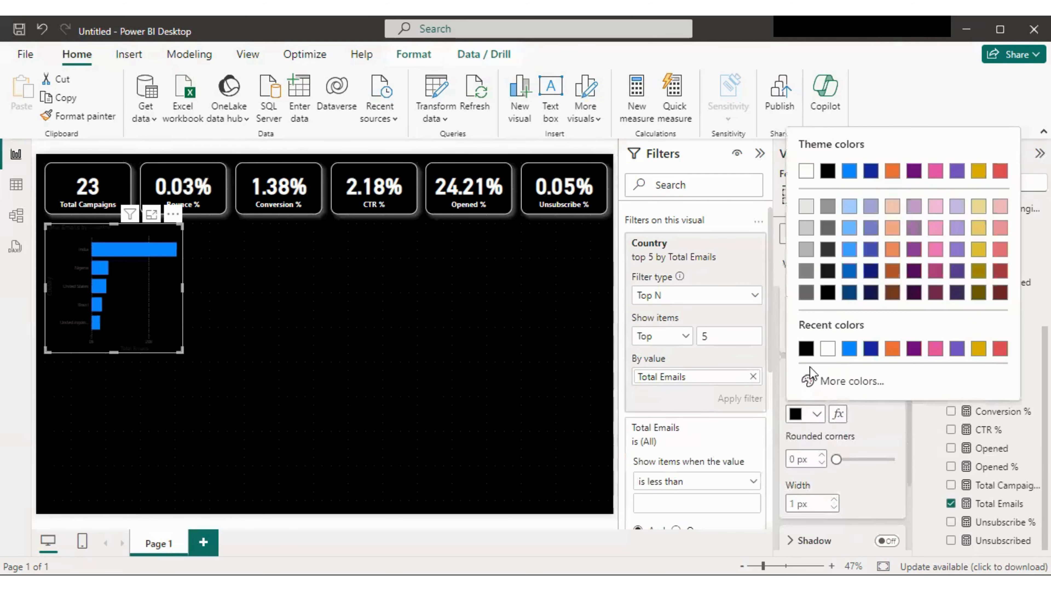
left_click(807, 172)
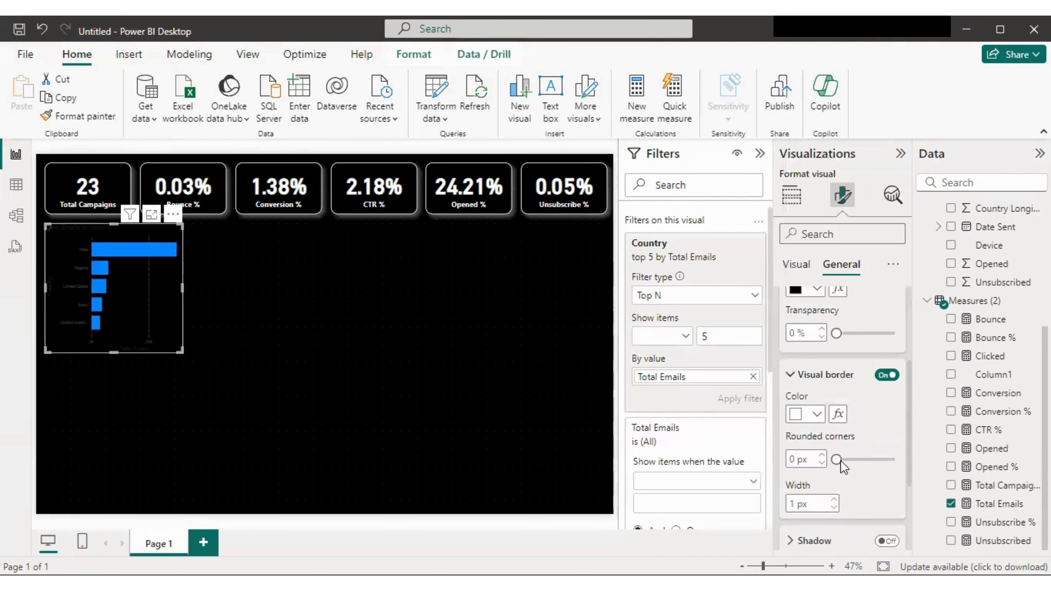
Step: Round the bar chart's border corners to 20 px with a 2 px width, and turn on a white shadow
left_click_drag(836, 459, 874, 459)
left_click(834, 499)
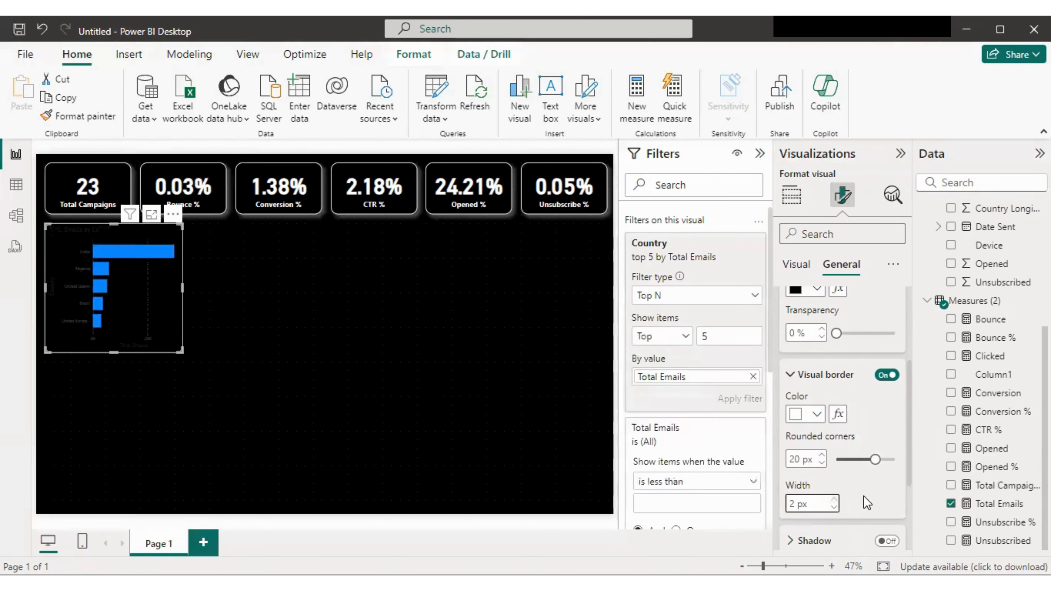
scroll(867, 500, "down", 3)
left_click(885, 410)
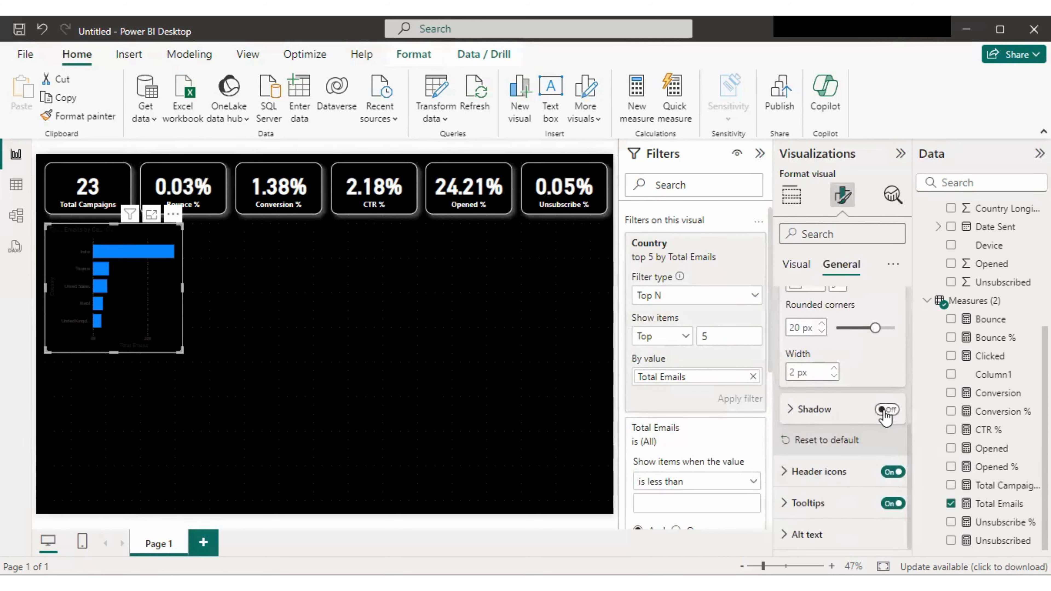
left_click(824, 410)
left_click(815, 451)
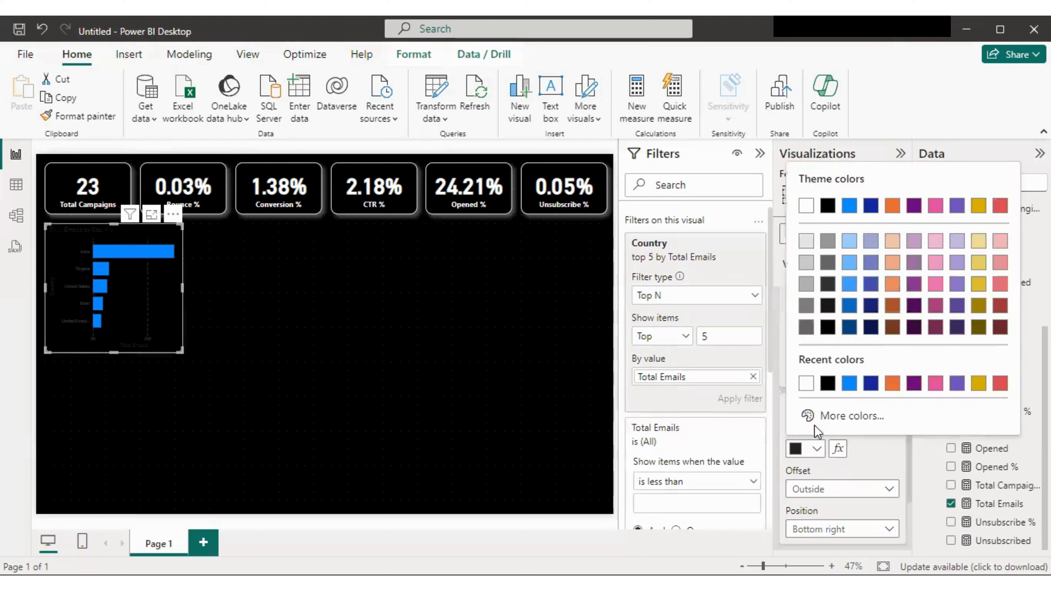
left_click(799, 369)
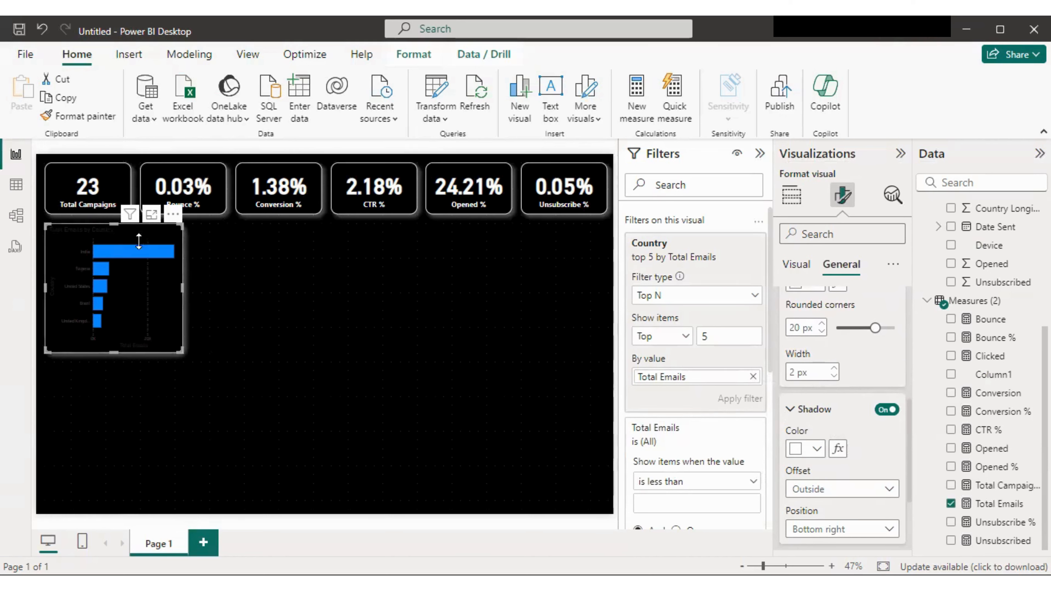
Step: Format the bar chart's Y-axis values as bold, white text at font size 11
left_click(797, 265)
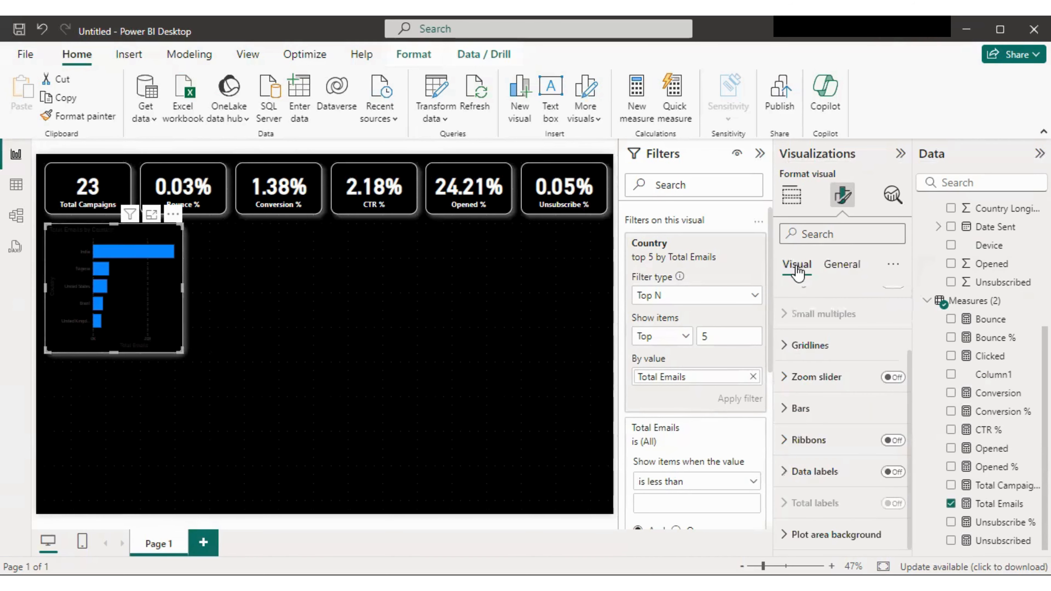
scroll(827, 340, "up", 3)
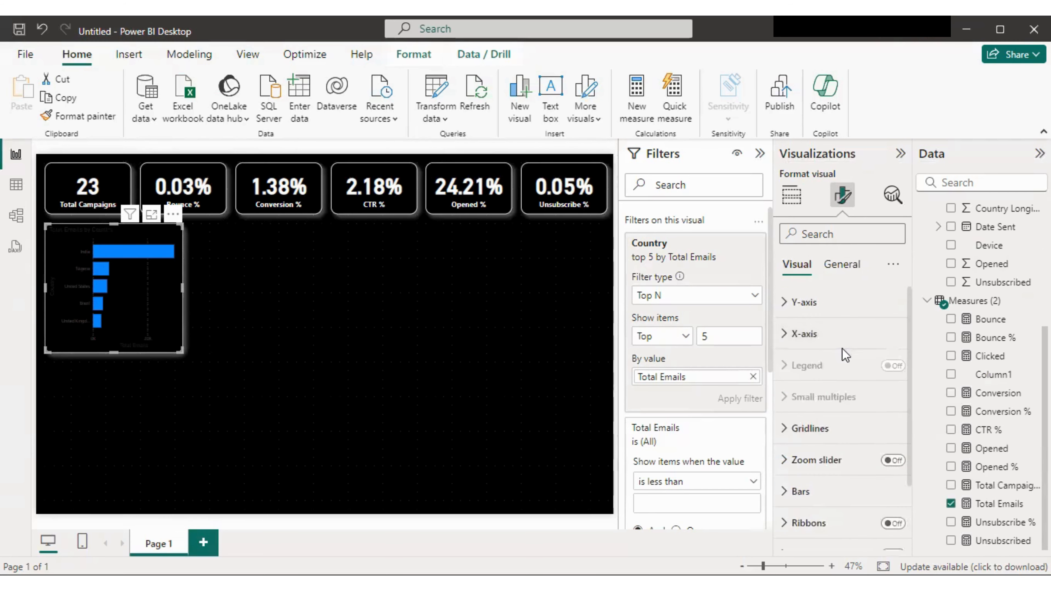
left_click(802, 310)
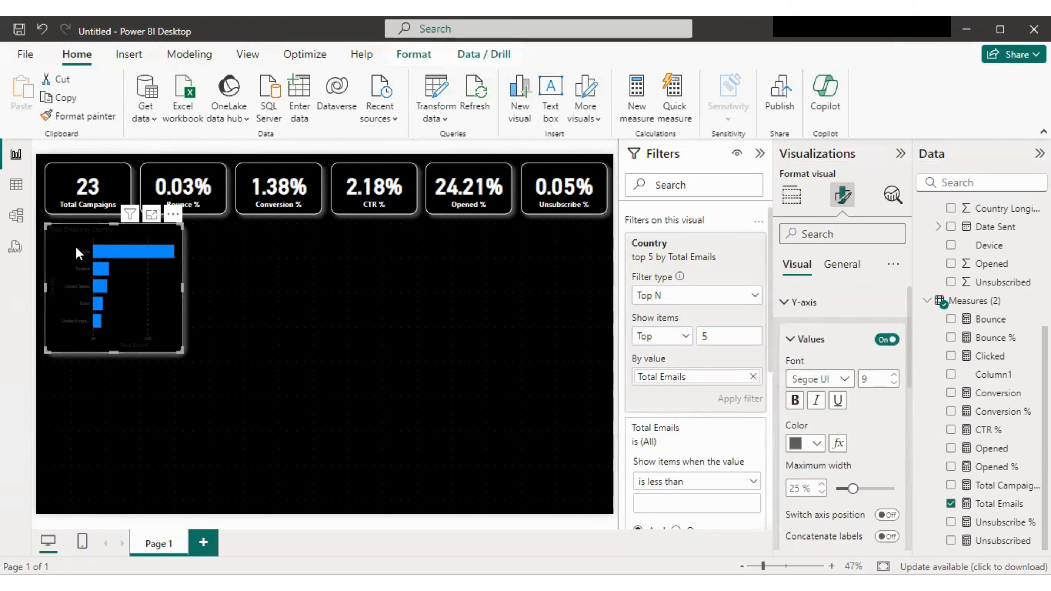
left_click(794, 400)
left_click(811, 443)
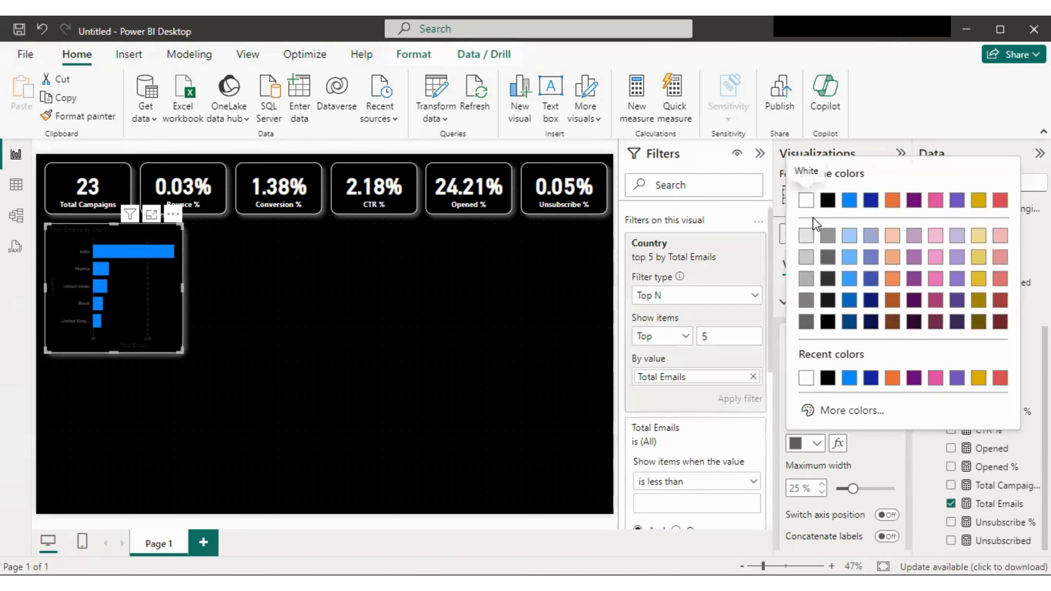
left_click(805, 202)
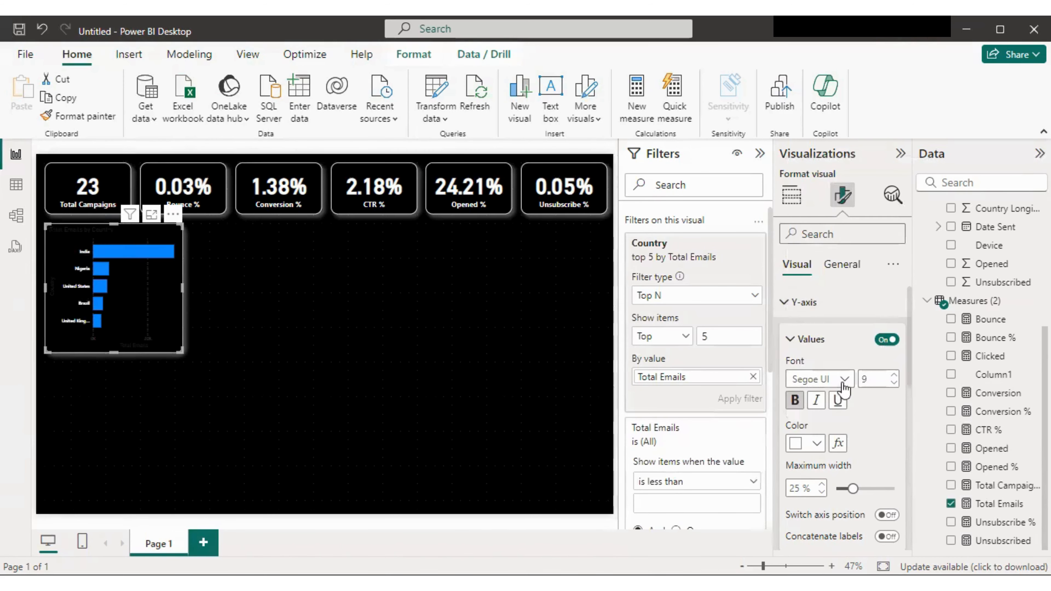
left_click(894, 375)
left_click(893, 376)
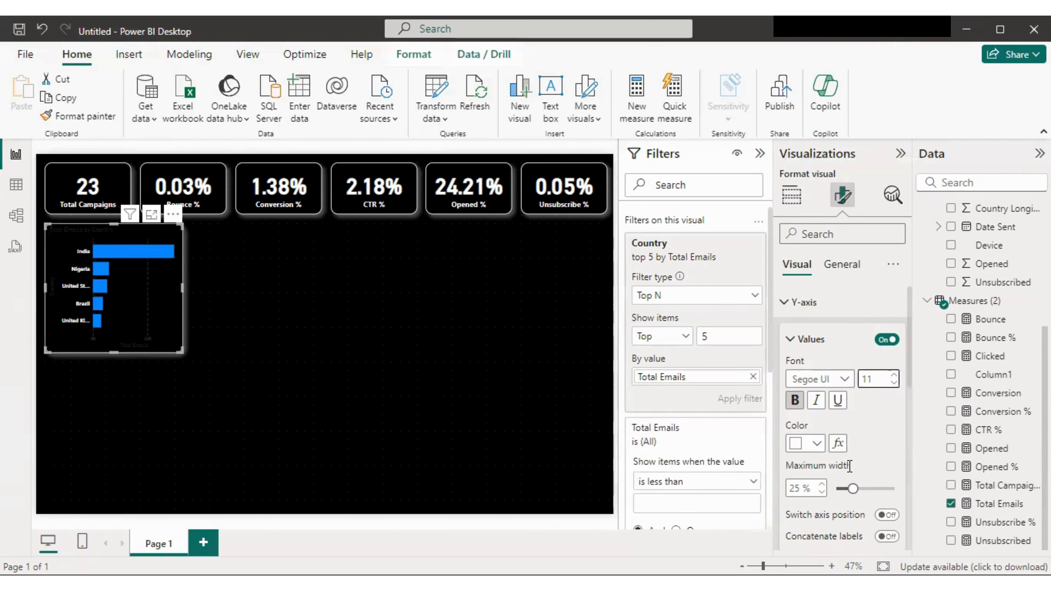
Step: Format the bar chart's Y-axis title as bold, white text at font size 15
mouse_move(851, 466)
scroll(852, 468, "down", 4)
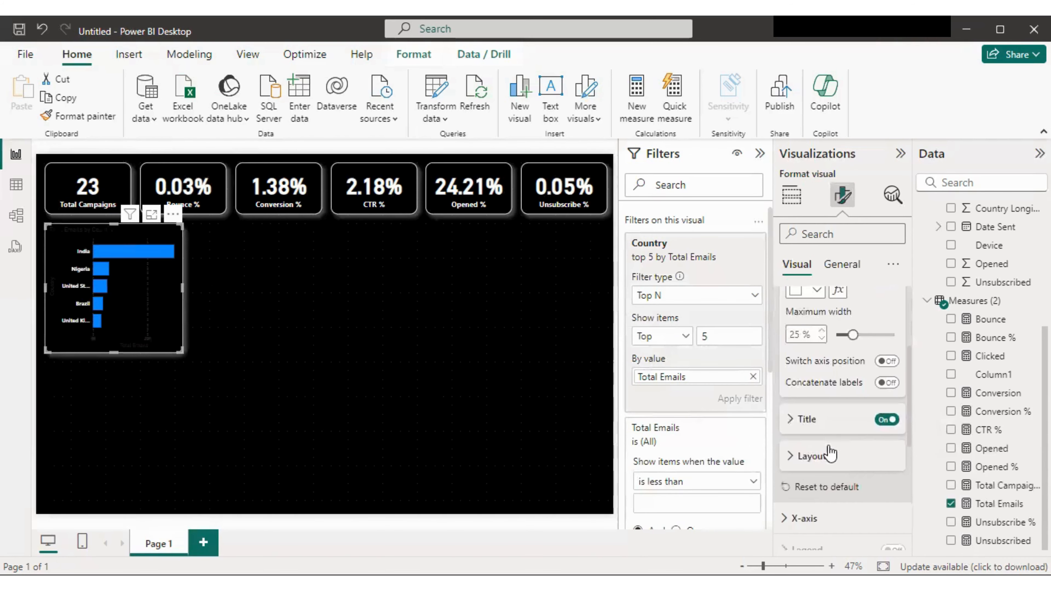
left_click(809, 421)
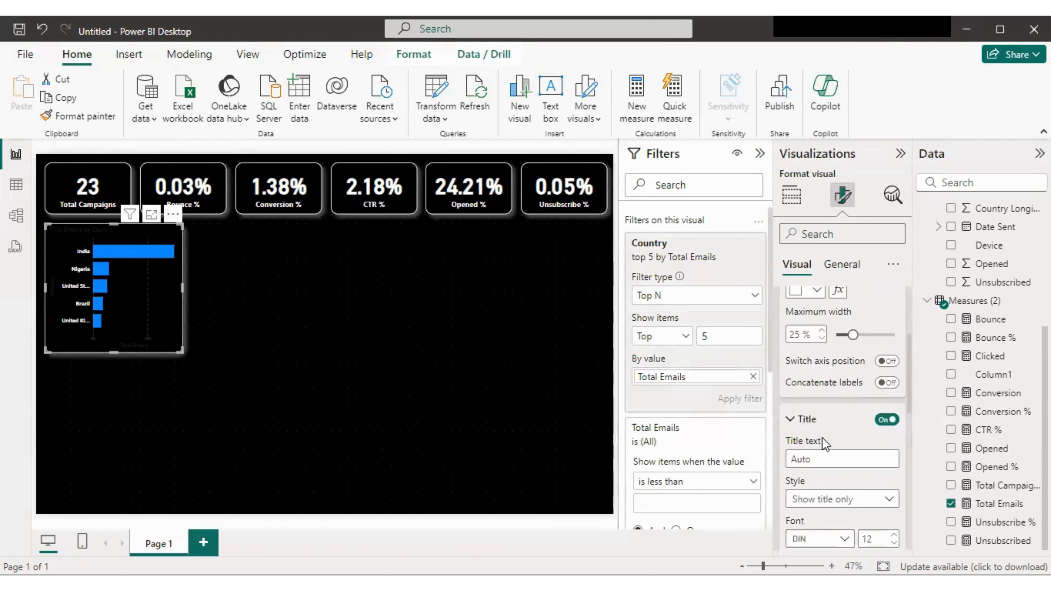
scroll(826, 476, "down", 3)
left_click(795, 407)
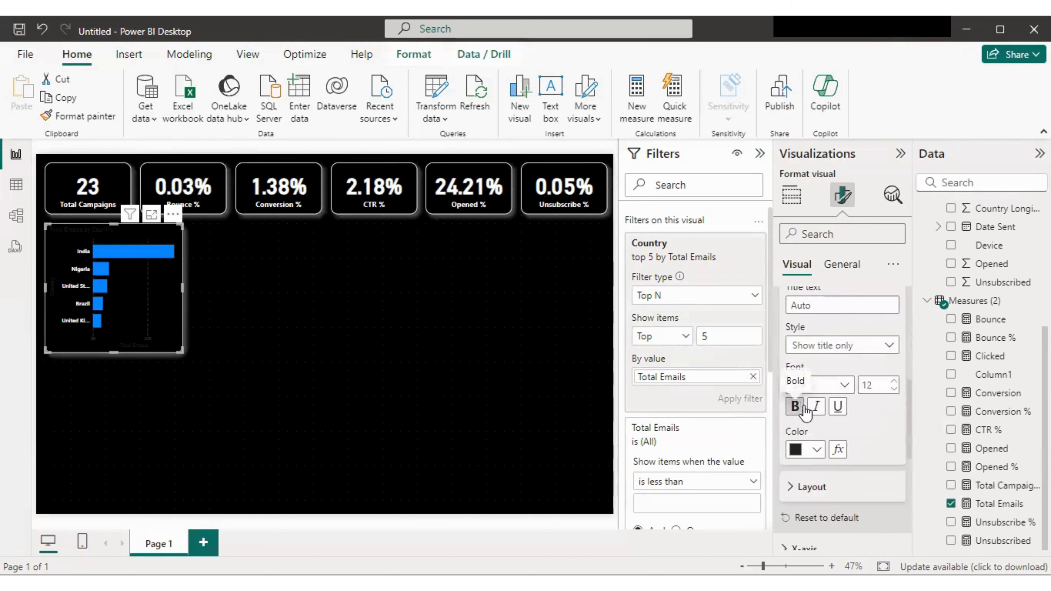
left_click(816, 451)
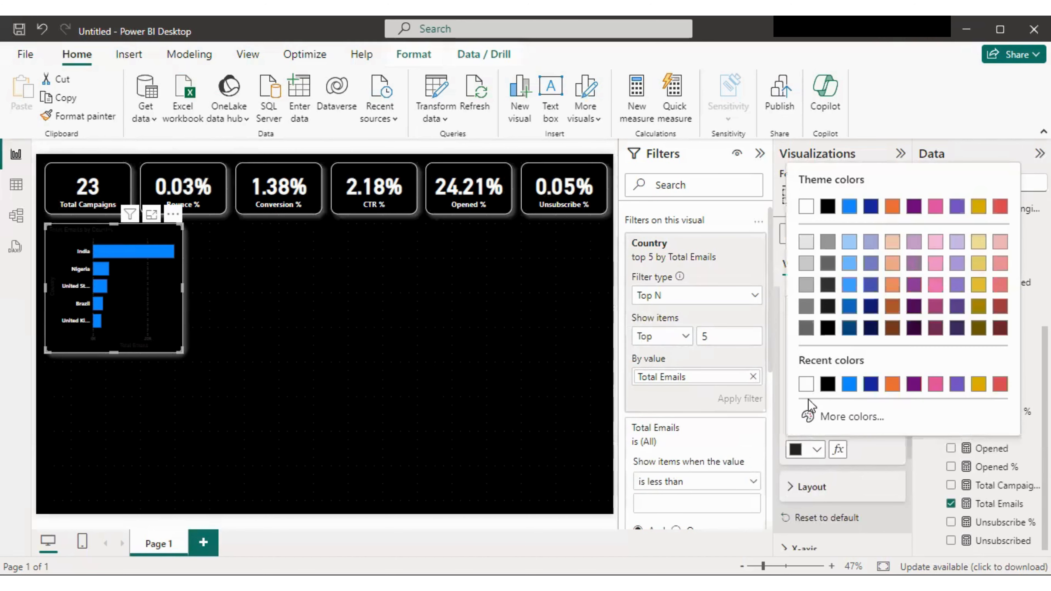
left_click(803, 208)
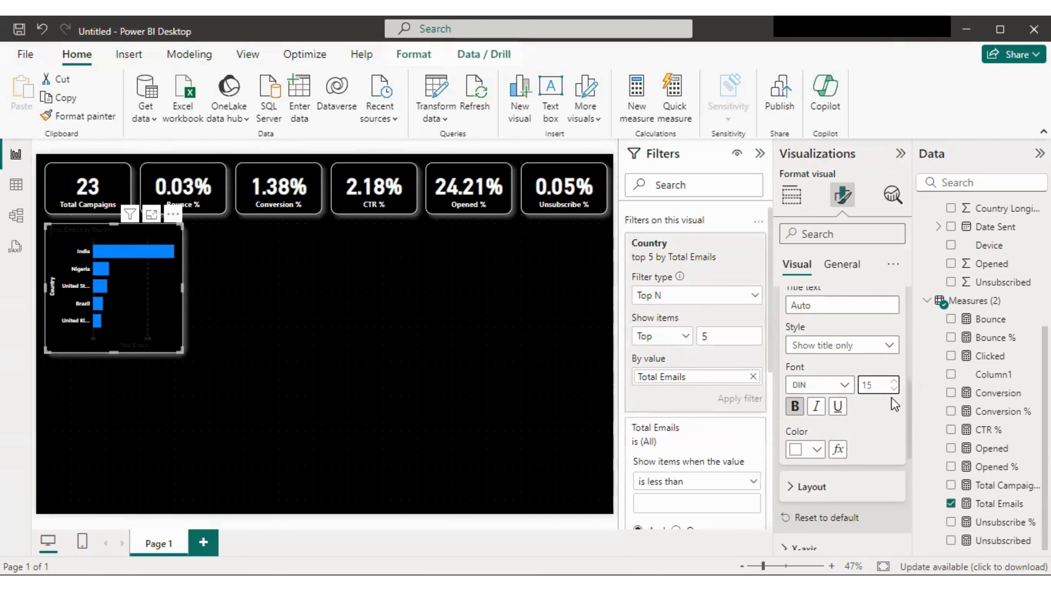
Step: Format the bar chart's X-axis values as bold, white text at font size 12
scroll(867, 445, "down", 2)
scroll(859, 454, "down", 2)
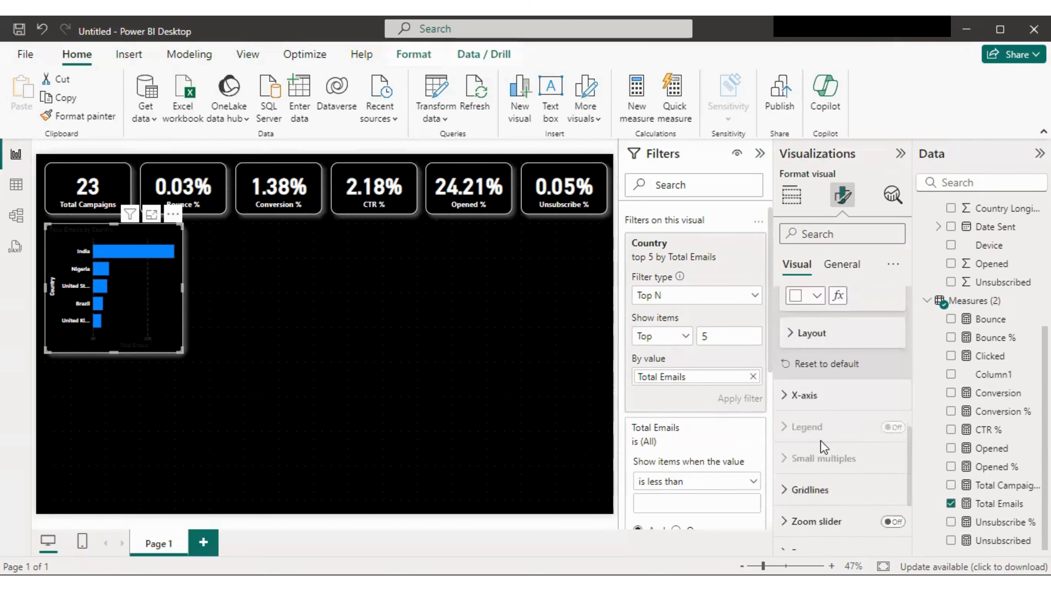
left_click(798, 393)
scroll(837, 451, "down", 6)
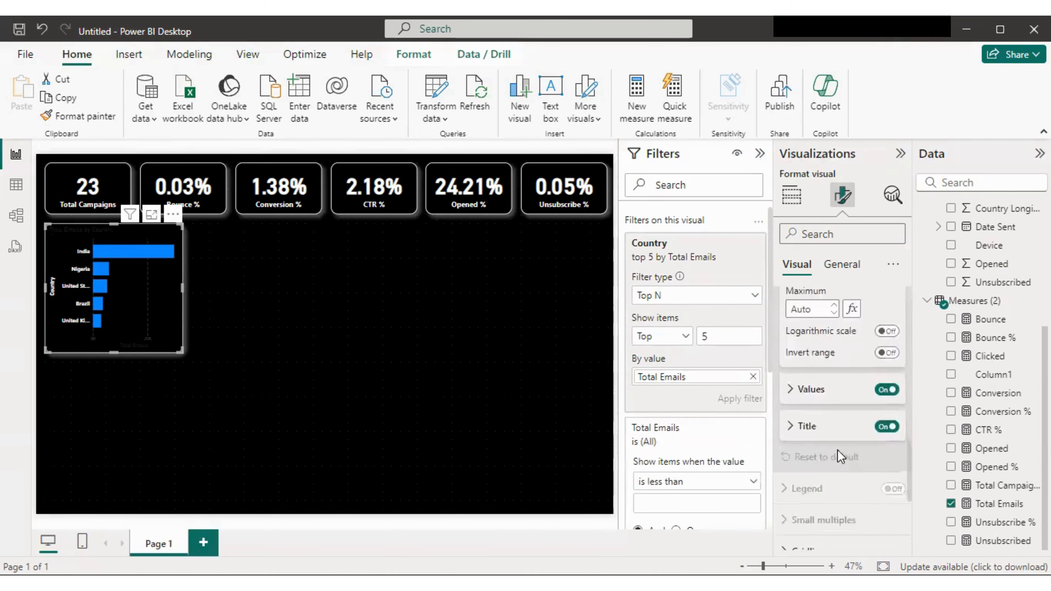
left_click(812, 362)
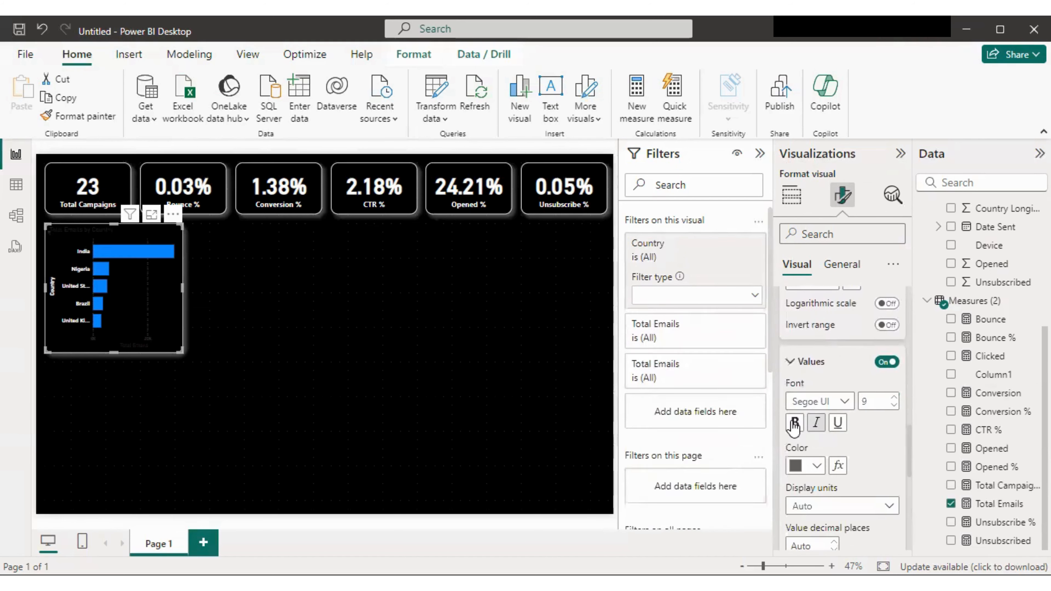
left_click(816, 467)
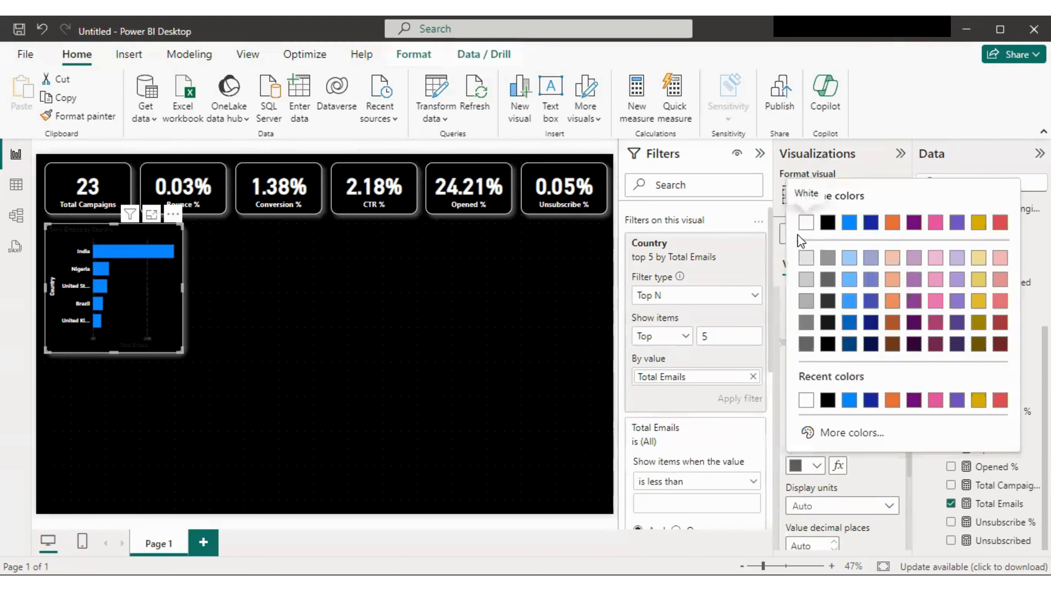
left_click(805, 226)
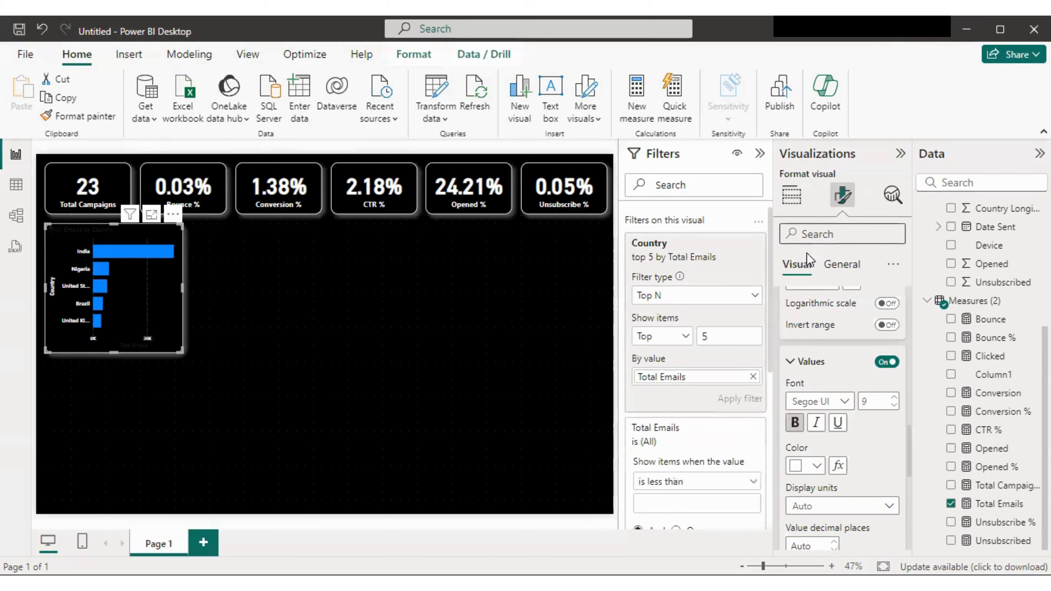
left_click(893, 398)
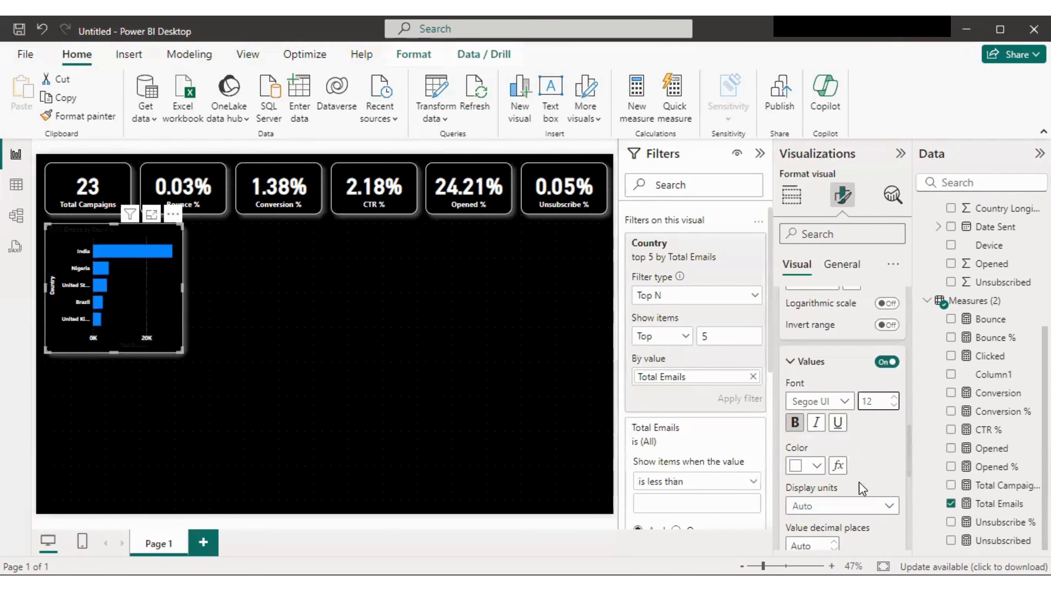
Step: Format the bar chart's X-axis title as bold, white text
scroll(852, 492, "down", 3)
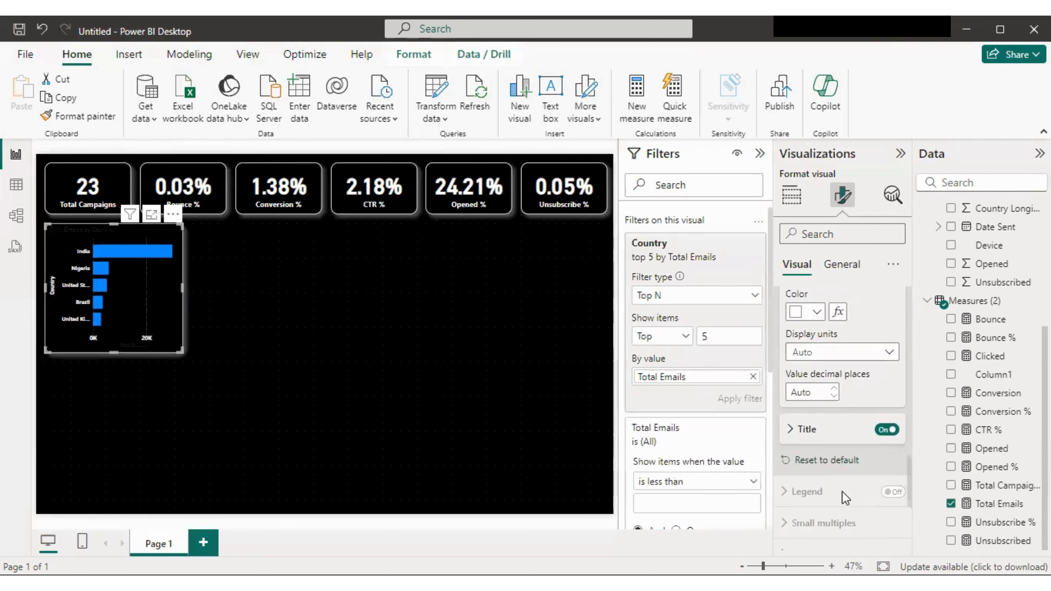
left_click(805, 438)
scroll(814, 478, "down", 3)
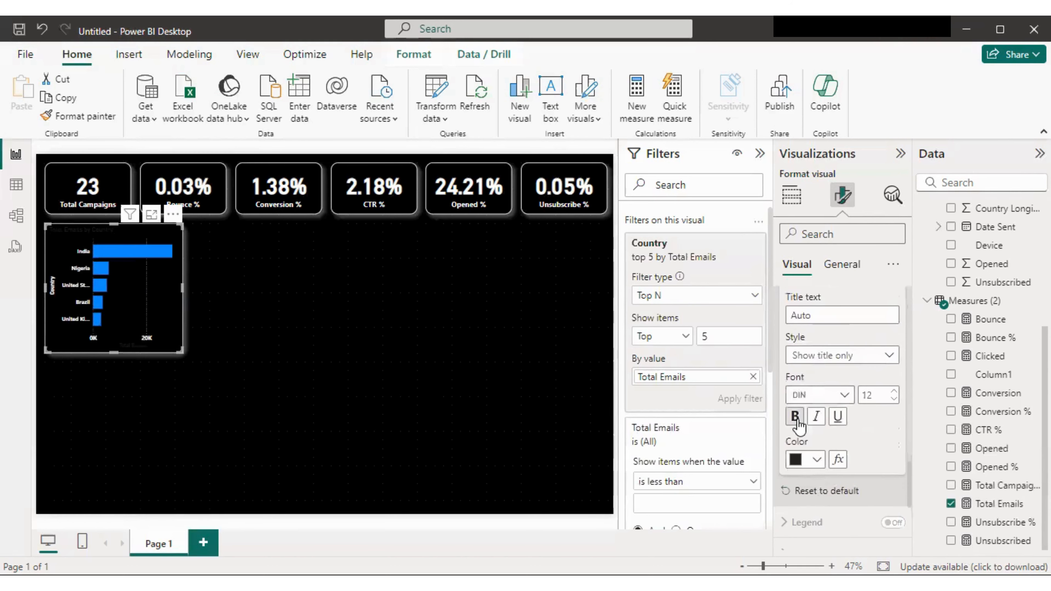
left_click(812, 460)
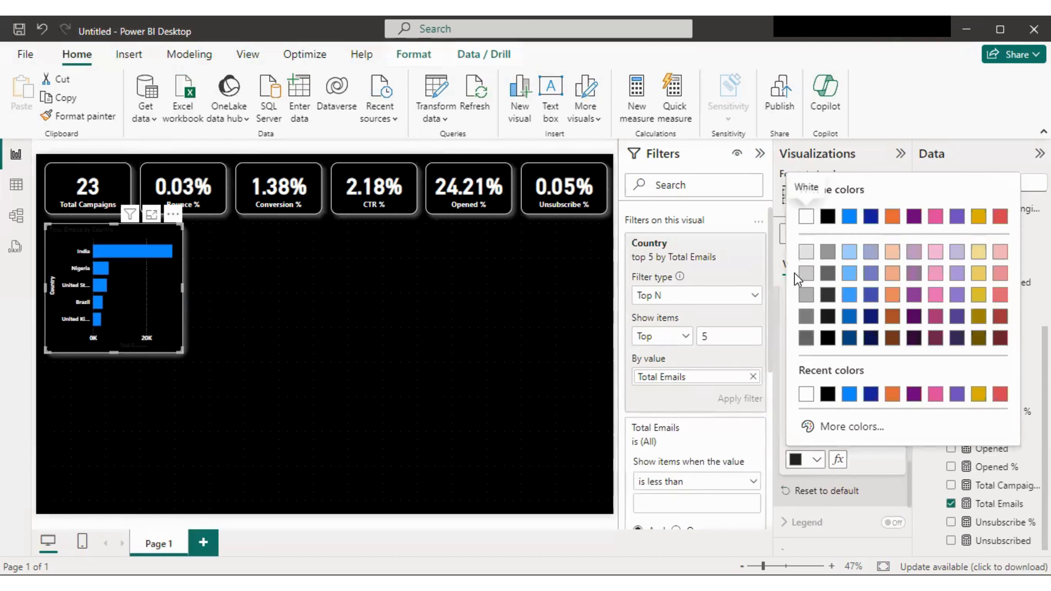
left_click(806, 216)
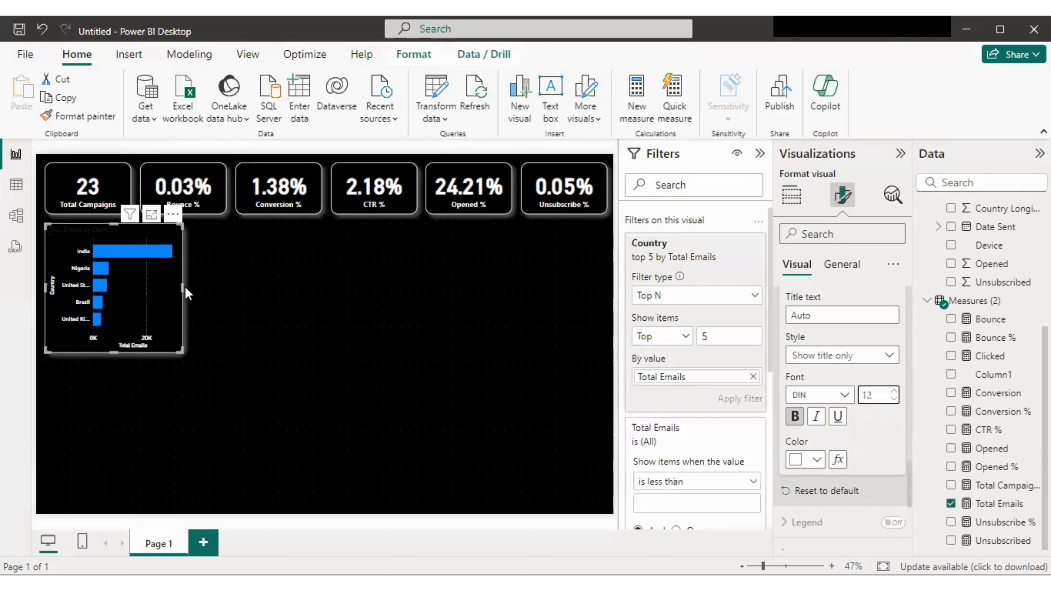
Step: Widen the bar chart so its right edge aligns with the right edge of the Bounce % card
left_click_drag(185, 286, 225, 287)
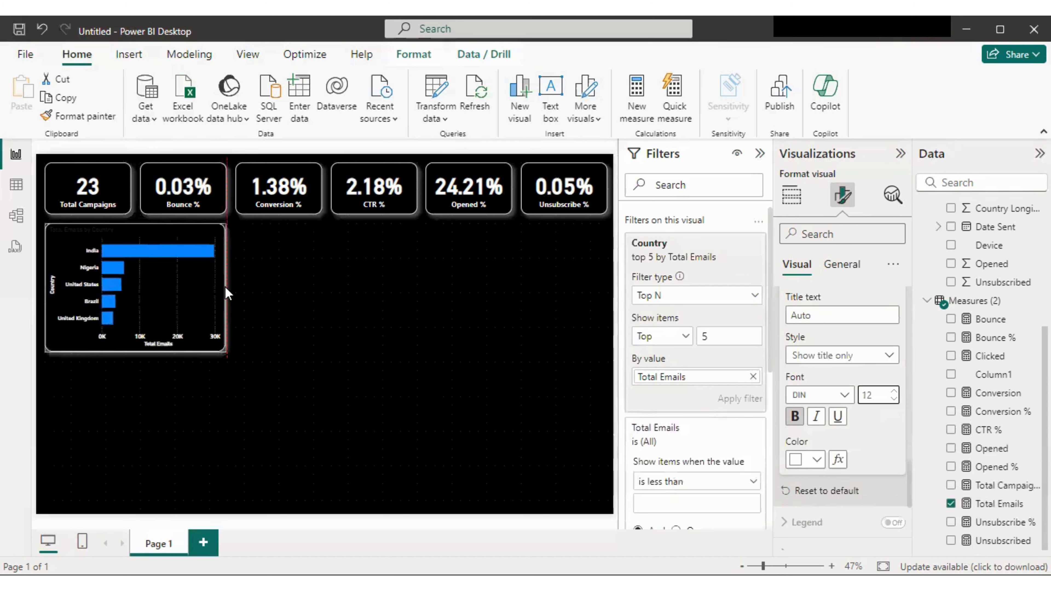
left_click(200, 404)
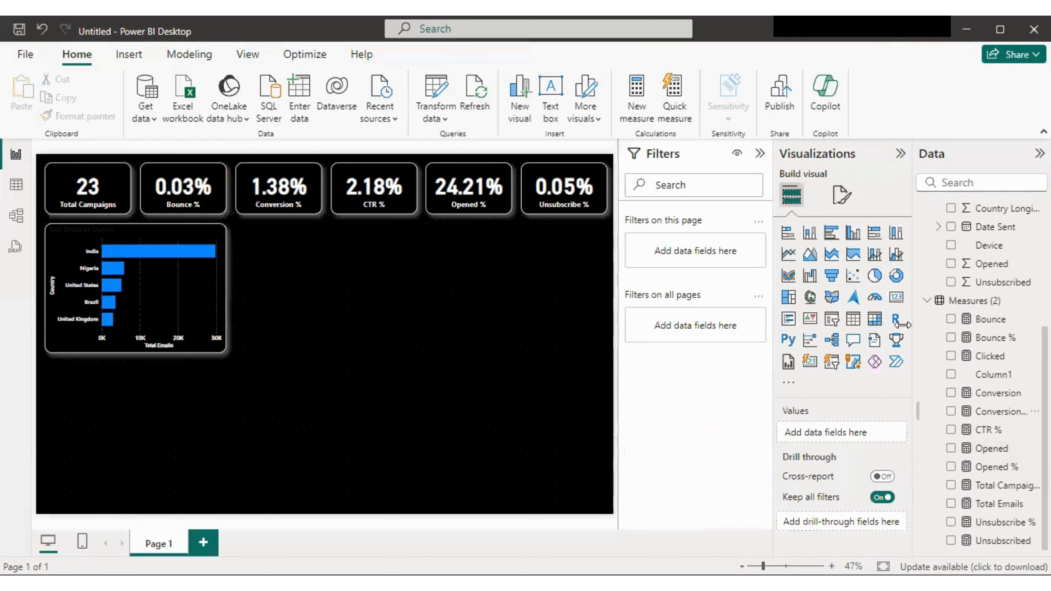
Step: Change the color of the bar chart's vertical gridlines to light yellow
left_click(184, 294)
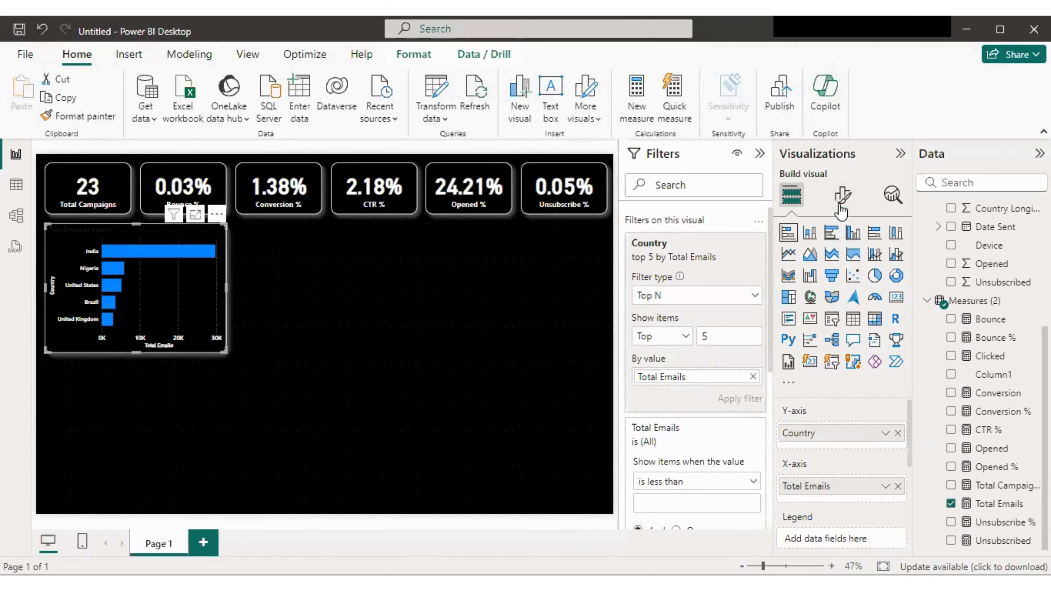
left_click(842, 194)
scroll(832, 393, "down", 1)
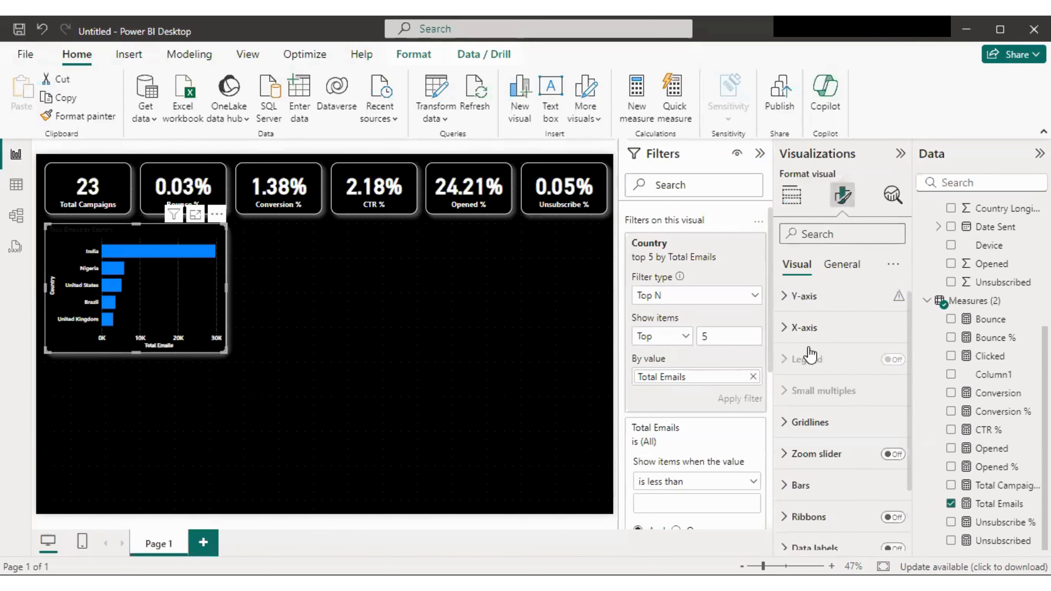
left_click(809, 422)
scroll(816, 435, "down", 2)
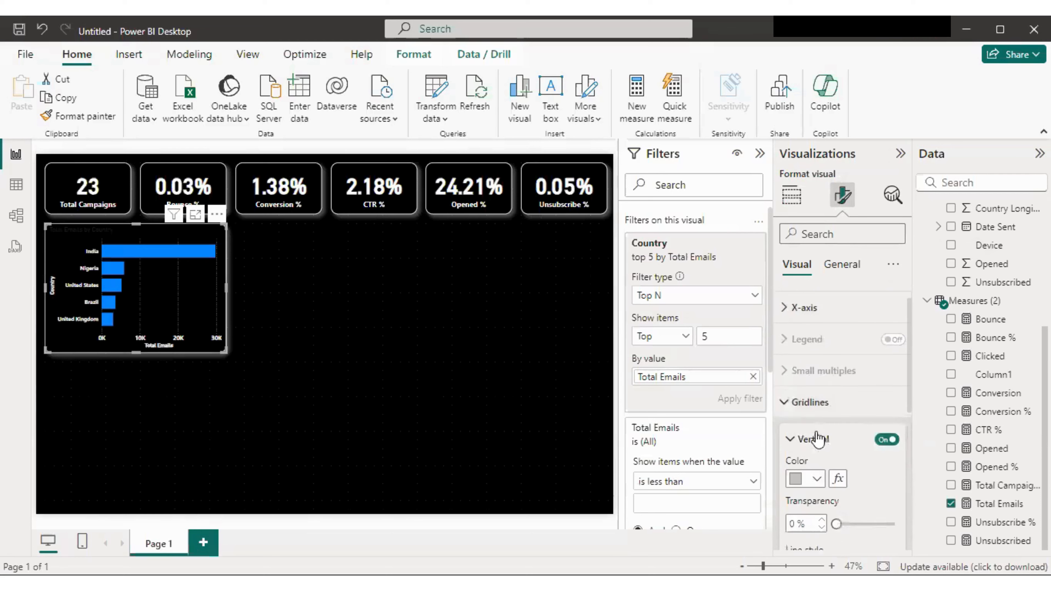
left_click(817, 422)
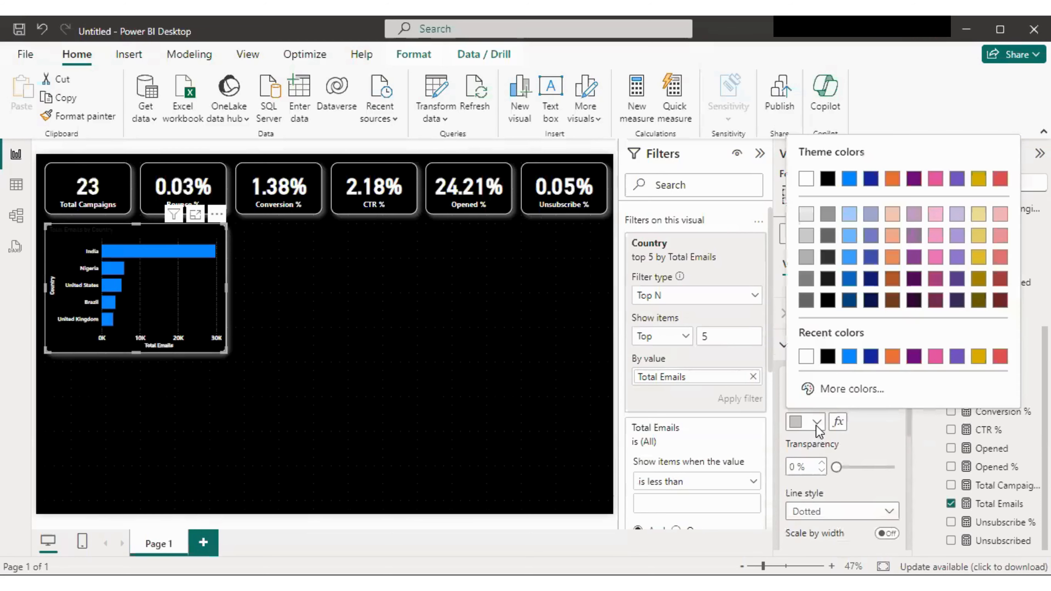
left_click(975, 215)
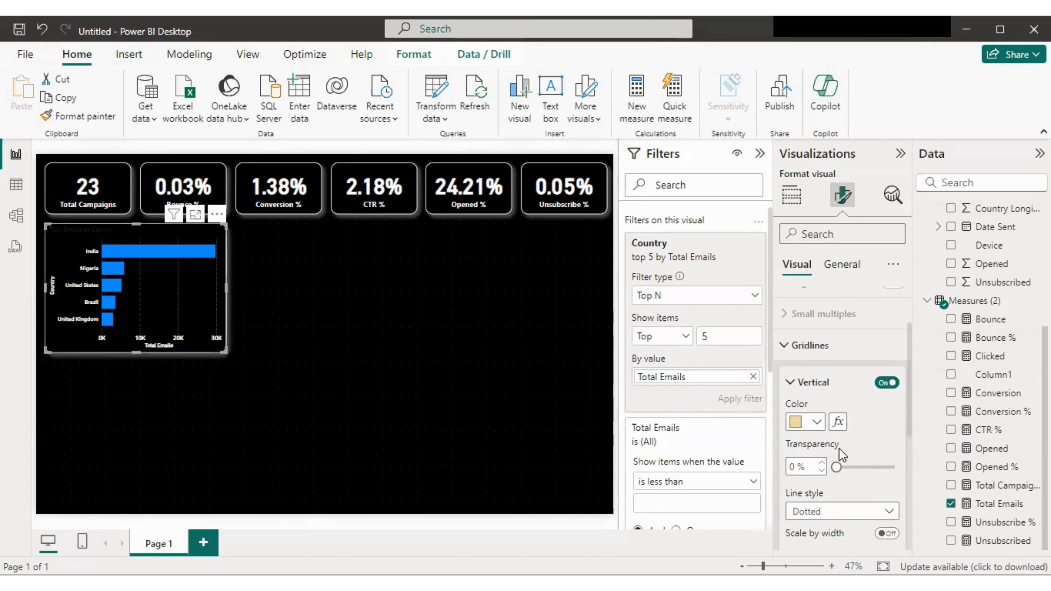
Step: Set the vertical gridlines to a solid line style with a 2 px width
scroll(832, 455, "down", 2)
left_click(814, 439)
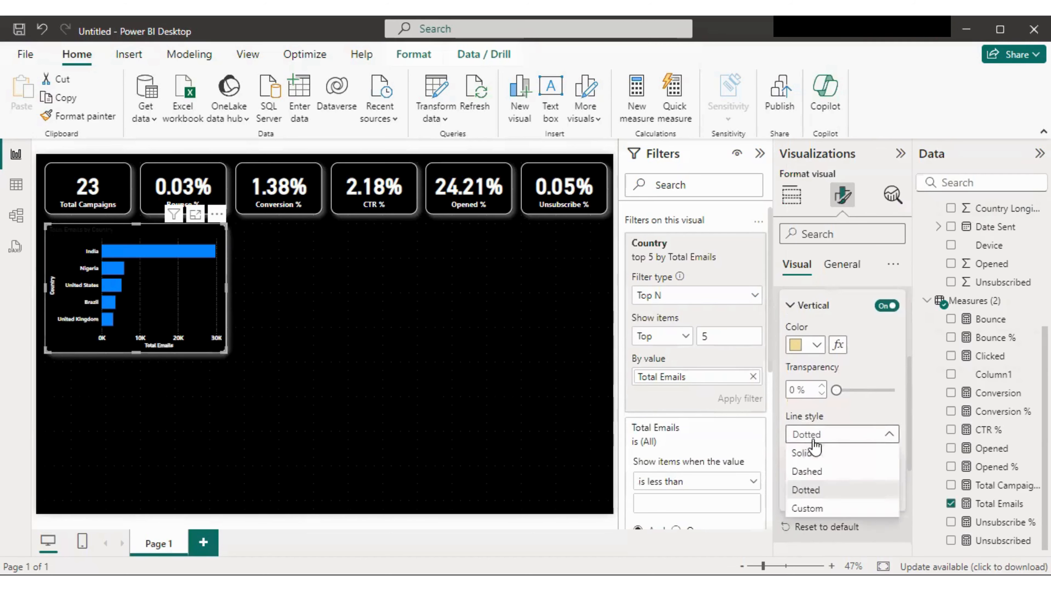
left_click(822, 453)
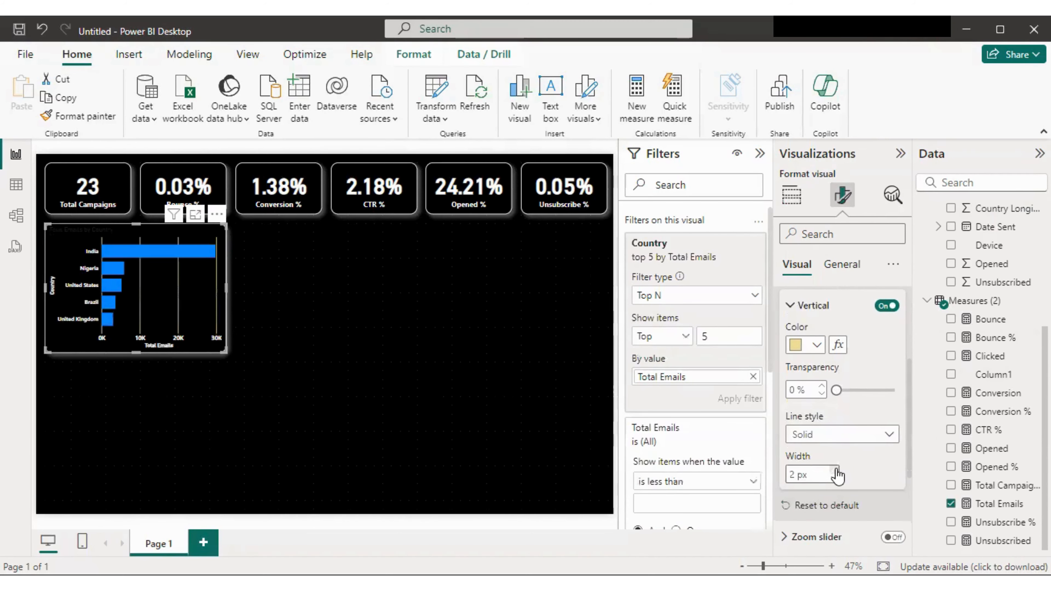
scroll(885, 468, "down", 2)
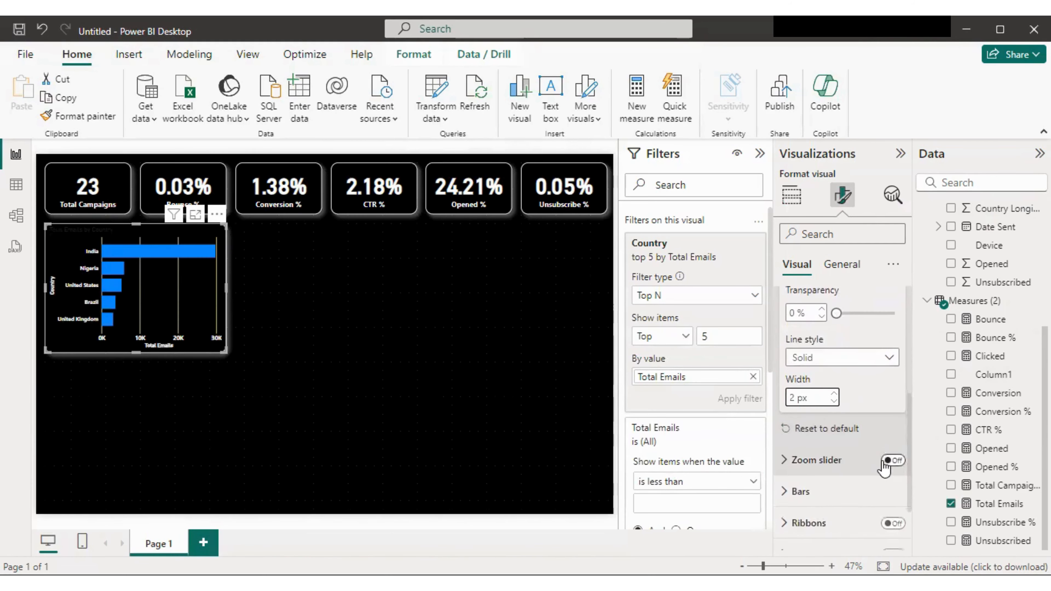
Step: Turn on the bar chart's zoom slider and recolor all its bars to White, 10% darker
left_click(893, 460)
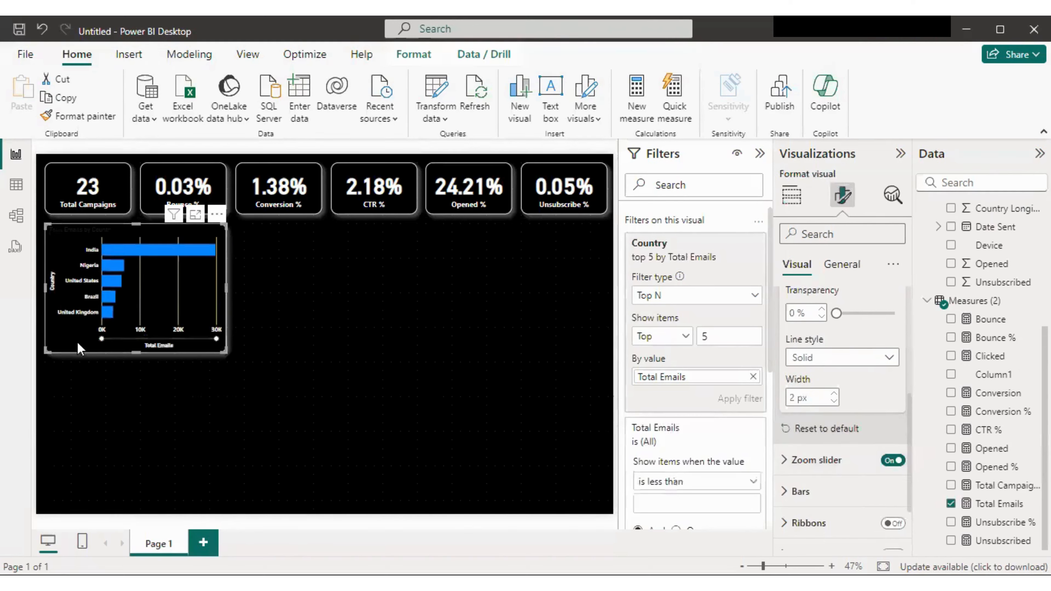
left_click(795, 494)
scroll(825, 455, "down", 4)
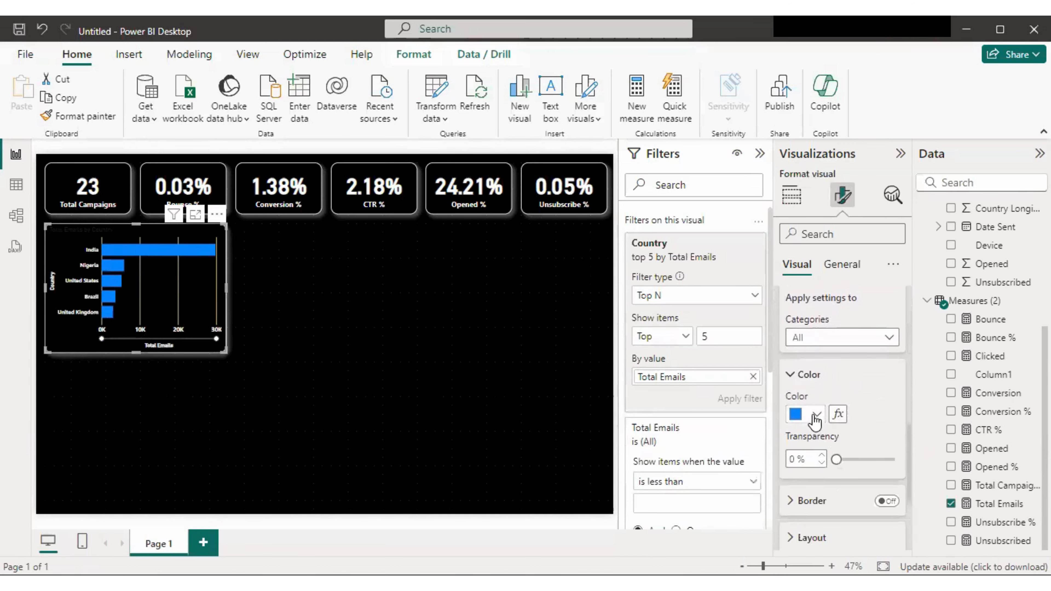
left_click(815, 415)
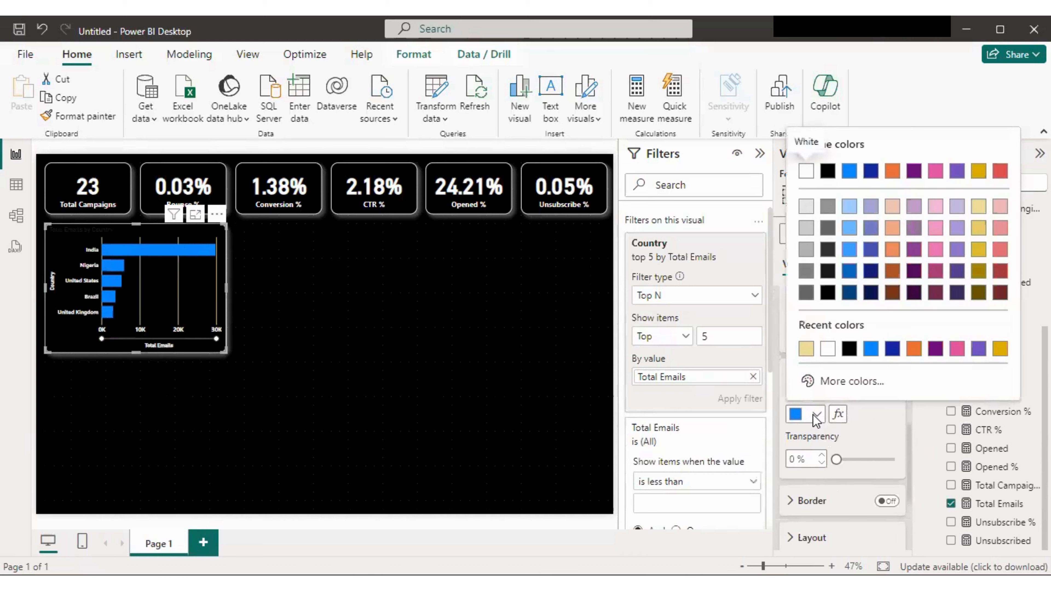
left_click(806, 206)
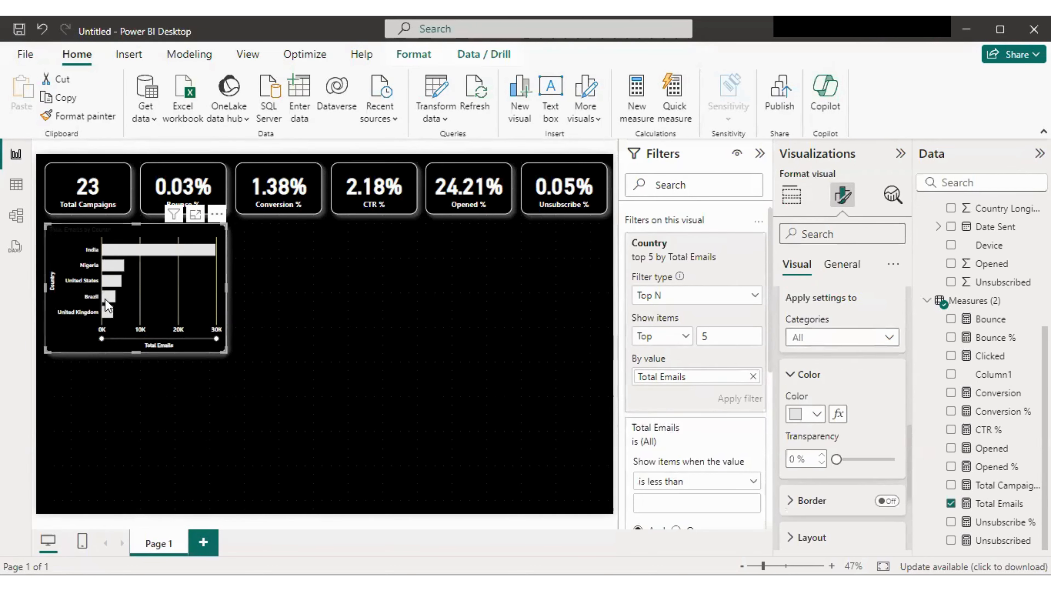
Step: Apply the White, 10% darker color specifically to the India bar
left_click(863, 340)
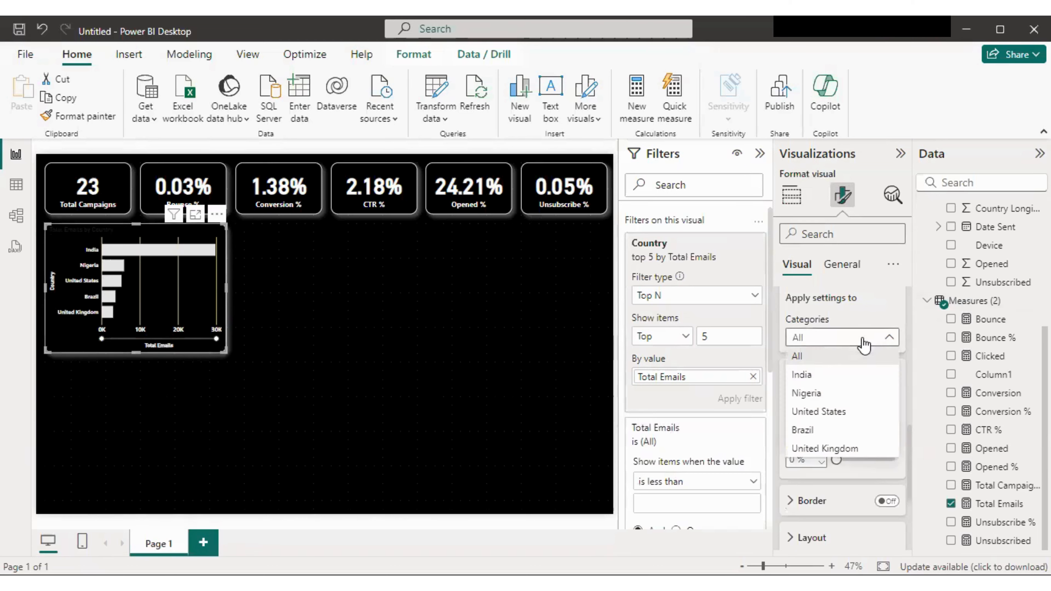
left_click(819, 375)
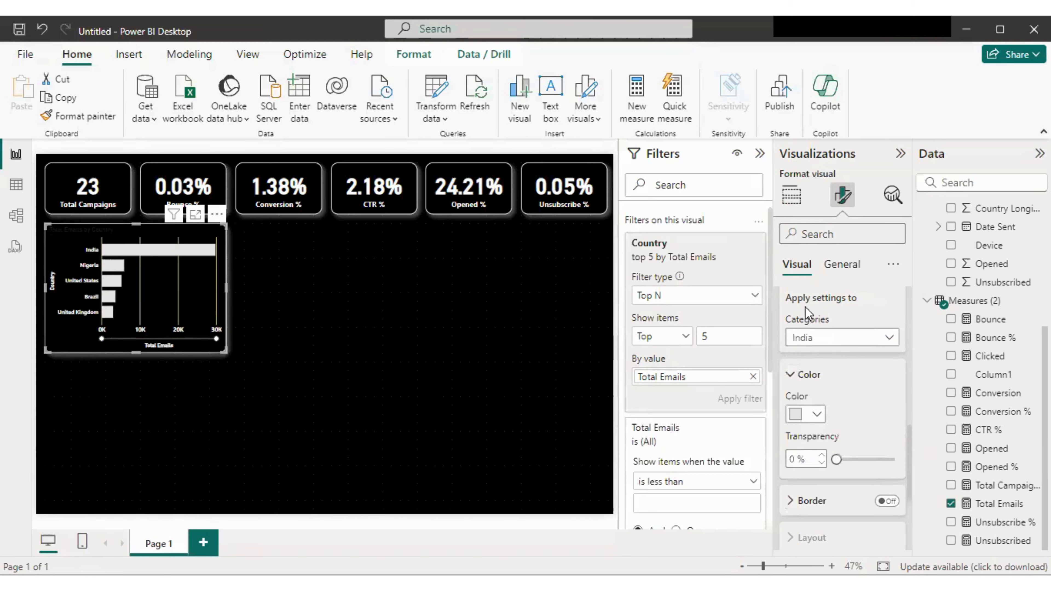
left_click(811, 414)
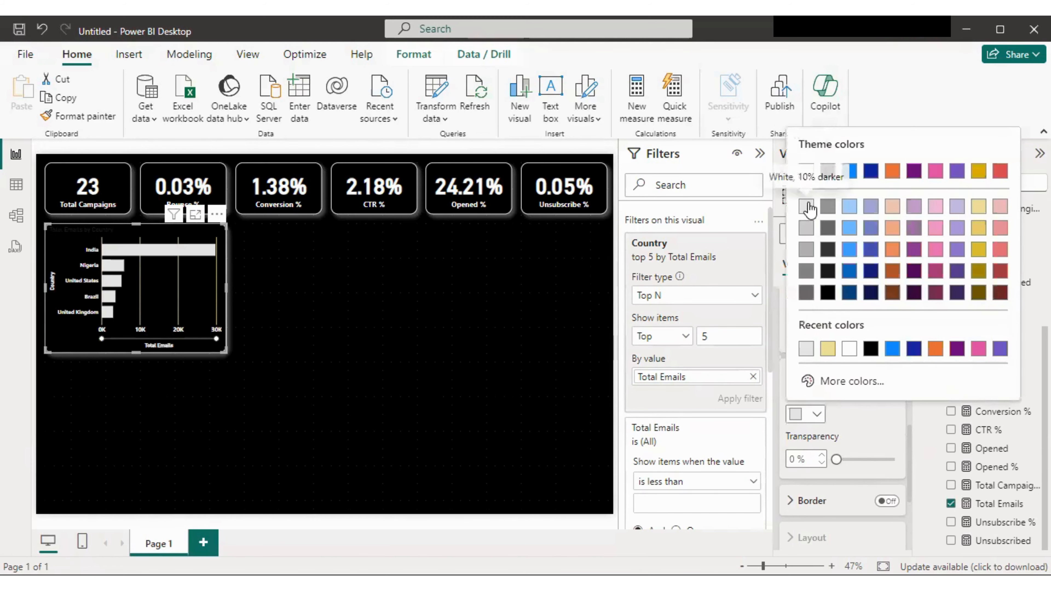
left_click(811, 205)
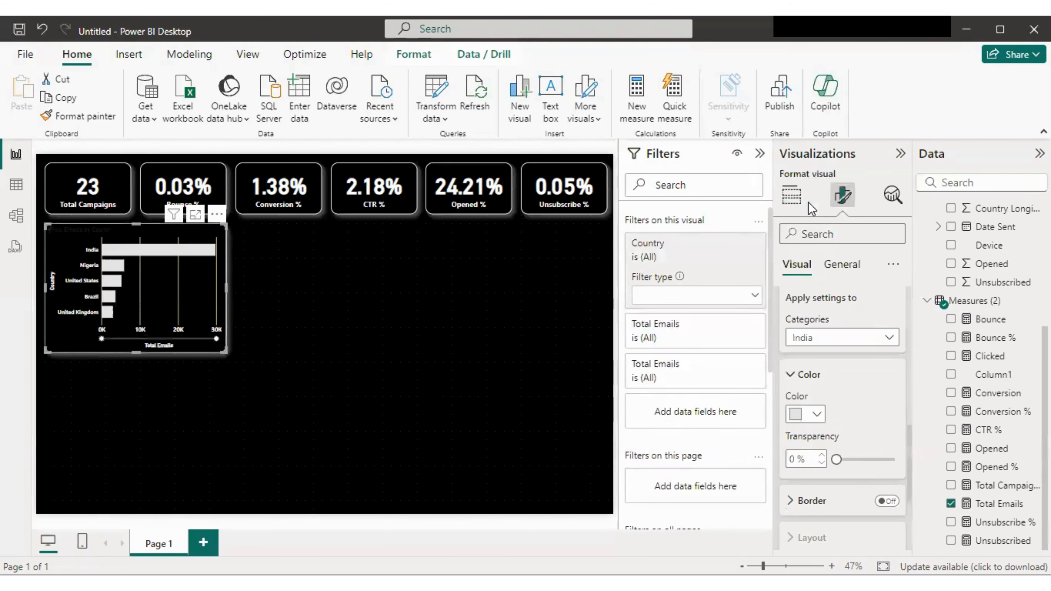
Step: Set the Nigeria bar to the second-lightest gray of the theme's white shades
left_click(806, 338)
left_click(807, 394)
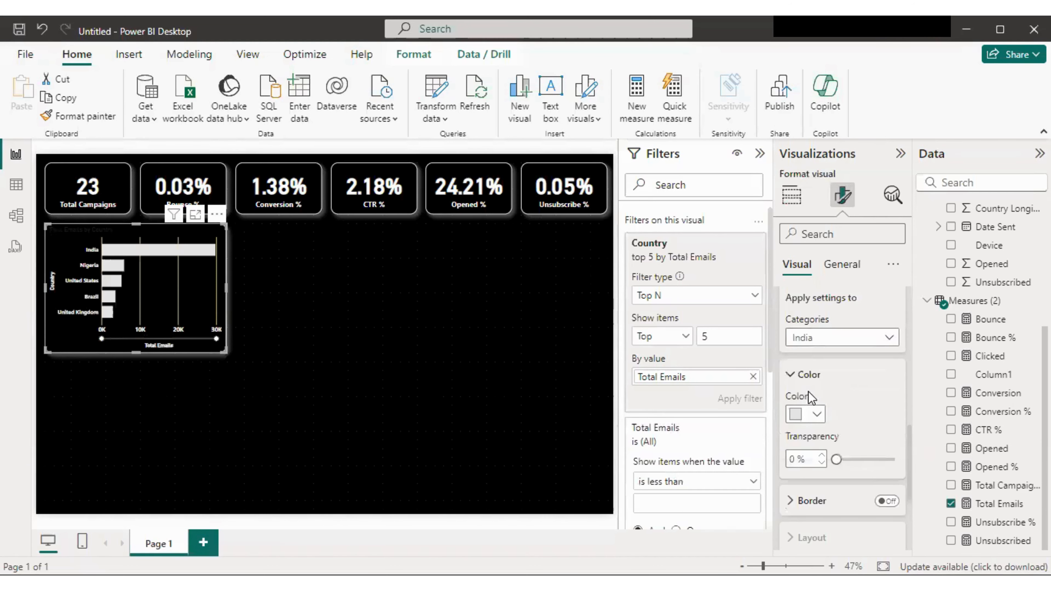
left_click(816, 414)
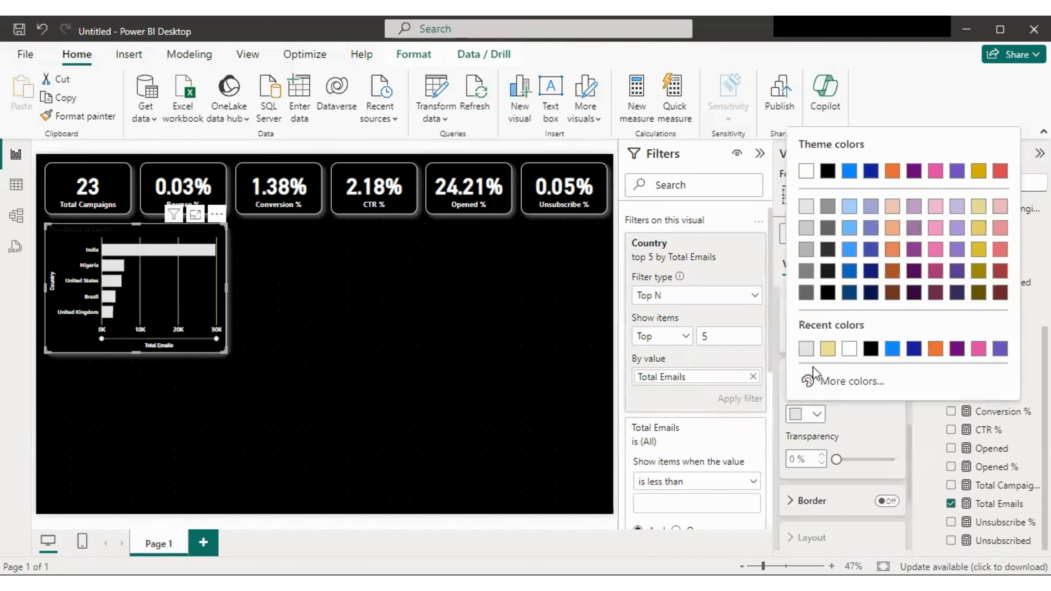
left_click(806, 228)
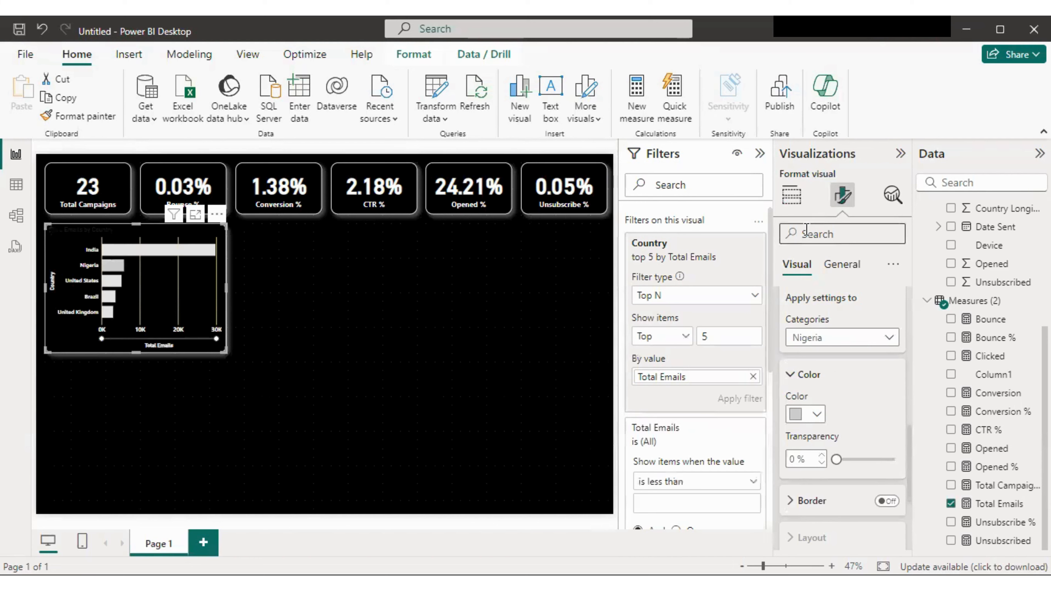
Step: Set the United States bar to the third, medium gray of the theme's white shades
left_click(830, 341)
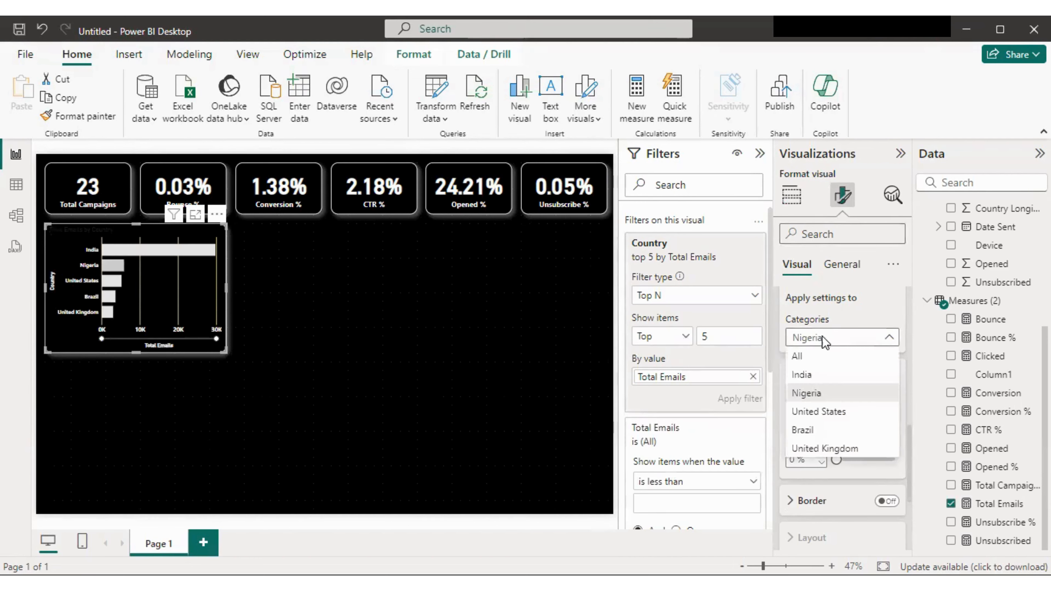
left_click(816, 414)
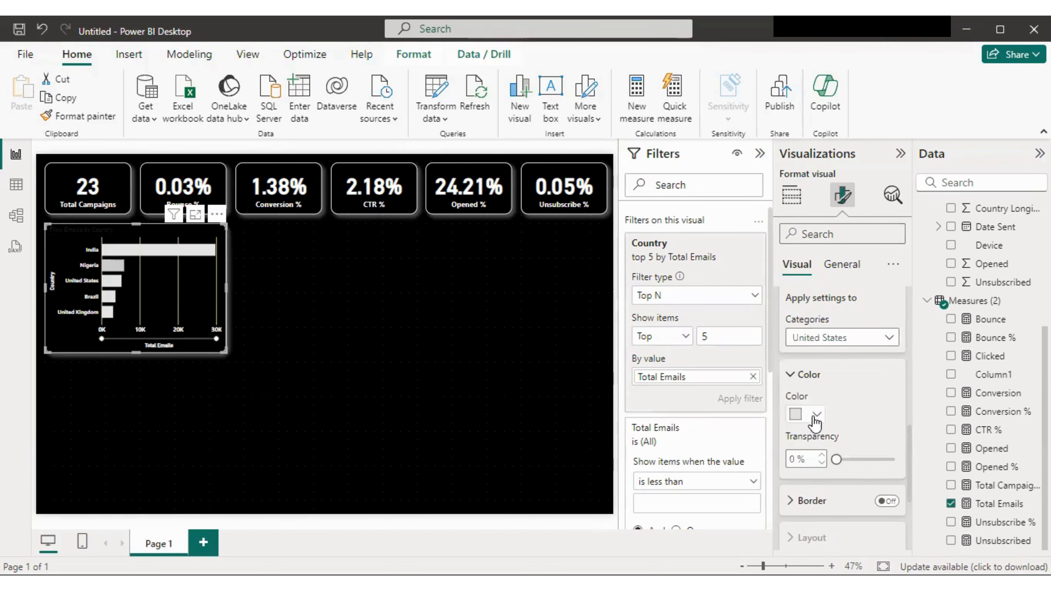
left_click(815, 416)
left_click(806, 256)
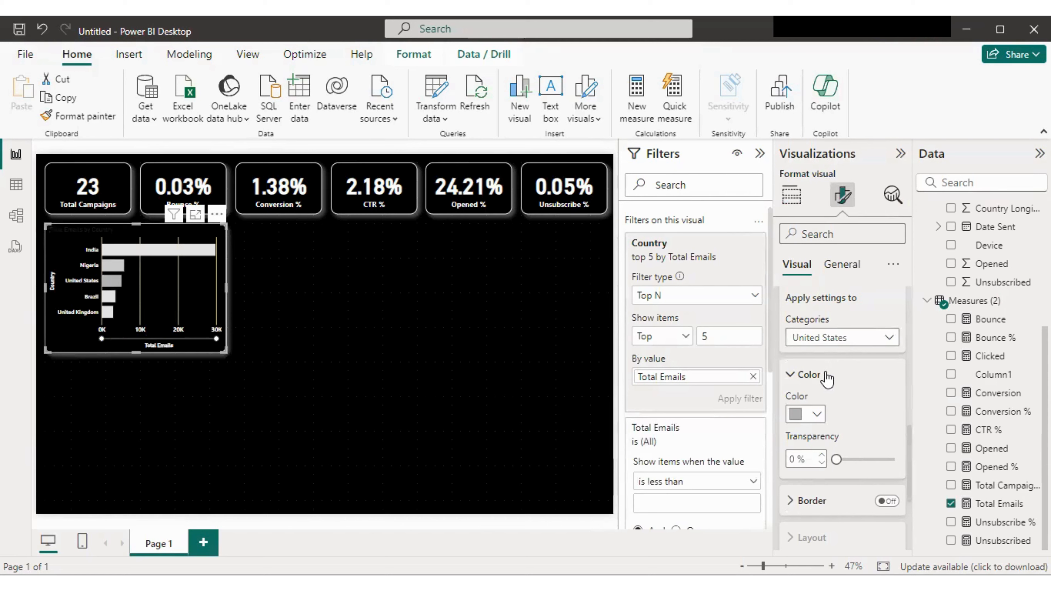
Step: Set the Brazil bar to the fourth, second-darkest gray of the theme's white shades
left_click(819, 337)
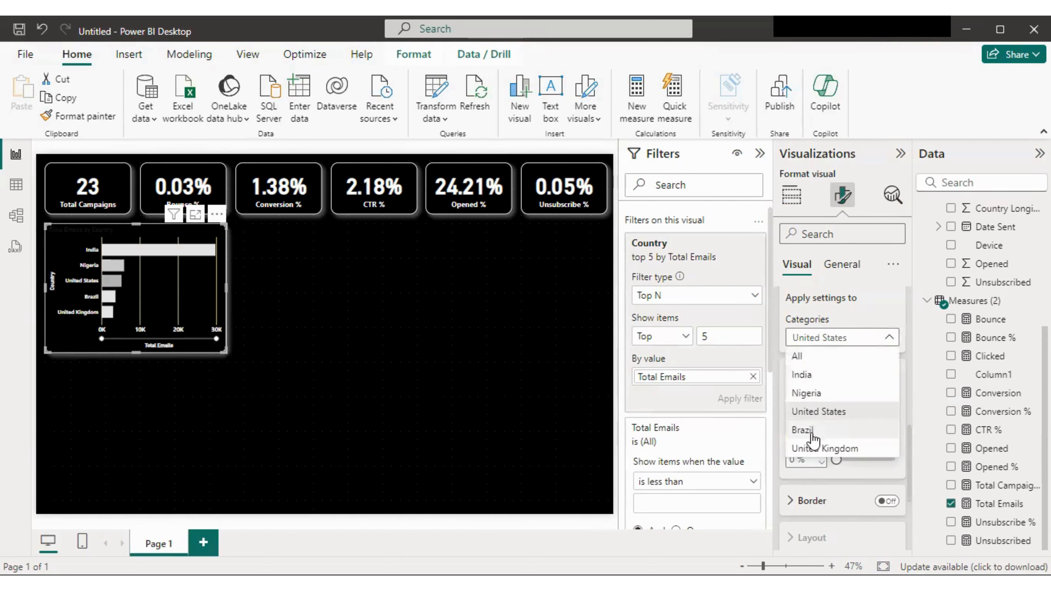
left_click(803, 430)
left_click(812, 410)
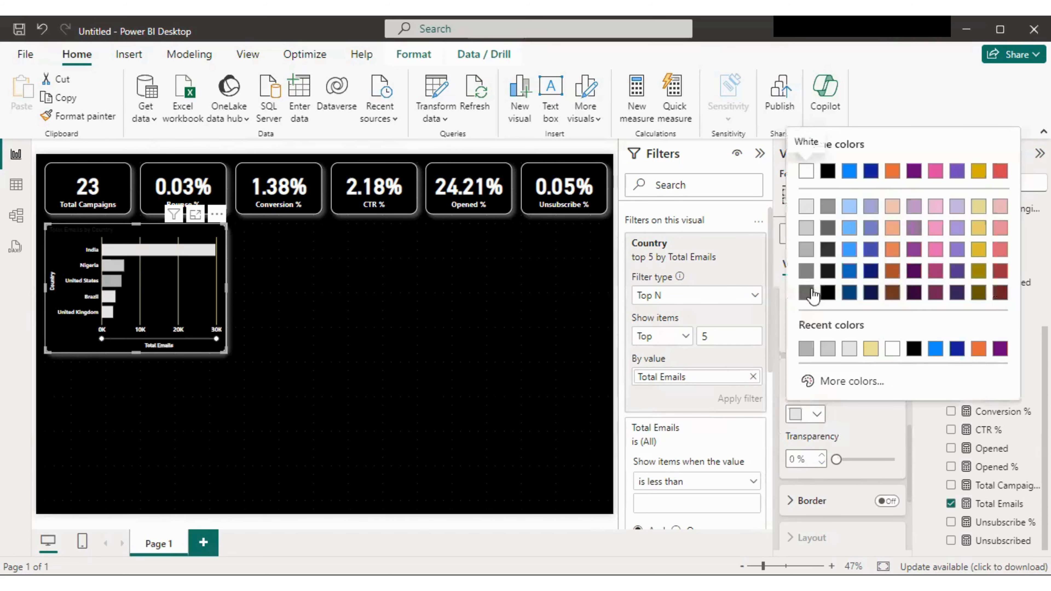
left_click(811, 293)
Step: Set the United Kingdom bar to the darkest gray of the theme's white shades and deselect the chart
left_click(816, 338)
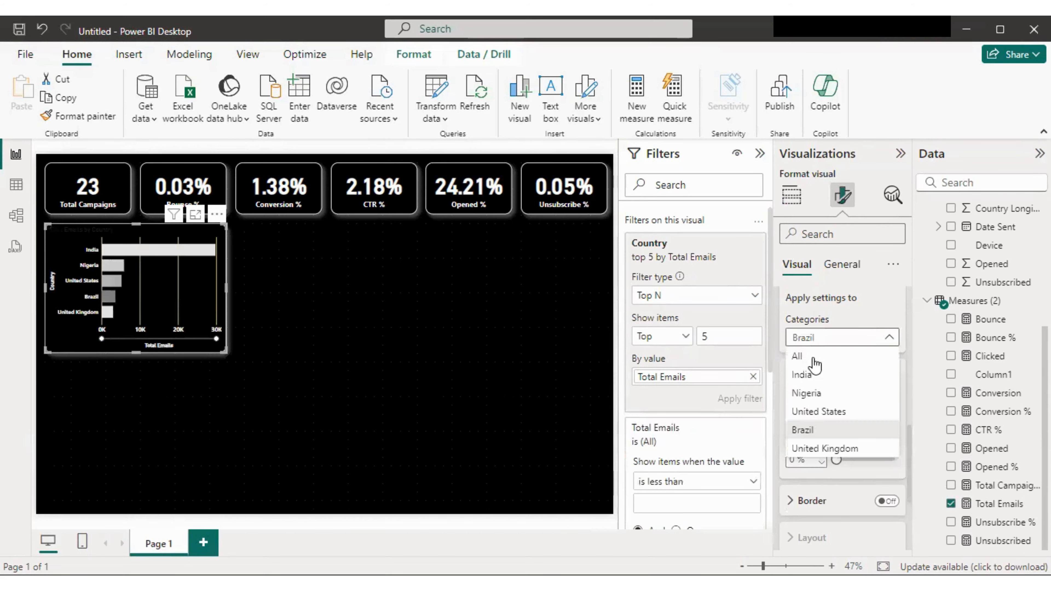
left_click(818, 447)
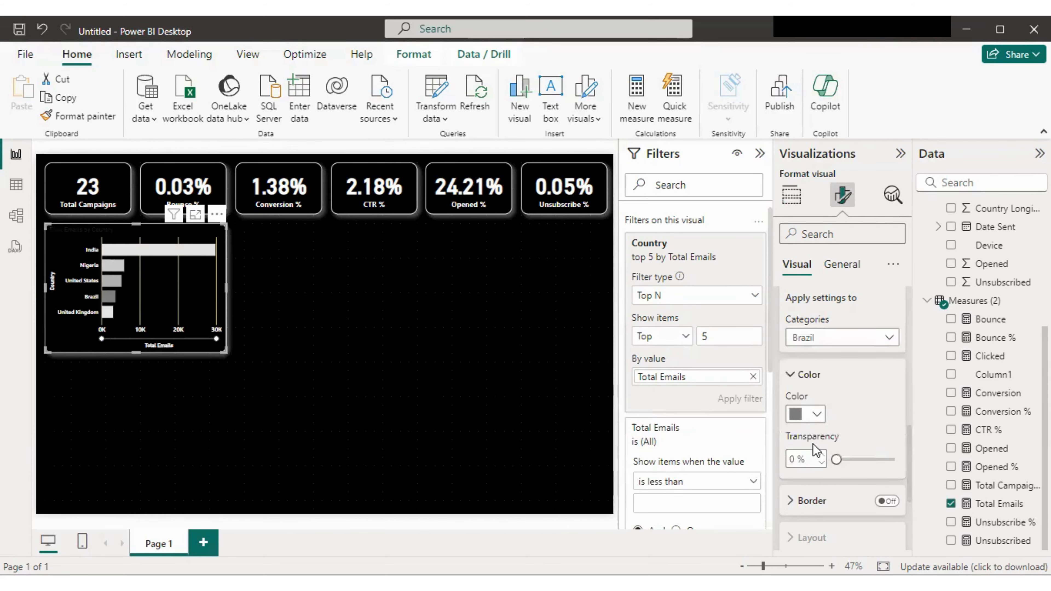
left_click(815, 416)
left_click(806, 293)
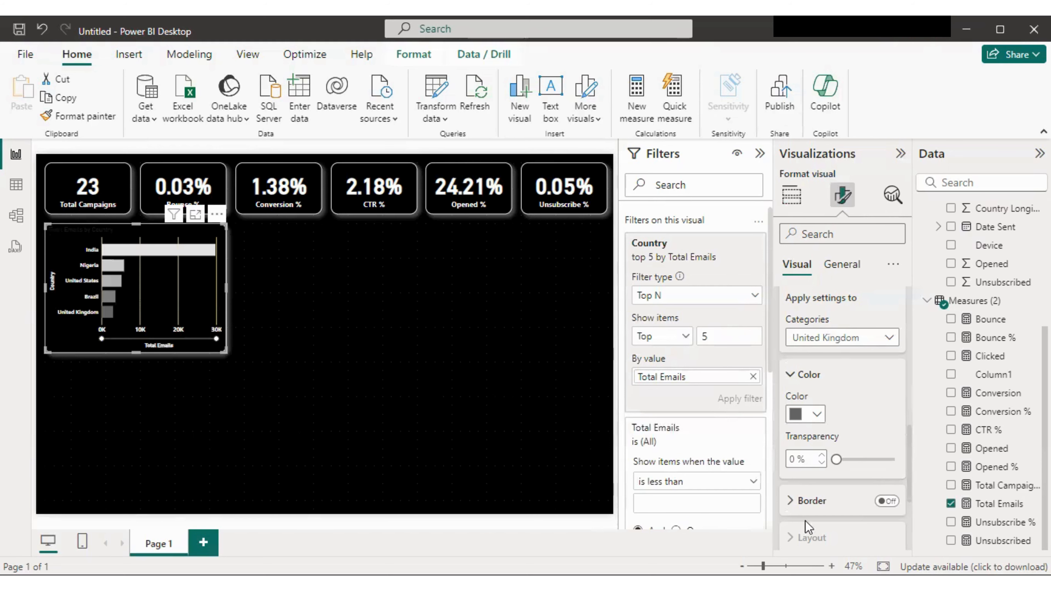
left_click(287, 409)
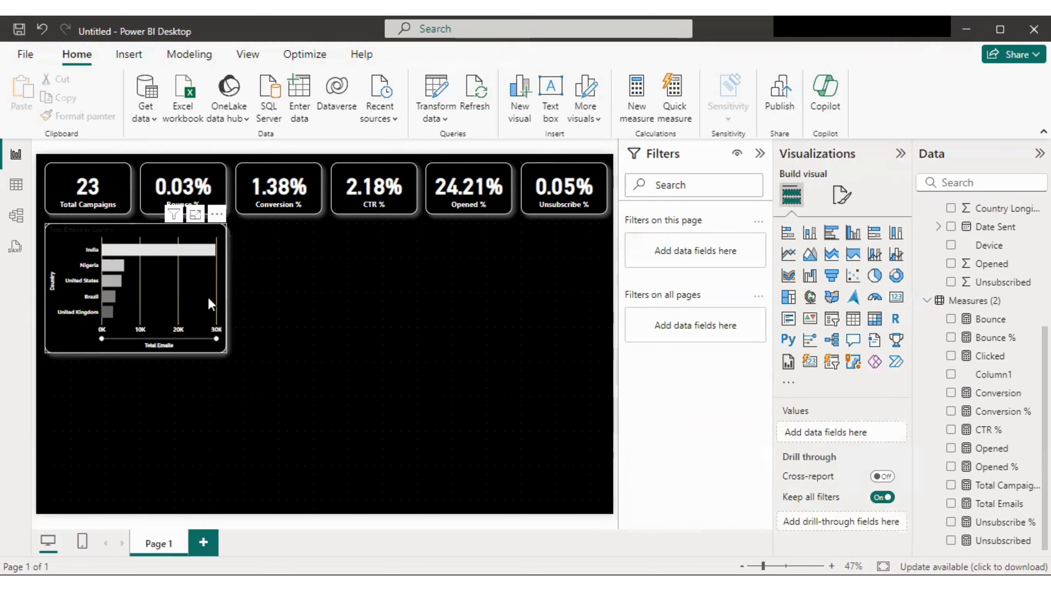
Step: Turn on data labels for the top 5 countries bar chart
left_click(186, 308)
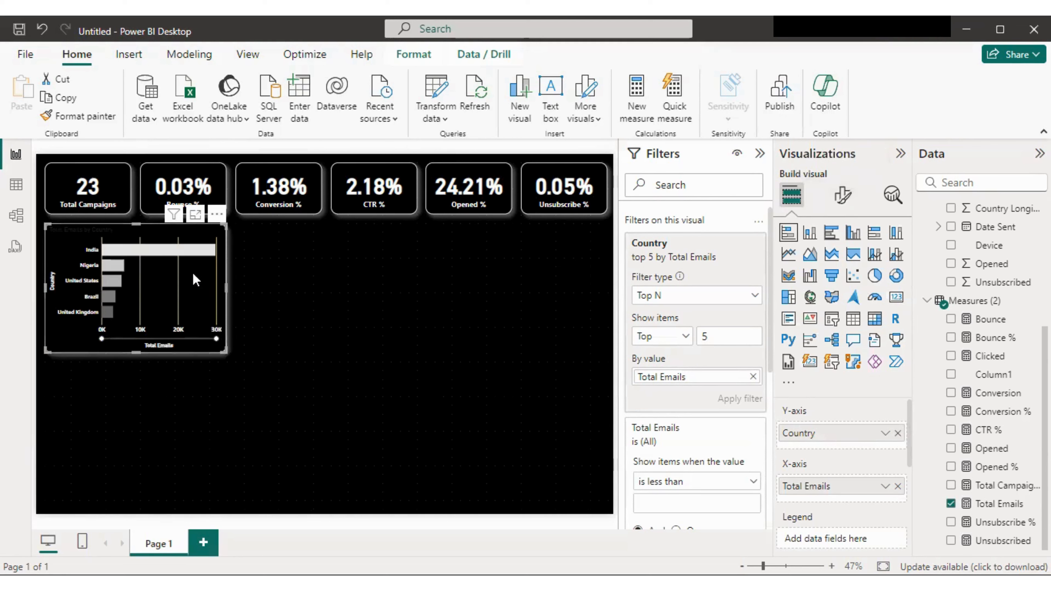
left_click(842, 194)
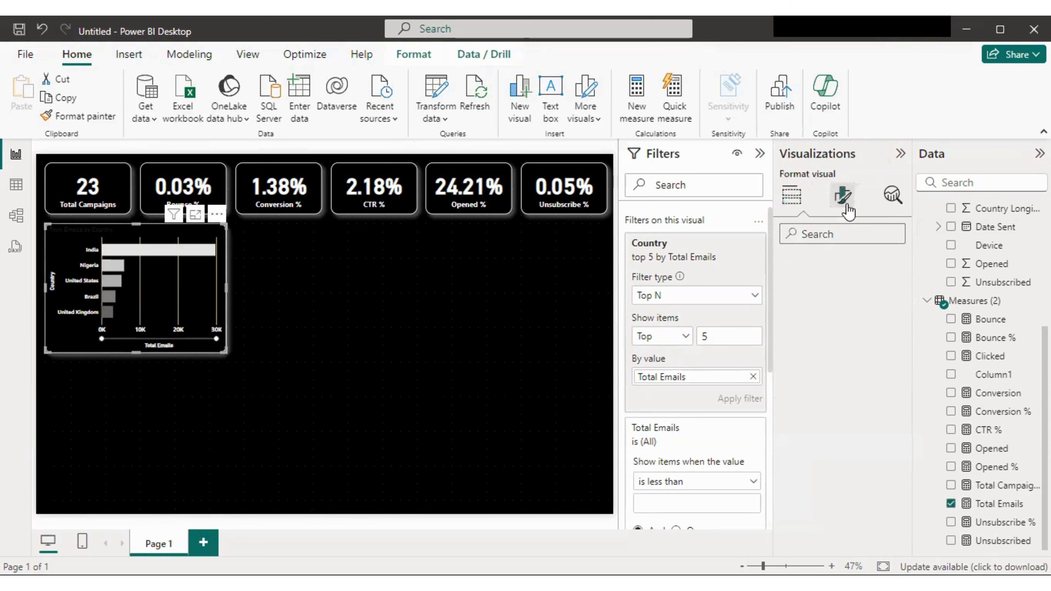
scroll(811, 488, "down", 3)
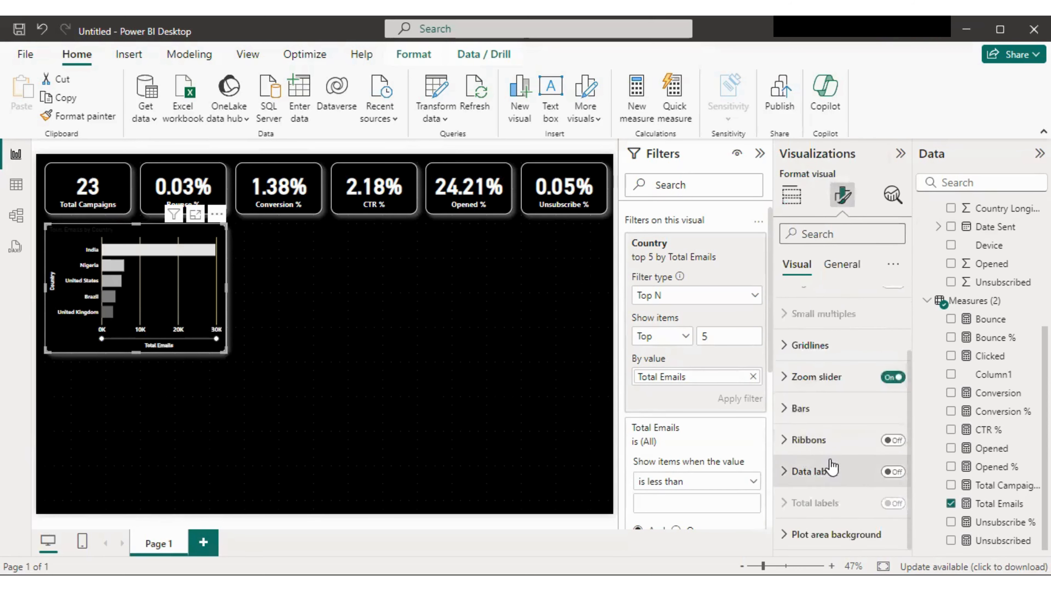
left_click(893, 472)
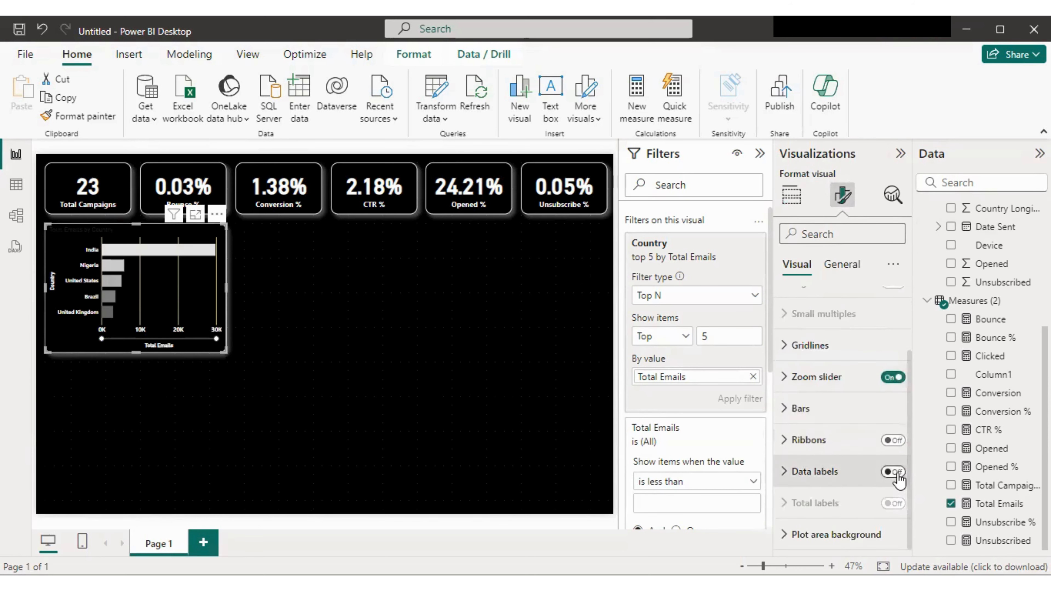
left_click(801, 472)
Step: Format the bar chart's data label values in white with a font size of 15
scroll(817, 467, "down", 10)
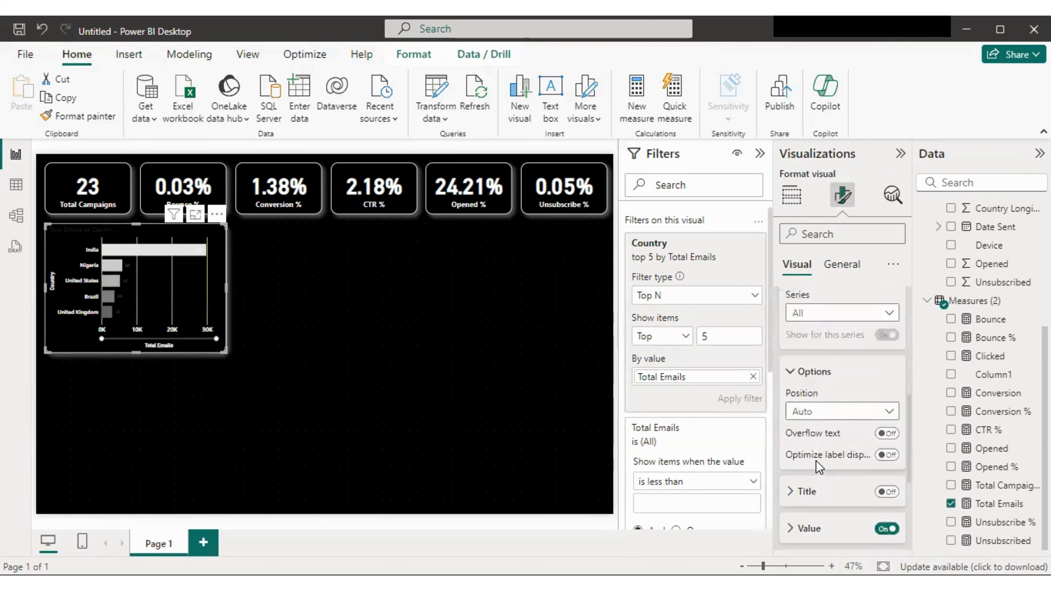
scroll(821, 418, "up", 2)
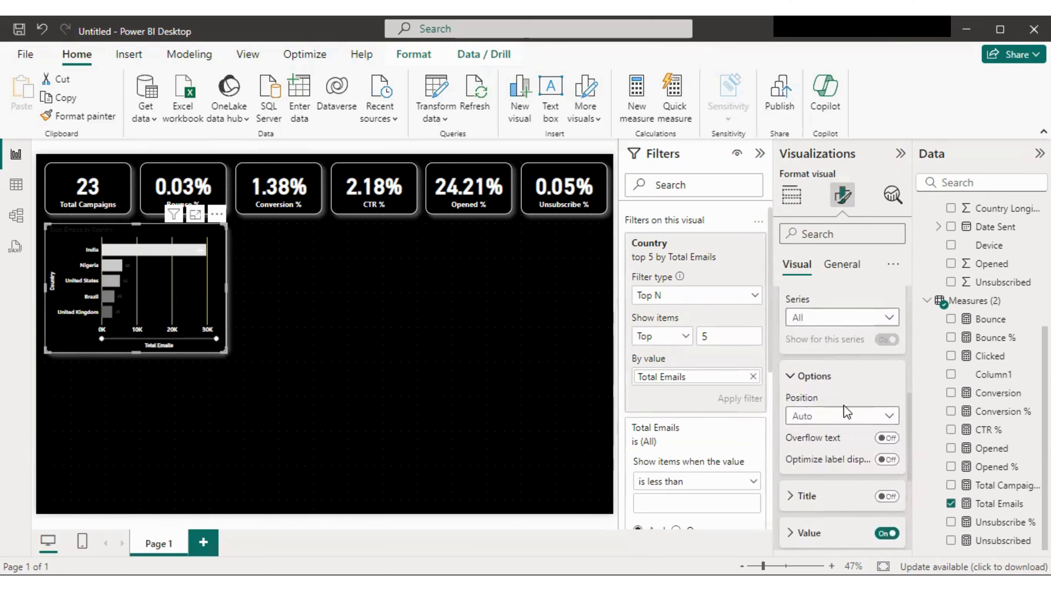
scroll(807, 464, "down", 4)
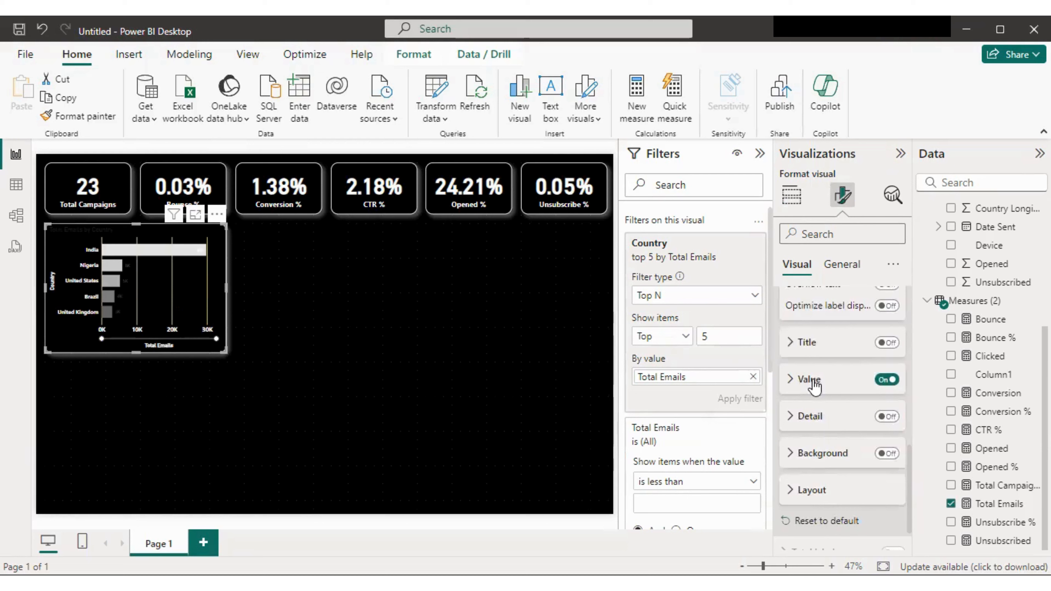
left_click(809, 378)
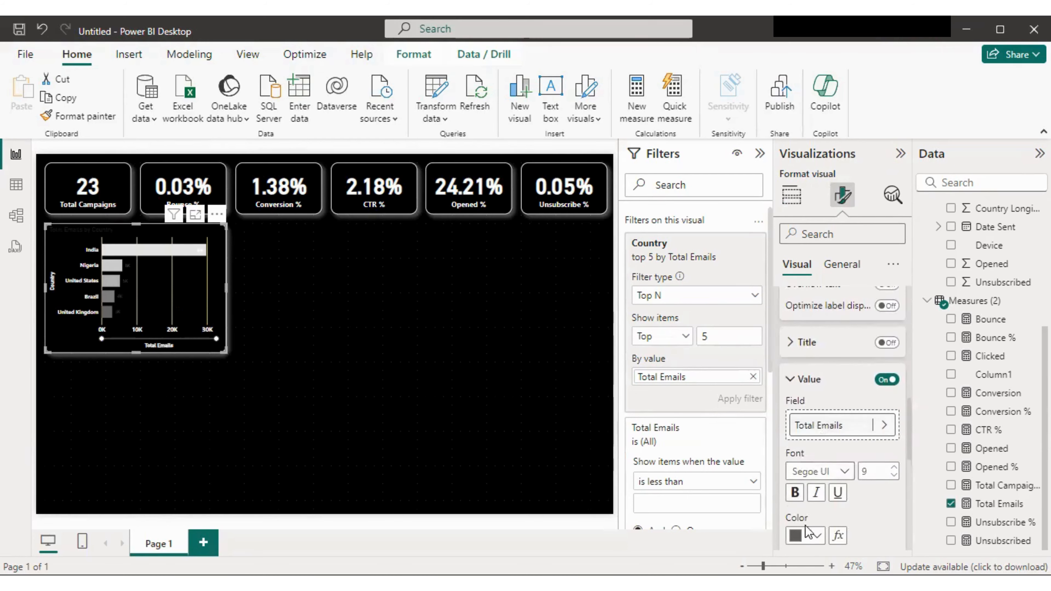
left_click(816, 537)
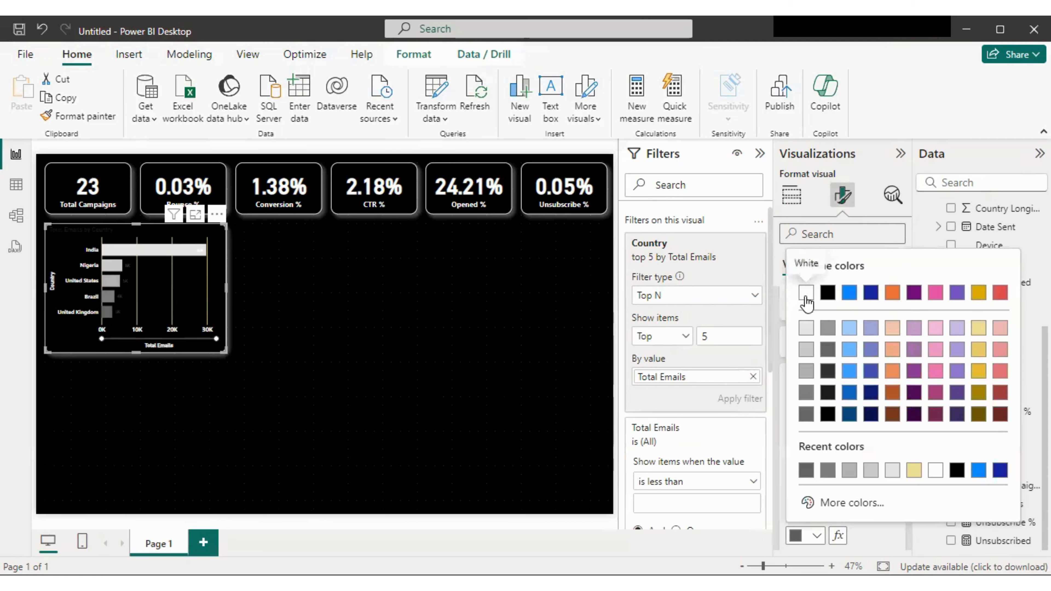
left_click(805, 293)
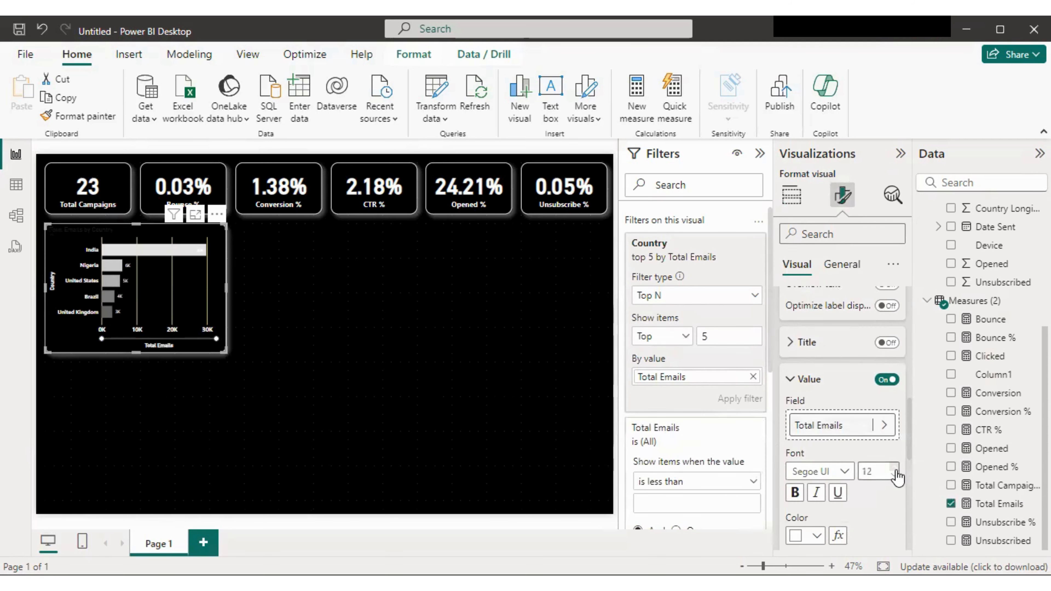
left_click(895, 468)
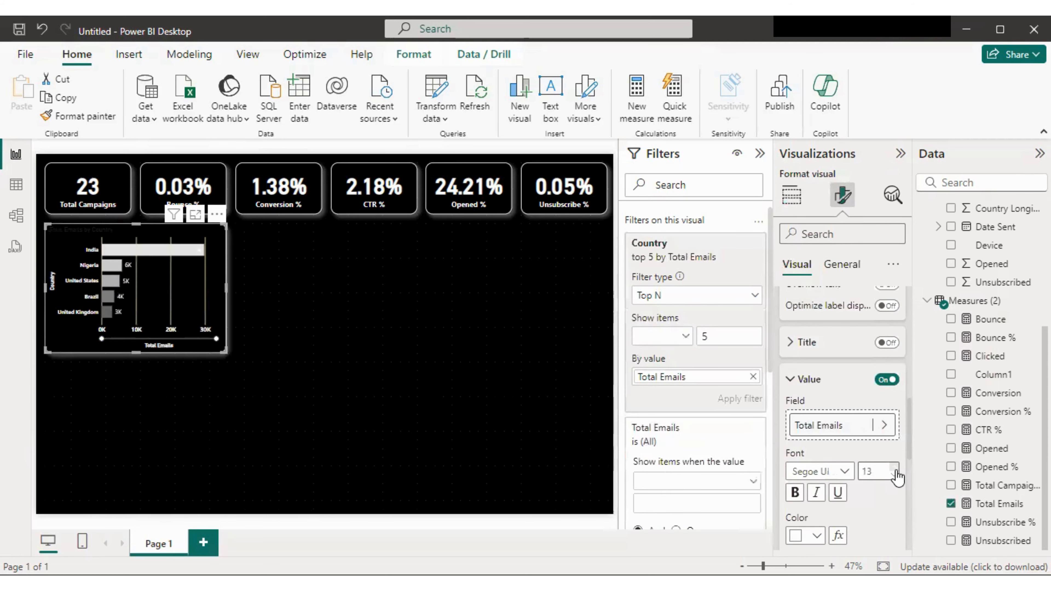
left_click(895, 468)
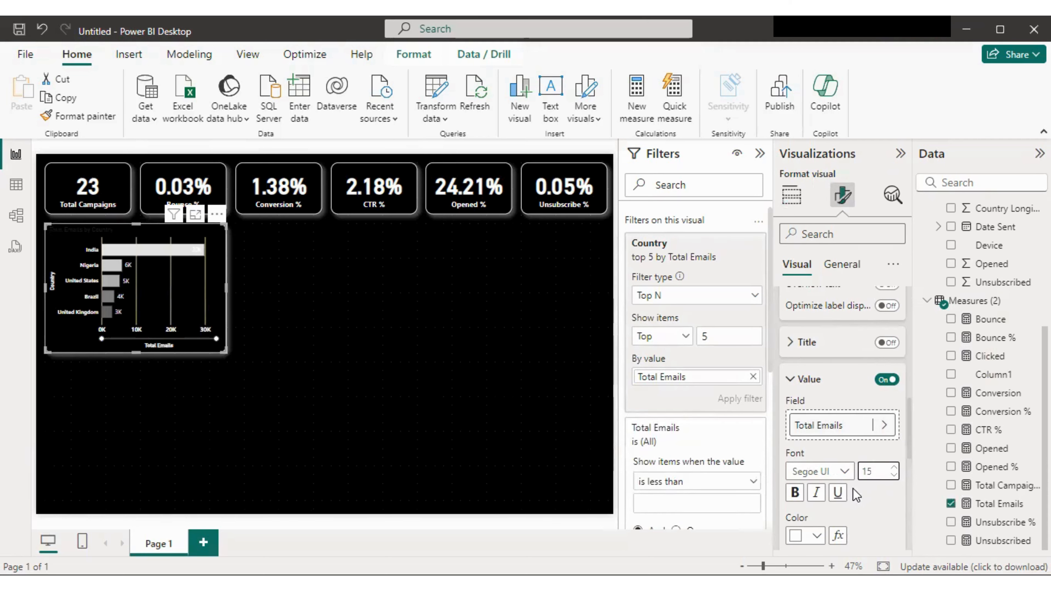
Step: Set the position of the bar chart's data labels to Outside end
scroll(833, 418, "up", 4)
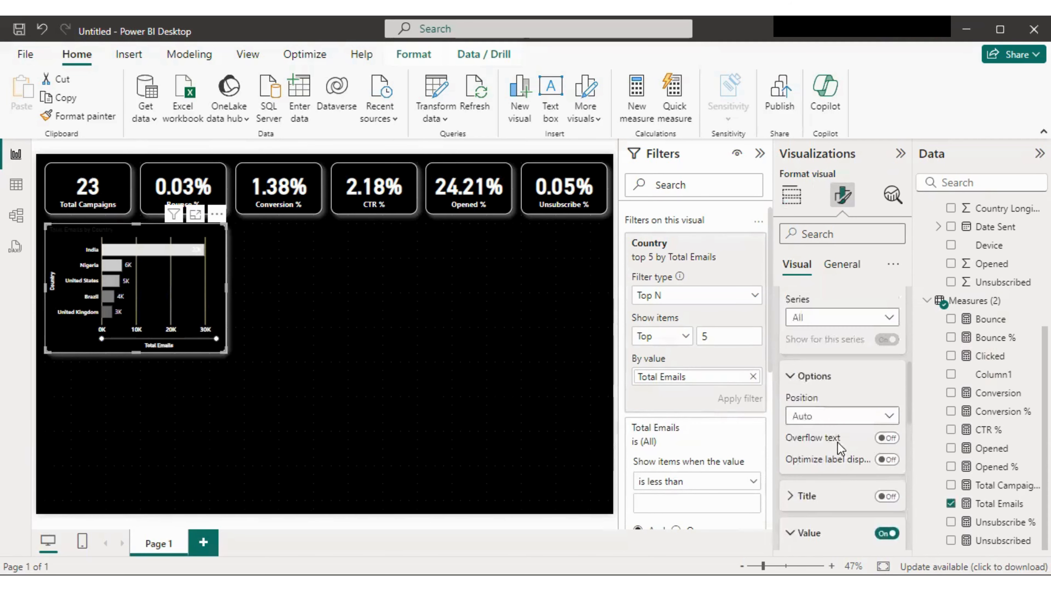
left_click(886, 416)
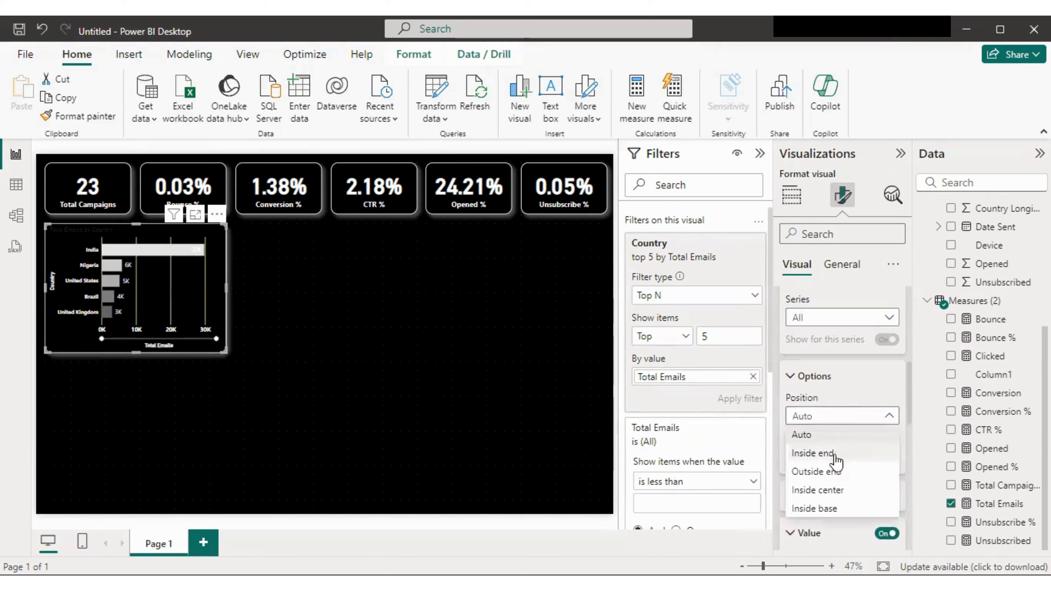
left_click(834, 476)
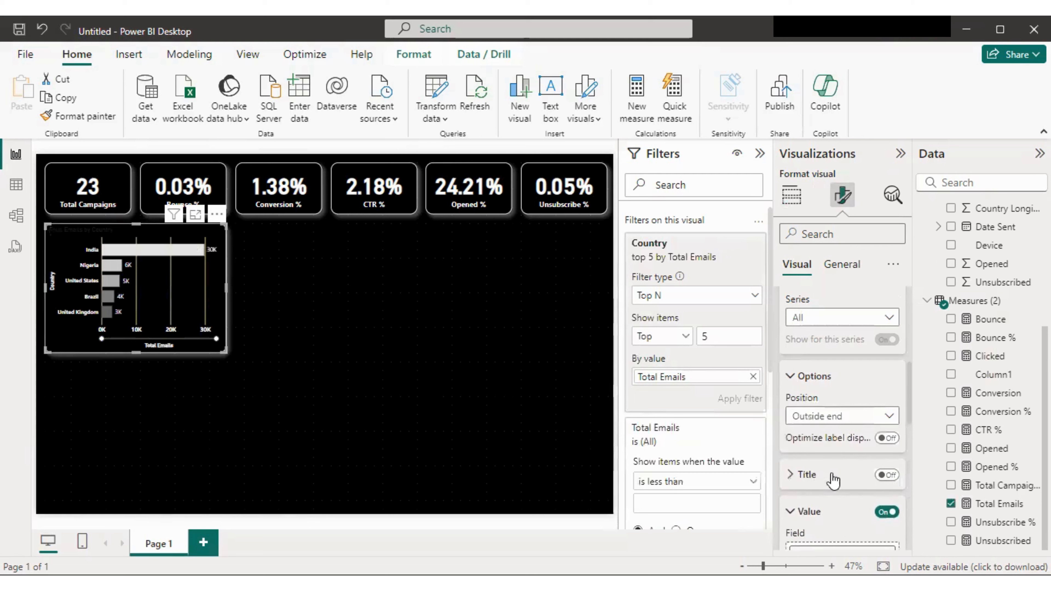
Step: Make the data label values of the top 5 countries bar chart bold and deselect the chart
scroll(839, 489, "down", 4)
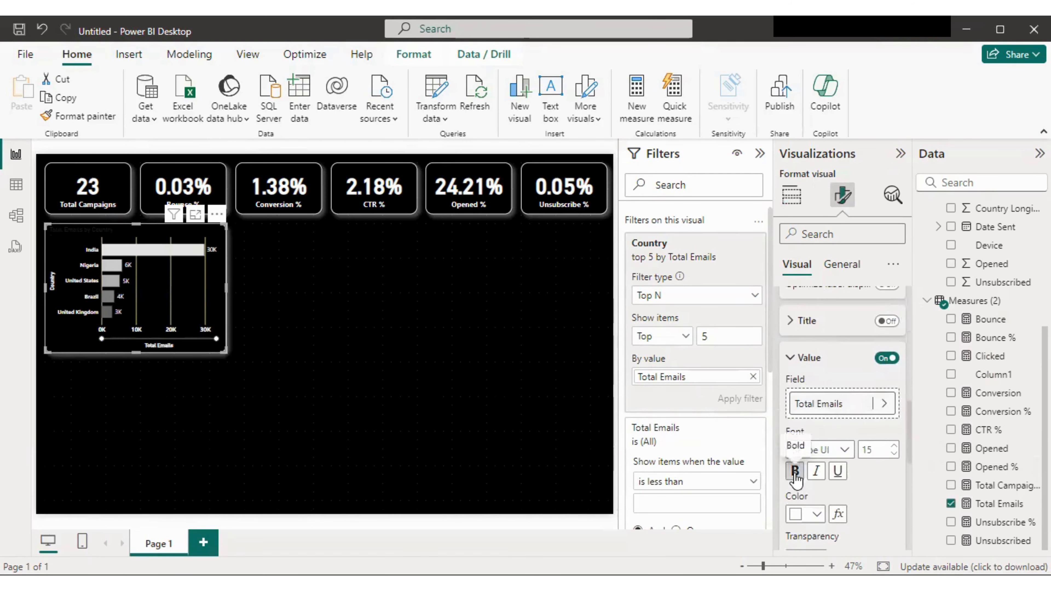
left_click(794, 472)
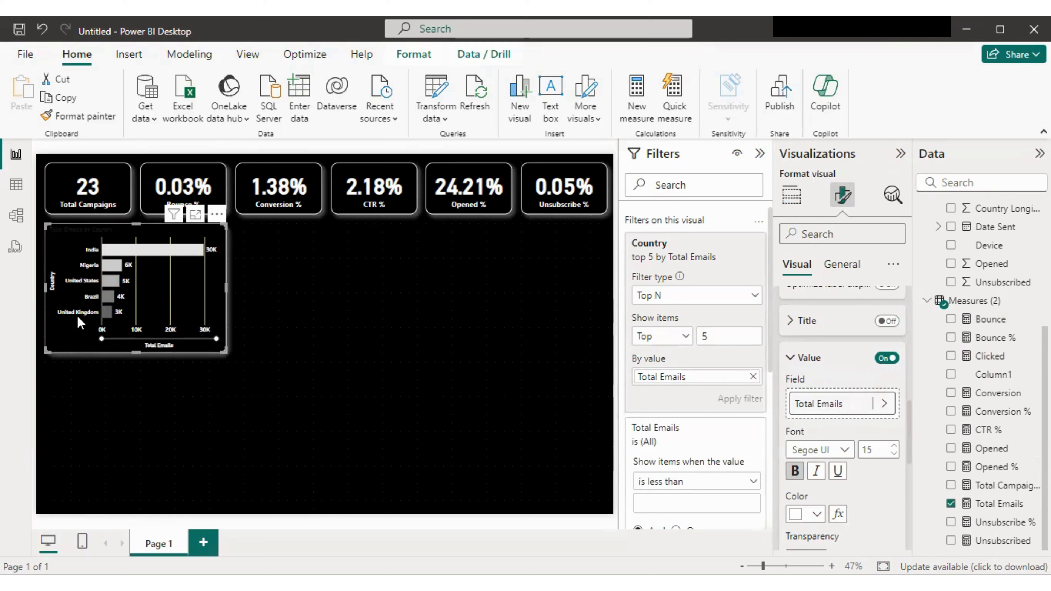
left_click(413, 349)
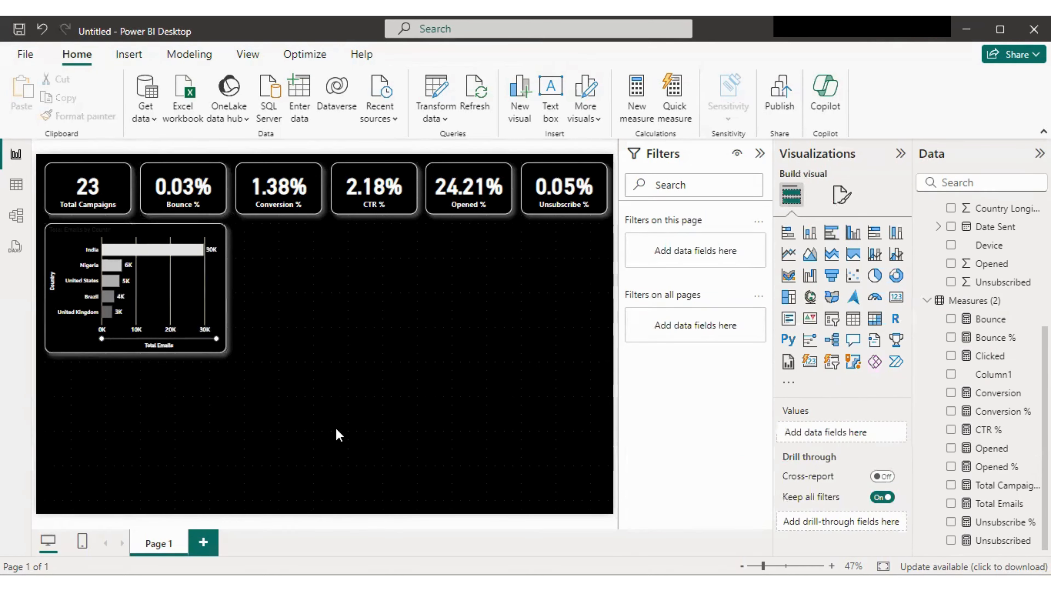
Step: Format the title of the top 5 countries bar chart as bold white text
left_click(81, 255)
left_click(843, 196)
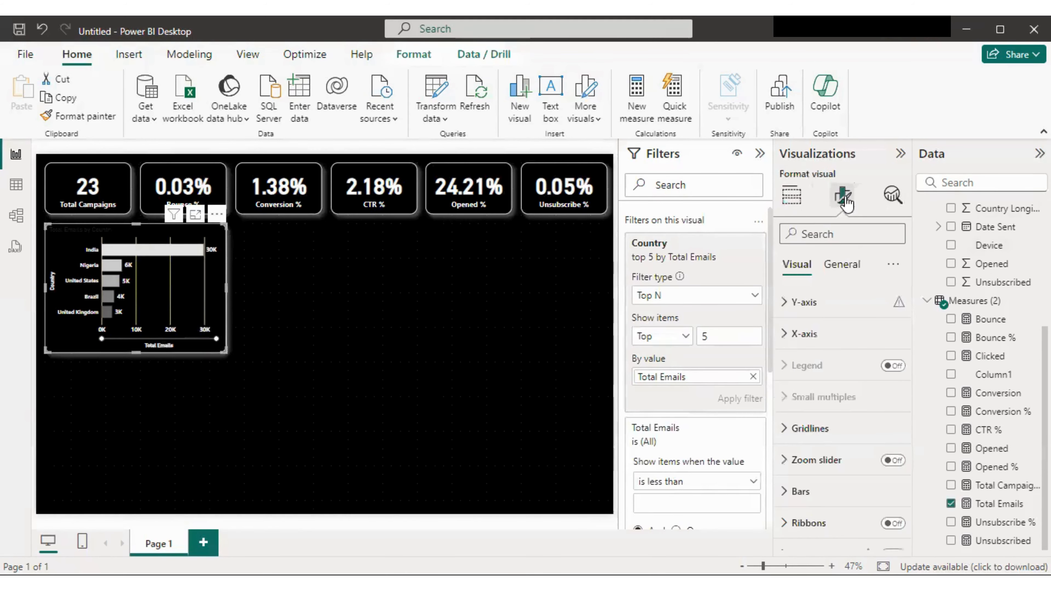
left_click(847, 265)
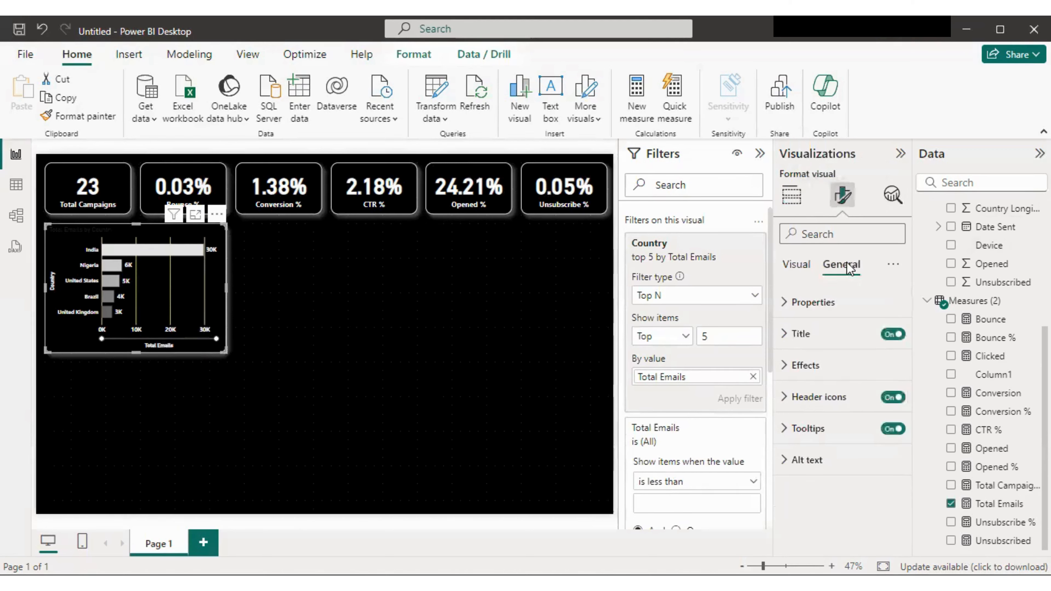
left_click(801, 334)
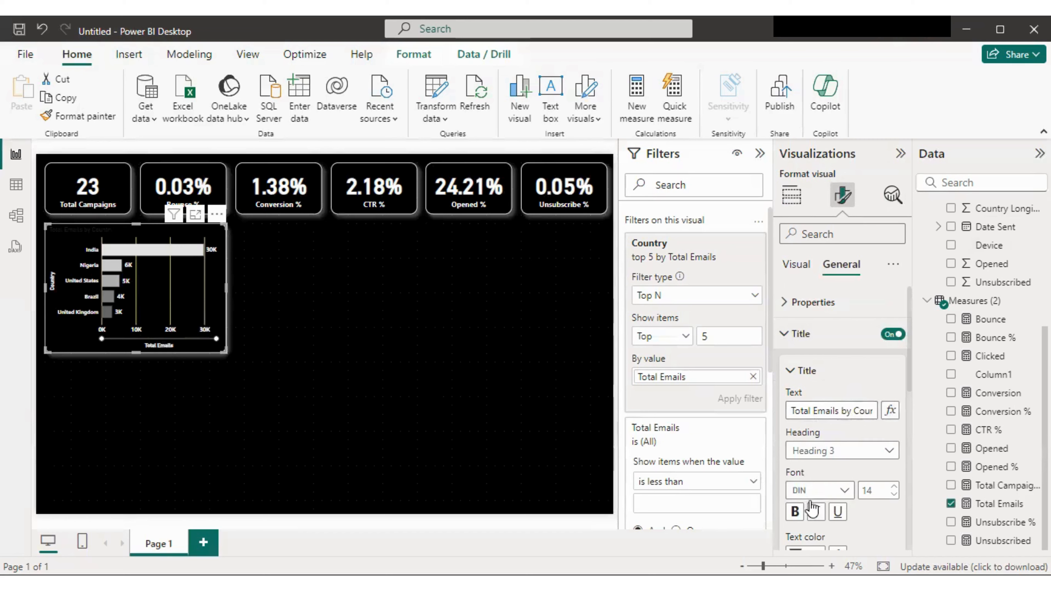
left_click(794, 512)
scroll(885, 458, "down", 2)
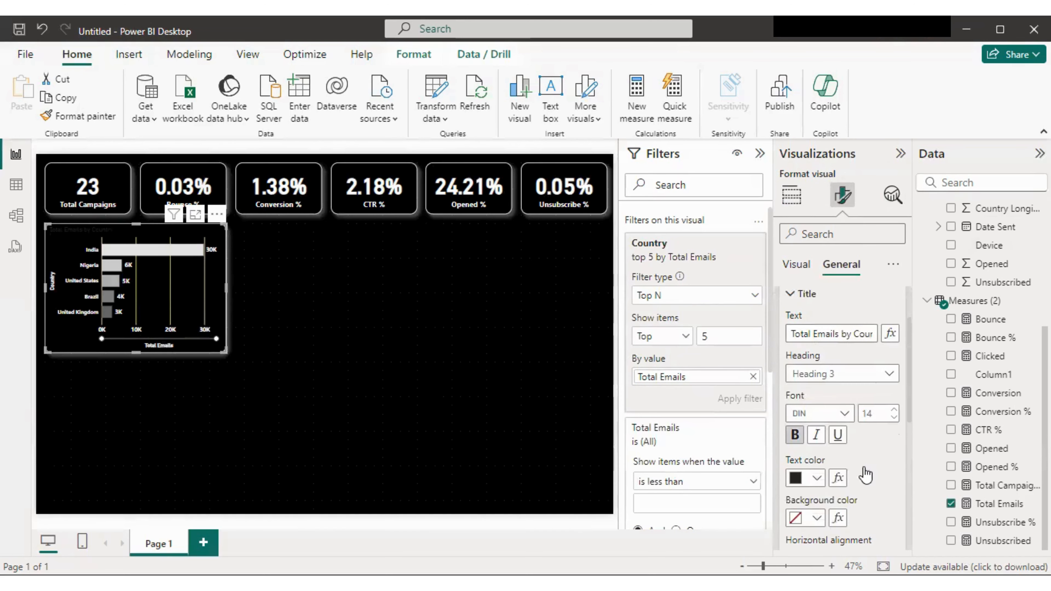
left_click(816, 478)
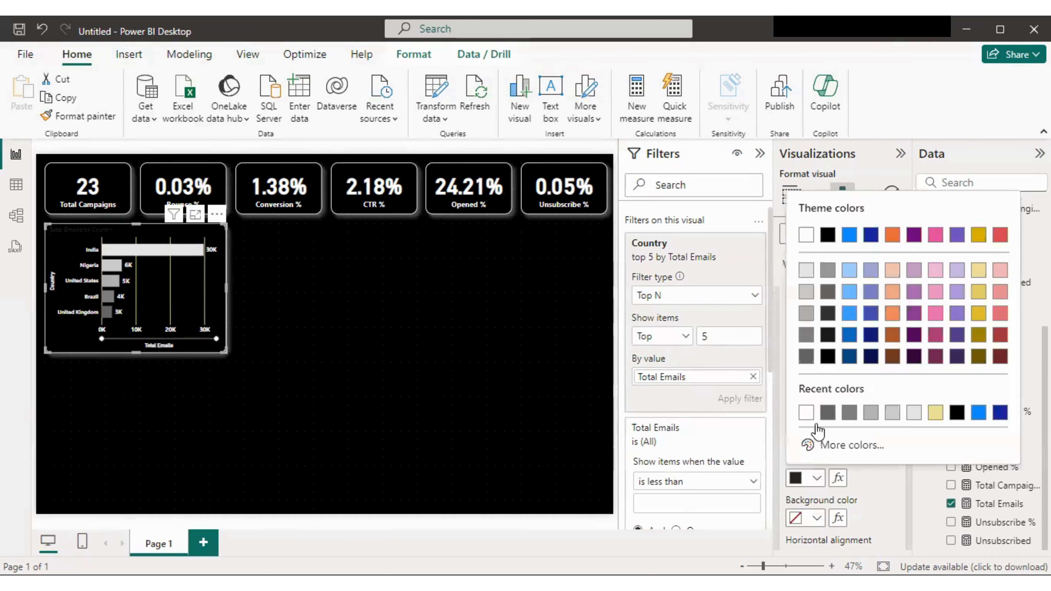
left_click(807, 238)
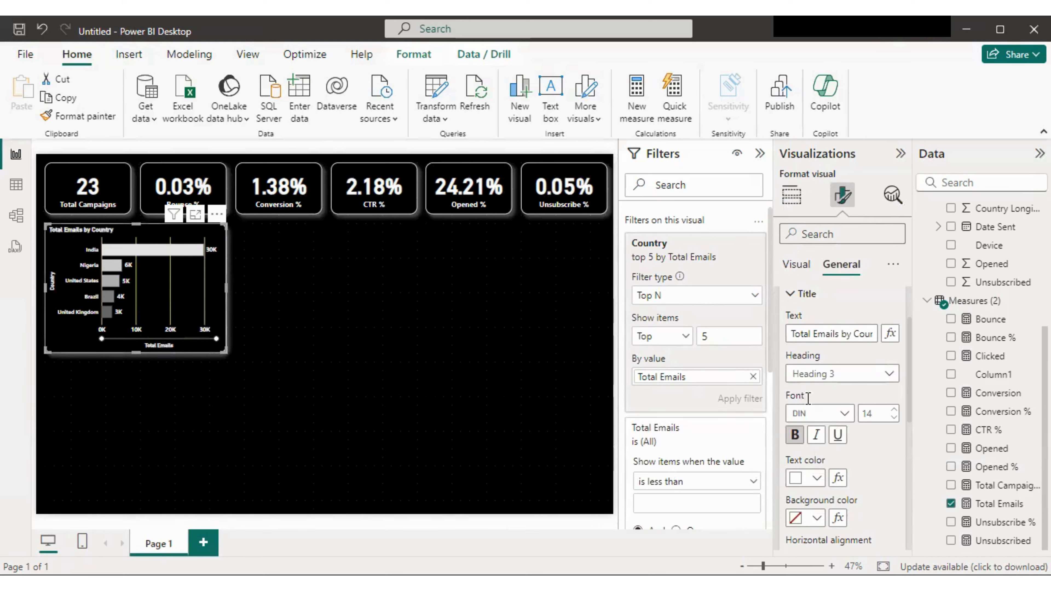
Step: Center the bar chart's title, set its font size to 15, and deselect the chart
scroll(825, 437, "down", 2)
scroll(825, 437, "down", 2)
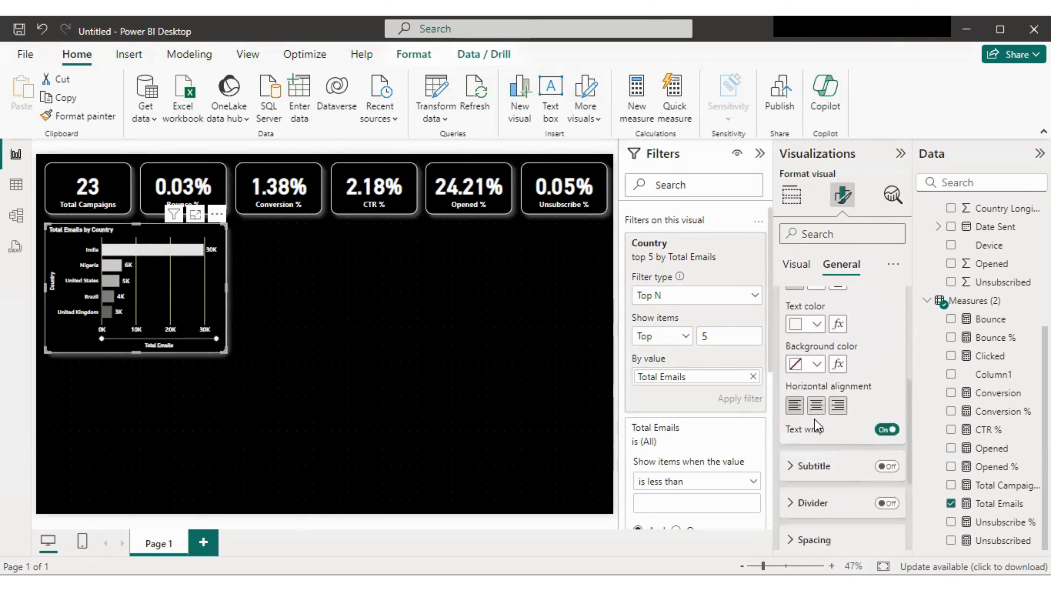
left_click(815, 407)
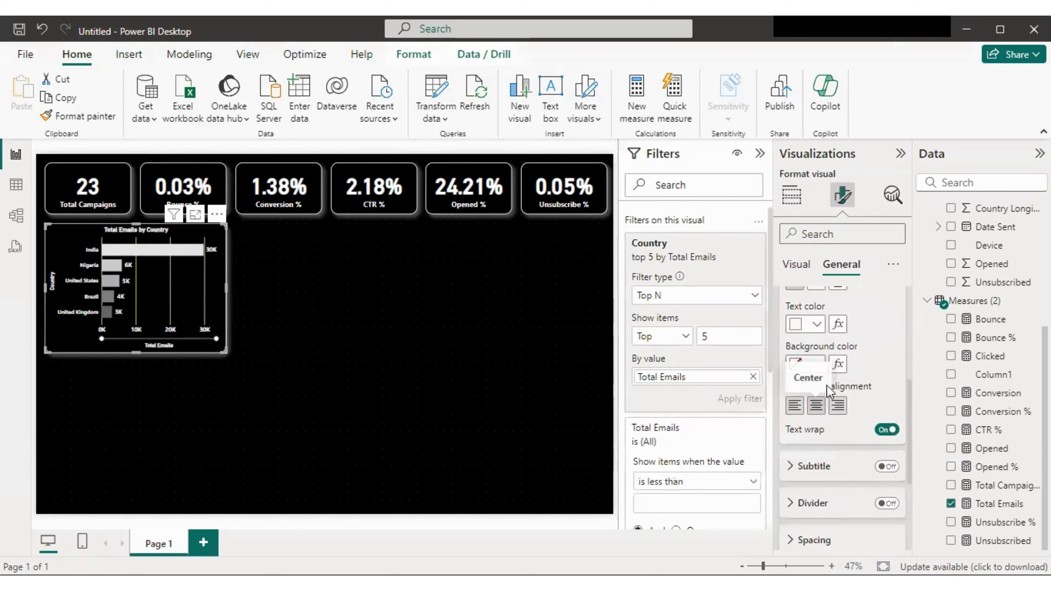
scroll(824, 418, "up", 4)
left_click(893, 409)
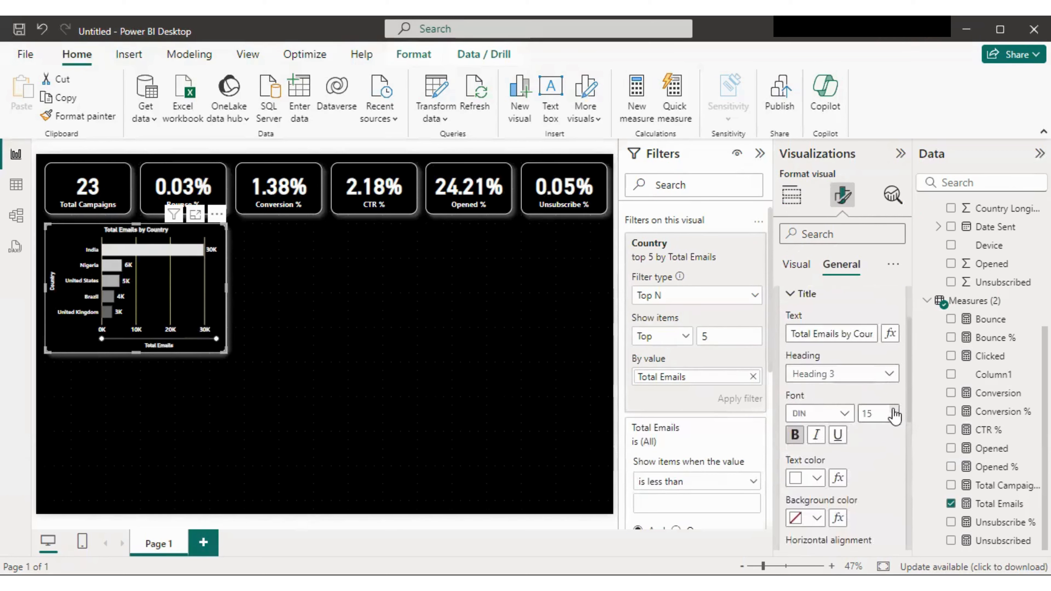
left_click(434, 388)
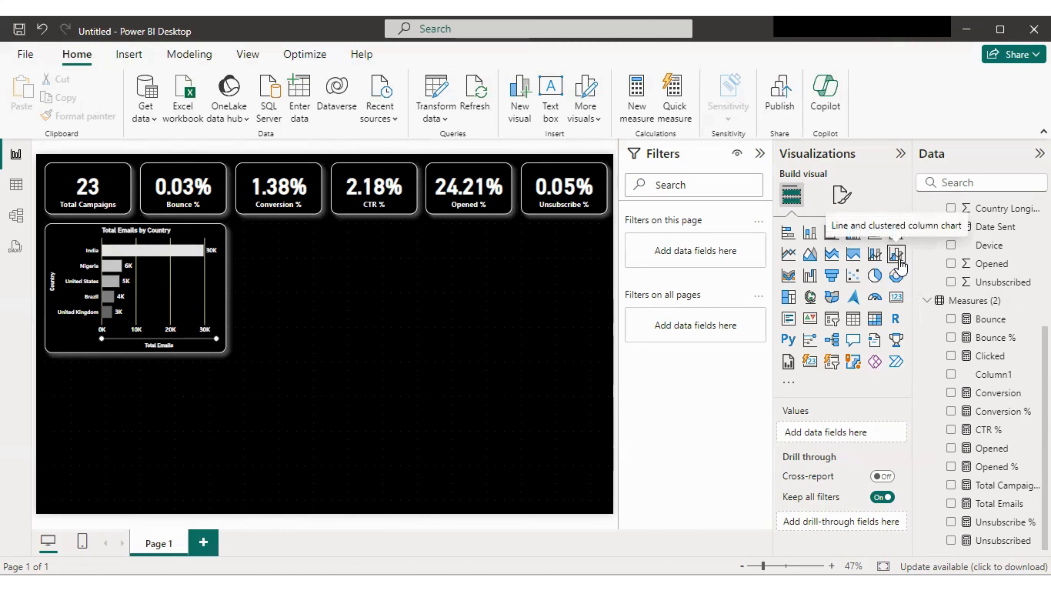
Step: Add a line and stacked column chart beside the country bar chart with Campaign Type on its X-axis
left_click(878, 259)
left_click_drag(118, 407, 312, 318)
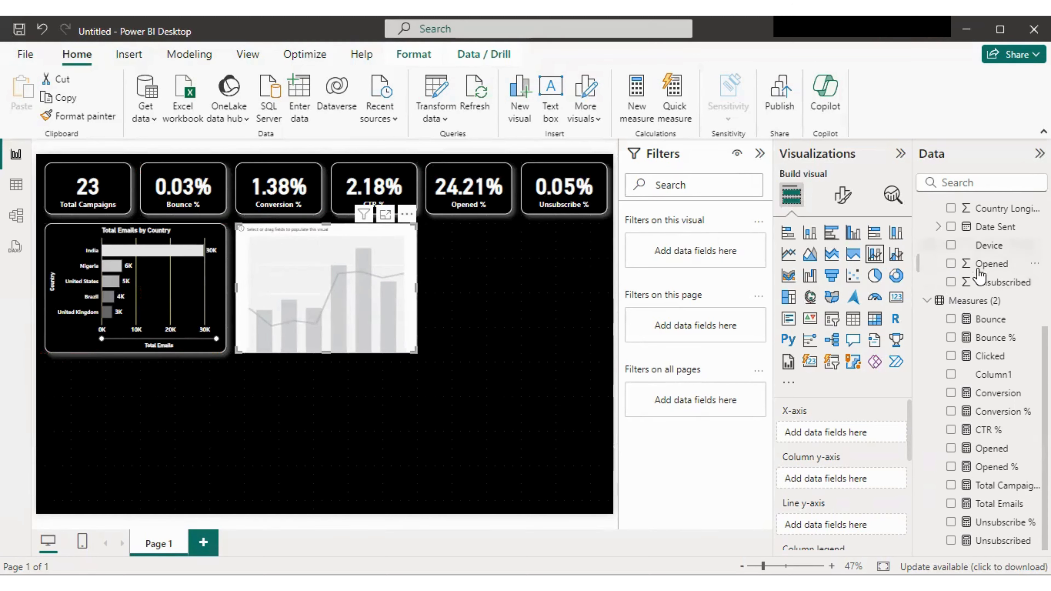
scroll(979, 273, "up", 3)
scroll(998, 249, "up", 1)
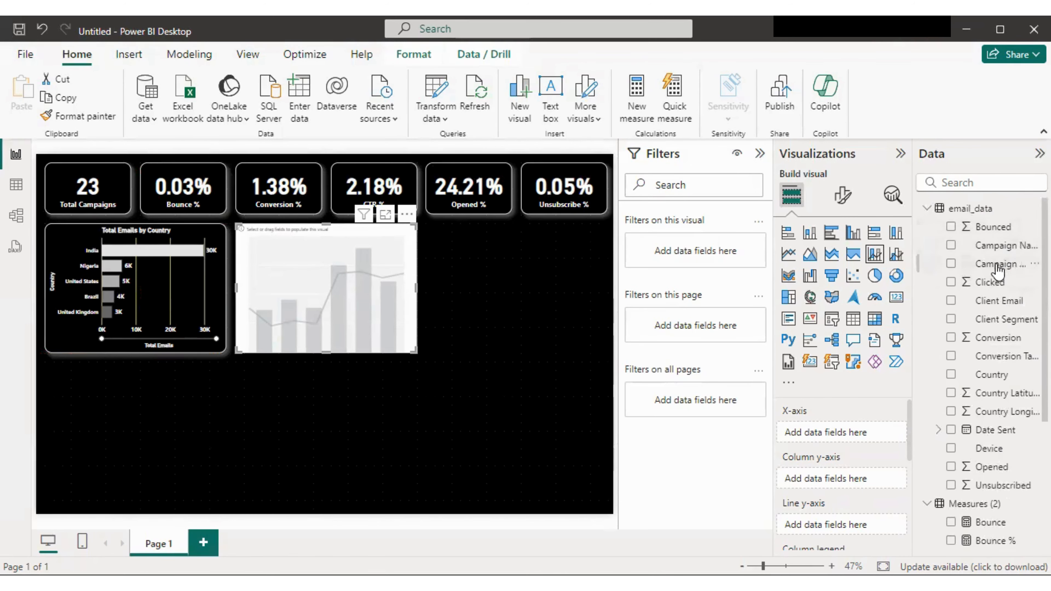
left_click_drag(997, 267, 867, 433)
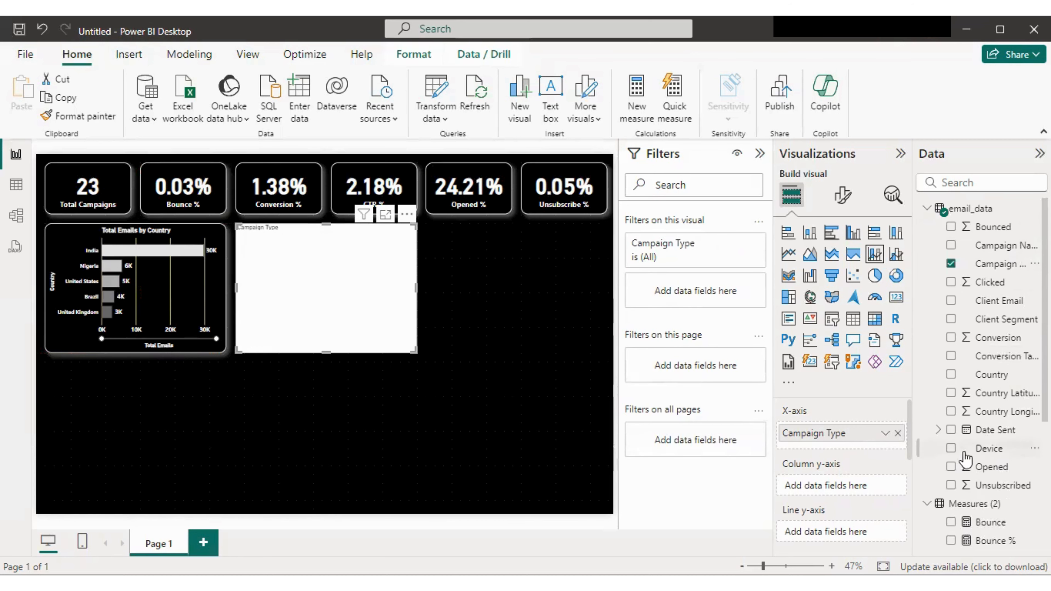
Step: Assign Total Emails to the combo chart's column y-axis and CTR % to its line y-axis
scroll(1015, 472, "down", 5)
left_click_drag(1018, 502, 862, 496)
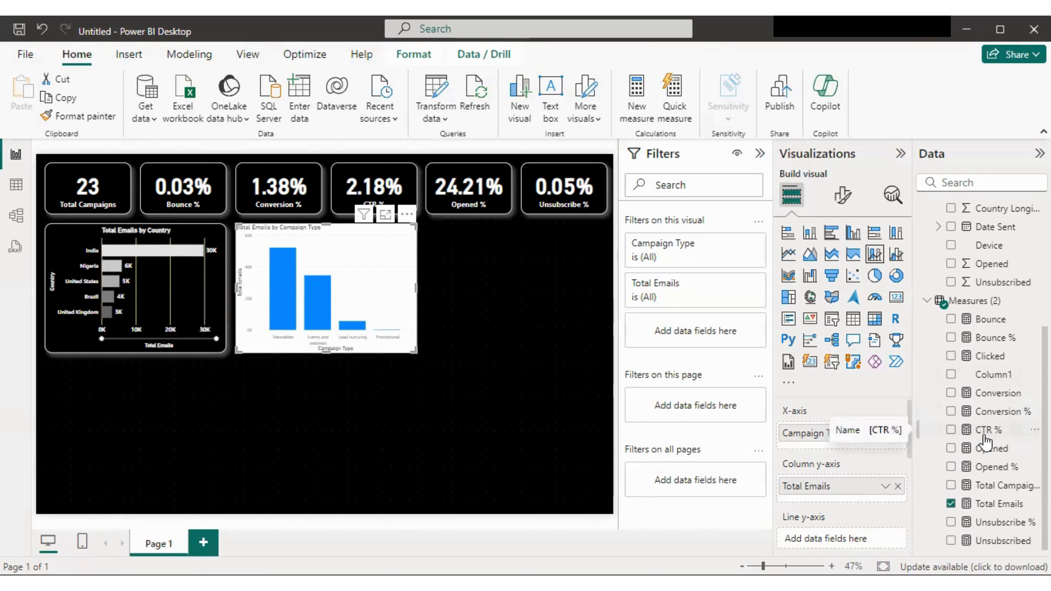
left_click_drag(877, 540, 876, 539)
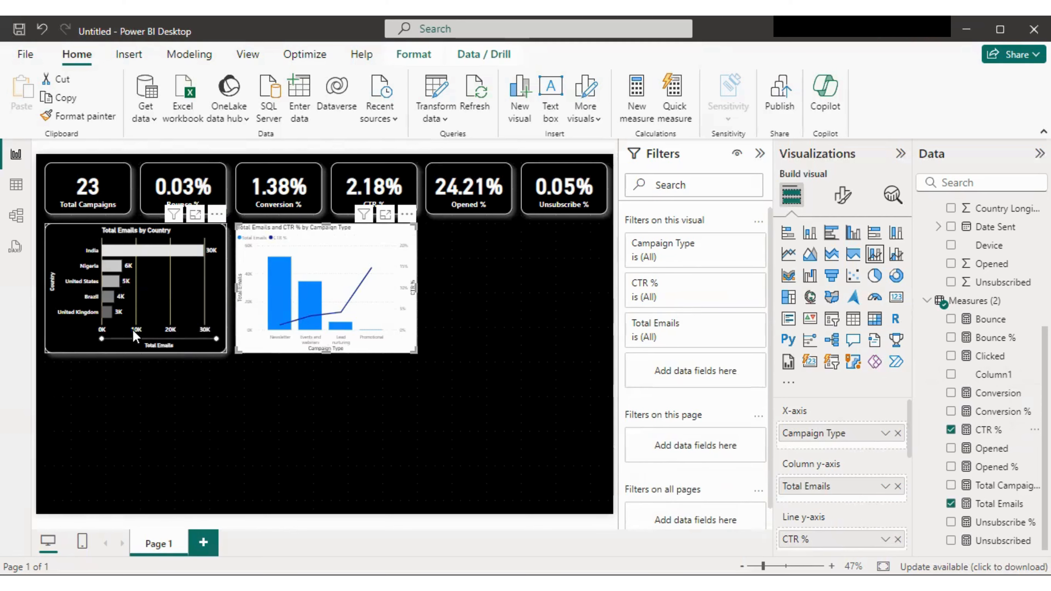
Step: Copy the country bar chart's formatting onto the campaign type chart with Format painter and widen that chart to the edge of the Opened % card
left_click(77, 341)
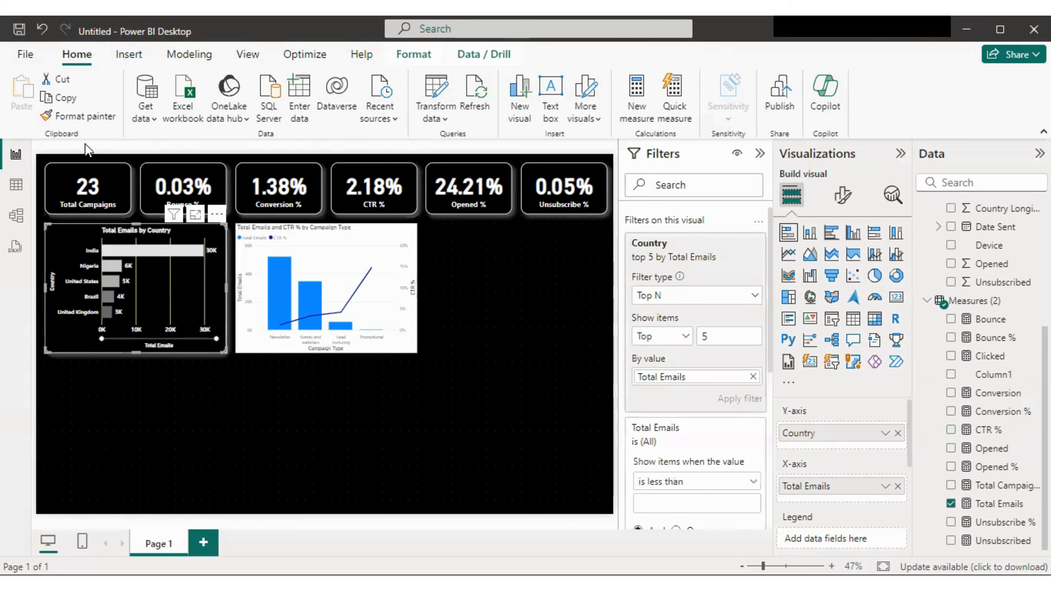
left_click(87, 123)
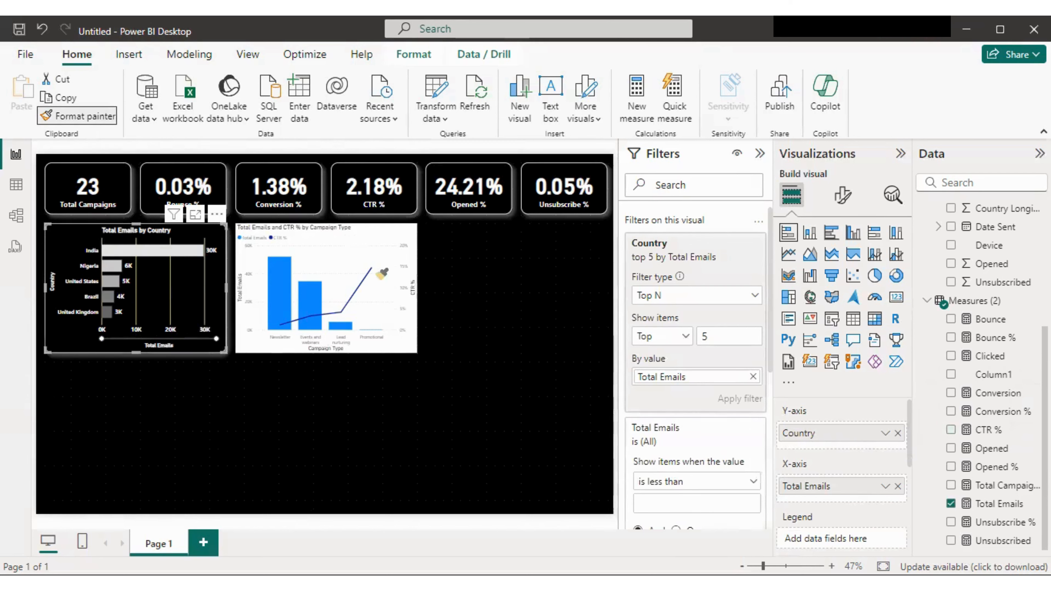
left_click(338, 256)
left_click(337, 256)
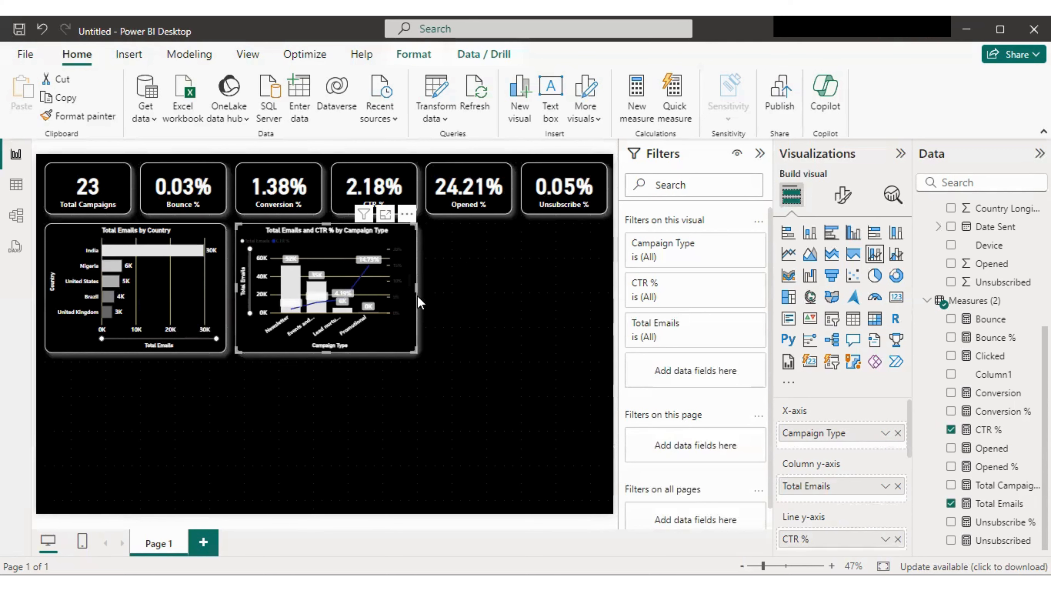
left_click_drag(416, 288, 511, 294)
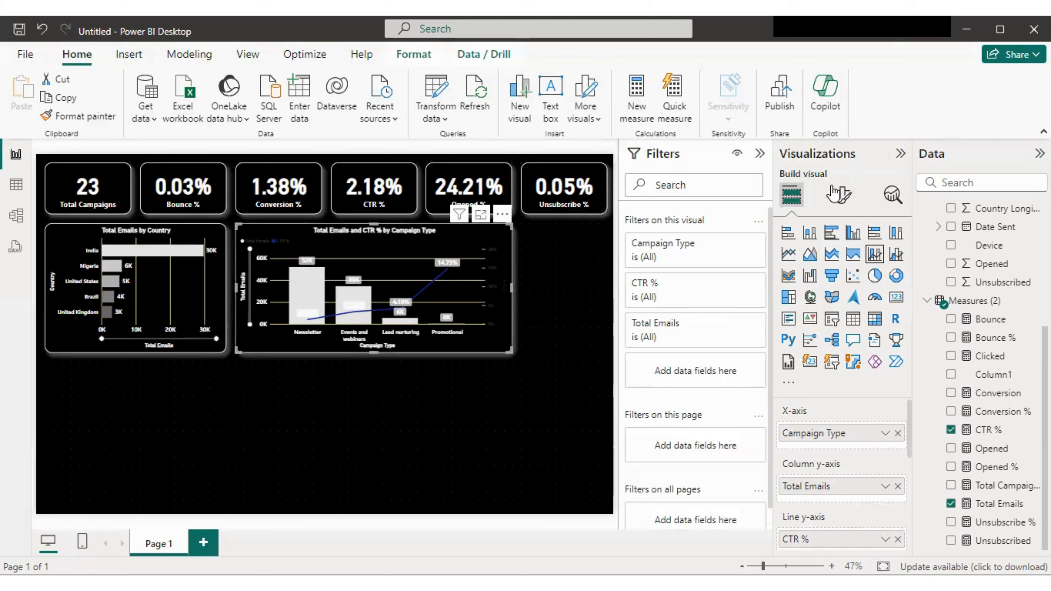
Step: Set the campaign type chart's Newsletter column to the darkest gray of the theme's white shades
left_click(842, 195)
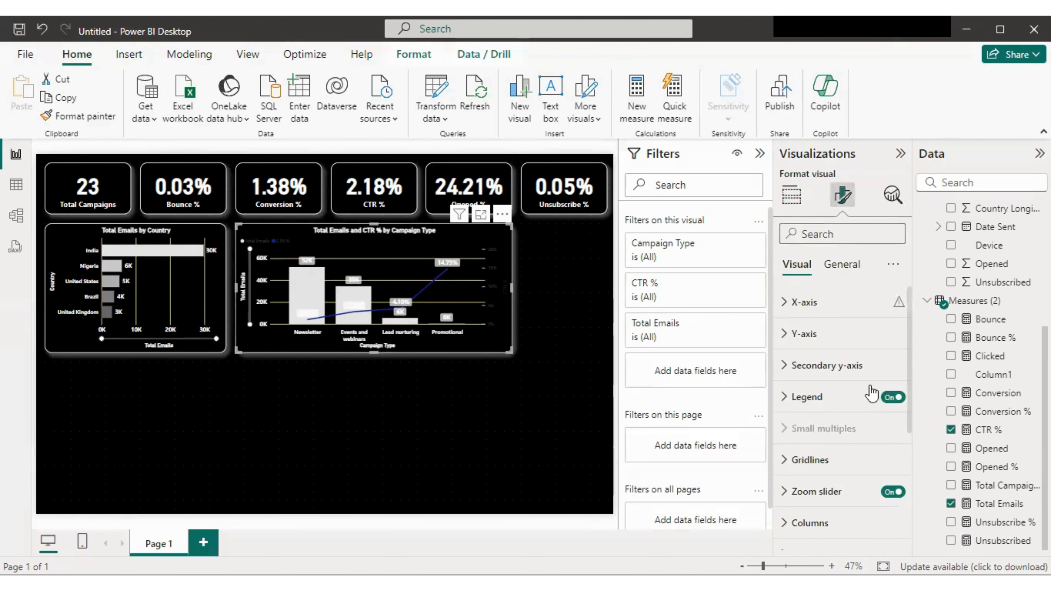
scroll(873, 414, "down", 4)
scroll(876, 442, "down", 1)
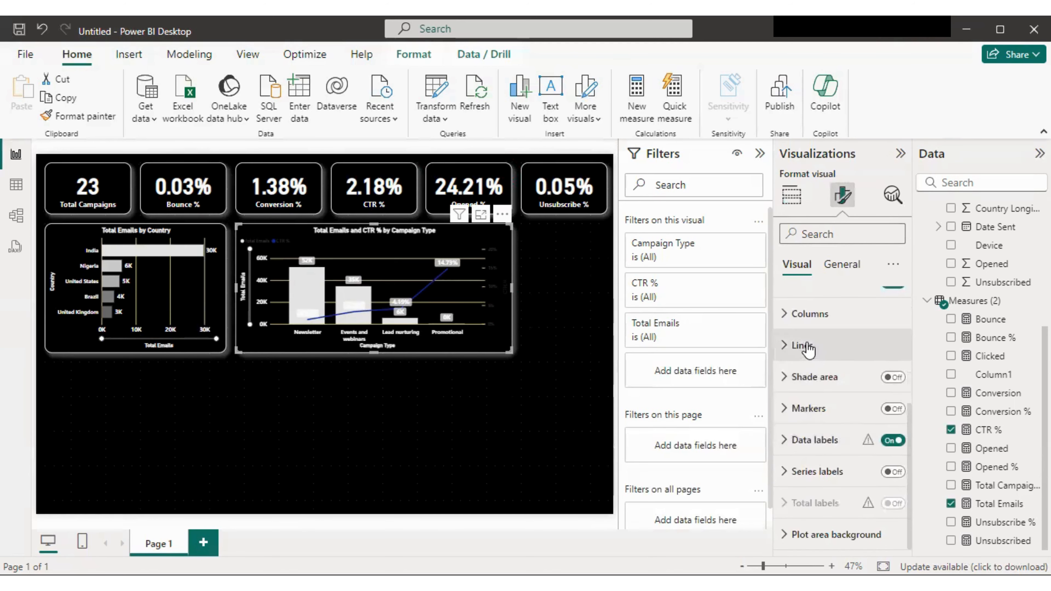
scroll(809, 383, "up", 3)
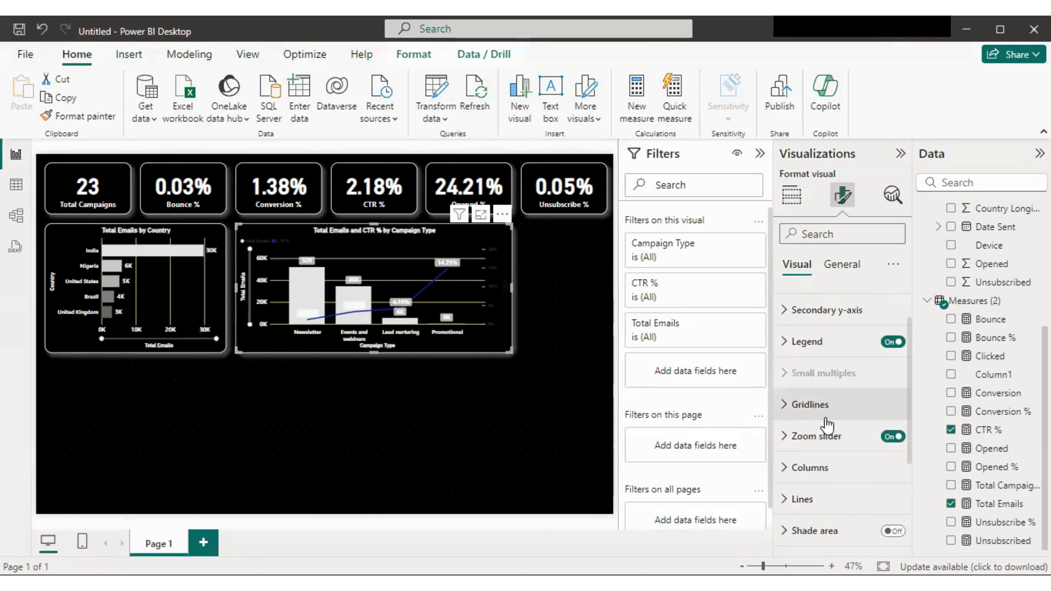
scroll(825, 413, "up", 2)
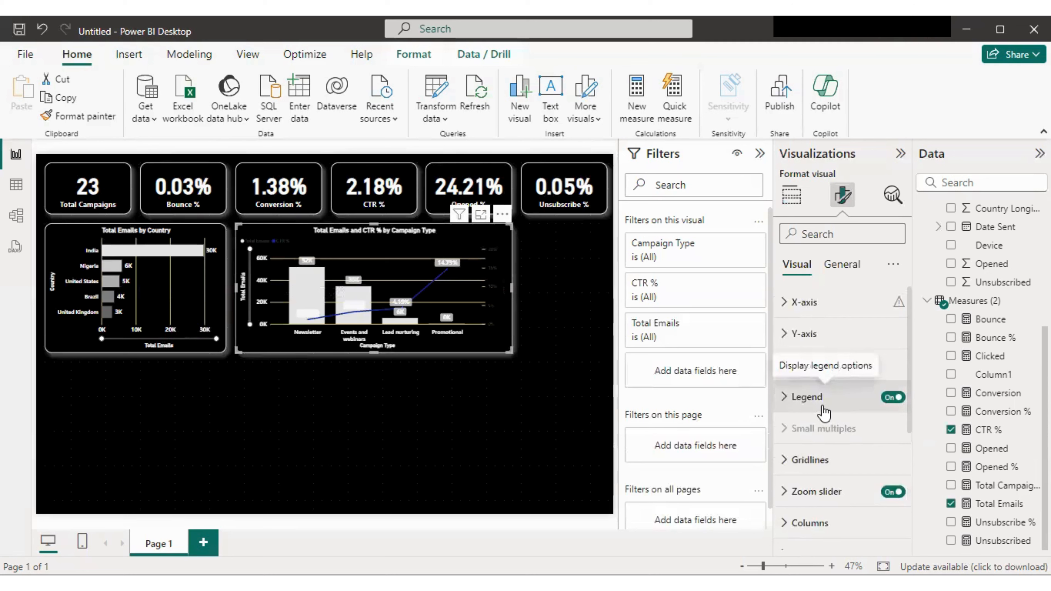
scroll(826, 411, "down", 4)
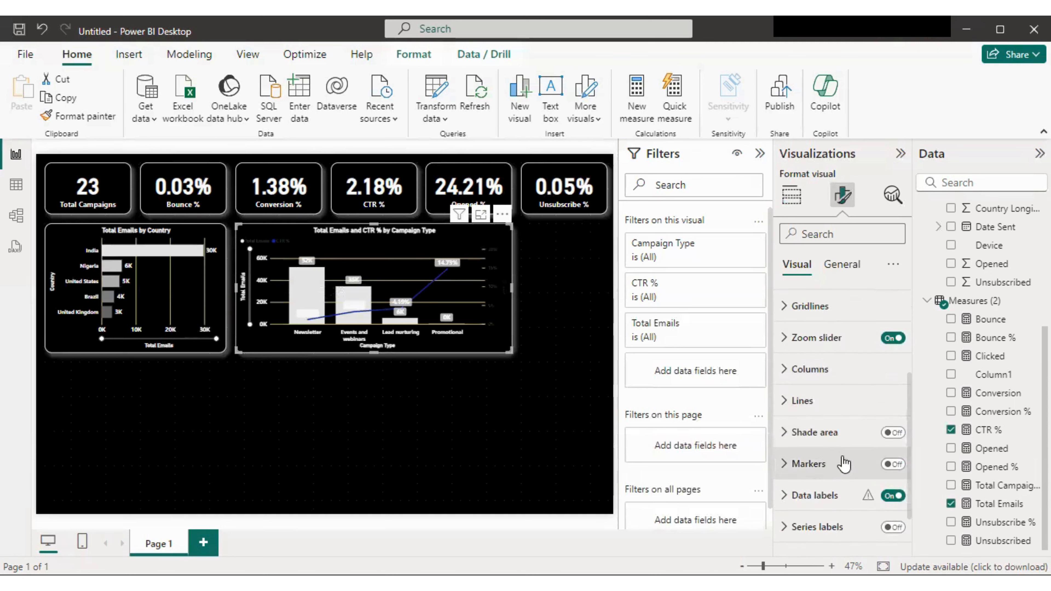
scroll(842, 462, "down", 1)
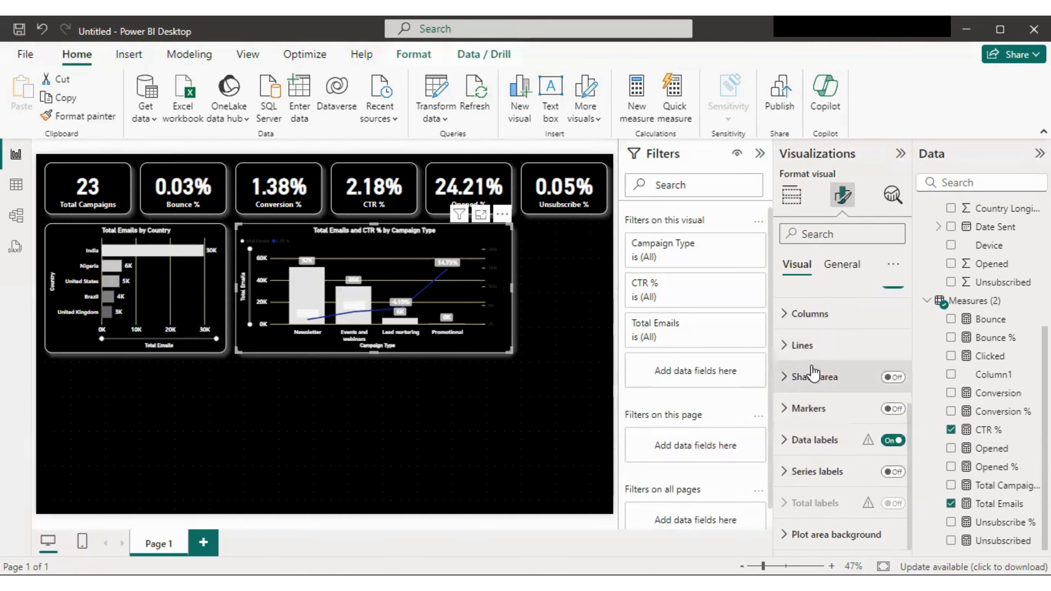
scroll(816, 372, "up", 2)
left_click(823, 391)
scroll(824, 395, "down", 1)
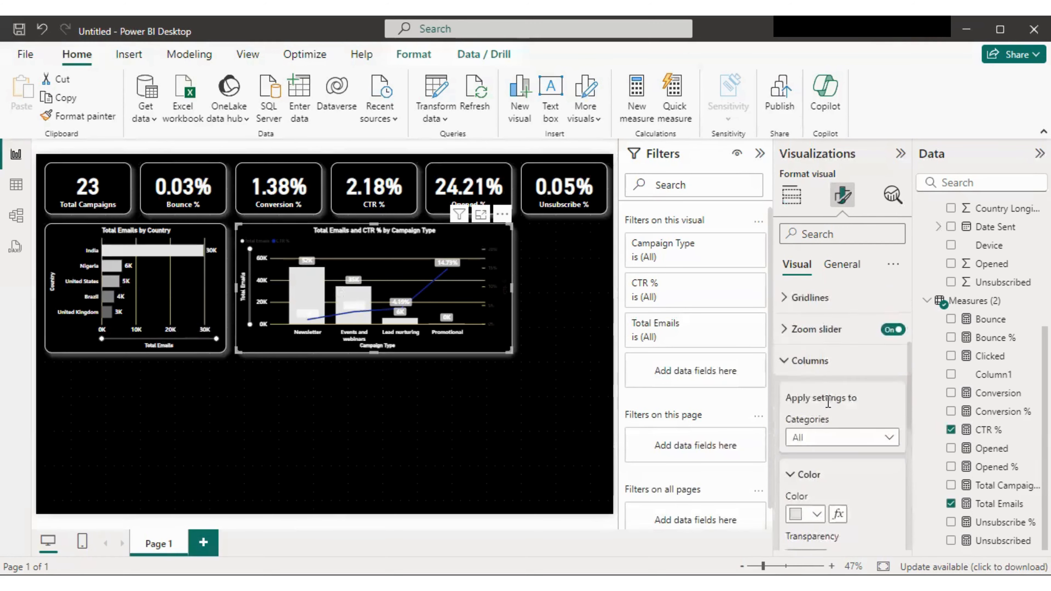
left_click(827, 394)
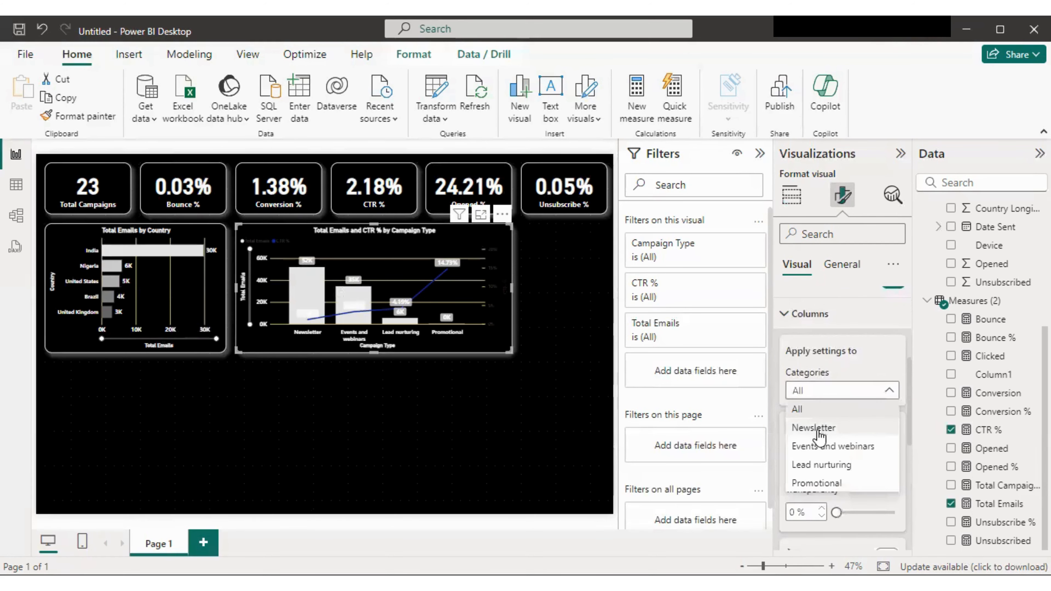
left_click(811, 409)
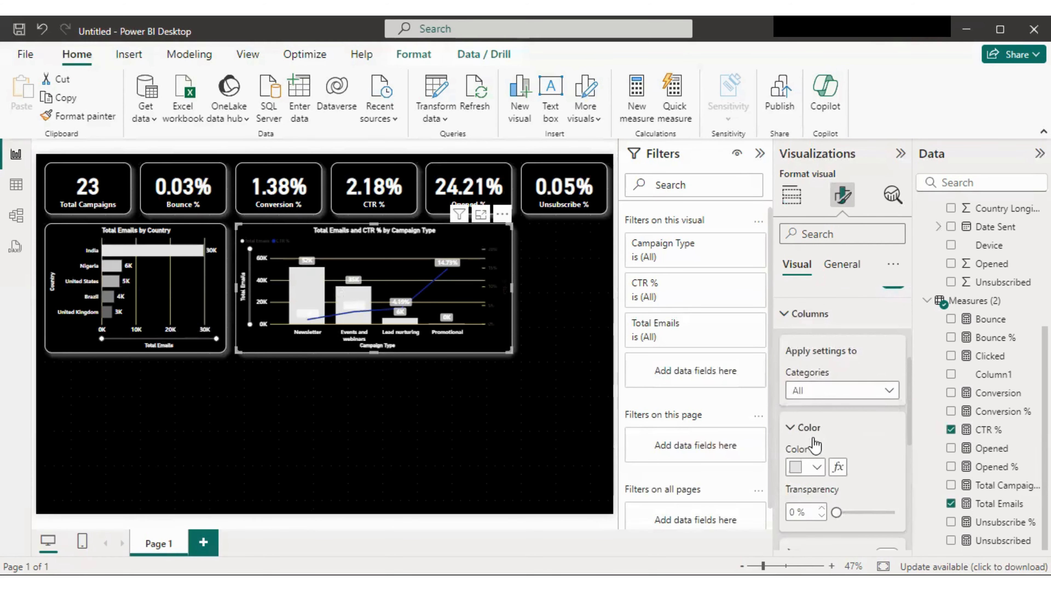
left_click(815, 468)
left_click(806, 347)
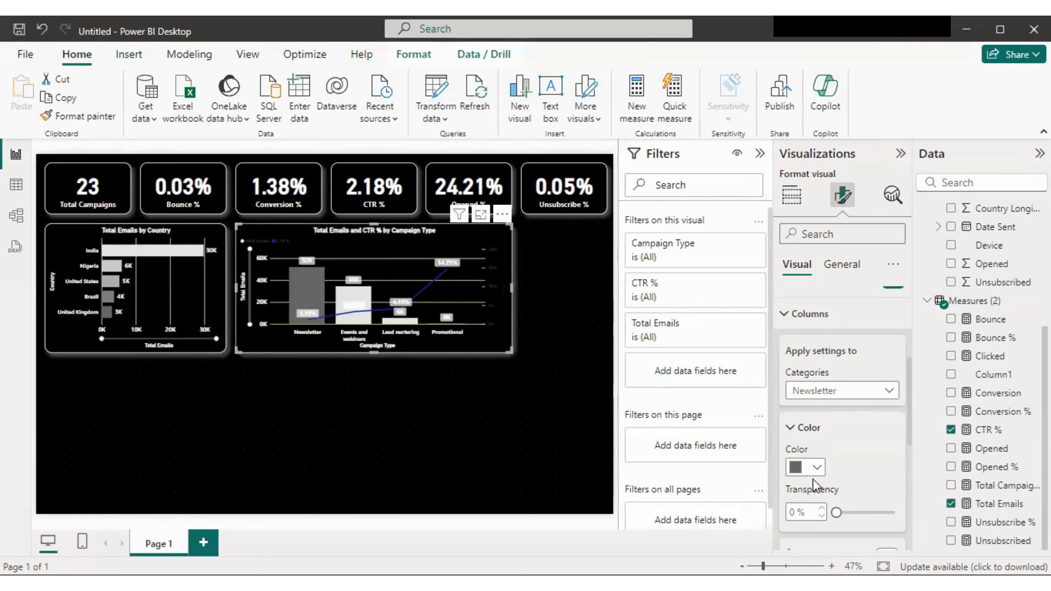
Step: Set the Events and webinars column to the second-darkest gray of the theme's white shades
left_click(828, 397)
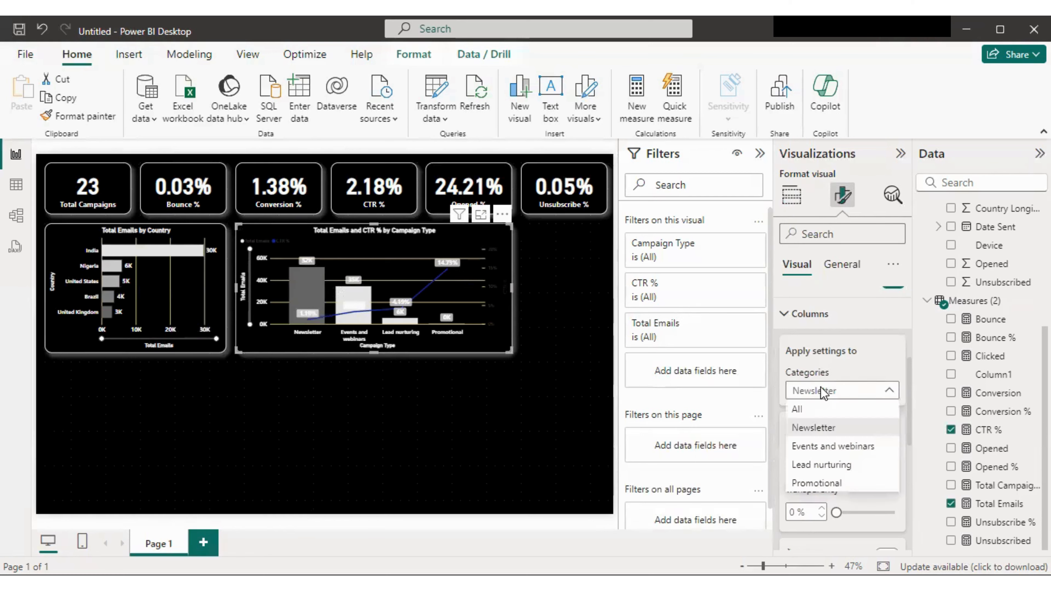
left_click(820, 446)
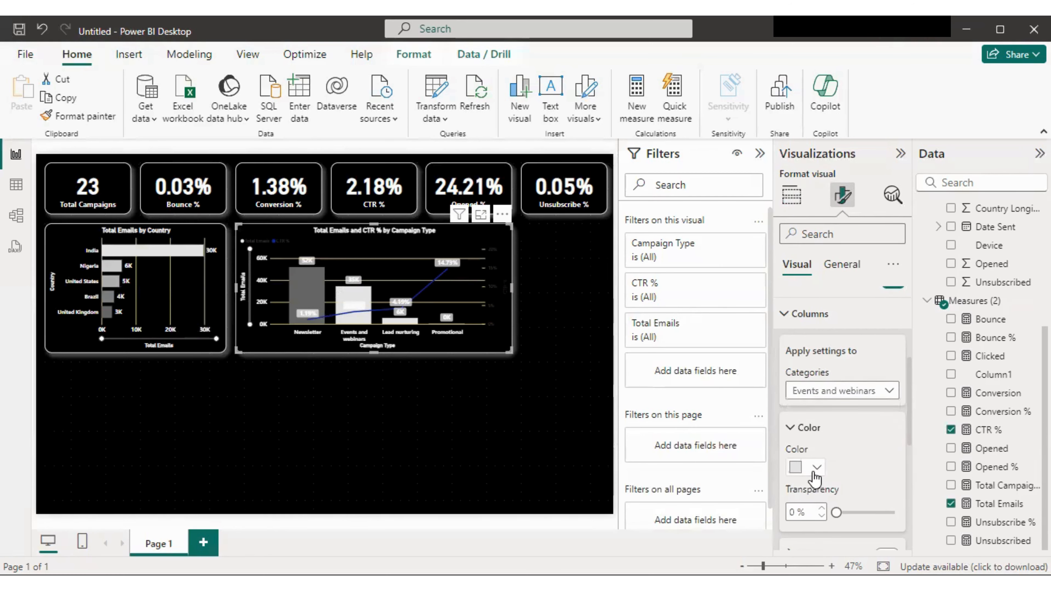
left_click(799, 467)
left_click(805, 324)
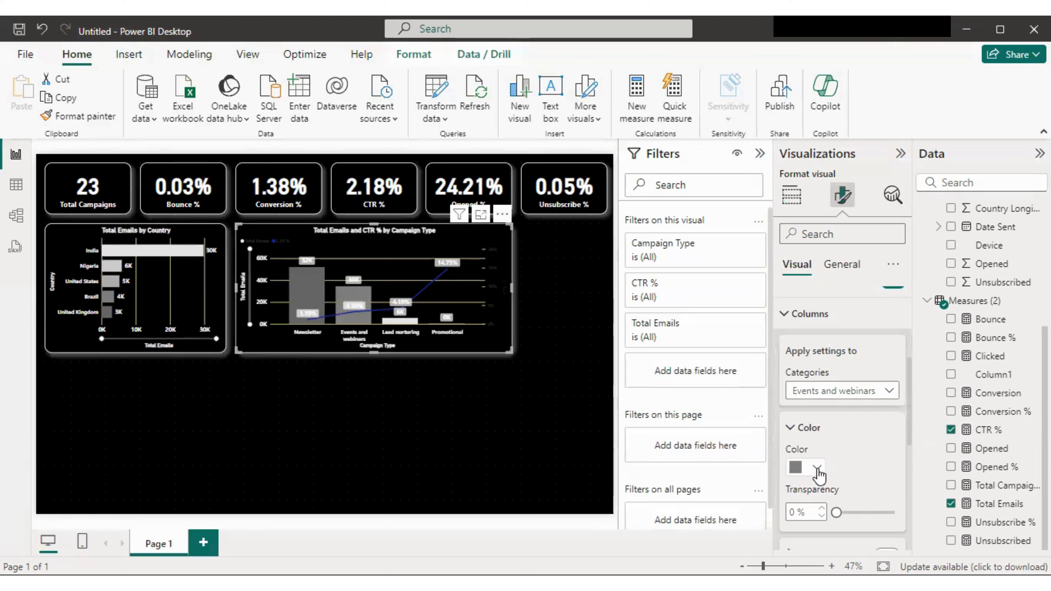
Step: Set the campaign type chart's Lead nurturing column to the middle gray of the theme's white shades
left_click(818, 386)
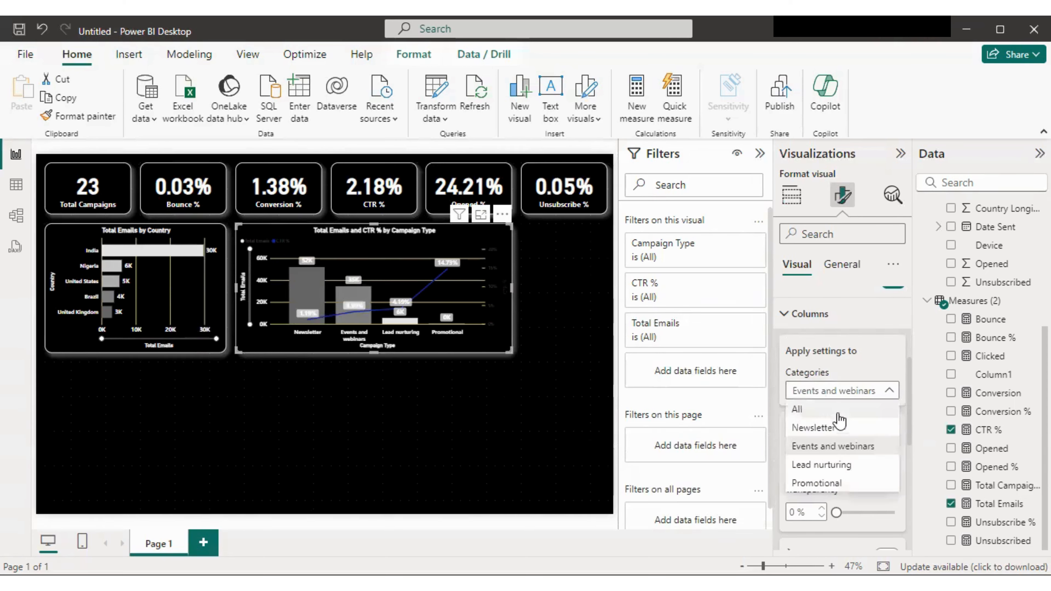
left_click(826, 467)
left_click(807, 467)
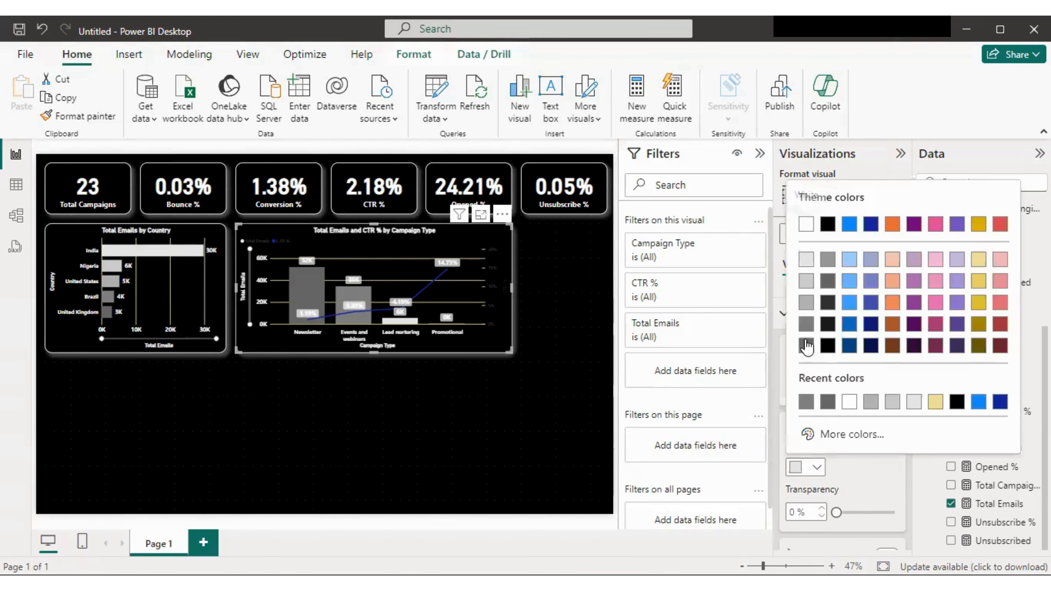
left_click(807, 303)
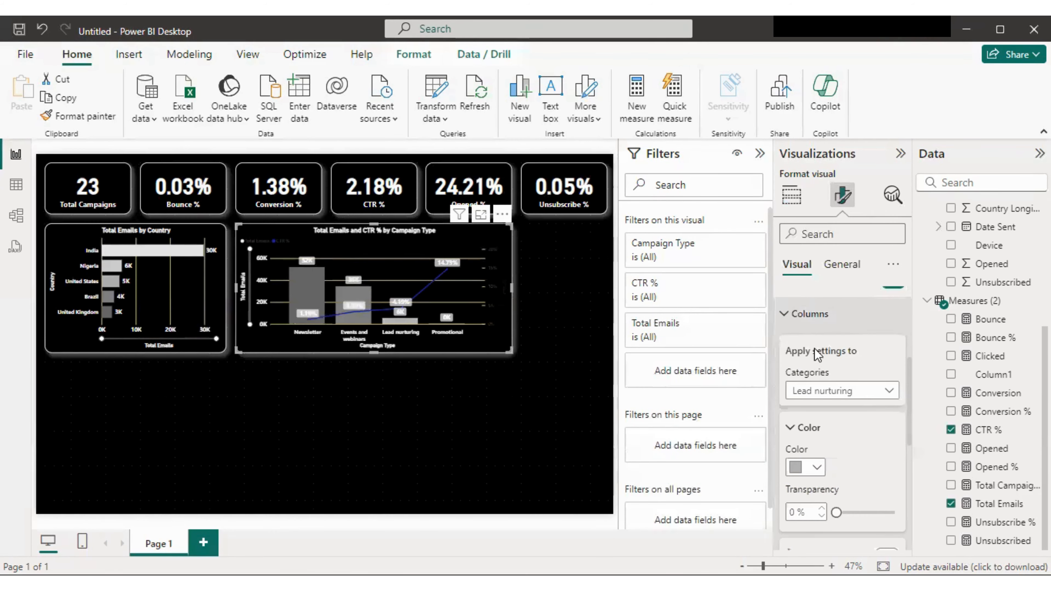
Step: Set the Promotional column to the second-lightest gray of the theme's white shades
left_click(828, 390)
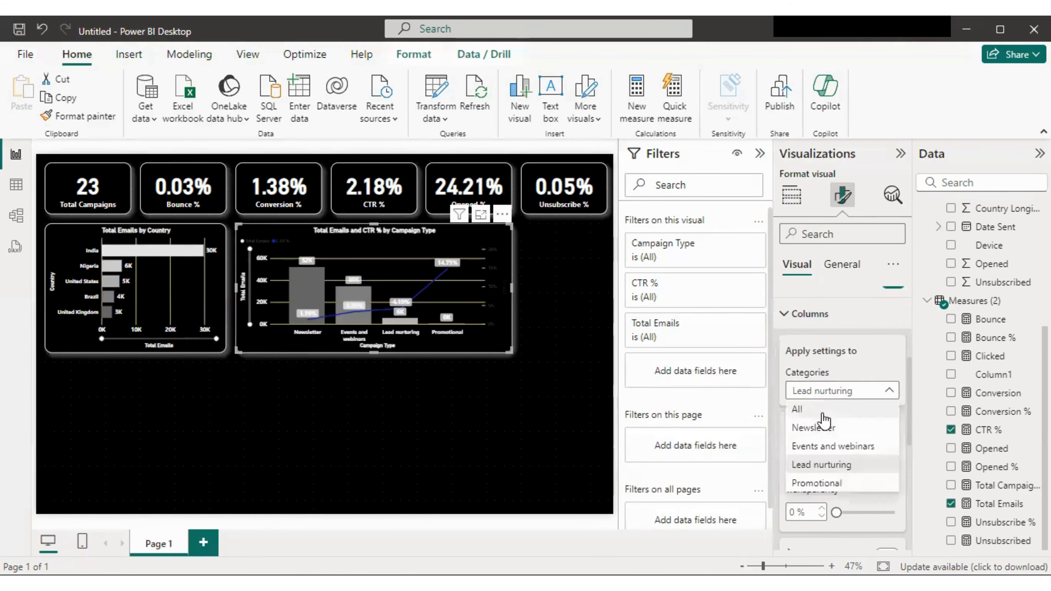
left_click(824, 481)
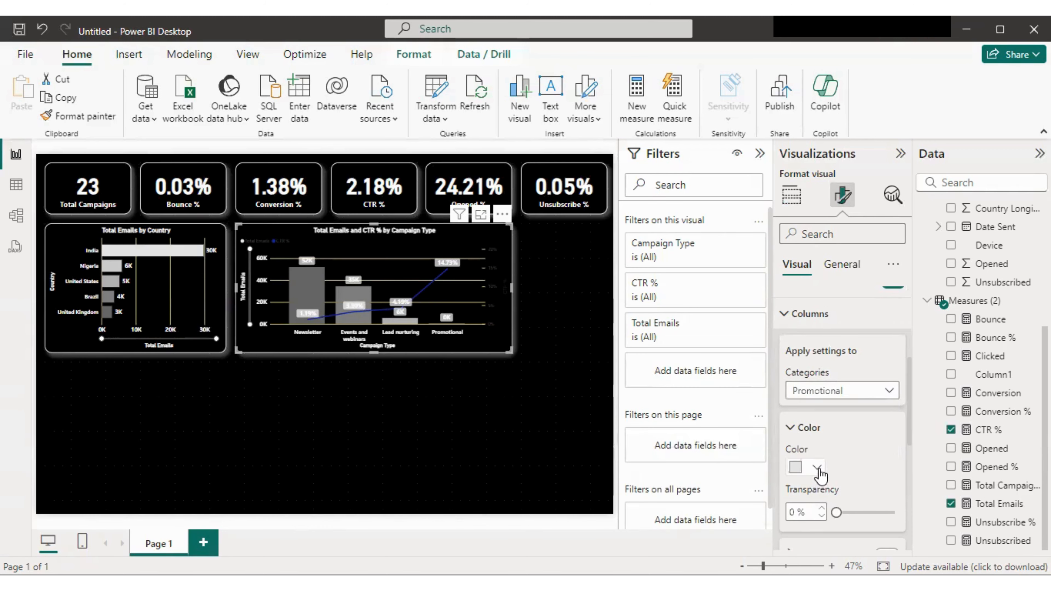
left_click(818, 468)
left_click(803, 278)
Step: Set the campaign type chart's CTR % line color to white
scroll(864, 462, "down", 3)
scroll(869, 464, "down", 5)
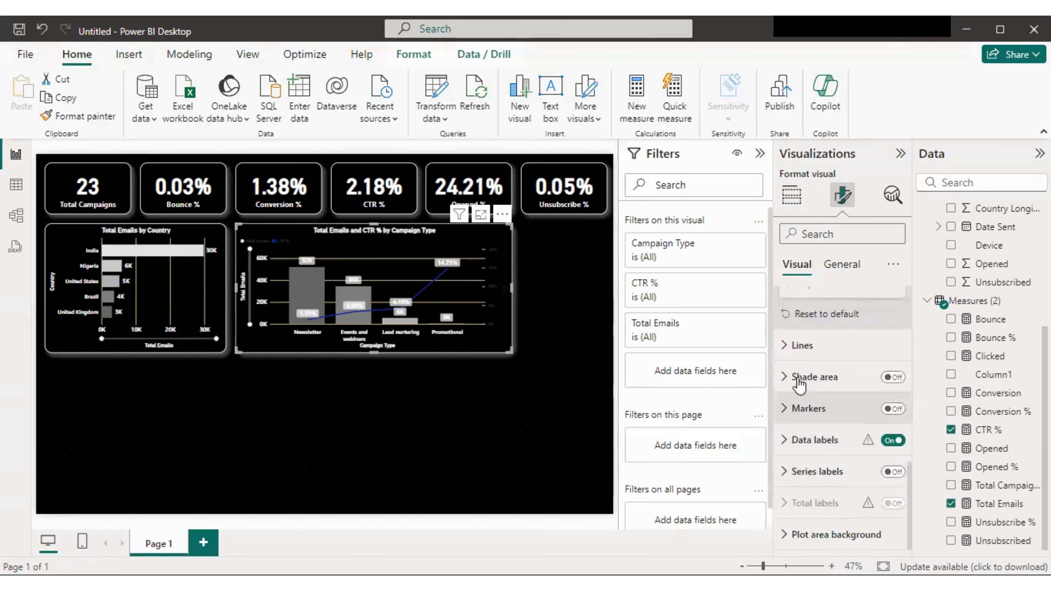
left_click(800, 345)
scroll(825, 397, "down", 8)
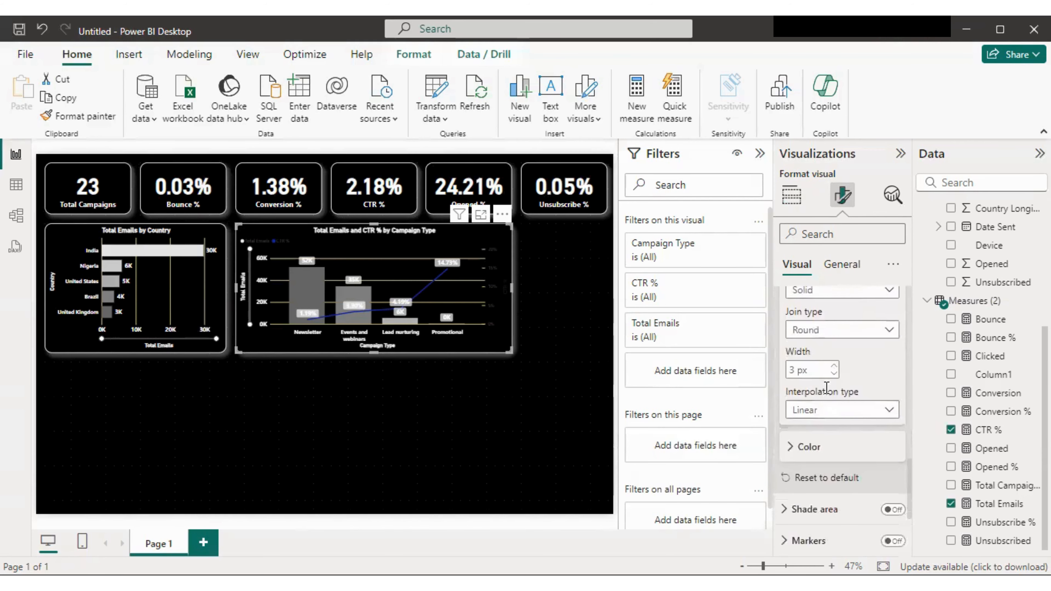
scroll(836, 372, "up", 2)
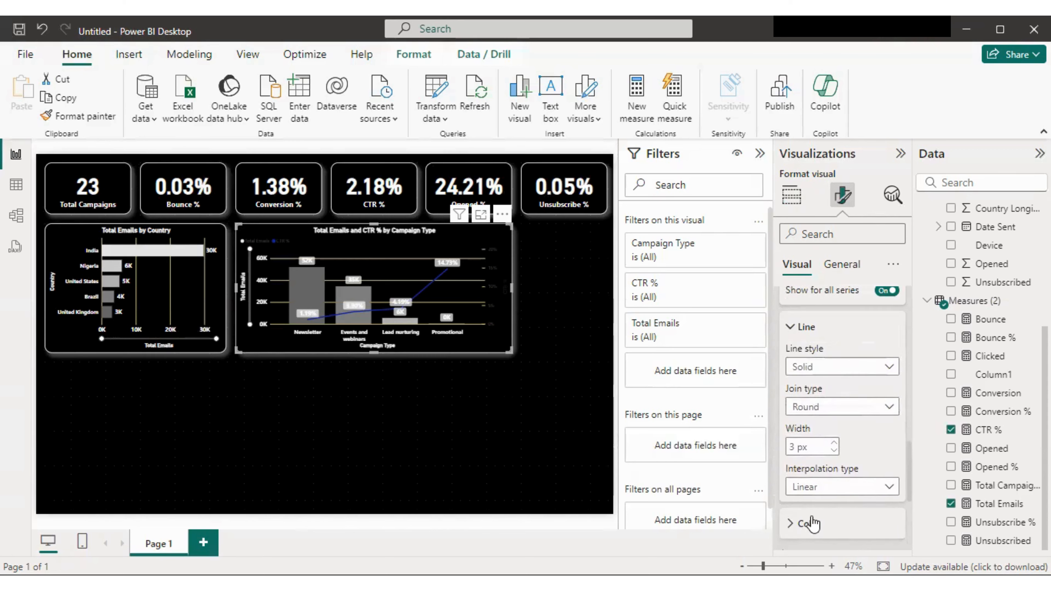
left_click(808, 523)
scroll(817, 481, "down", 2)
left_click(817, 411)
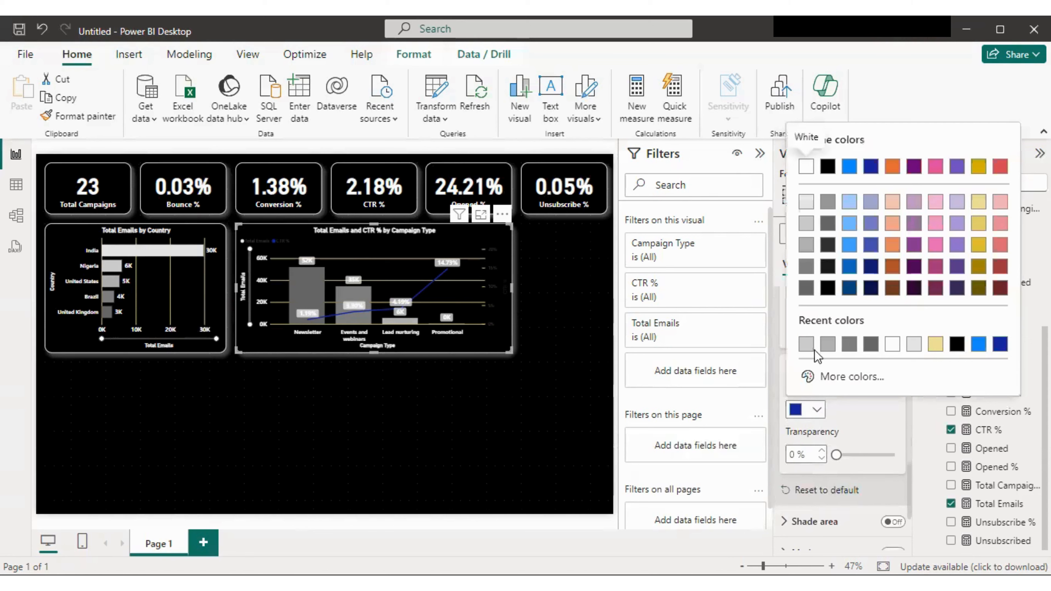
left_click(806, 166)
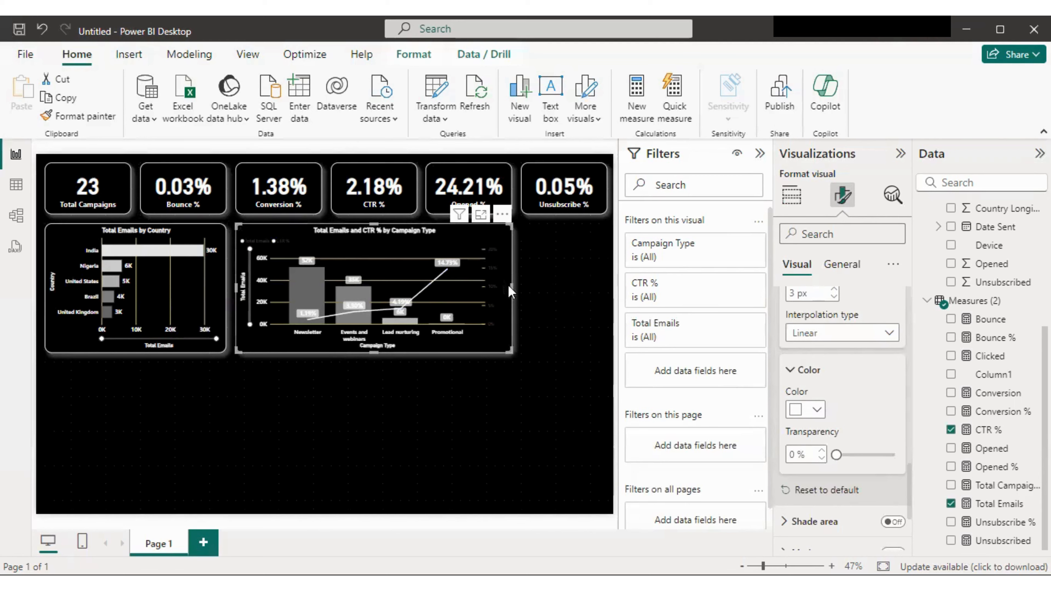
Step: Turn off the campaign type chart's zoom slider and deselect the chart
scroll(745, 398, "down", 1)
scroll(900, 497, "down", 4)
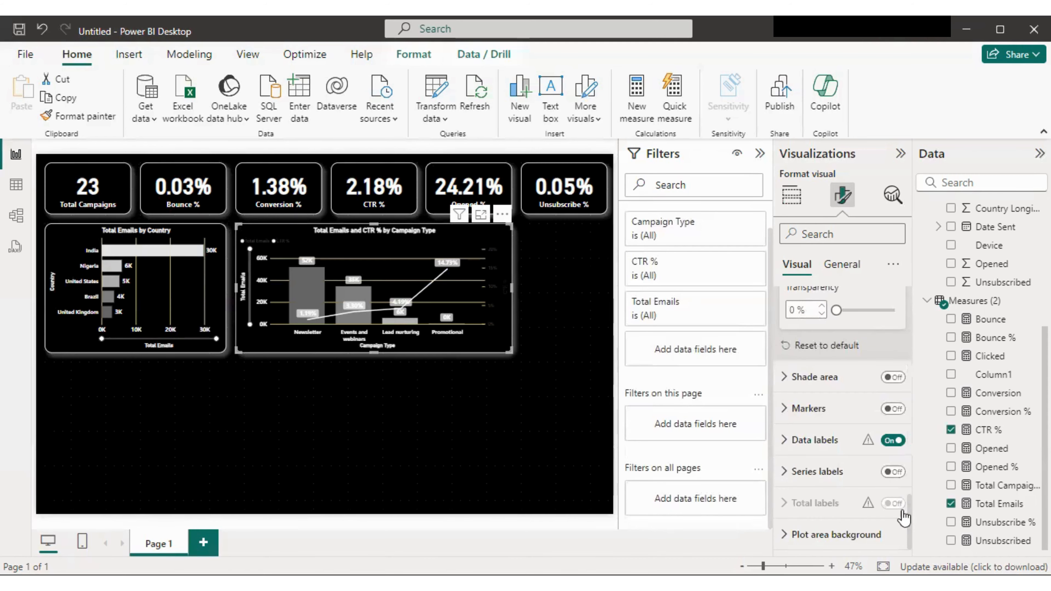
scroll(896, 463, "up", 4)
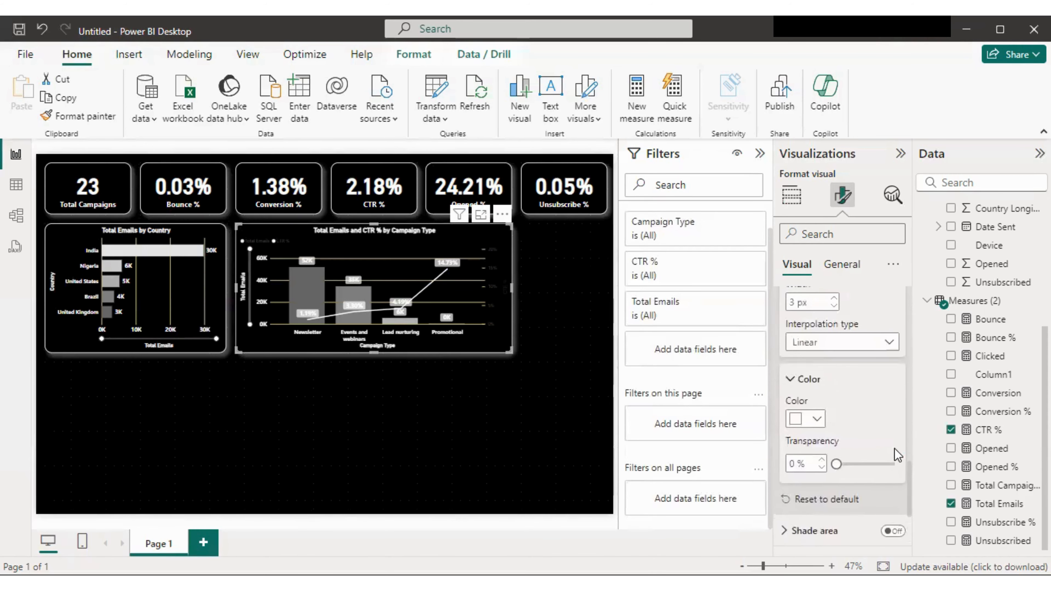
scroll(896, 456, "up", 5)
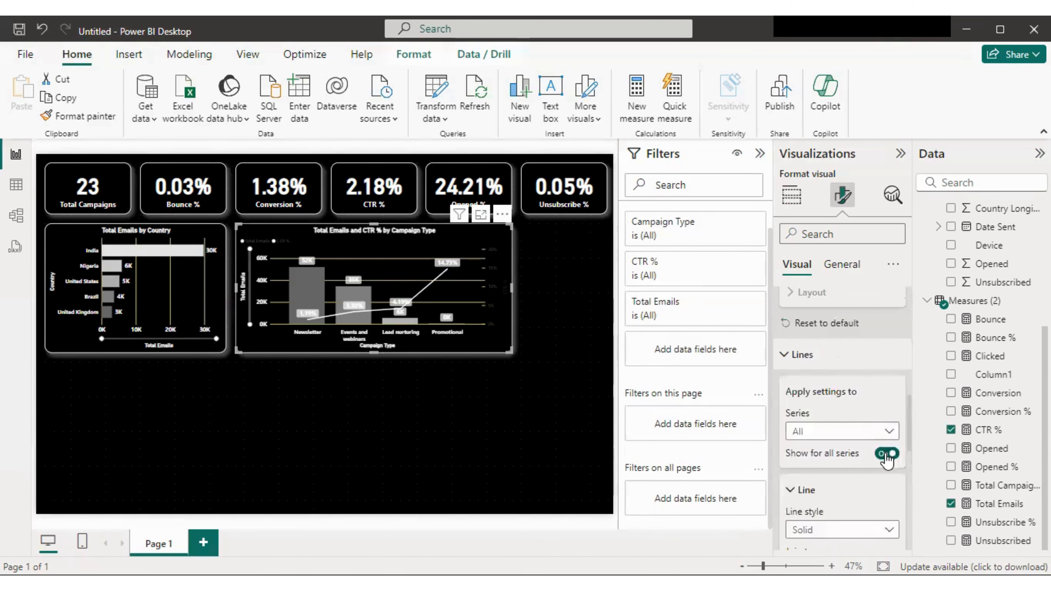
scroll(886, 459, "up", 4)
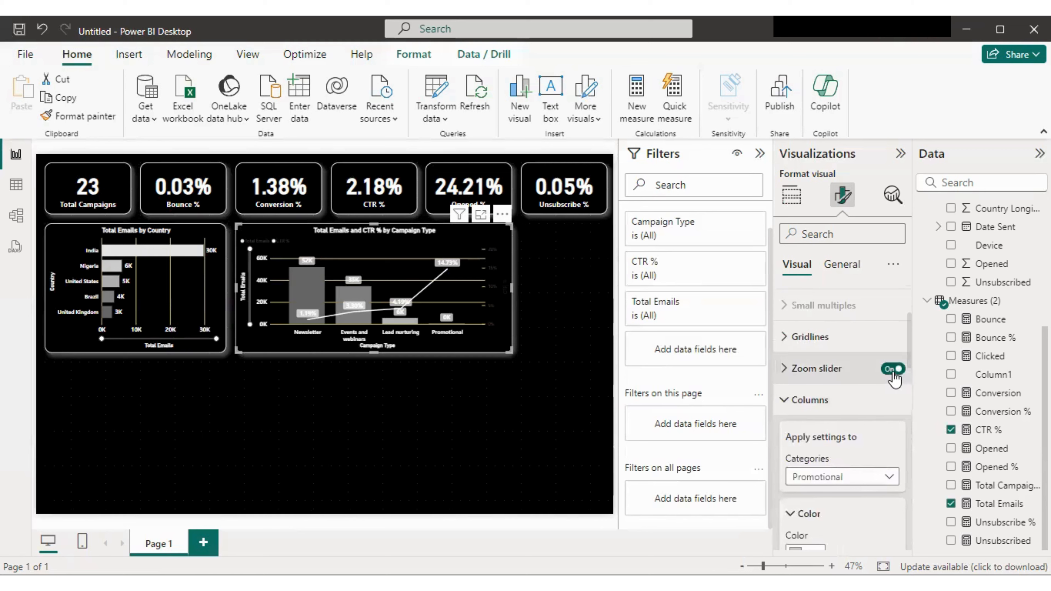
left_click(893, 369)
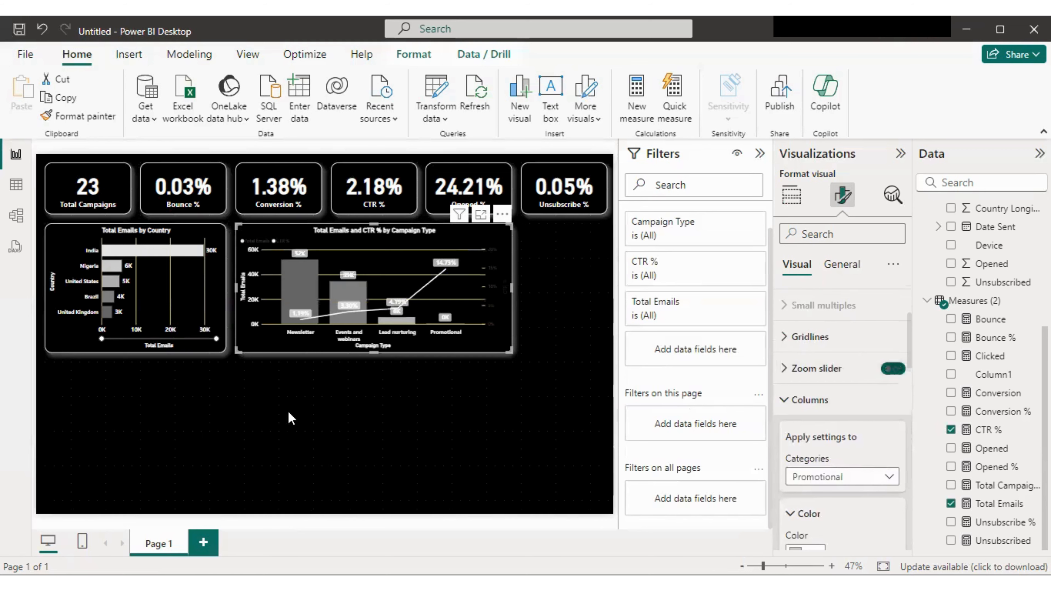
left_click(359, 458)
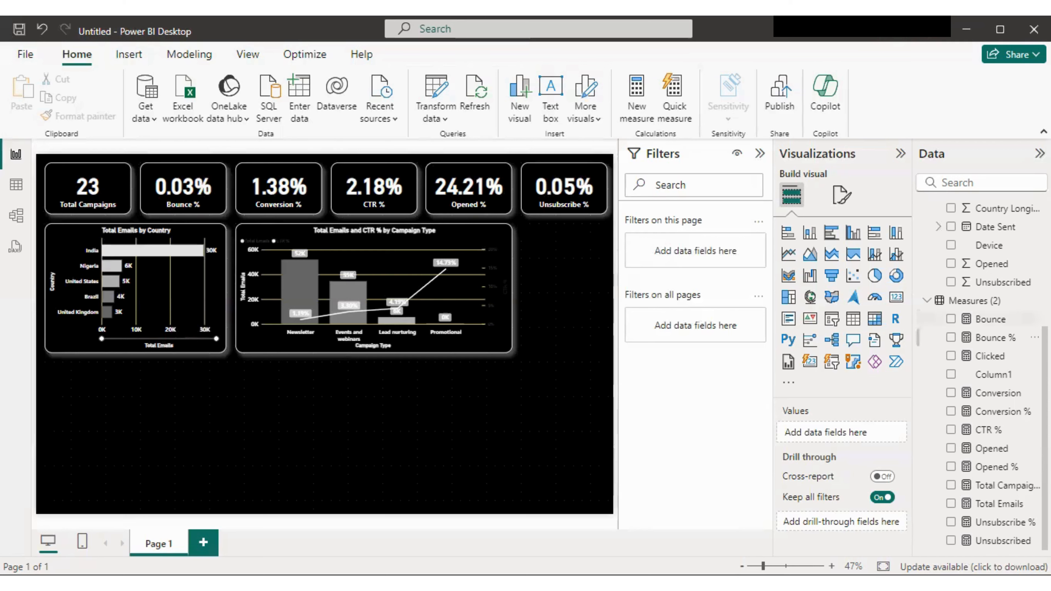
Step: Add a slicer beside the campaign type chart, under the Unsubscribe % card, and narrow it to that card's width
scroll(1006, 224, "up", 5)
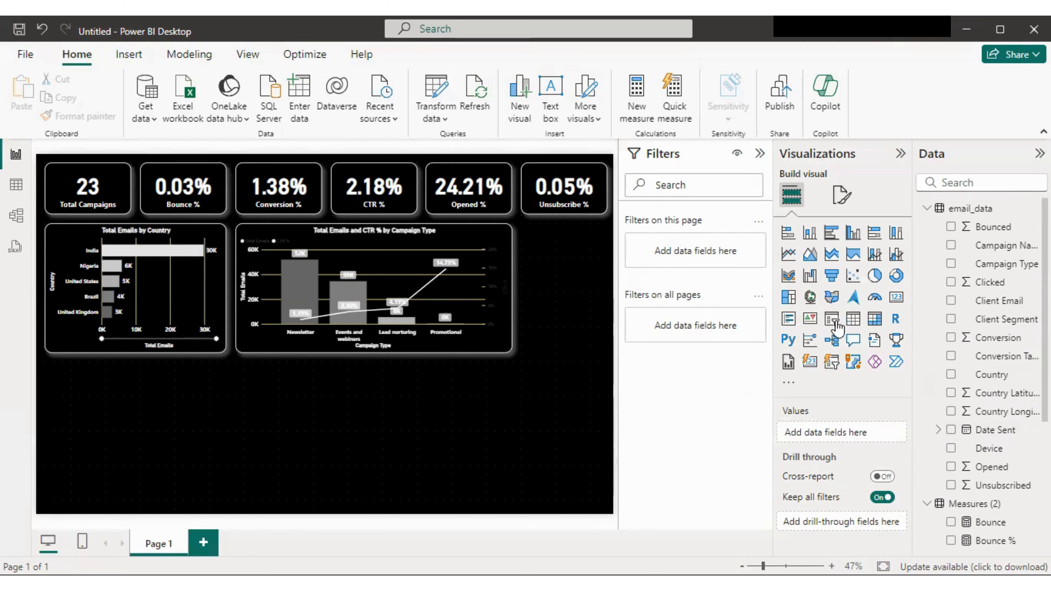
left_click(836, 327)
left_click_drag(190, 397, 562, 273)
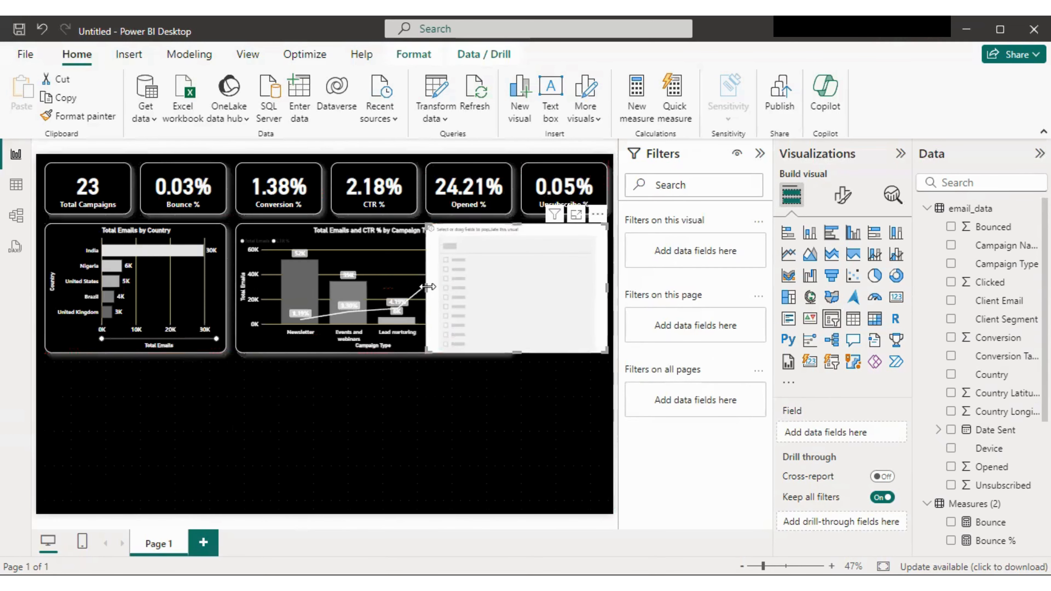
left_click_drag(426, 288, 525, 296)
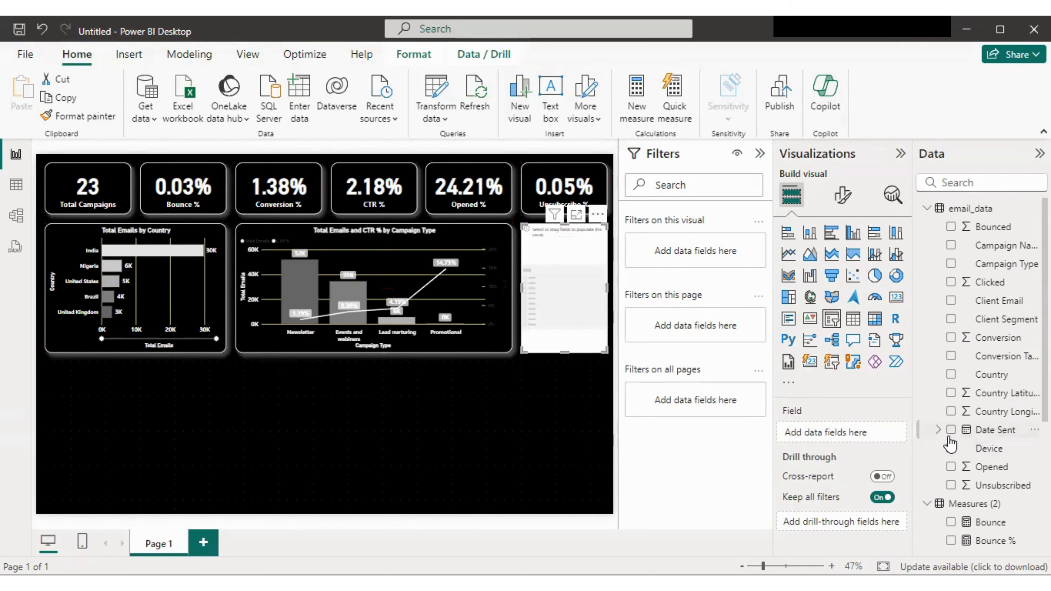
Step: Assign Month from the Date Sent date hierarchy to the slicer's field
left_click(937, 430)
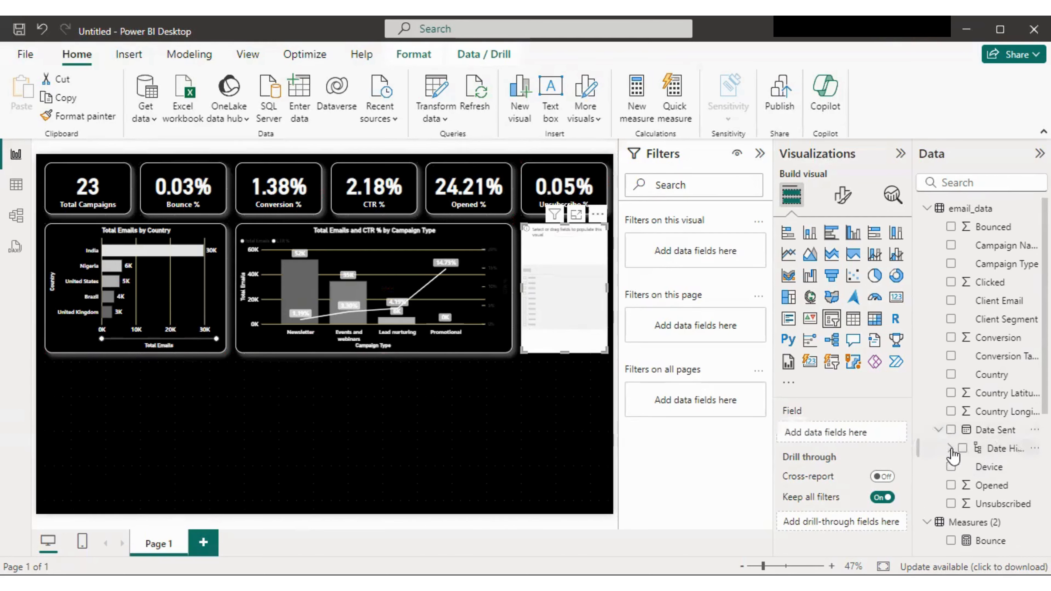
left_click(950, 449)
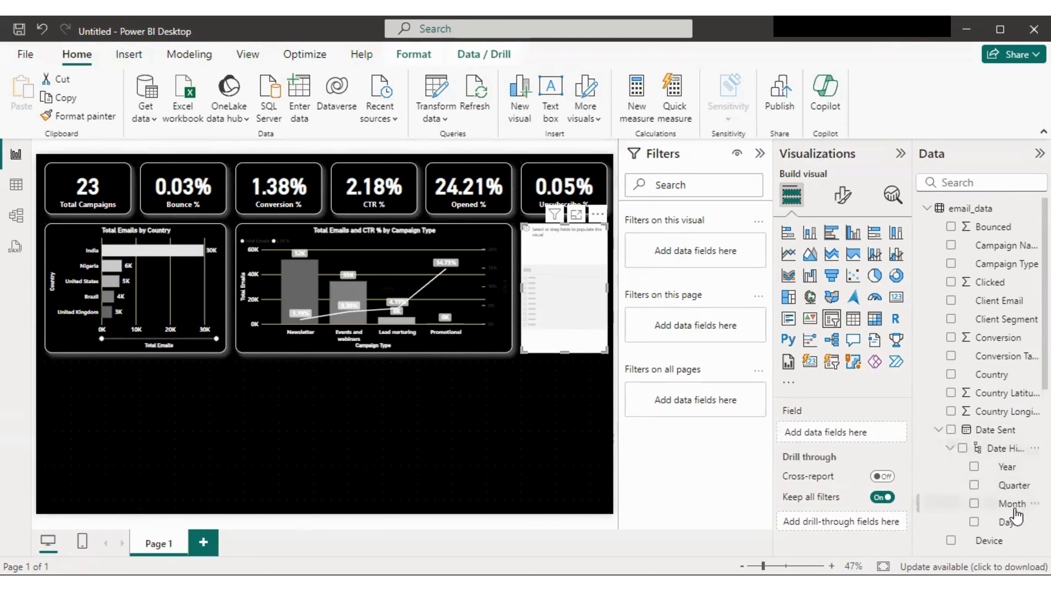
left_click_drag(1015, 511, 871, 441)
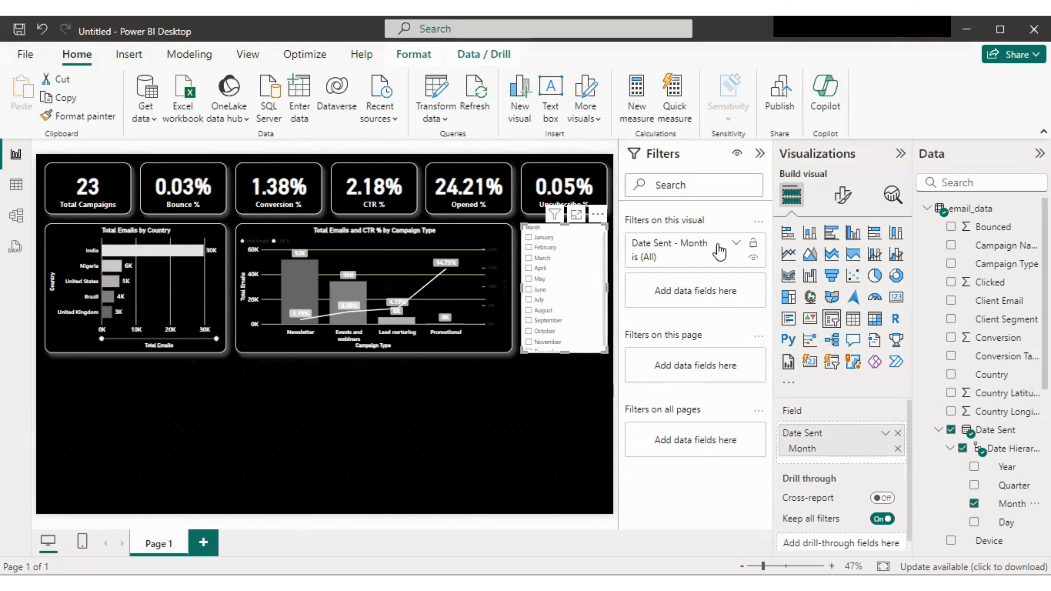
Step: Filter the month slicer to only July, August and September with basic filtering
left_click(736, 244)
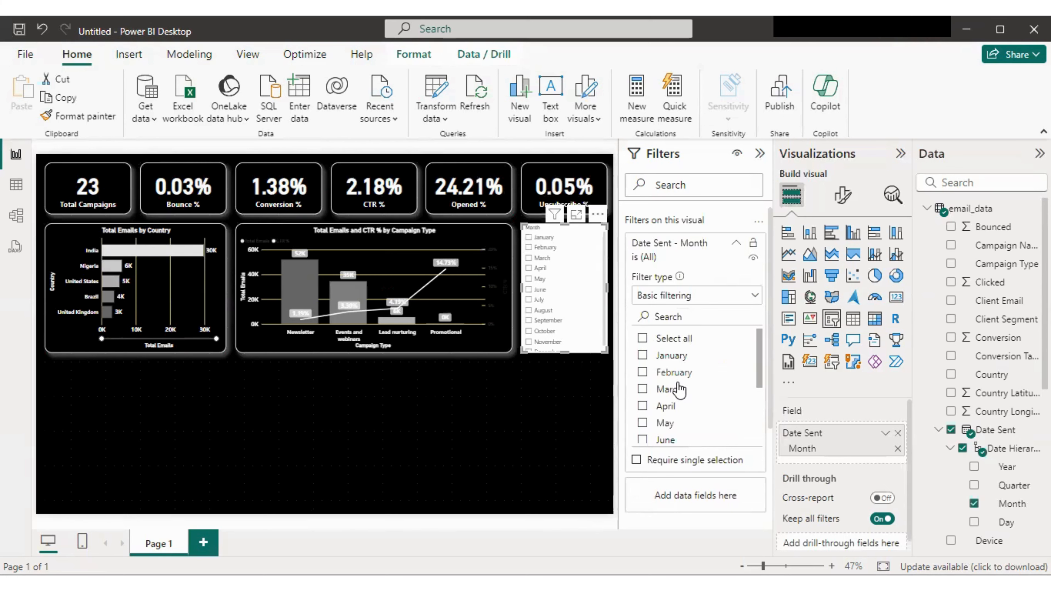
scroll(678, 389, "down", 2)
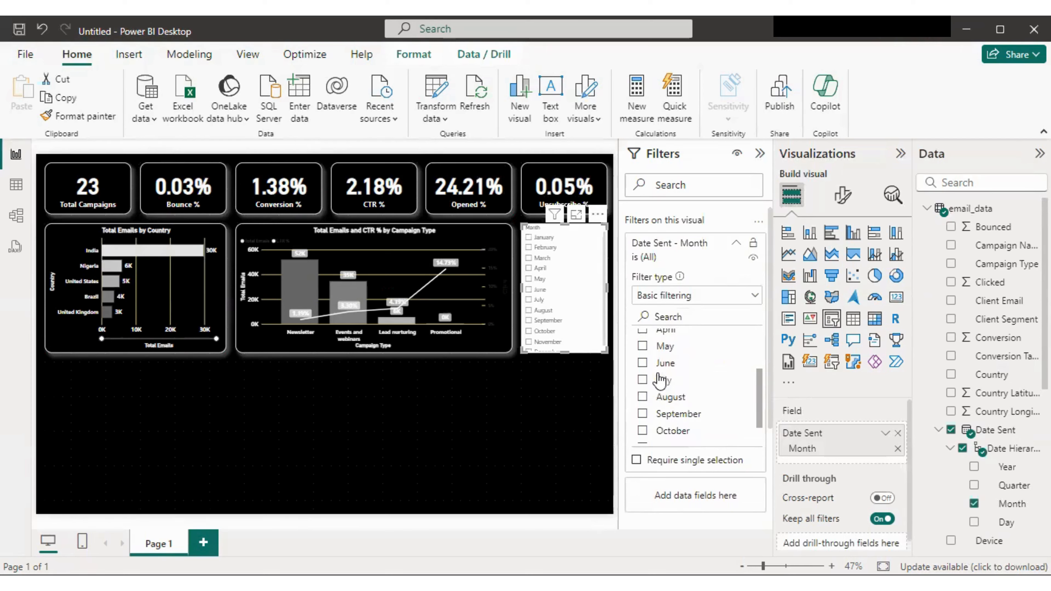
left_click(643, 380)
left_click(642, 396)
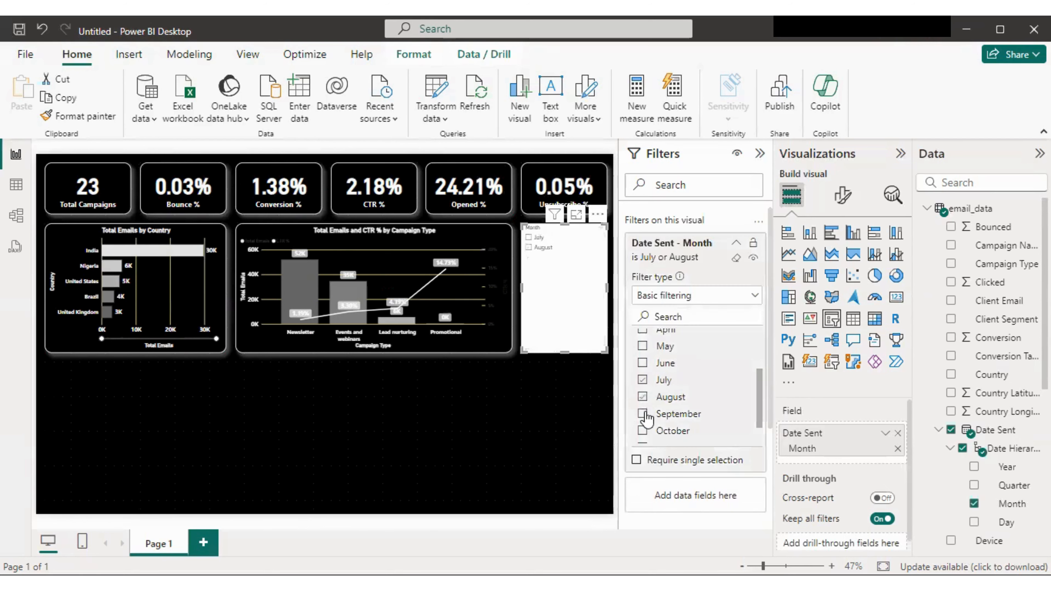
left_click(642, 414)
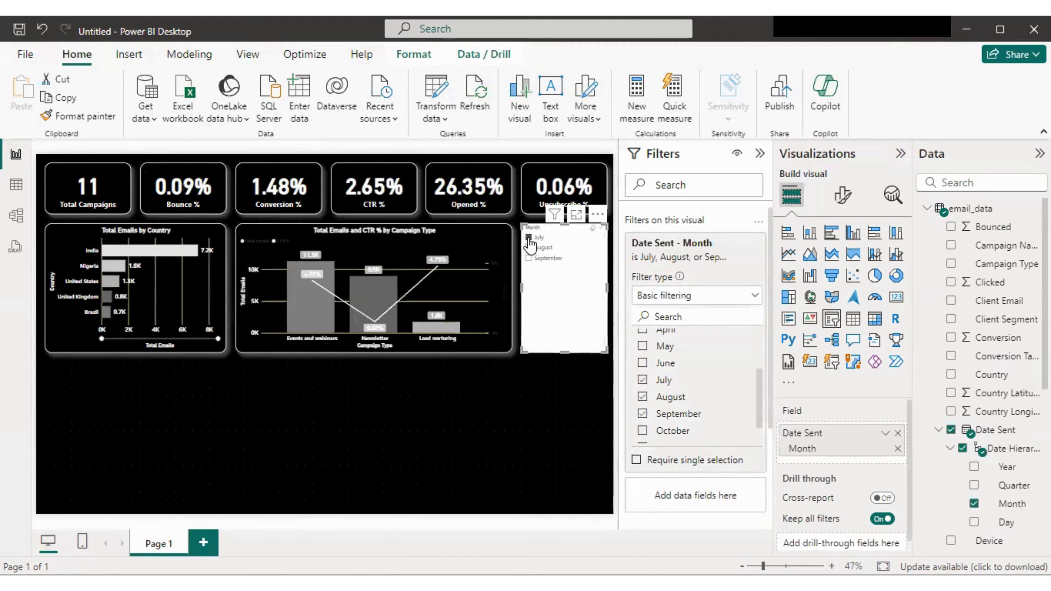
Step: Test the month slicer by selecting its months in turn, leaving September selected
left_click(529, 247)
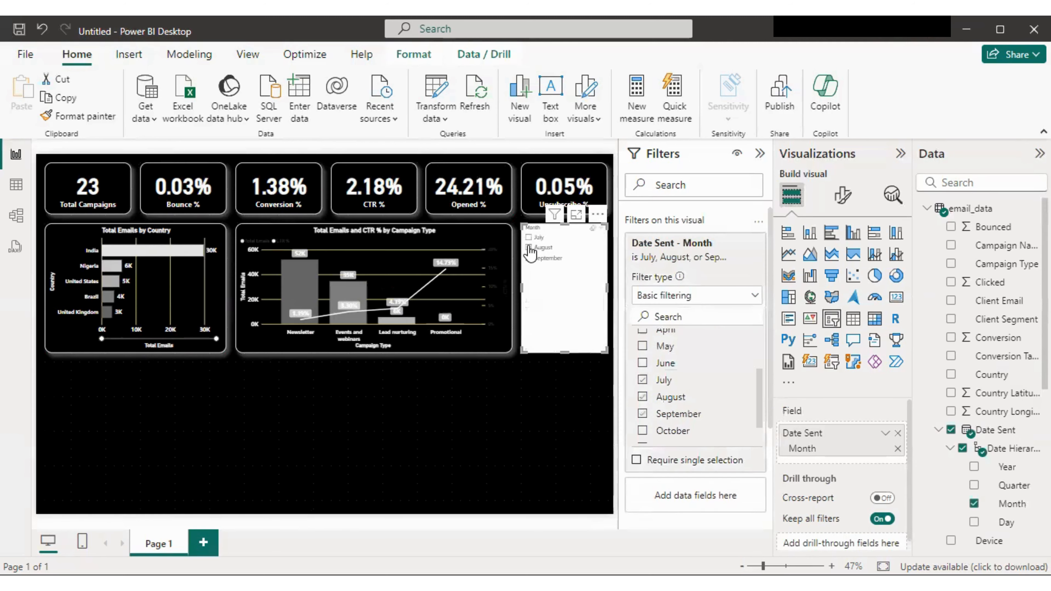
left_click(529, 247)
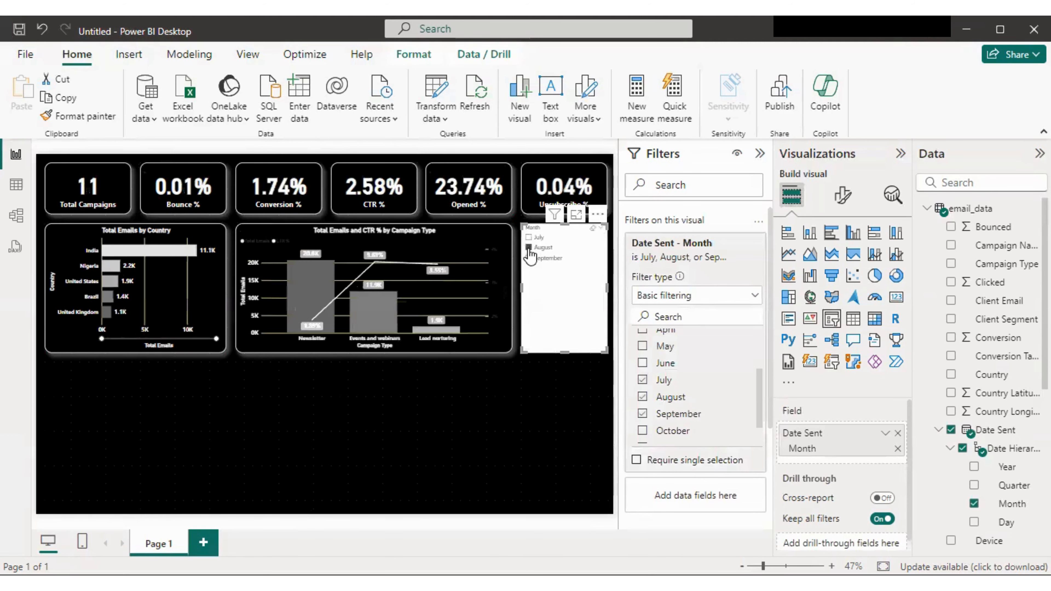
left_click(529, 250)
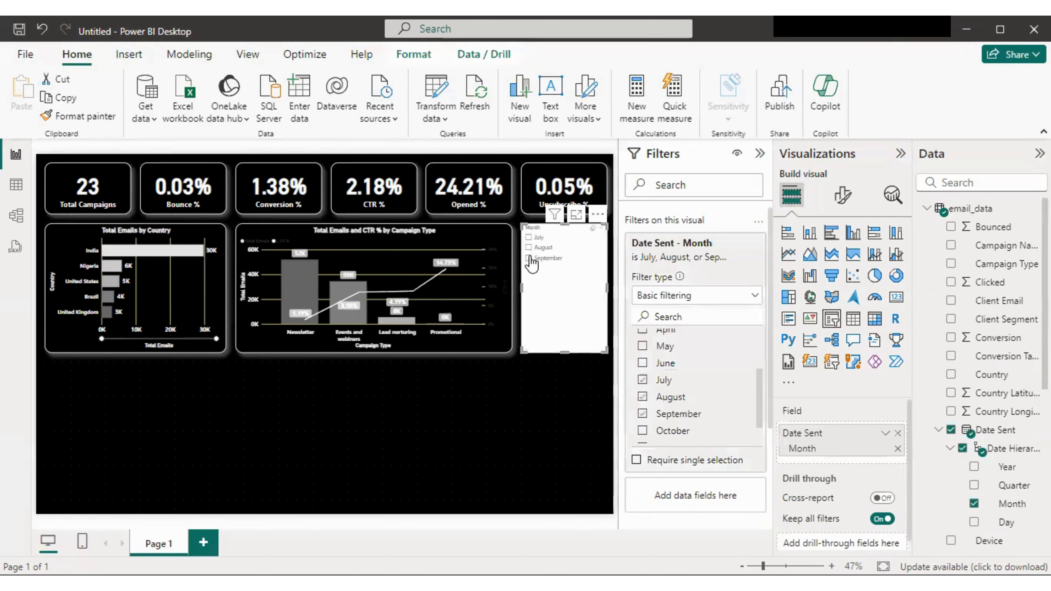
left_click(529, 259)
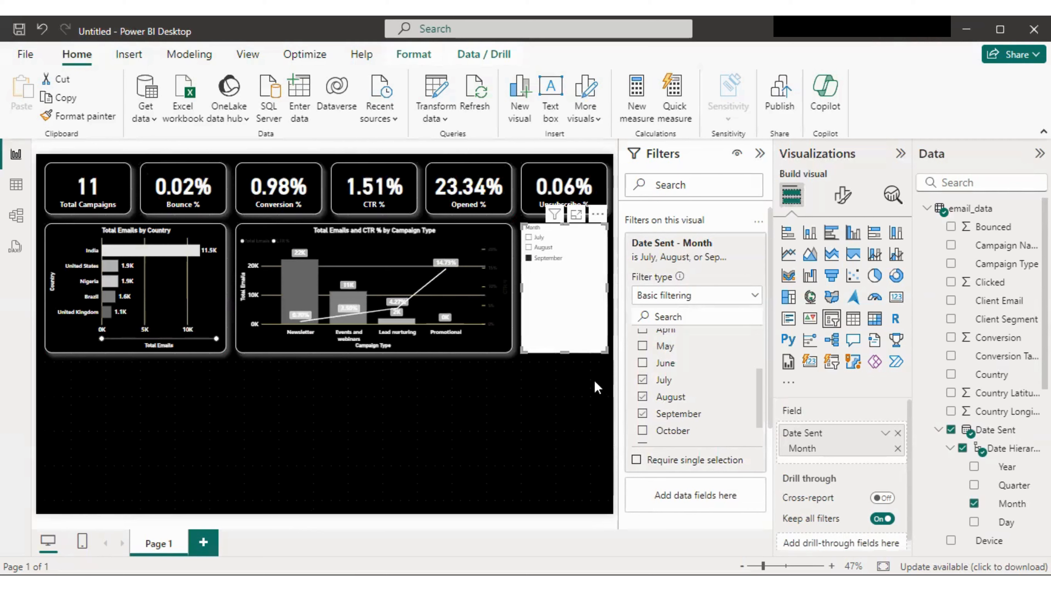
left_click(567, 359)
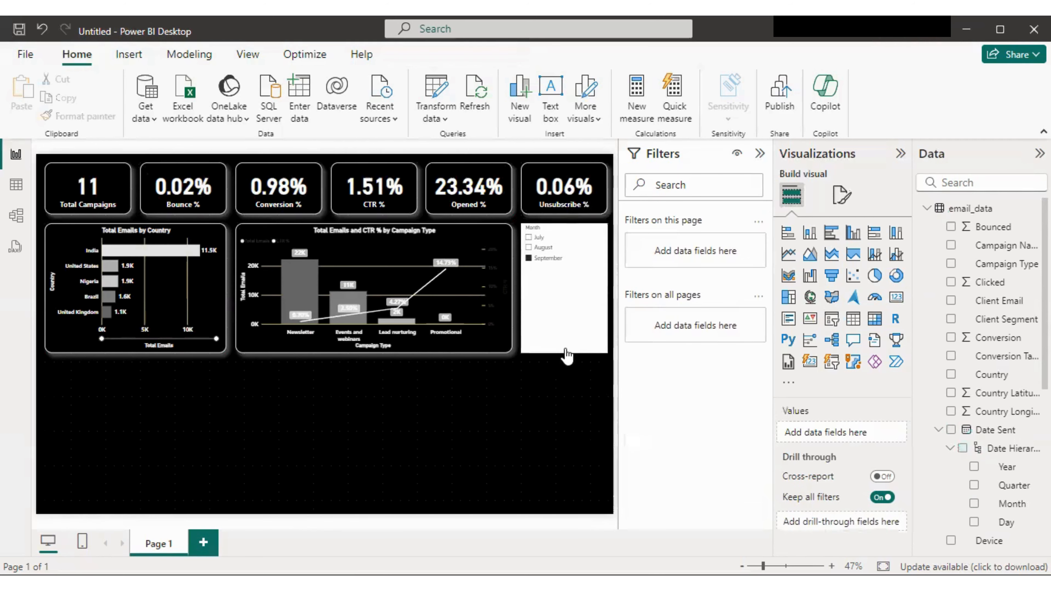
Step: Try the Tile style for the month slicer in its slicer settings
left_click(538, 239)
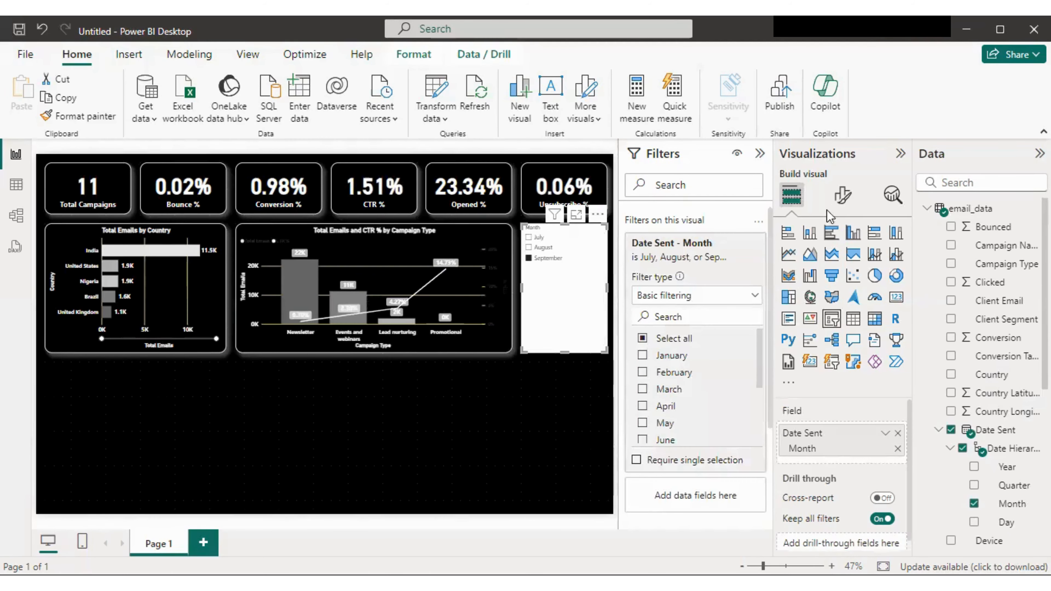
left_click(842, 194)
left_click(842, 264)
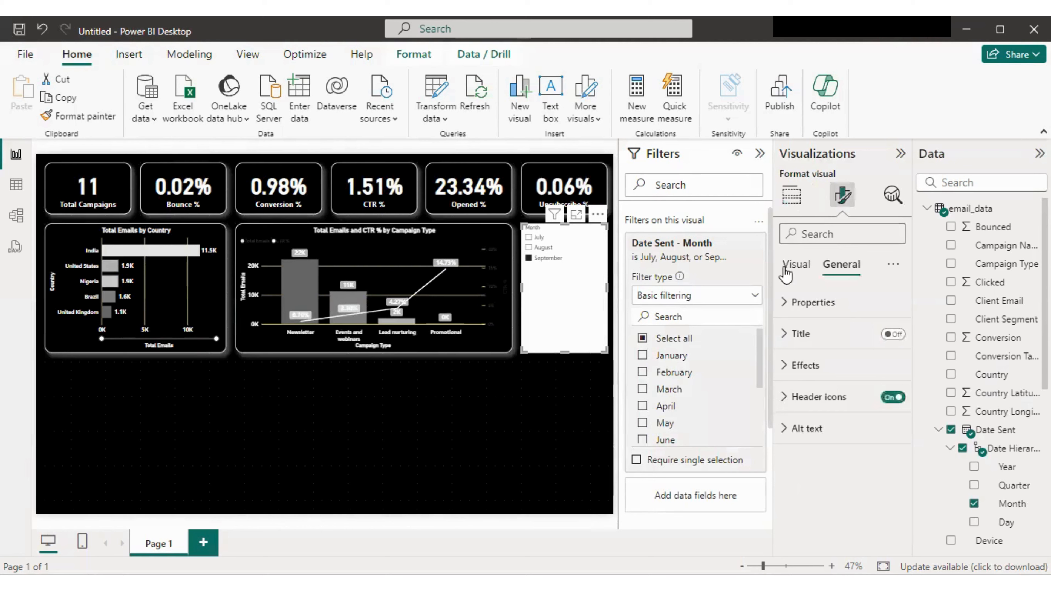
left_click(797, 264)
left_click(823, 303)
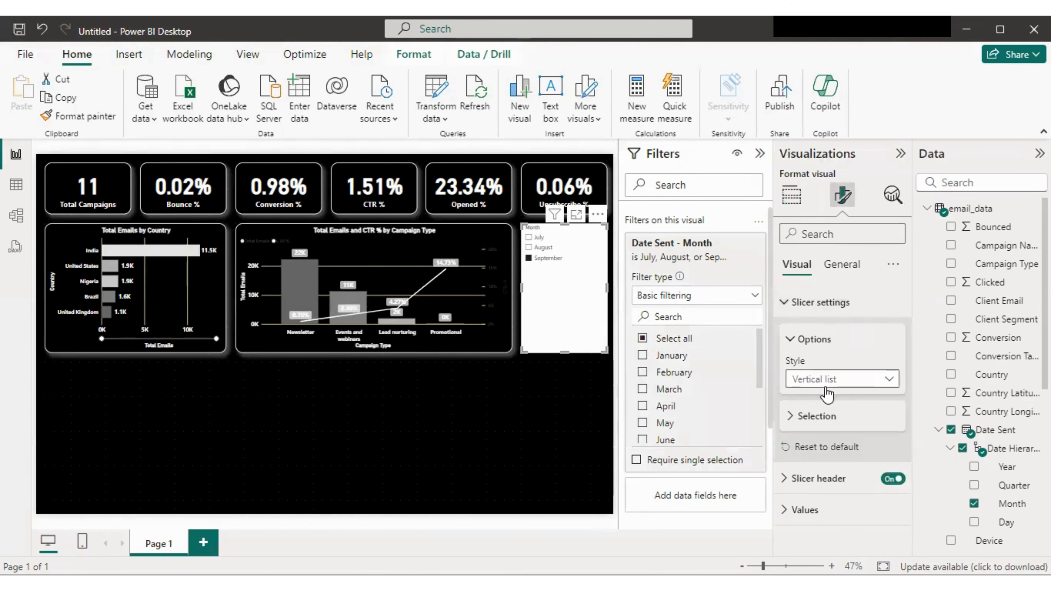
left_click(828, 381)
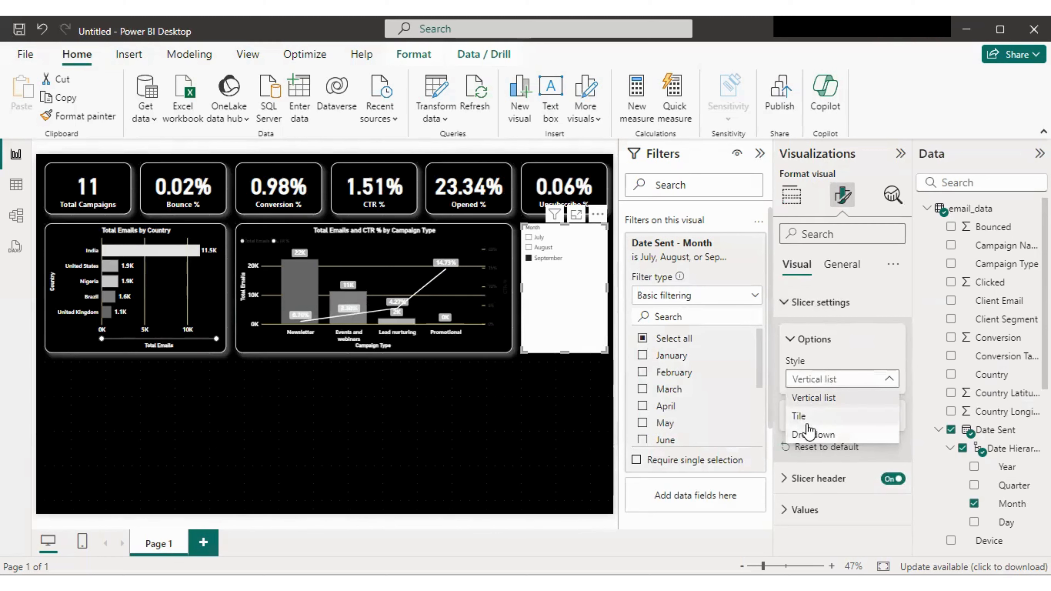
left_click(805, 419)
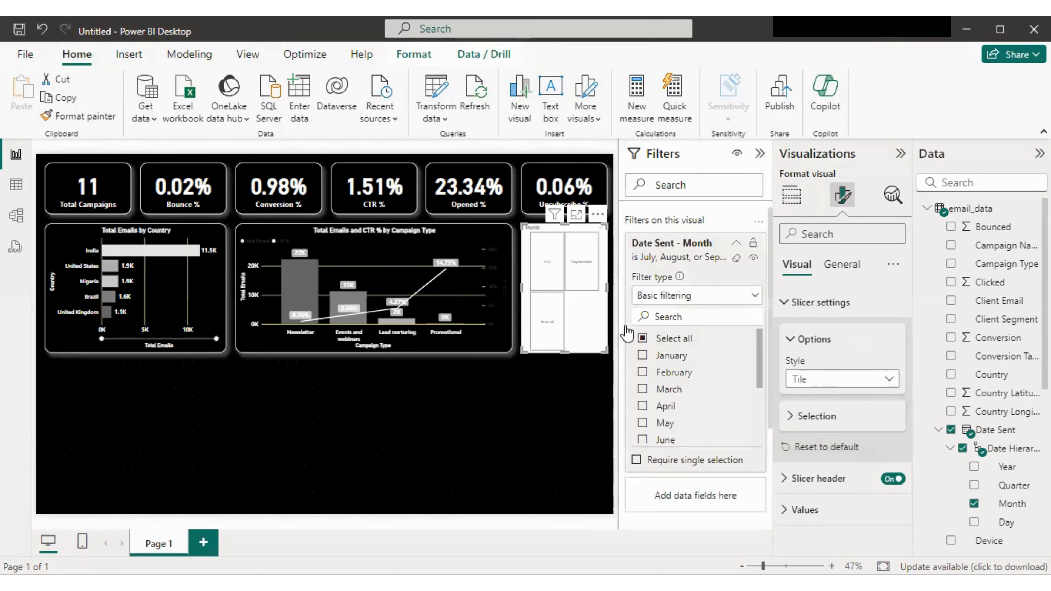
mouse_move(565, 351)
left_mouse_down()
mouse_move(566, 242)
mouse_move(565, 359)
left_mouse_up()
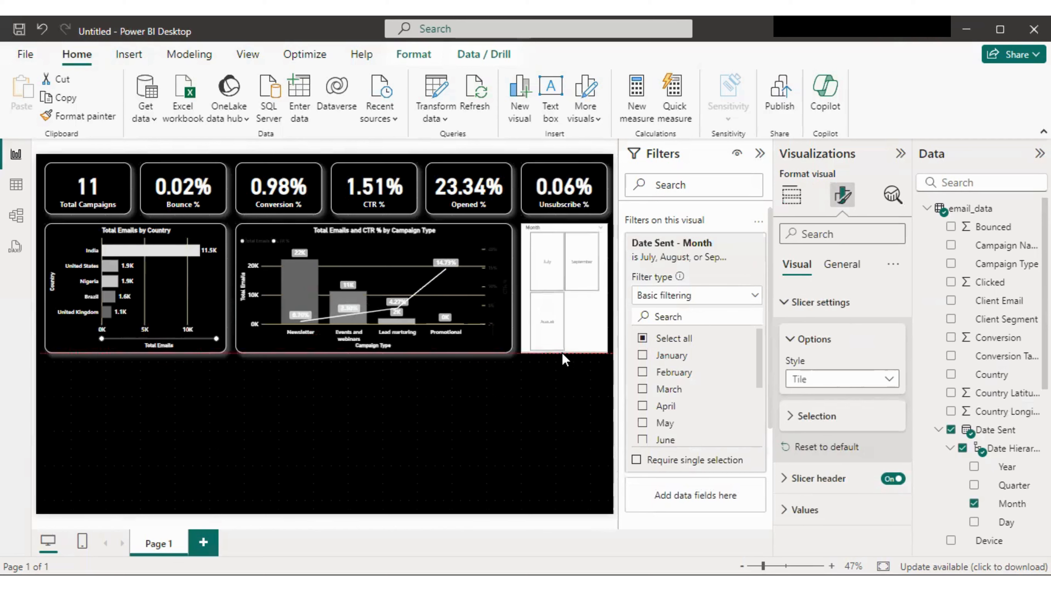
Step: Set the month slicer's style to Dropdown and shorten the slicer to fit its header and selection box
left_click(819, 380)
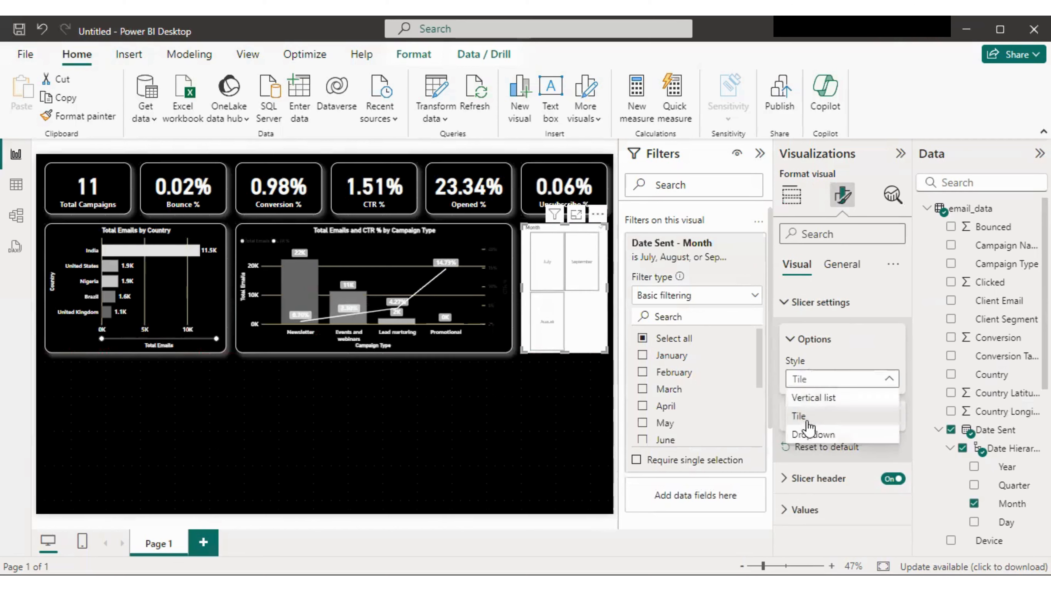
left_click(809, 435)
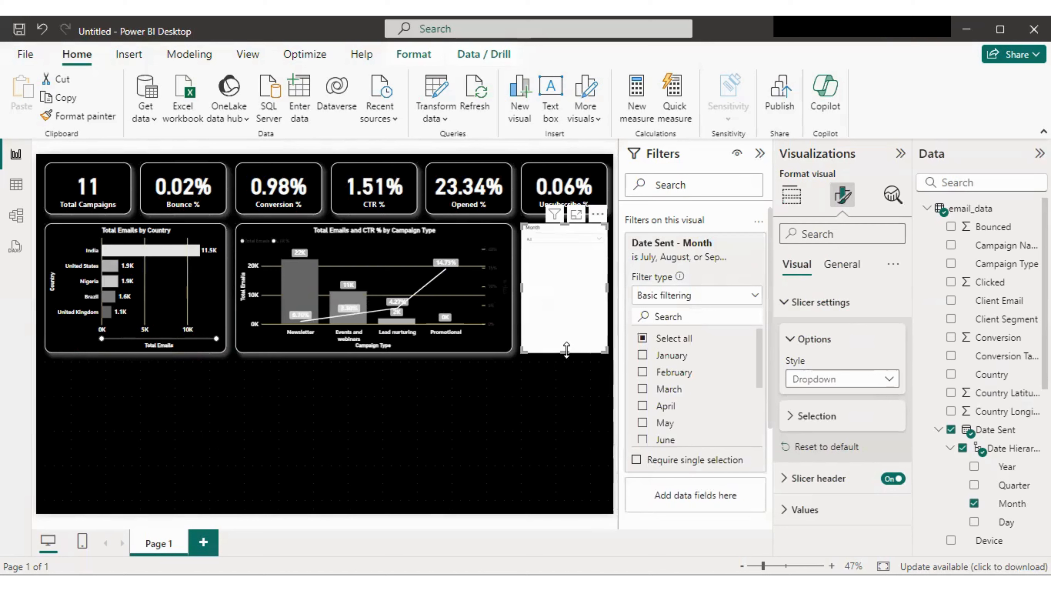
left_click_drag(566, 349, 563, 254)
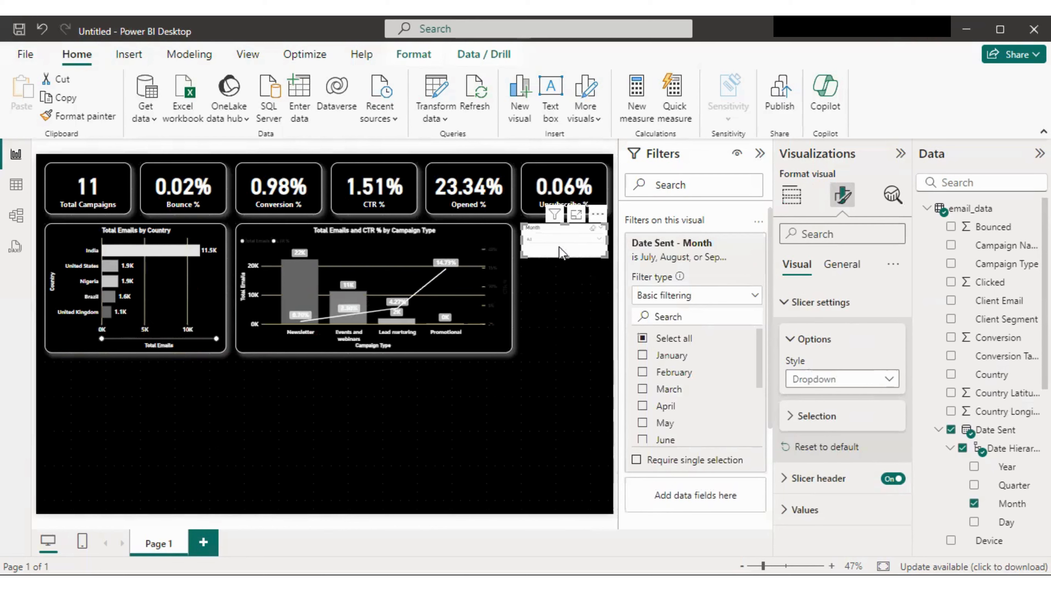
Step: Try to copy the Unsubscribe % card's formatting onto the month slicer with Format painter
left_click(564, 188)
left_click(77, 116)
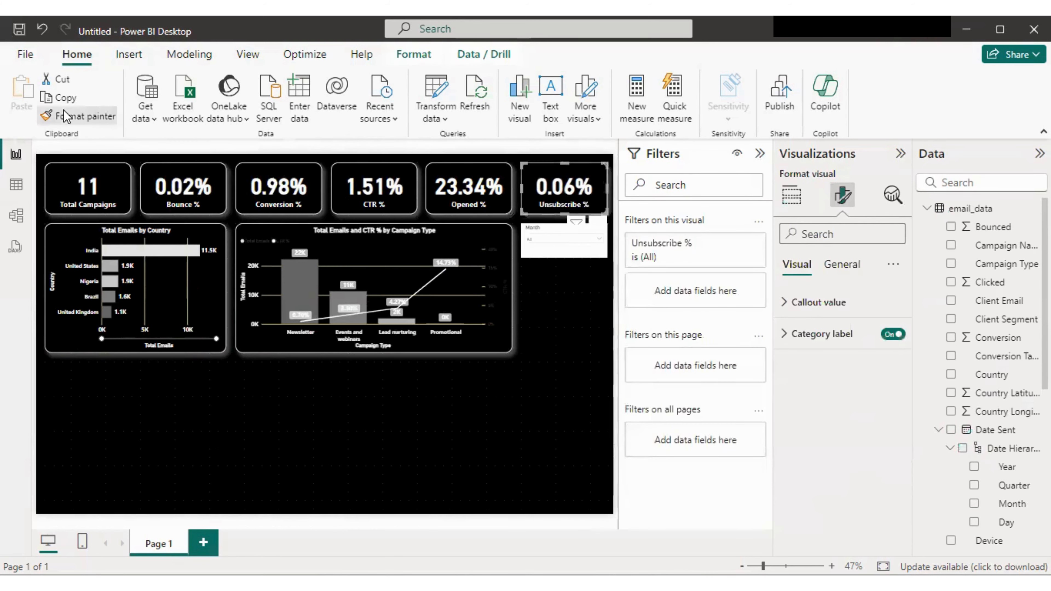
left_click(573, 249)
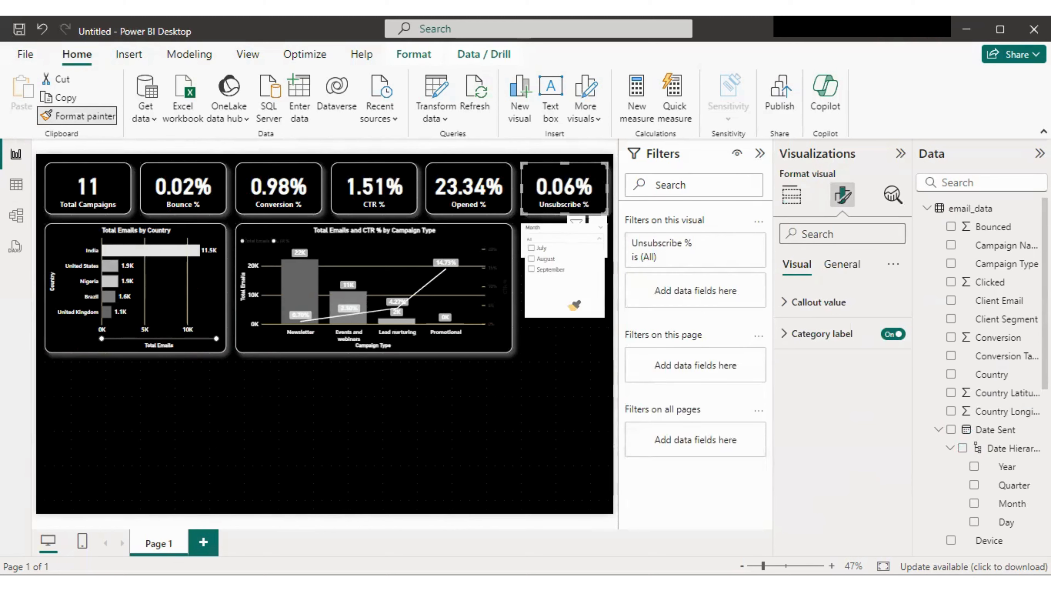
left_click(554, 367)
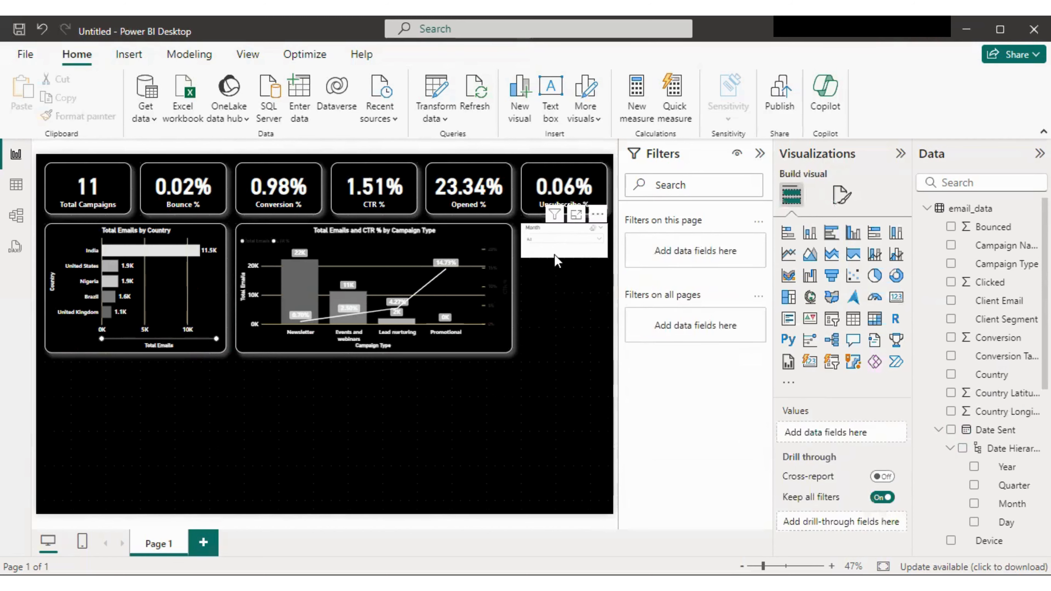
Step: Set the month slicer's background color to black
left_click(557, 260)
left_click(843, 193)
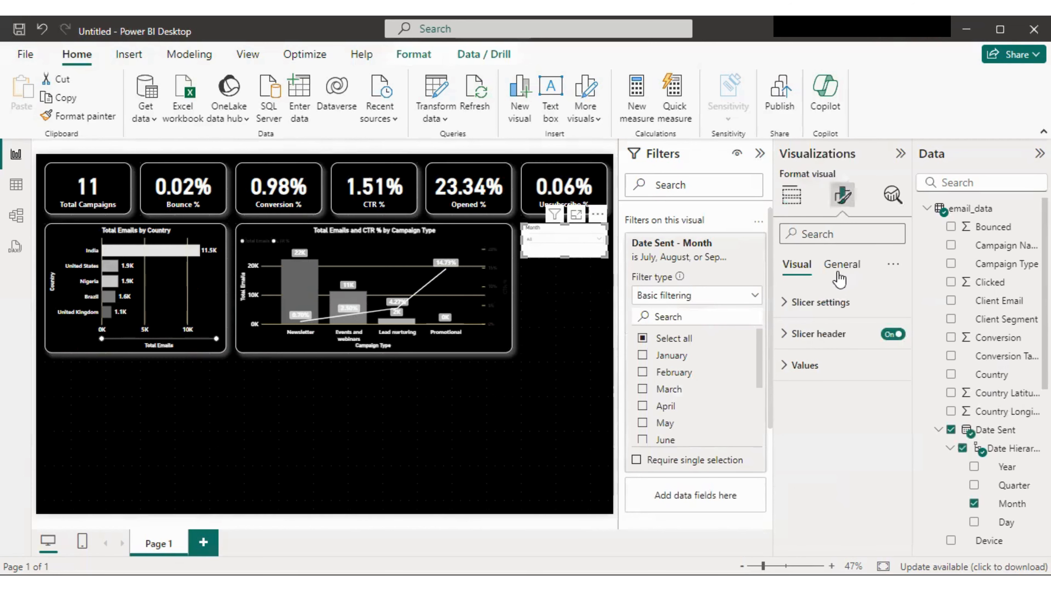
left_click(838, 268)
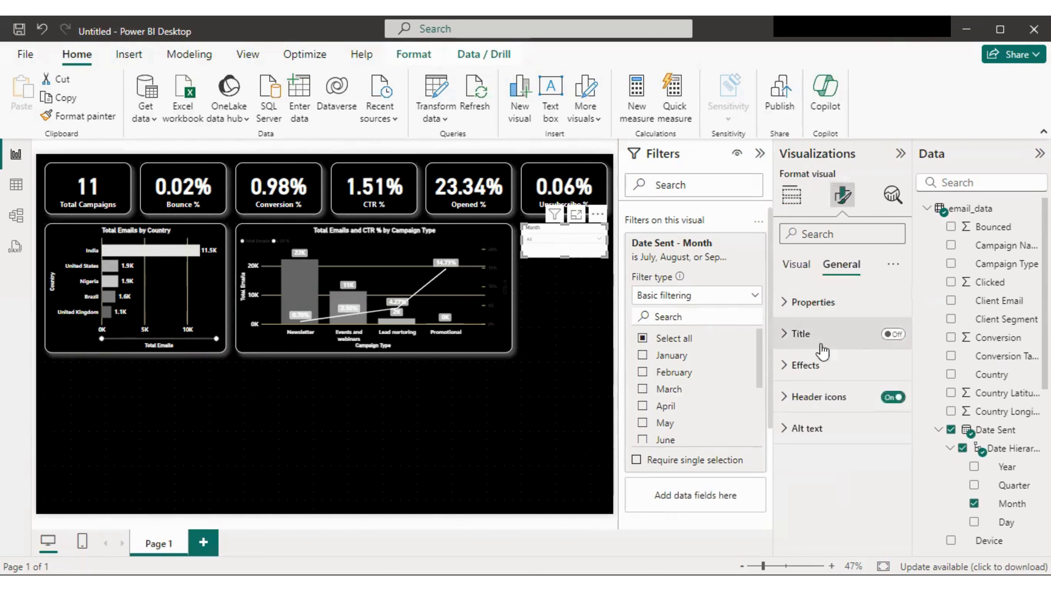
left_click(805, 365)
left_click(803, 442)
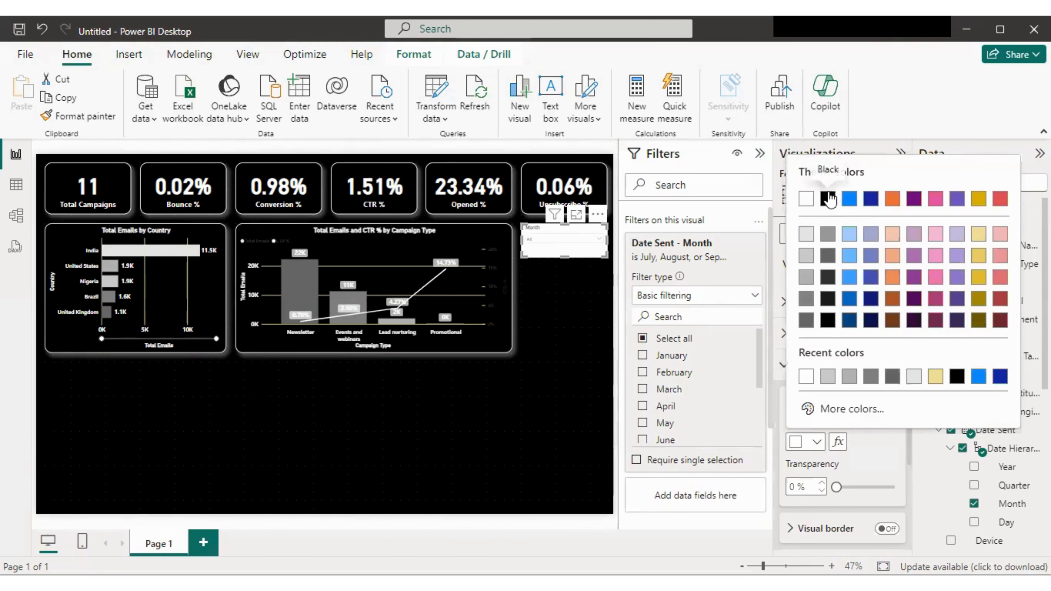
left_click(828, 199)
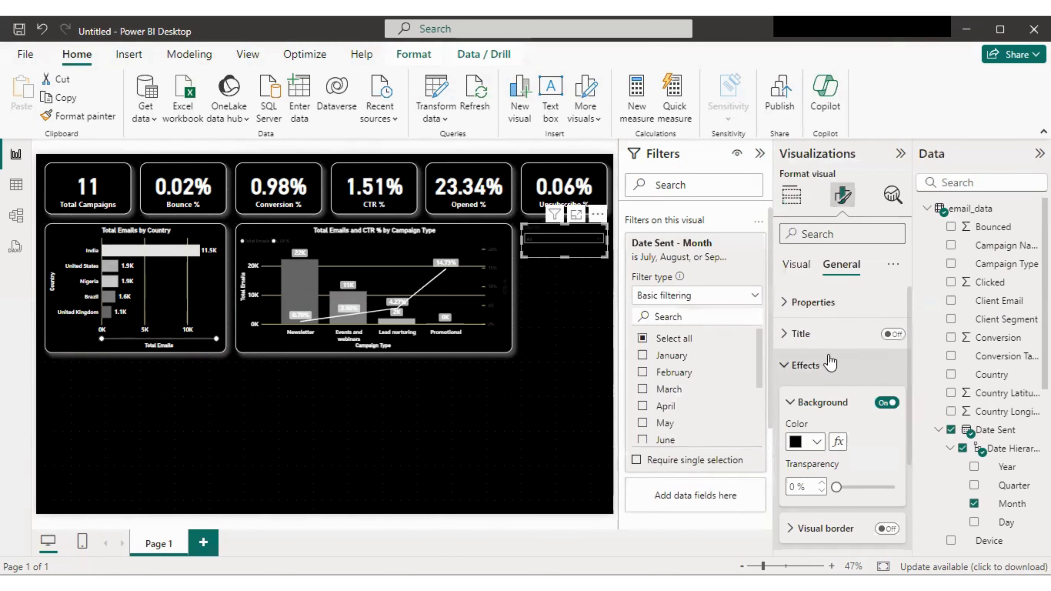
Step: Turn on the month slicer's title and set its text color to white
left_click(814, 344)
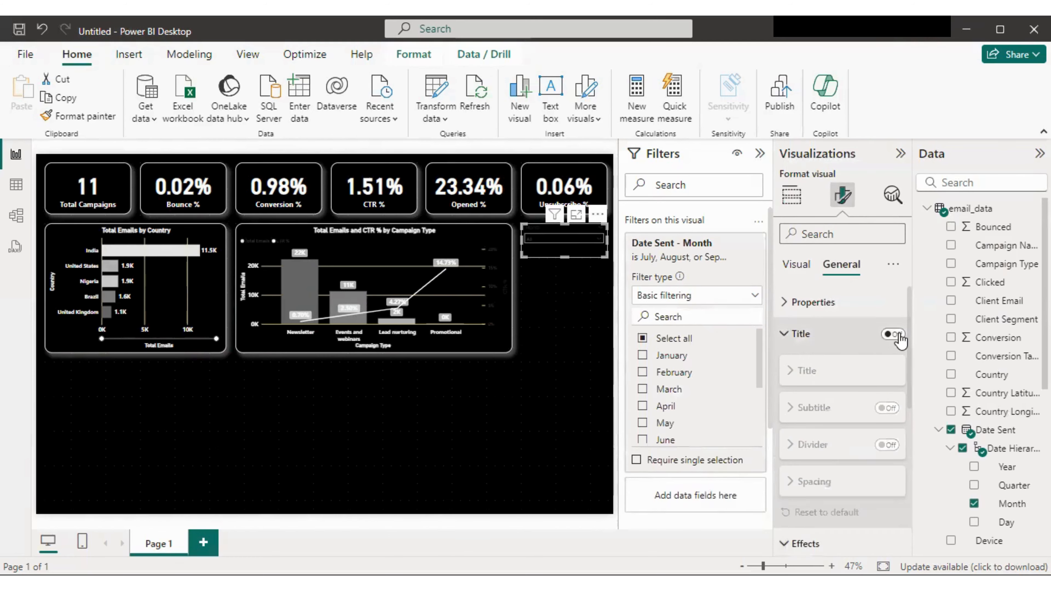
left_click(892, 335)
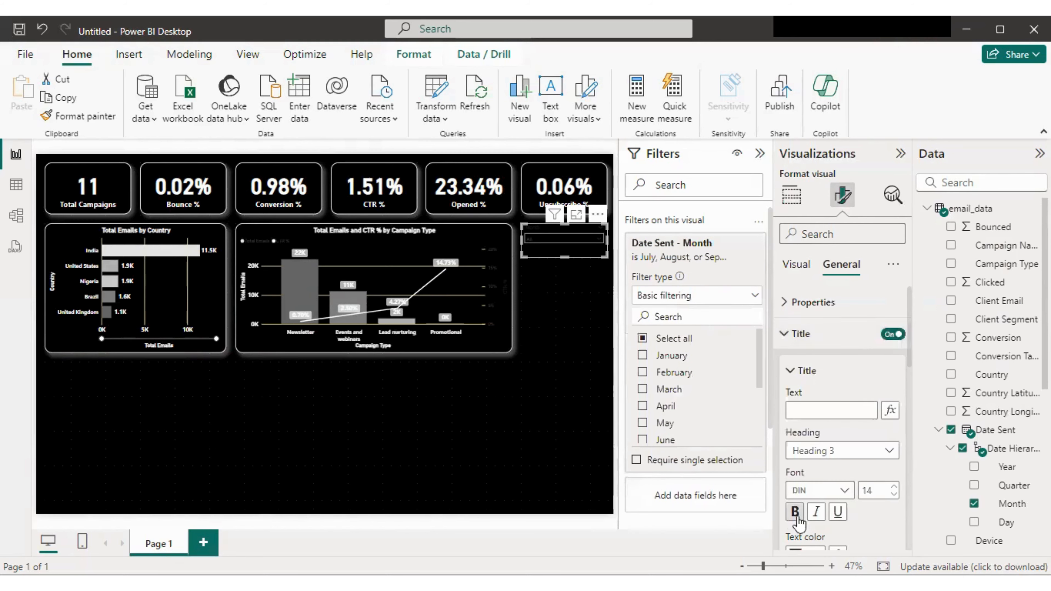
scroll(829, 501, "down", 3)
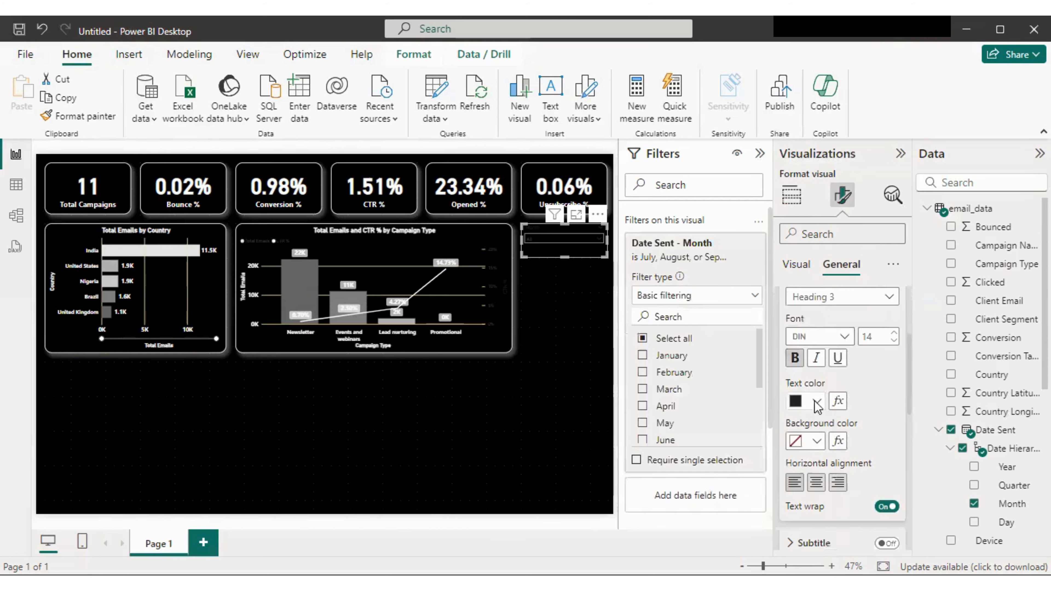
left_click(815, 402)
left_click(810, 158)
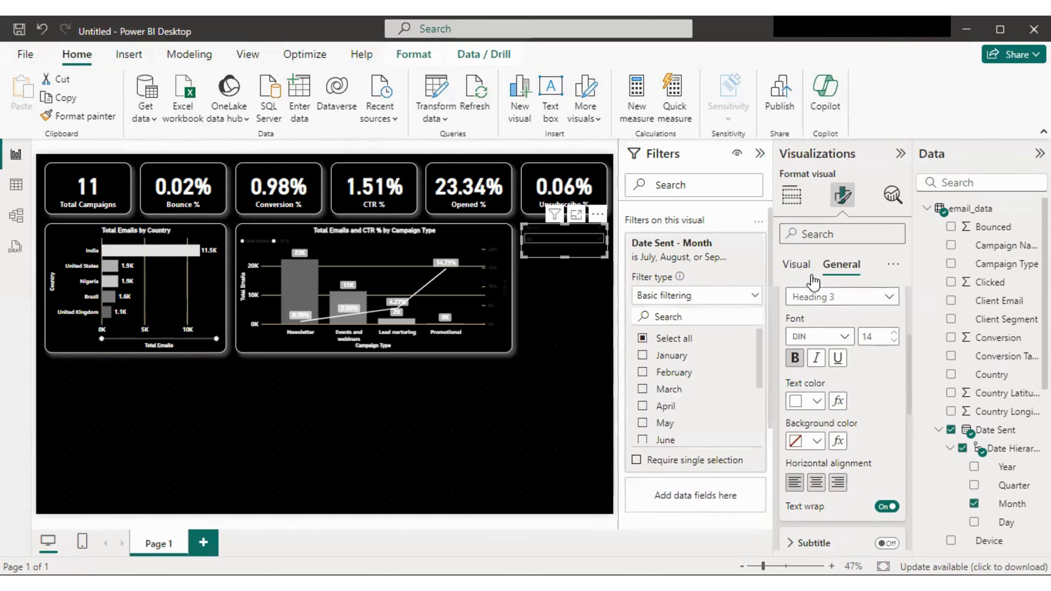
Step: Set the font color of the month slicer's values to white
left_click(800, 265)
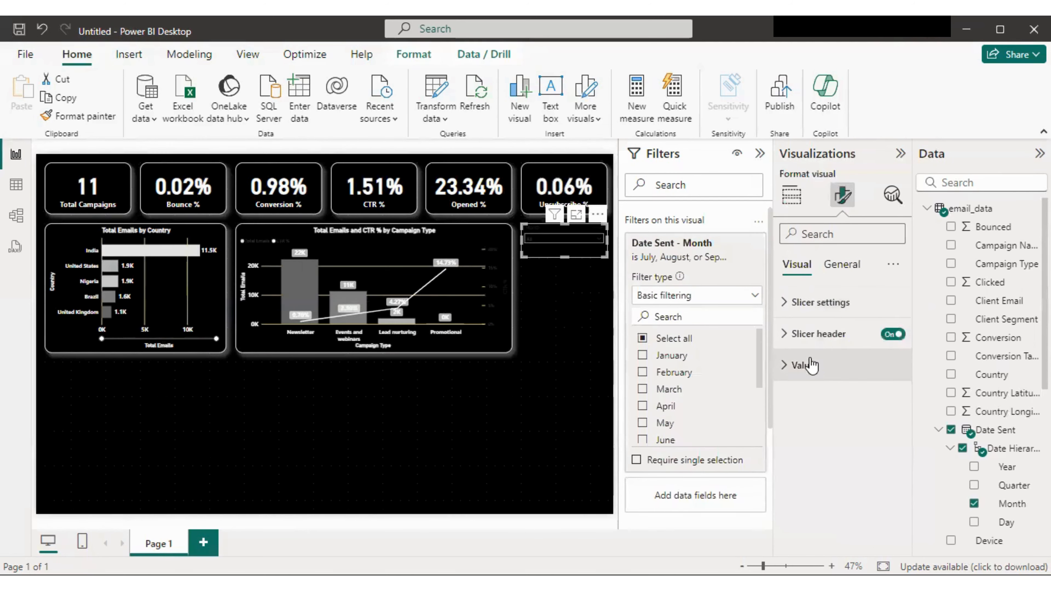
left_click(805, 364)
left_click(800, 467)
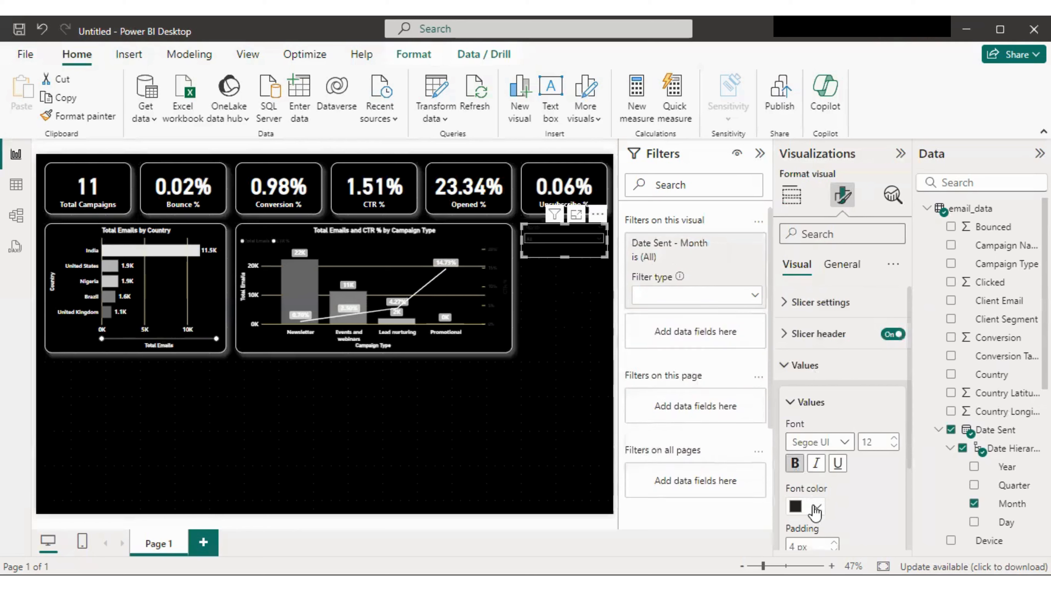
left_click(817, 506)
left_click(805, 265)
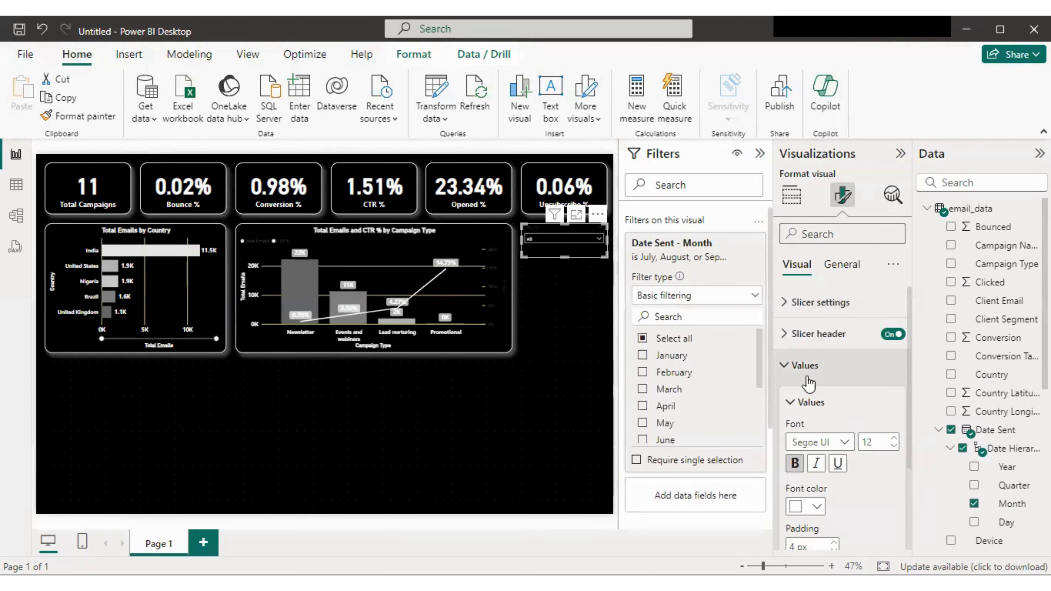
left_click(806, 366)
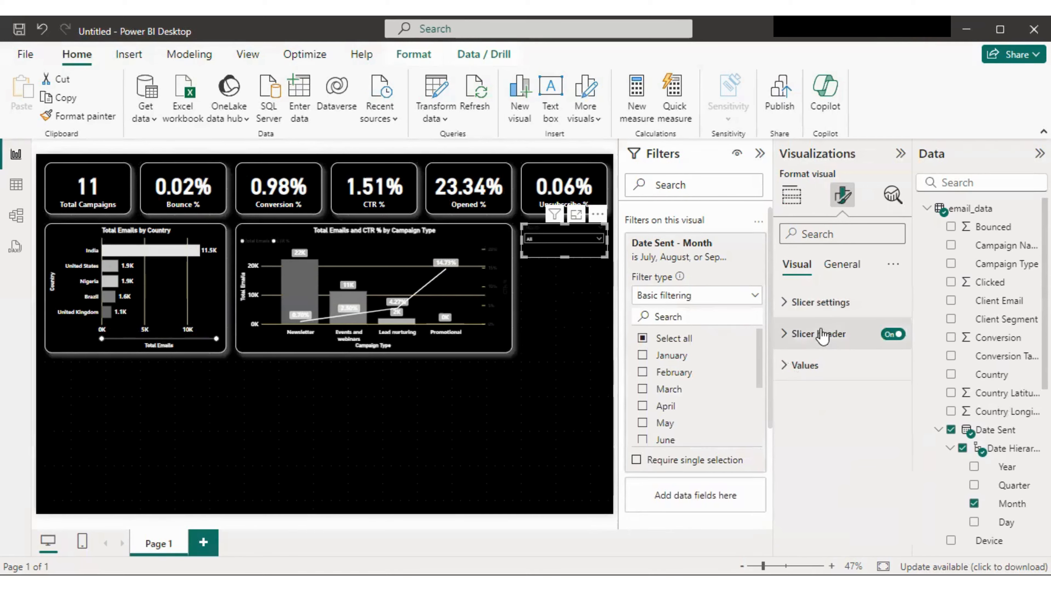
Step: Make the month slicer's header text white and set its font size to 14
left_click(823, 335)
left_click(815, 513)
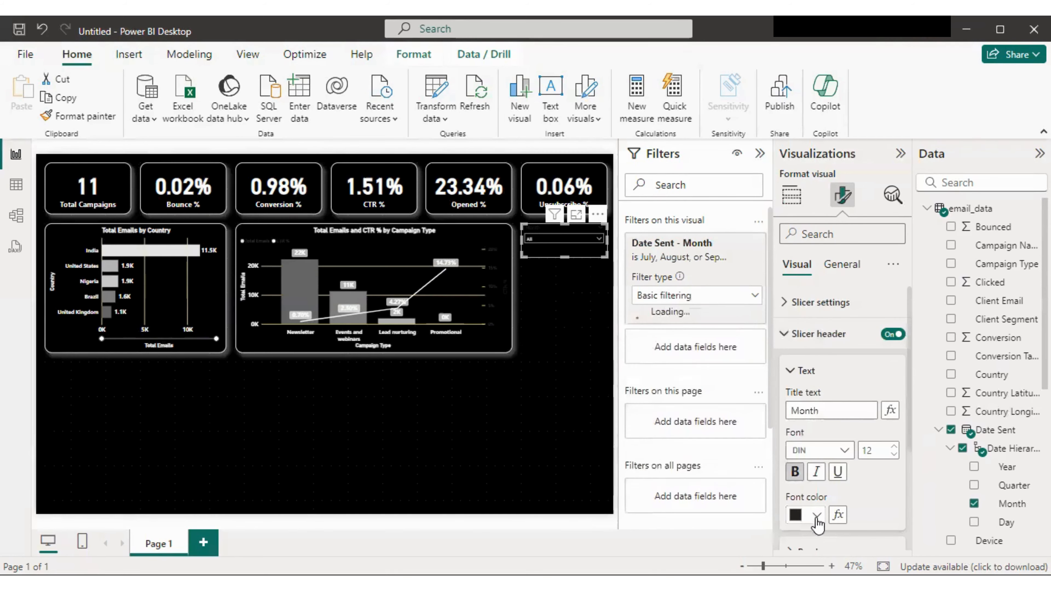
left_click(805, 271)
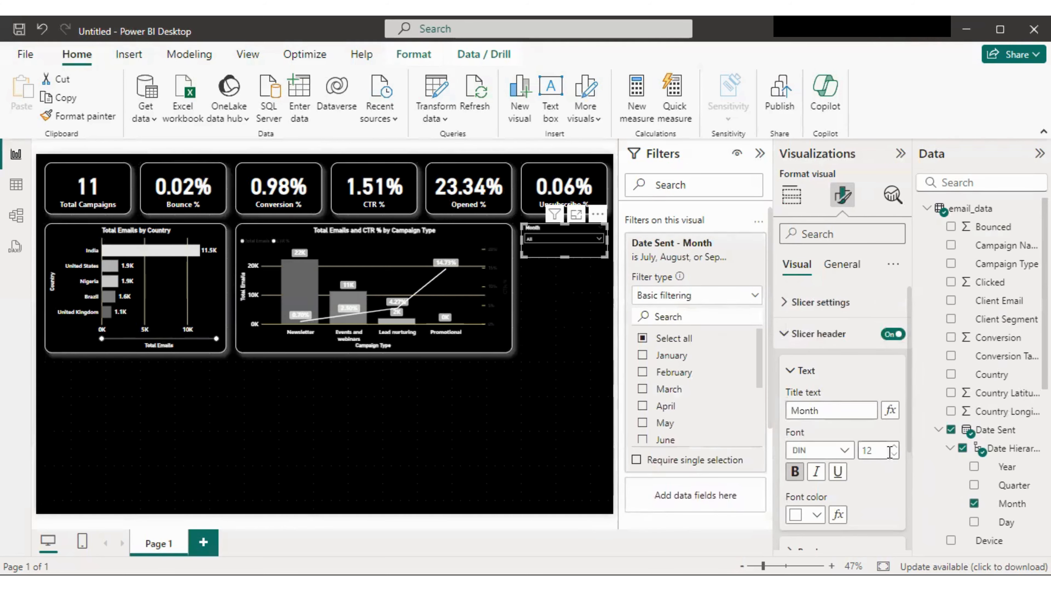
left_click(893, 448)
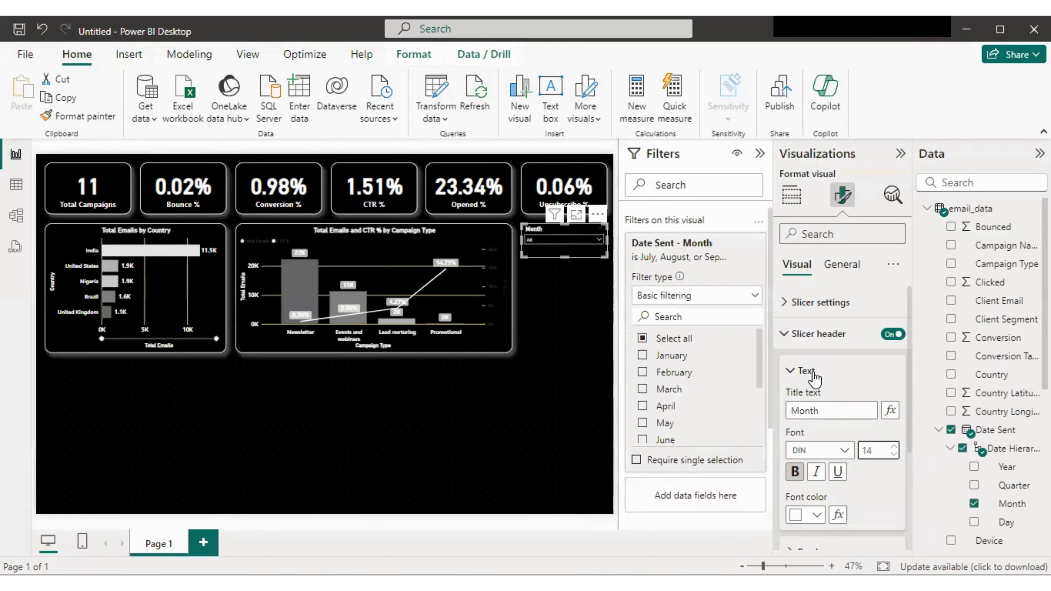
left_click(809, 372)
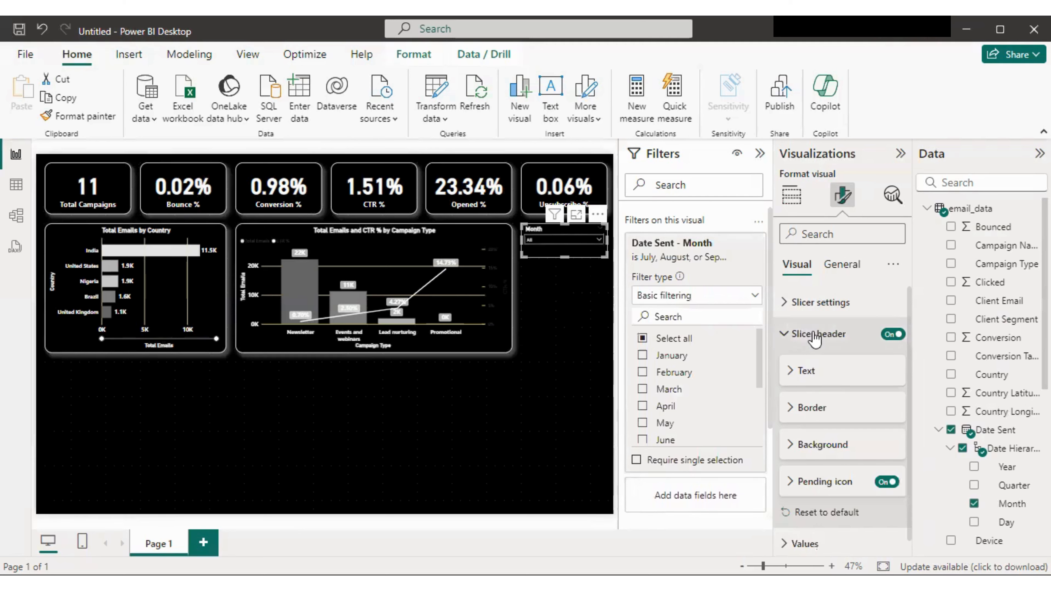
left_click(819, 334)
Step: Set the font size of the month slicer's values to 15 and check its dropdown list of months
left_click(807, 365)
scroll(838, 423, "down", 3)
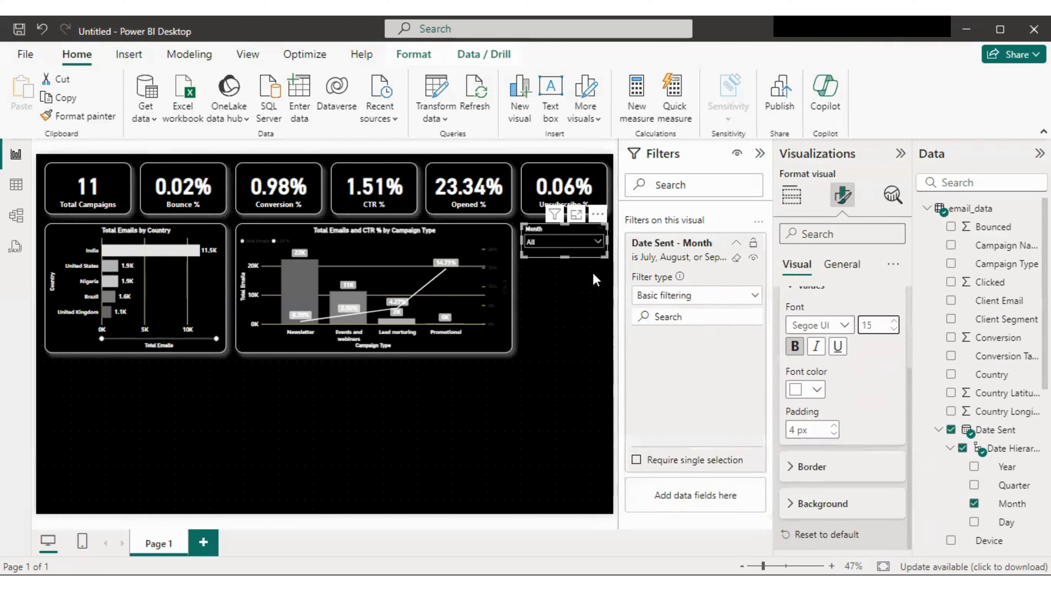
left_click(596, 242)
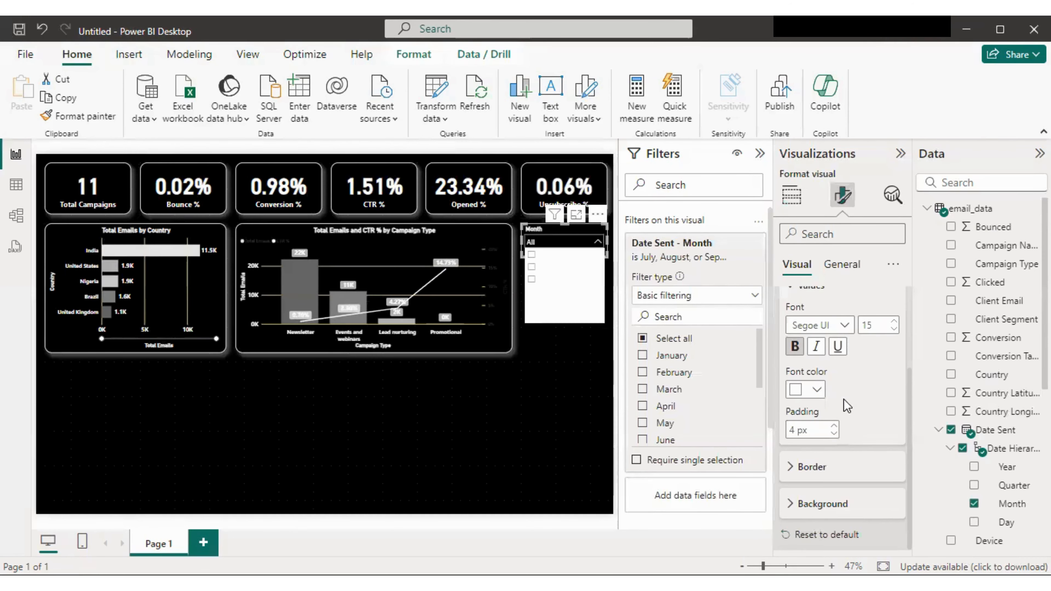
left_click(881, 409)
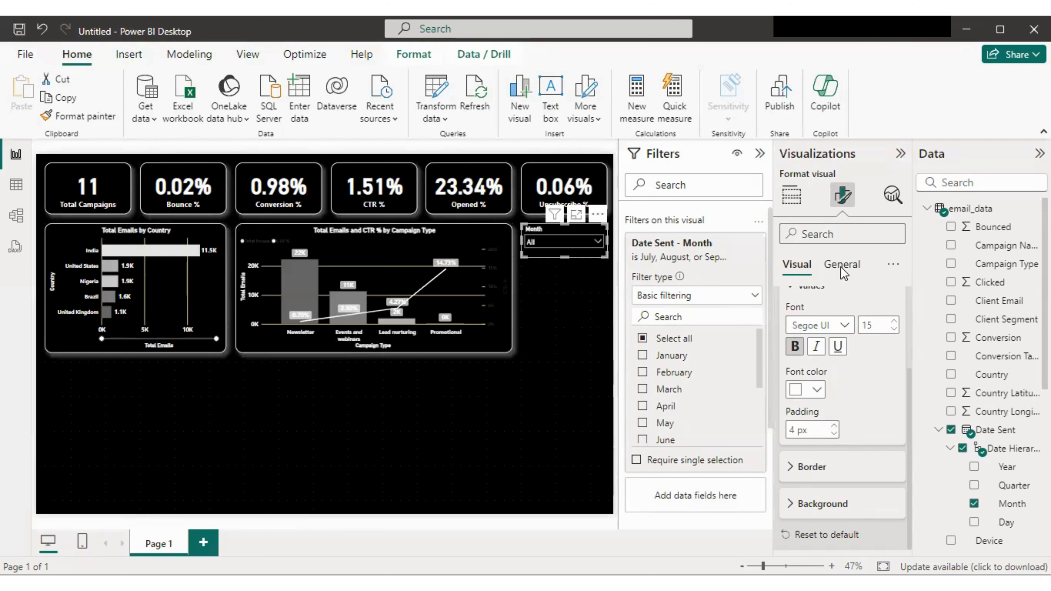
key("Escape")
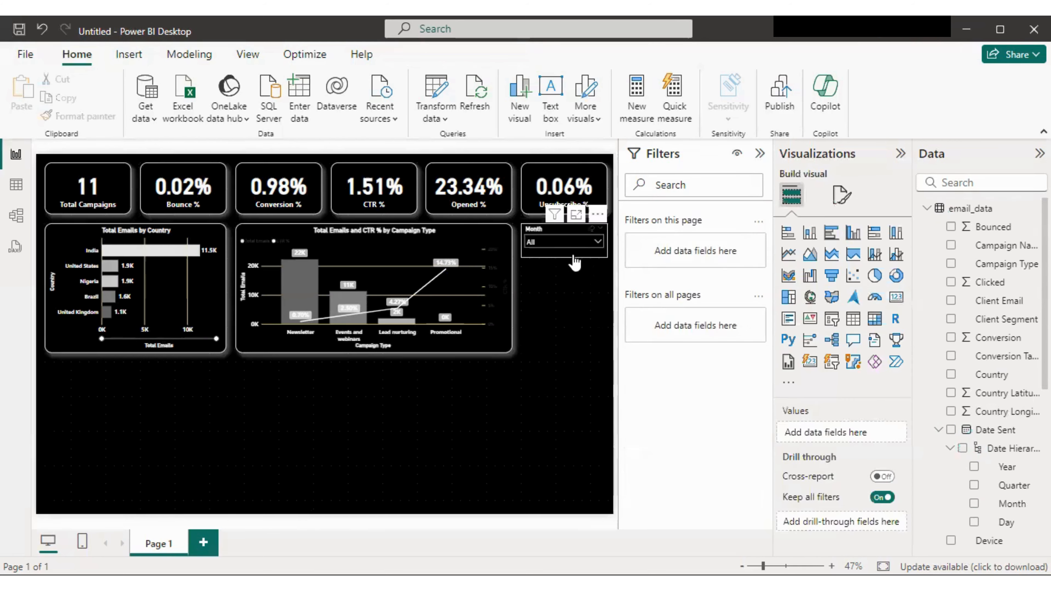
Step: Set the font color of the month slicer's values to black and check its dropdown list
left_click(574, 256)
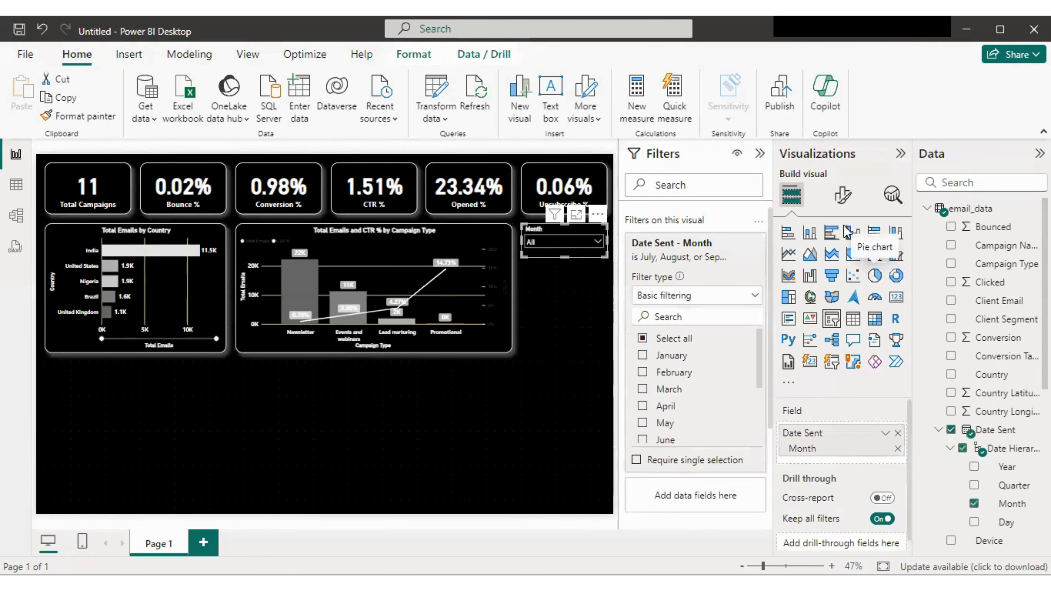
left_click(843, 195)
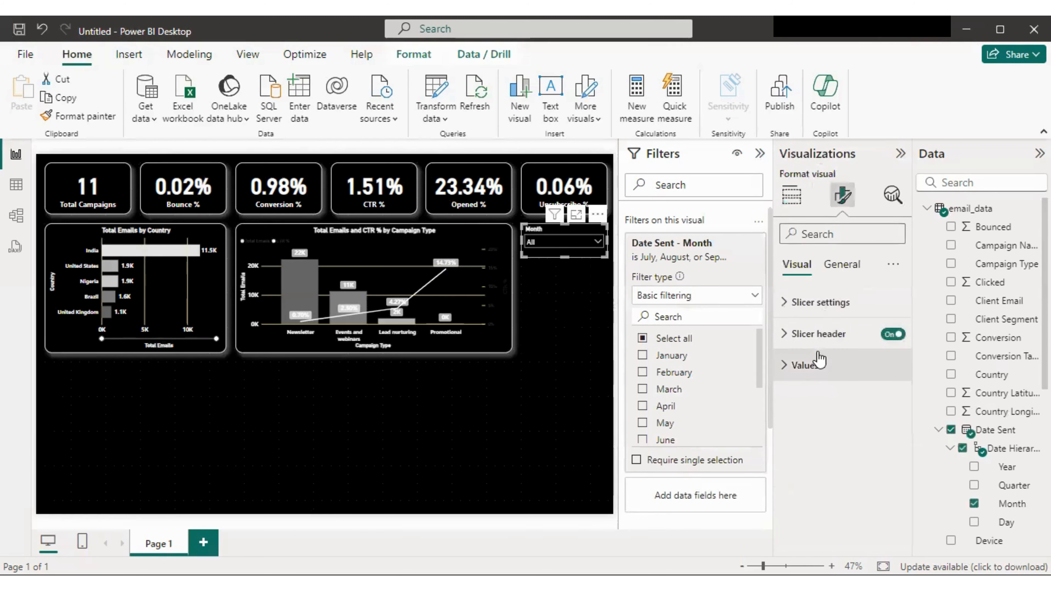
left_click(804, 365)
scroll(852, 434, "down", 2)
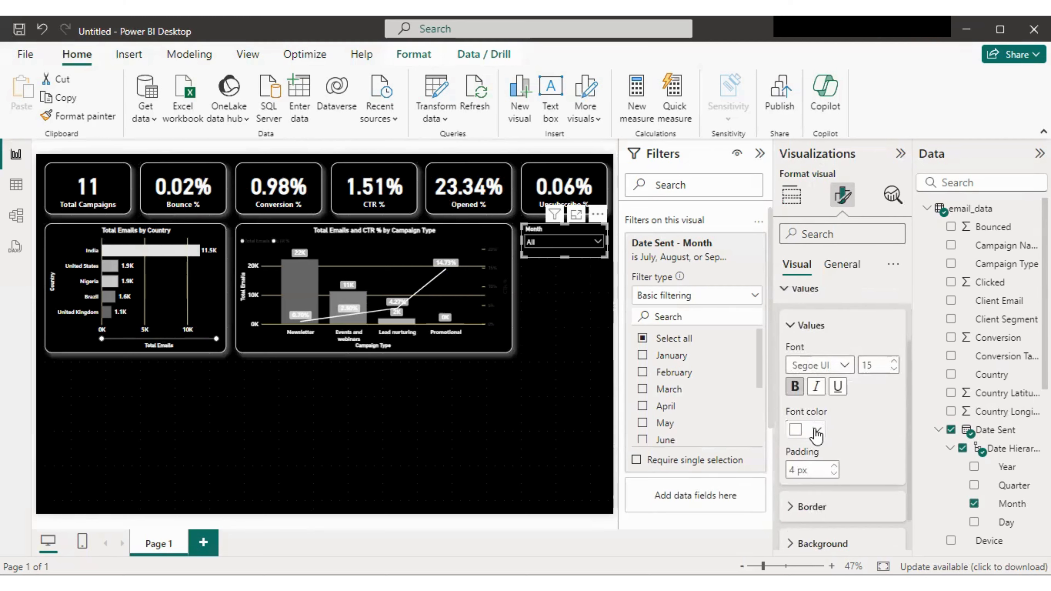
left_click(816, 433)
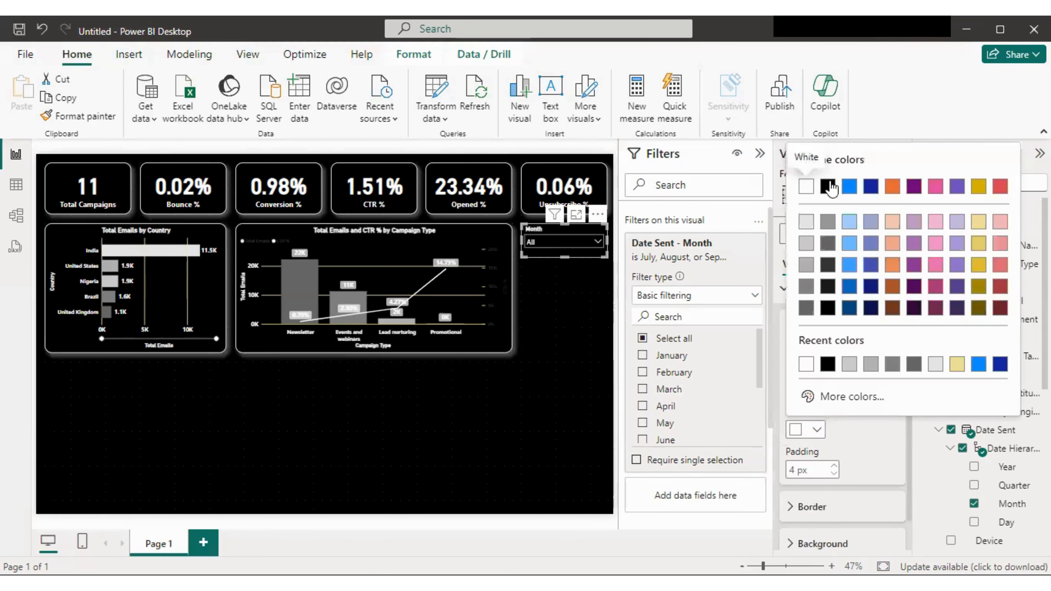
left_click(827, 187)
left_click(597, 244)
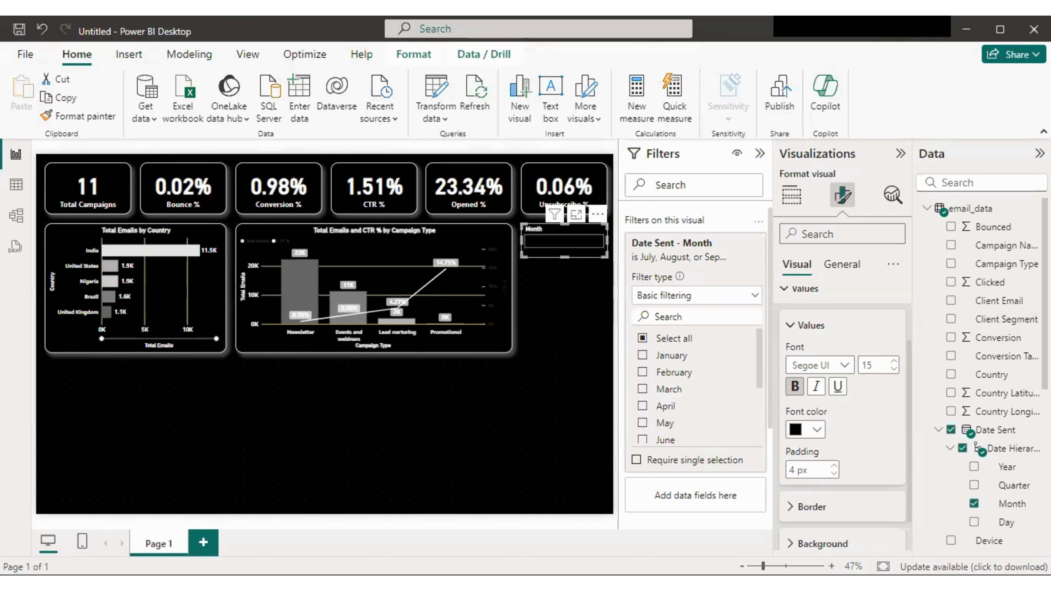
scroll(980, 398, "down", 1)
scroll(984, 374, "down", 1)
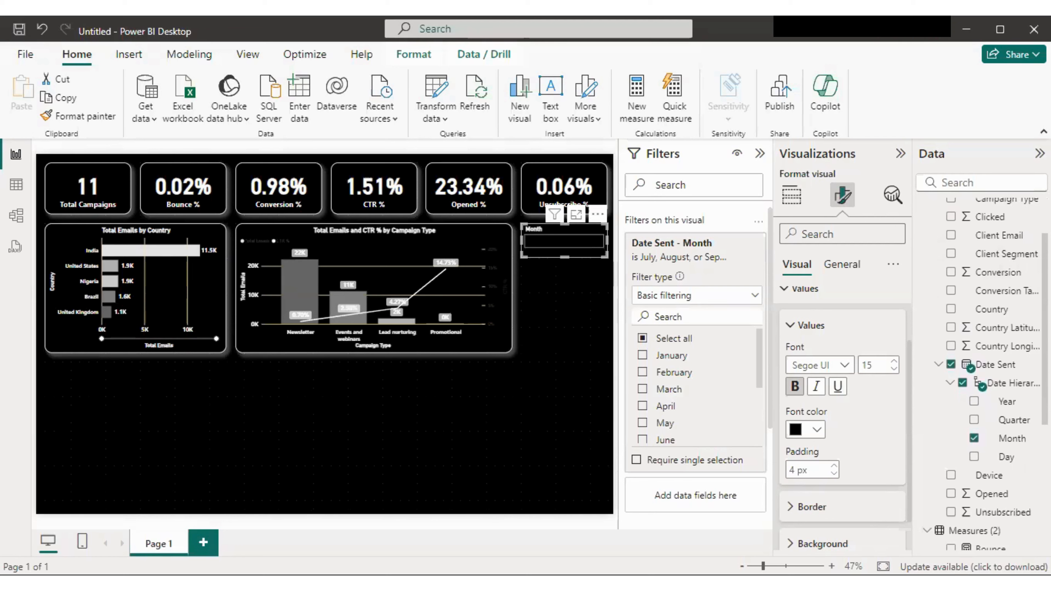
left_click(583, 381)
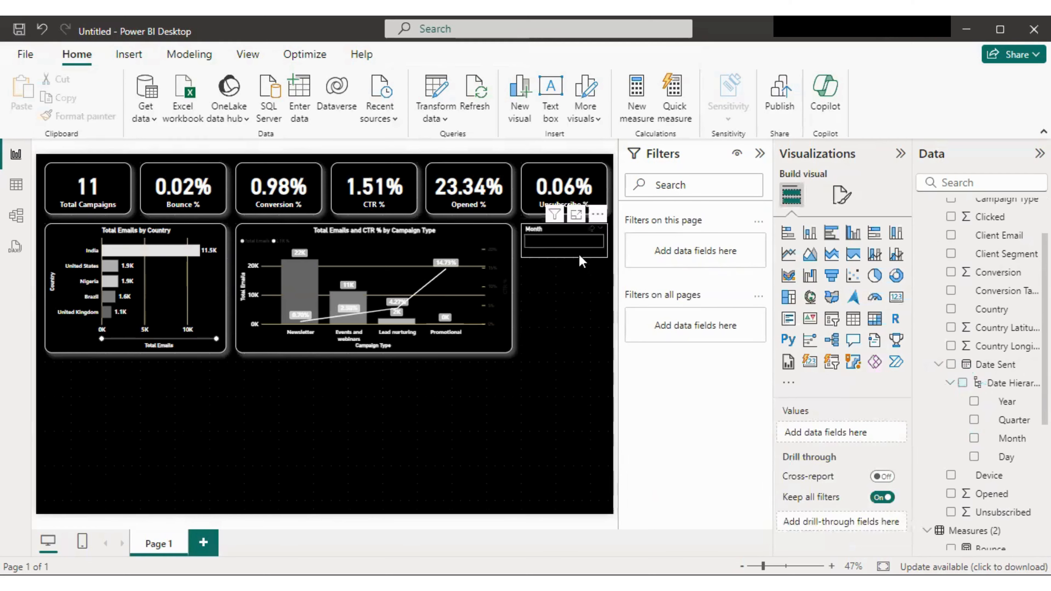
Step: Duplicate the month slicer, place the copy directly below it, and replace the copy's field with Device
left_click(583, 261)
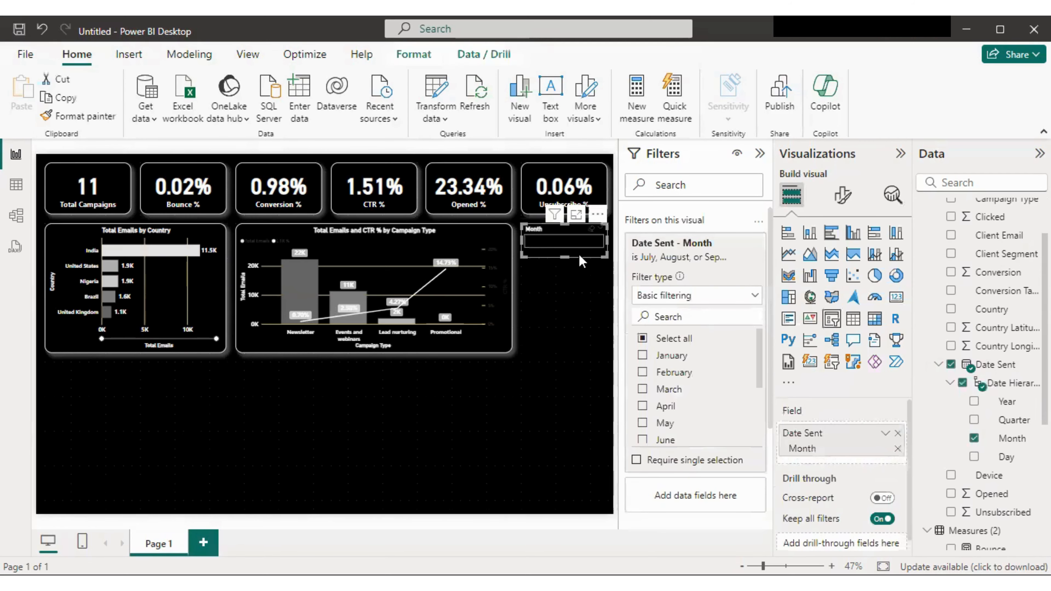
key("ctrl+c")
key("ctrl+v")
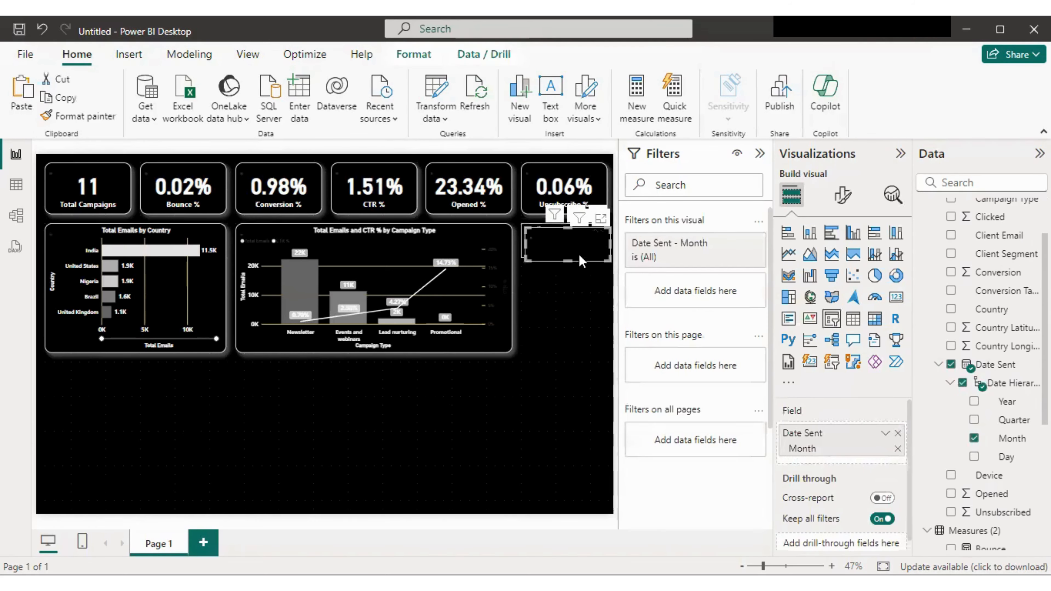
left_click_drag(578, 268, 575, 305)
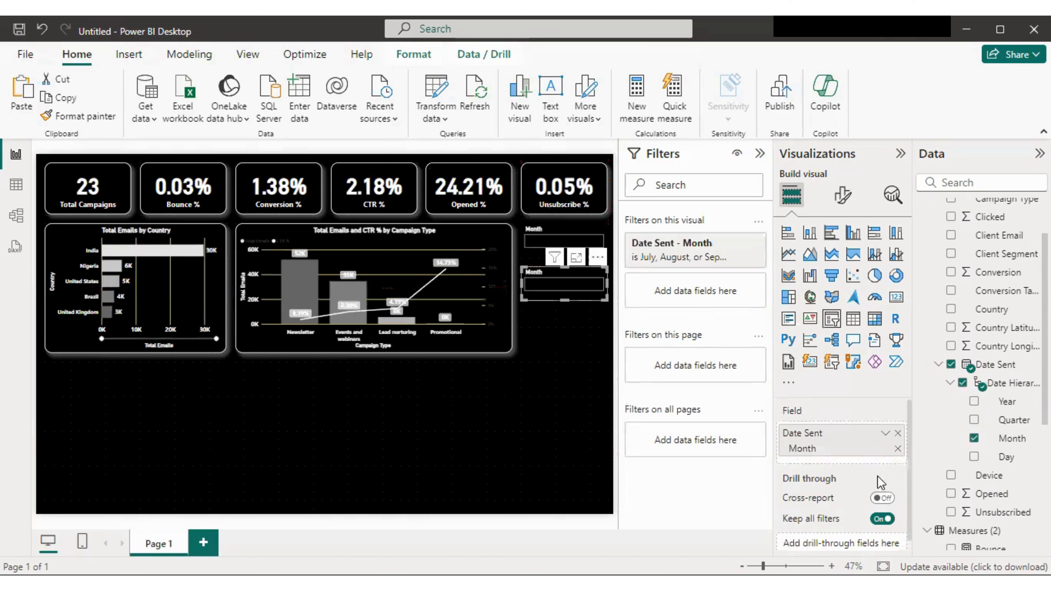
left_click(898, 433)
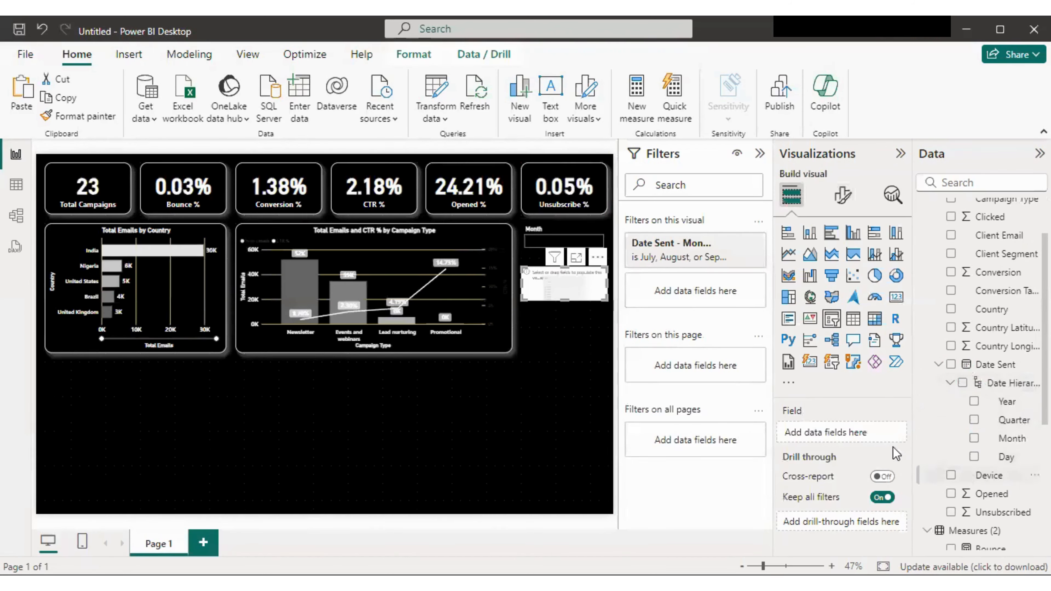
left_click_drag(893, 447, 844, 433)
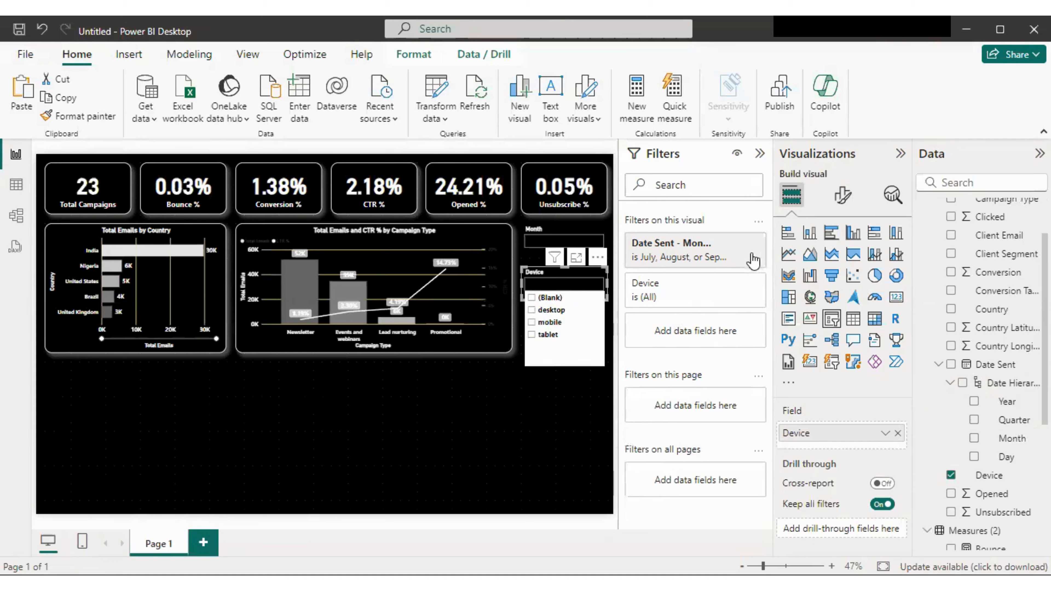
Step: Filter the Device slicer to all values except (Blank) and check its dropdown list
left_click(736, 284)
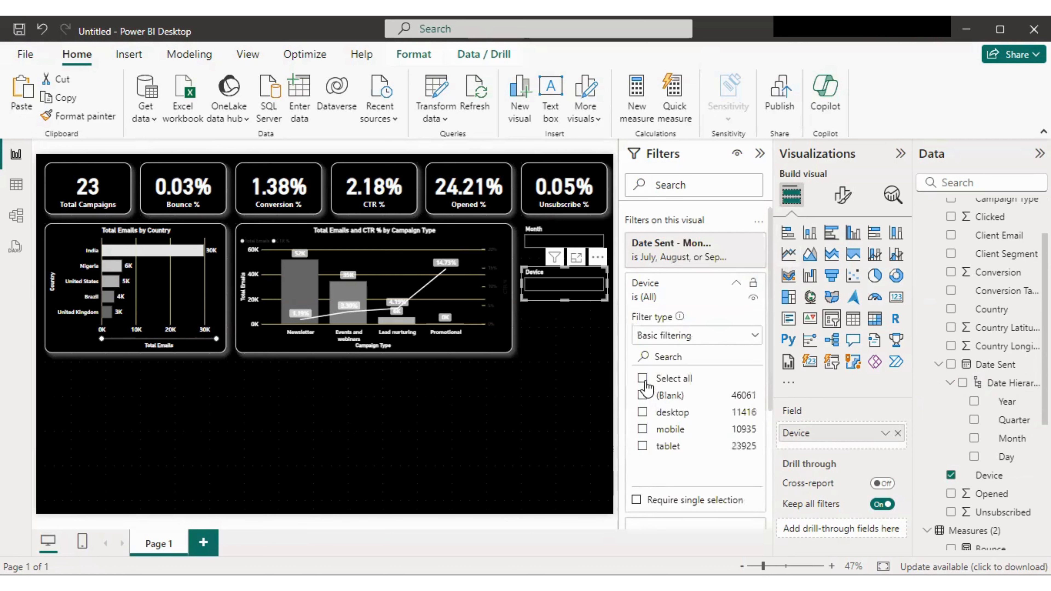
left_click(643, 381)
left_click(643, 396)
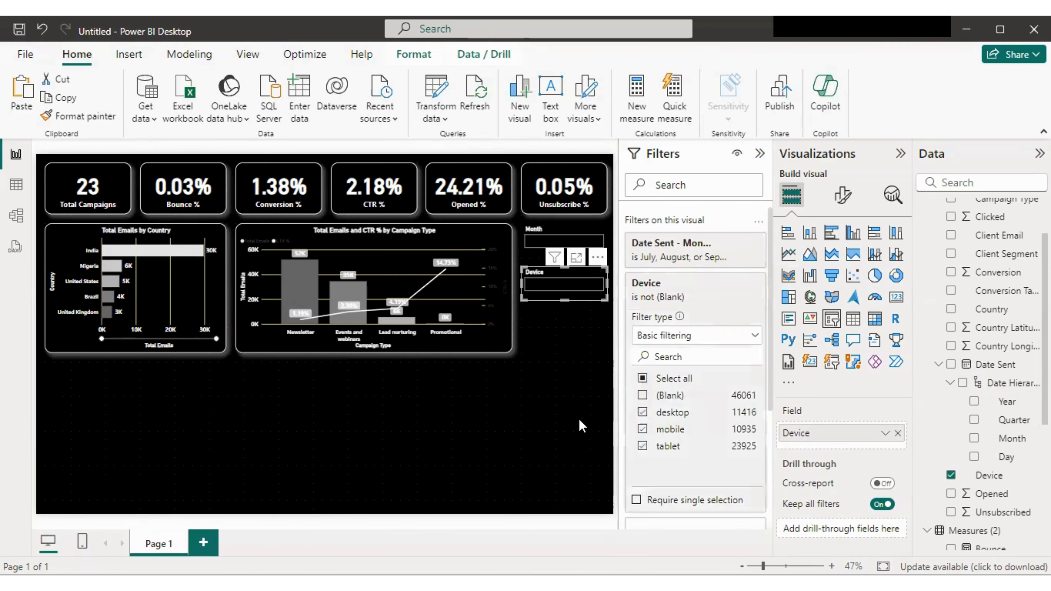
left_click(564, 319)
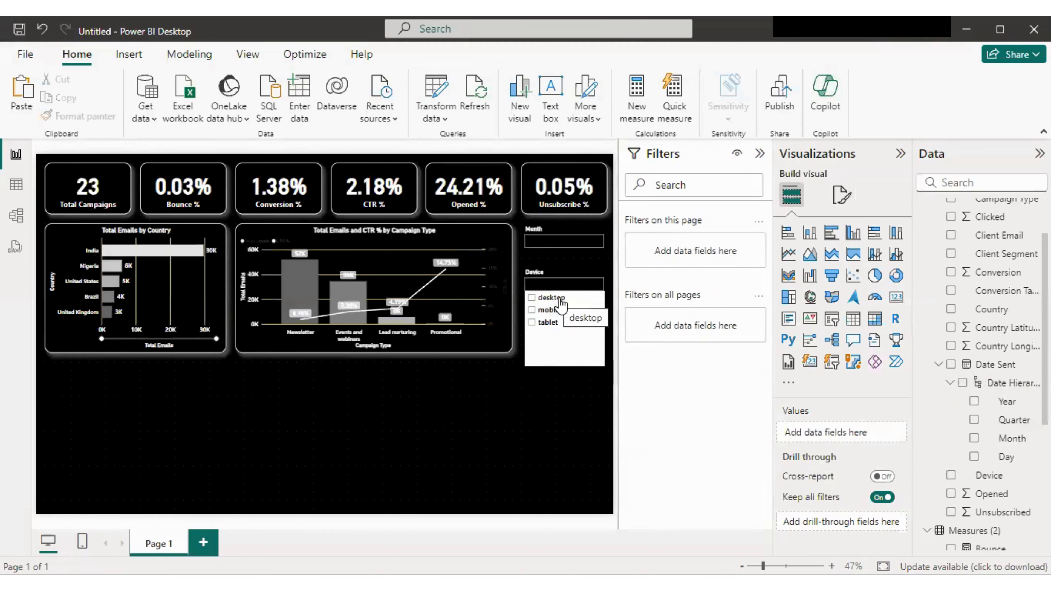
left_click(500, 396)
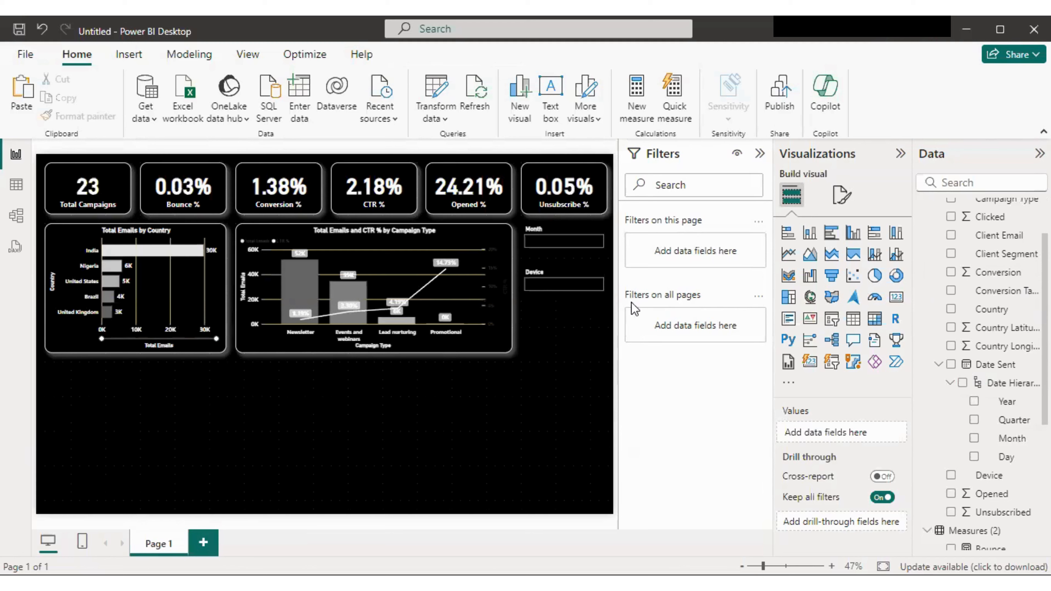
Step: Duplicate the Device slicer, place the copy below it, and replace the copy's field with Client Segment
left_click(565, 302)
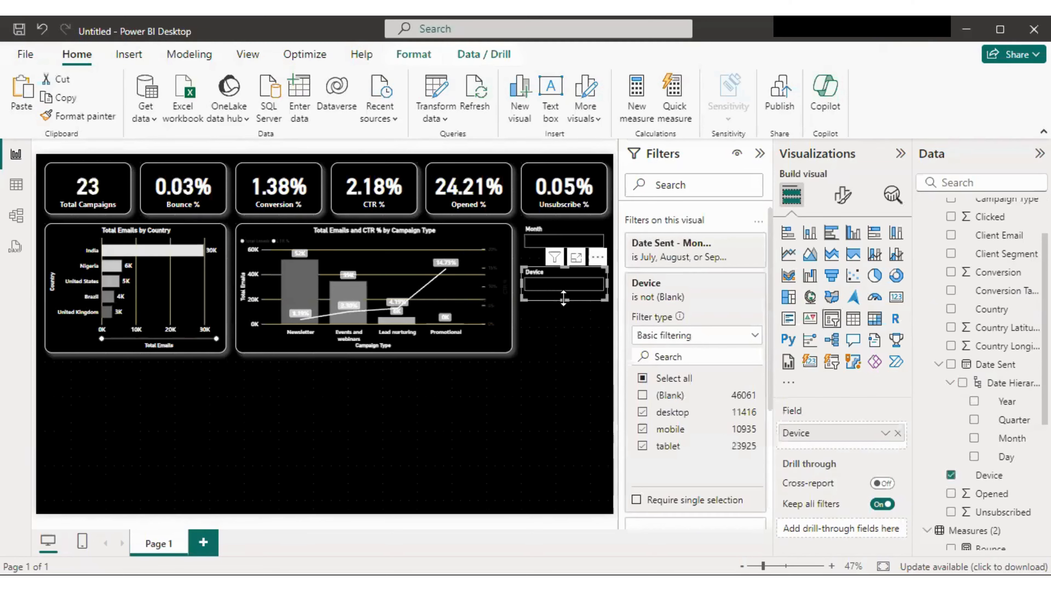
key("ctrl+v")
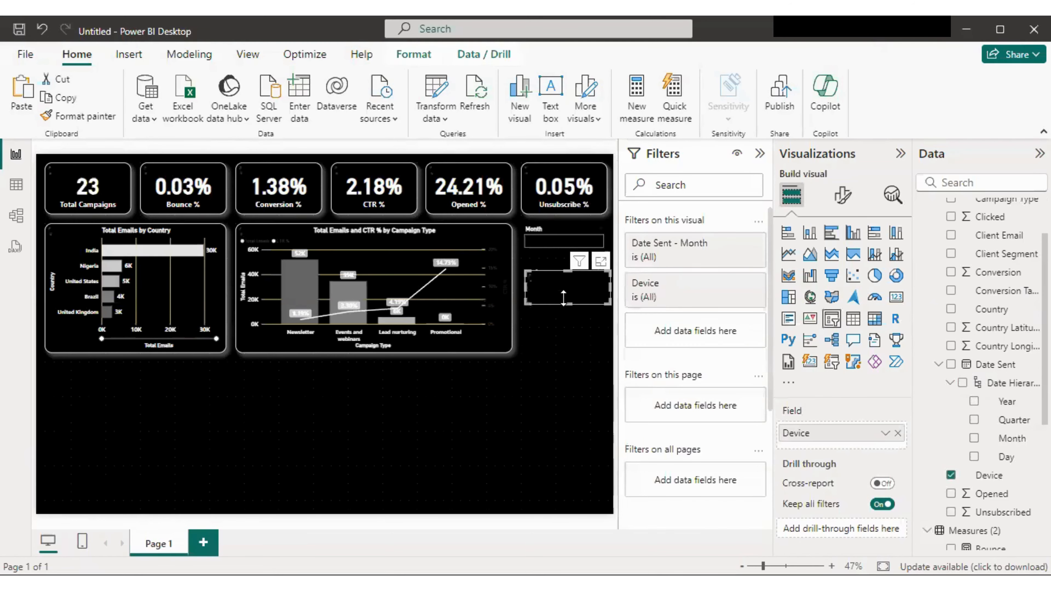
left_click_drag(546, 303, 543, 344)
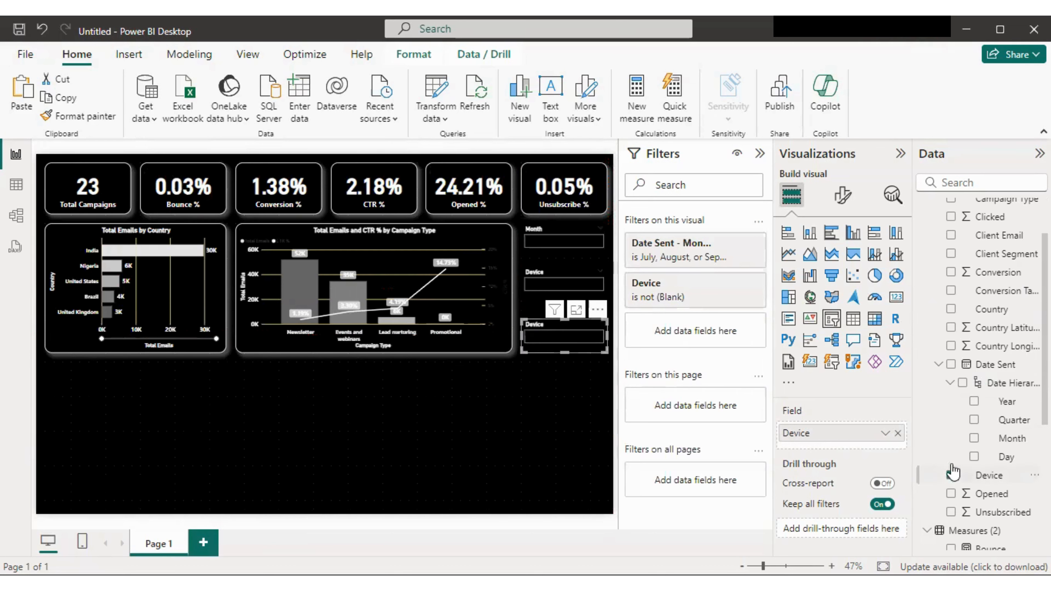
left_click(897, 432)
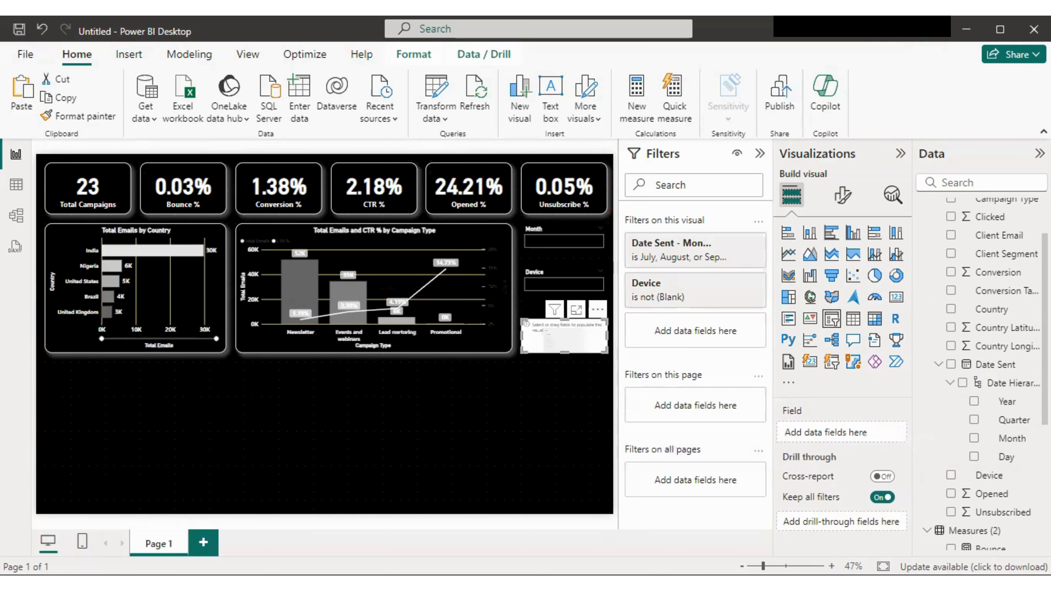
scroll(981, 373, "up", 2)
scroll(980, 372, "up", 2)
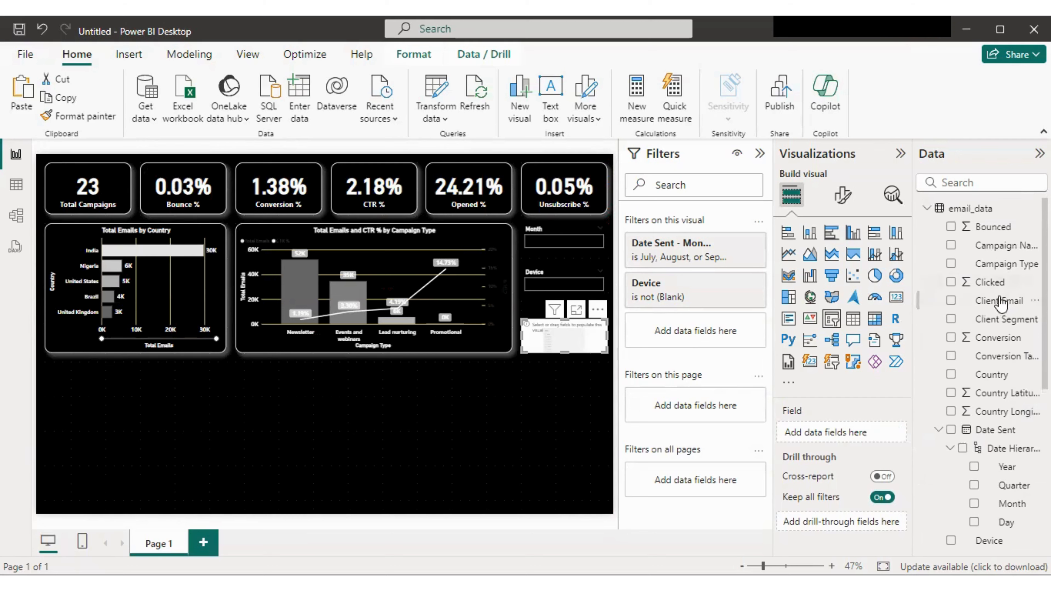
left_click_drag(977, 327, 857, 435)
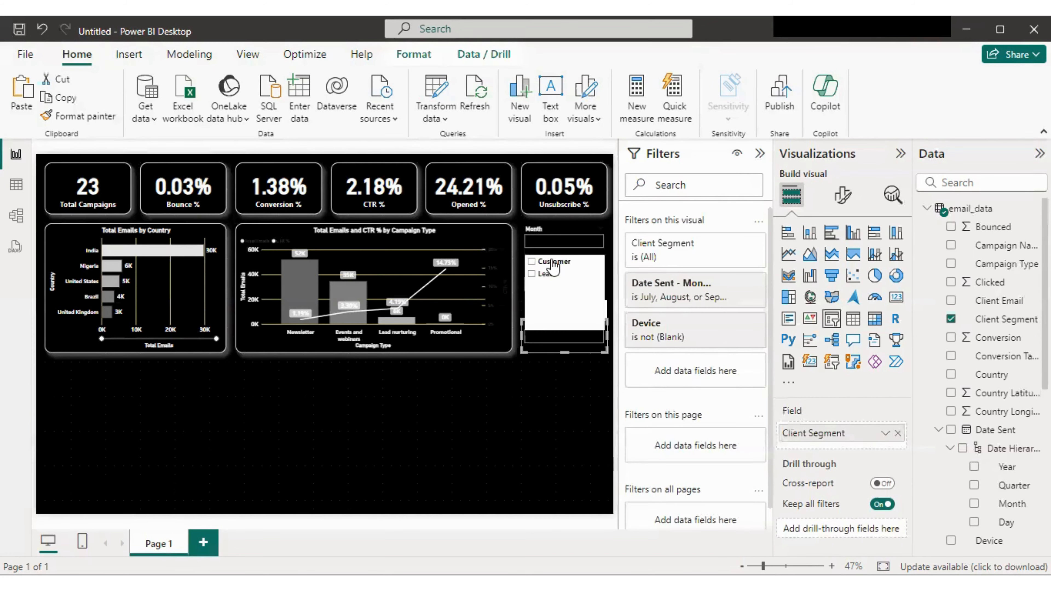
Step: Test the Client Segment slicer by choosing Customer and Lead separately, ending with both selected
left_click(552, 262)
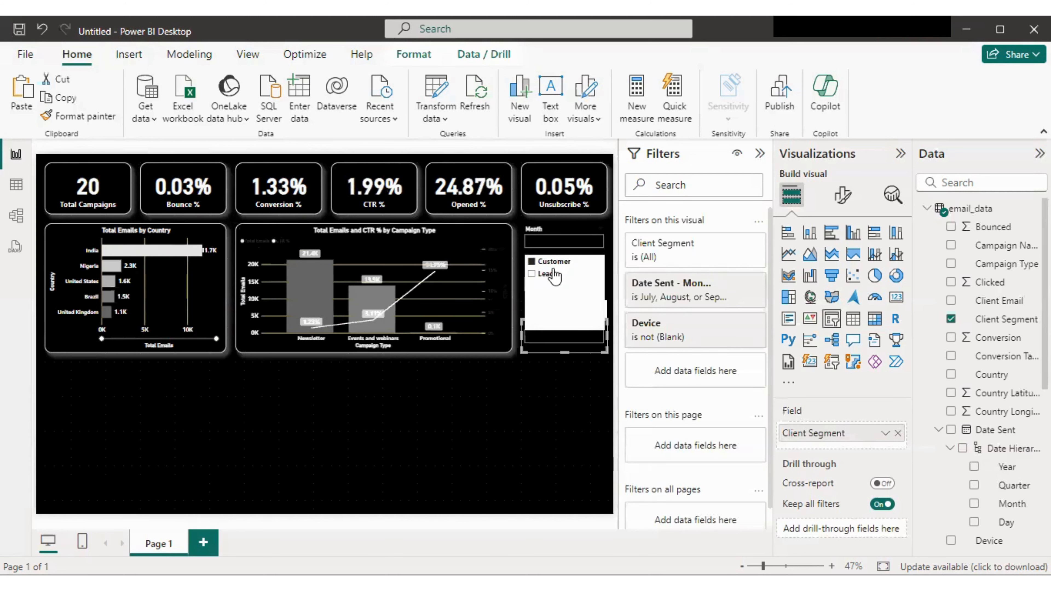
left_click(547, 273)
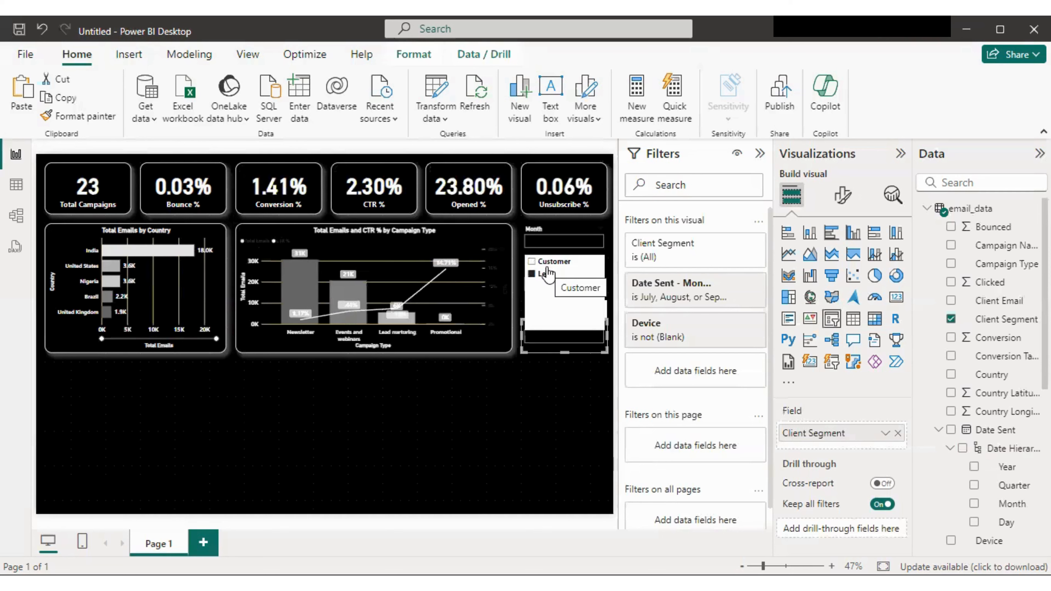
left_click(547, 263)
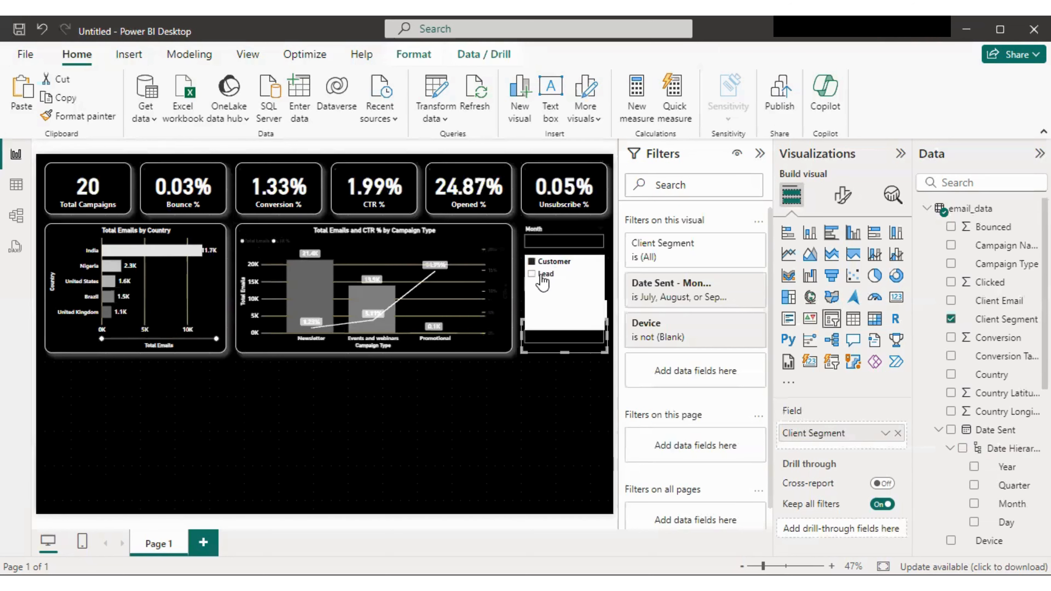
left_click(542, 274)
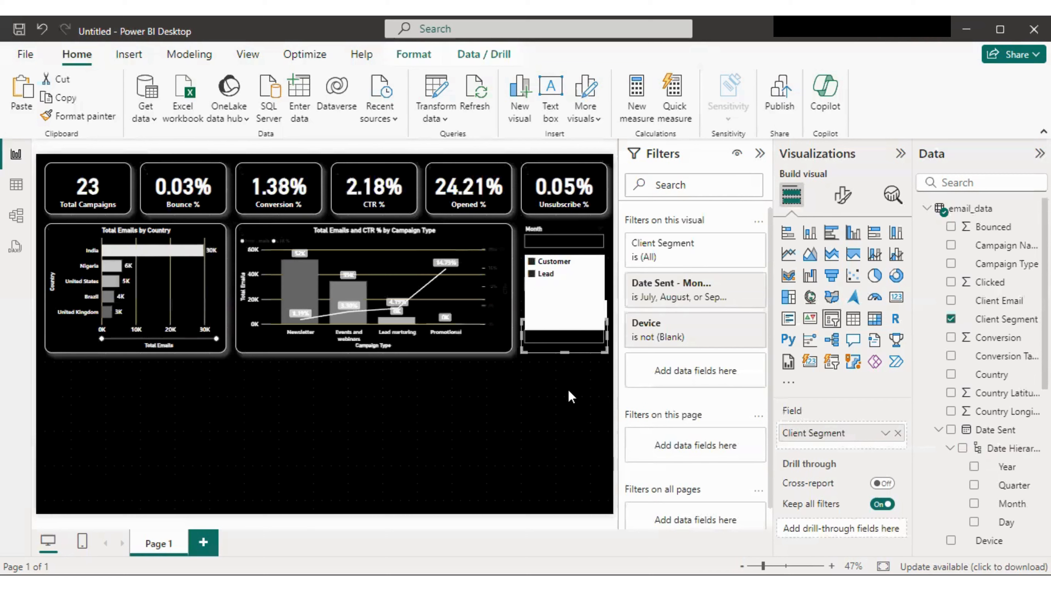
left_click(570, 397)
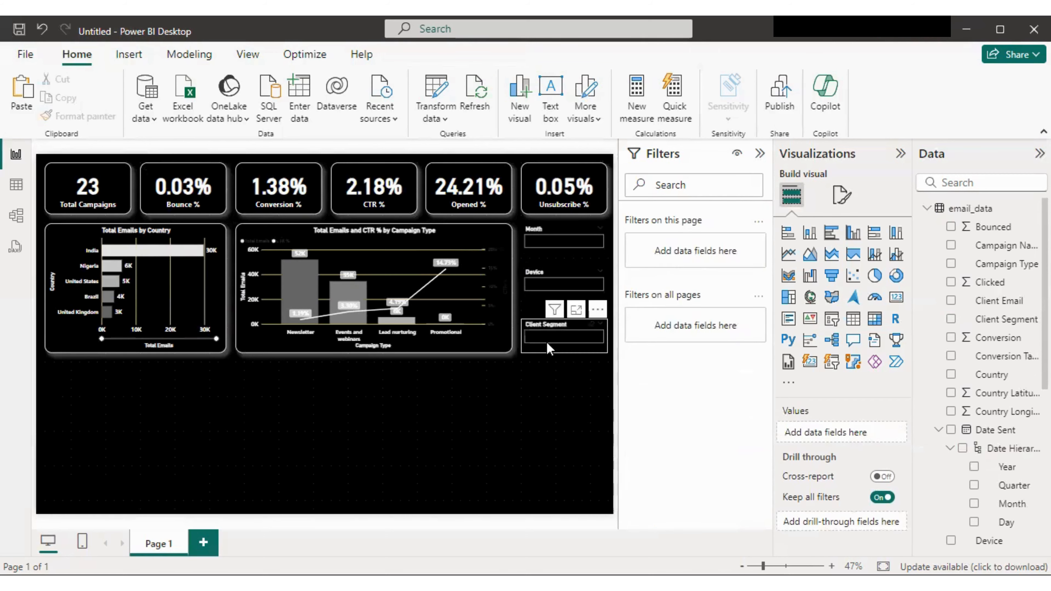
Step: Distribute the Month, Device and Client Segment slicers vertically
left_click(550, 352)
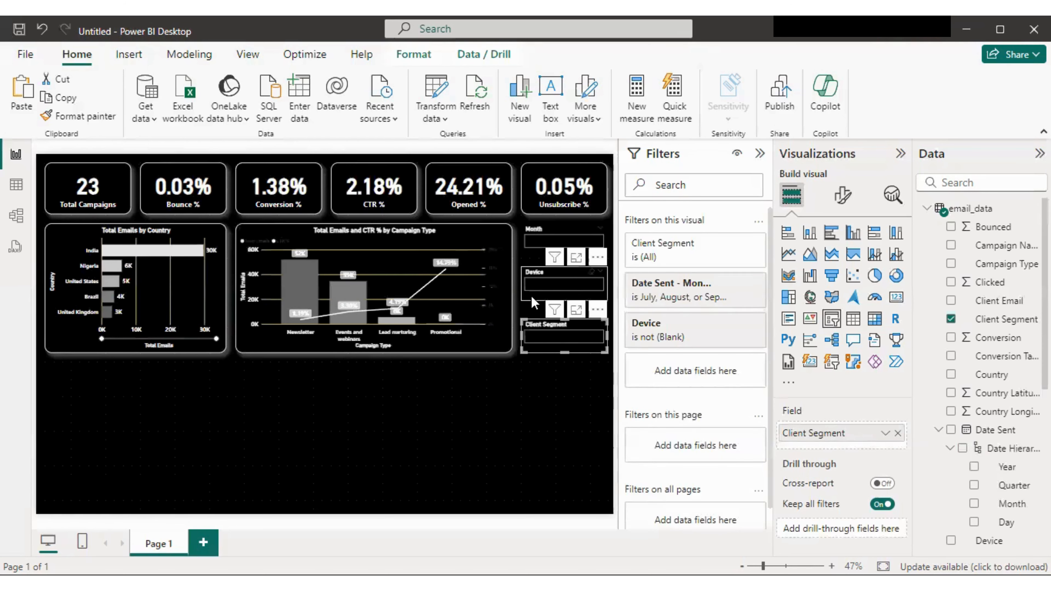
left_click(531, 277, "ctrl")
left_click(530, 255, "ctrl")
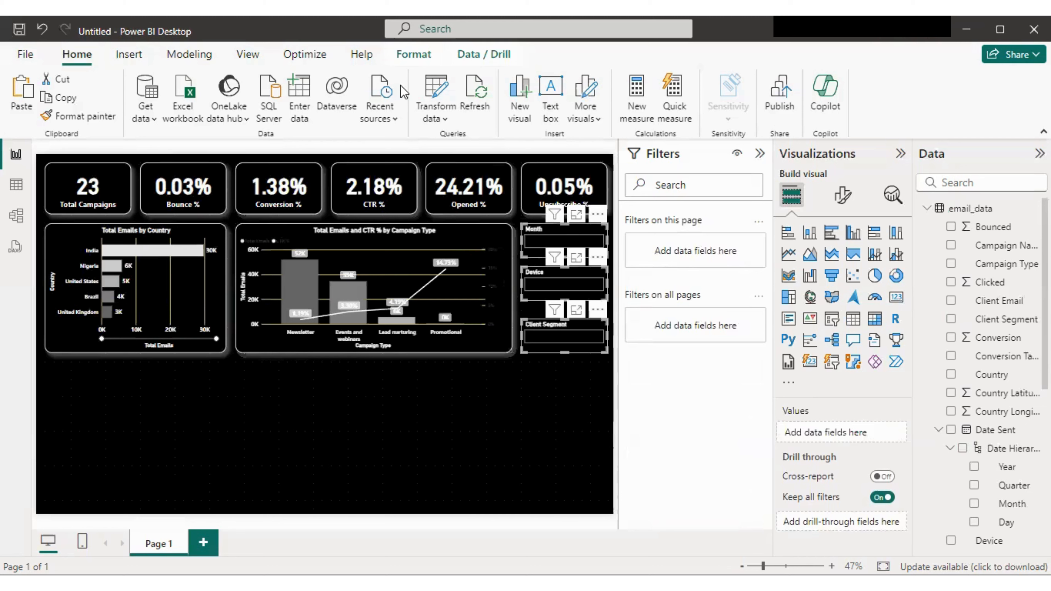
left_click(412, 56)
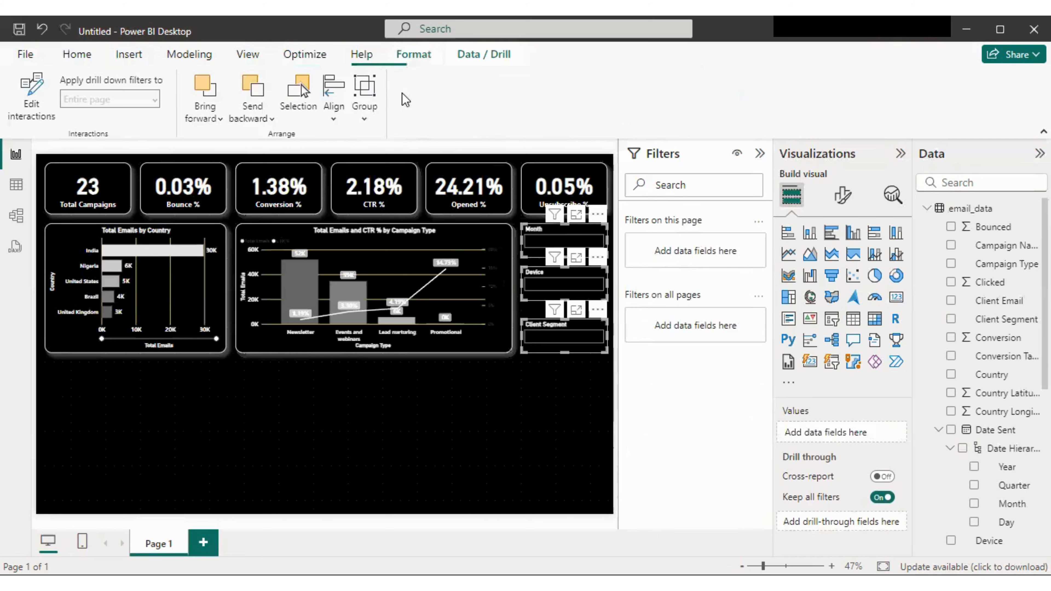
left_click(334, 118)
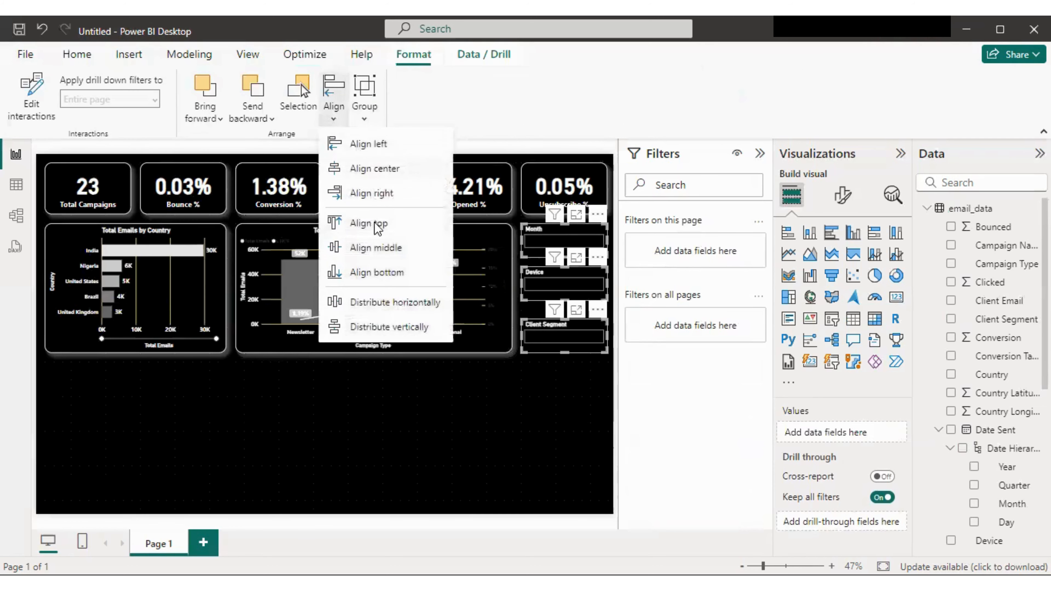
left_click(395, 328)
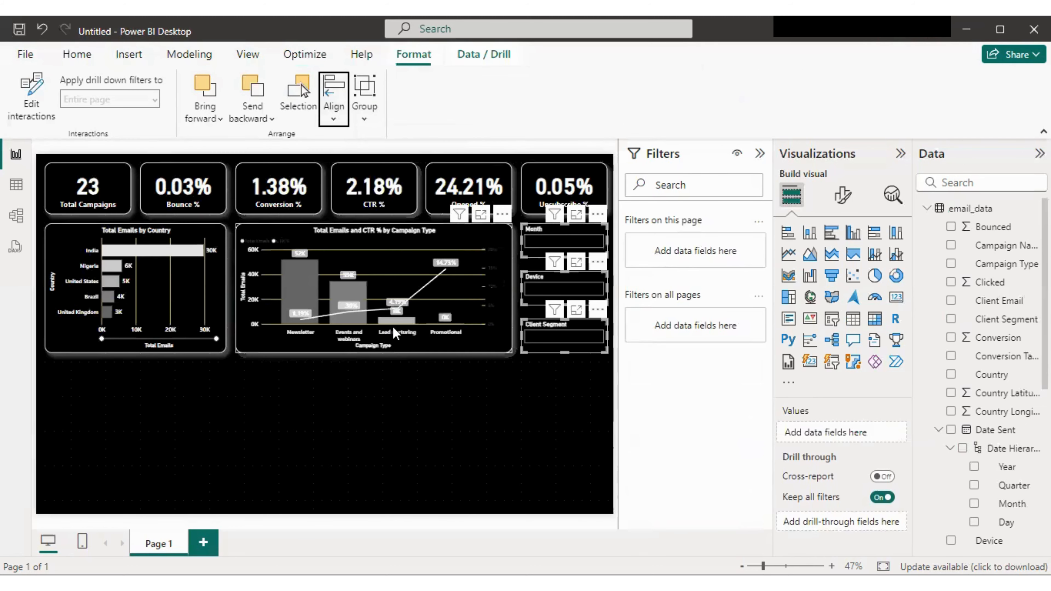
Step: Add a donut chart below the Total Emails by Country chart and resize it to fill the space down to the page's lower edge
left_click(474, 423)
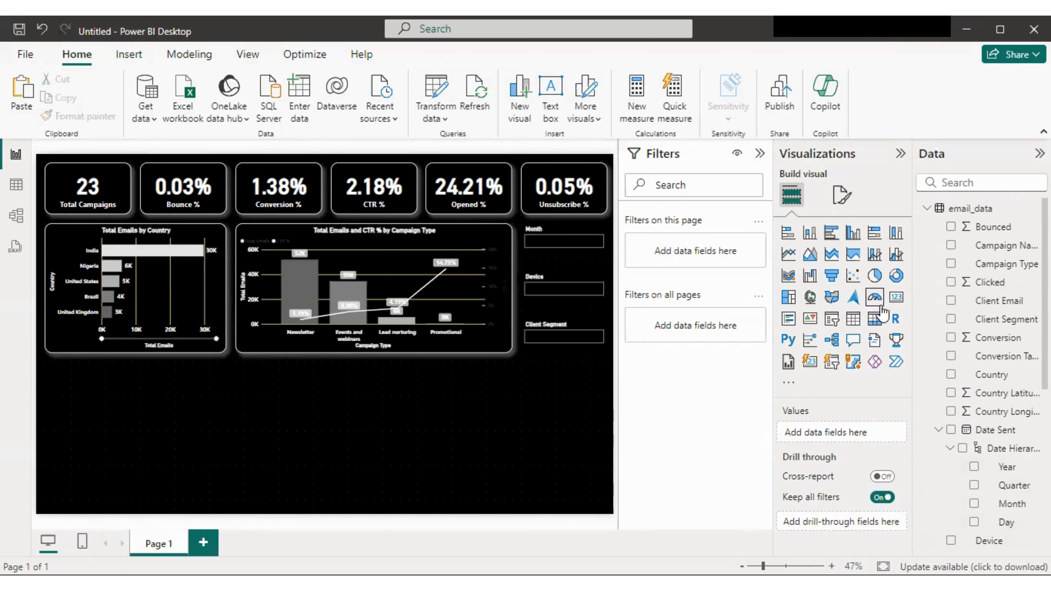
left_click(895, 277)
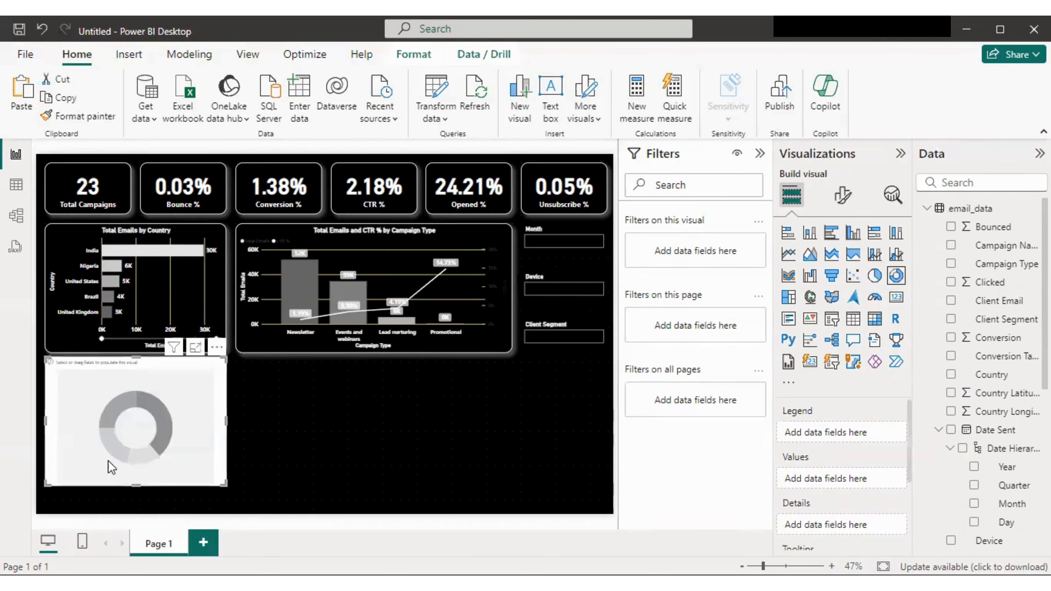
left_click_drag(135, 483, 137, 504)
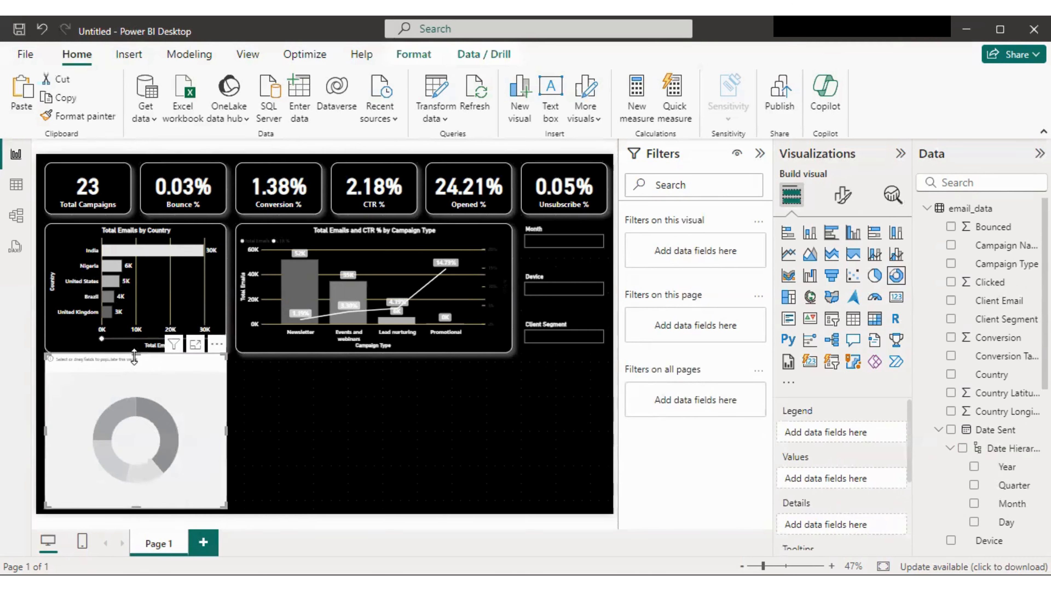
left_click_drag(134, 359, 134, 365)
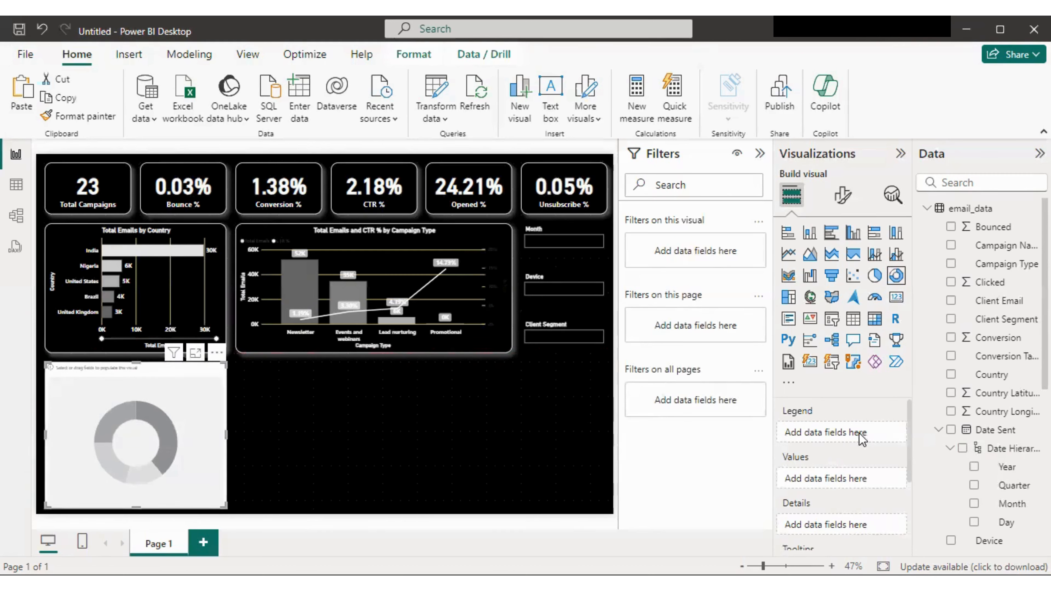
Step: Set Device as the donut chart's legend and Total Emails as its values
left_click(984, 546)
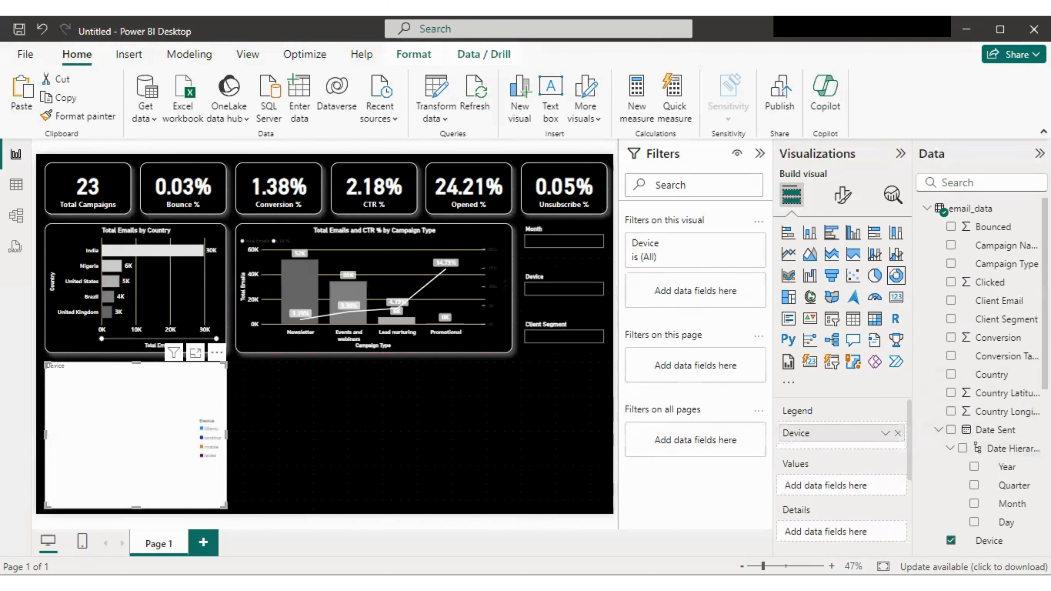
scroll(985, 372, "down", 3)
scroll(985, 373, "down", 5)
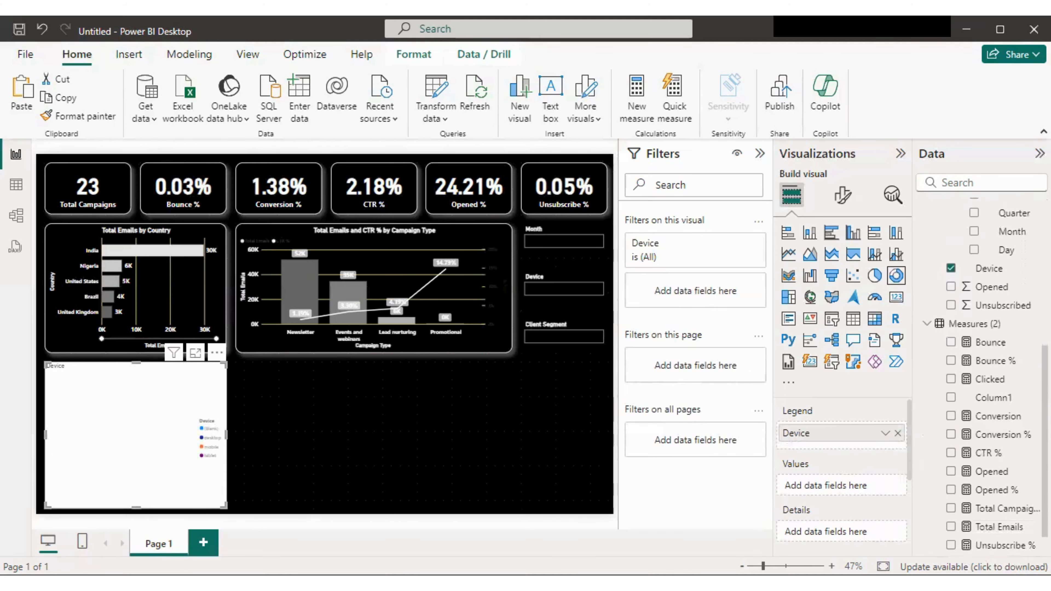
left_click_drag(1002, 506, 862, 488)
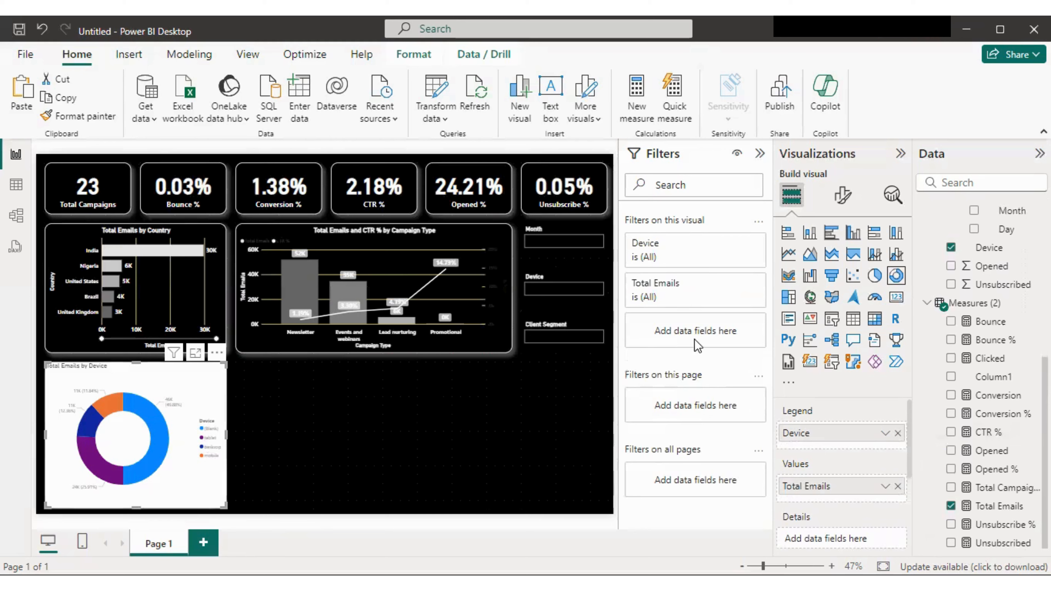
Step: Filter the donut chart's Device field to all values except (Blank)
left_click(736, 244)
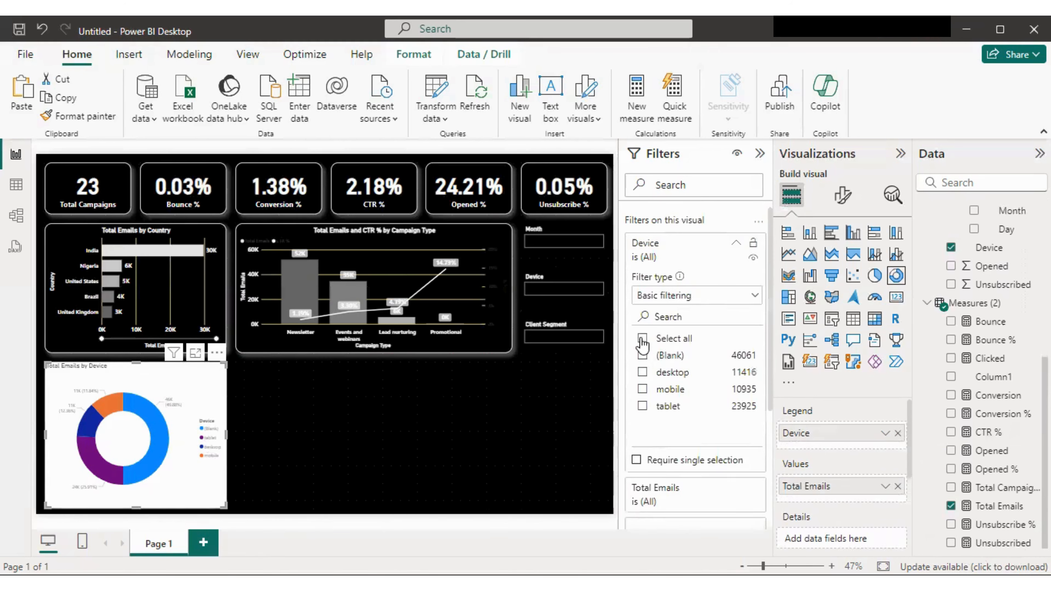
left_click(642, 339)
left_click(642, 355)
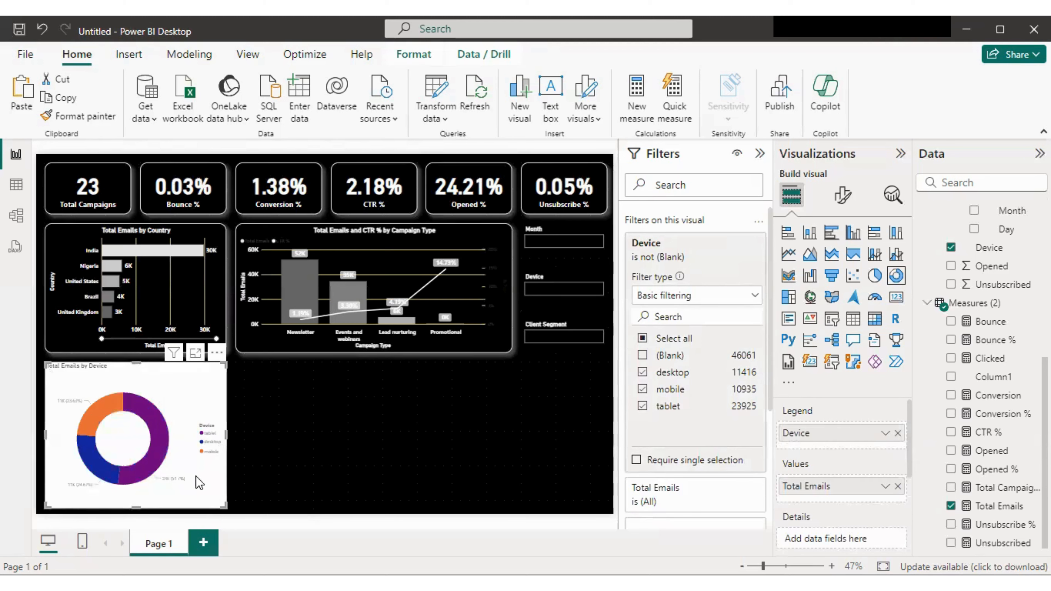
Step: Copy the formatting of the Total Emails by Country chart onto the donut chart with Format painter
left_click(61, 338)
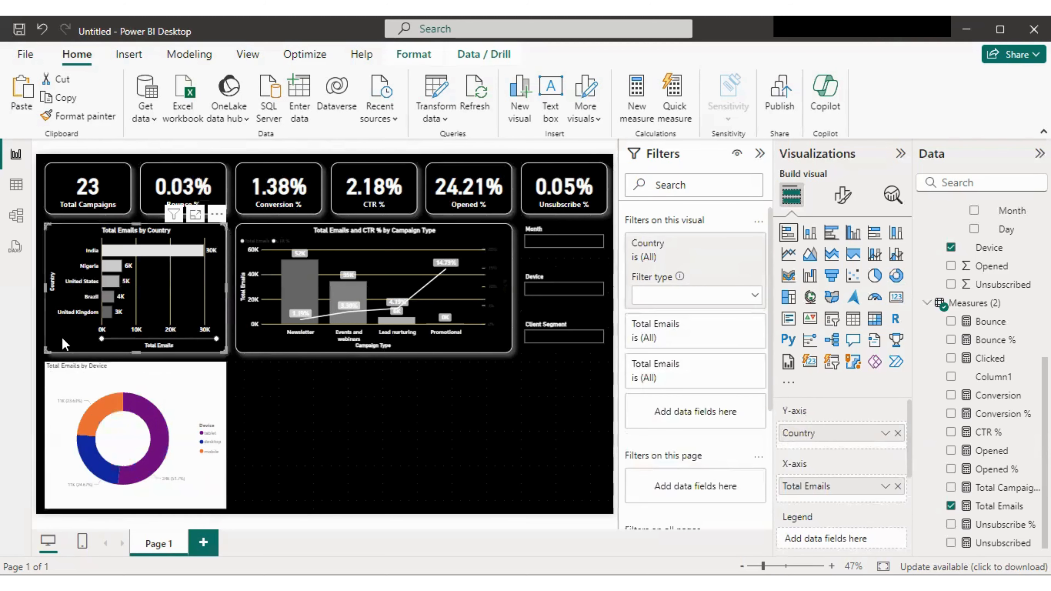
left_click(91, 120)
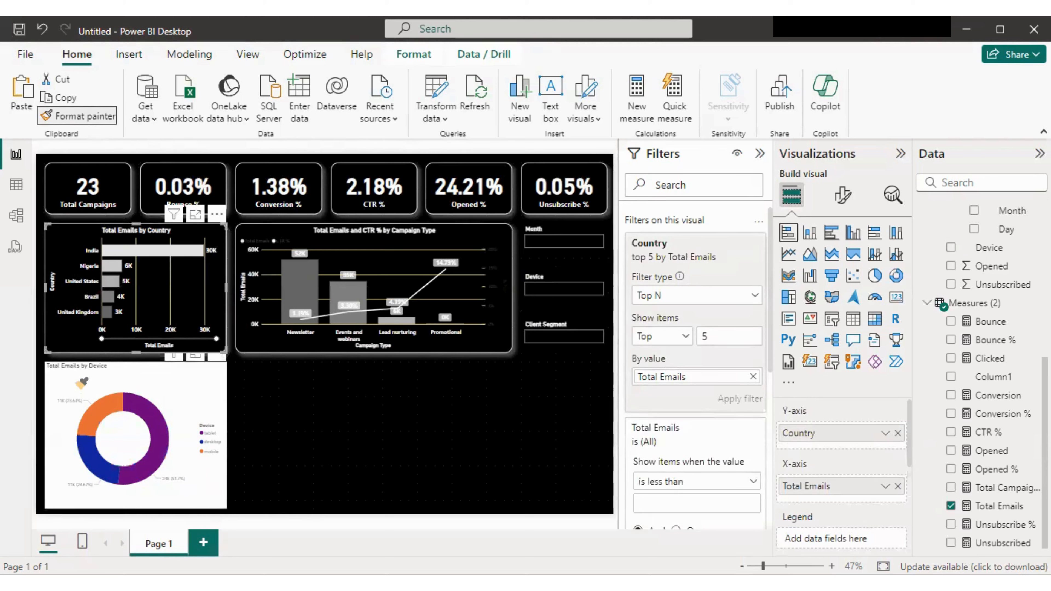
left_click(81, 383)
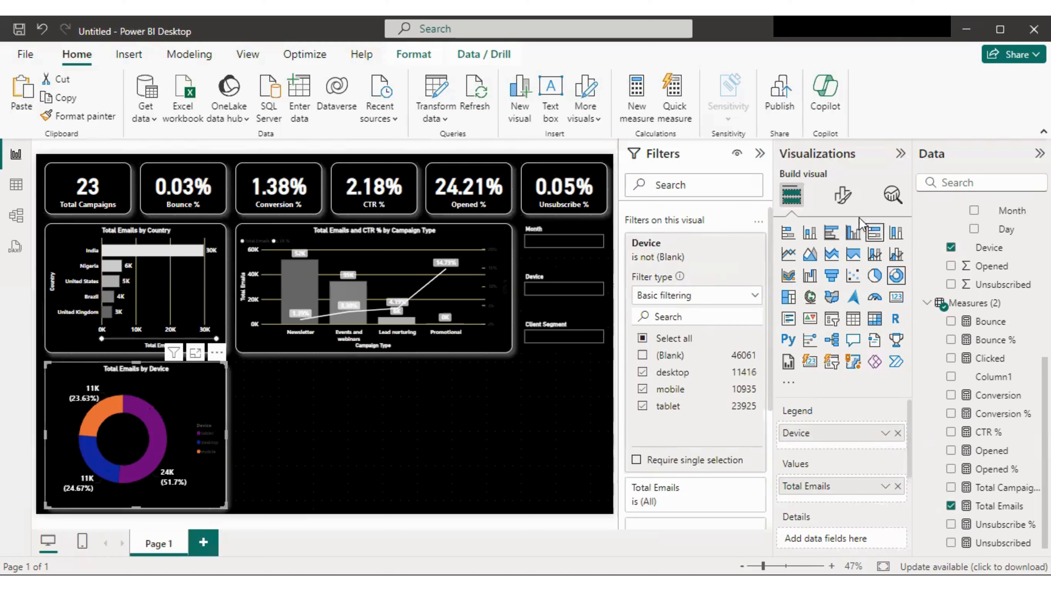
Step: Recolor the donut slices in progressively darker light-gray shades of white: tablet lightest, desktop one shade darker, mobile two shades darker
left_click(843, 195)
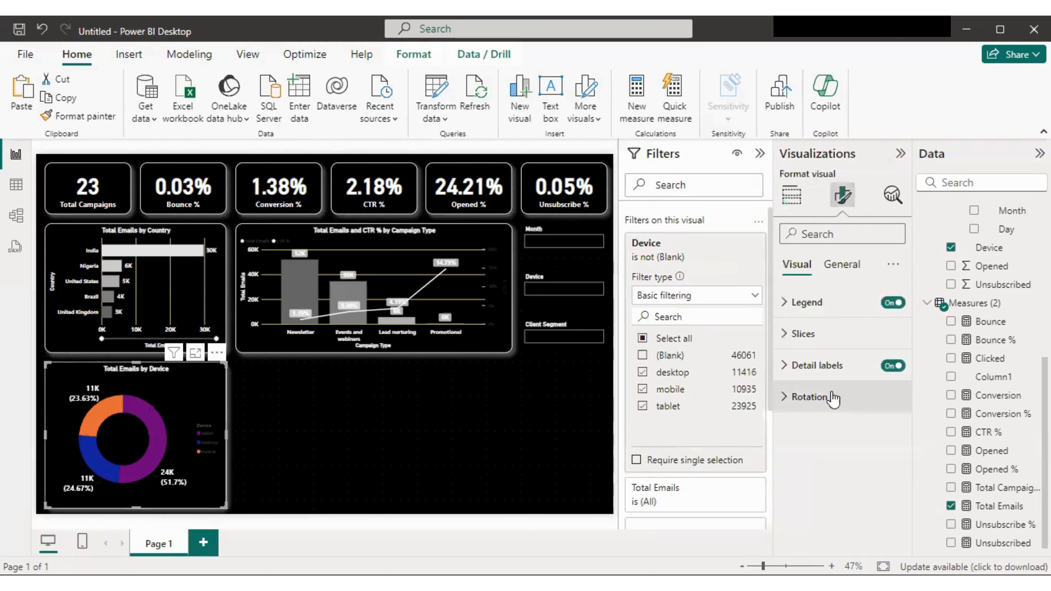
left_click(803, 335)
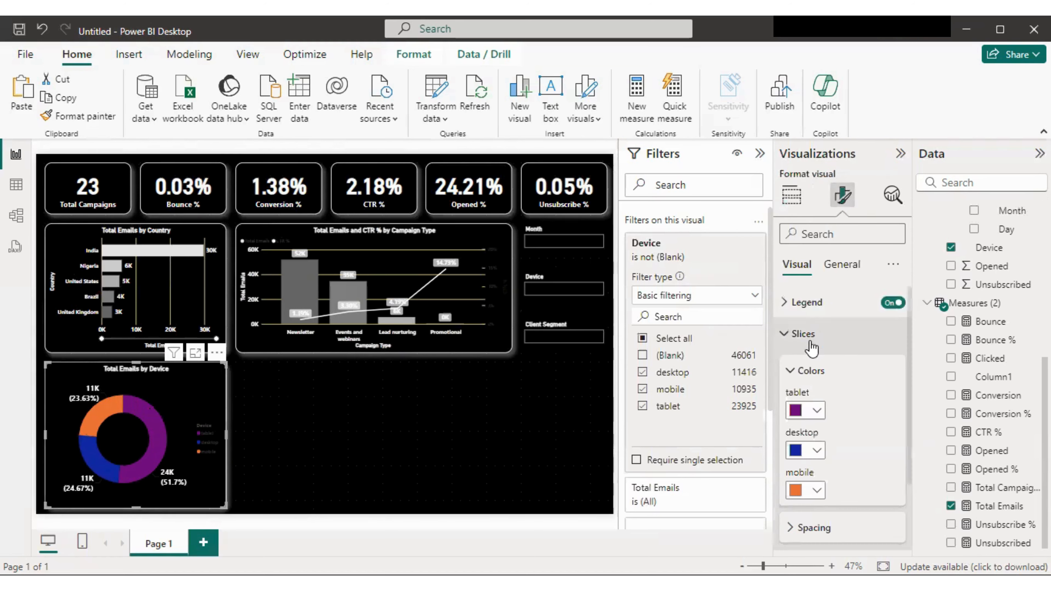
left_click(813, 414)
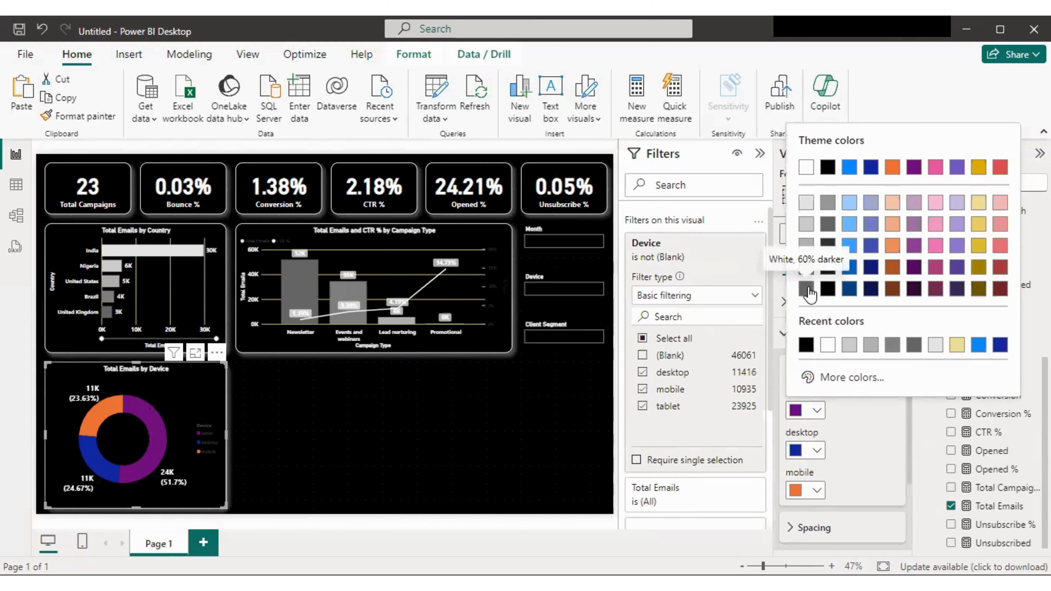
left_click(806, 203)
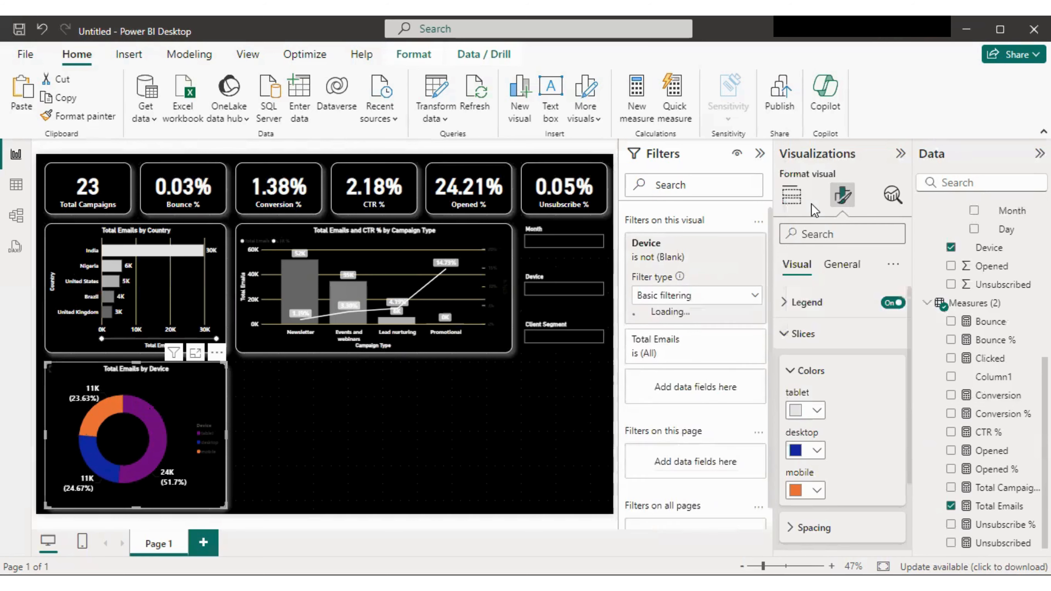
left_click(816, 450)
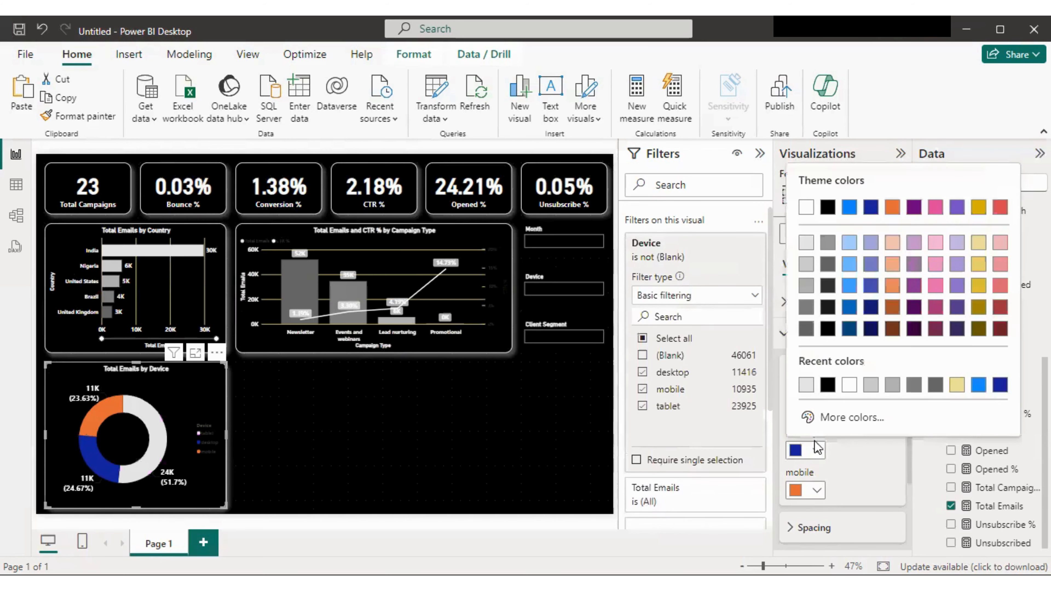
left_click(807, 271)
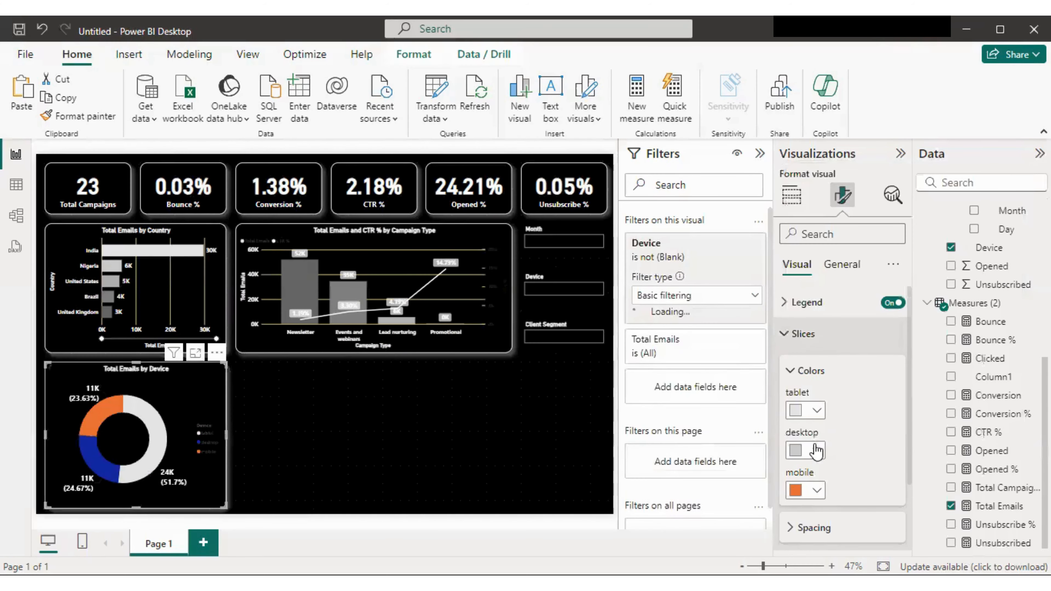
left_click(812, 489)
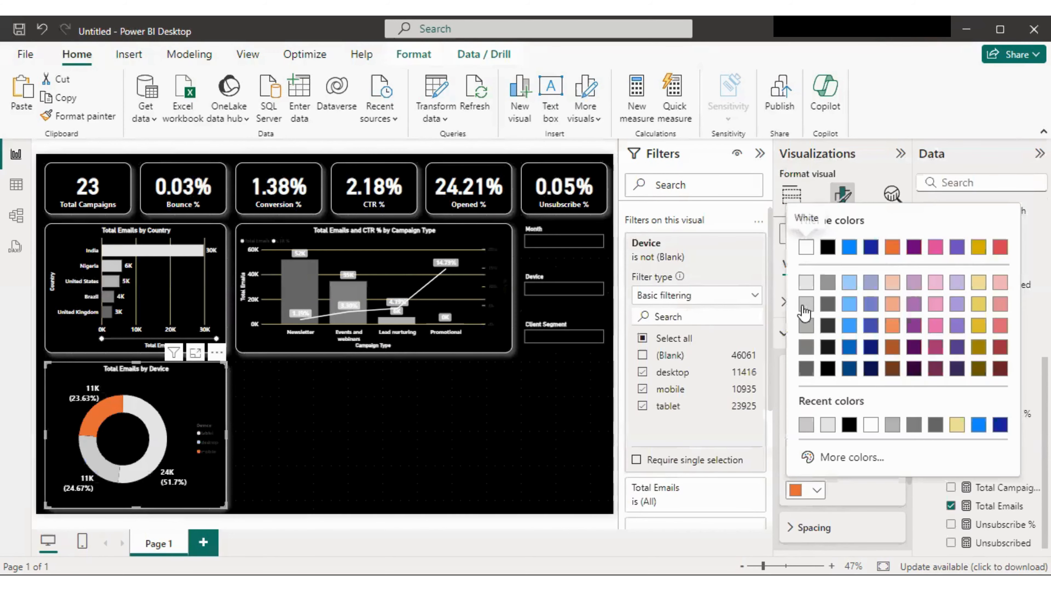
left_click(806, 330)
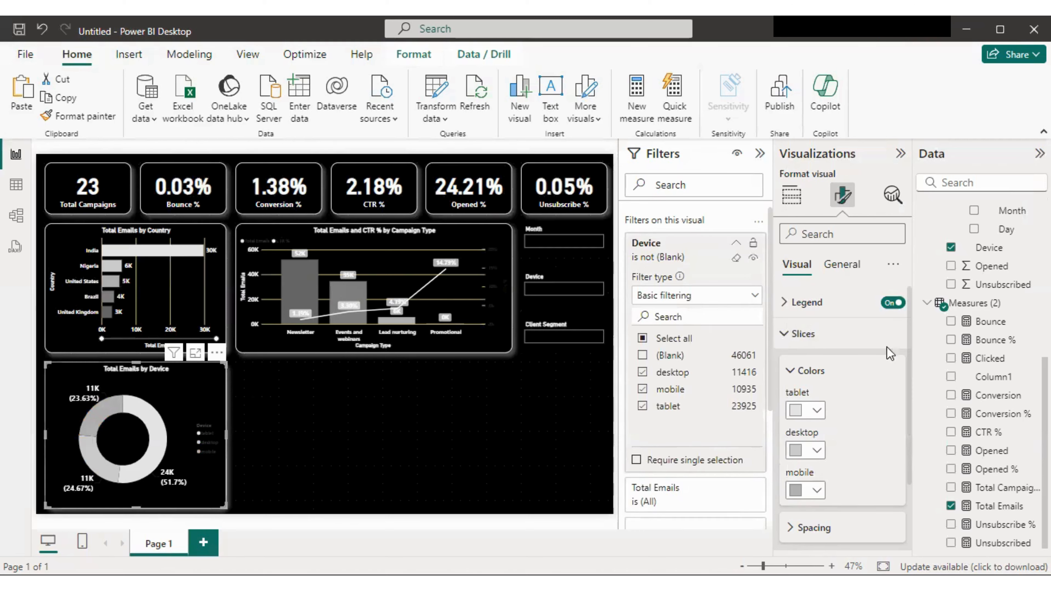
Step: Position the donut chart's legend at Top center and format its text as bold, white, size 15
scroll(837, 430, "down", 2)
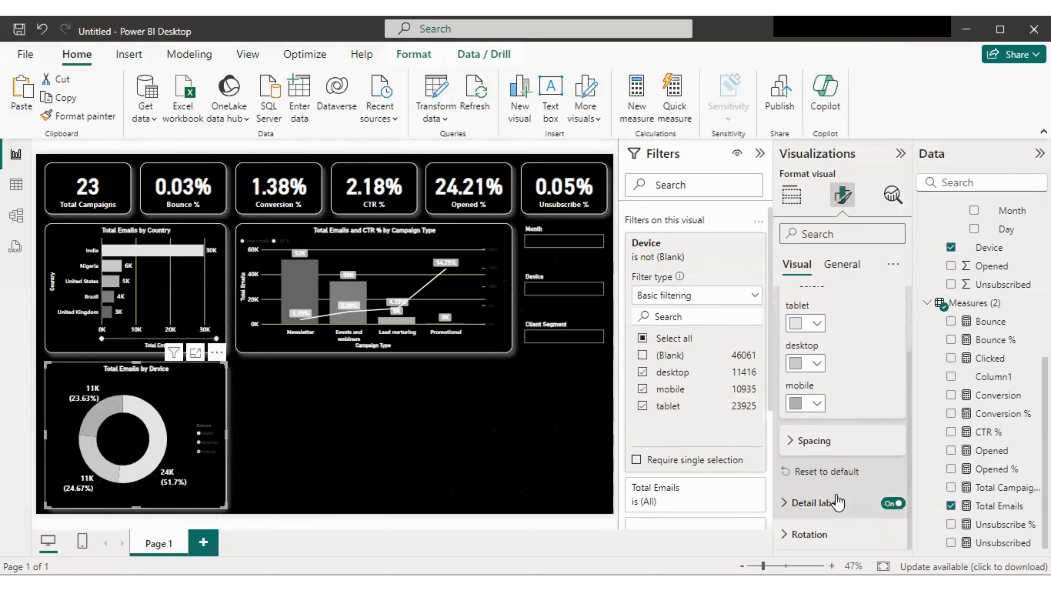
left_click(818, 503)
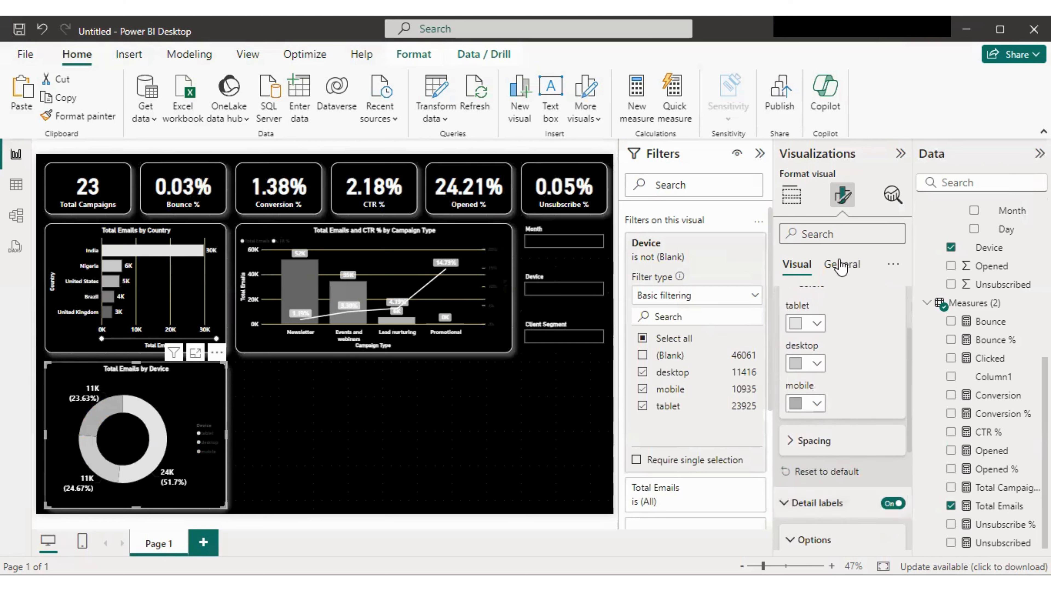
scroll(837, 389, "up", 2)
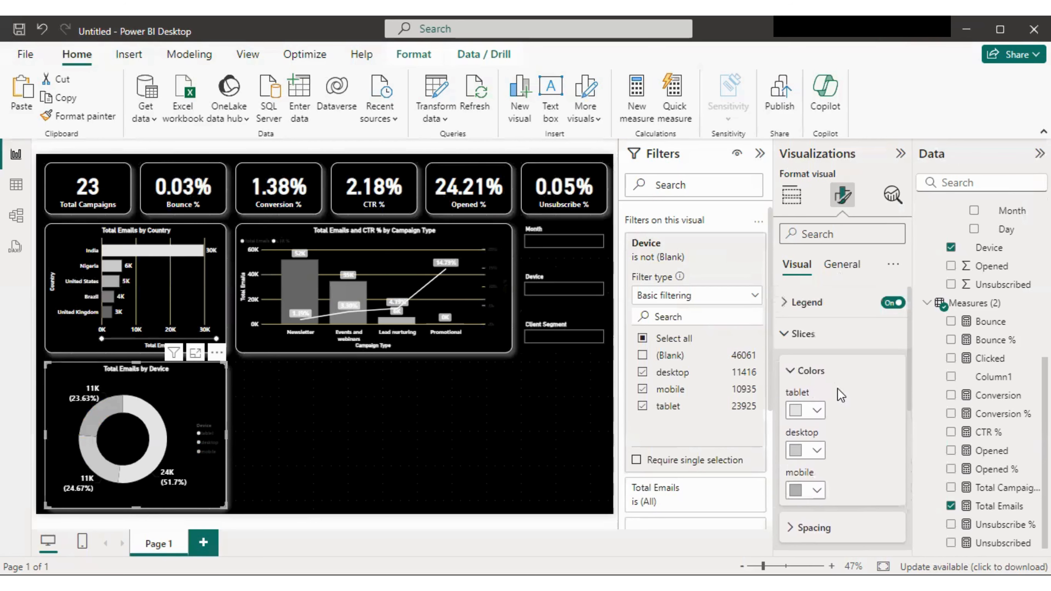
left_click(805, 304)
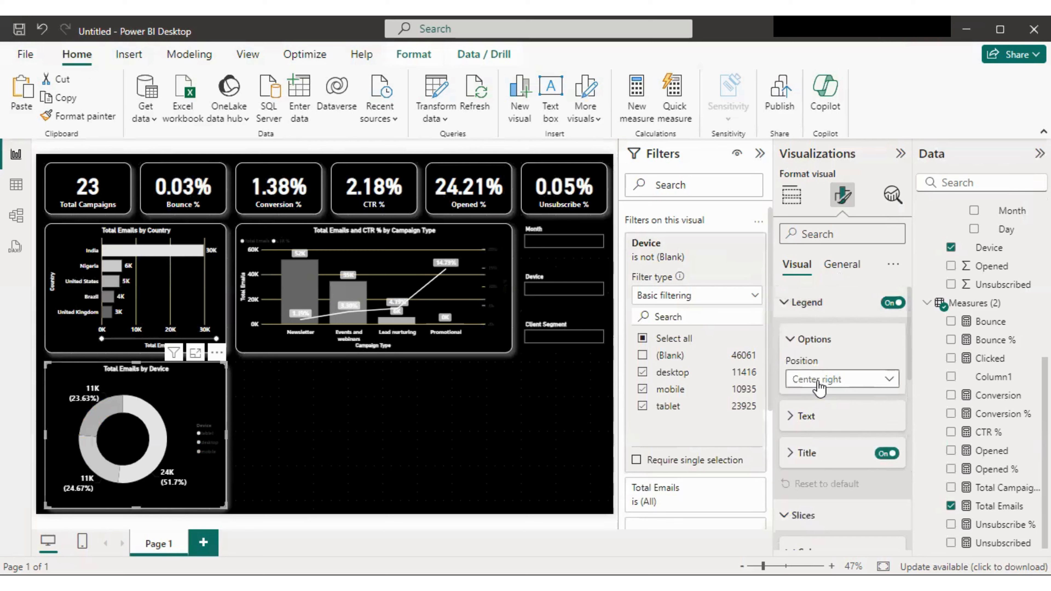
left_click(835, 386)
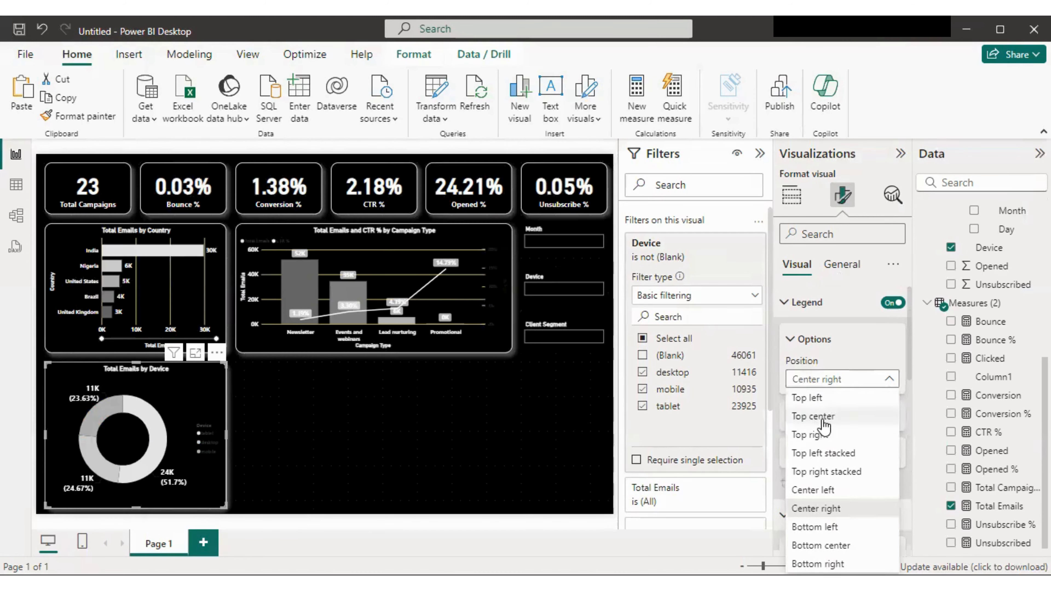
left_click(822, 418)
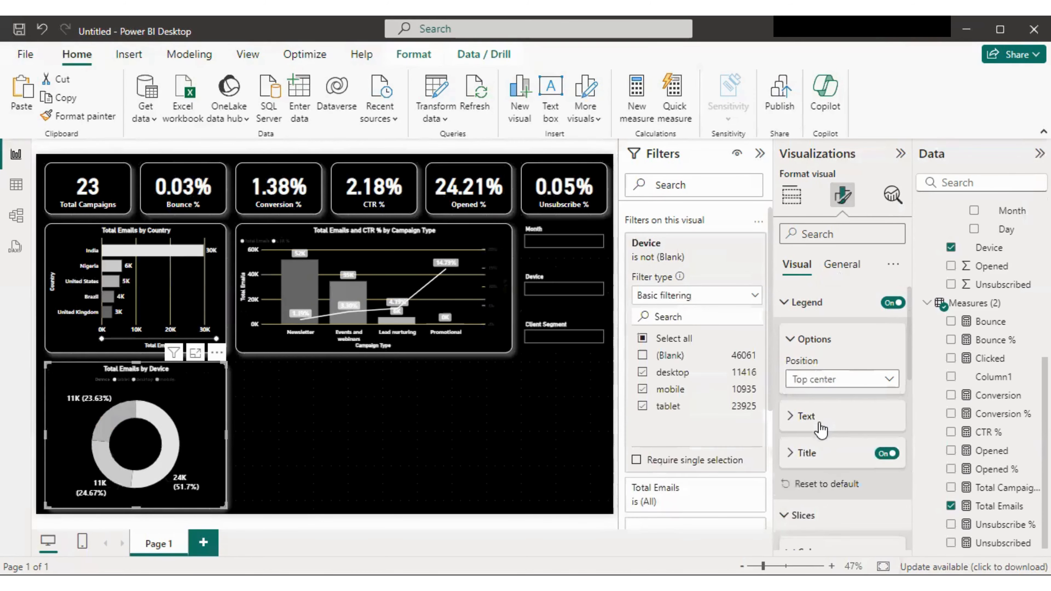
left_click(806, 416)
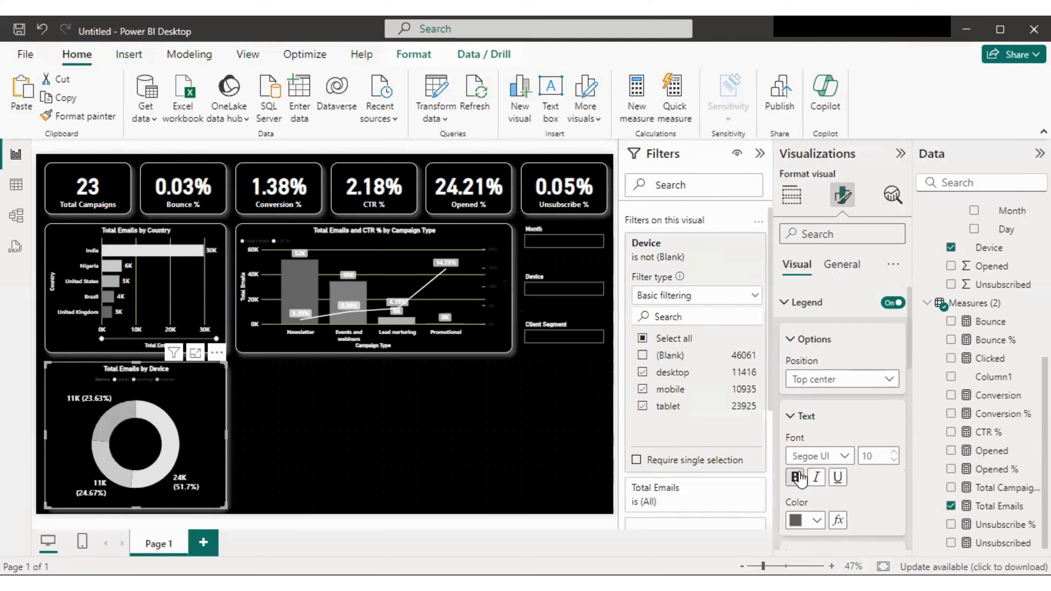
left_click(815, 521)
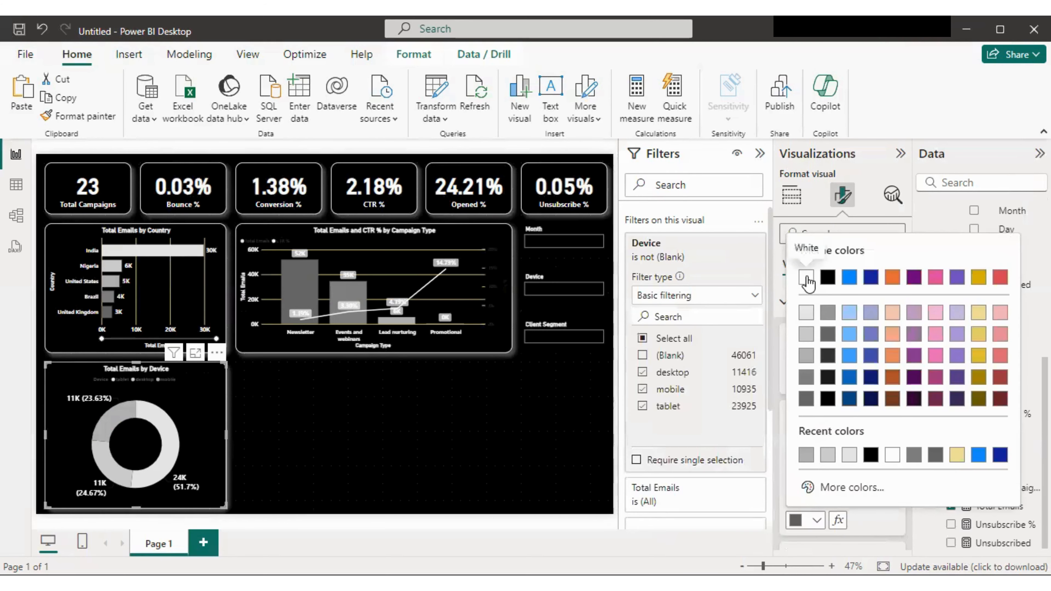
left_click(807, 278)
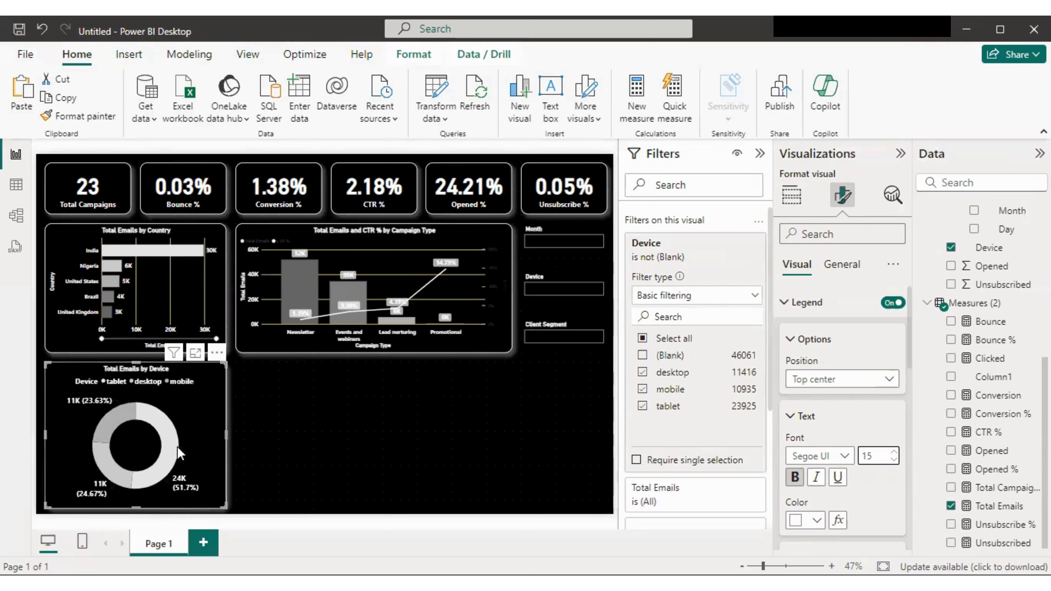
Step: Recolor the donut slices in gray shades of white: tablet darkest, desktop the medium shade, mobile lightest
left_click(805, 302)
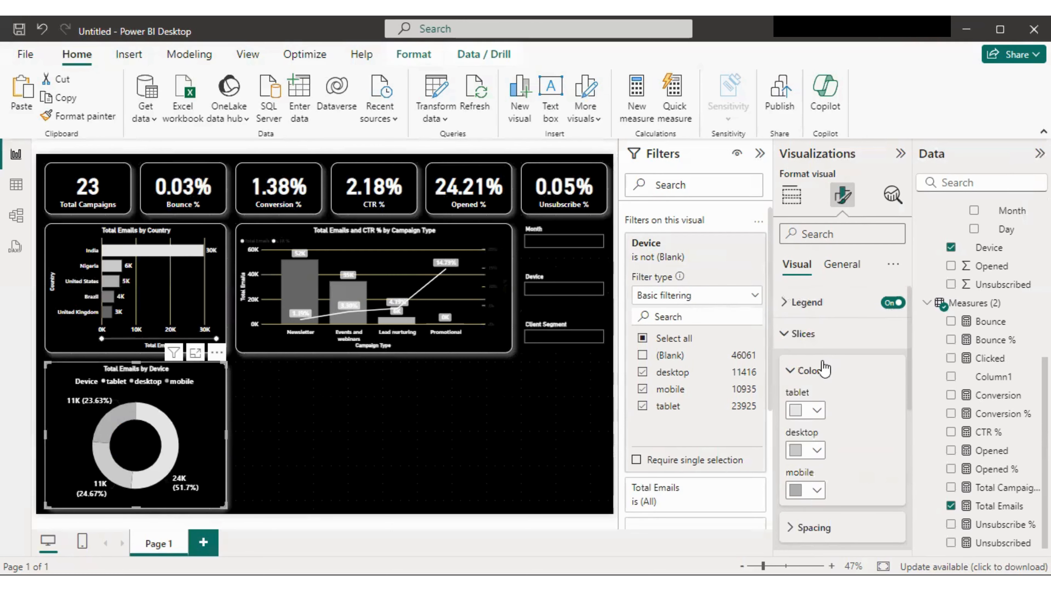
left_click(807, 333)
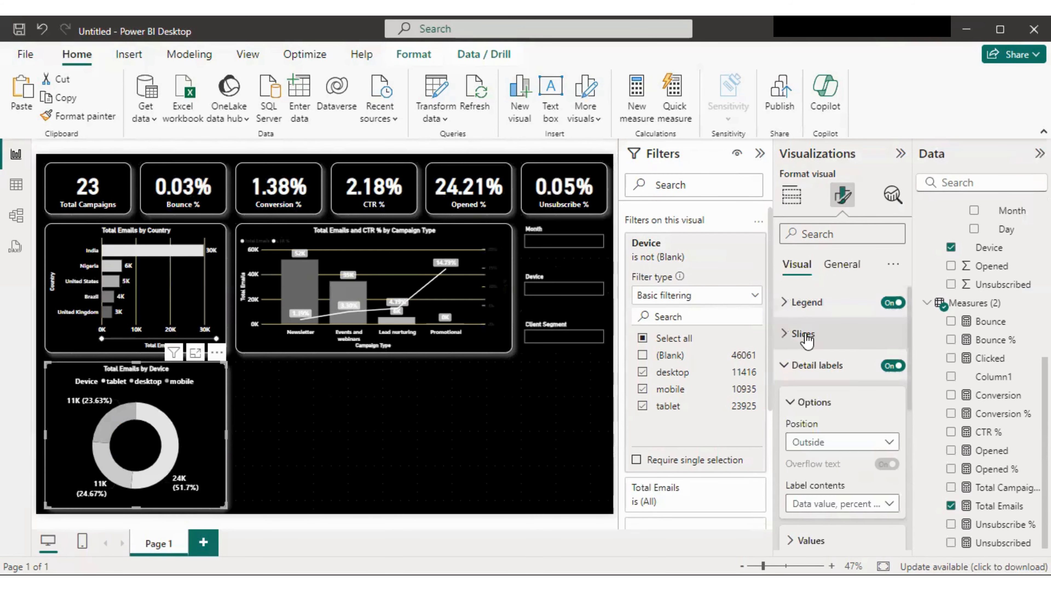
left_click(799, 367)
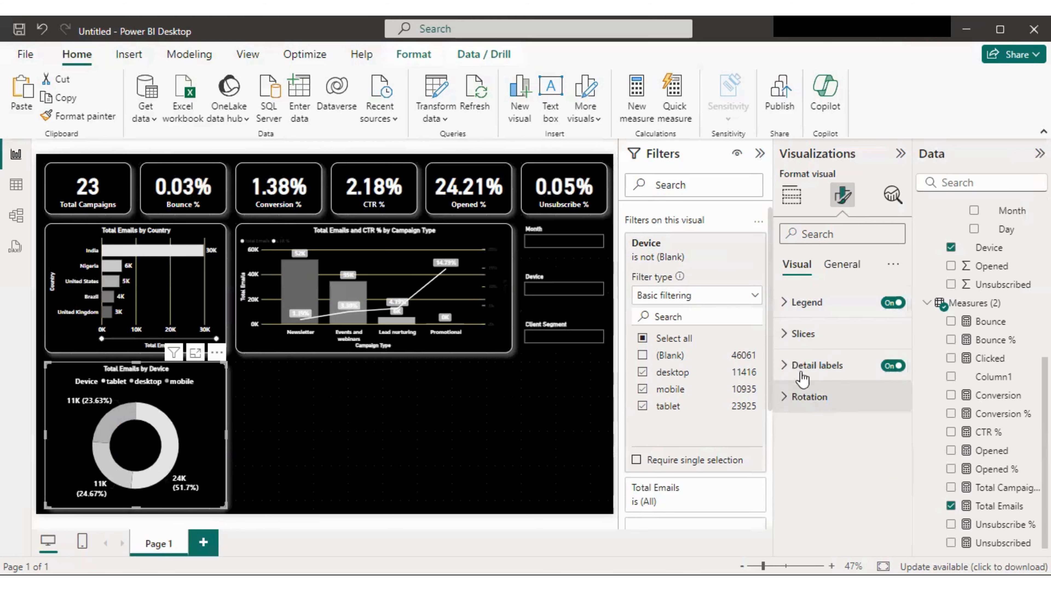
left_click(804, 333)
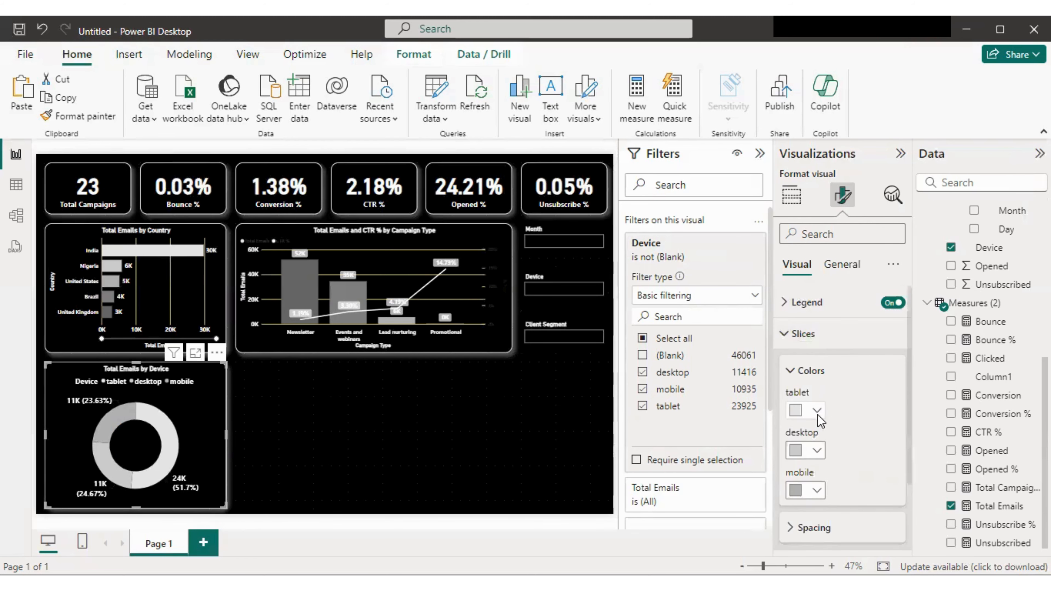
left_click(817, 411)
left_click(805, 289)
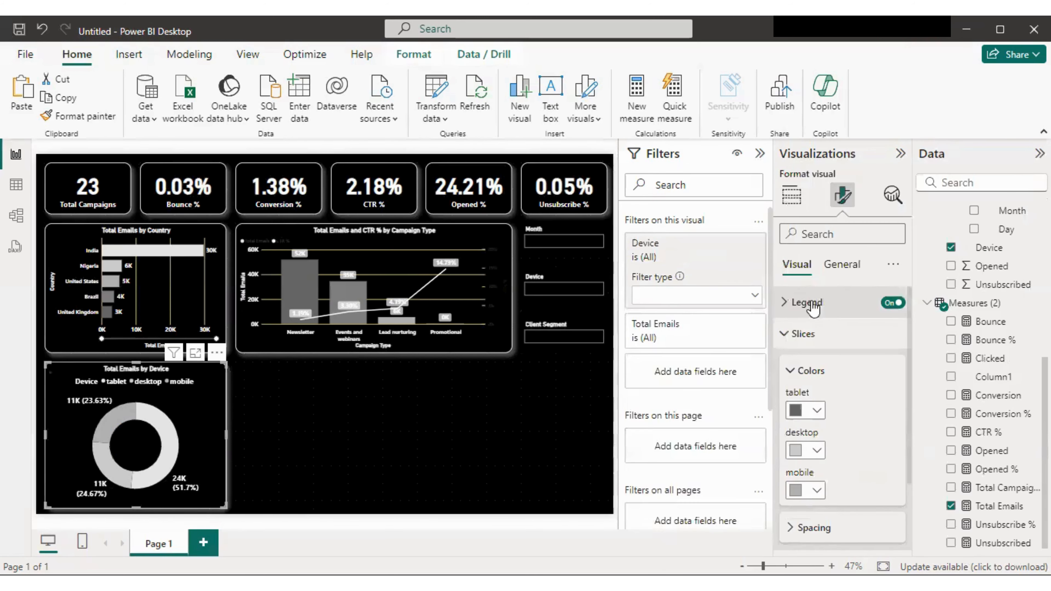
left_click(817, 491)
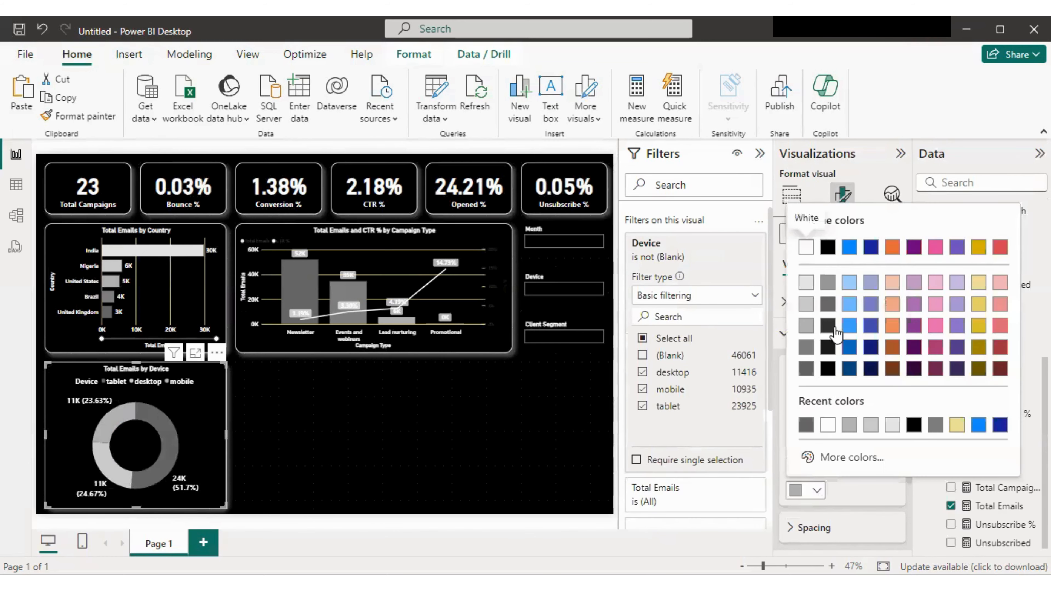
left_click(807, 284)
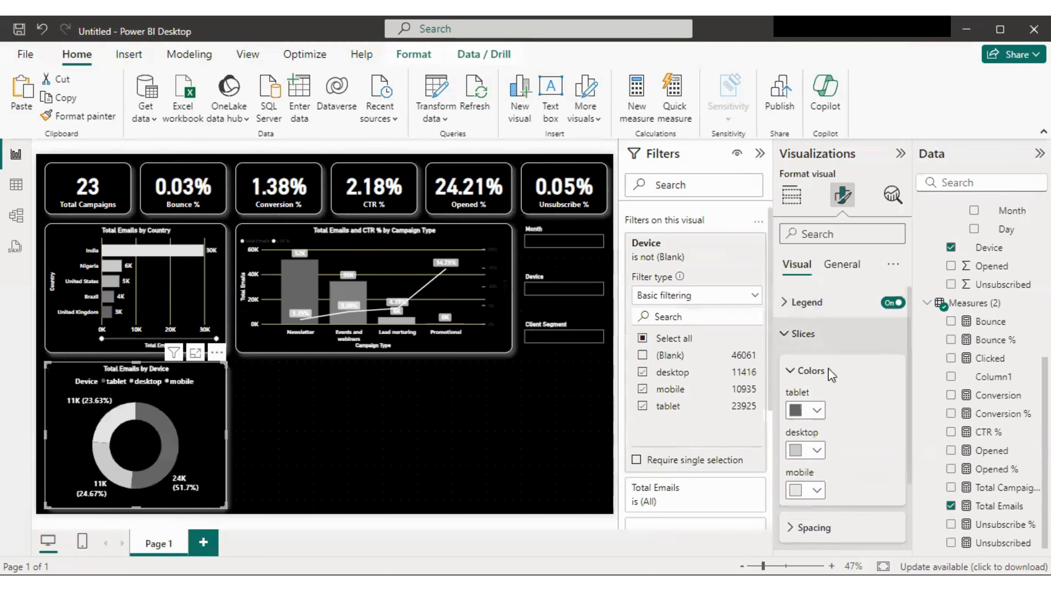
left_click(817, 450)
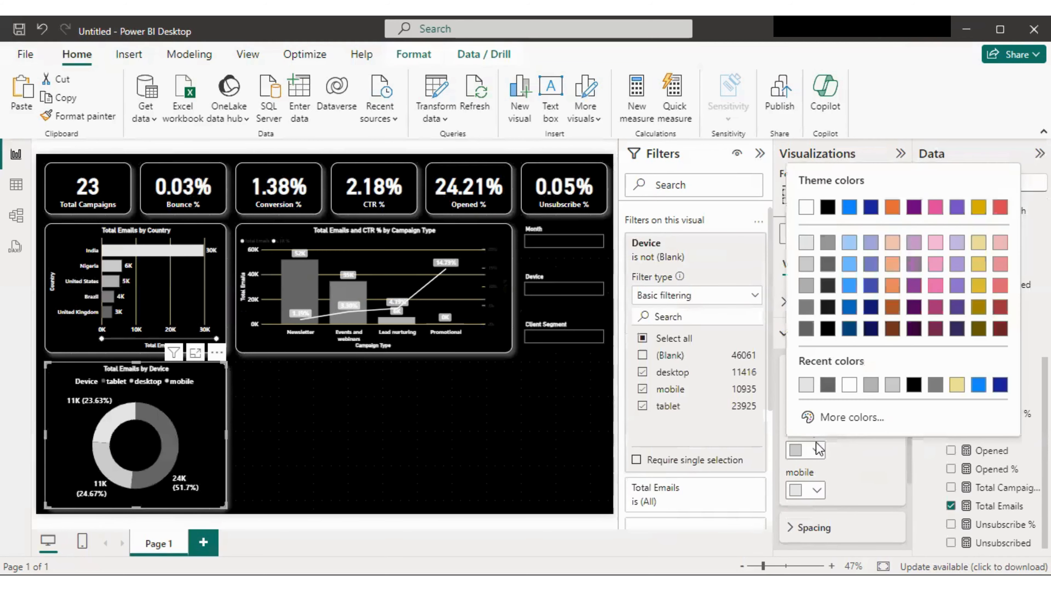
left_click(807, 287)
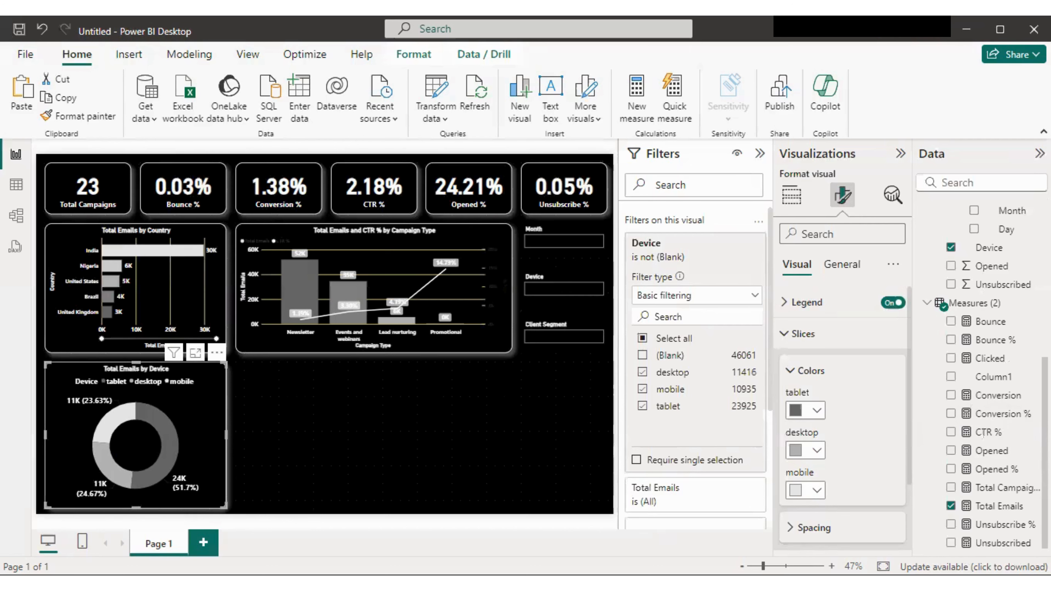
Step: Insert a line and stacked column chart in the space beside the donut and widen it to the last KPI card's edge
scroll(979, 434, "up", 5)
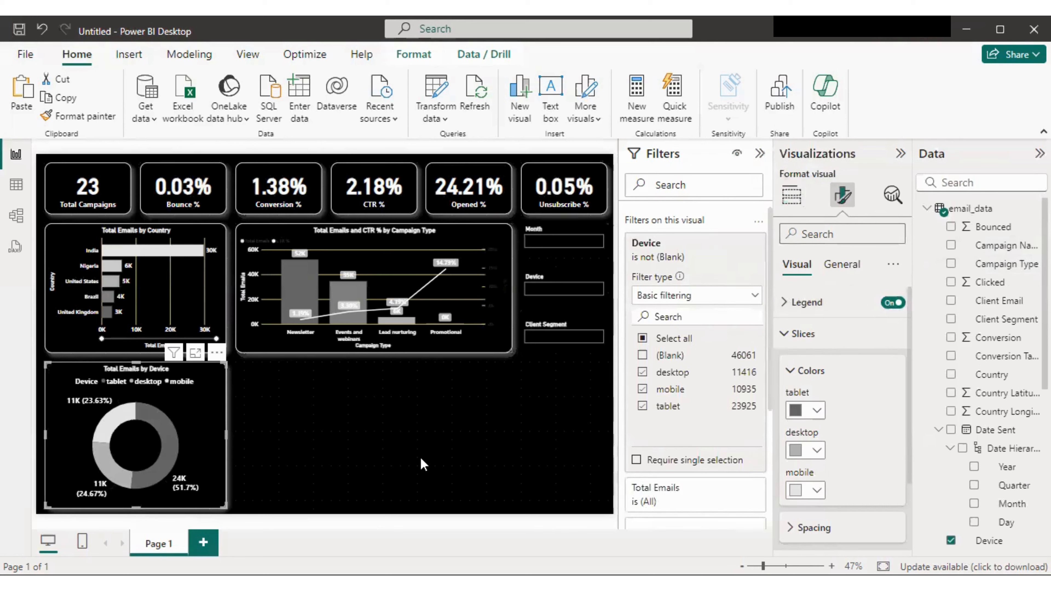
key("Escape")
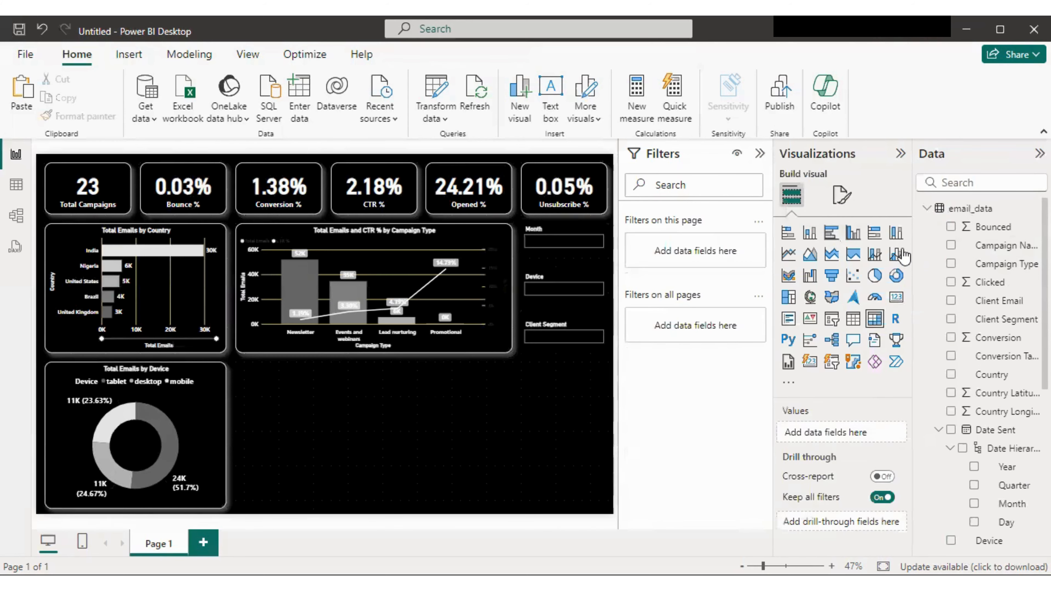
left_click(874, 257)
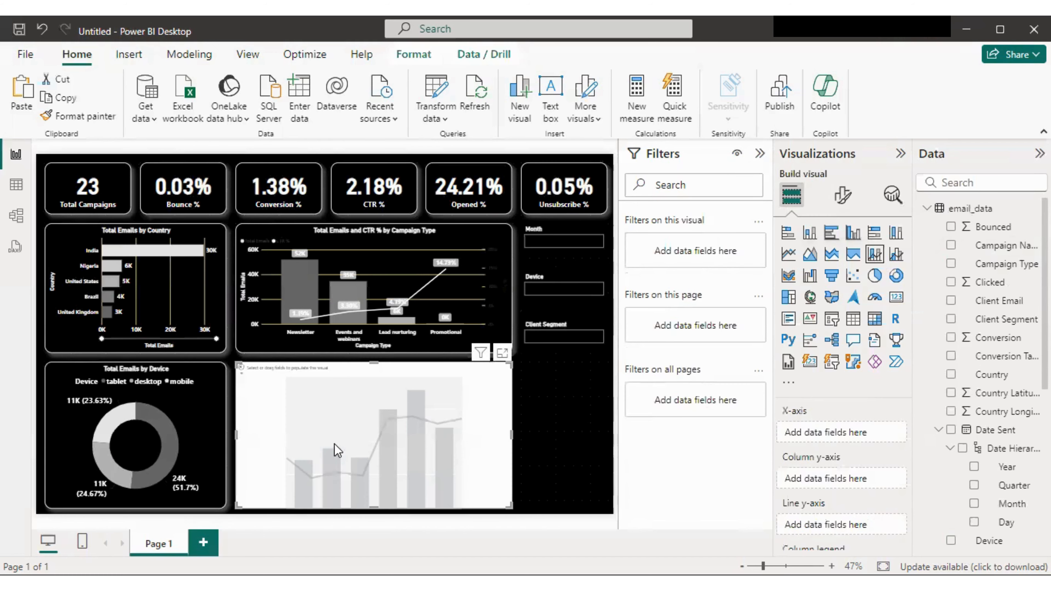
left_click_drag(512, 435, 607, 433)
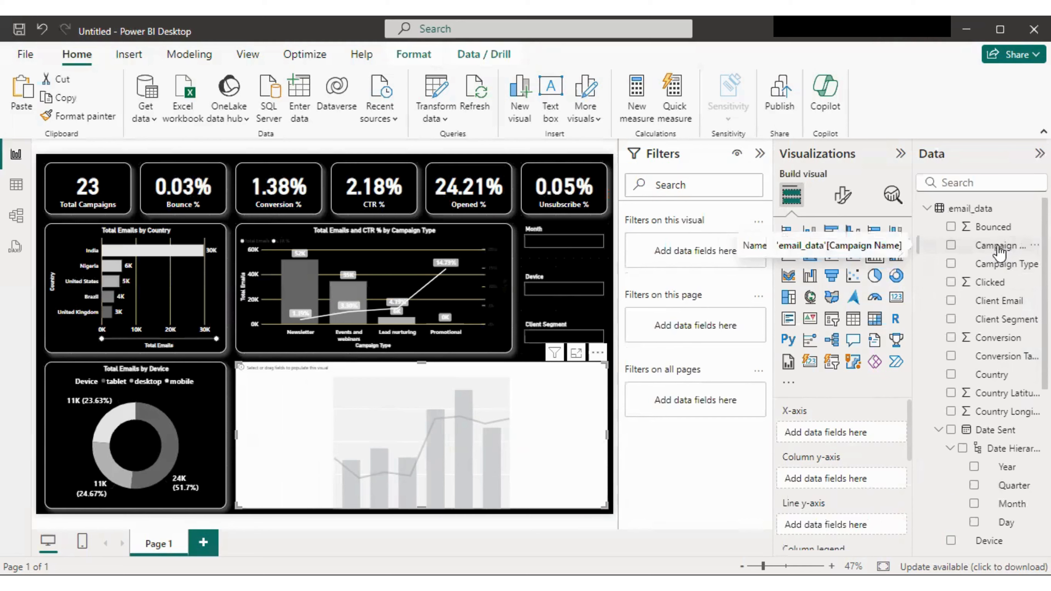
Step: Assign Campaign Name to the new chart's X-axis and Total Emails to its Column y-axis
left_click_drag(999, 252, 864, 438)
scroll(981, 372, "down", 5)
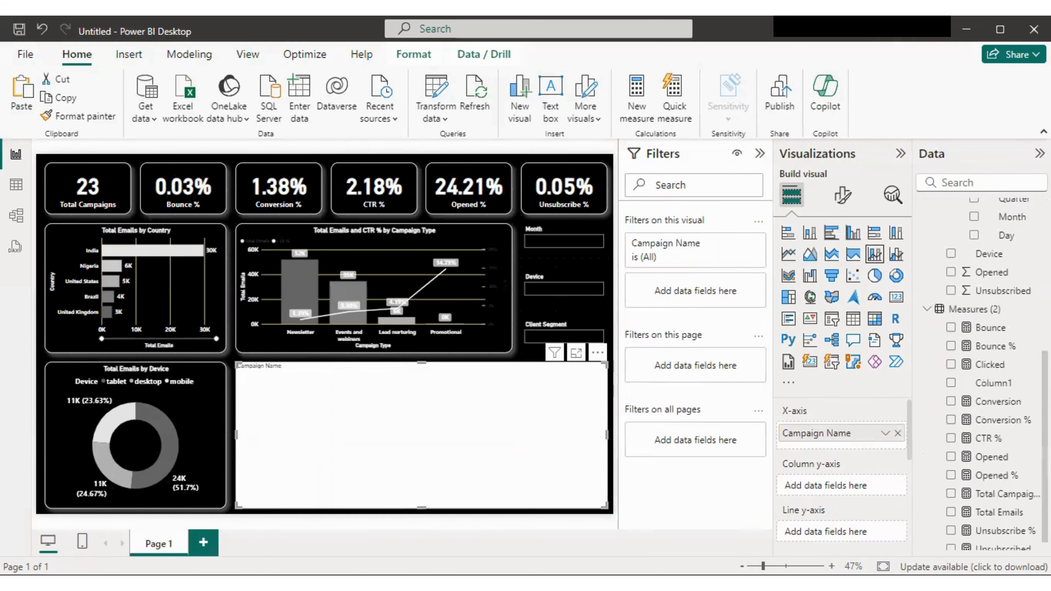
scroll(1004, 521, "down", 1)
left_click_drag(989, 504, 868, 487)
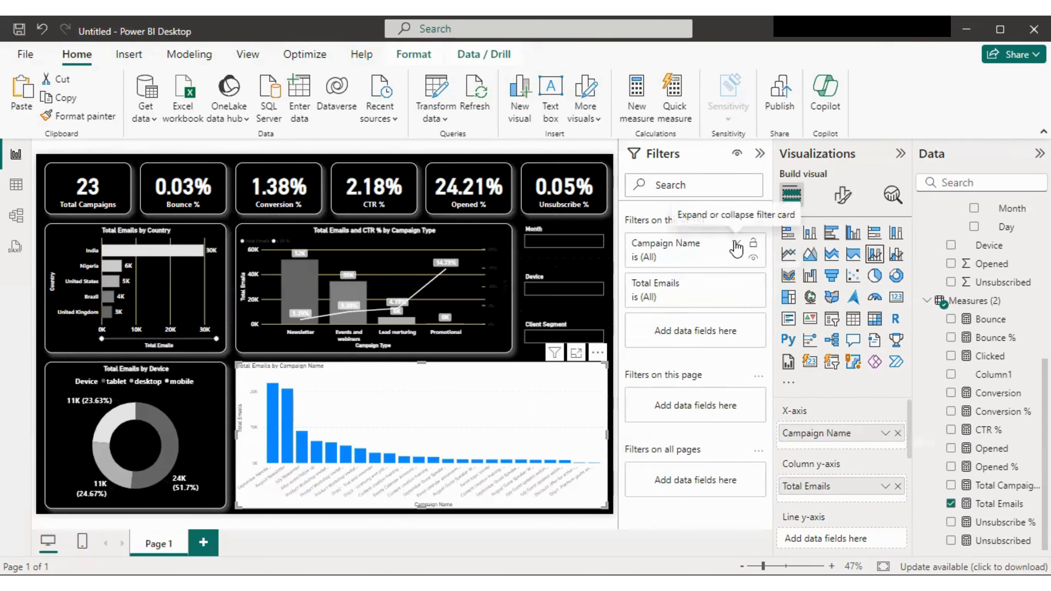
Step: Filter the chart's Campaign Name field with a Top N filter to the top 10 by CTR %
left_click(736, 248)
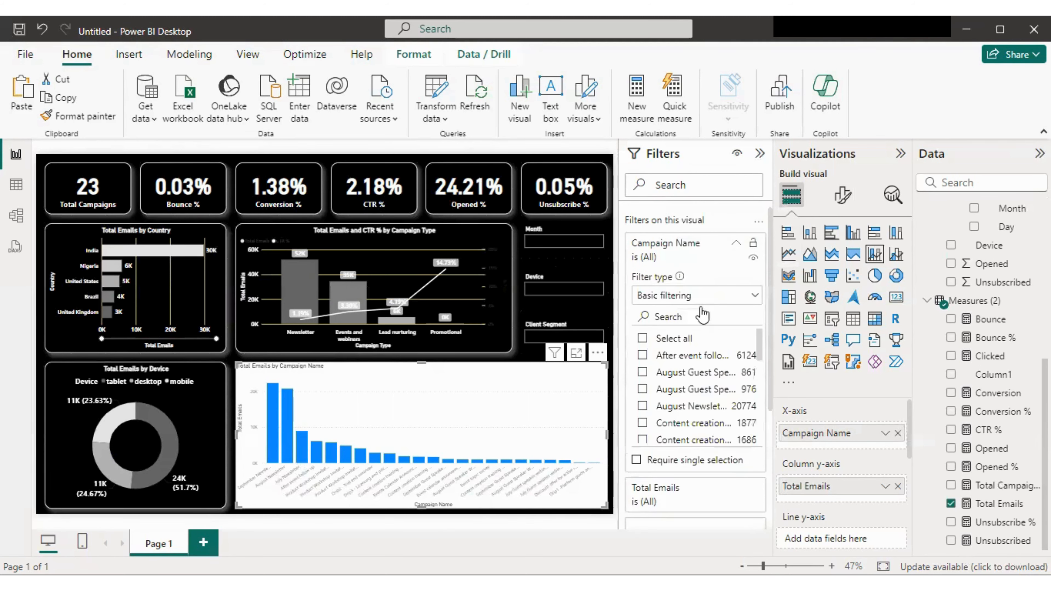
left_click(700, 298)
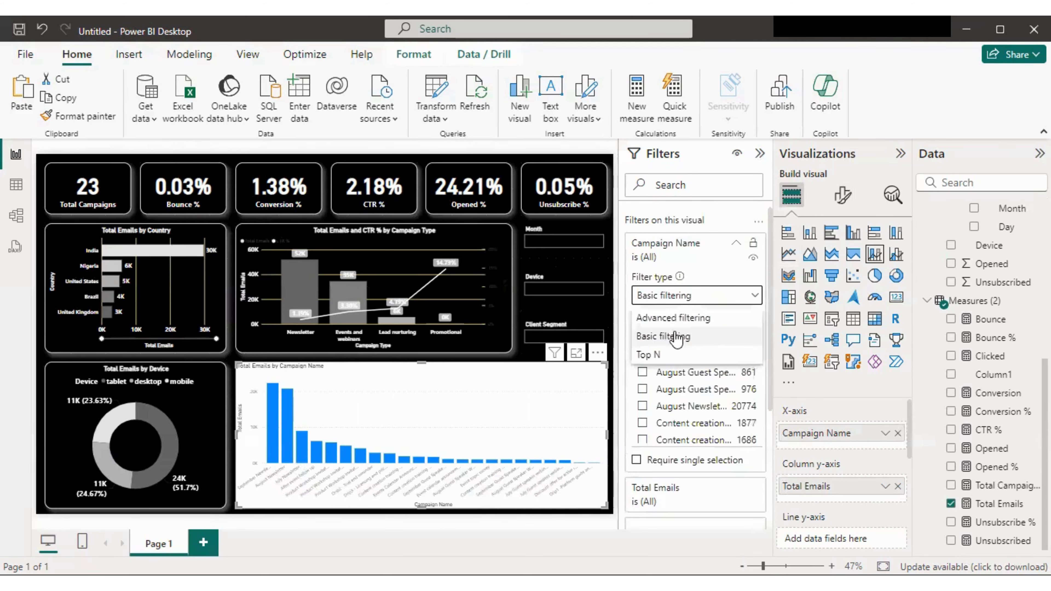
left_click(662, 355)
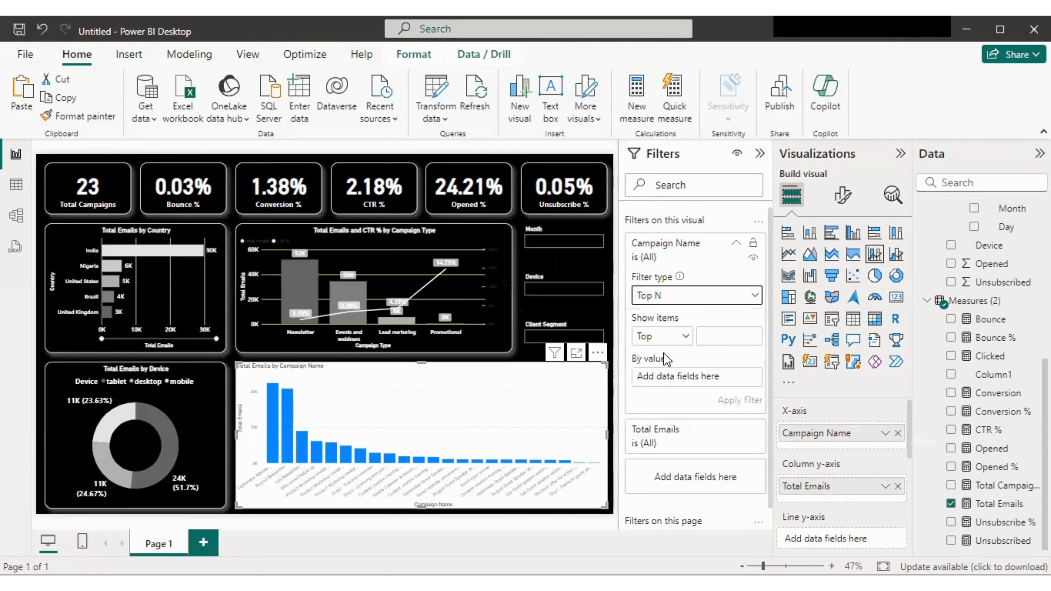
left_click(676, 343)
left_click(654, 377)
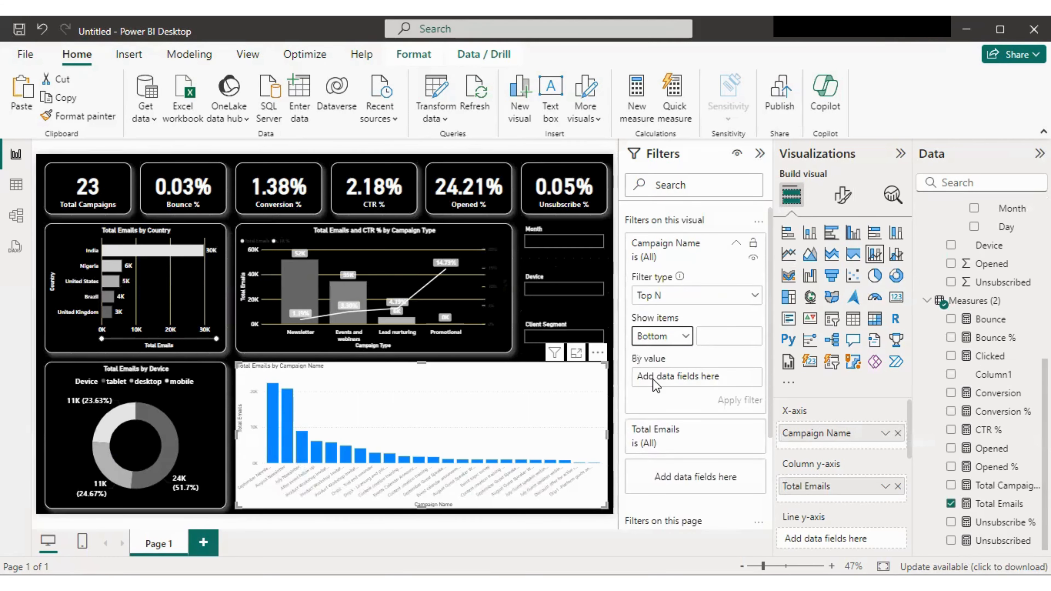
left_click(720, 337)
left_click(683, 346)
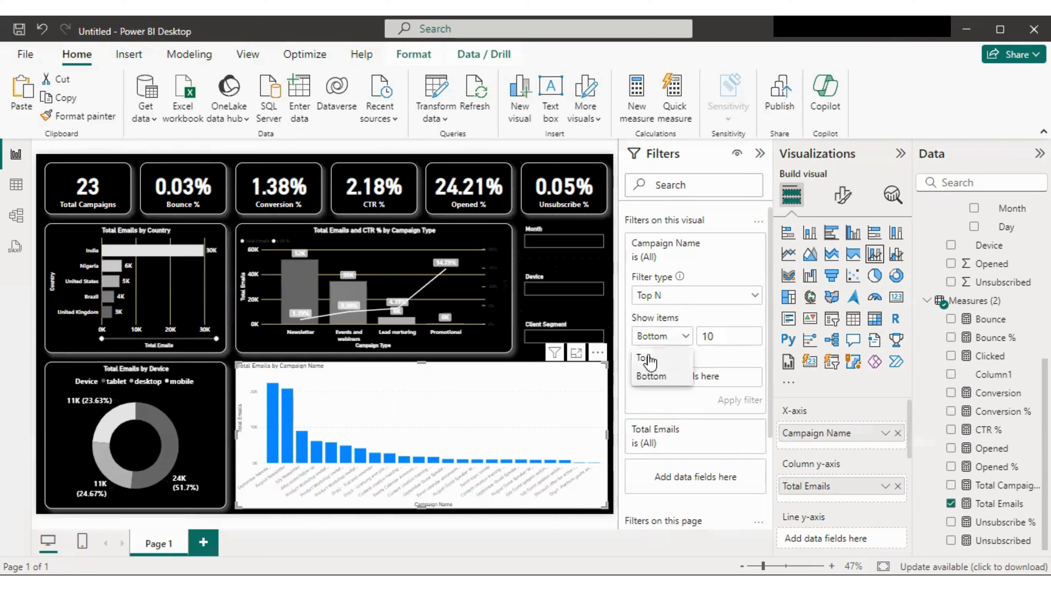
left_click(661, 360)
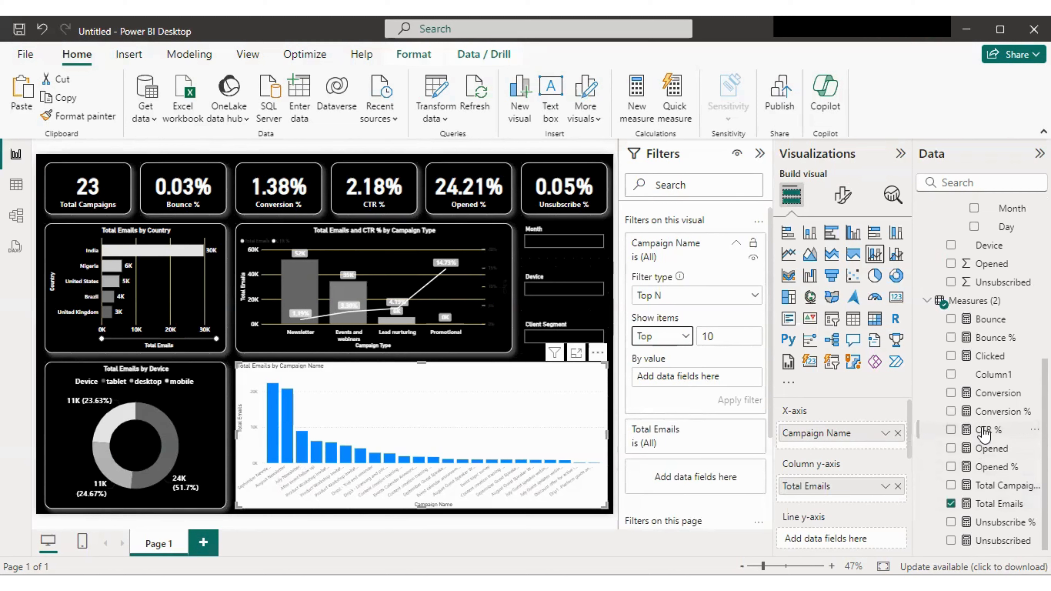
left_click_drag(984, 433, 944, 426)
left_click_drag(742, 400, 742, 401)
left_click(741, 399)
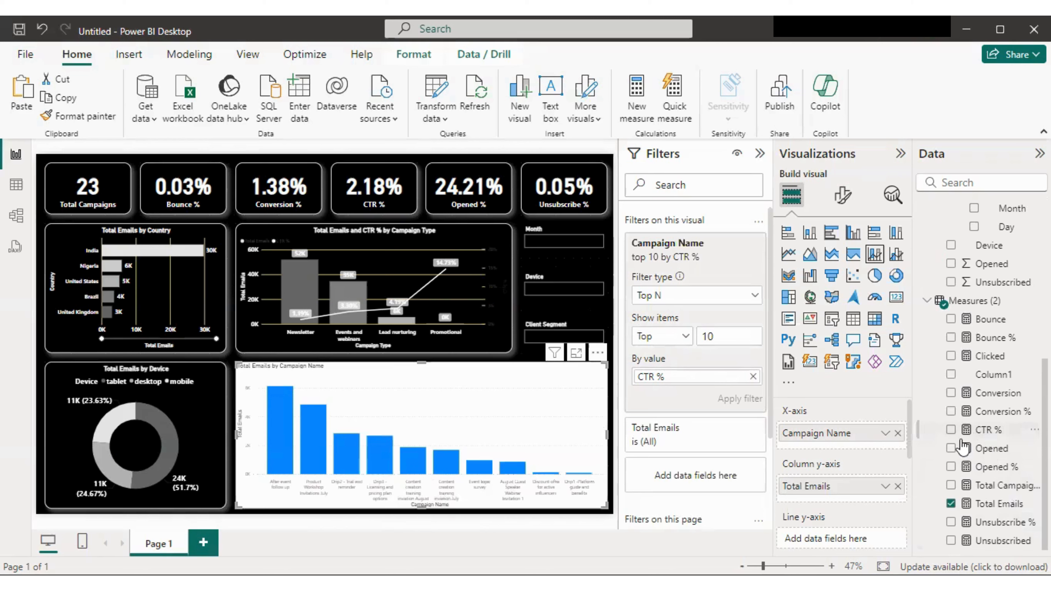
Step: Add the Conversion % measure to the campaign name chart's Line y-axis
scroll(844, 538, "down", 1)
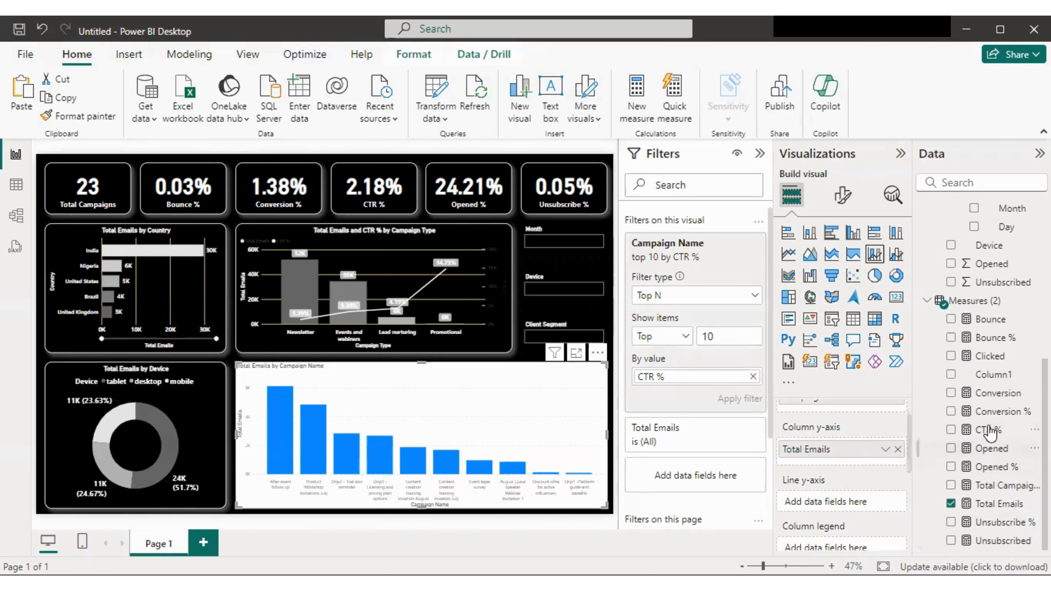
scroll(995, 361, "up", 3)
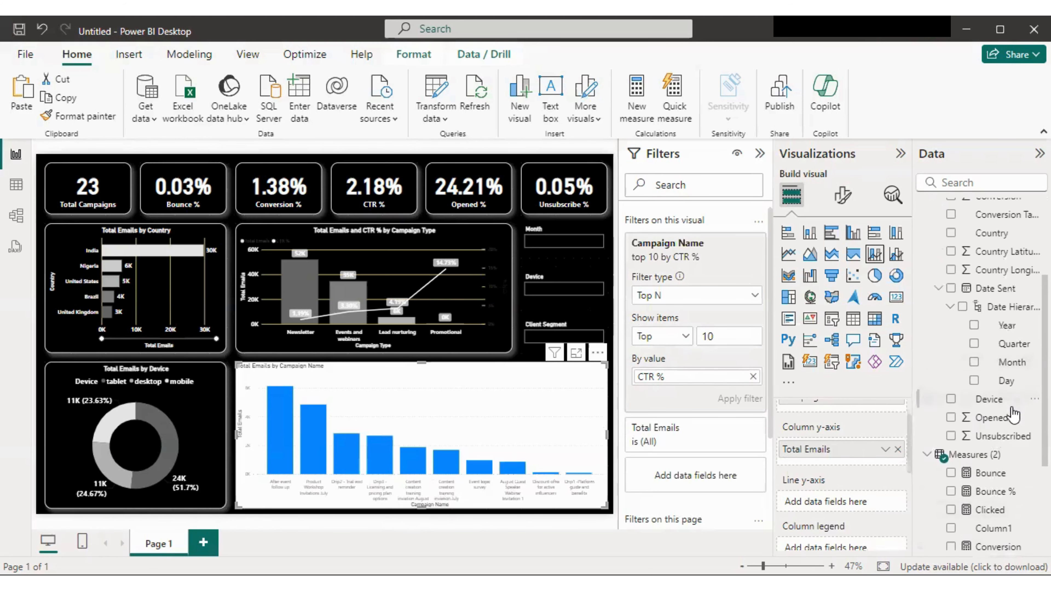
scroll(1011, 414, "up", 3)
scroll(1012, 412, "down", 2)
scroll(1012, 412, "down", 3)
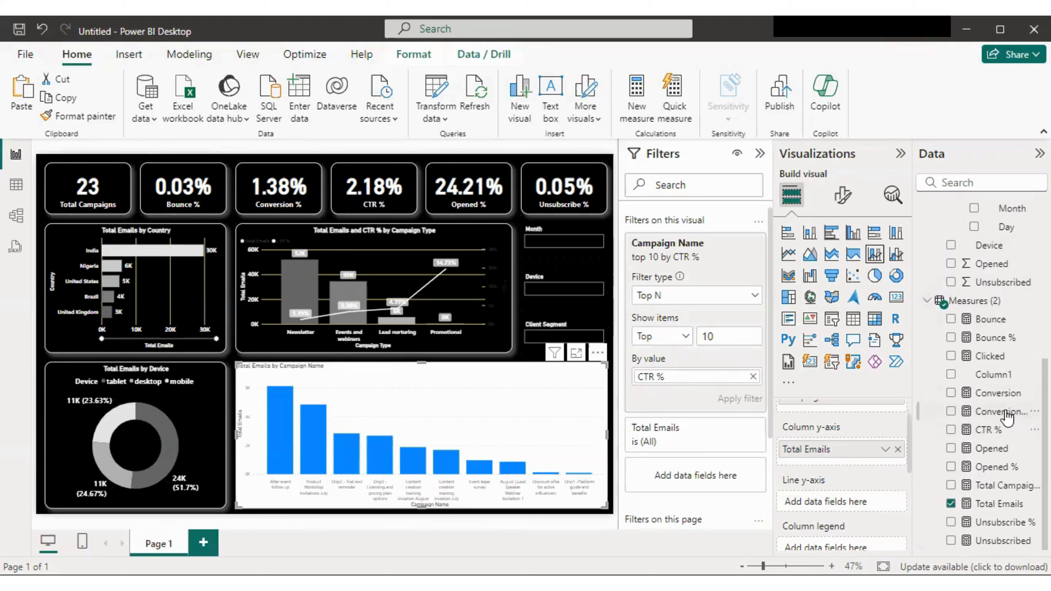
left_click_drag(1002, 413, 865, 504)
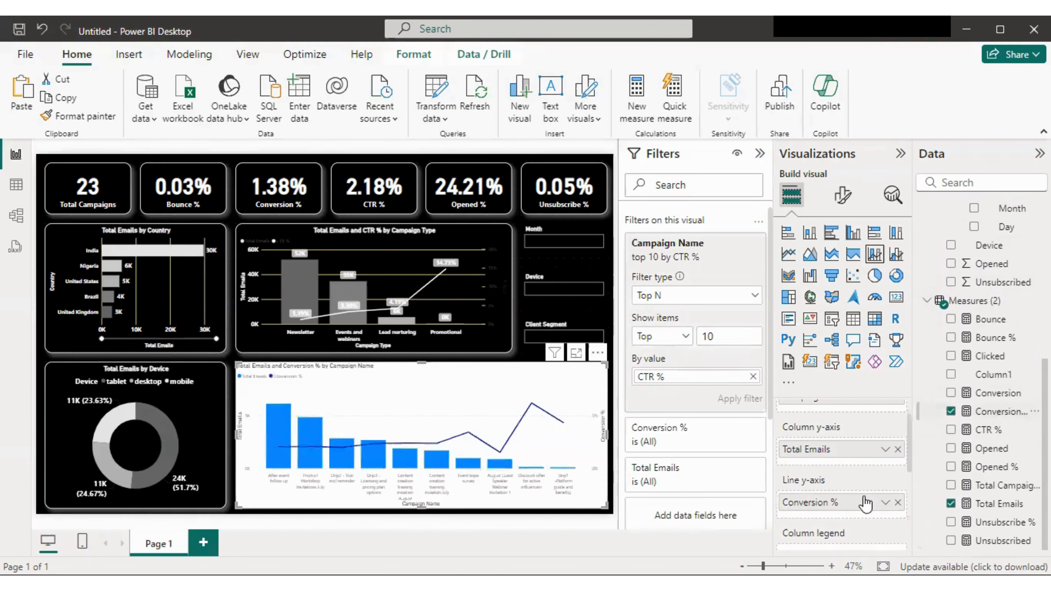
Step: Try copying the Campaign Type combo chart's formatting onto the campaign name chart with Format painter, and undo it
left_click(492, 292)
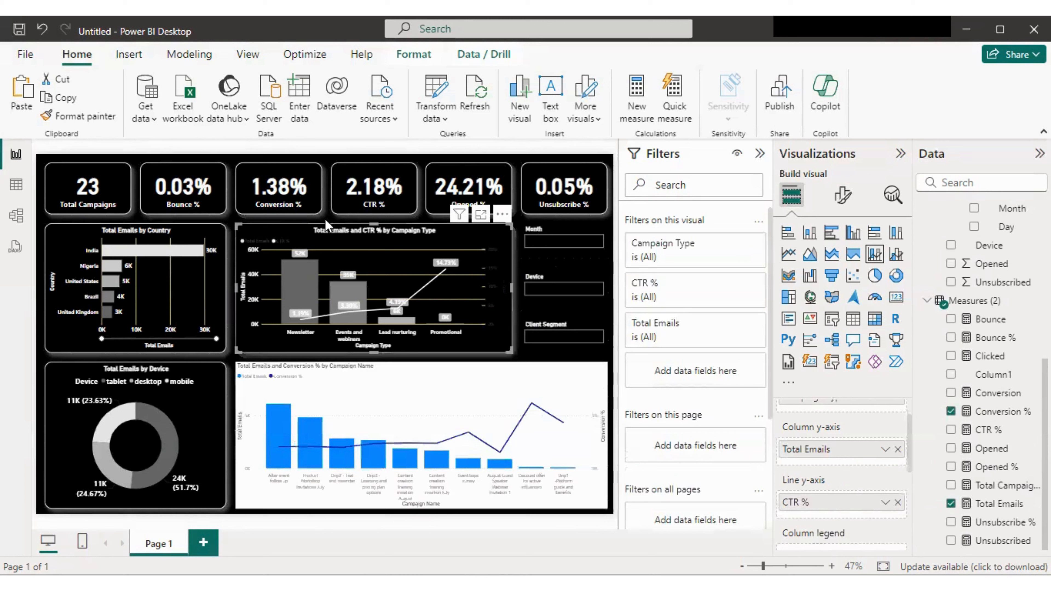
left_click(90, 119)
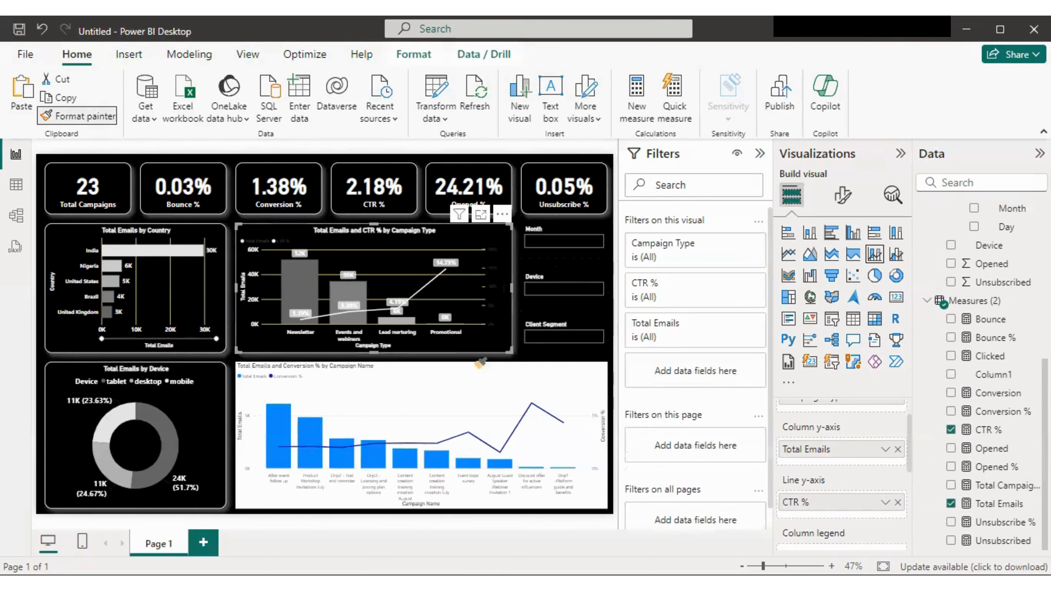
left_click(513, 391)
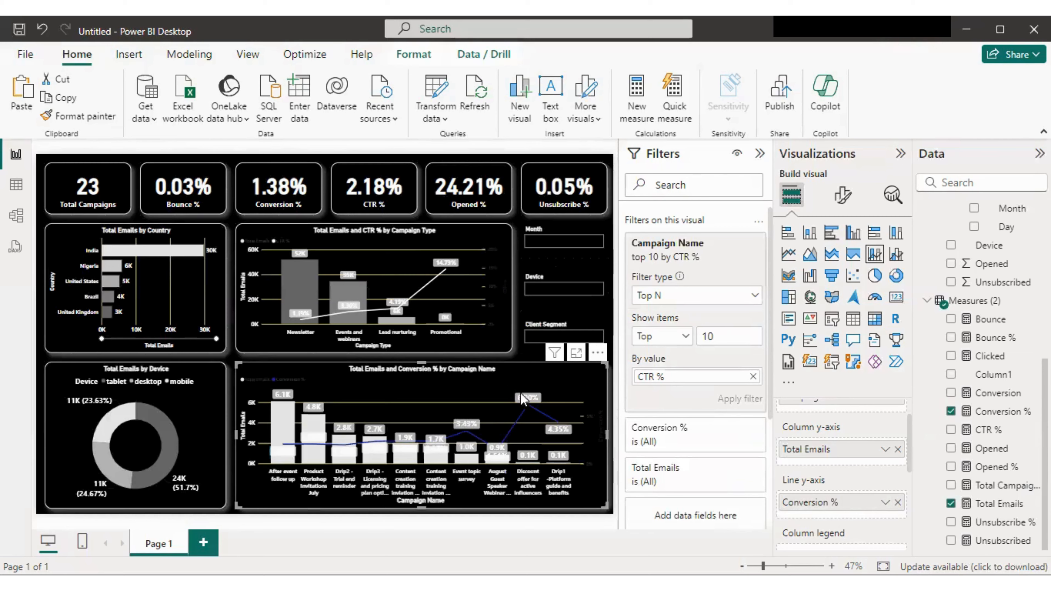
key("ctrl+z")
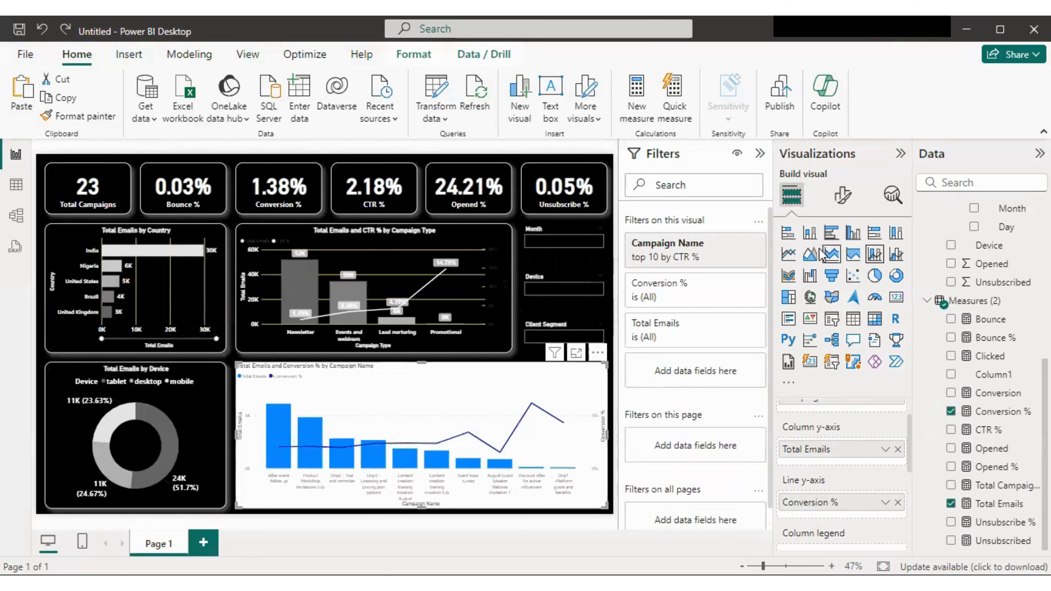
Step: Set the campaign name chart's background color to black
left_click(842, 194)
left_click(840, 265)
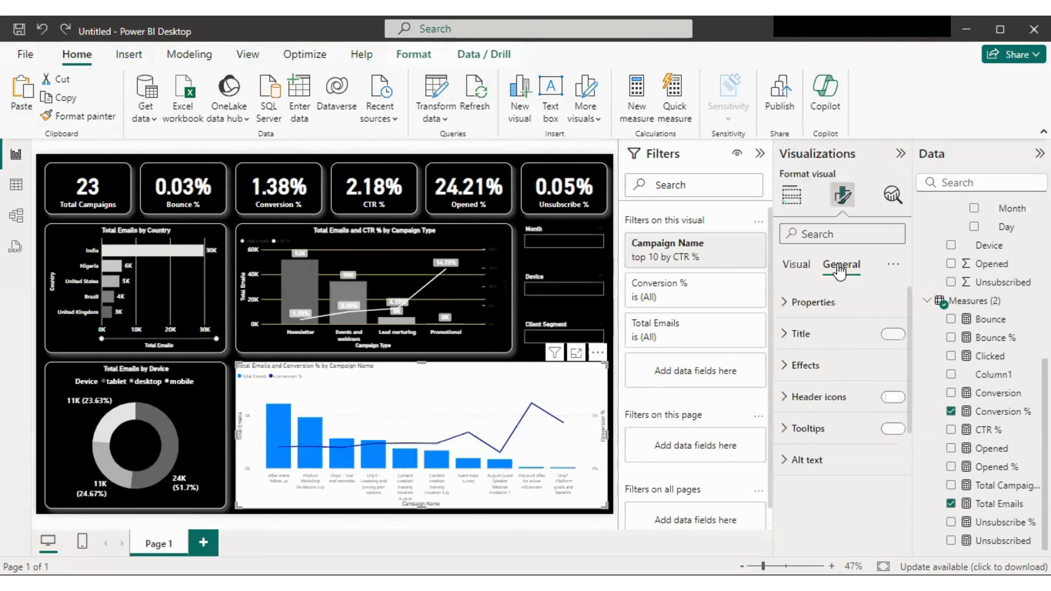
left_click(805, 364)
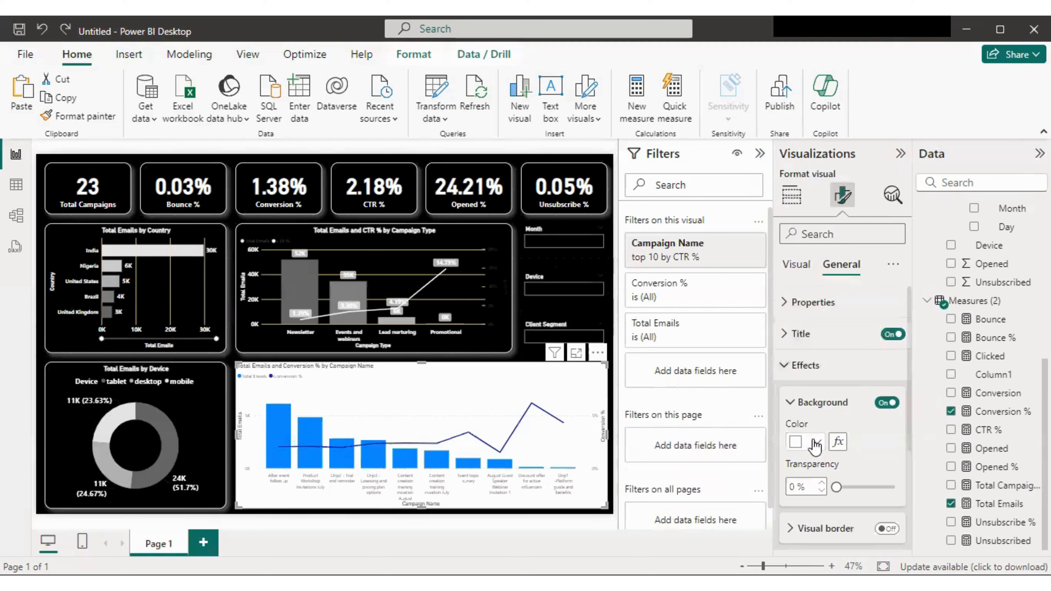
left_click(805, 441)
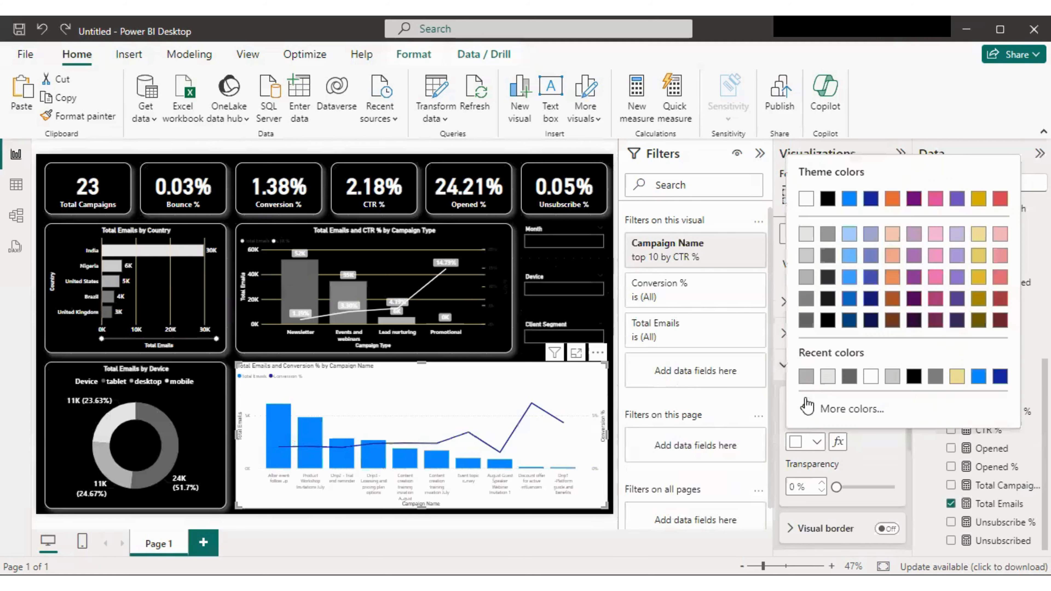
left_click(828, 199)
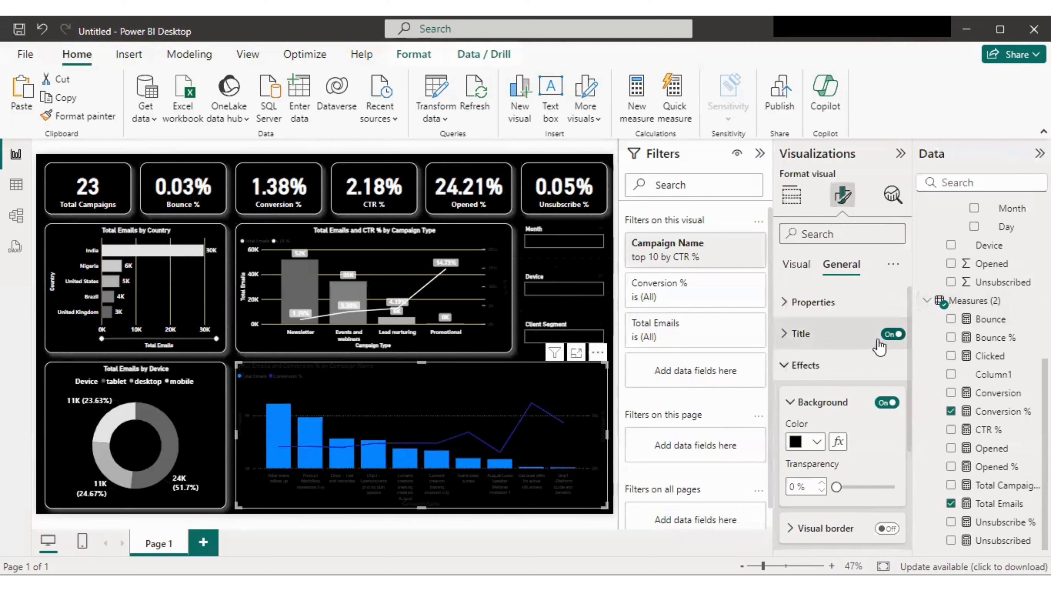
scroll(813, 460, "down", 2)
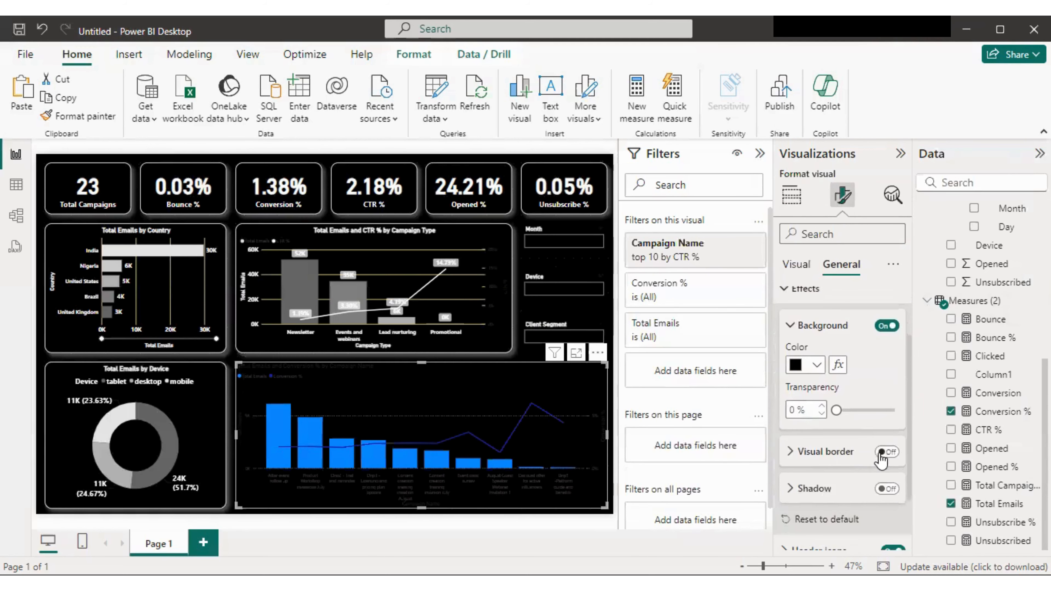
Step: Give the campaign name chart a white visual border with 20 px rounded corners and 2 px width
left_click(830, 452)
scroll(821, 439, "down", 2)
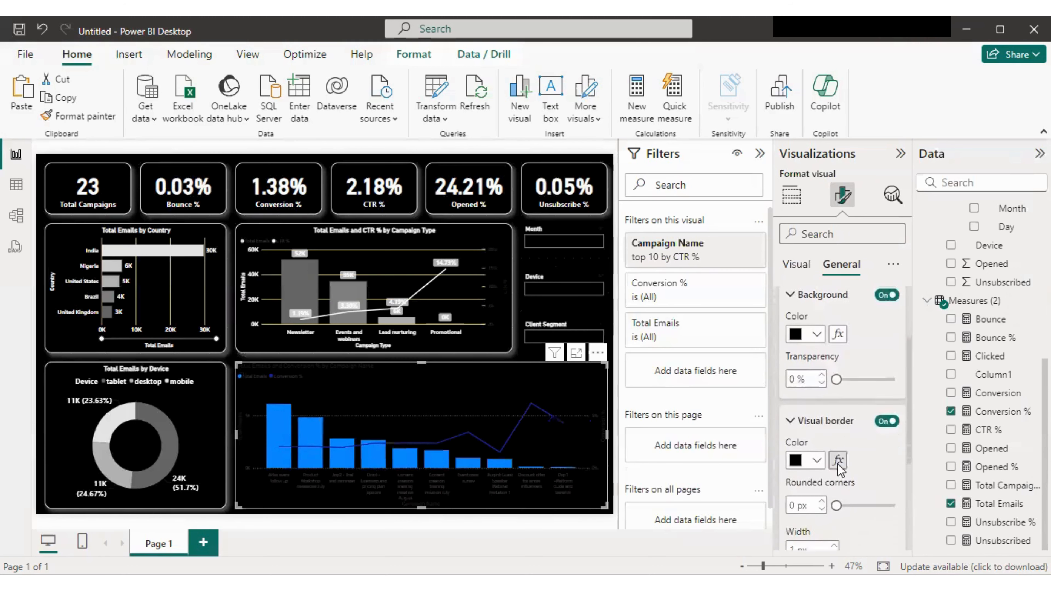
left_click(815, 415)
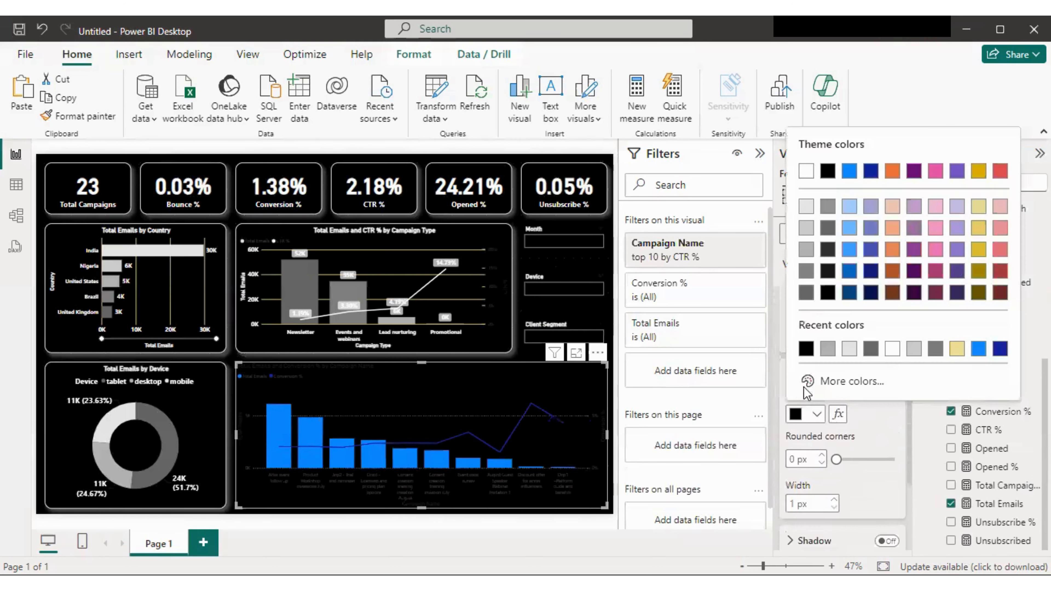
left_click(810, 173)
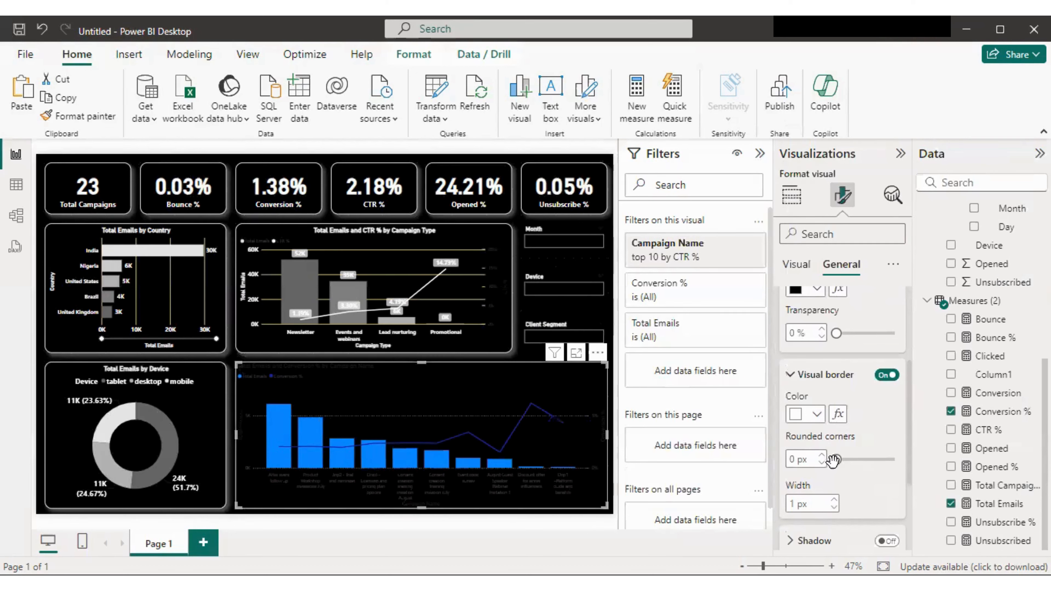
left_click_drag(833, 460, 874, 461)
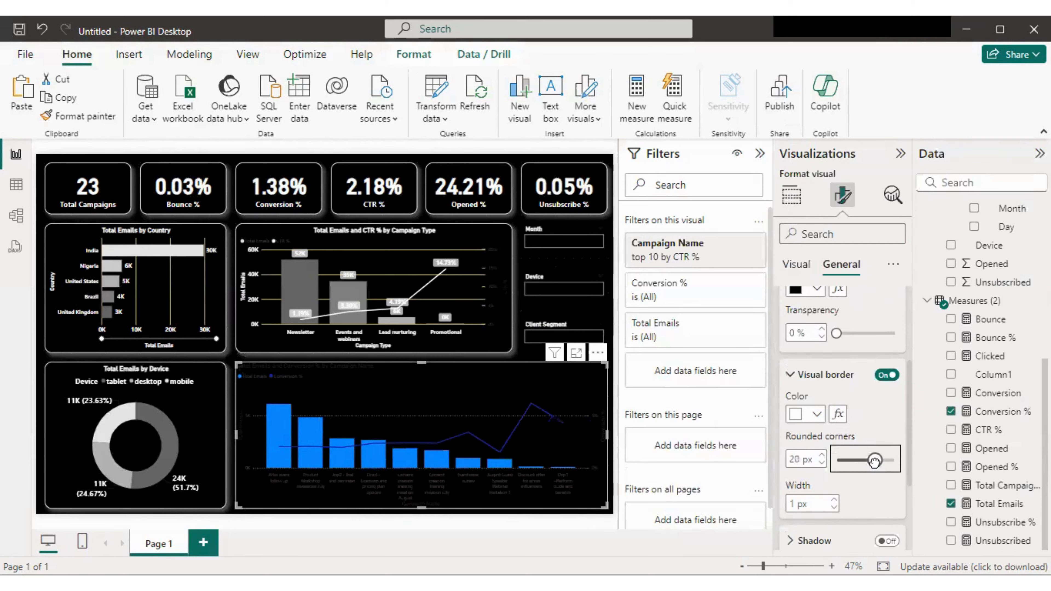
left_click(834, 500)
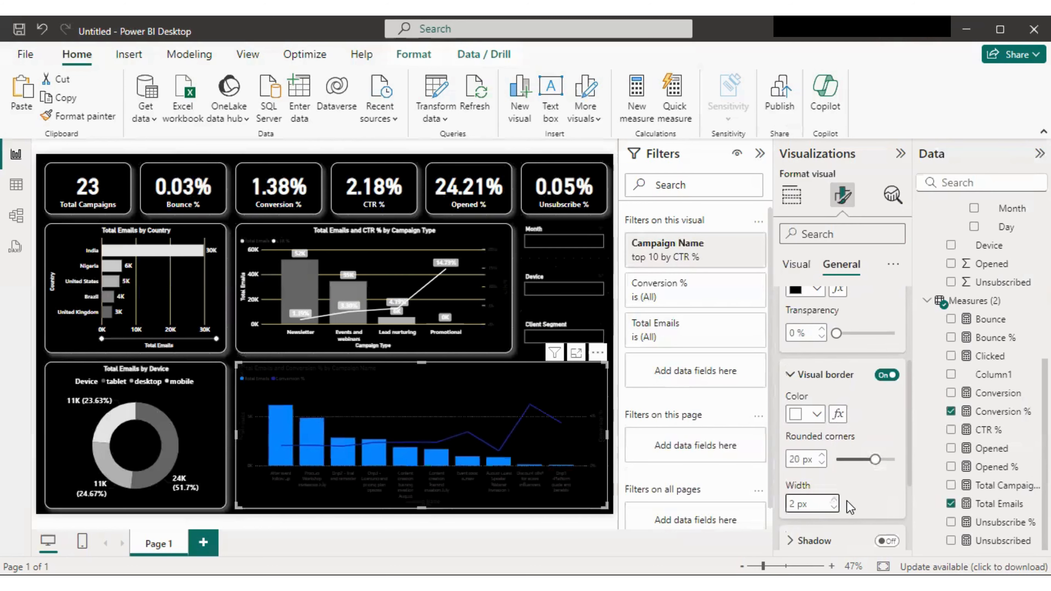
Step: Turn on the campaign name chart's shadow and set its color to white
scroll(889, 522, "down", 2)
left_click(883, 464)
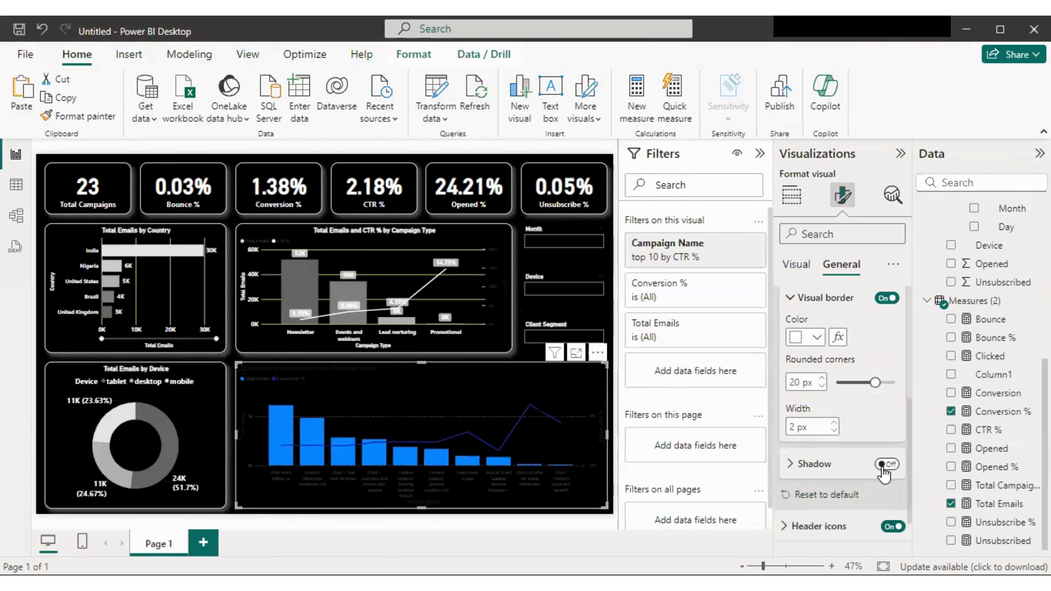
left_click(810, 470)
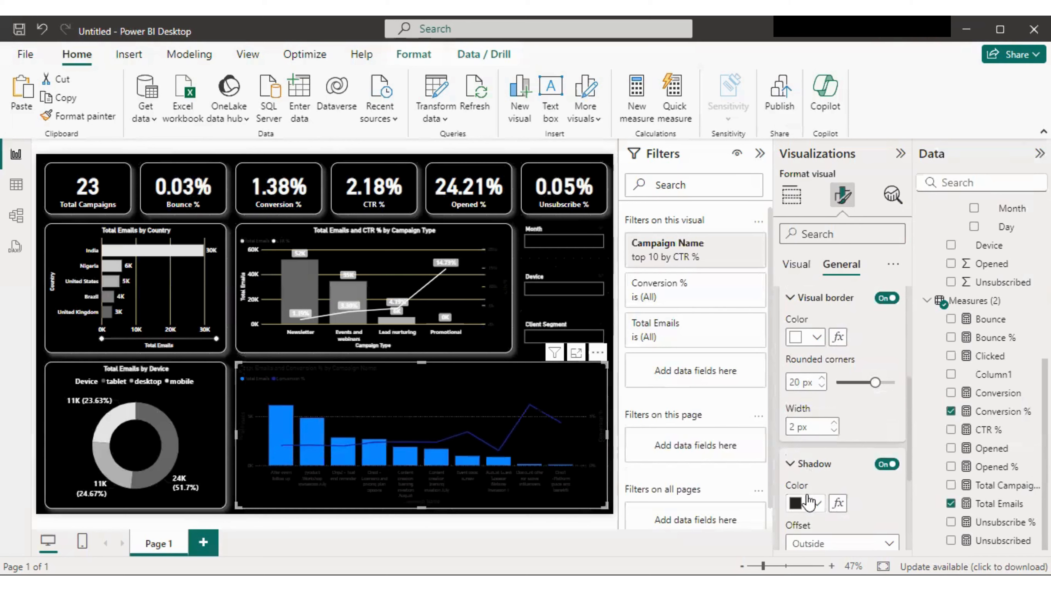
left_click(817, 504)
left_click(803, 265)
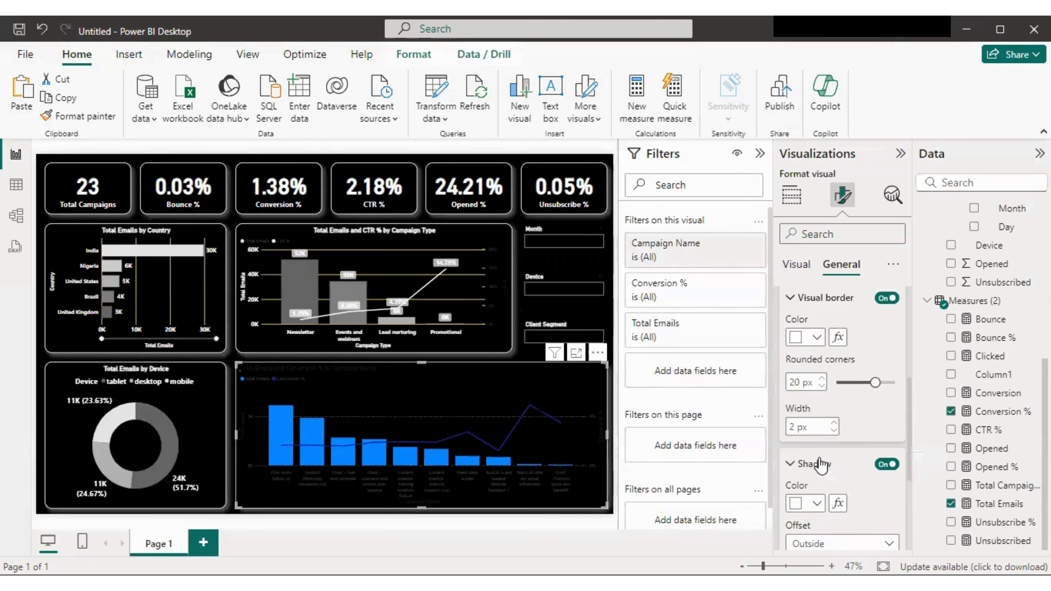
scroll(826, 478, "down", 3)
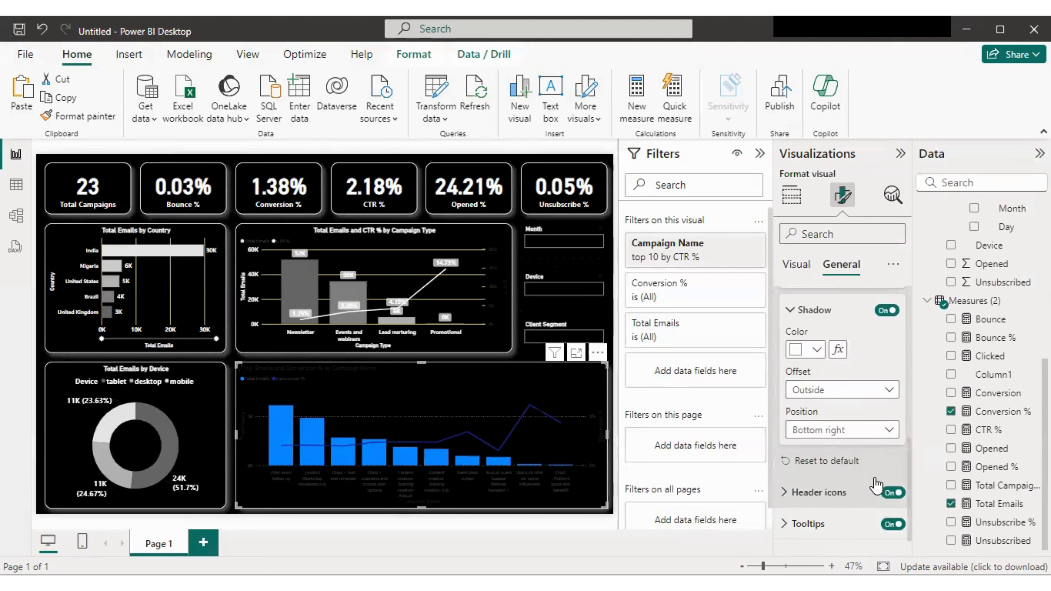
Step: Format the campaign name chart's X-axis values as bold, white and font size 10
left_click(801, 266)
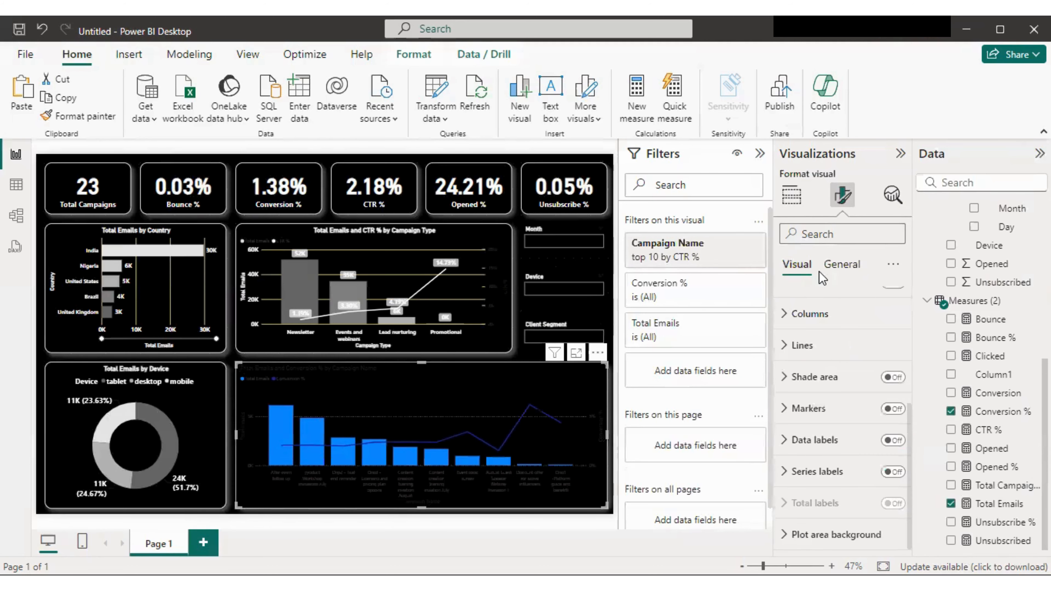
scroll(824, 327, "up", 5)
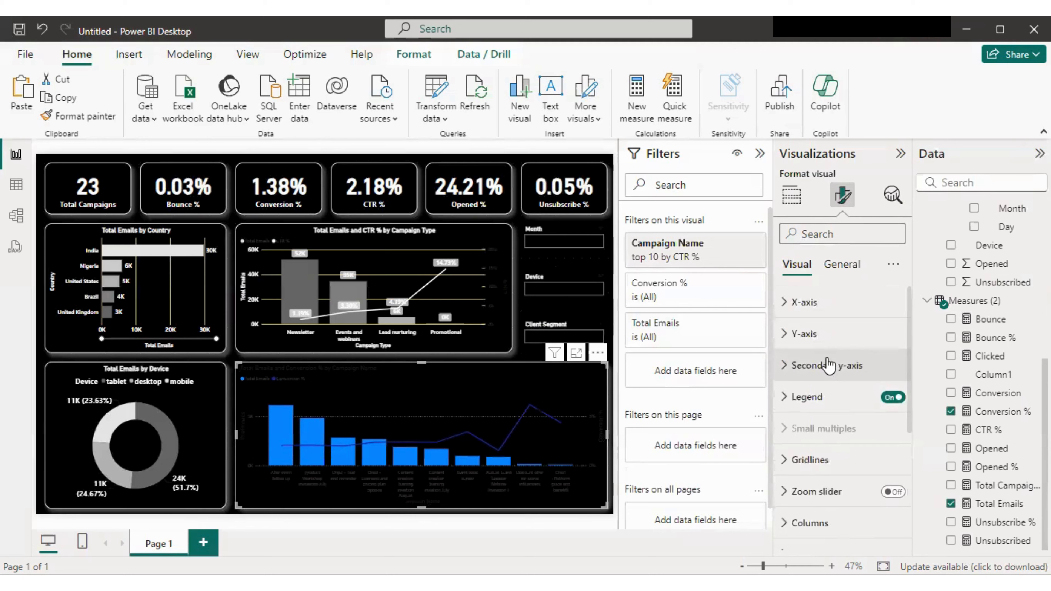
left_click(815, 304)
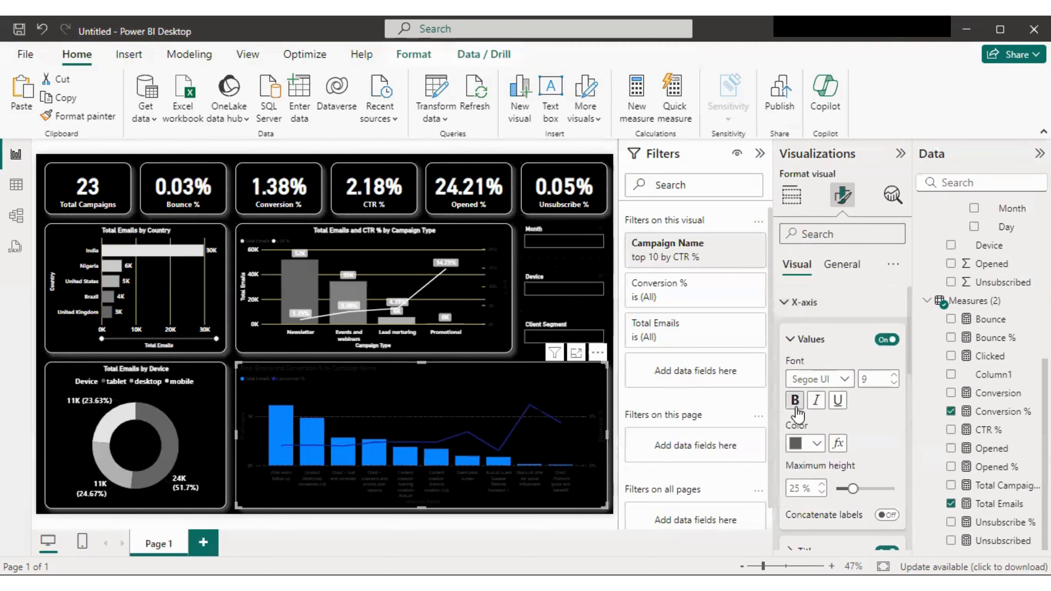
left_click(814, 443)
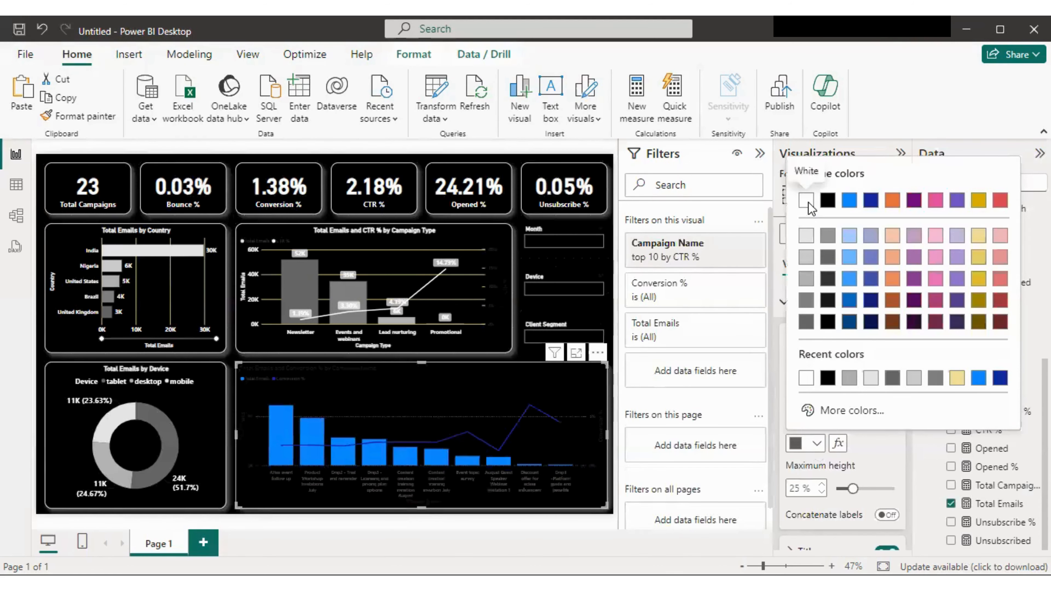
left_click(807, 202)
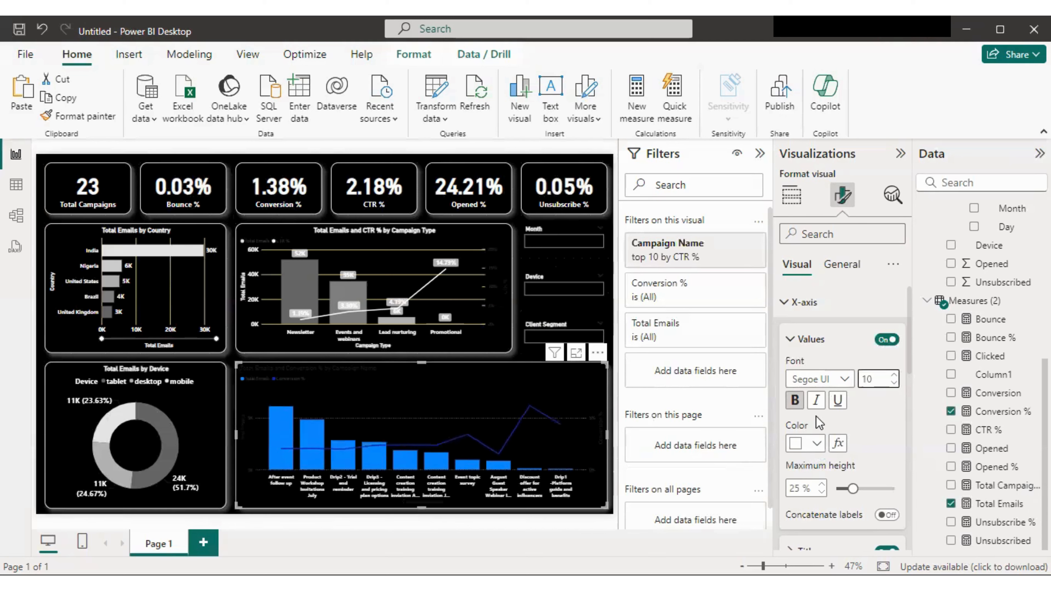
Step: Format the campaign name chart's X-axis title as bold, white and font size 16
scroll(839, 414, "down", 2)
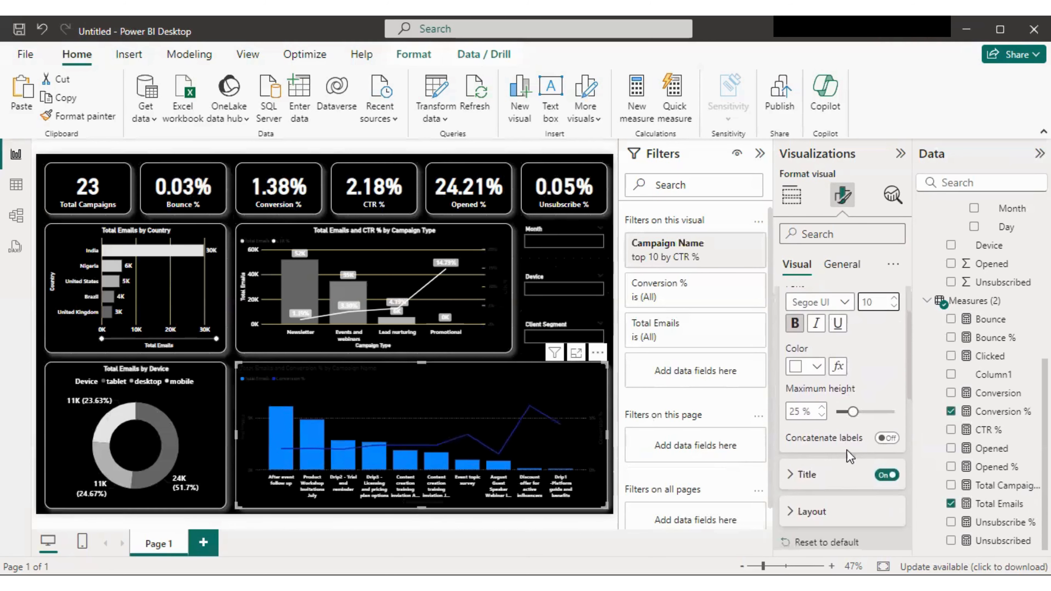
left_click(813, 476)
scroll(831, 472, "down", 4)
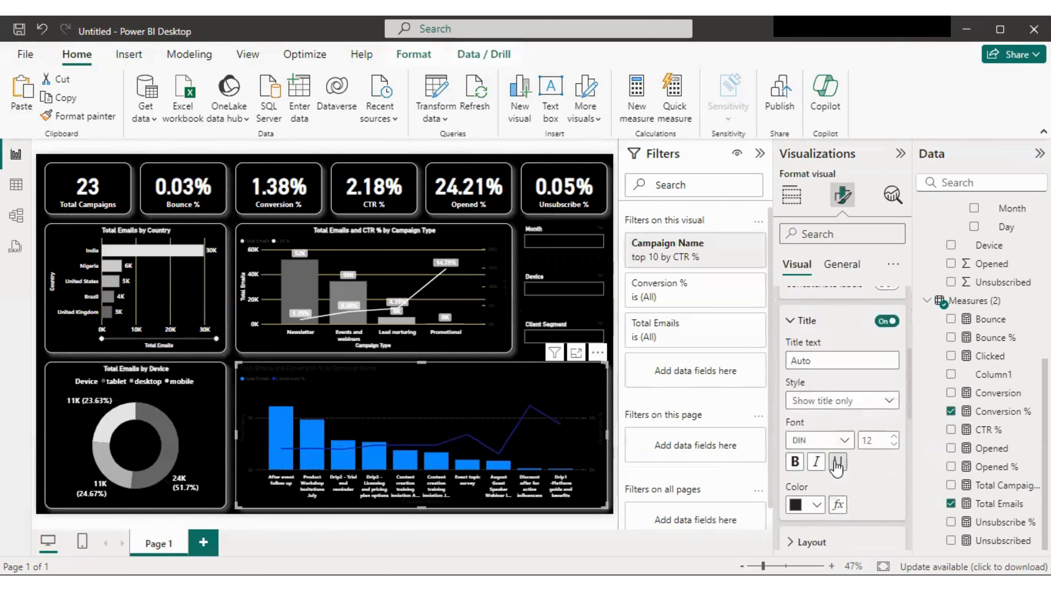
left_click(795, 462)
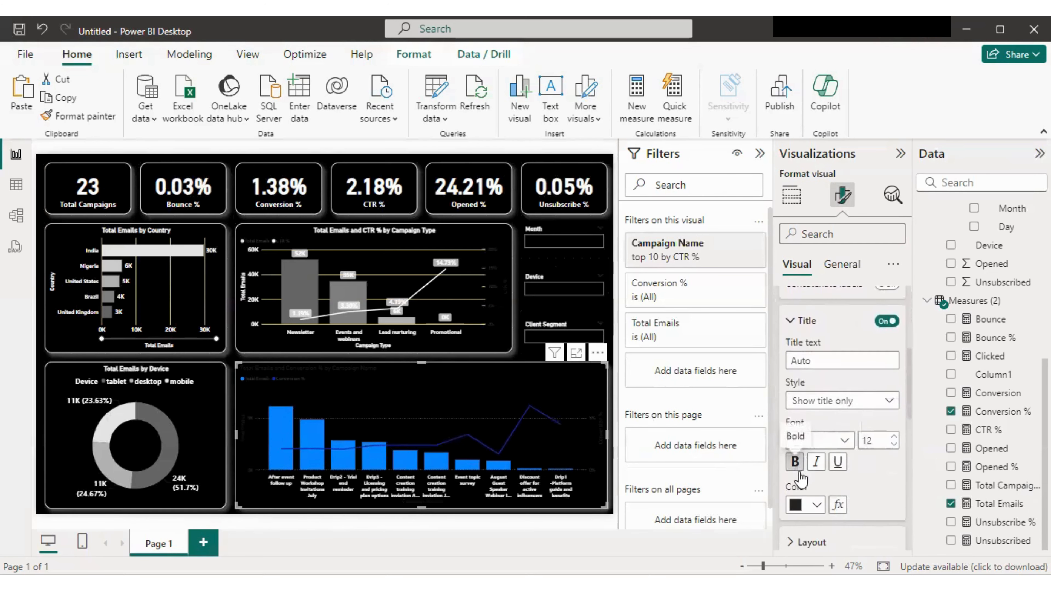
left_click(817, 510)
left_click(805, 262)
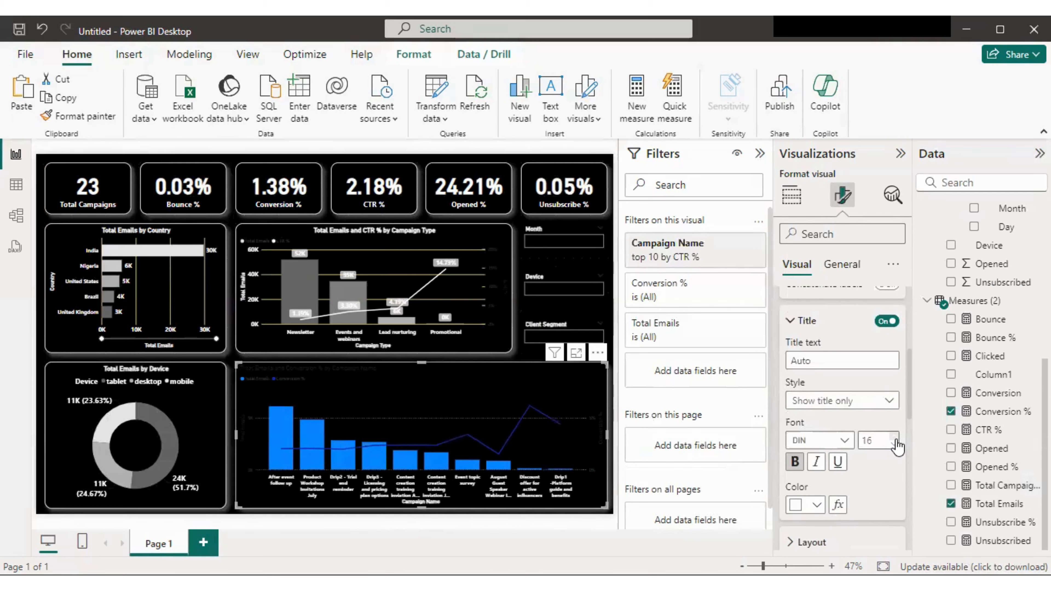
scroll(847, 493, "down", 1)
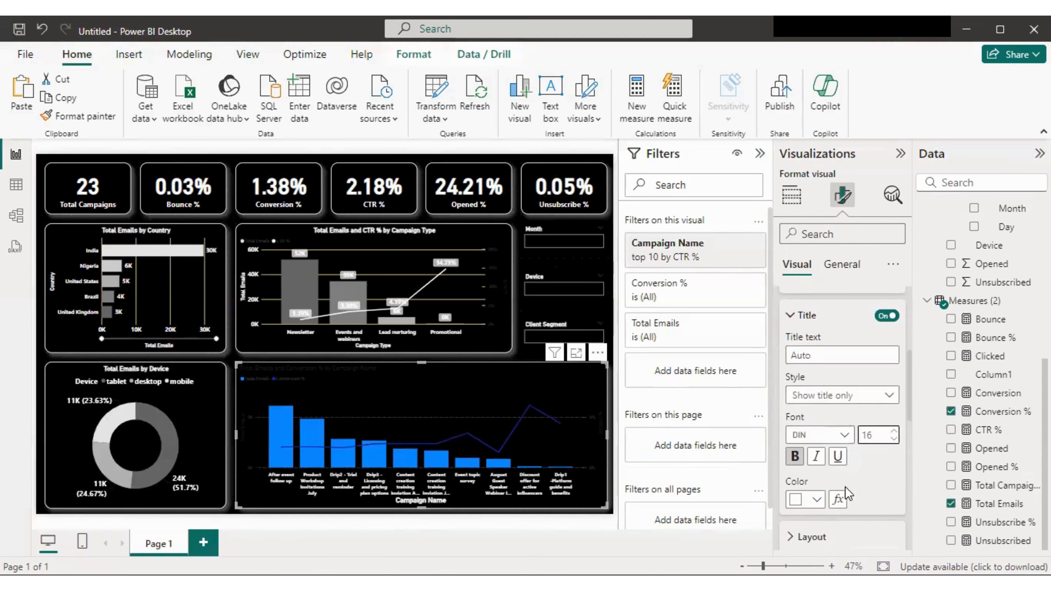
Step: Format the campaign name chart's Y-axis values as bold, white and font size 15
scroll(845, 486, "down", 3)
left_click(806, 452)
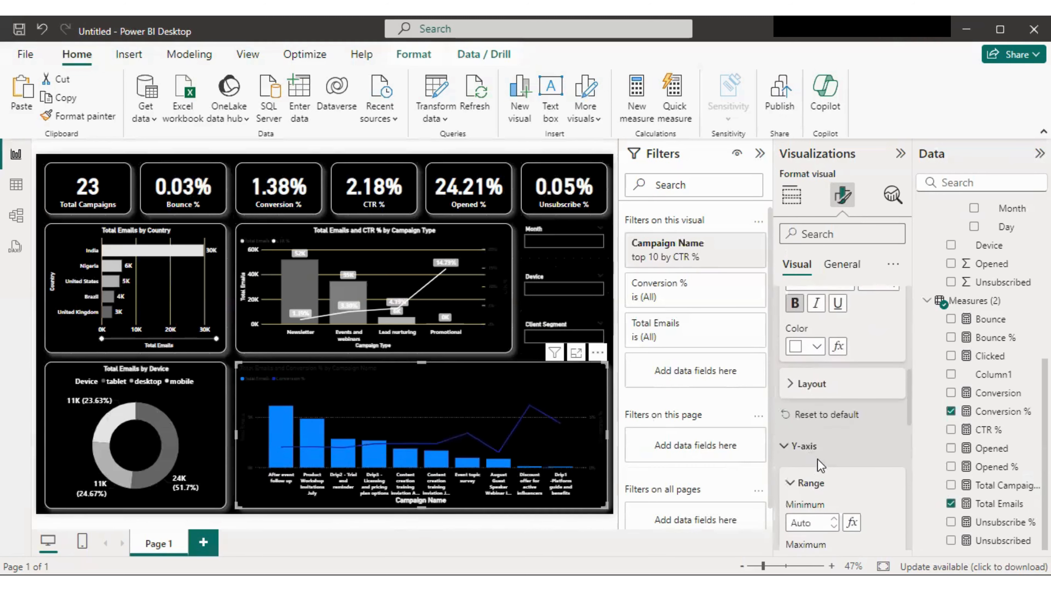
scroll(823, 461, "down", 3)
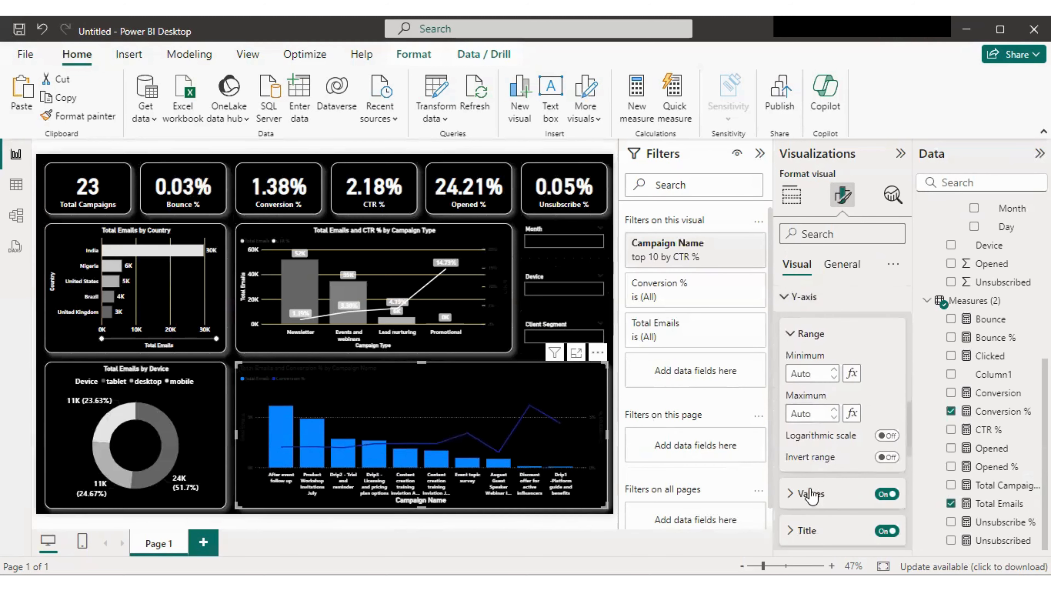
left_click(800, 494)
scroll(800, 476, "down", 3)
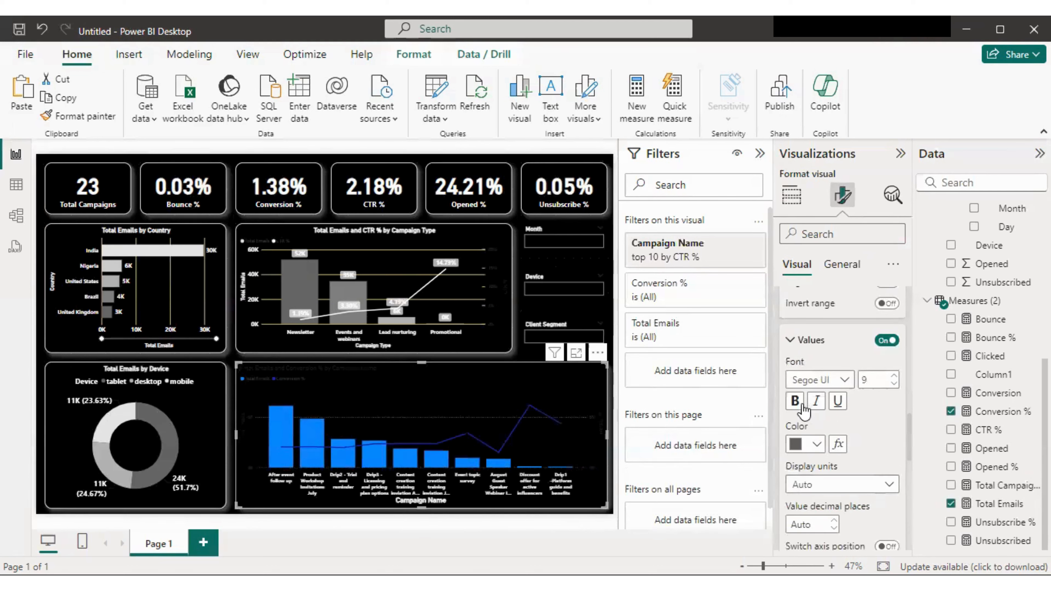
left_click(810, 444)
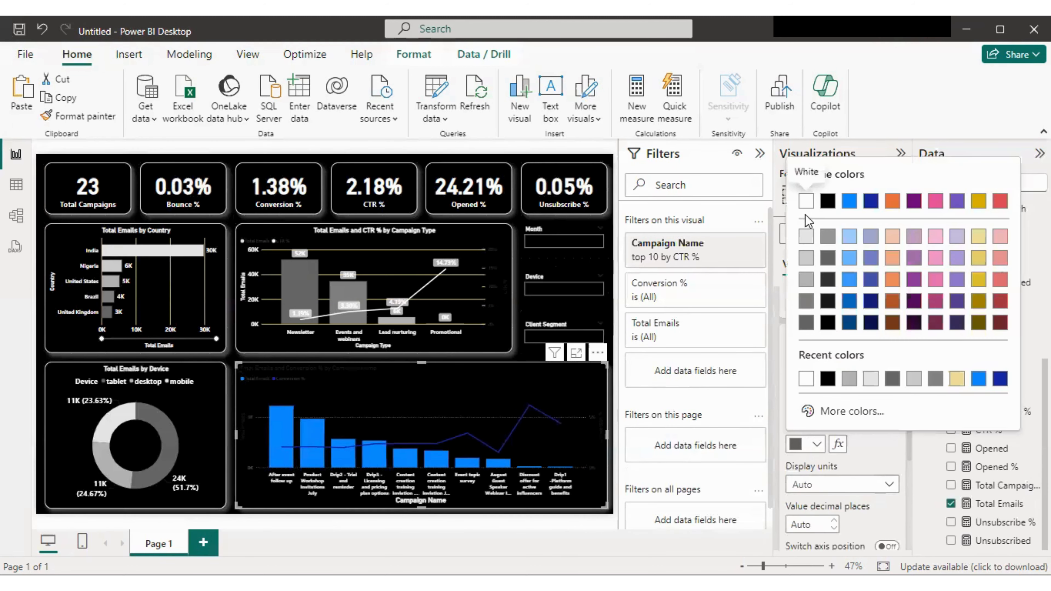
left_click(806, 201)
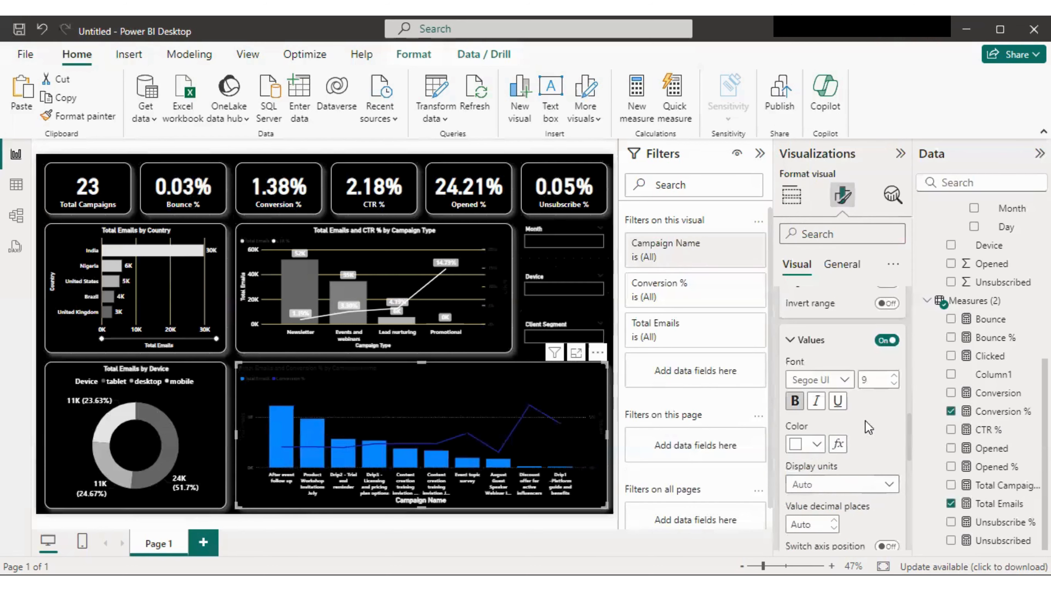
left_click(894, 376)
left_click(895, 376)
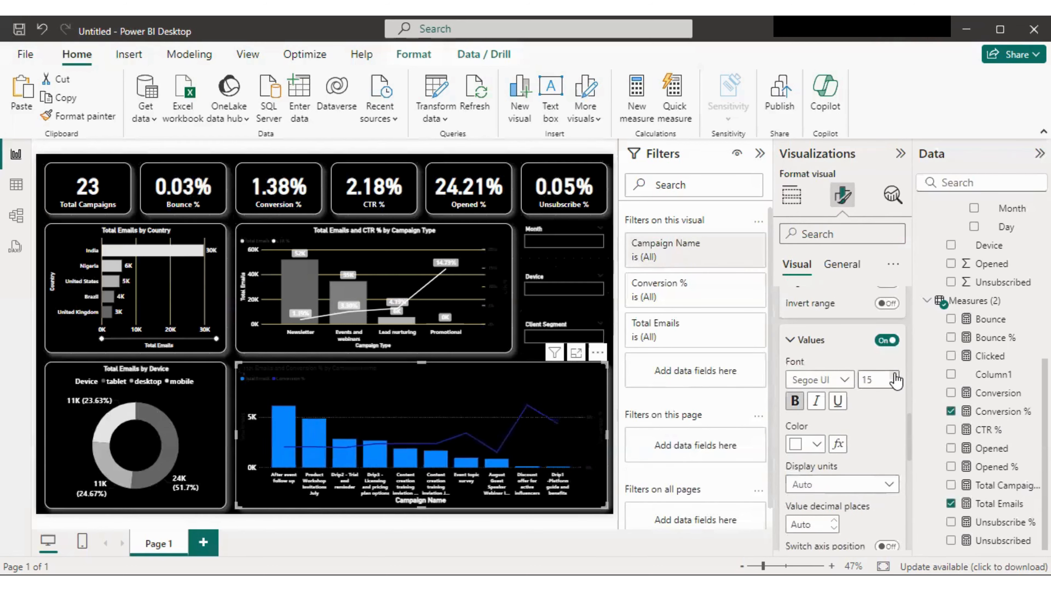
Step: Set the campaign name chart's legend position to Top center
scroll(901, 433, "down", 5)
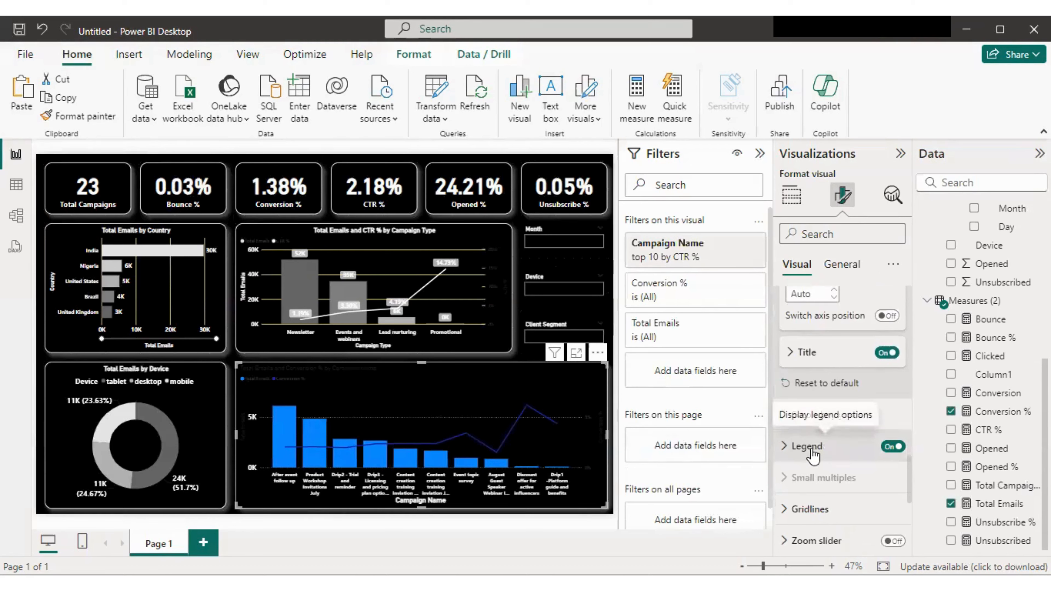
scroll(813, 451, "down", 3)
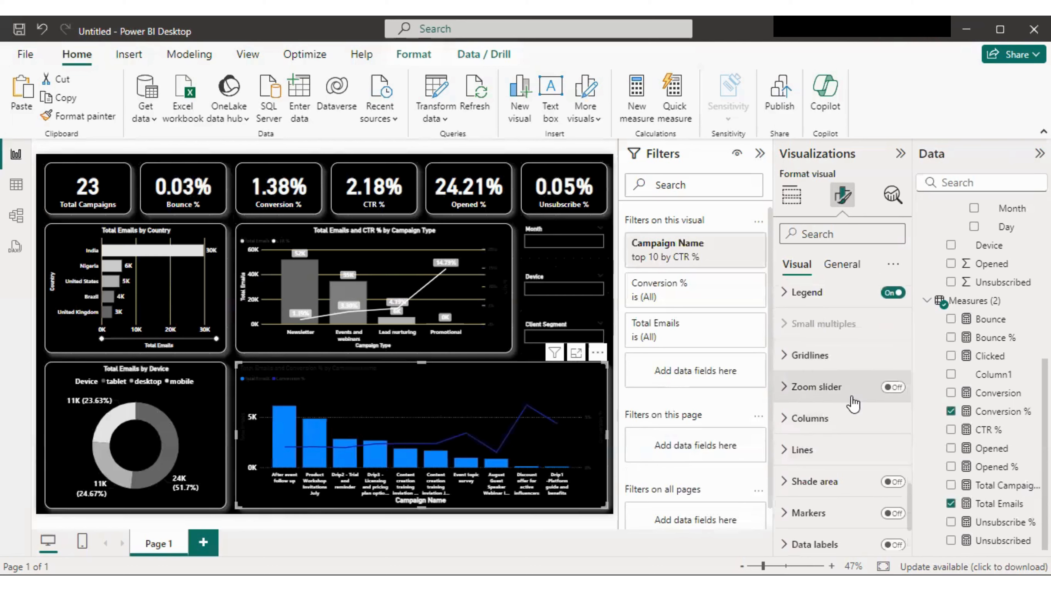
left_click(810, 296)
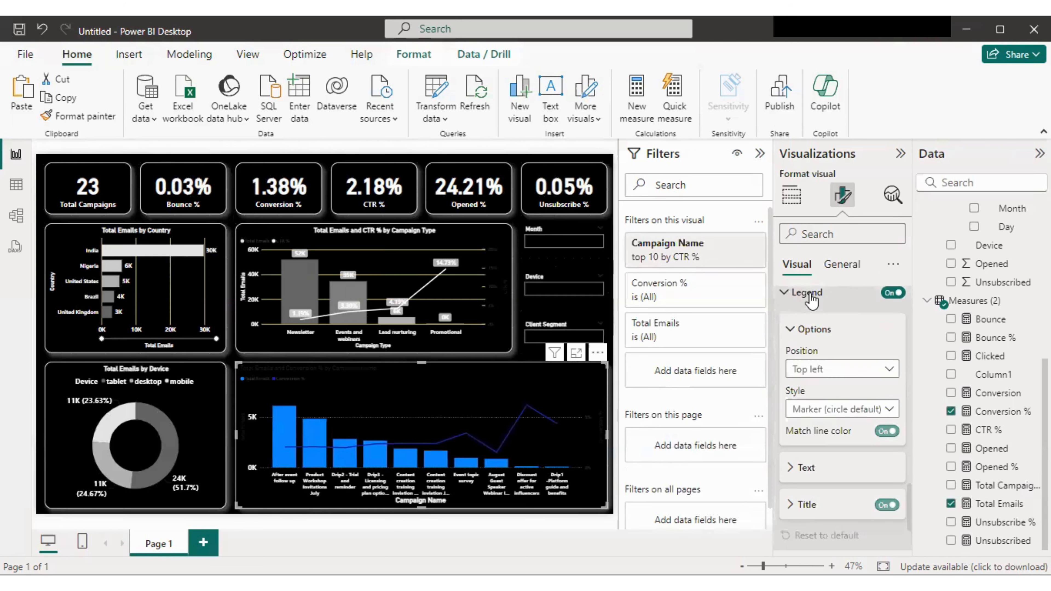
left_click(846, 381)
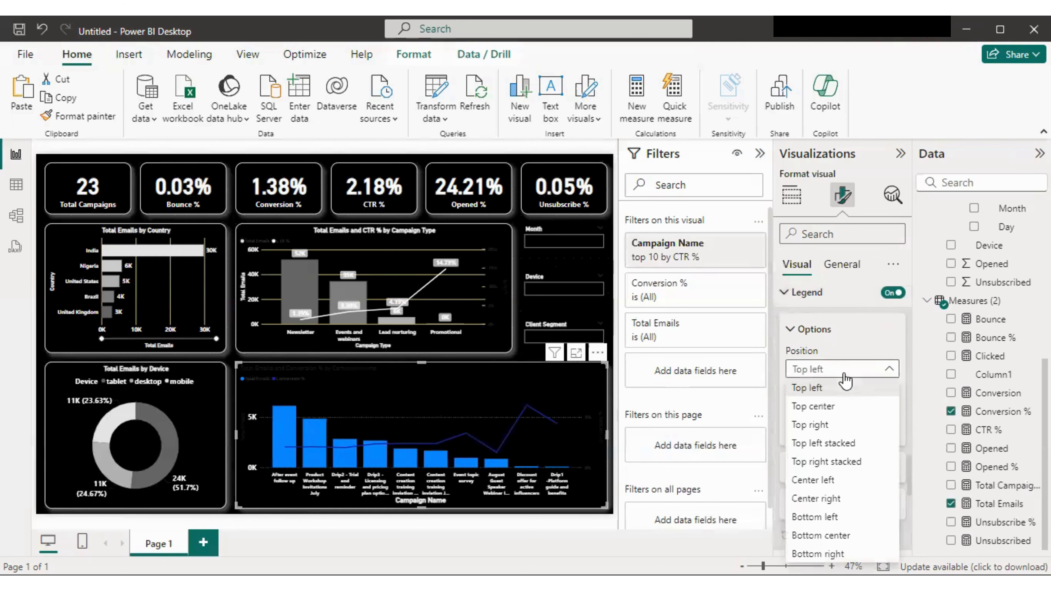
left_click(830, 408)
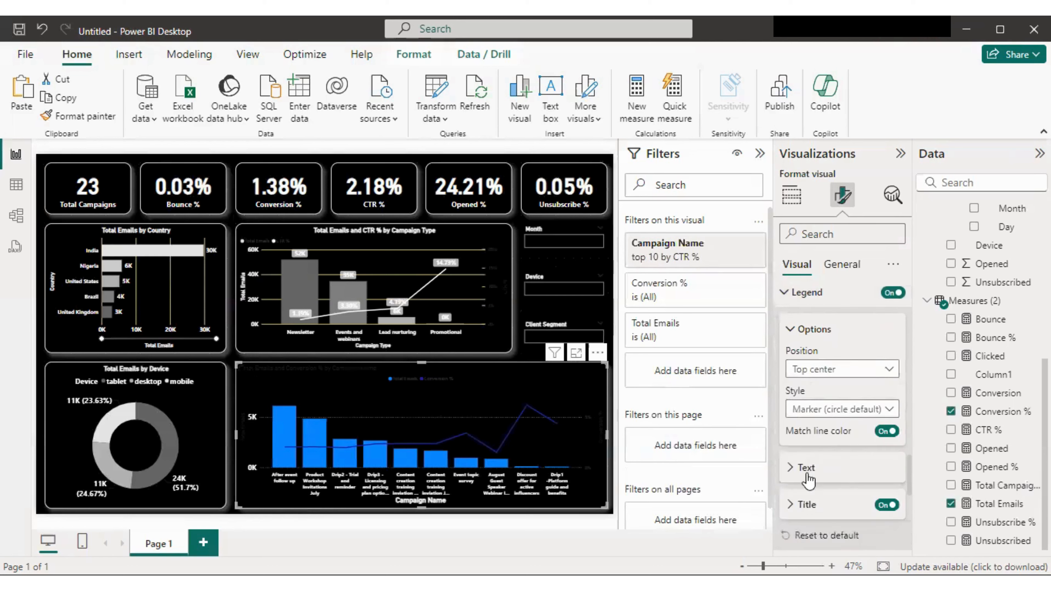
Step: Make the campaign name chart's legend text bold and white
left_click(818, 472)
scroll(816, 471, "down", 2)
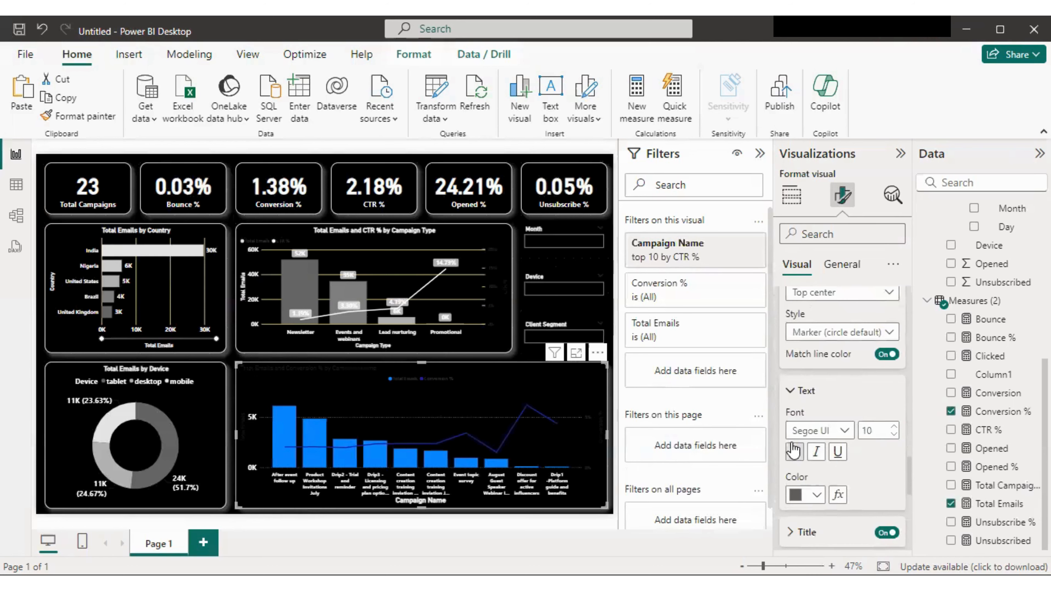
left_click(814, 495)
left_click(806, 251)
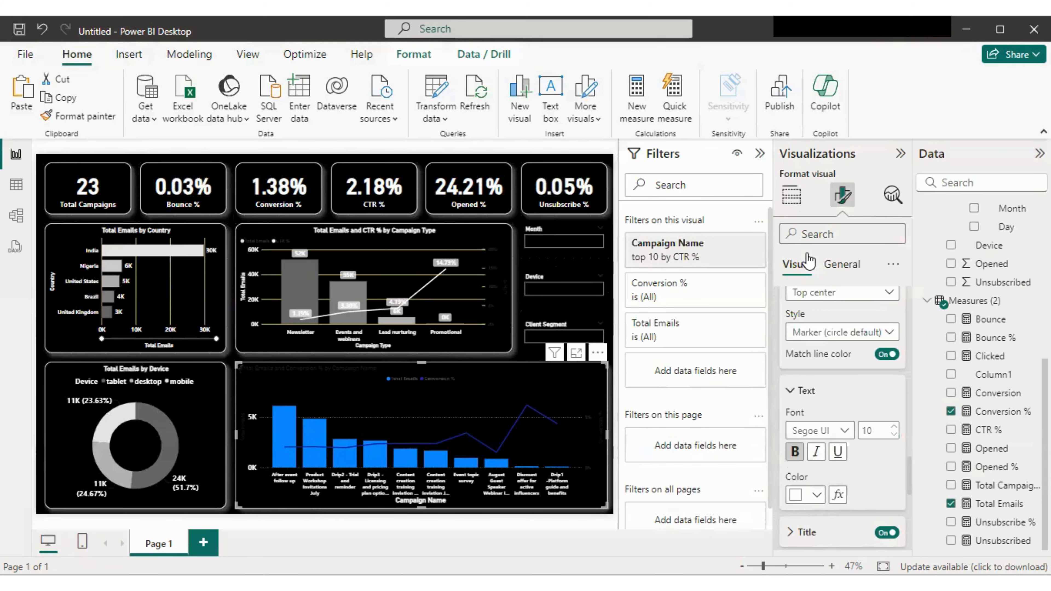
scroll(838, 459, "down", 2)
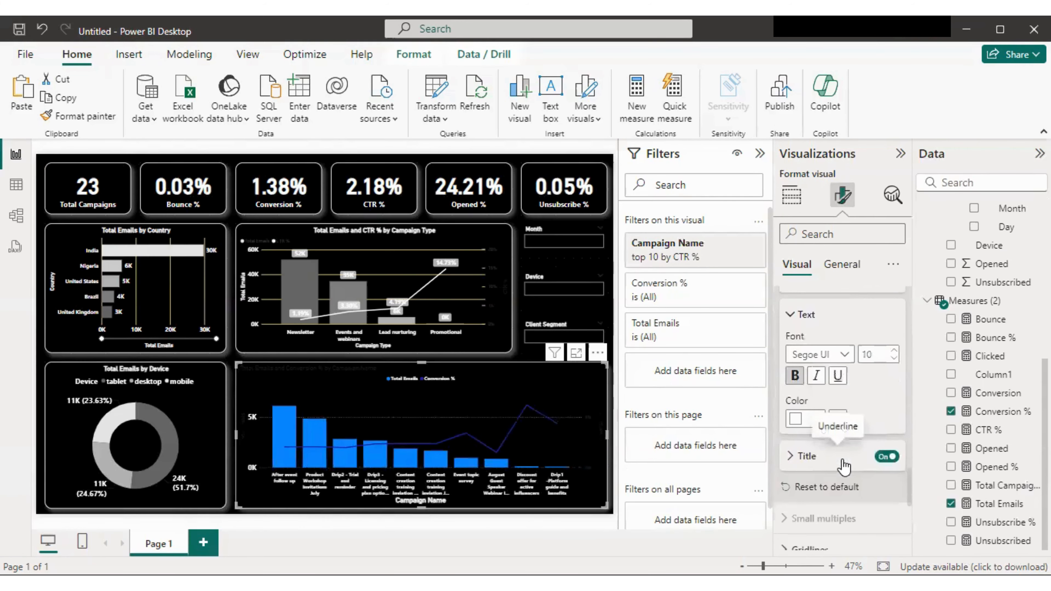
left_click(811, 459)
scroll(818, 462, "down", 2)
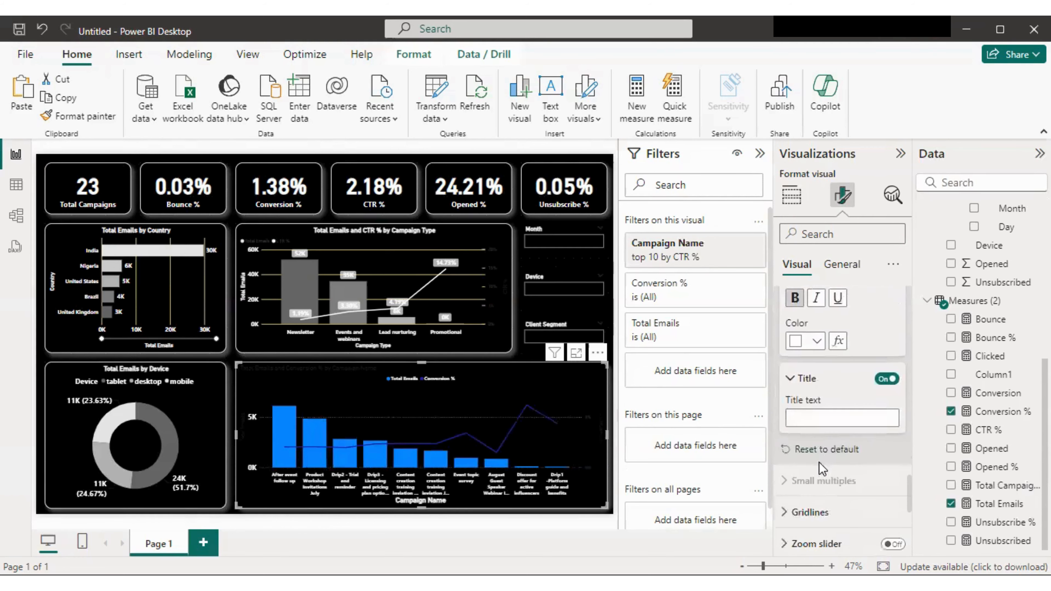
scroll(840, 467, "down", 2)
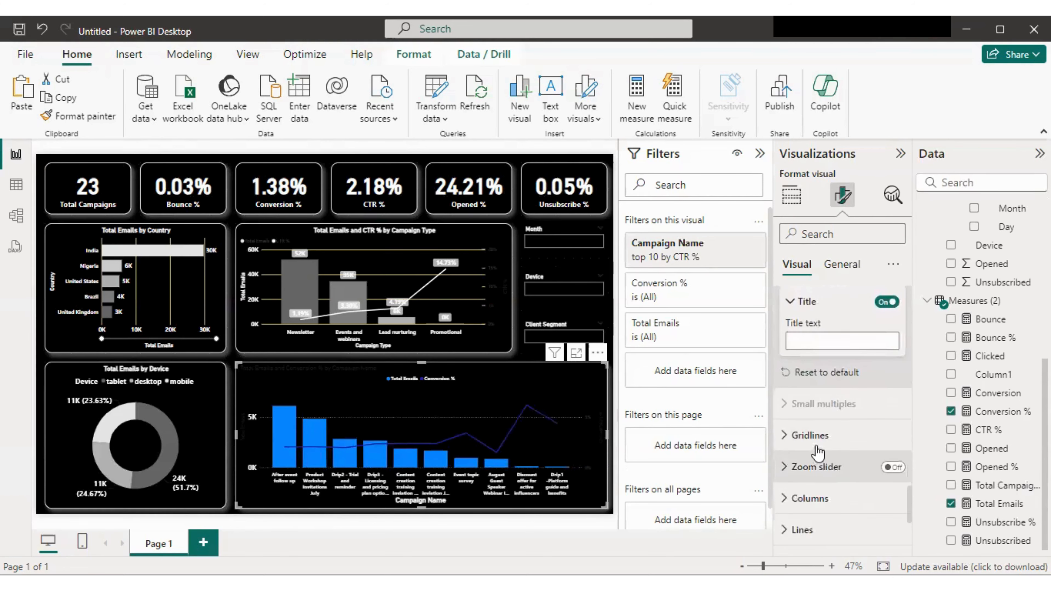
Step: Format the campaign name chart's horizontal gridlines as light yellow, solid lines with a 2 px width
left_click(819, 444)
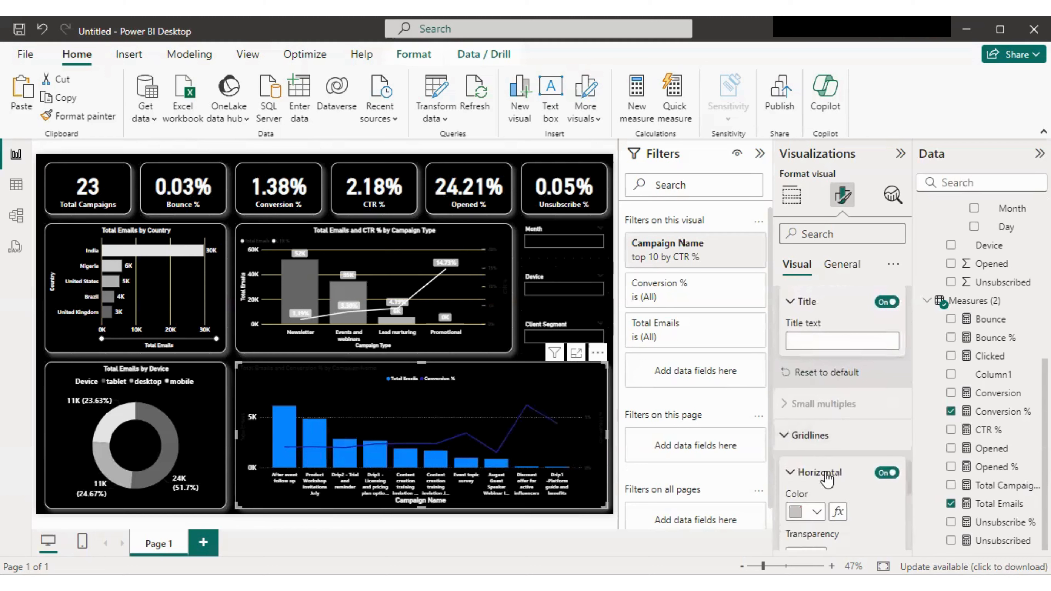
left_click(816, 513)
left_click(980, 307)
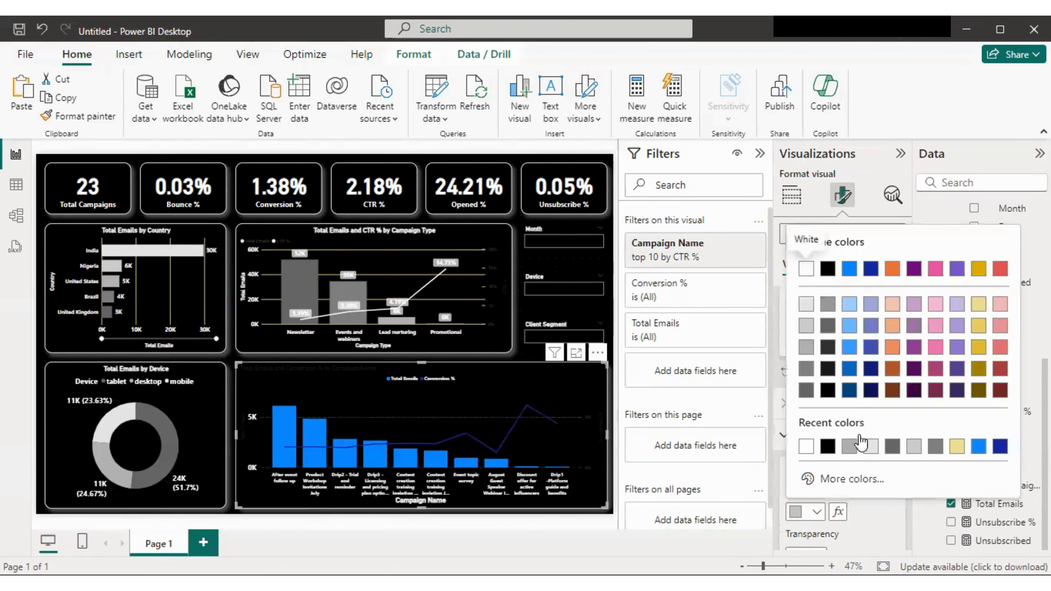
scroll(864, 499, "down", 4)
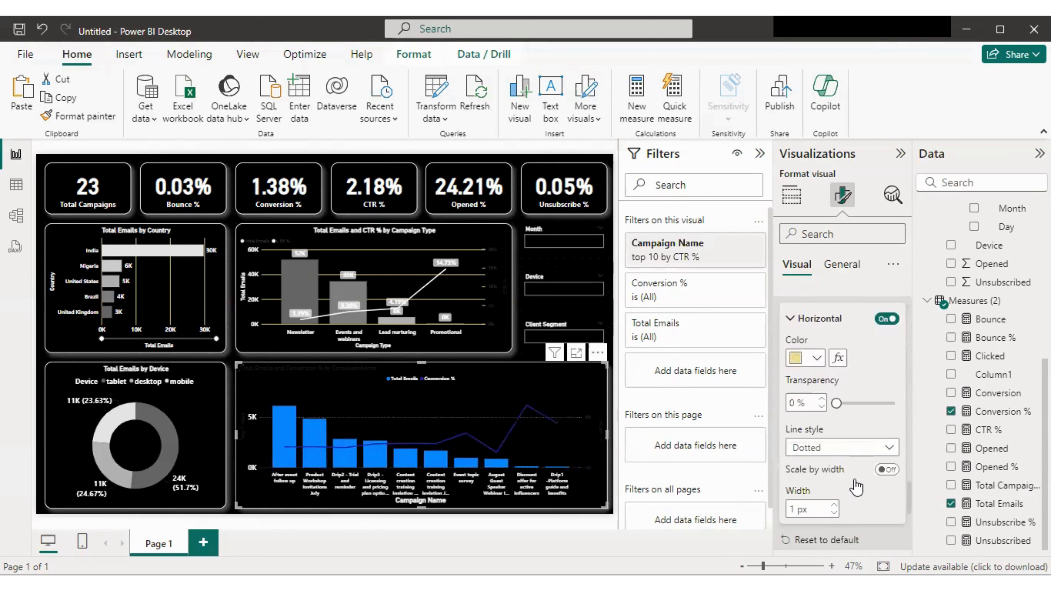
left_click(840, 452)
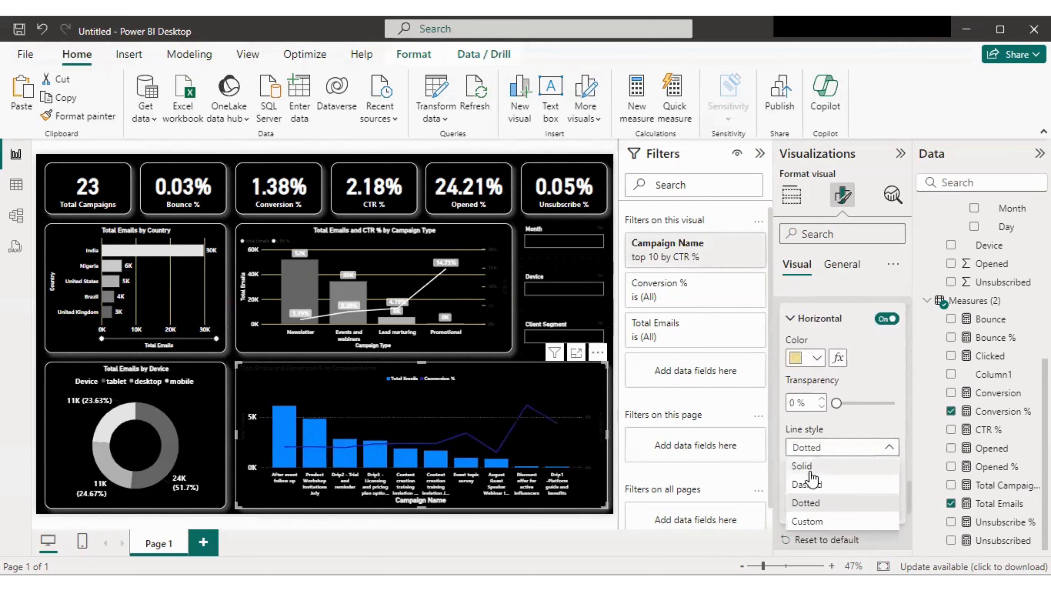
left_click(810, 469)
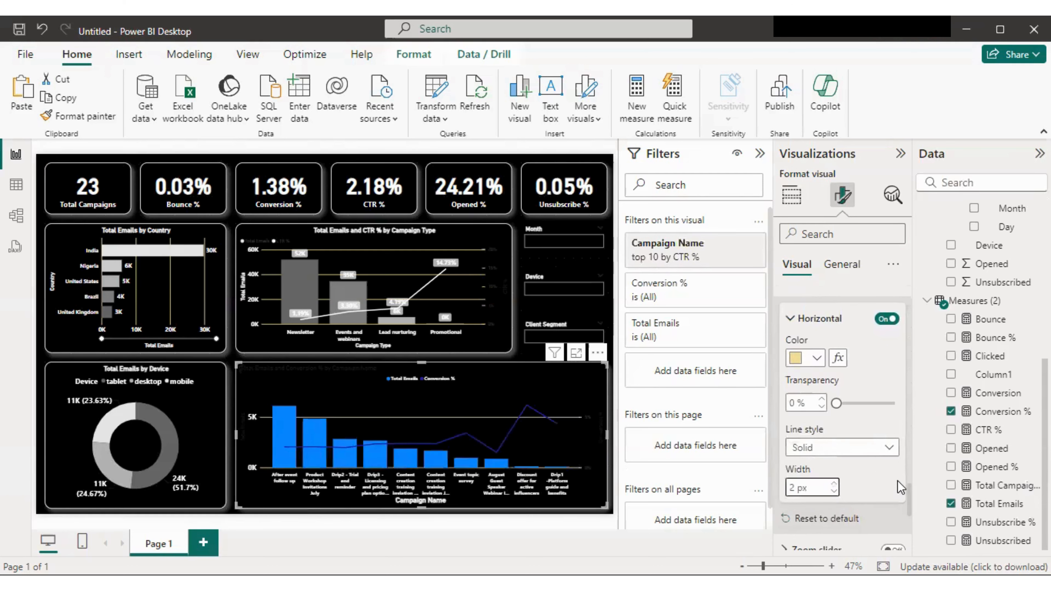
Step: Set the campaign name chart's column color to medium gray for all categories
scroll(899, 488, "down", 2)
scroll(889, 476, "down", 2)
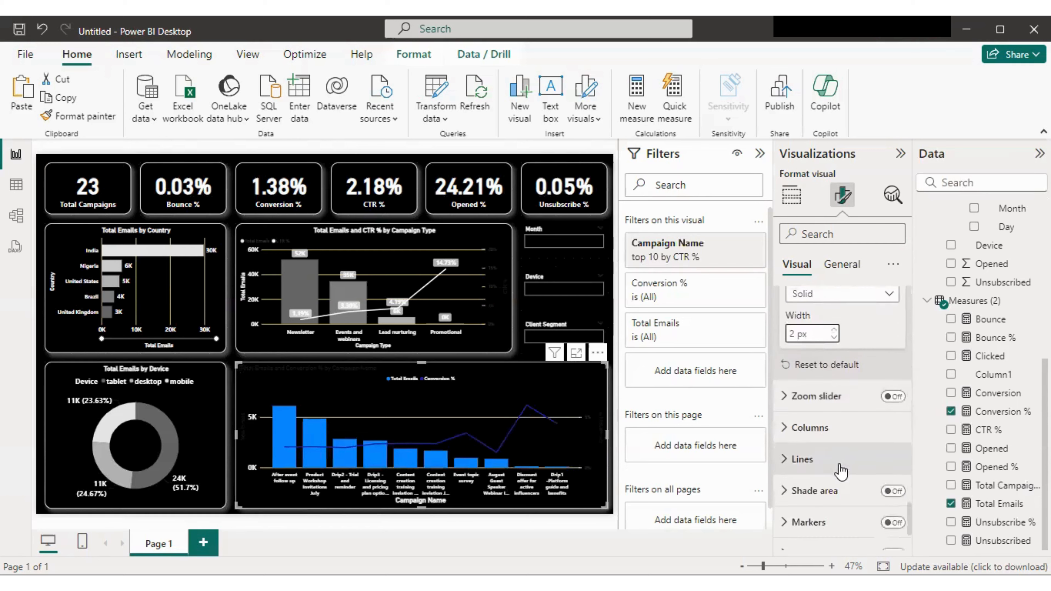
left_click(833, 429)
scroll(828, 431, "down", 3)
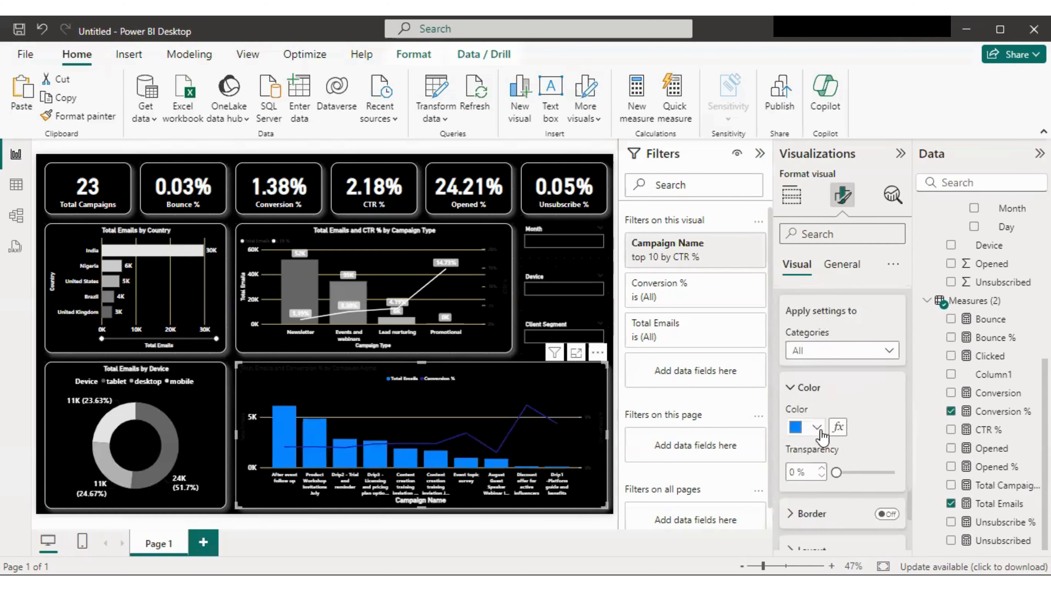
left_click(817, 428)
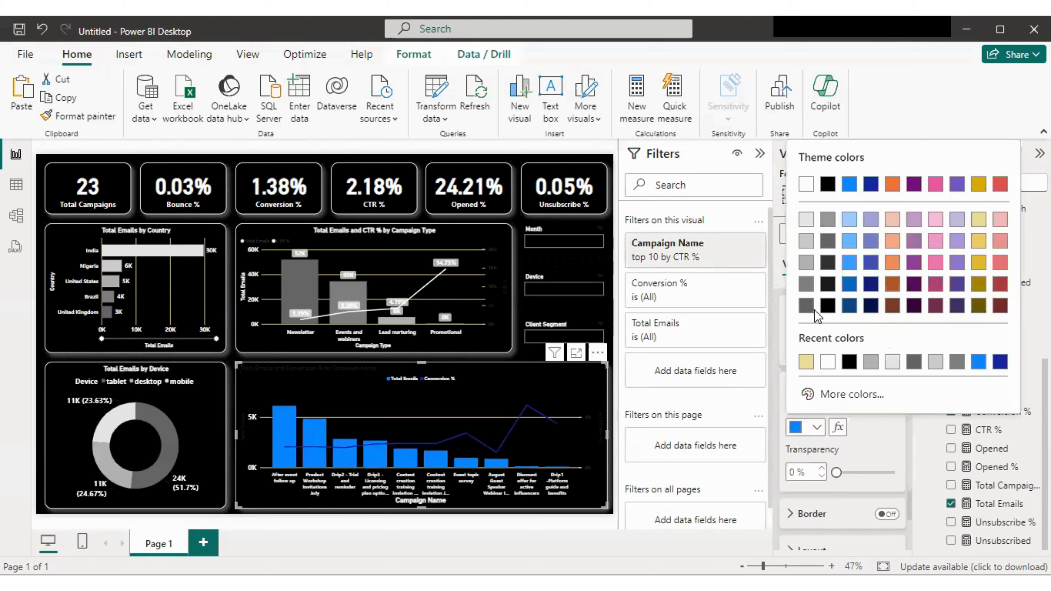
left_click(806, 224)
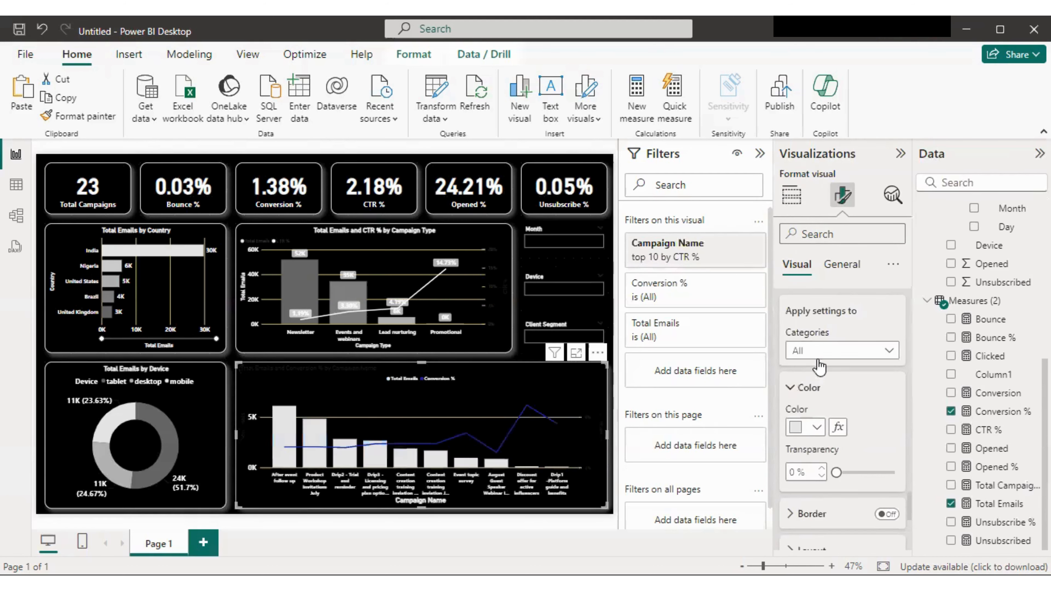
scroll(821, 396, "down", 4)
scroll(821, 395, "up", 5)
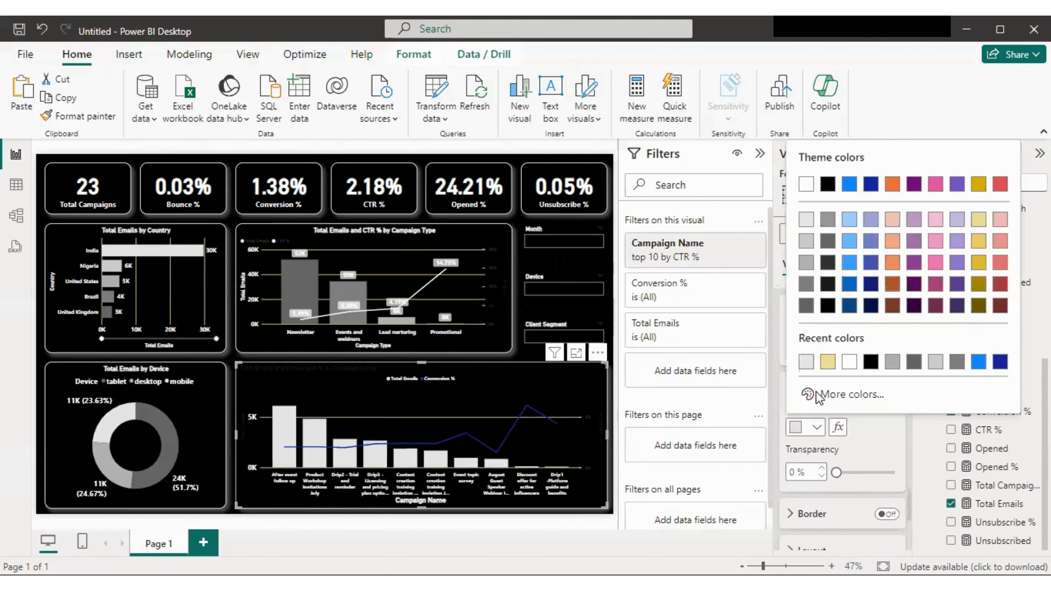
left_click(815, 428)
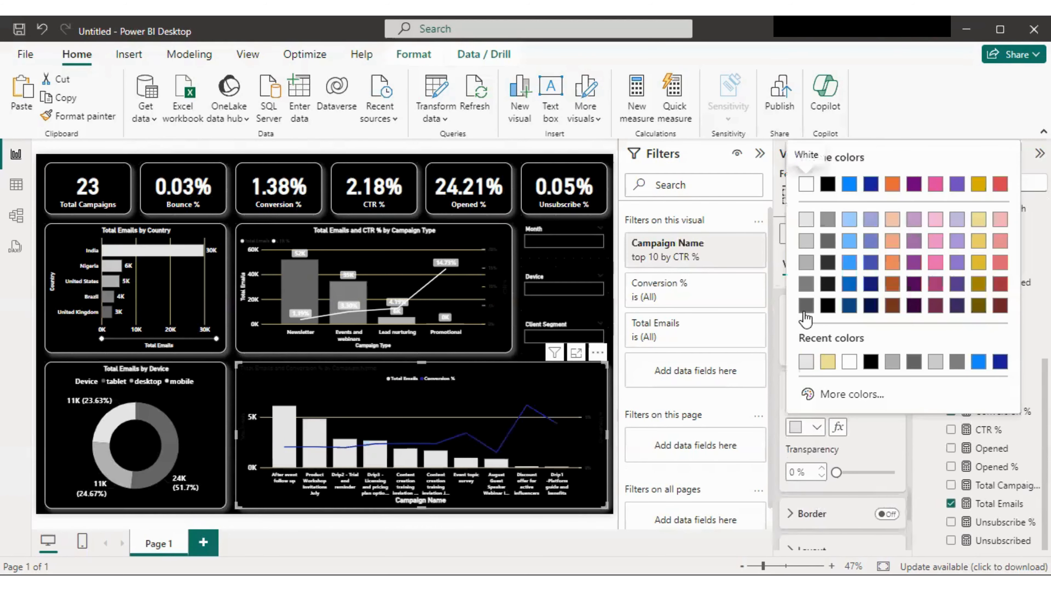
left_click(810, 292)
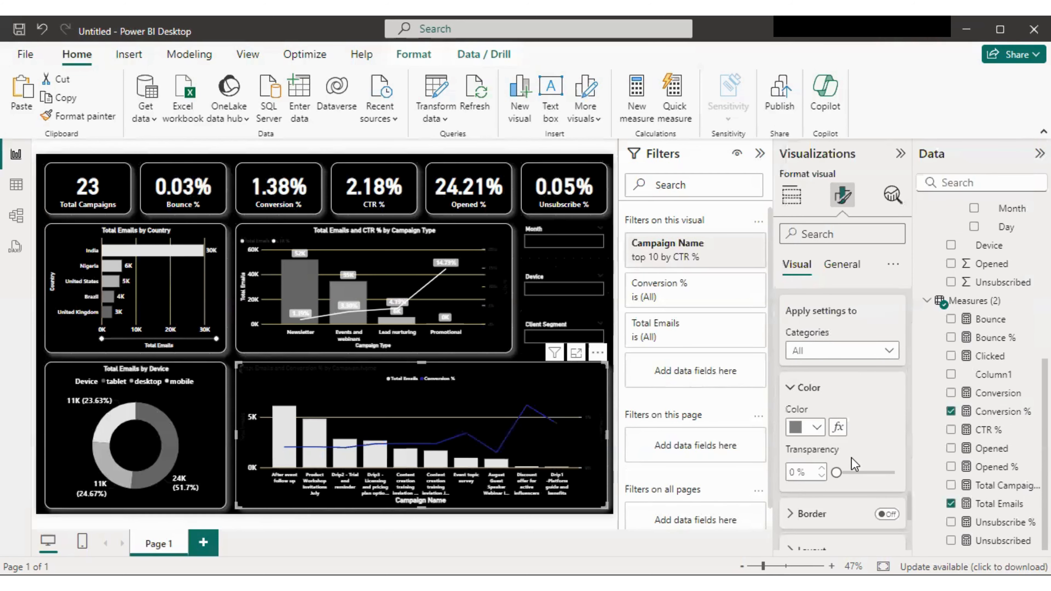
Step: Set the Conversion % line color in the campaign name chart to white
scroll(852, 466, "down", 3)
scroll(852, 466, "down", 1)
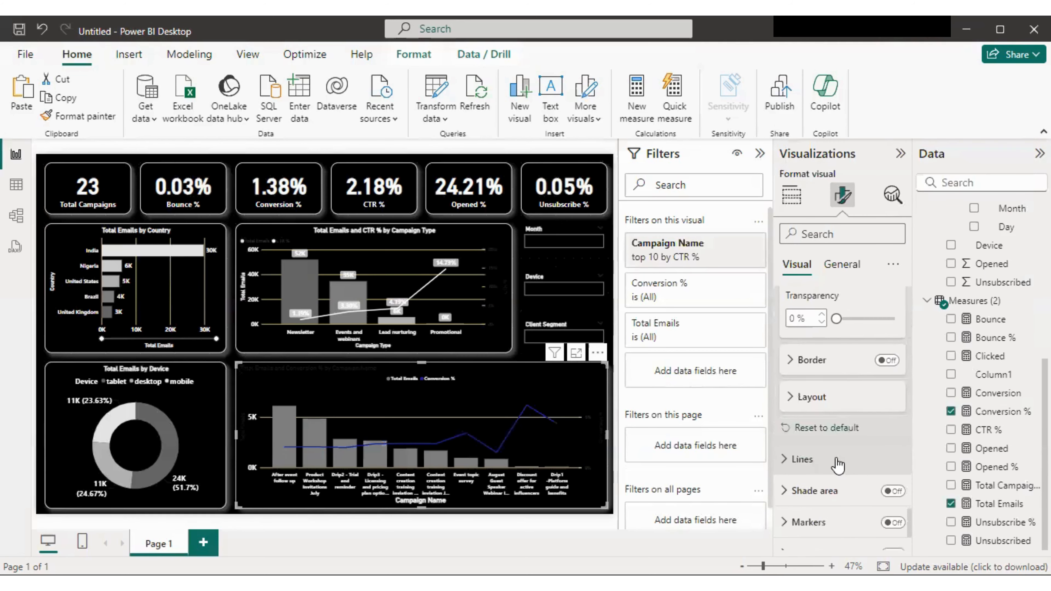
left_click(811, 462)
left_click(813, 463)
left_click(803, 459)
scroll(823, 468, "down", 2)
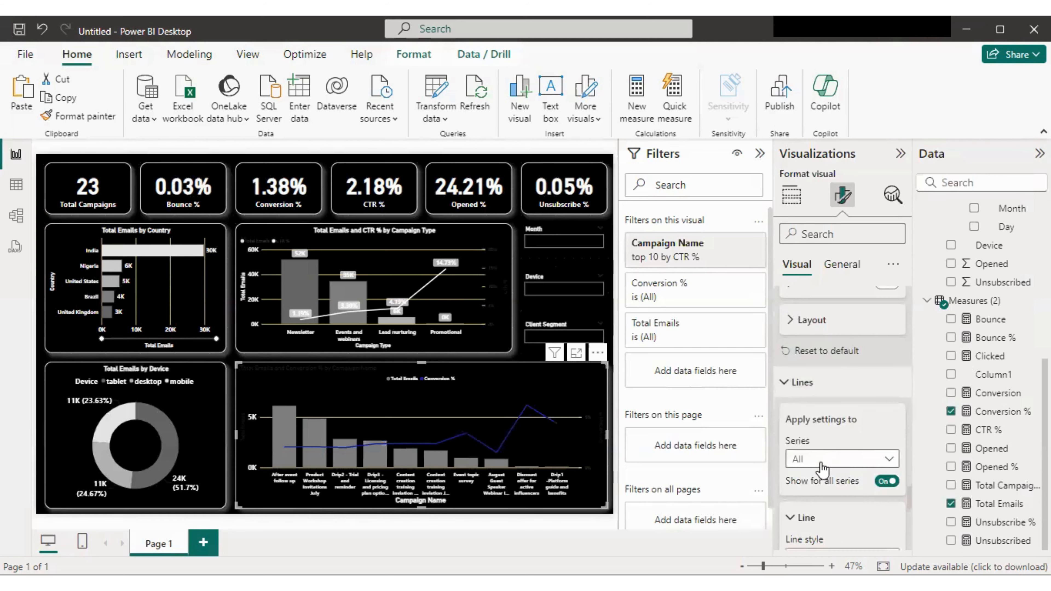
scroll(821, 480, "down", 2)
scroll(823, 483, "down", 2)
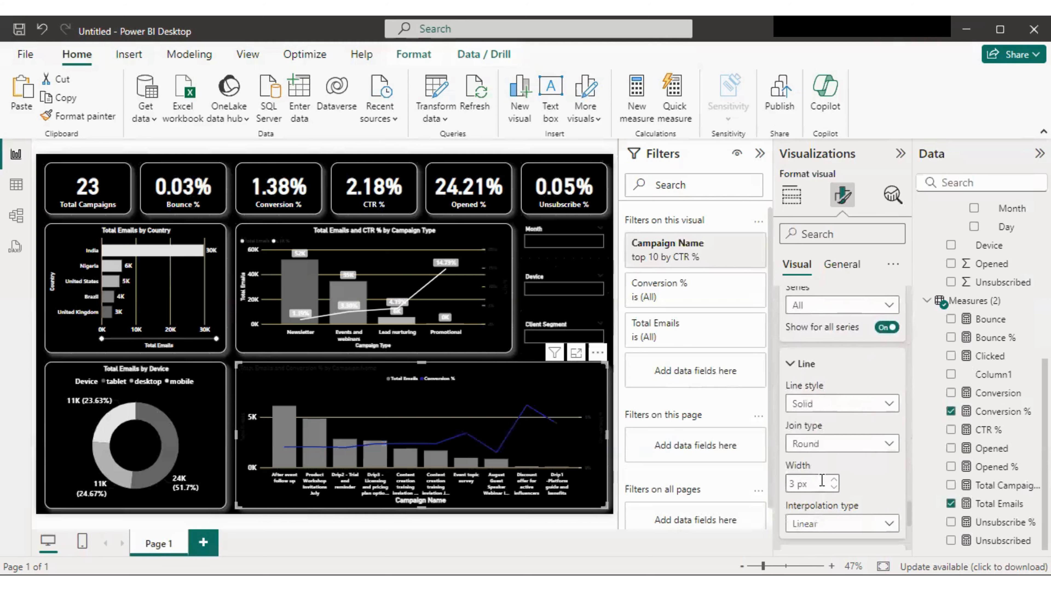
scroll(821, 481, "down", 2)
left_click(824, 485)
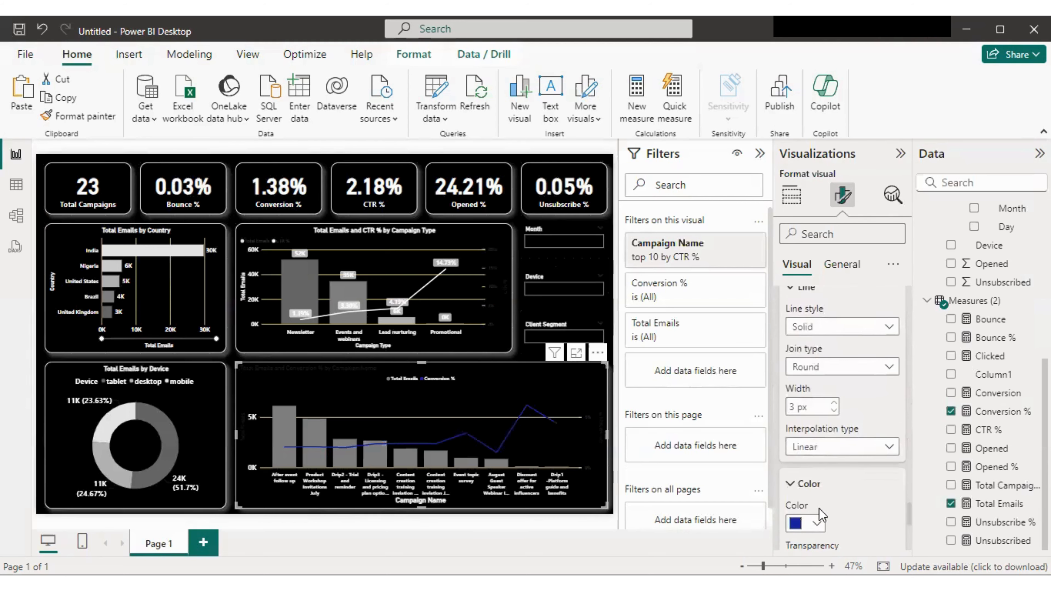
left_click(815, 523)
left_click(806, 280)
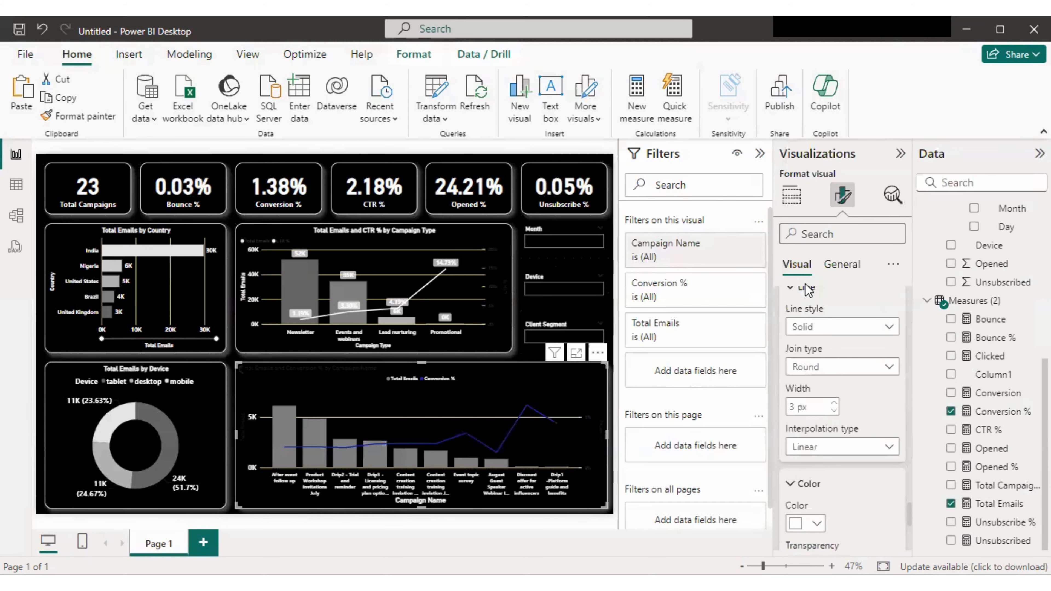
Step: Turn on markers for the campaign name chart's line and set their default color to light yellow
scroll(835, 460, "down", 4)
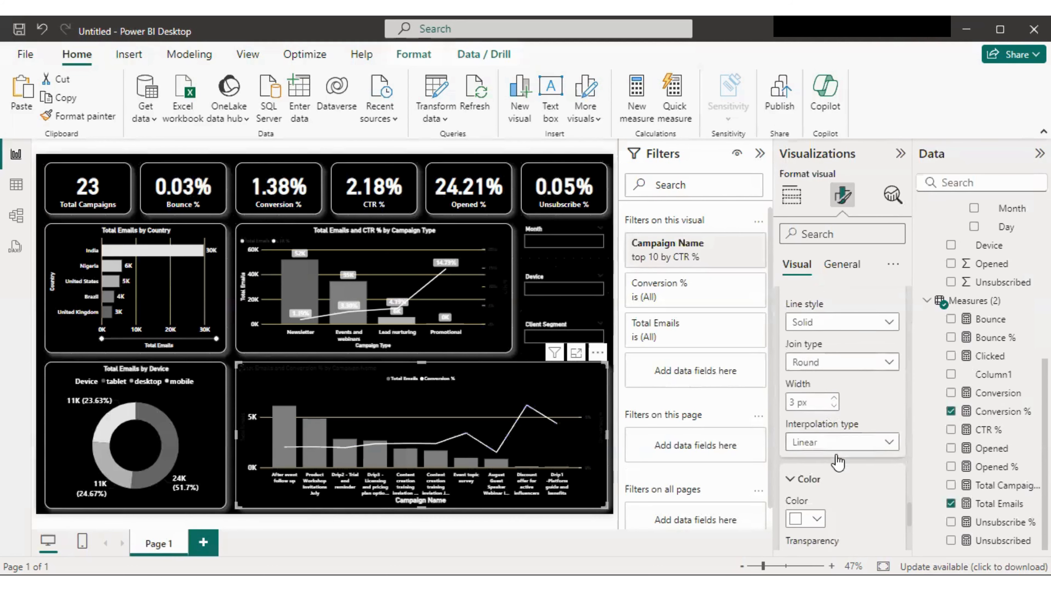
scroll(838, 468, "down", 2)
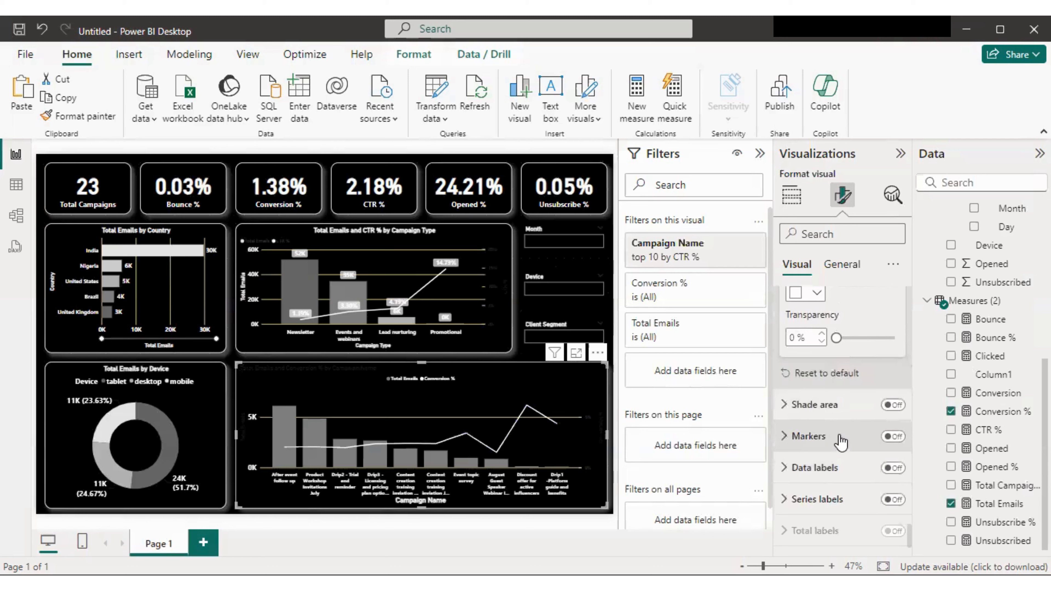
left_click(893, 437)
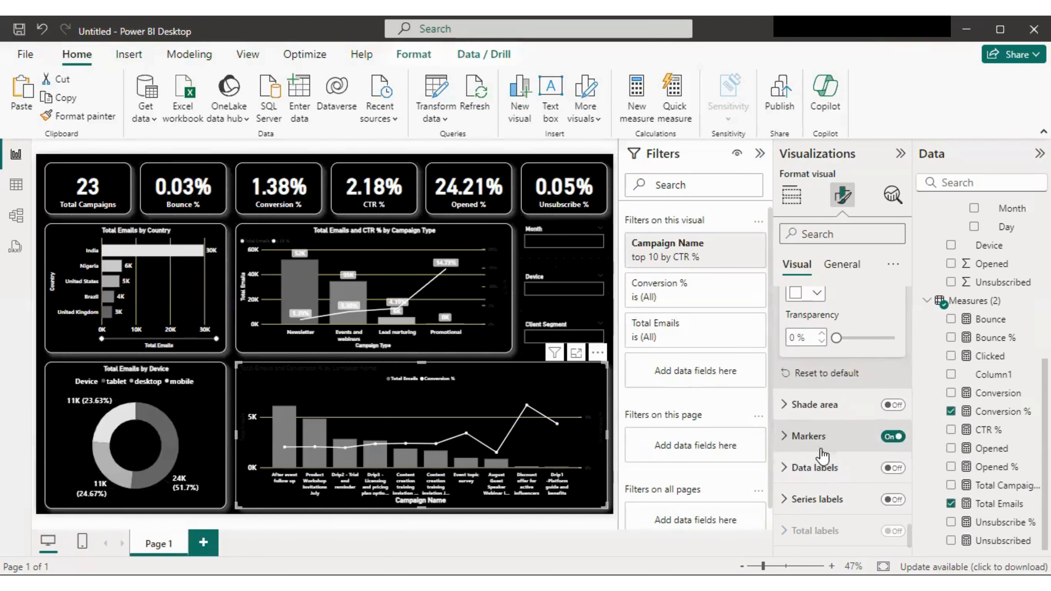
left_click(811, 438)
scroll(828, 464, "down", 2)
left_click(827, 438)
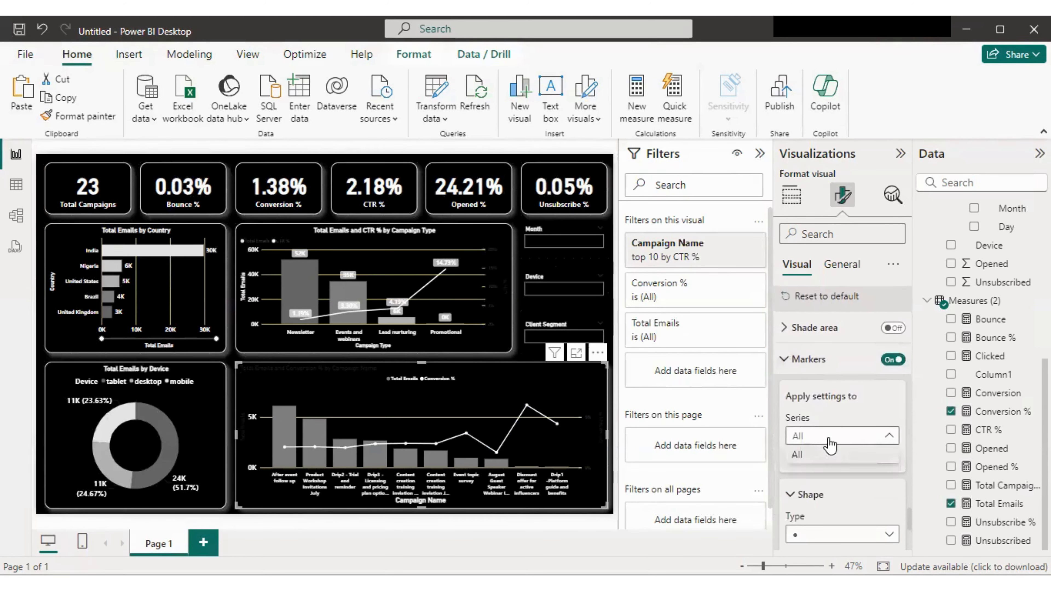
left_click(827, 438)
scroll(844, 495, "down", 4)
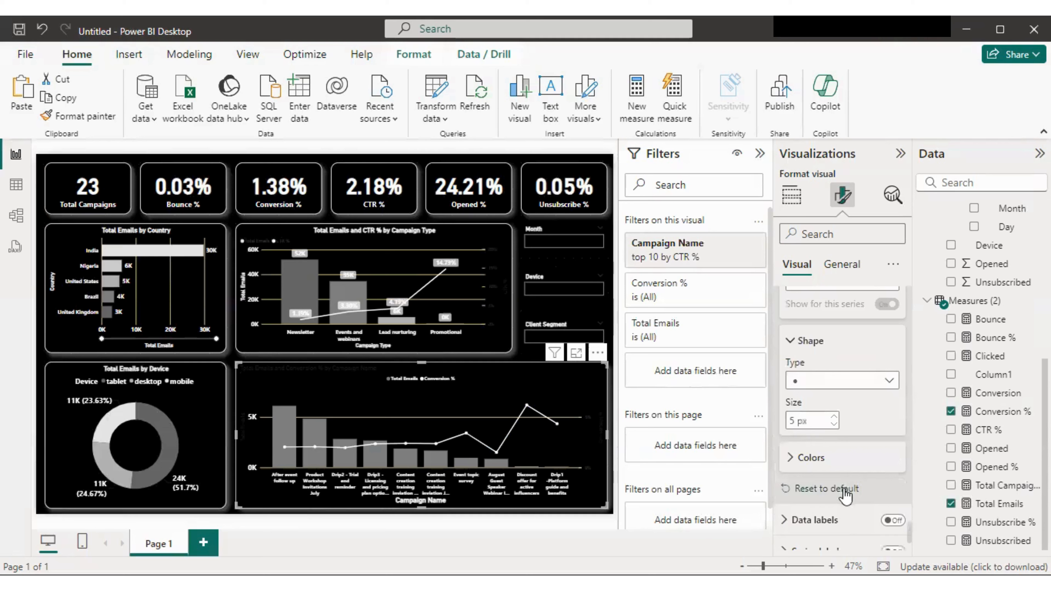
left_click(810, 459)
scroll(824, 480, "down", 2)
left_click(816, 420)
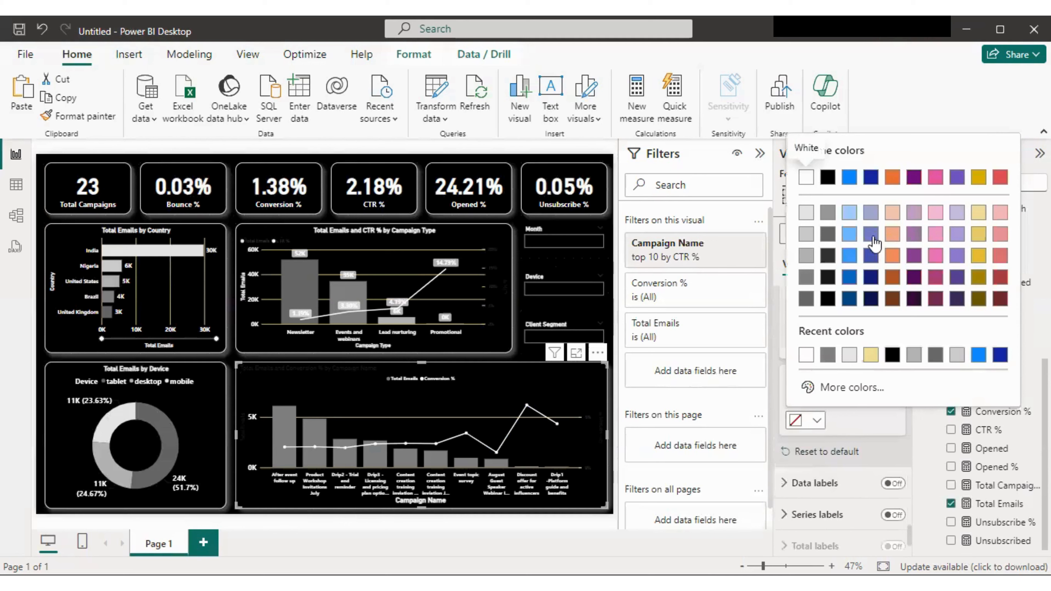
left_click(977, 218)
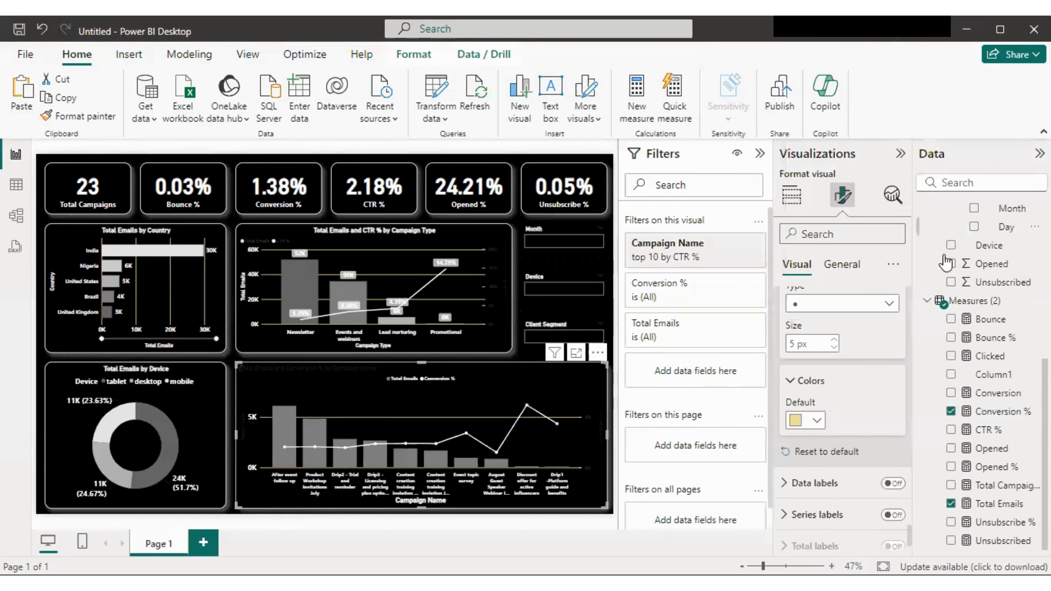
Step: Try showing data labels for all series on the campaign name chart
scroll(858, 433, "down", 1)
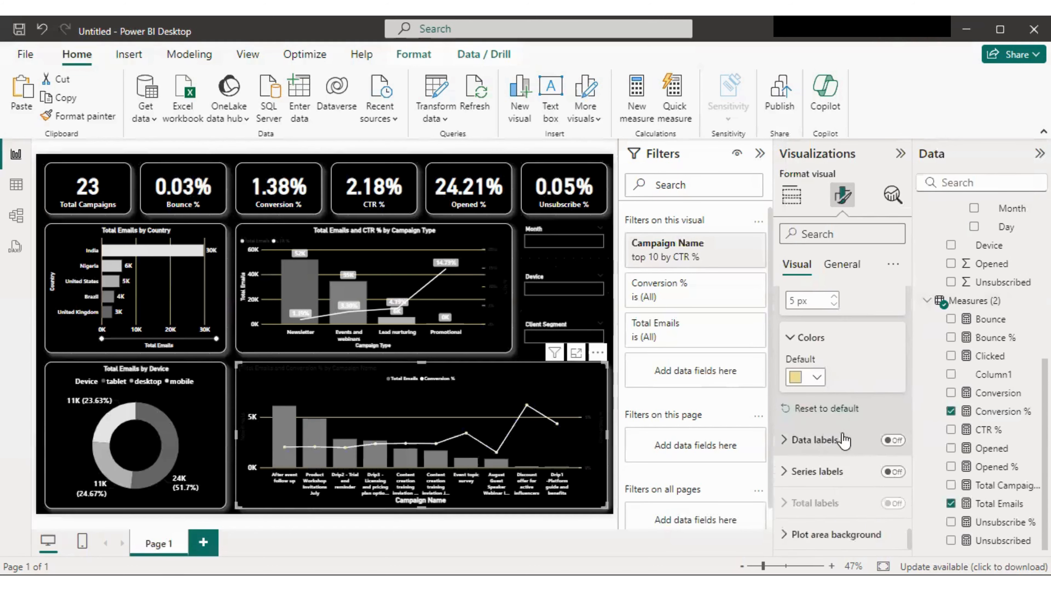
left_click(844, 441)
left_click(892, 440)
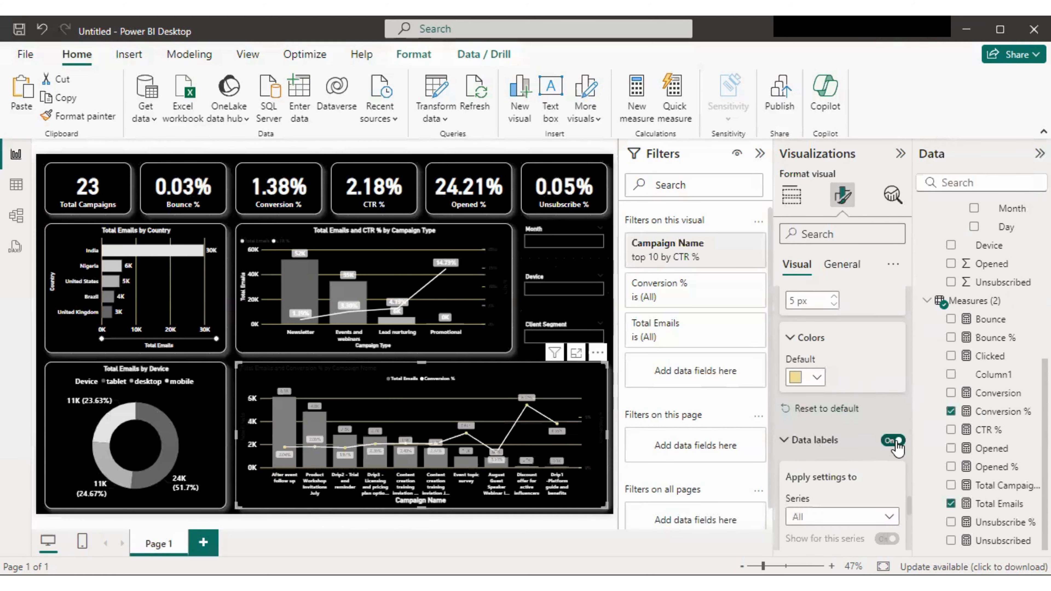
left_click(893, 441)
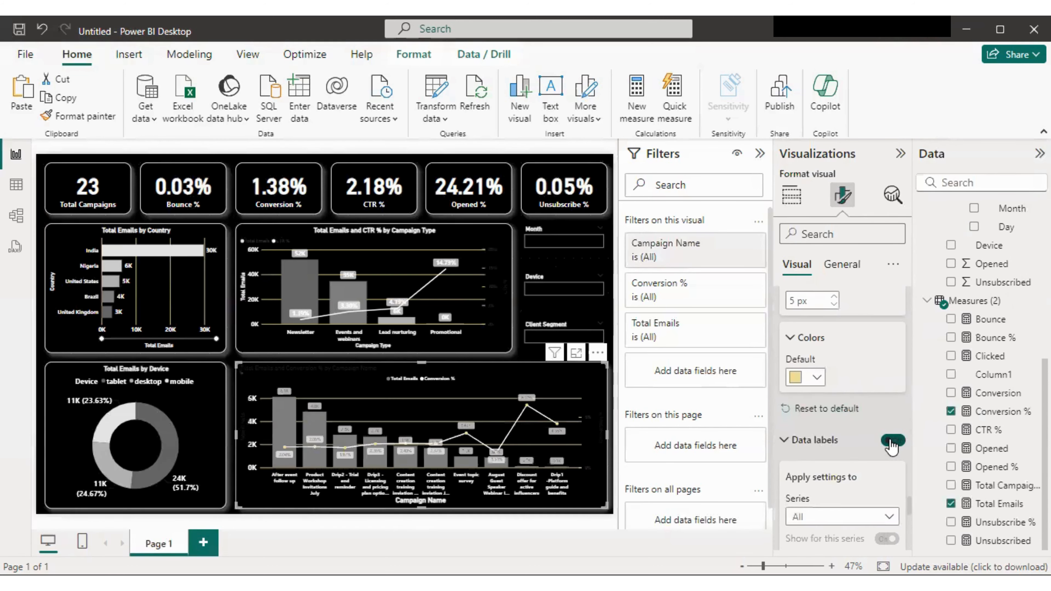
scroll(749, 439, "down", 1)
scroll(827, 433, "down", 5)
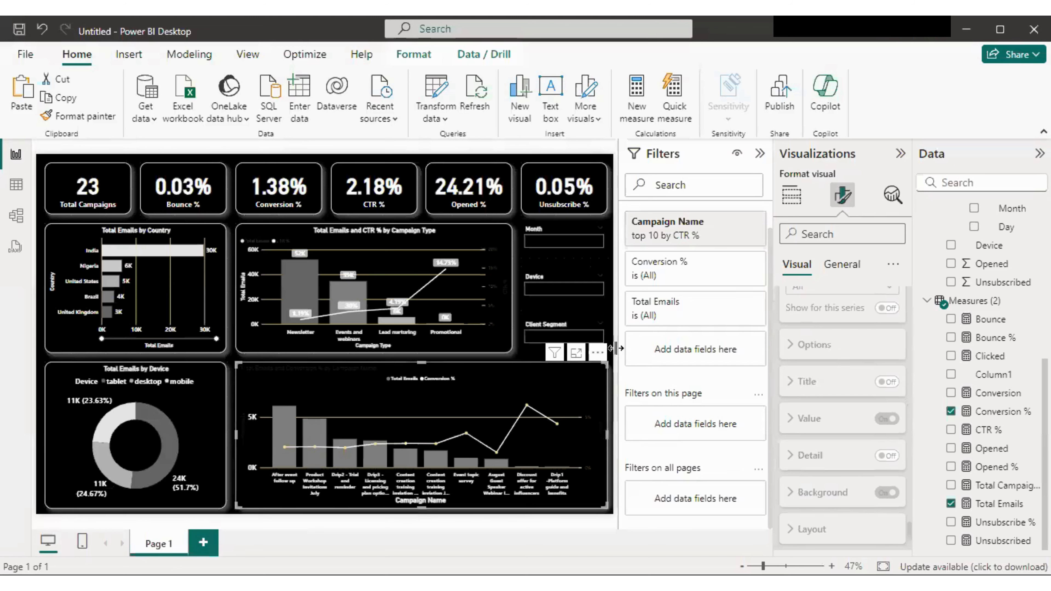
Step: Set the title text of the Total Emails and Conversion % by Campaign Name chart to white and center it
left_click(133, 165)
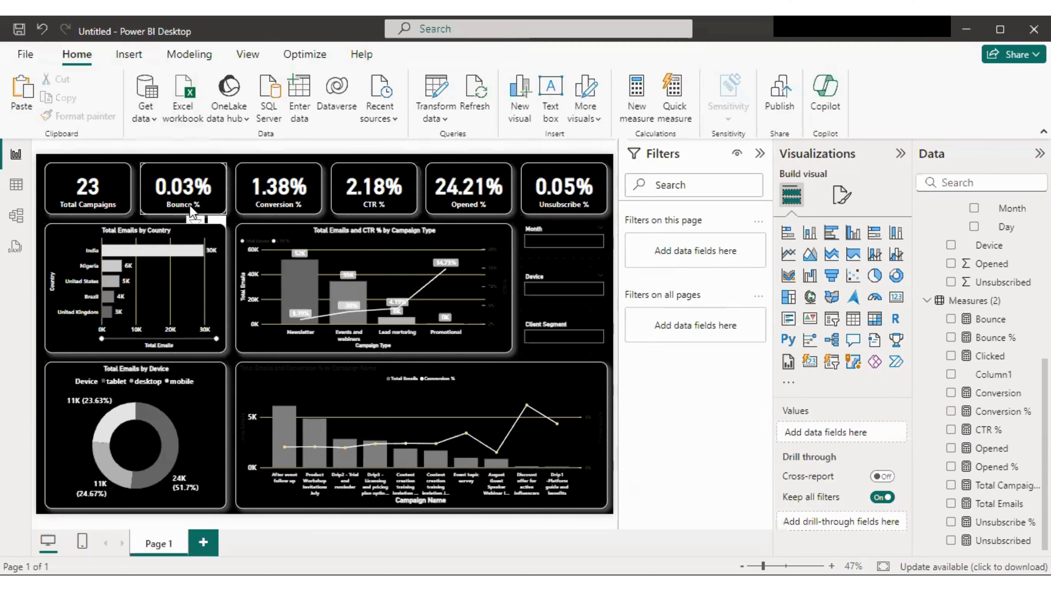
left_click(391, 396)
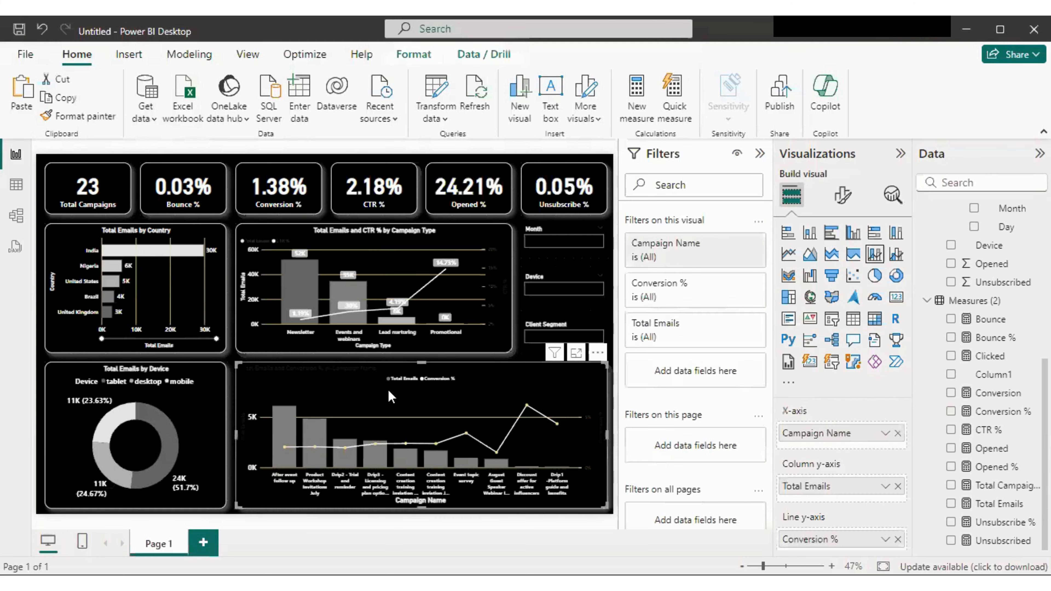
left_click(843, 195)
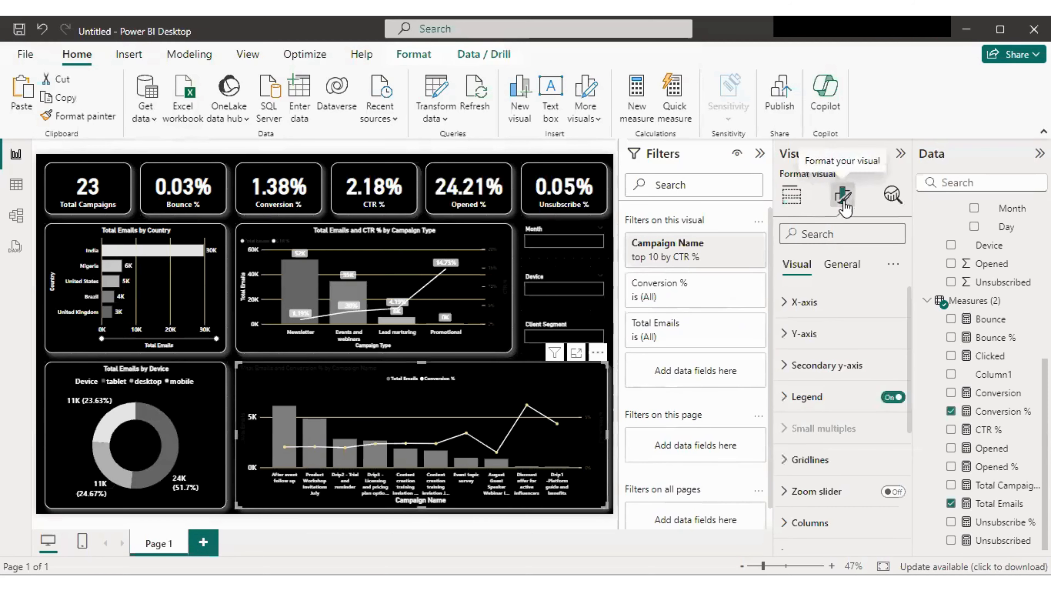
left_click(840, 278)
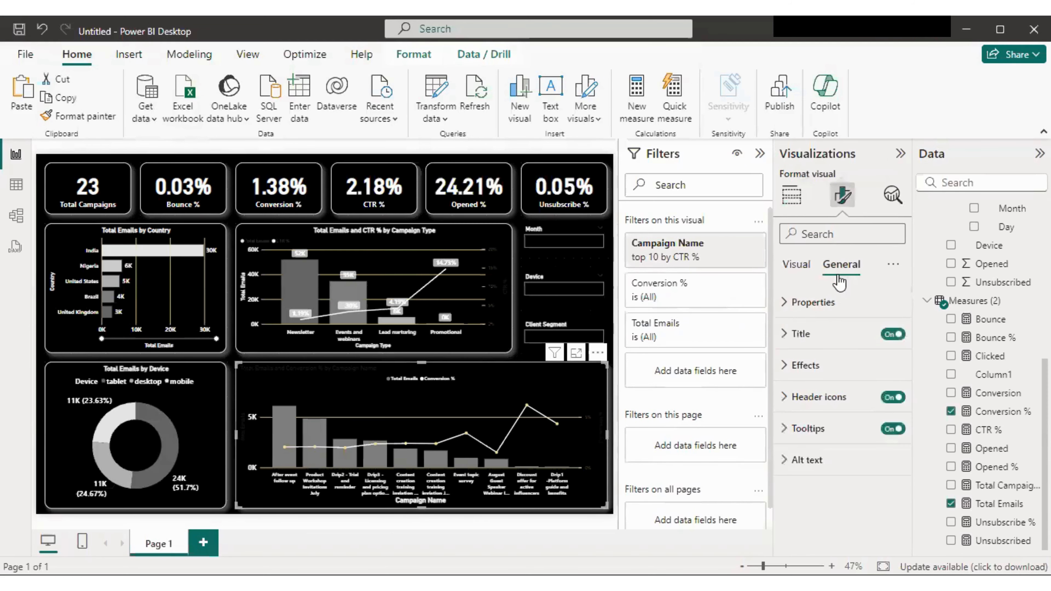
left_click(817, 345)
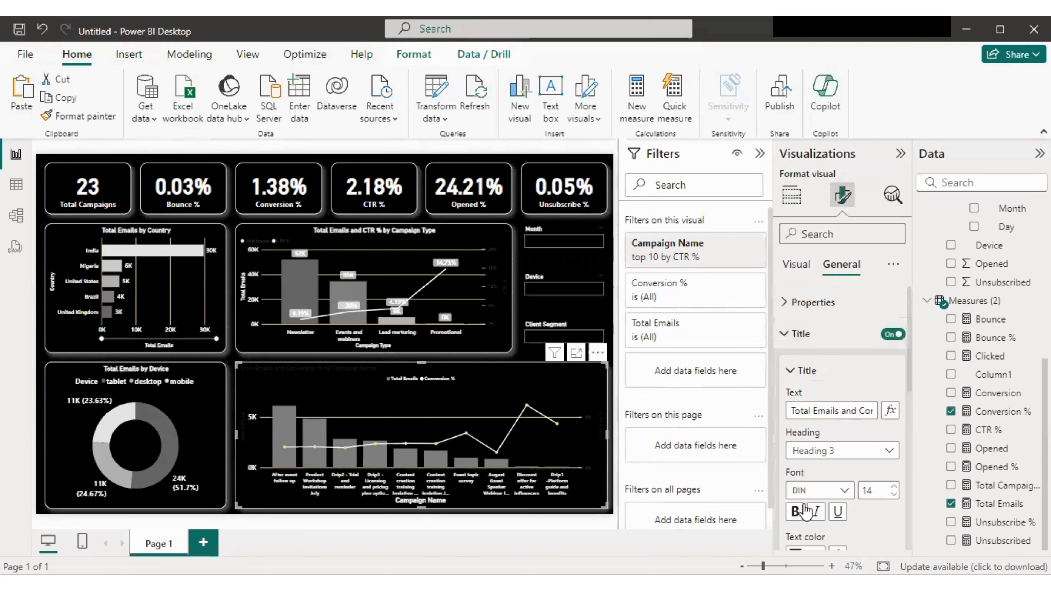
scroll(840, 505, "down", 4)
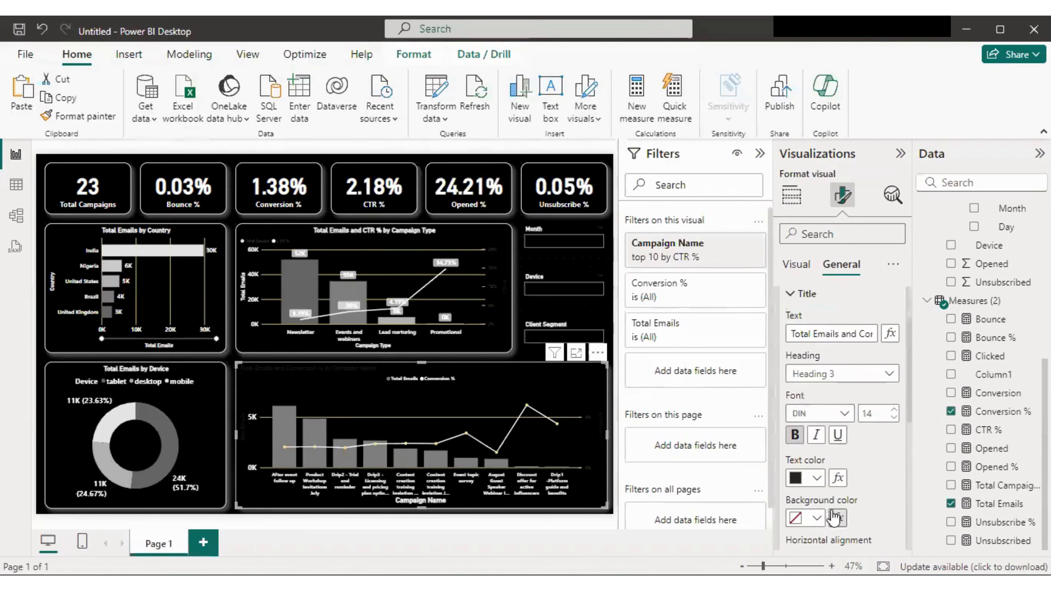
left_click(817, 410)
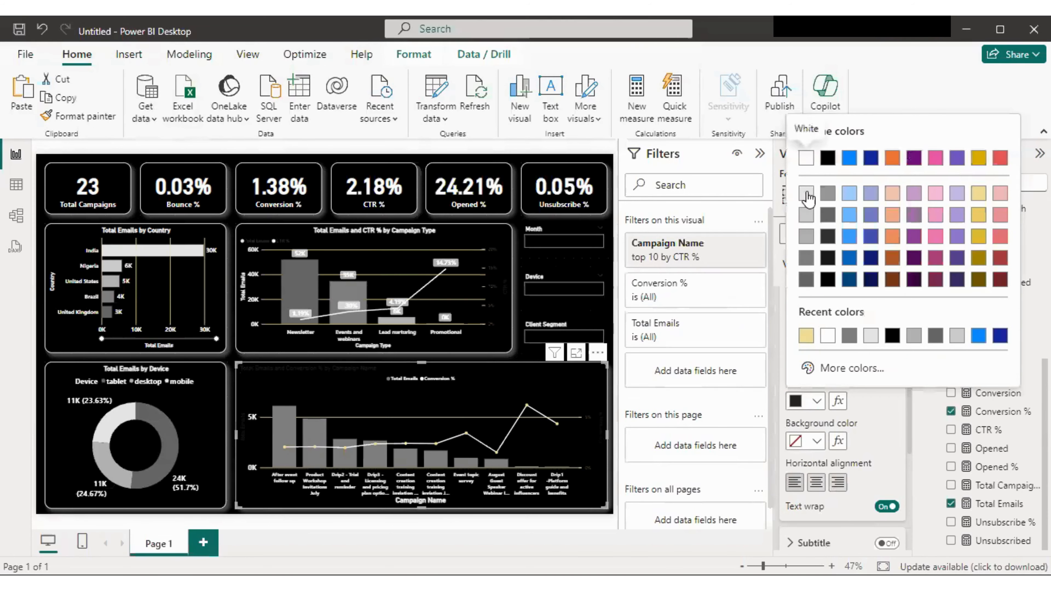
left_click(804, 152)
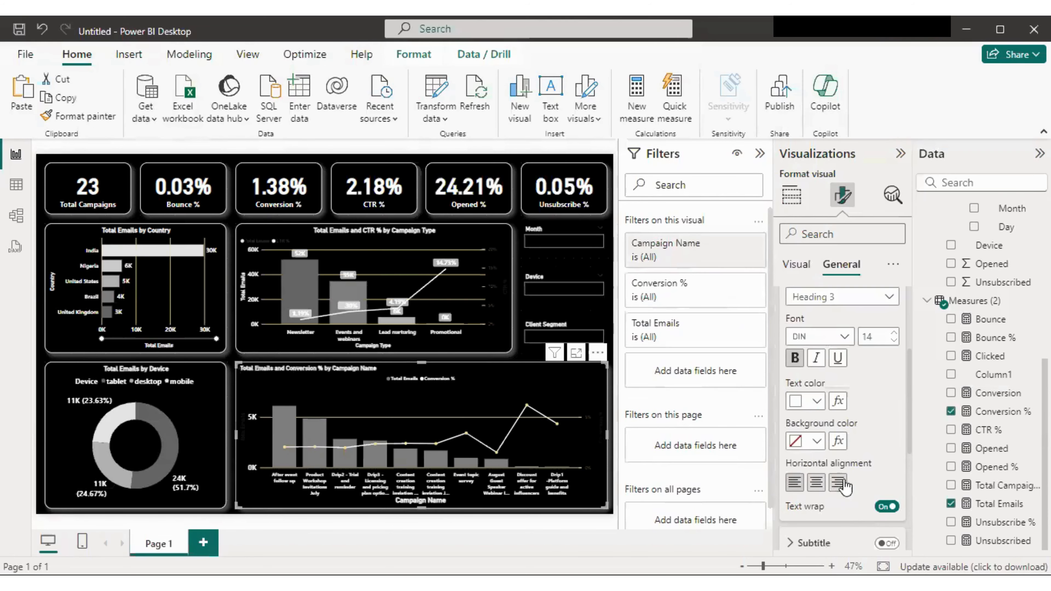
left_click(815, 483)
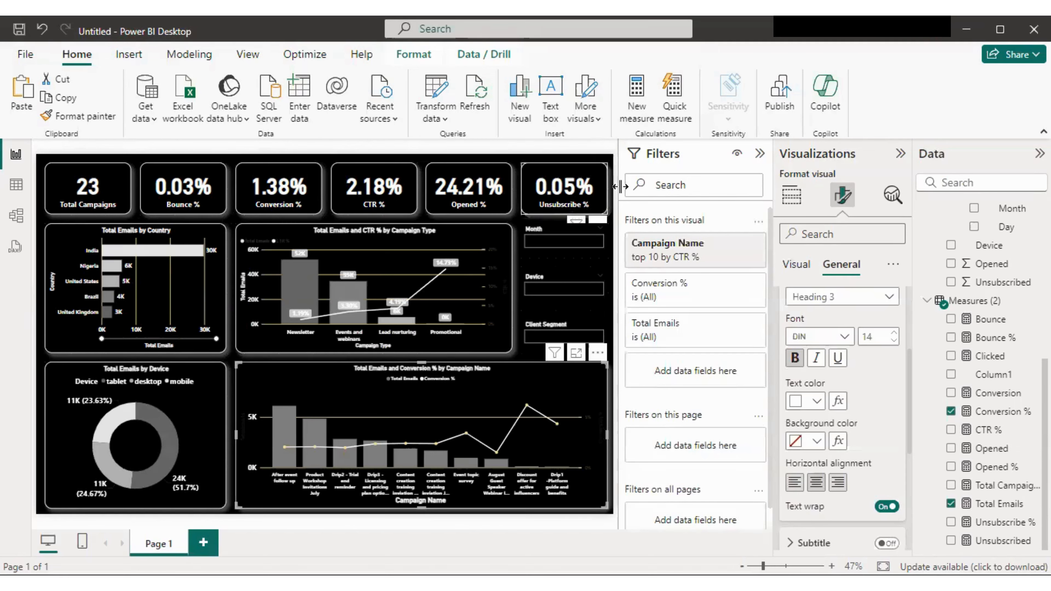
Step: Filter the dashboard by July, August and September in turn with the Month slicer, finishing with all three months selected
left_click(597, 248)
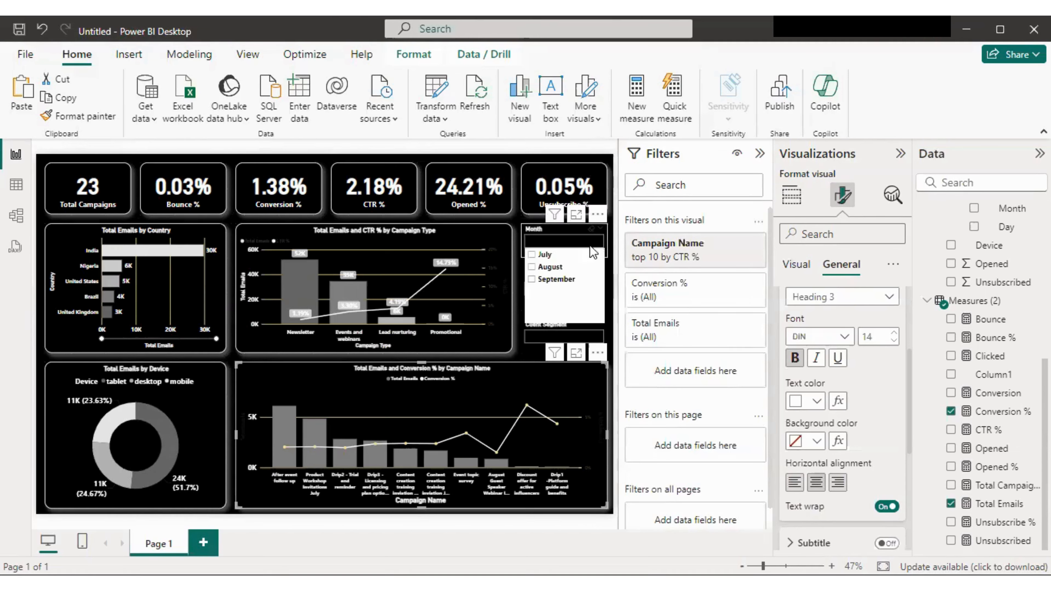
left_click(543, 256)
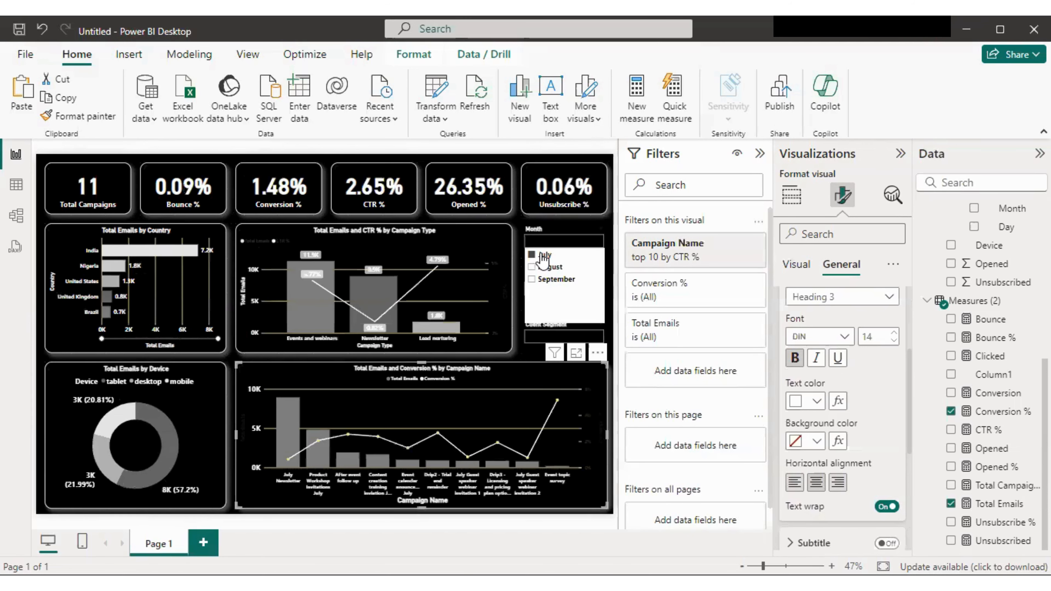
left_click(550, 269)
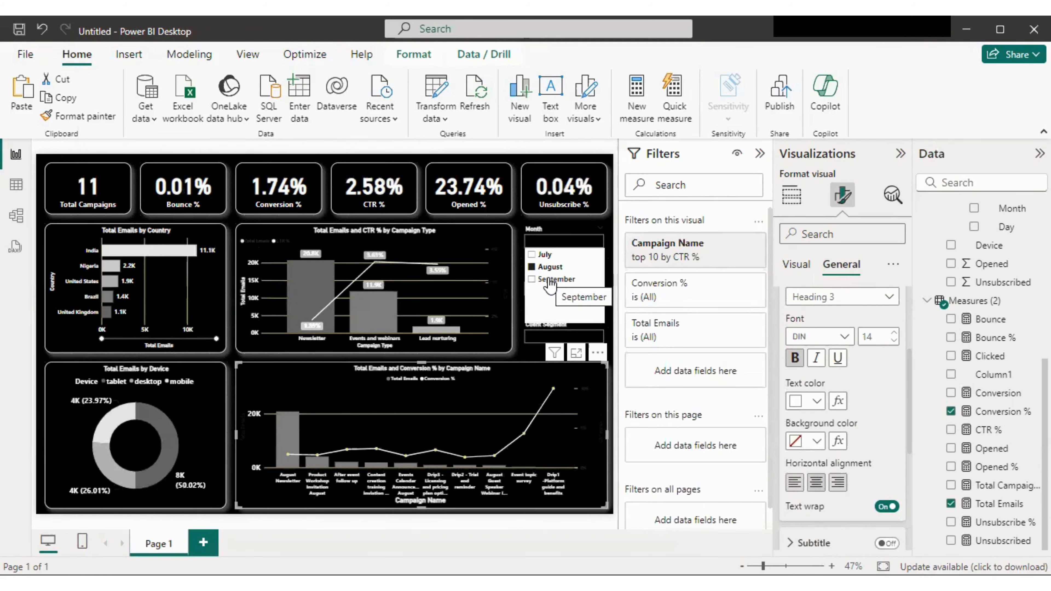
left_click(550, 285)
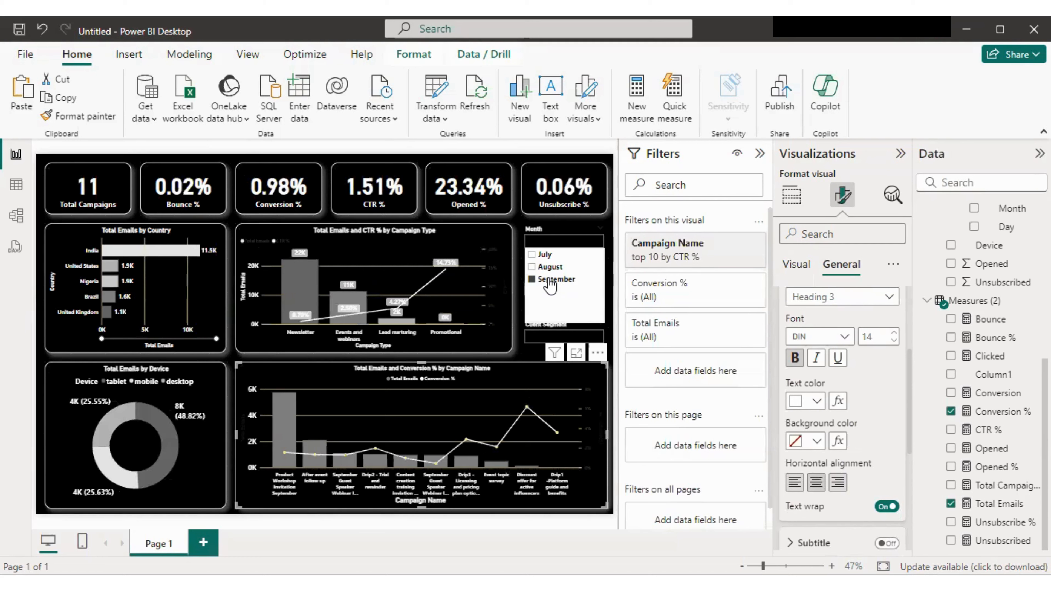
left_click(546, 256)
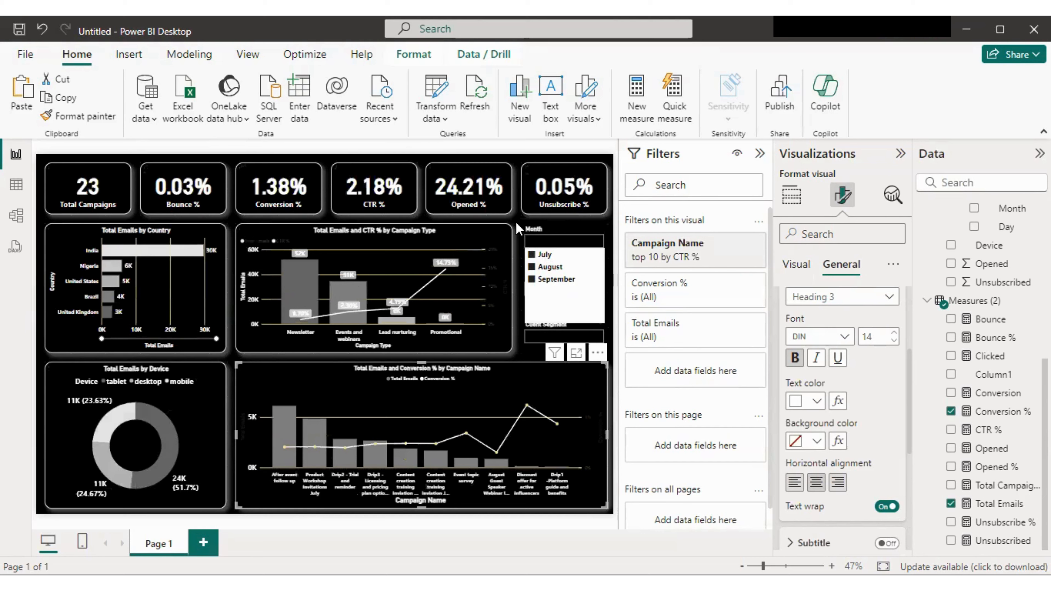
left_click(524, 309)
Step: Filter the dashboard by desktop, mobile and tablet in turn with the Device slicer, finishing with all three devices selected
left_click(542, 289)
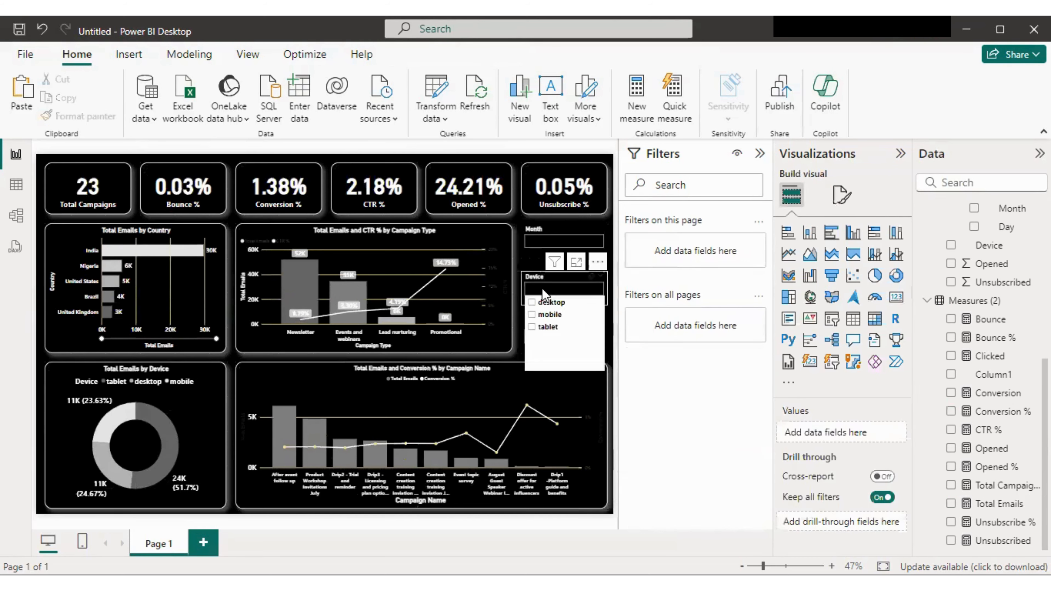
left_click(551, 304)
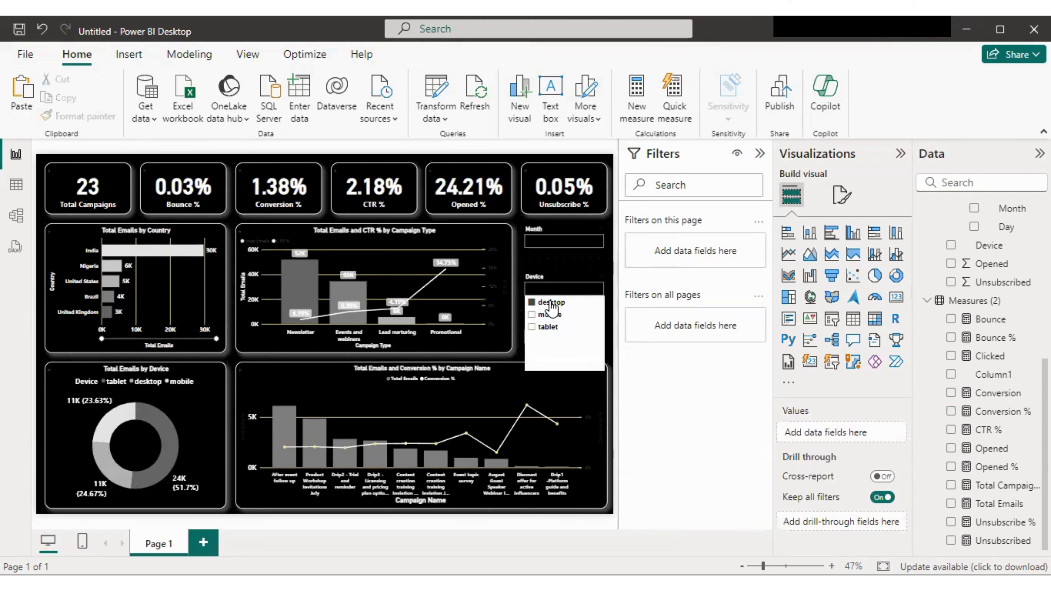
left_click(550, 317)
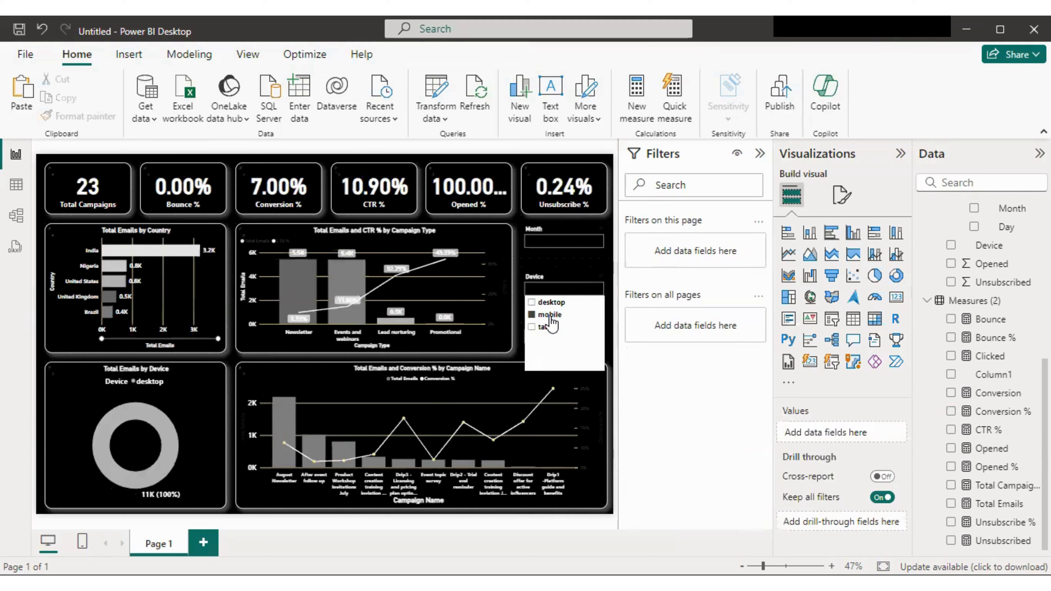
left_click(542, 330)
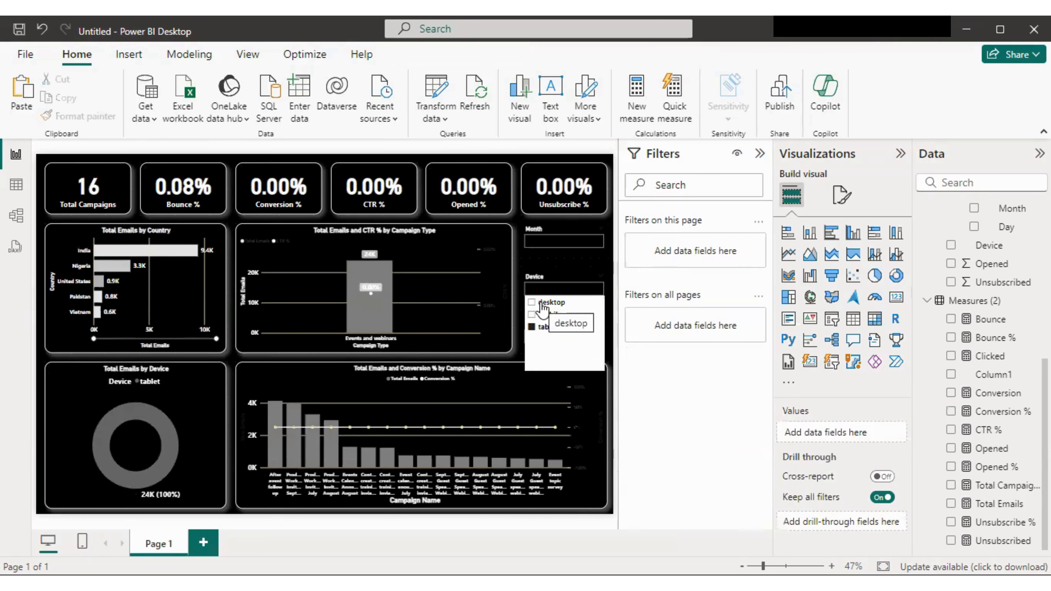
left_click(541, 304, "ctrl")
left_click(541, 317, "ctrl")
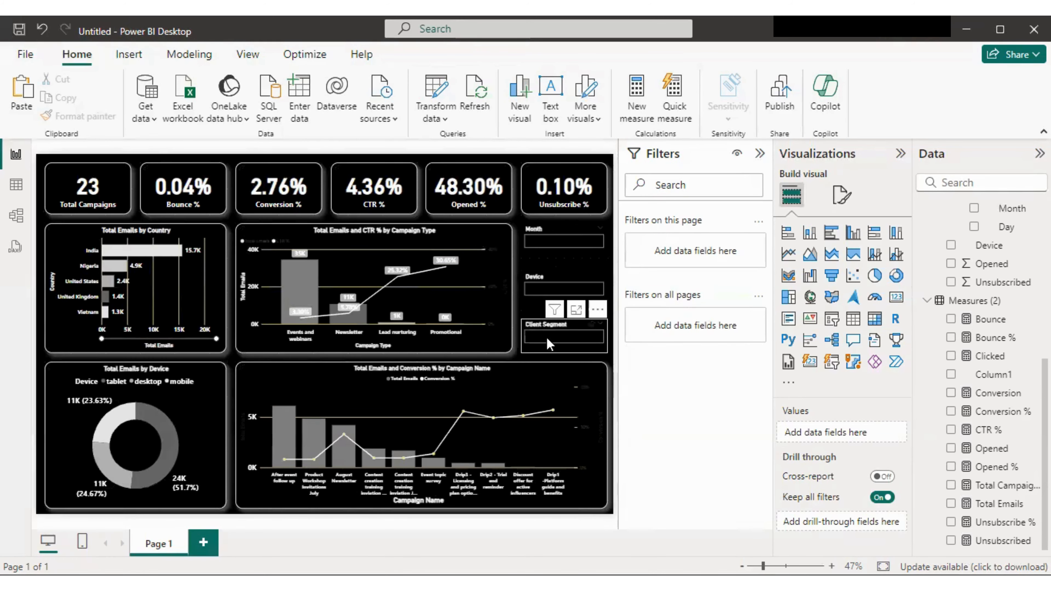
Step: Check the Client Segment slicer by showing only Lead and only Customer, finishing with both segments selected
left_click(547, 338)
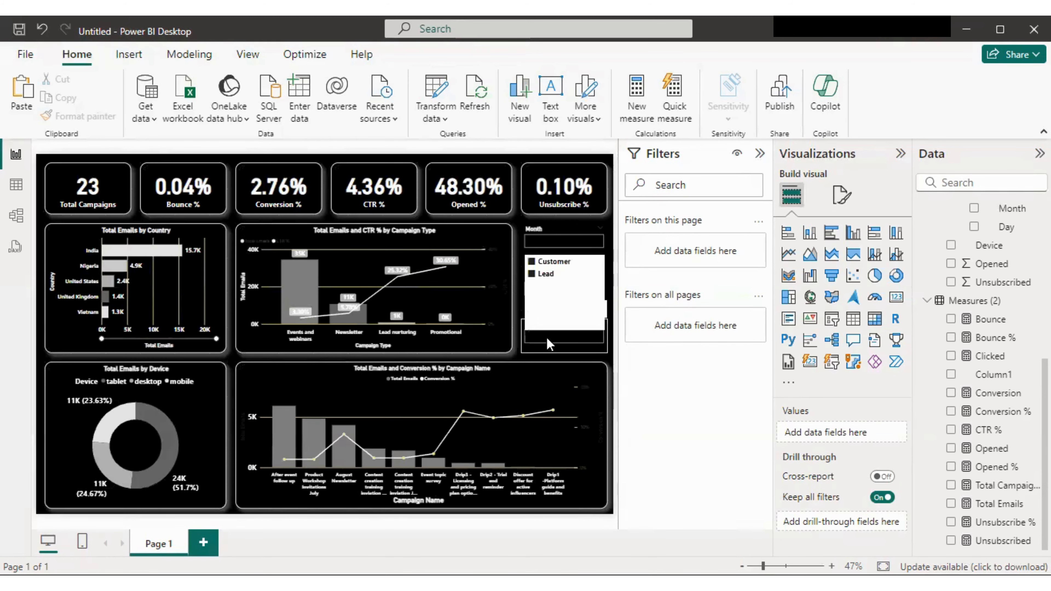
left_click(545, 277)
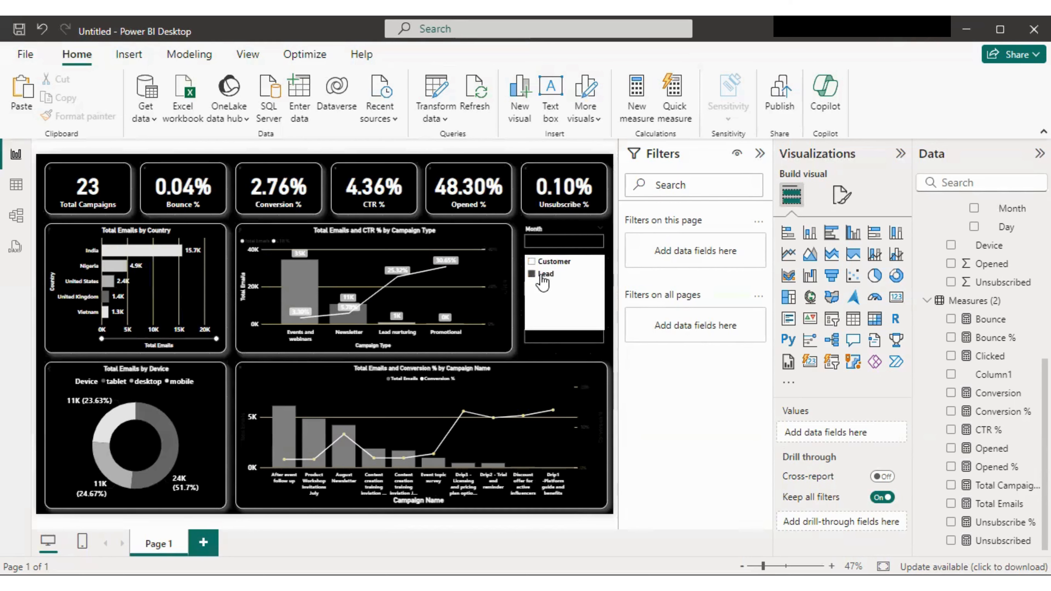
left_click(553, 264)
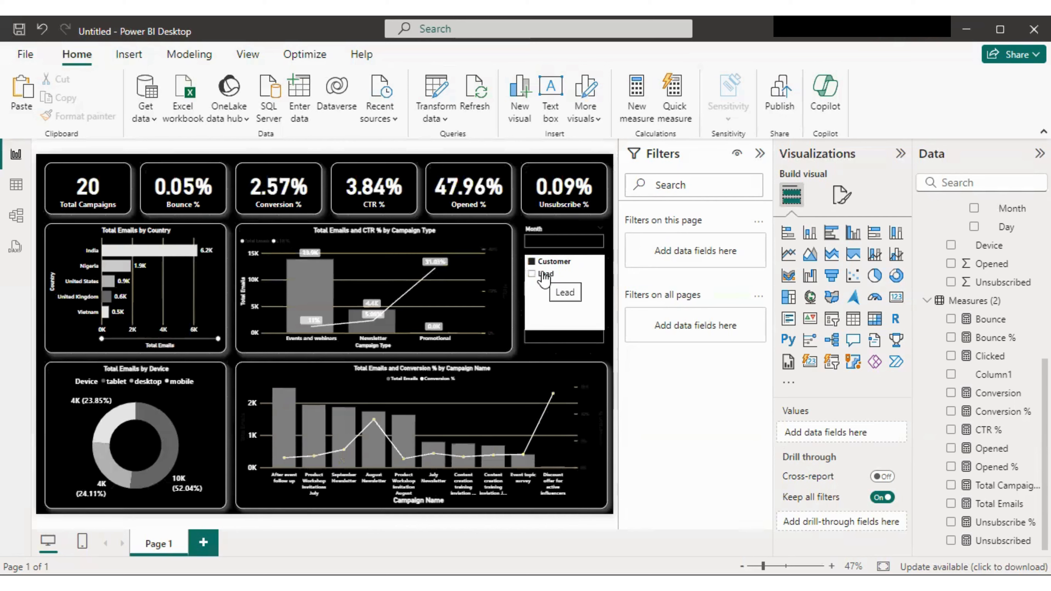
left_click(541, 274)
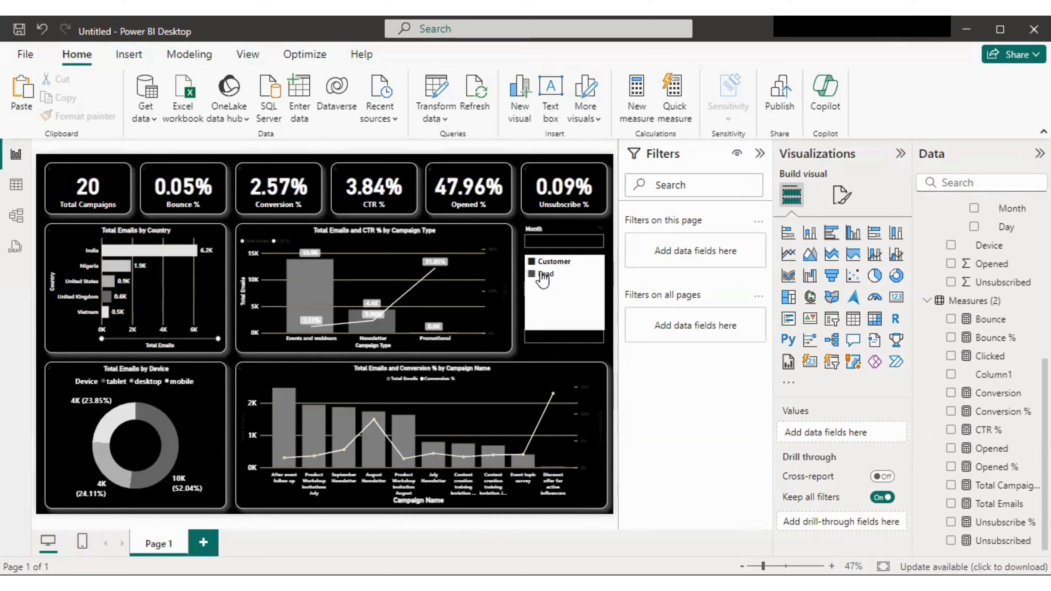
left_click(518, 294)
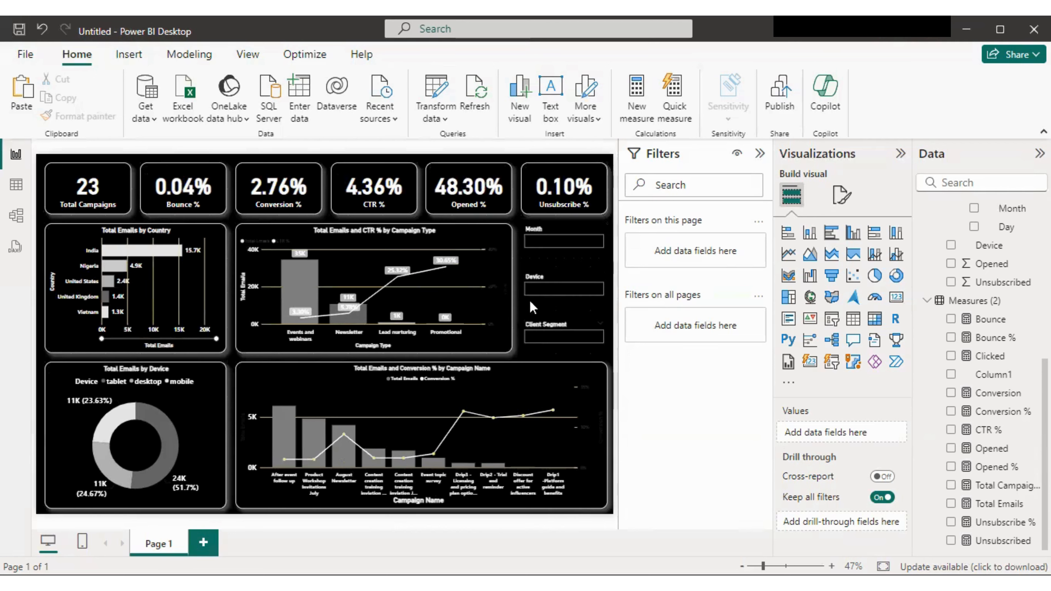